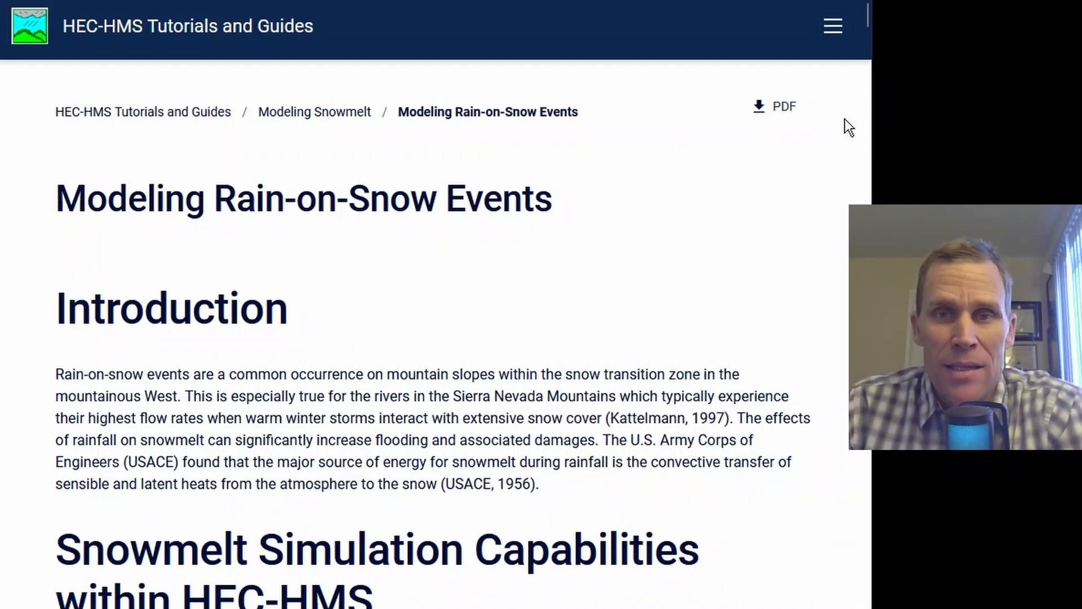
Step: Download the point calibration project archive Truckee_River_SNOTEL.7z from the Modeling Rain-on-Snow Events tutorial page and close its preview
drag(866, 18, 868, 606)
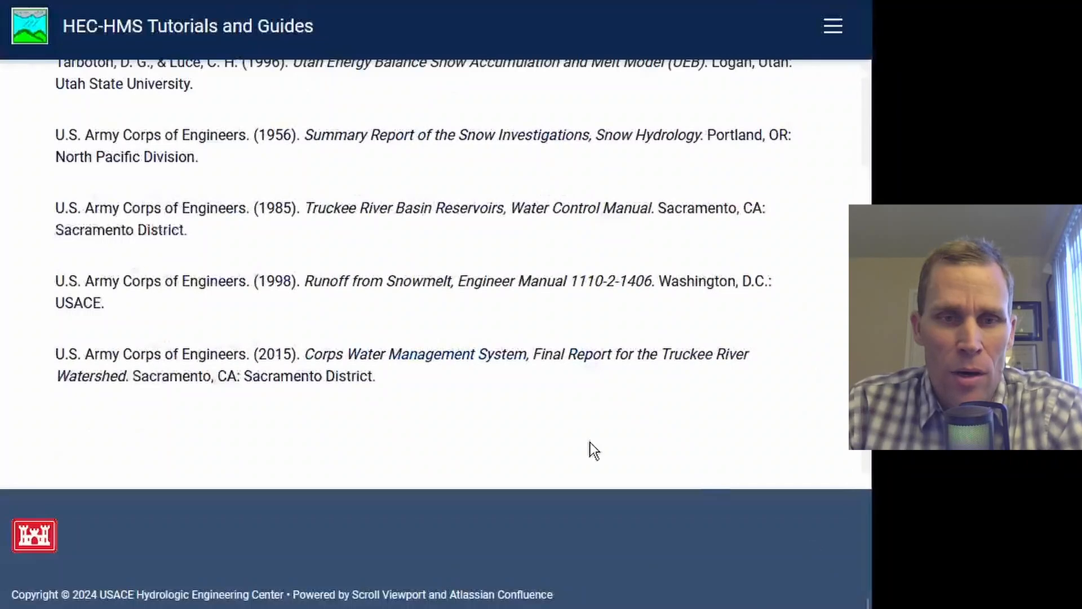
scroll(575, 434, up, 15)
scroll(548, 410, up, 3)
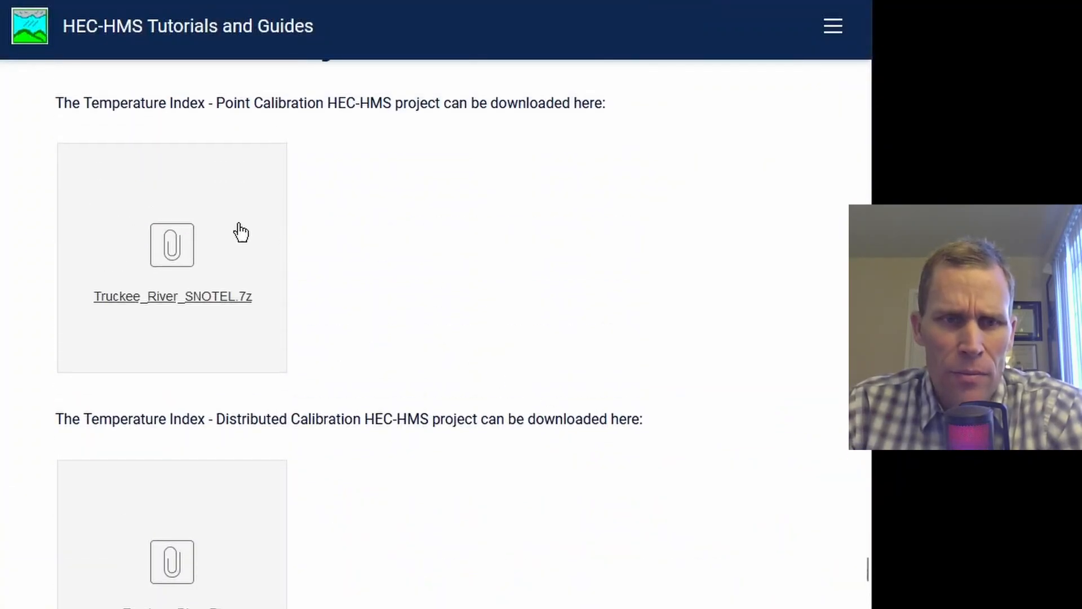
scroll(171, 338, down, 2)
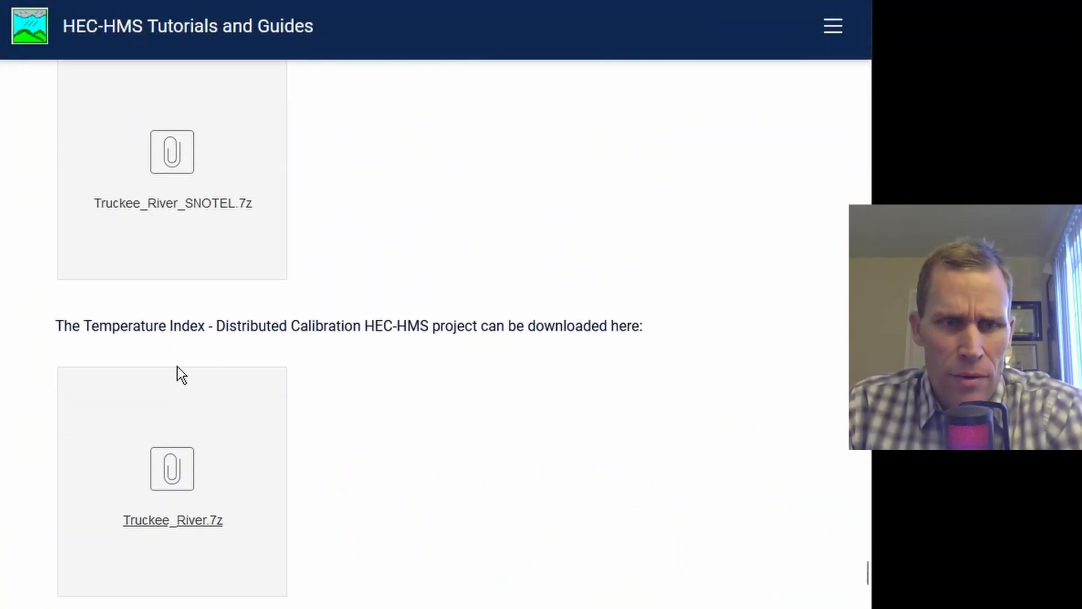
scroll(225, 236, up, 2)
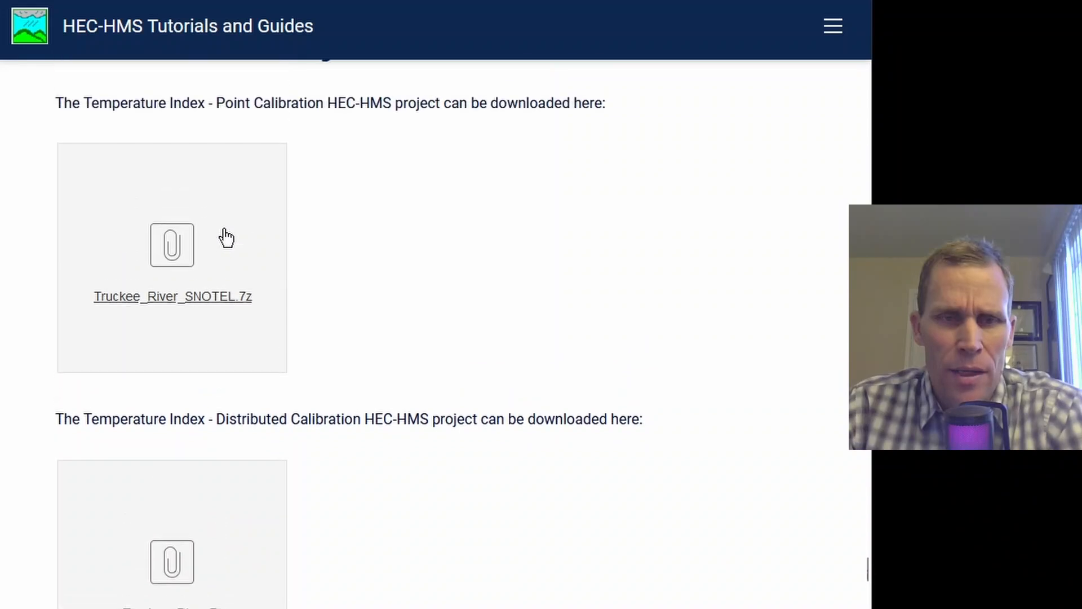
click(204, 300)
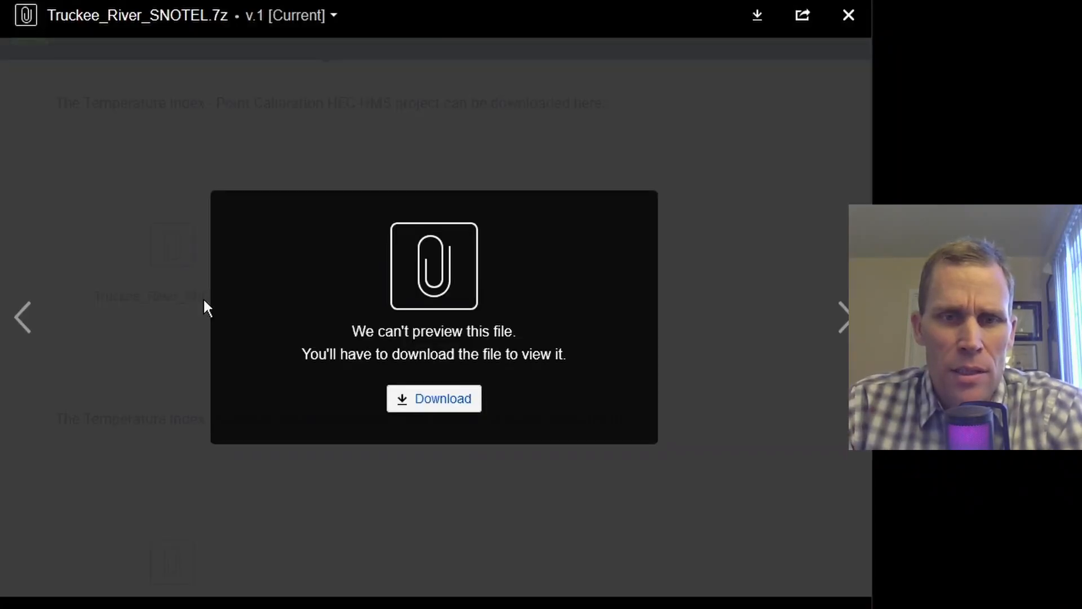
click(416, 402)
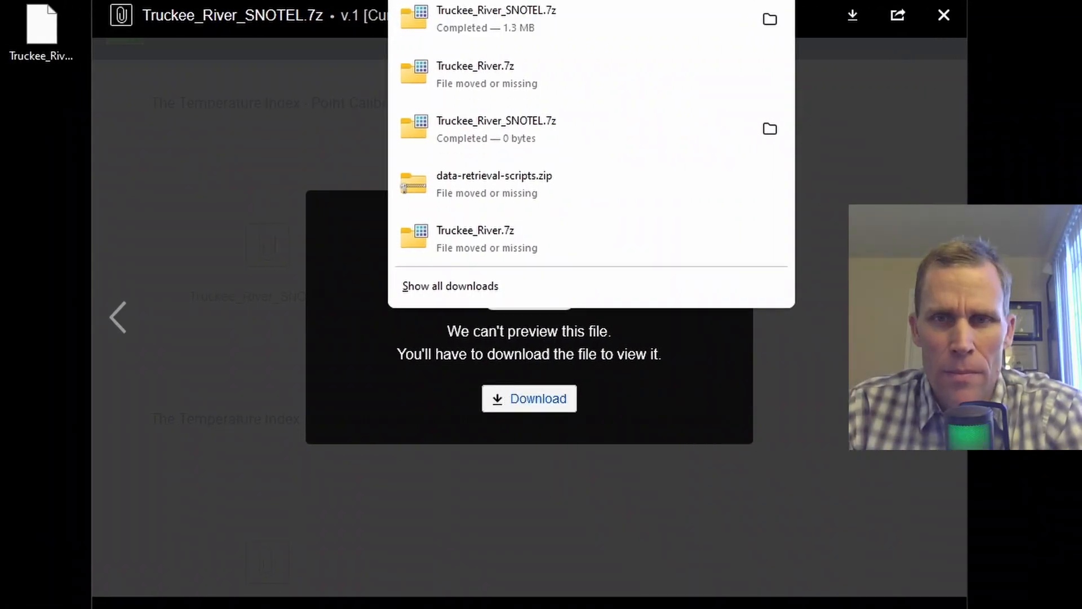
click(943, 15)
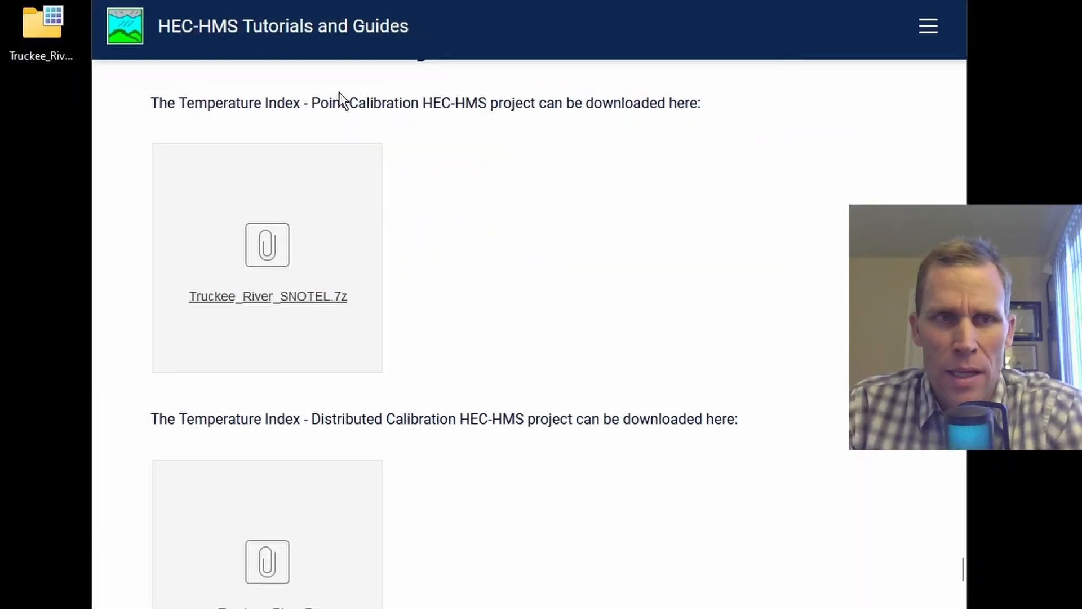
Step: Copy the Truckee_River_SNOTEL folder from the downloaded archive into the exercise's project folder and delete the archive from the desktop
double_click(44, 40)
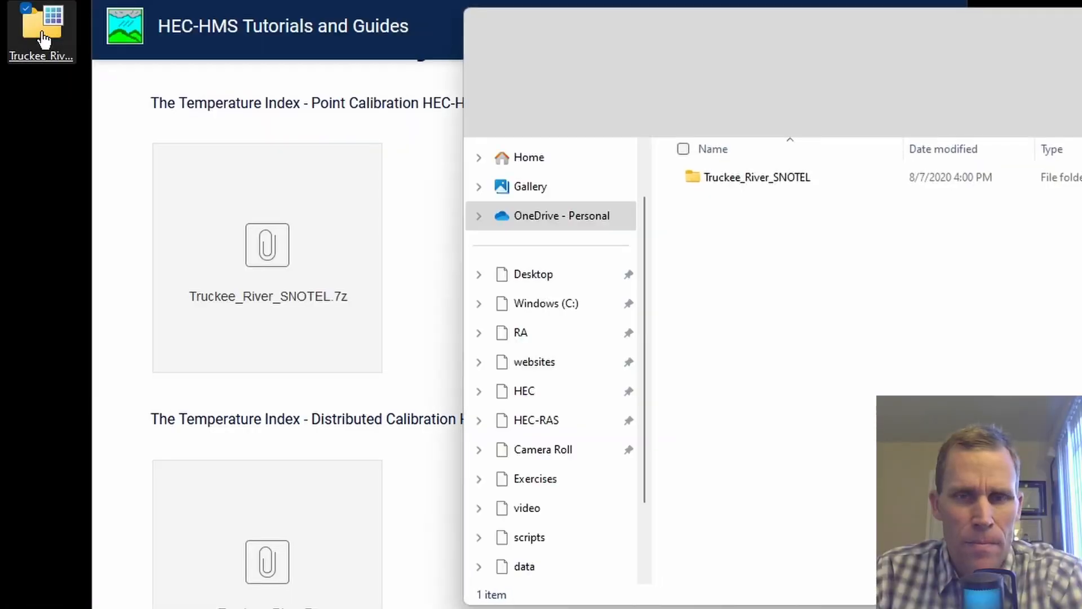
double_click(724, 180)
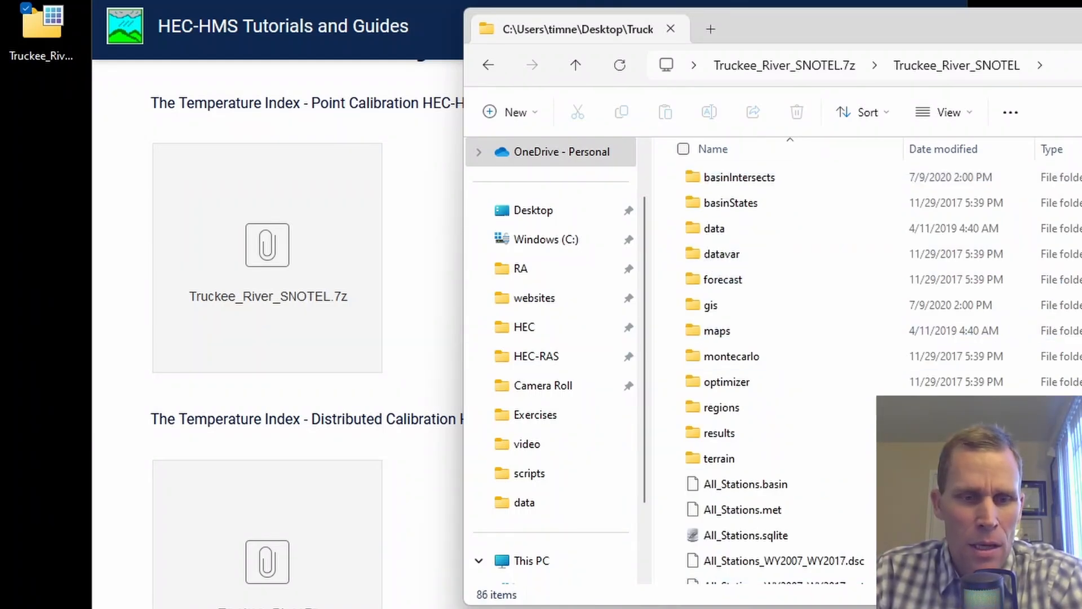
mouse_move(225, 608)
click(152, 592)
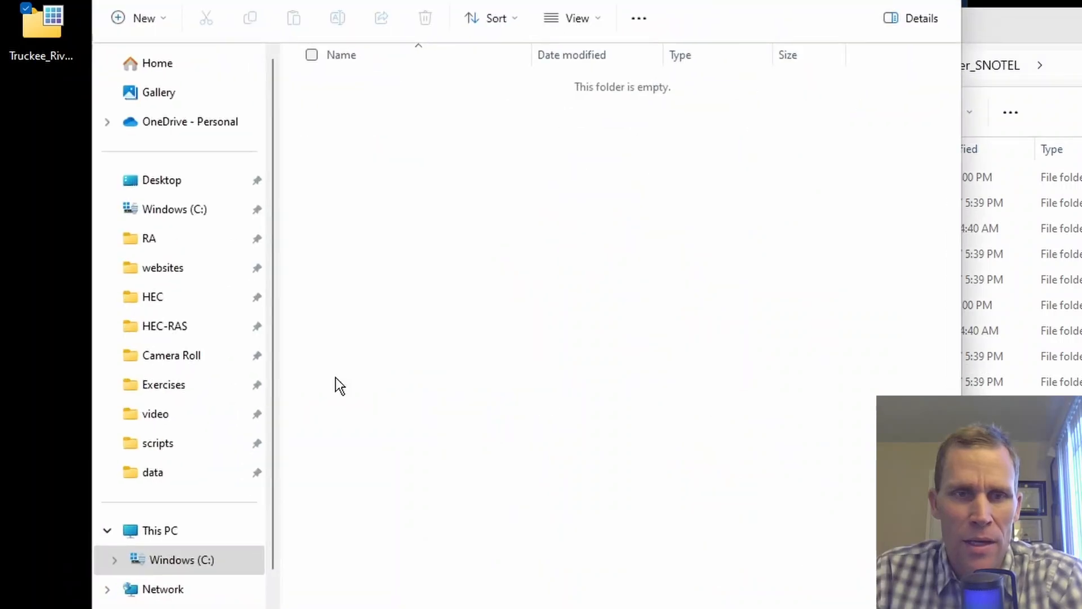
key(alt+Tab)
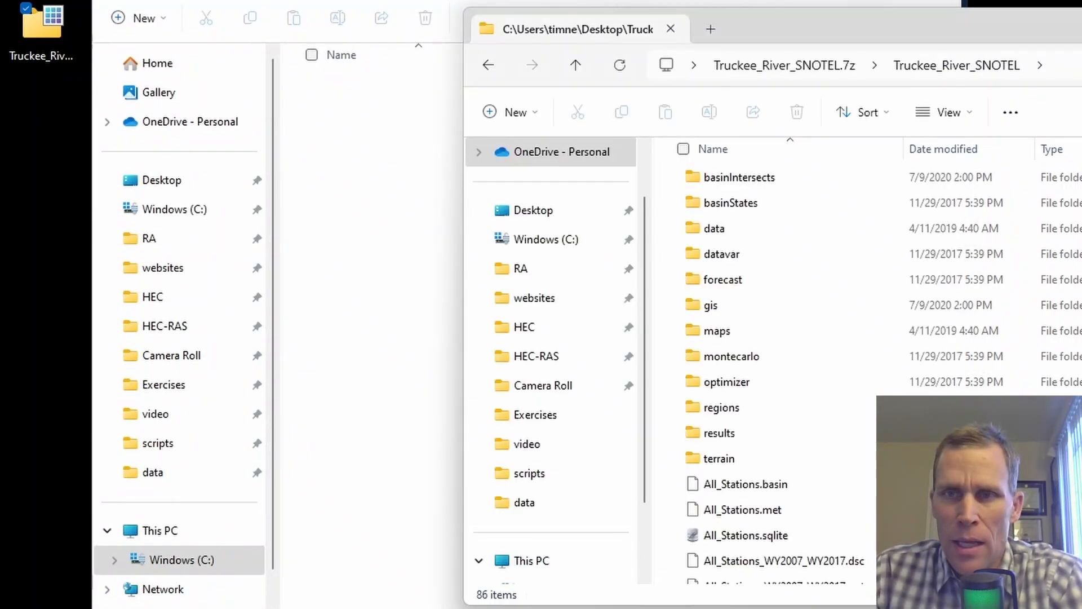
click(585, 65)
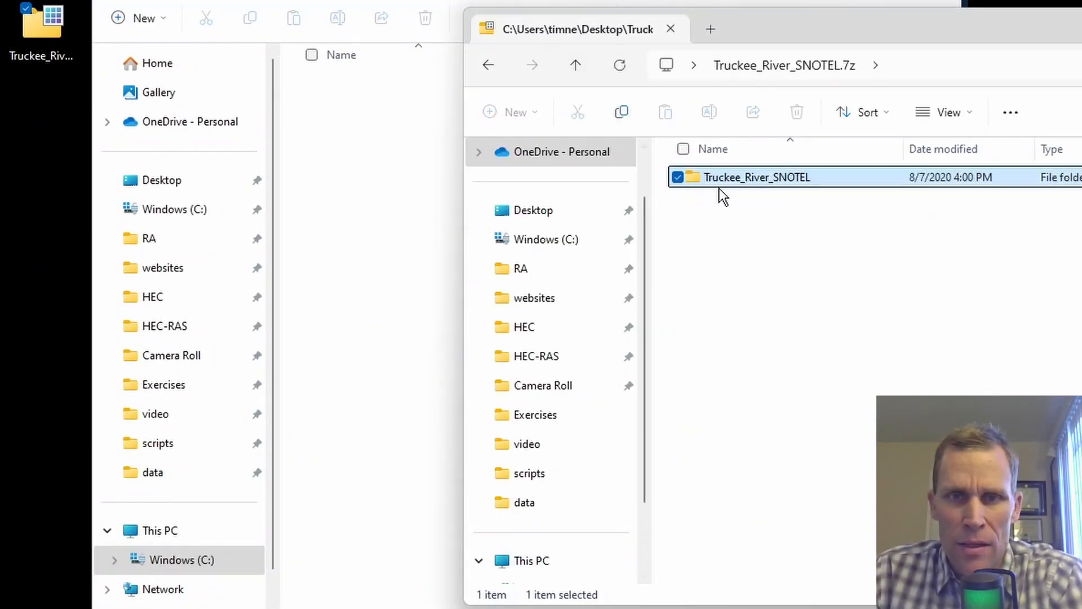
drag(719, 188, 463, 314)
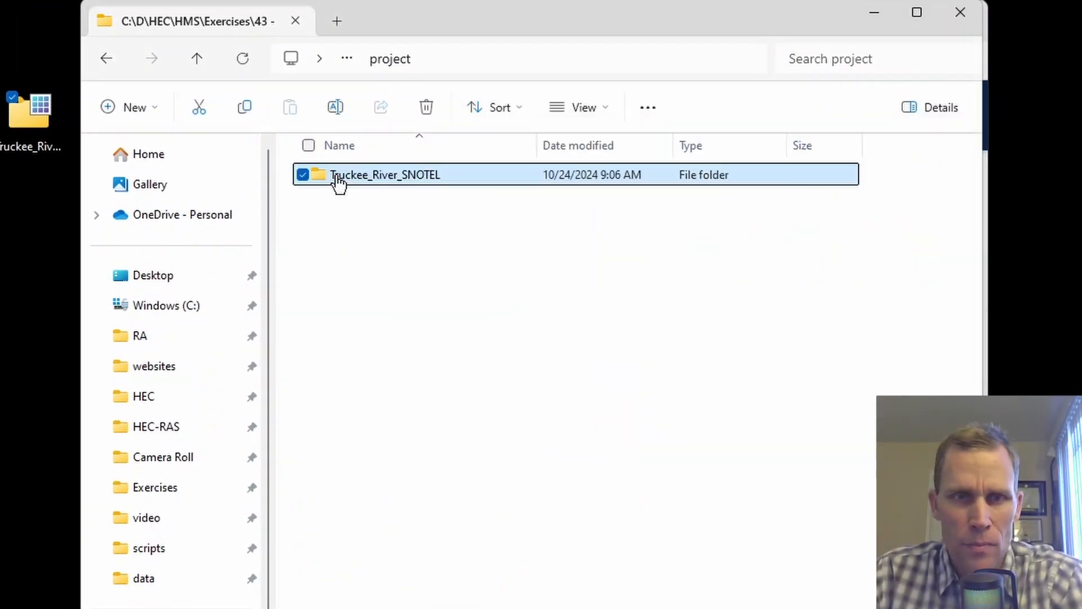
drag(38, 267, 77, 318)
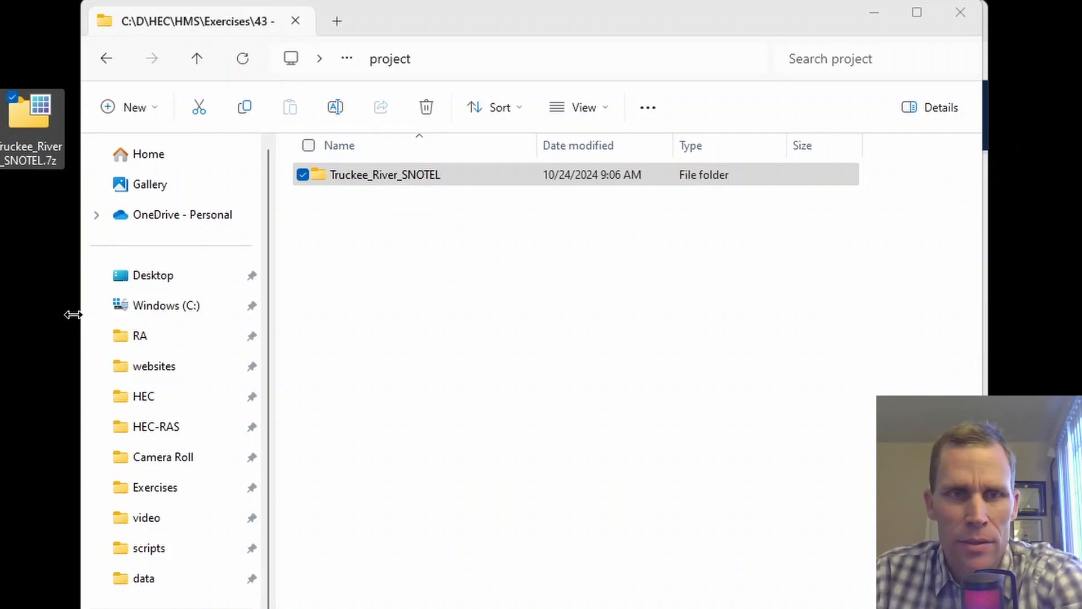
key(Delete)
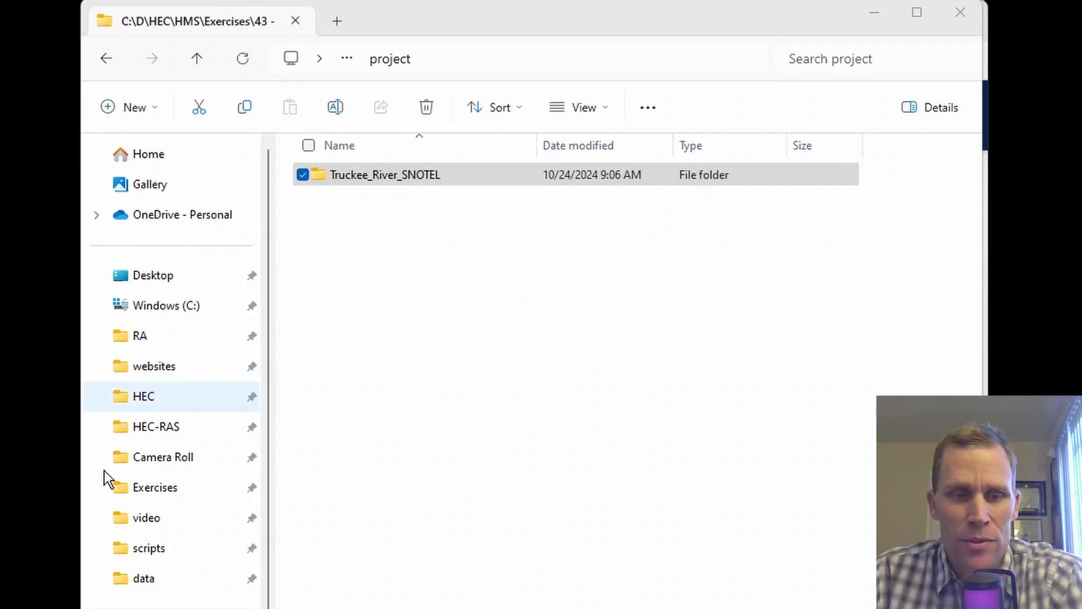
Step: Switch to HEC-HMS, open Truckee_River_SNOTEL.hms with conversion to version 4.12, and look through its basin models
key(alt+Tab)
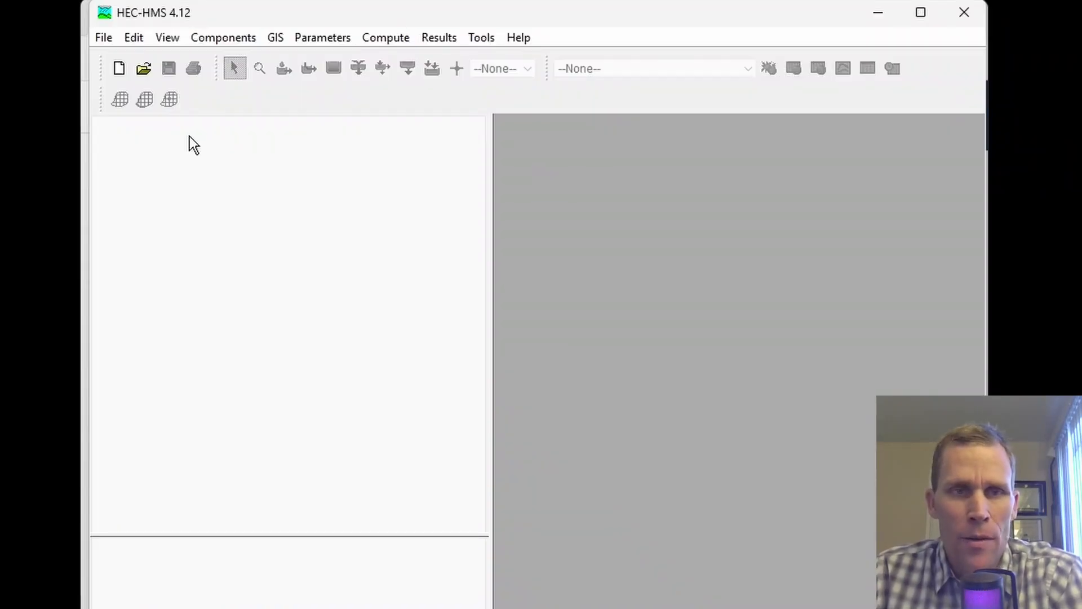
click(103, 37)
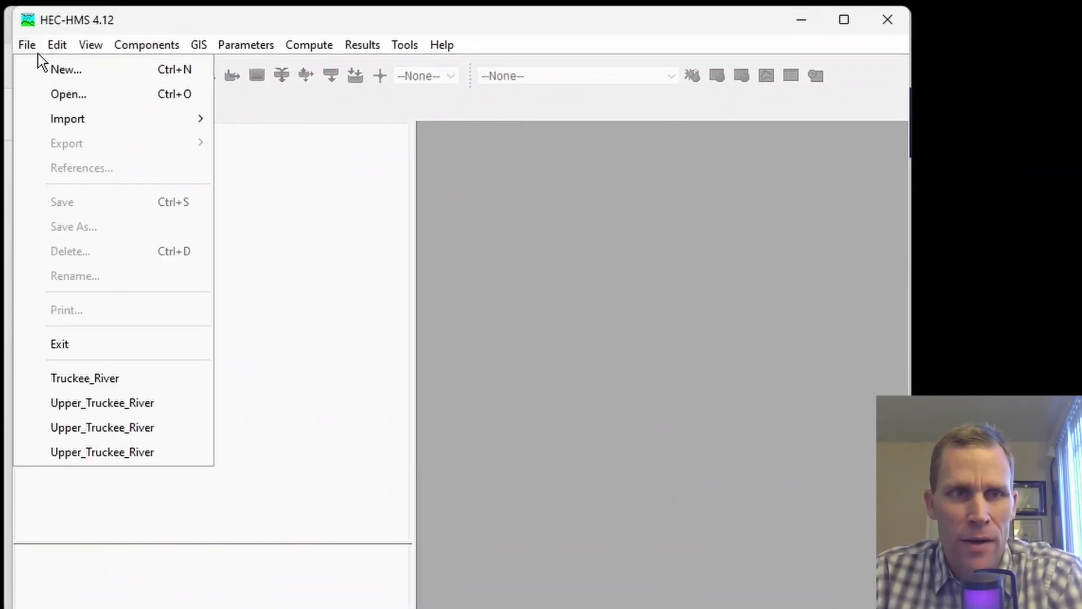
click(61, 96)
click(229, 539)
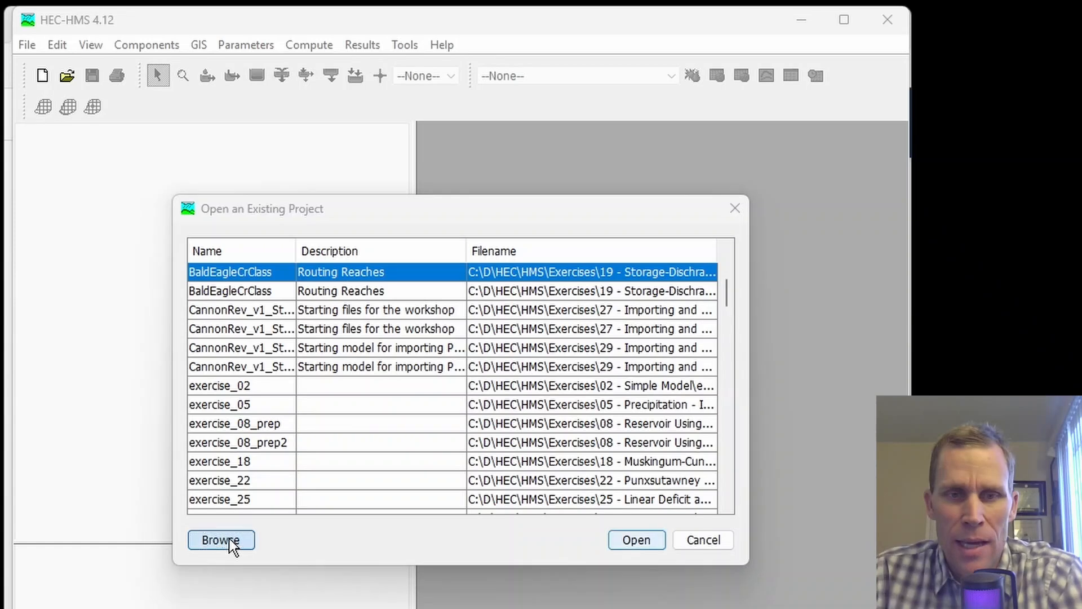
double_click(282, 255)
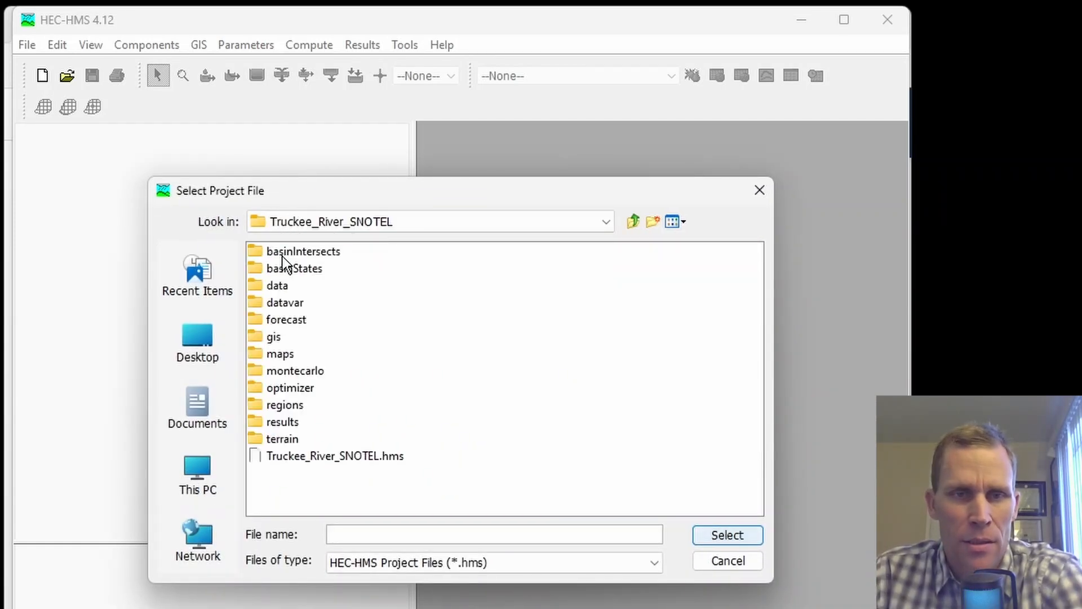
click(353, 461)
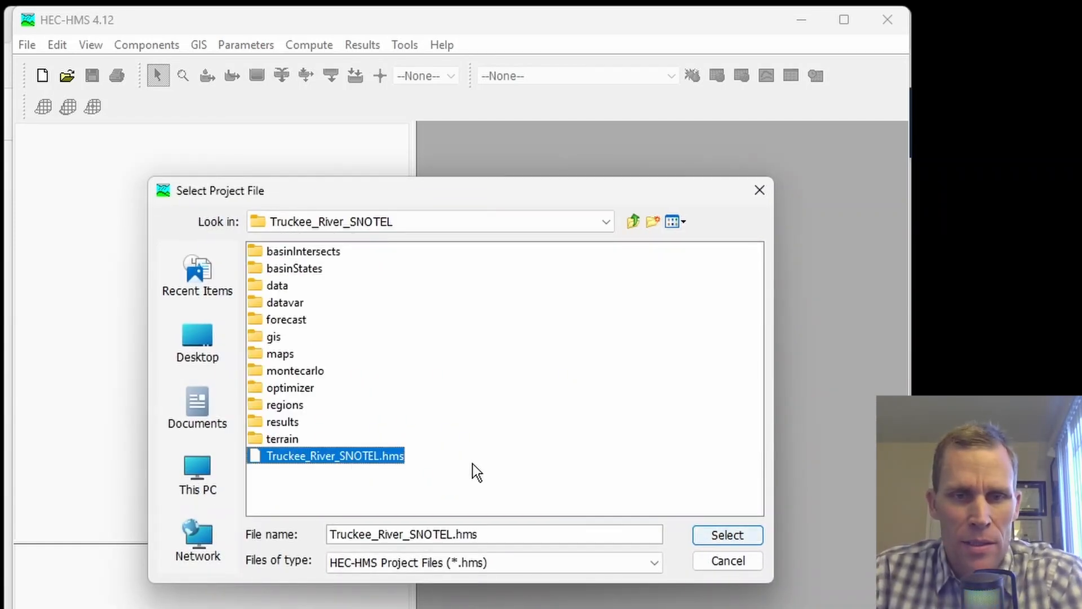
click(718, 540)
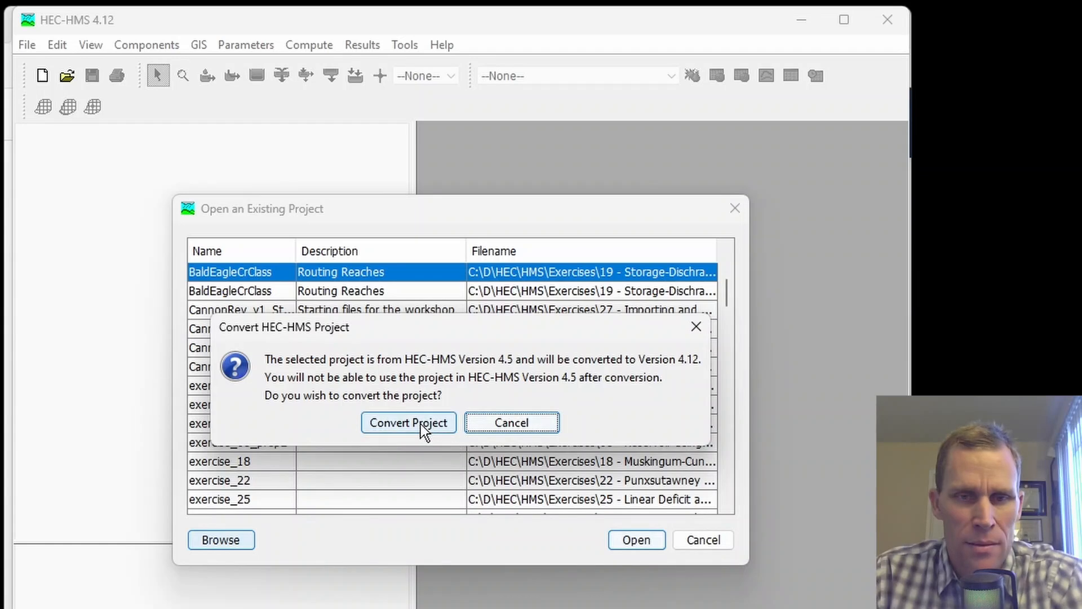
click(411, 427)
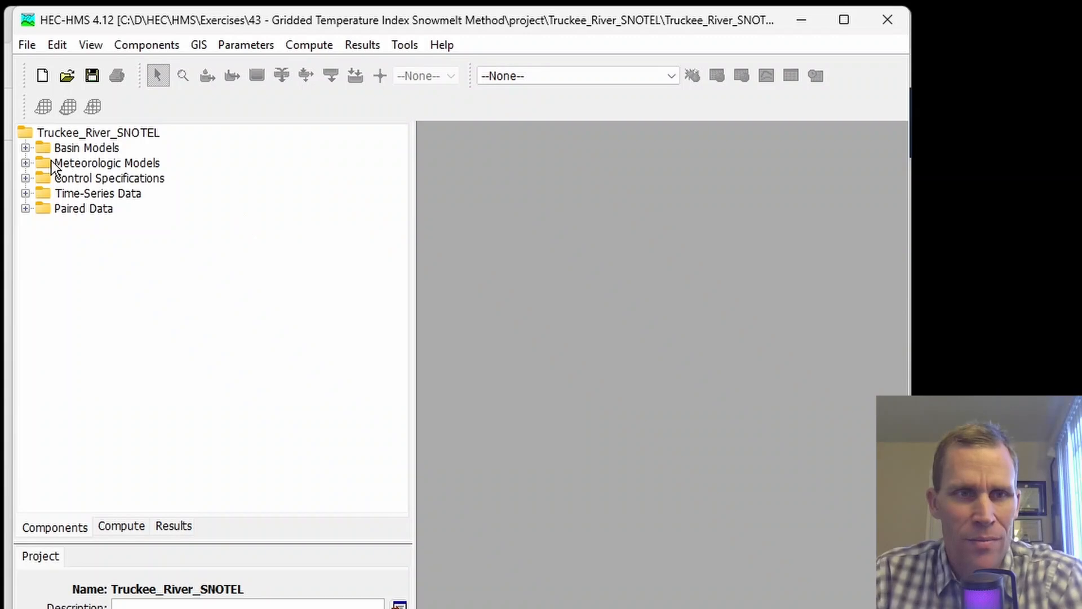
click(27, 148)
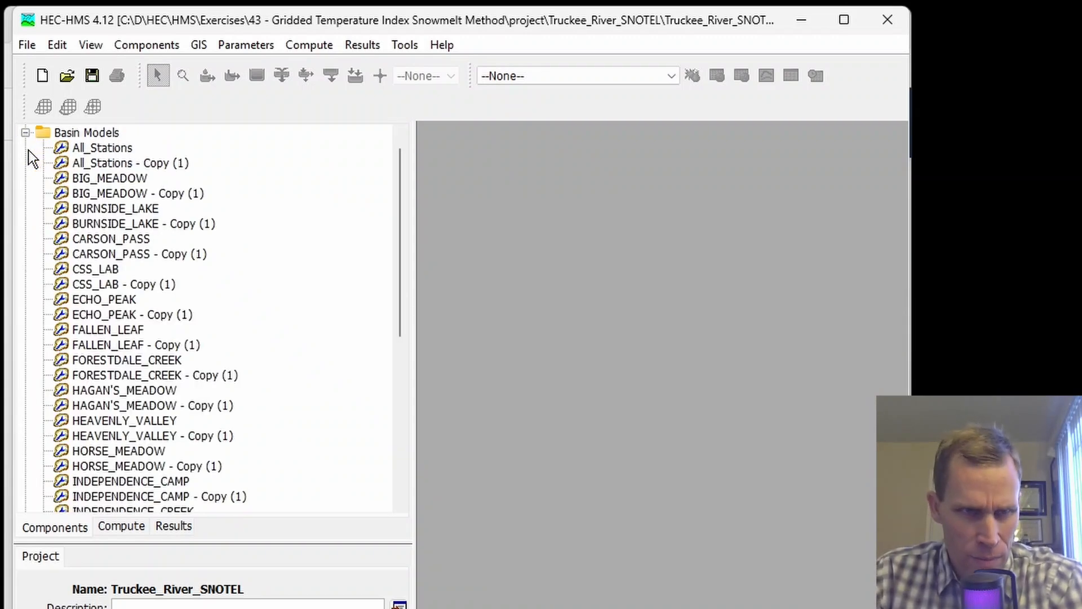
scroll(29, 151, up, 1)
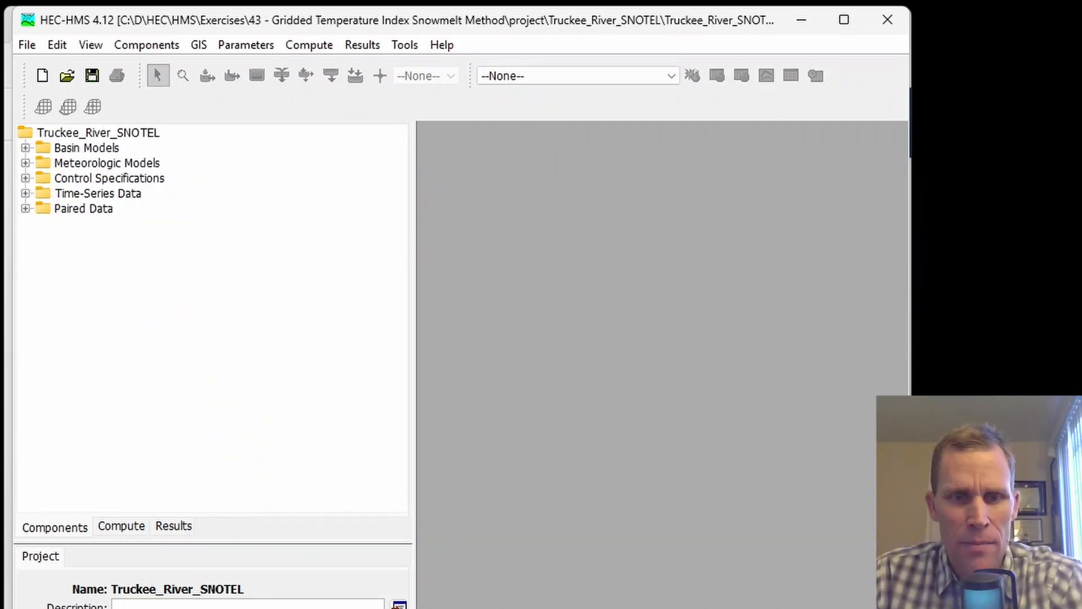
Step: Switch to the browser, download the distributed calibration project archive Truckee_River.7z, and close its preview
key(alt+Tab)
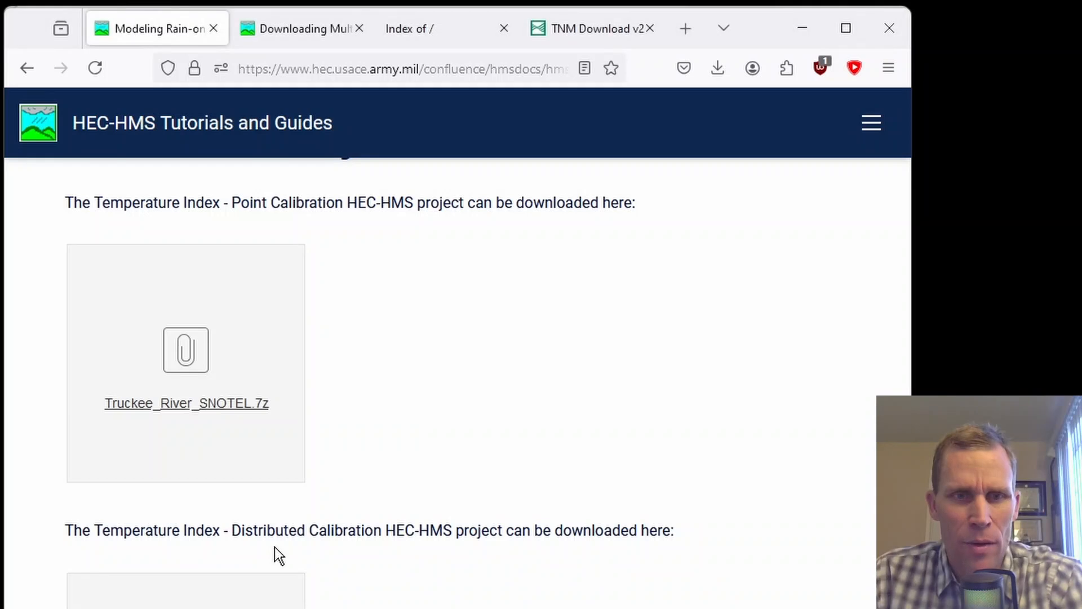
scroll(361, 496, down, 3)
click(188, 486)
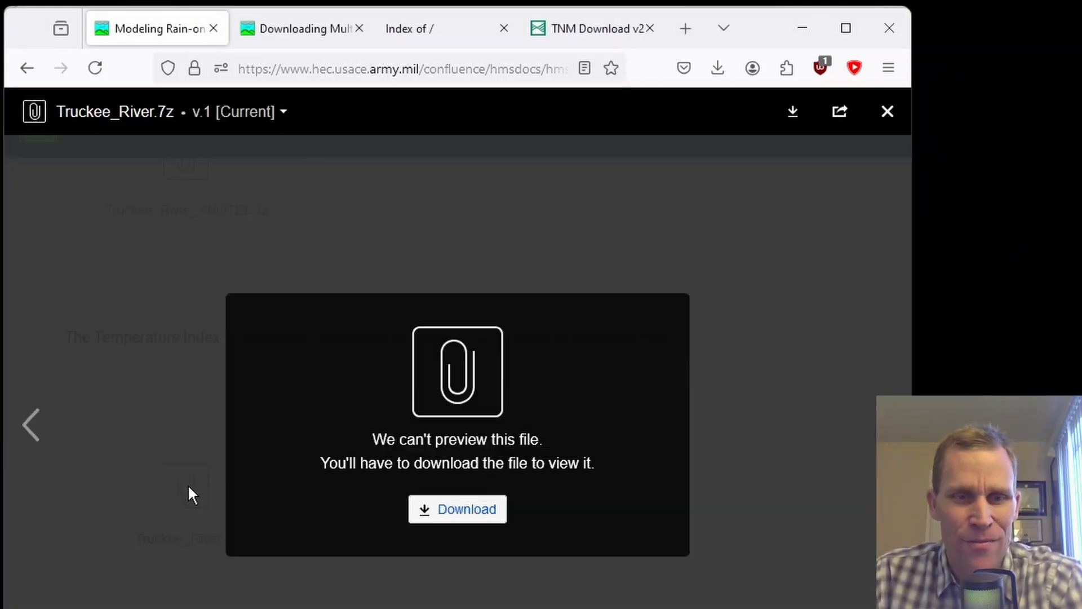
click(455, 510)
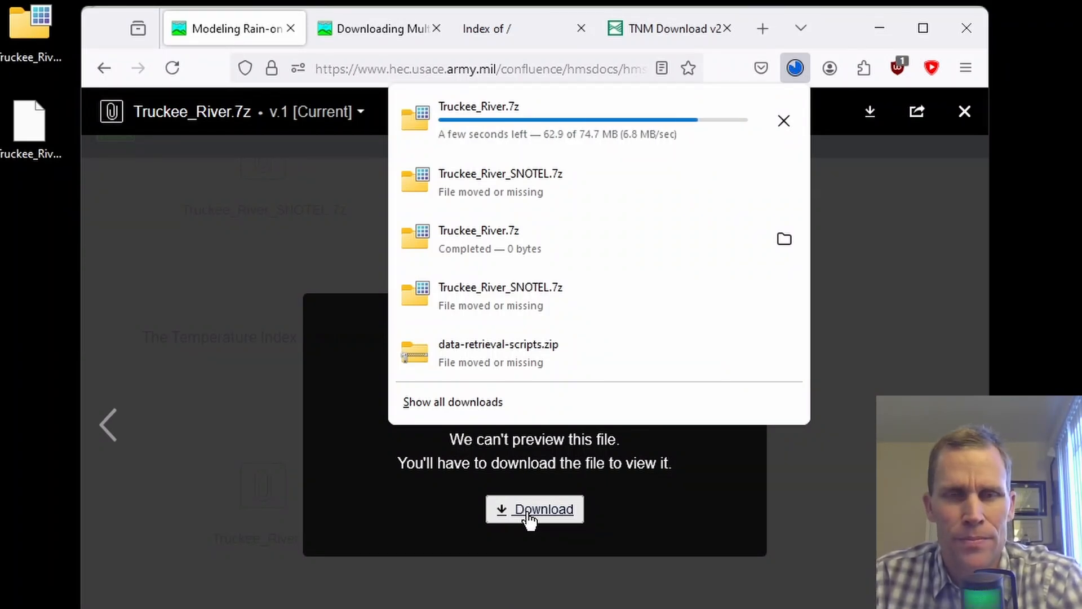
click(793, 70)
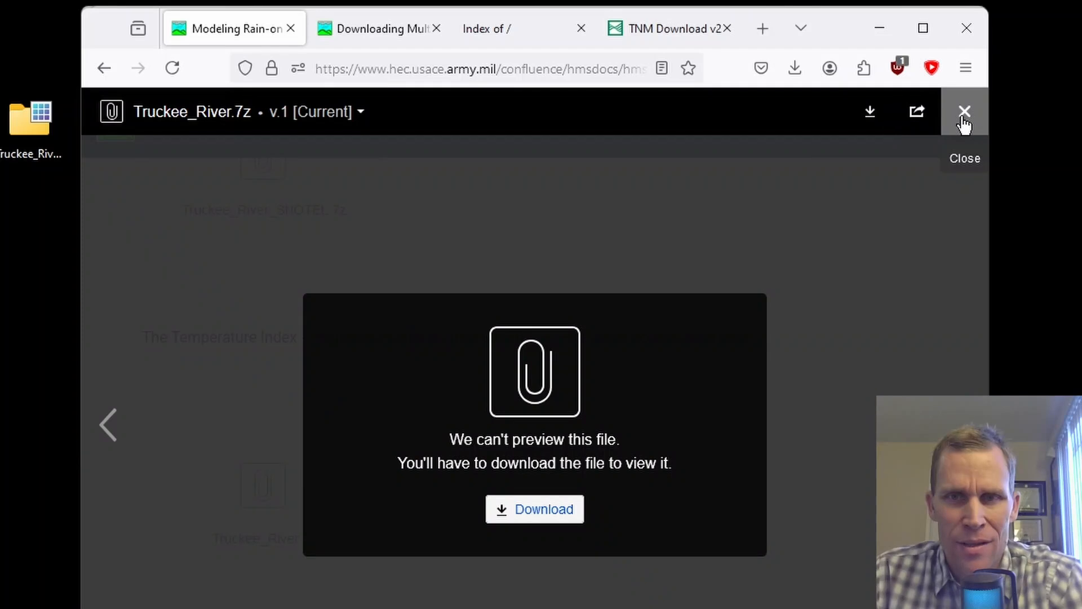
click(964, 112)
Step: Copy the Truckee_River folder from the downloaded archive into the project folder beside Truckee_River_SNOTEL, and close HEC-HMS
double_click(14, 125)
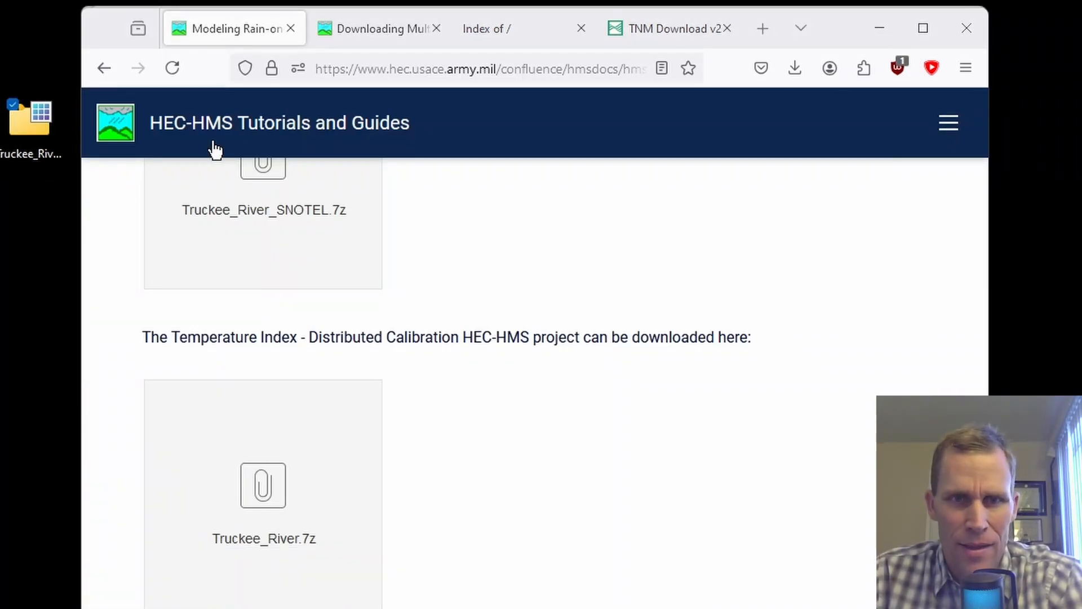
double_click(733, 281)
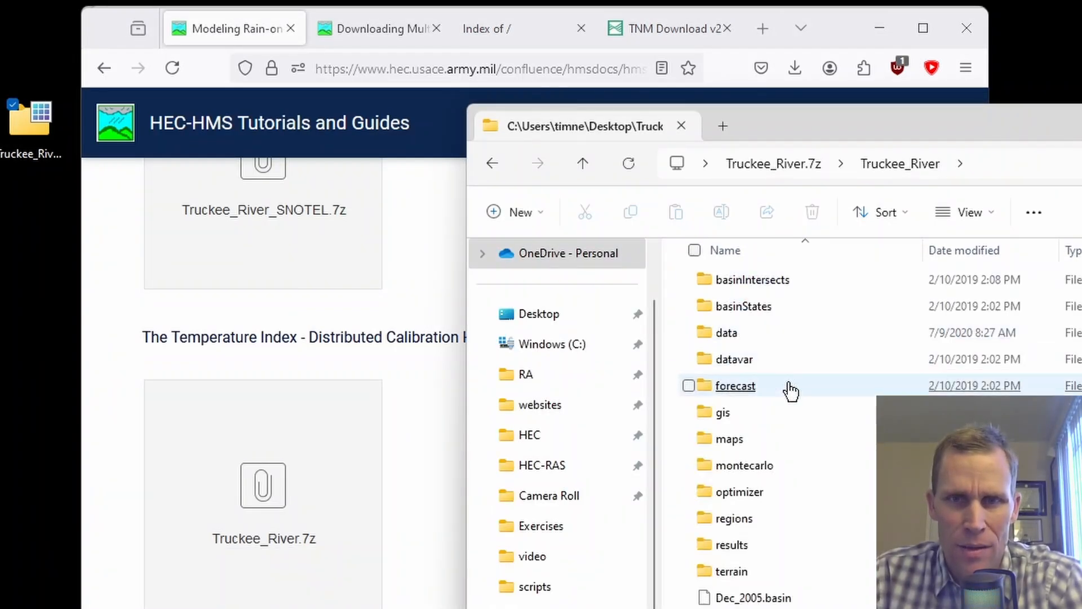
scroll(772, 564, down, 2)
scroll(770, 567, up, 2)
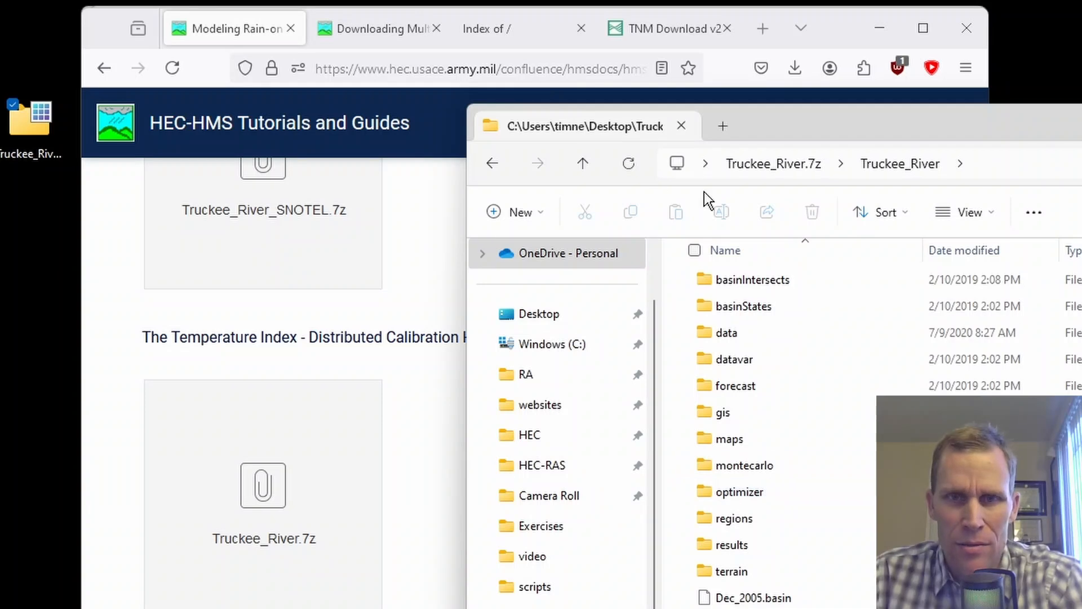
click(581, 165)
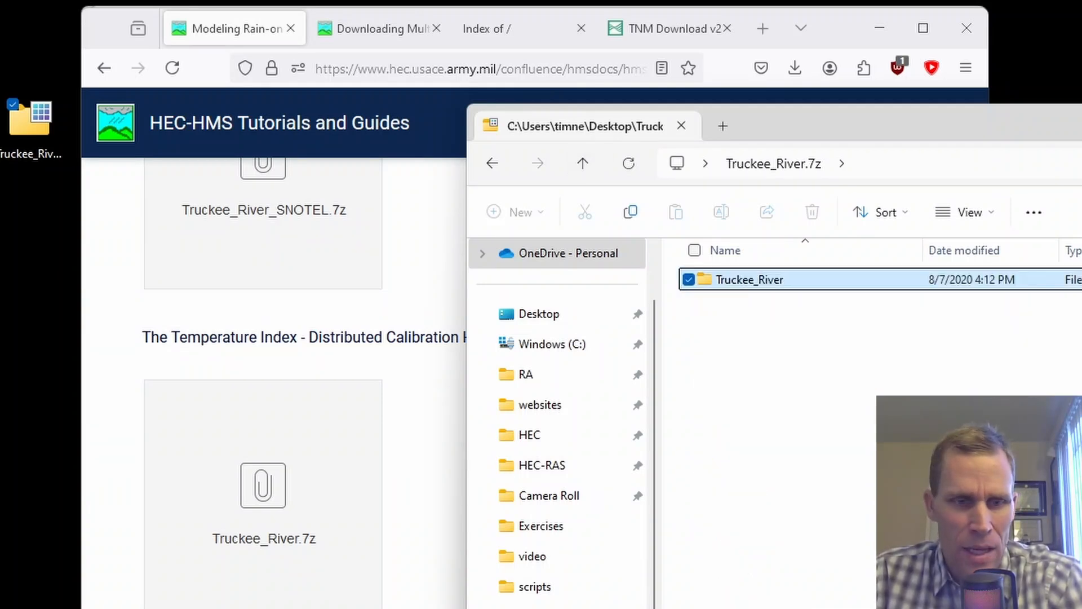
click(287, 607)
click(1037, 344)
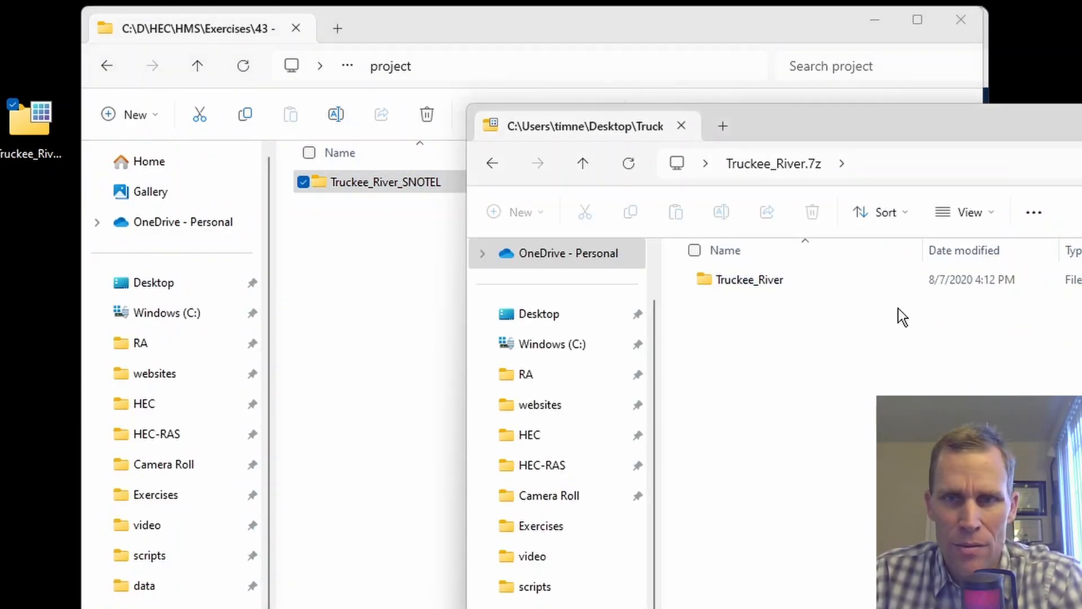
drag(788, 289, 387, 375)
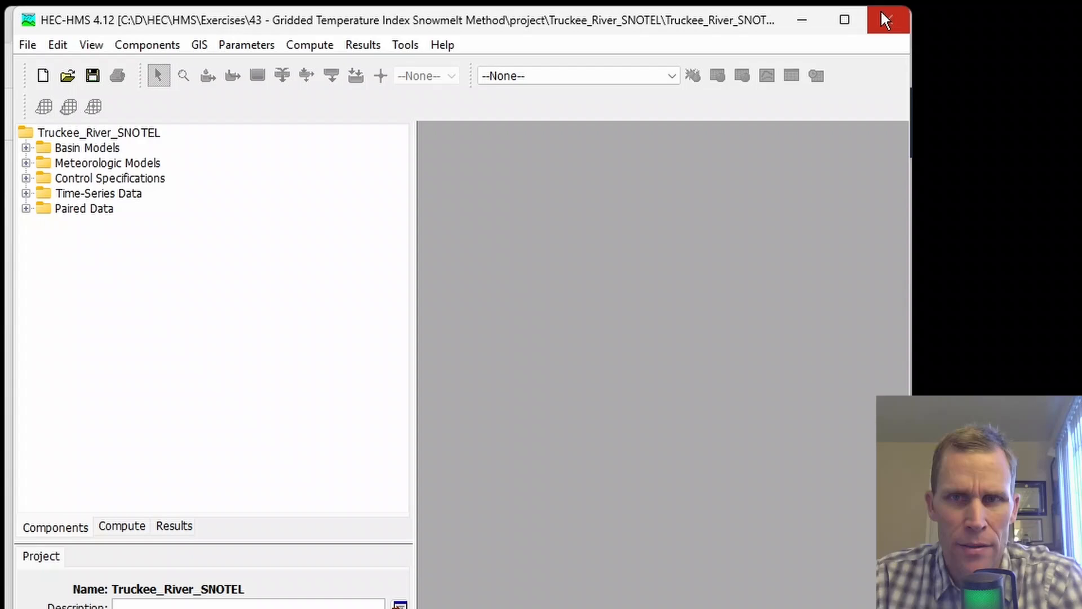
click(882, 21)
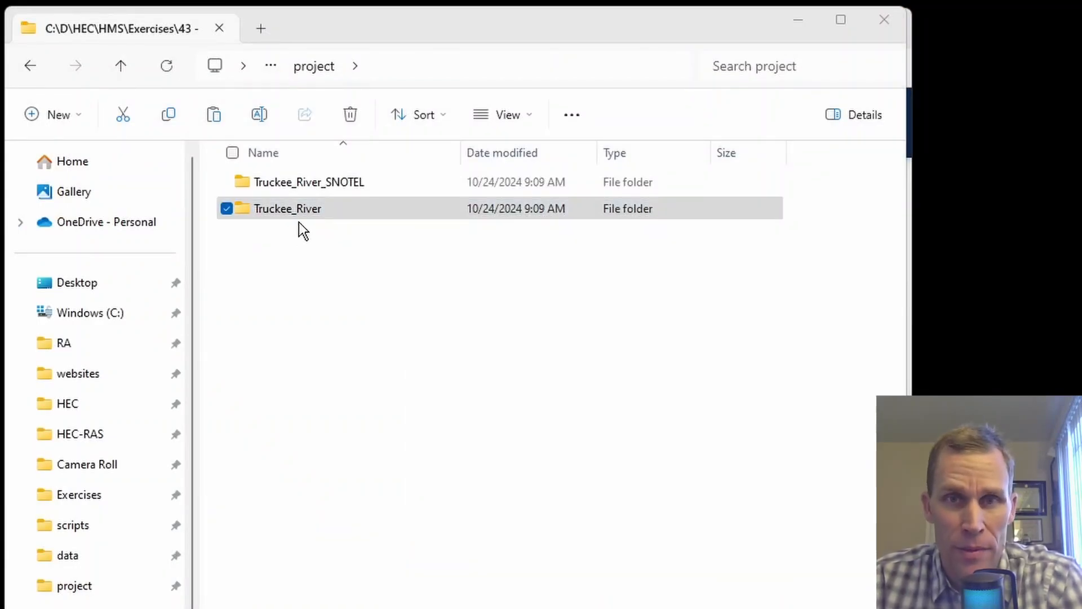
Step: Start HEC-HMS 4.12 and open the Truckee_River project from the exercise's project folder
key(super)
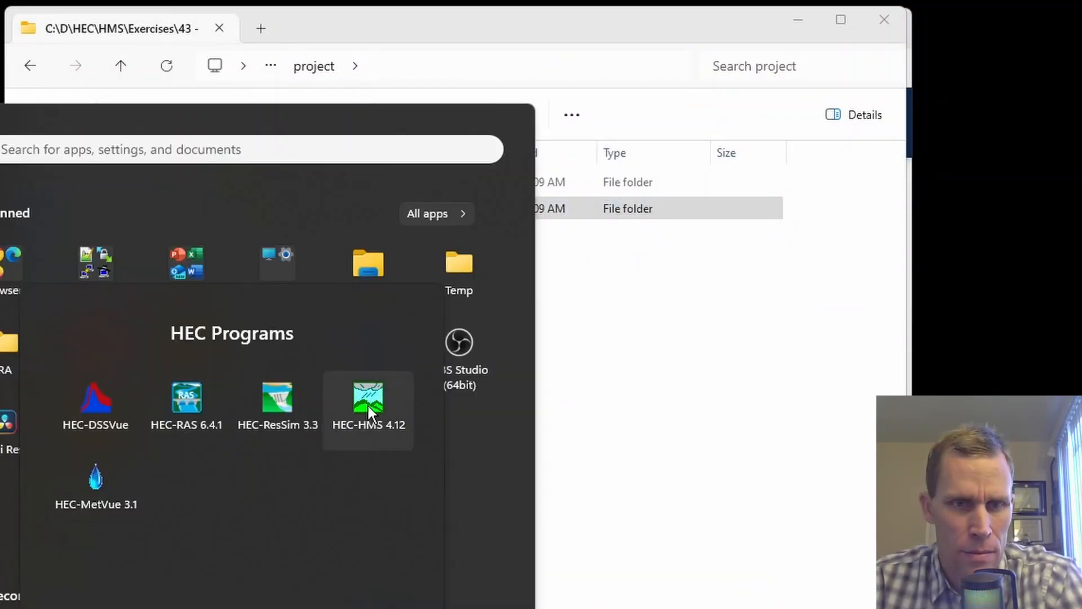
click(367, 406)
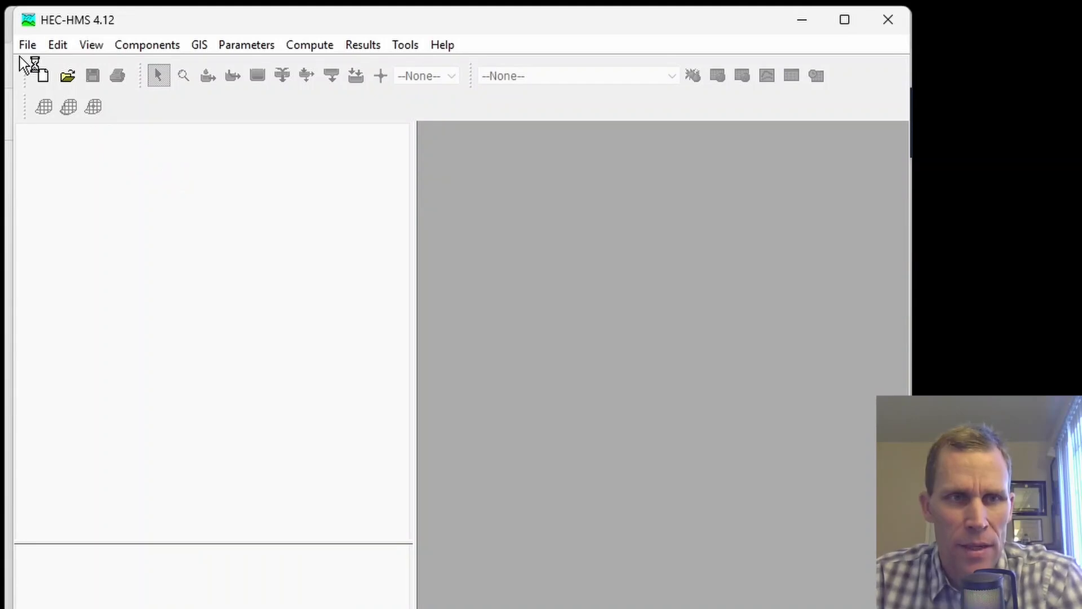
click(69, 76)
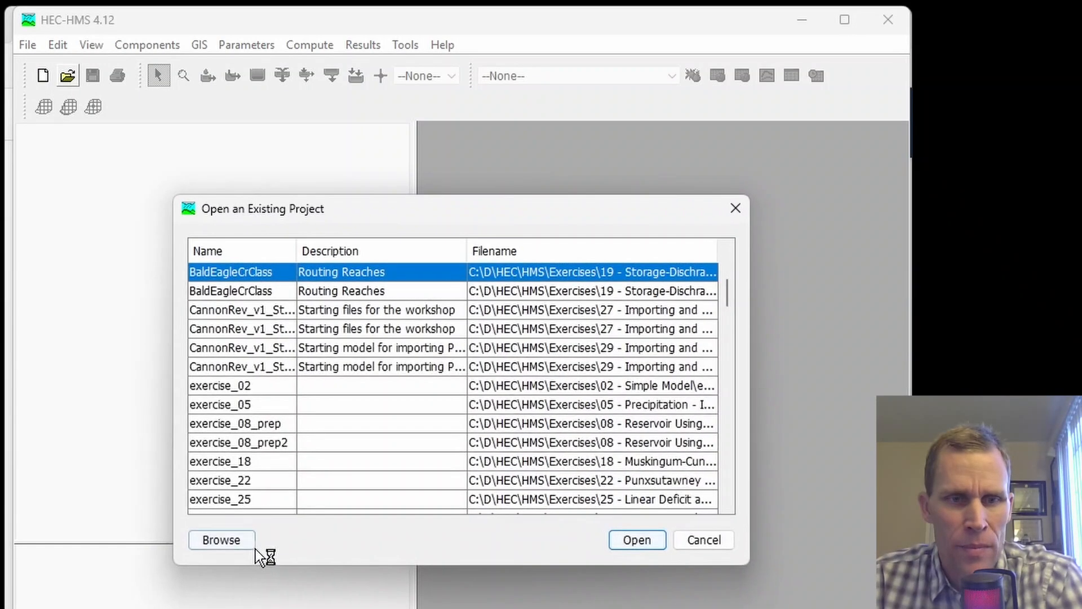
click(244, 547)
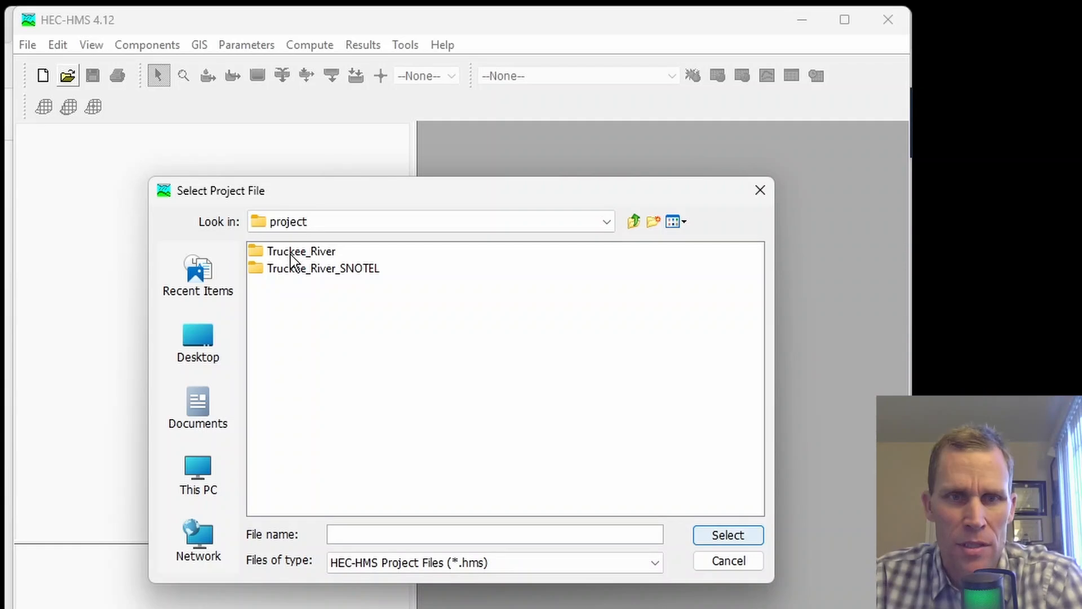
double_click(290, 255)
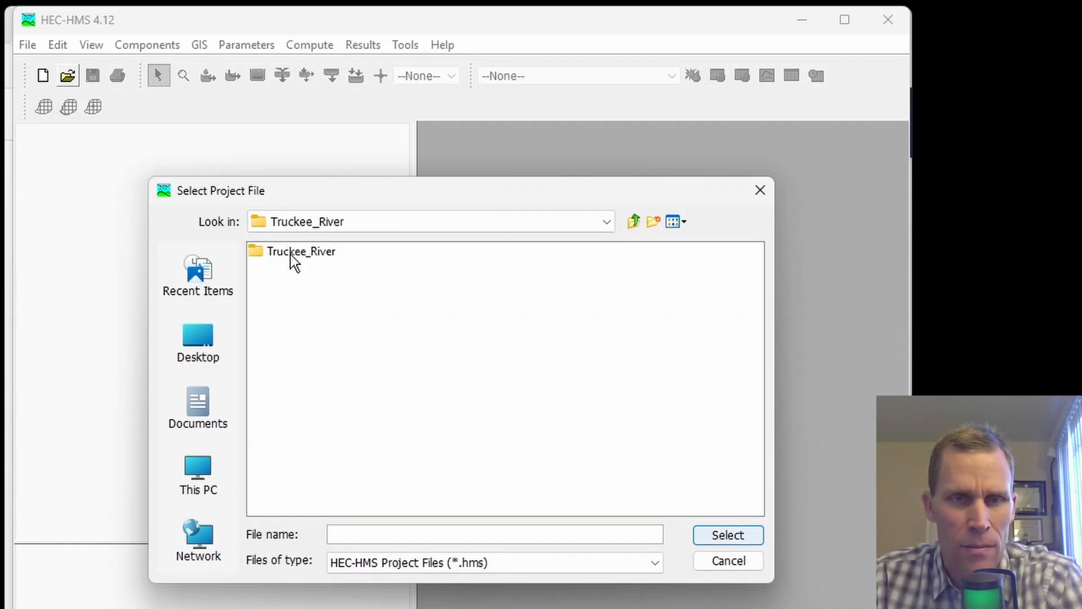
click(725, 533)
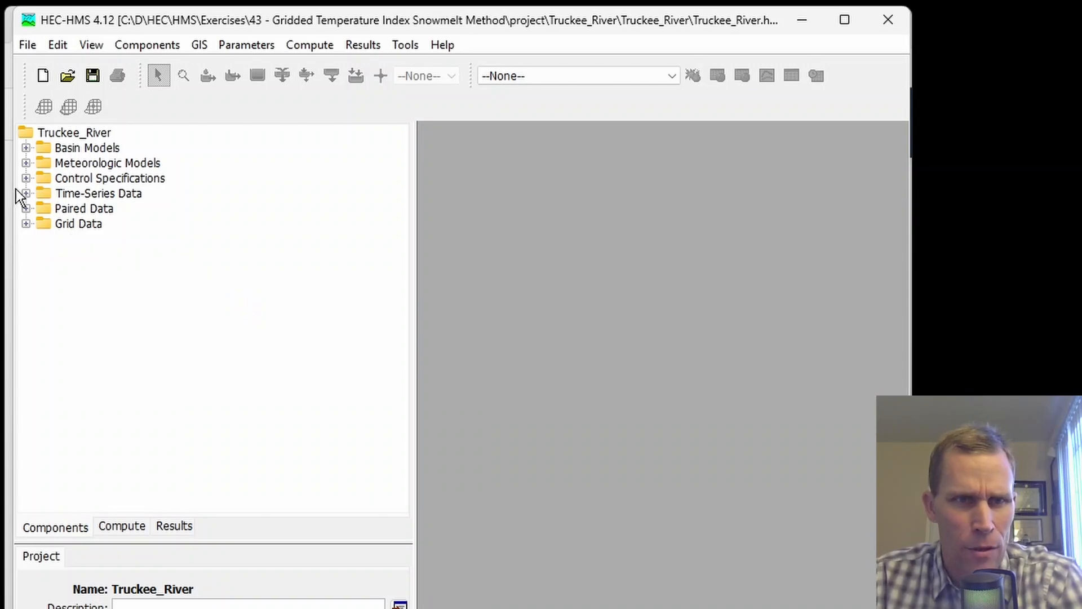
Step: Look through the project's basin models and simulation runs, and examine which basin and meteorologic models the WY2017 run uses
click(26, 148)
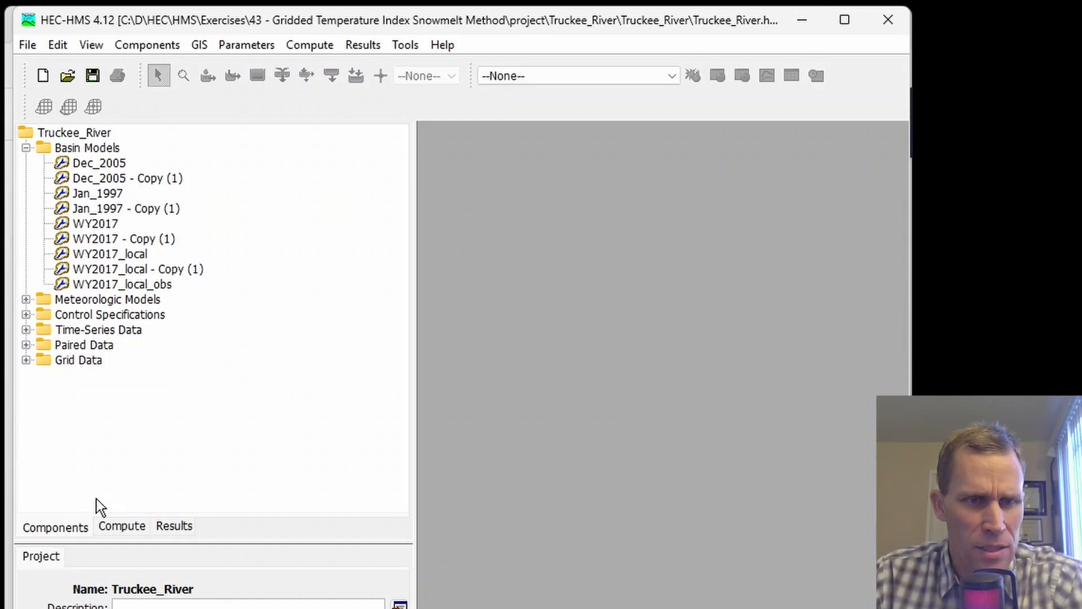
click(128, 527)
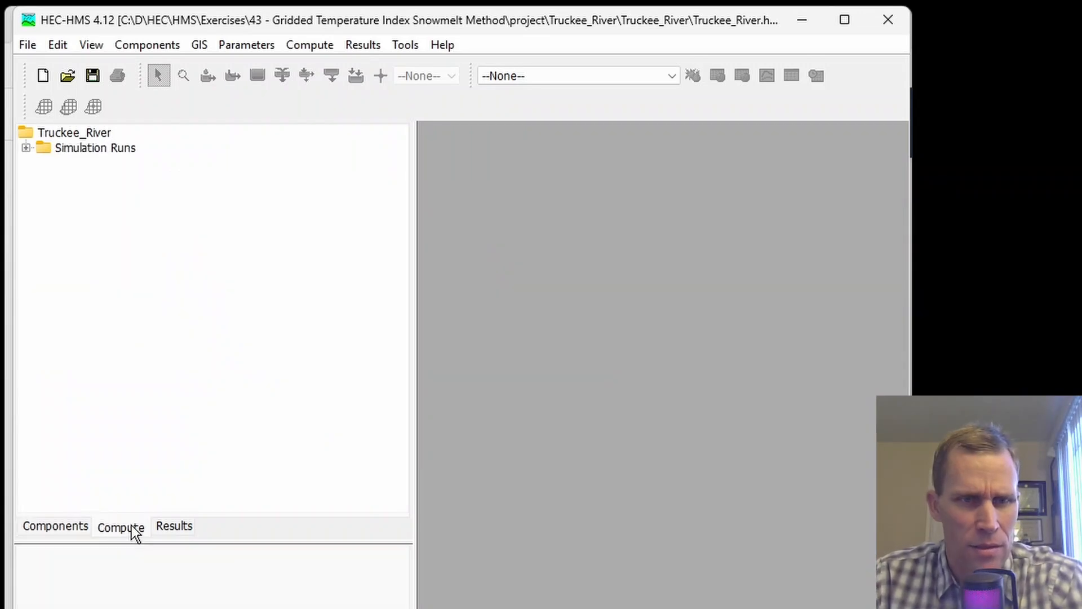
click(26, 148)
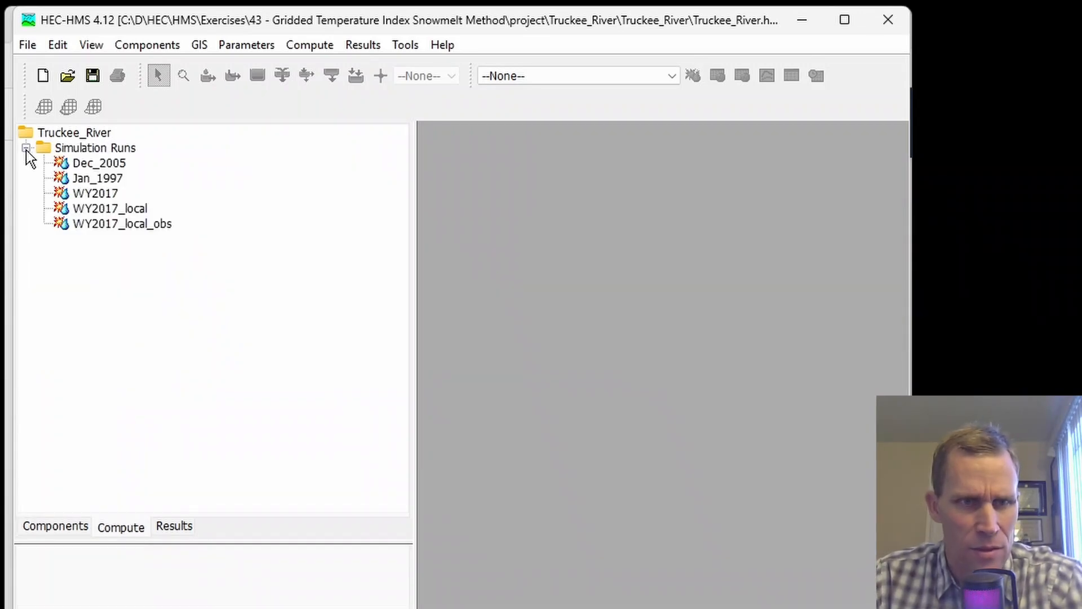
click(93, 193)
click(101, 195)
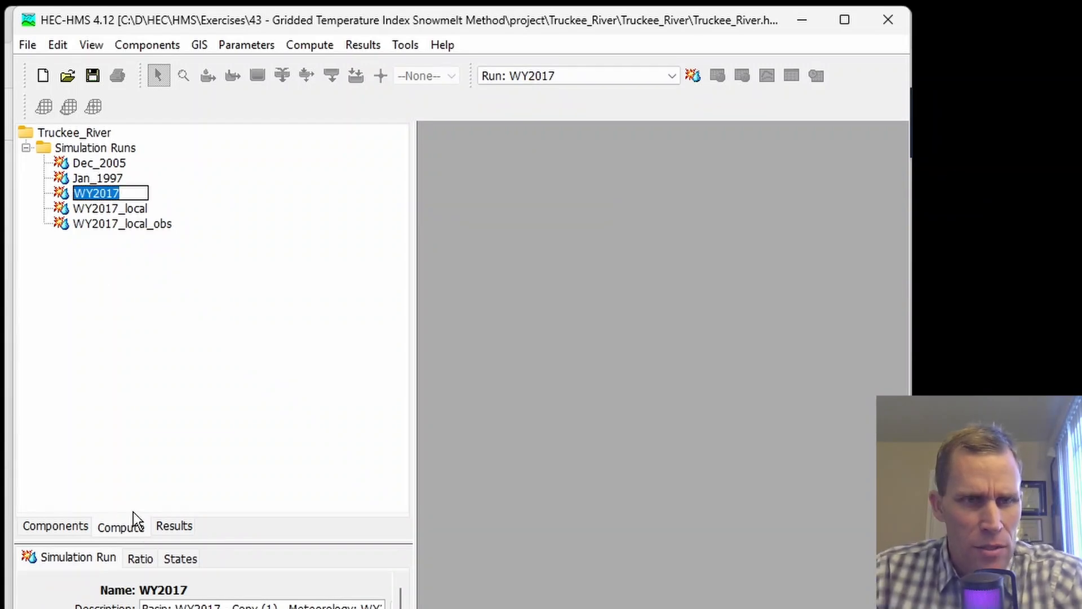
drag(214, 541, 212, 383)
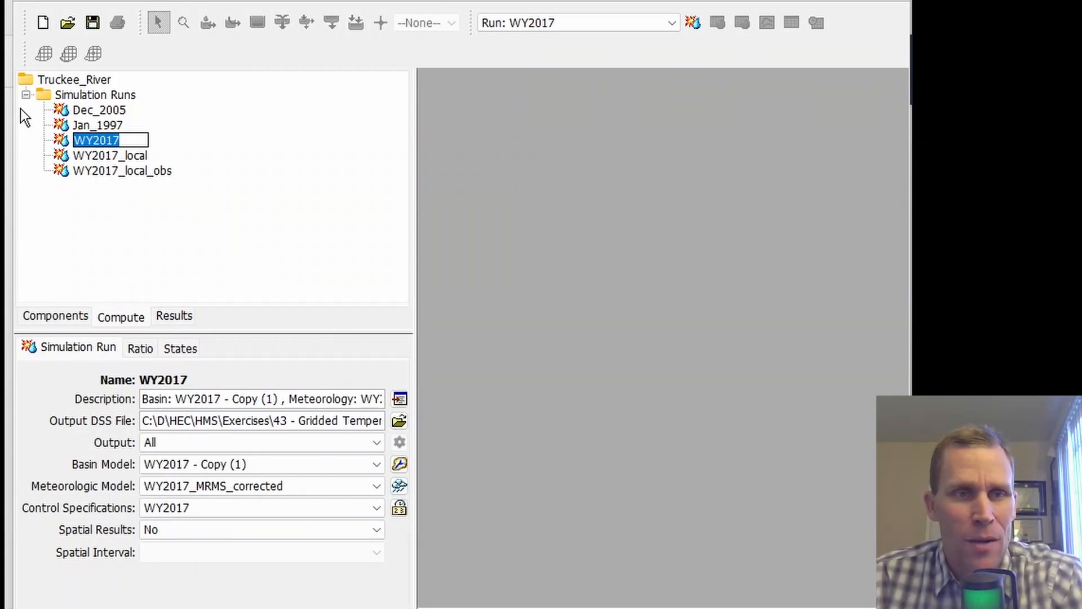
Step: Open the WY2017 - Copy (1) basin model, maximize its map, and select the UpTruckeeRv_S10 subbasin
click(61, 331)
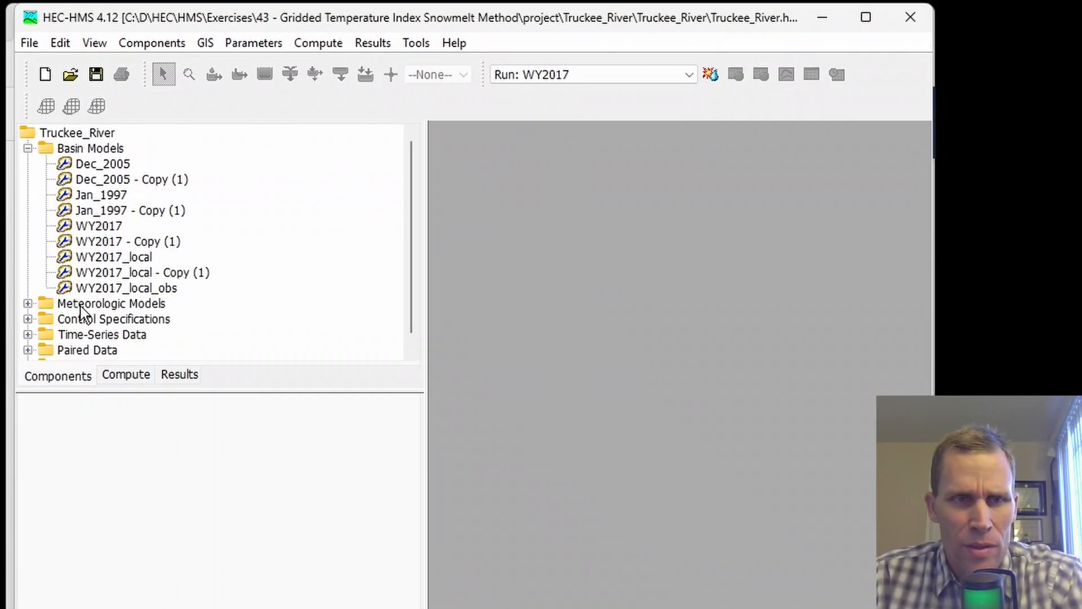
double_click(97, 243)
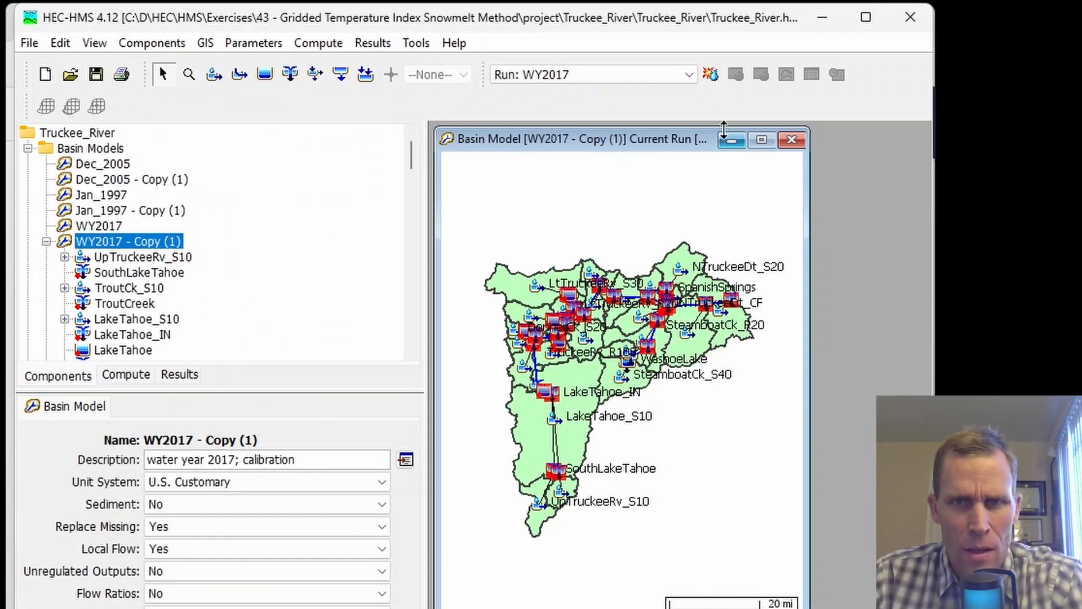
click(762, 139)
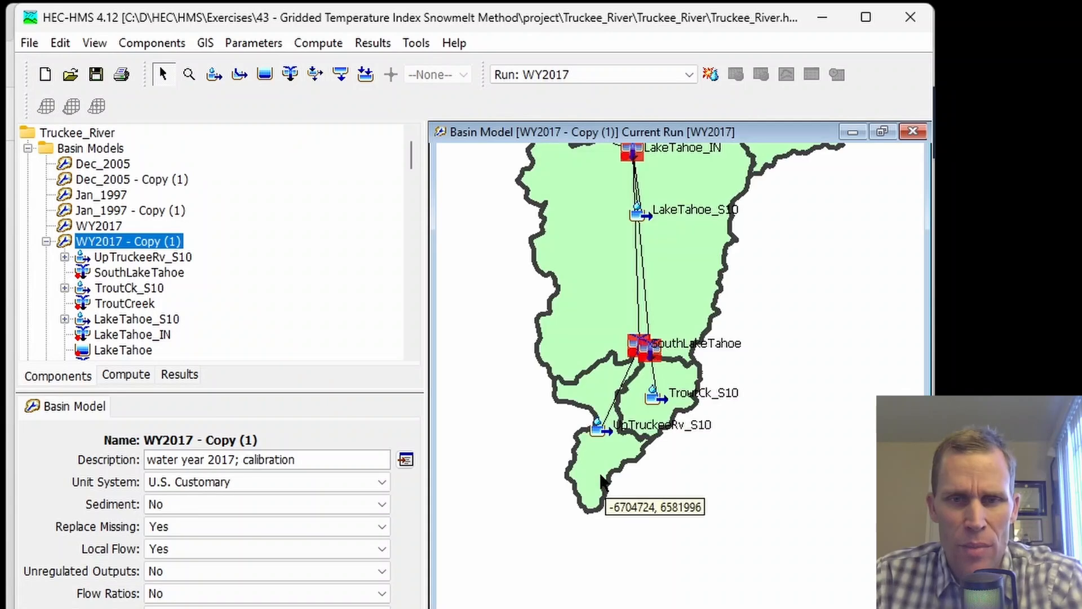
click(602, 472)
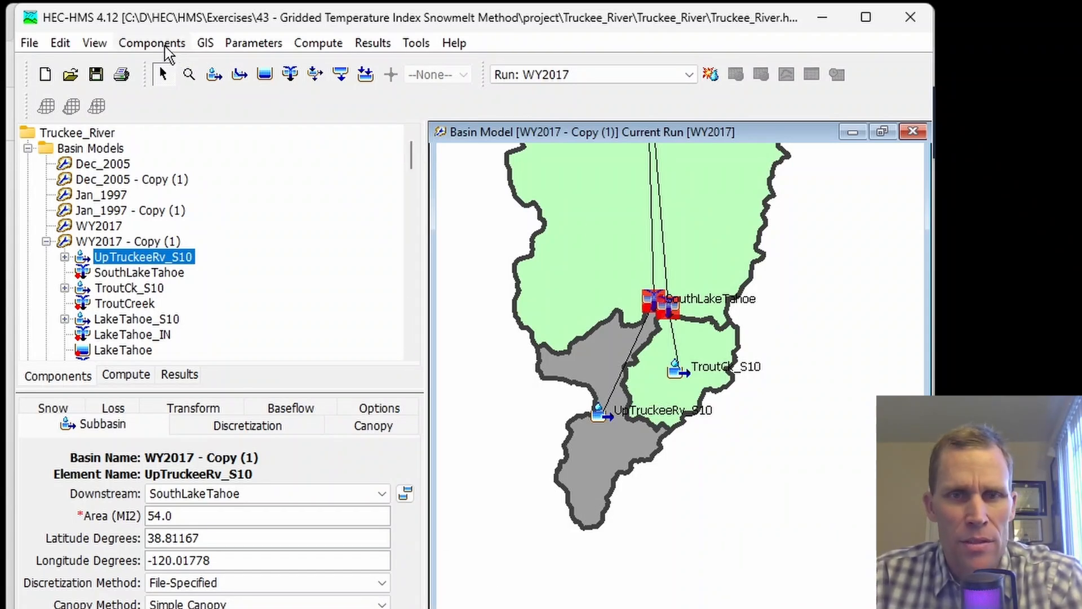
Step: Export the basin model's Subbasins layer as subbasins.shp on the desktop, and close HEC-HMS
click(204, 44)
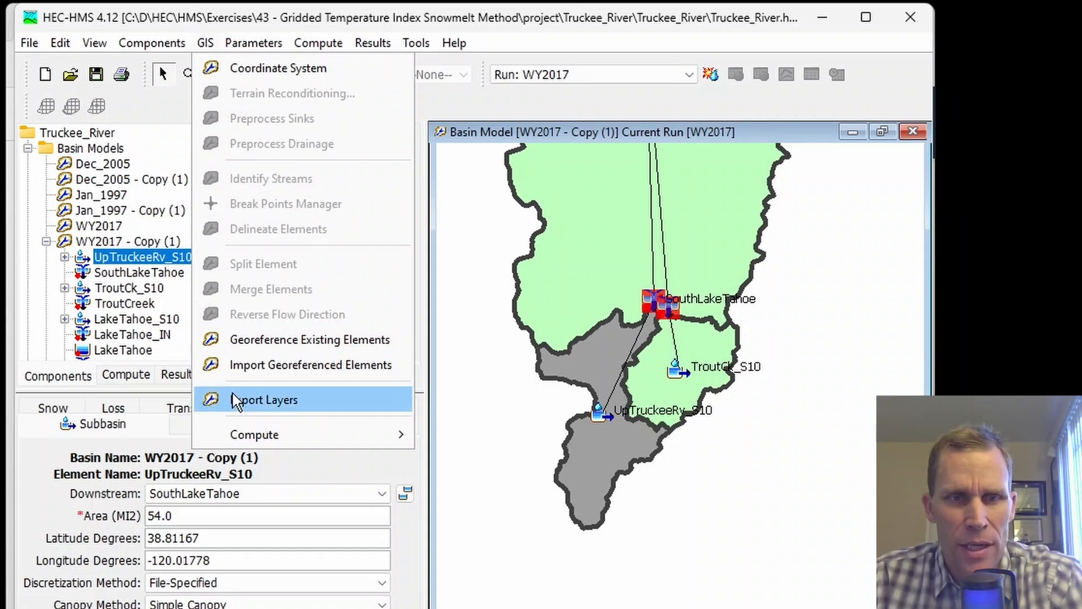
click(250, 400)
click(341, 186)
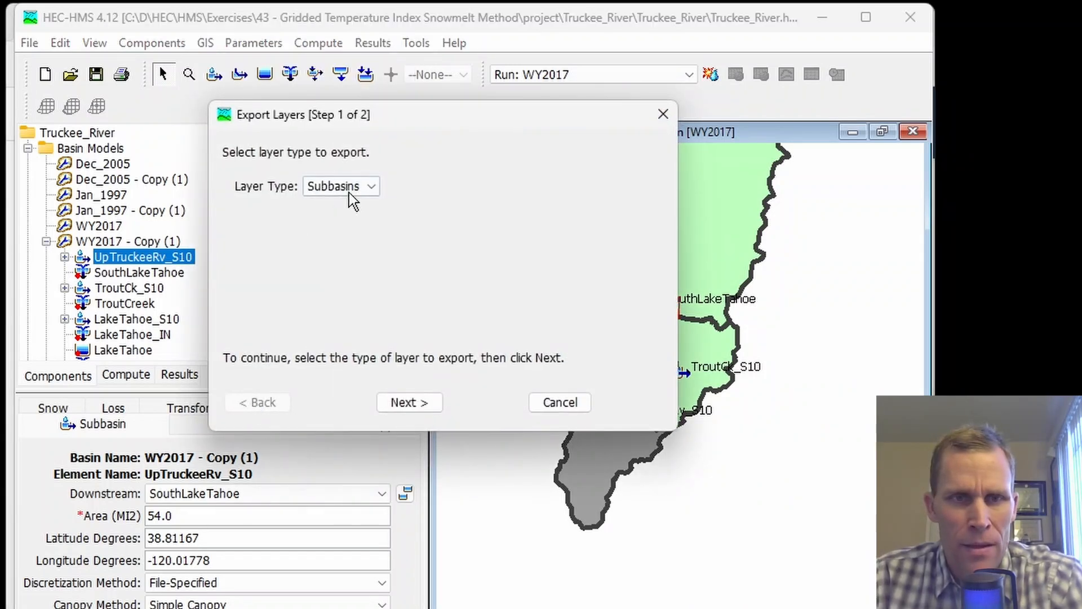
click(337, 203)
click(417, 404)
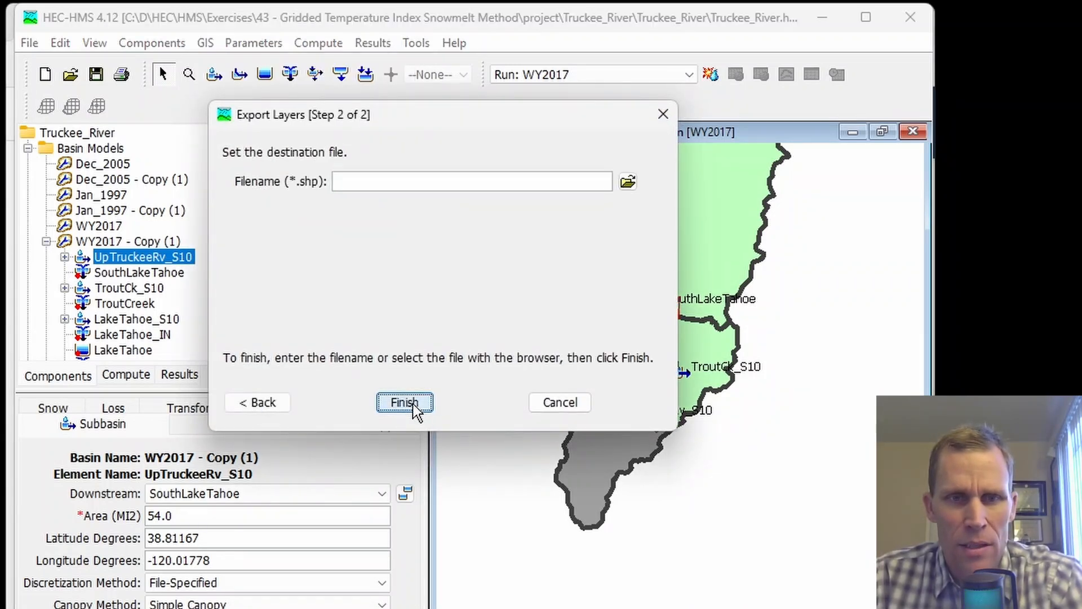
click(627, 181)
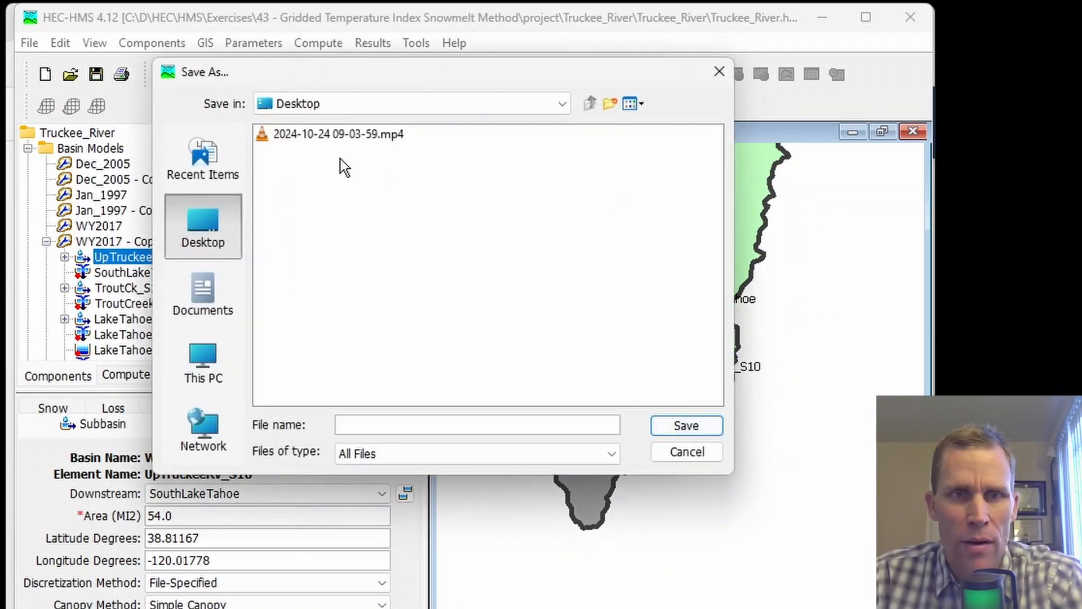
click(201, 223)
click(375, 426)
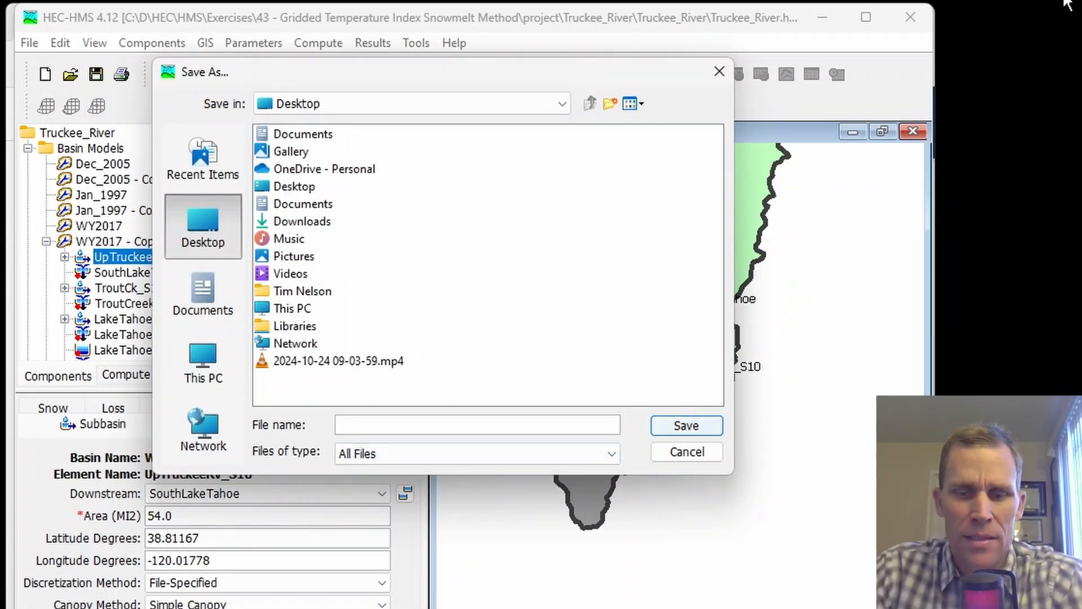
text(subbasins)
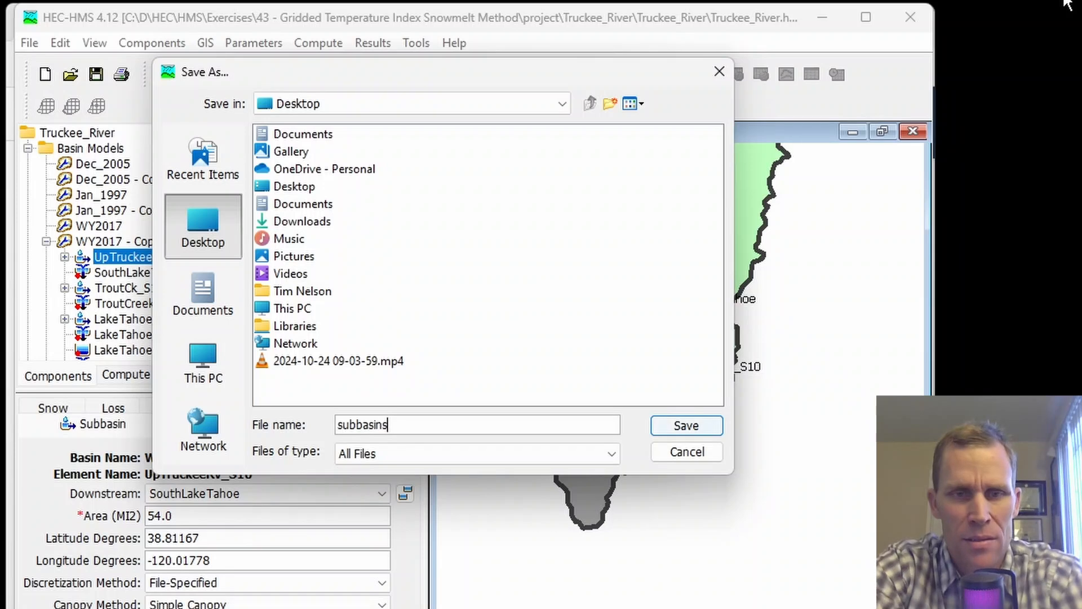
text(.shp)
key(Return)
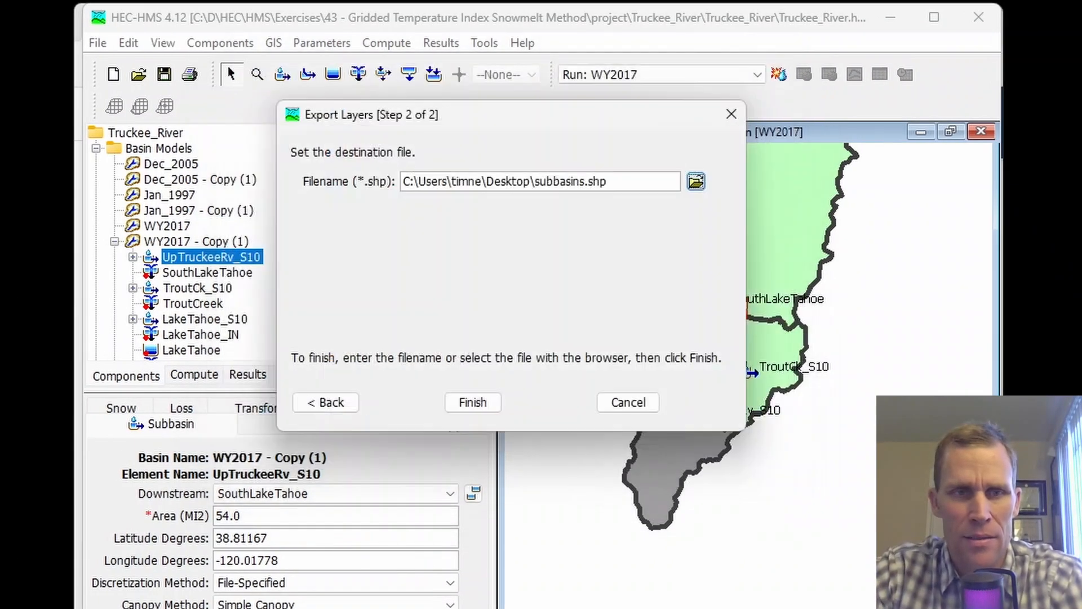
click(486, 398)
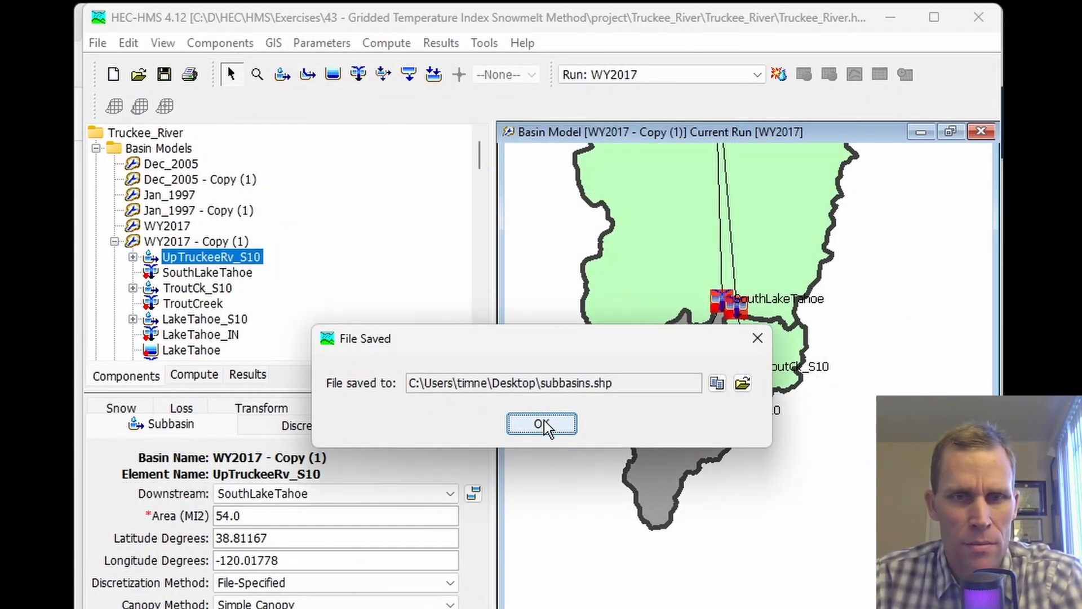
click(542, 420)
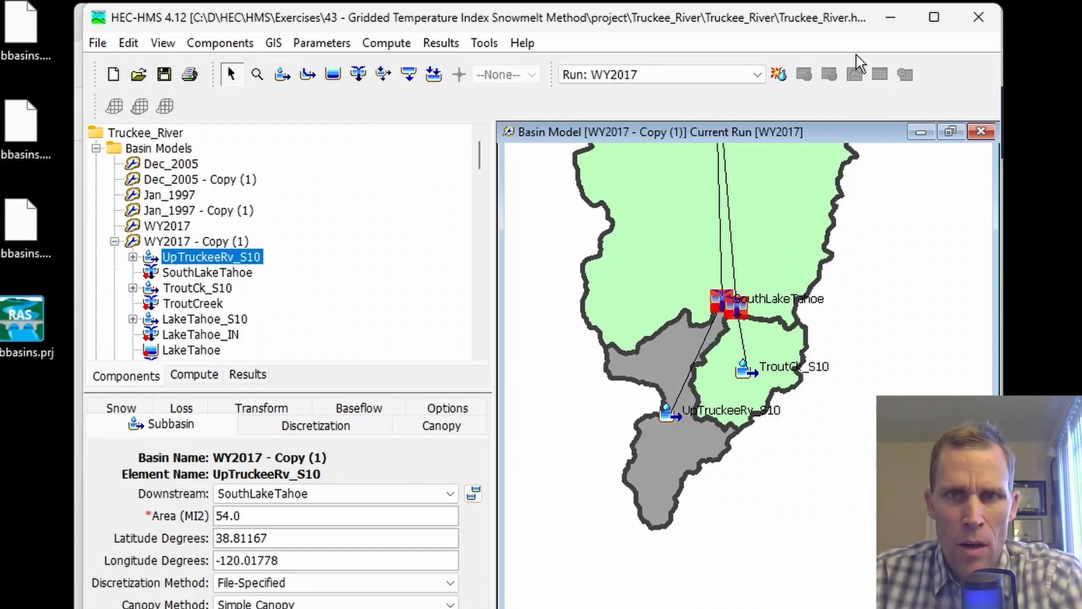
click(980, 21)
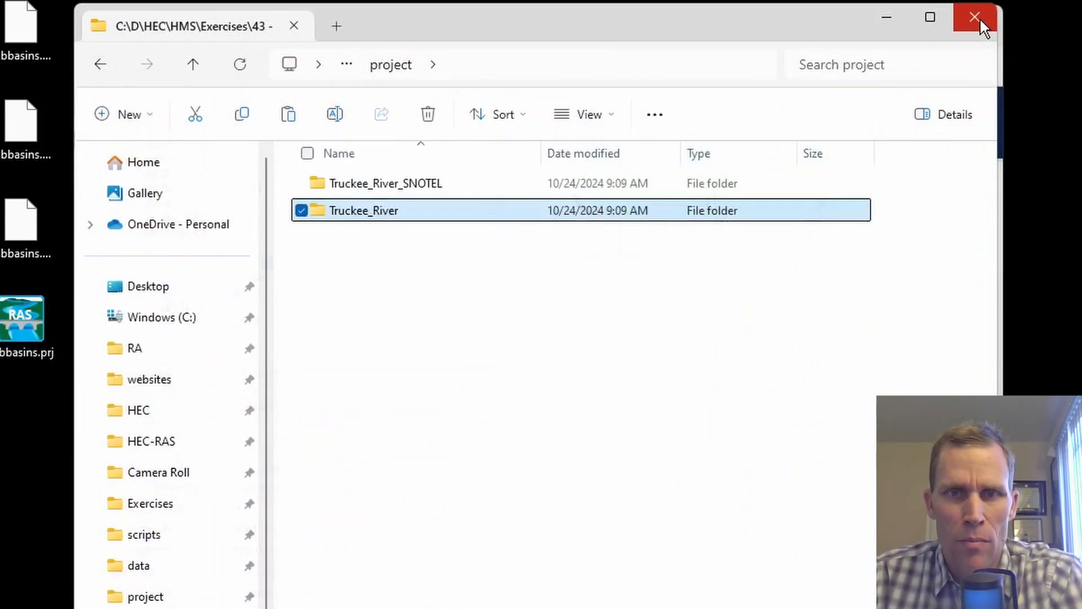
Step: Create a new desktop folder named subbasins_shapefile
right_click(17, 462)
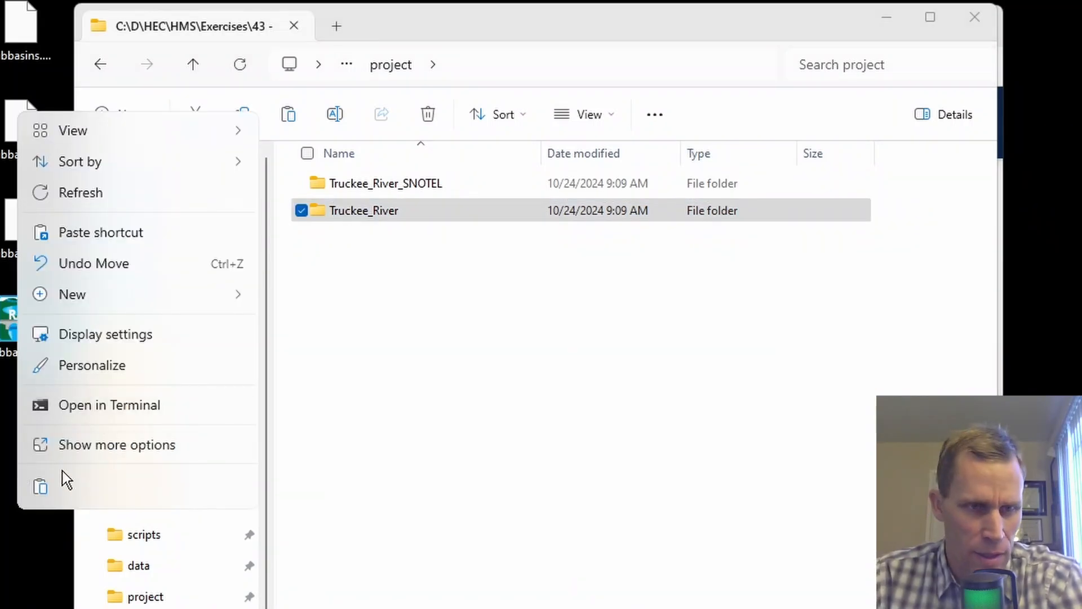
mouse_move(76, 300)
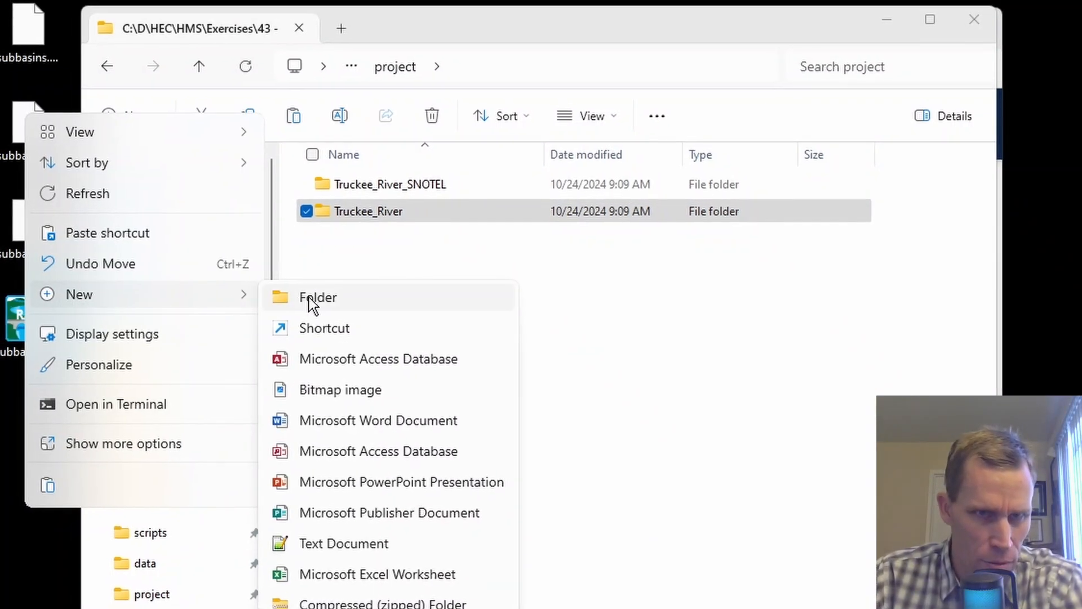
click(309, 297)
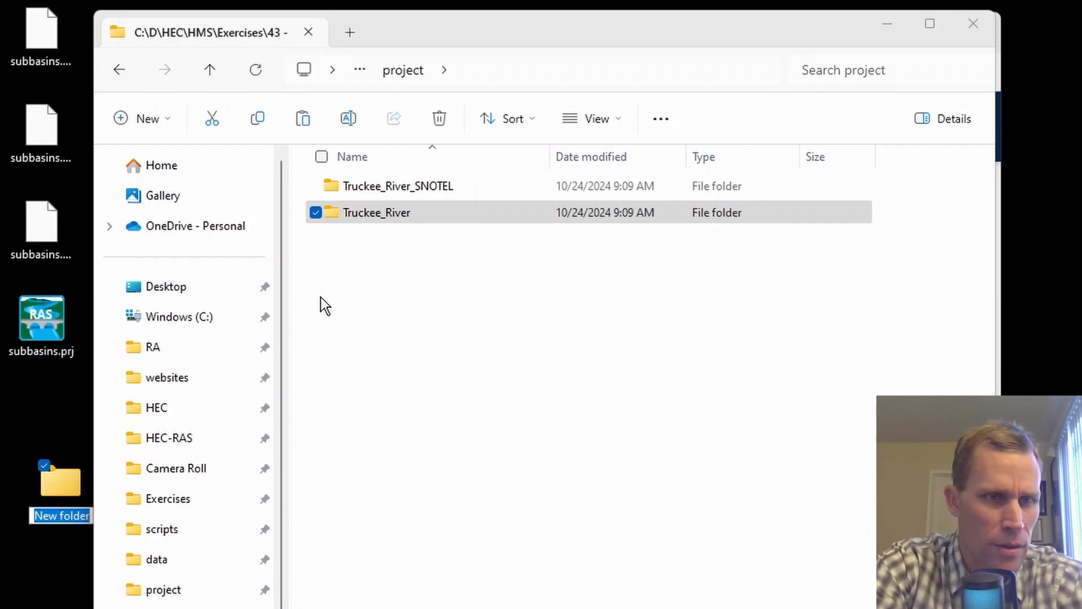
text(subbasins_shapefile)
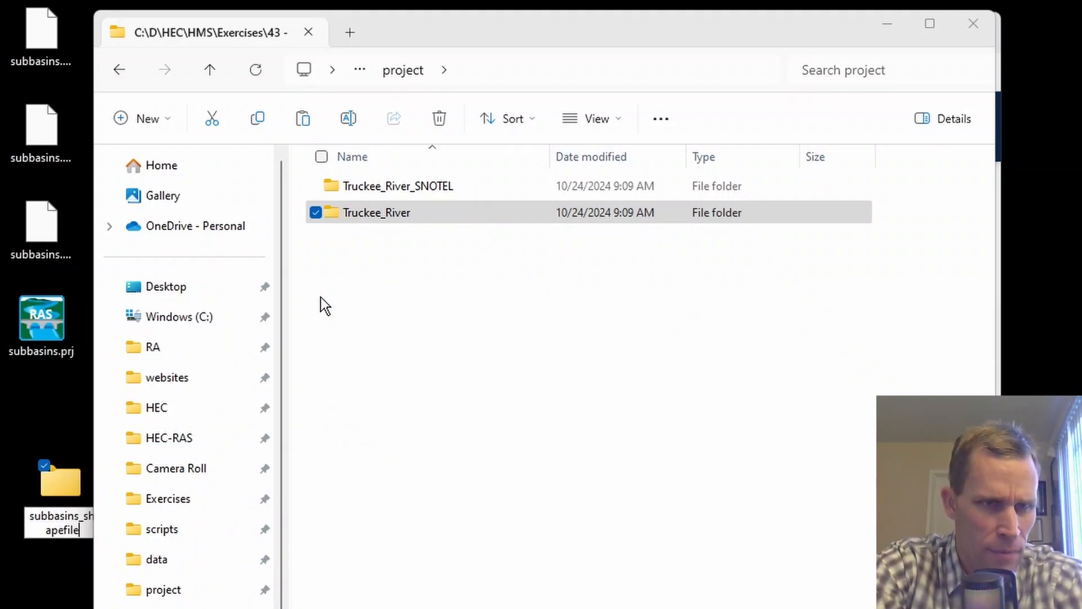
click(35, 399)
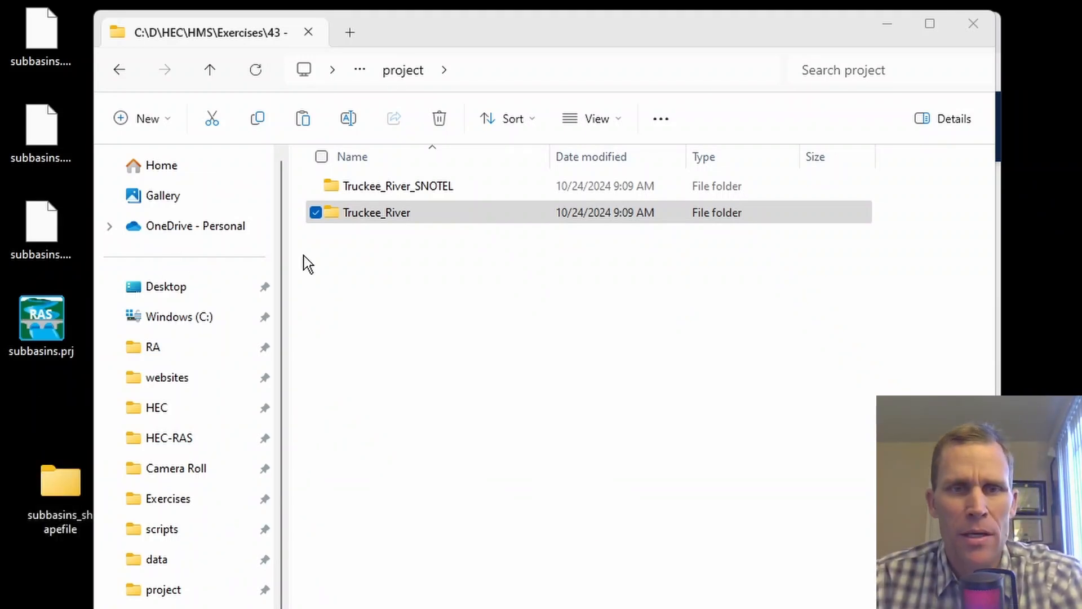
Step: Align the subbasins_shapefile folder with the other desktop icons and move all exported subbasins files into it
click(59, 476)
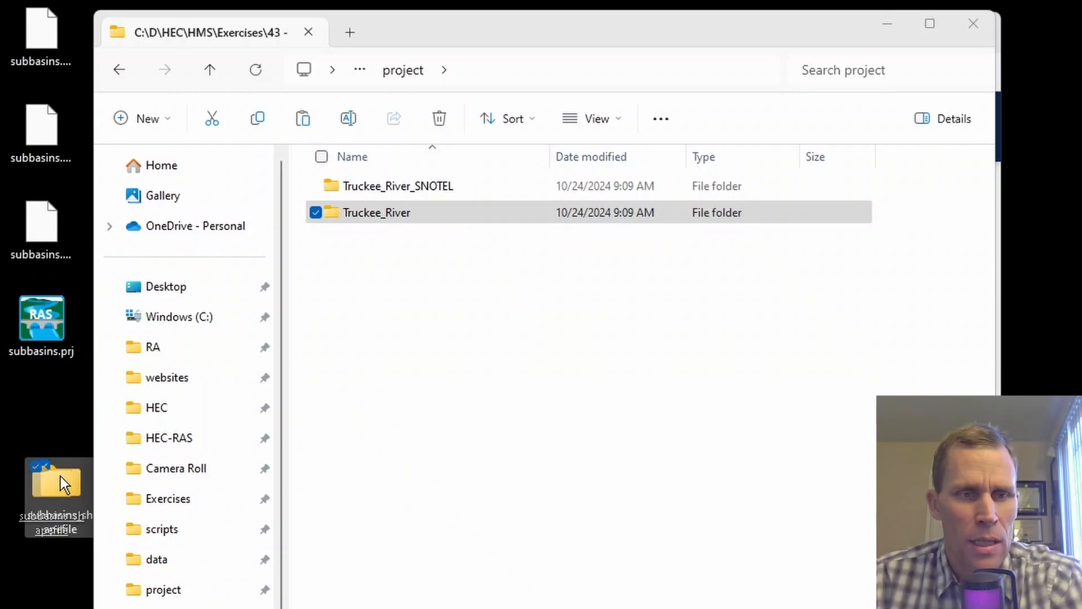
drag(59, 476, 53, 479)
drag(62, 415, 21, 3)
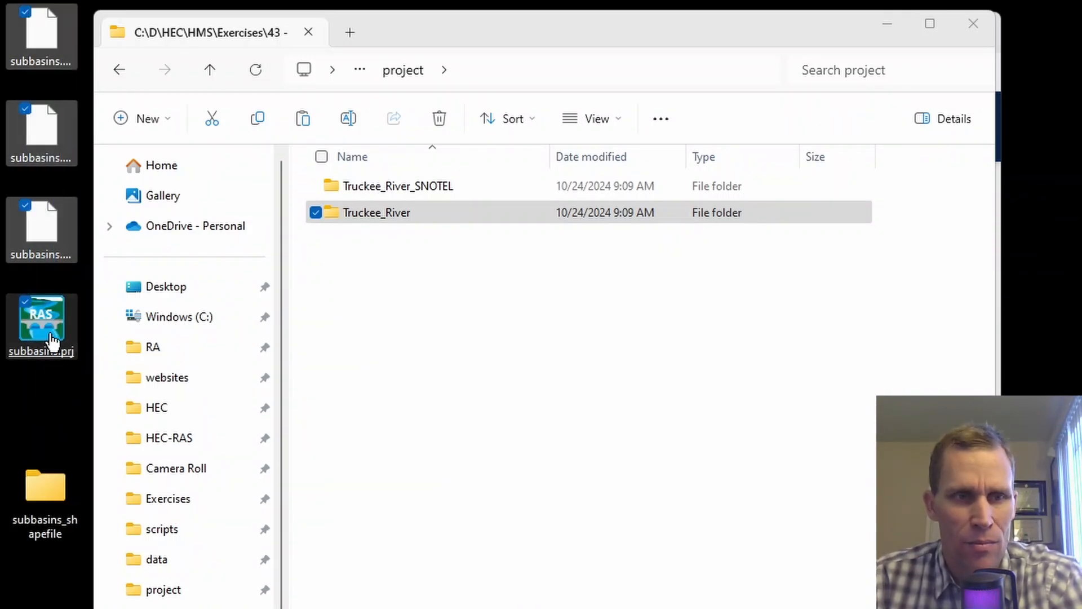
drag(52, 342, 43, 481)
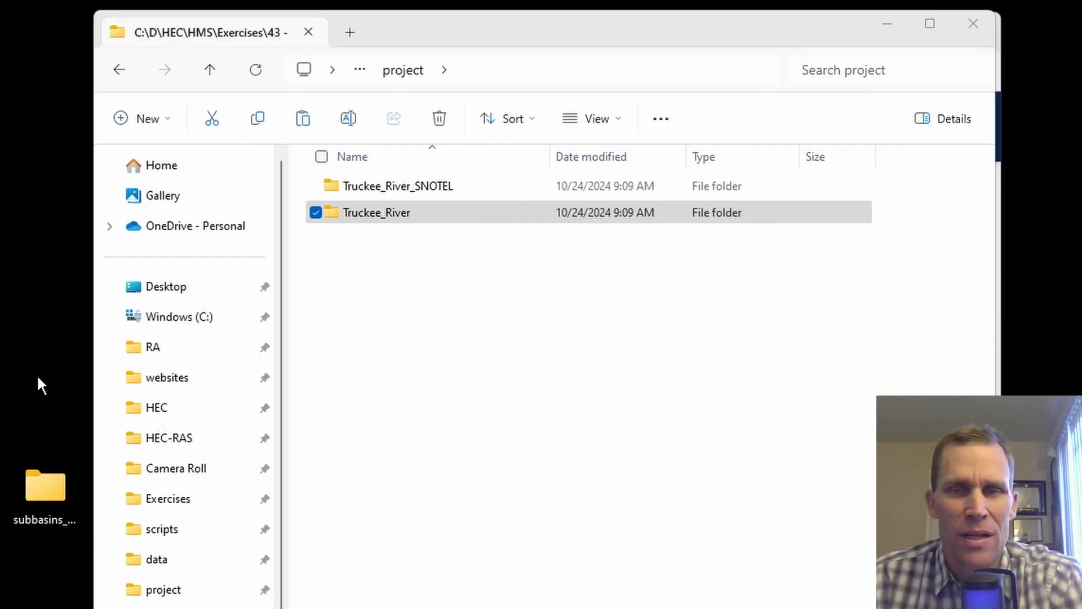
Step: Launch HEC-HMS 4.12 and start a new project named exercise_43
key(super)
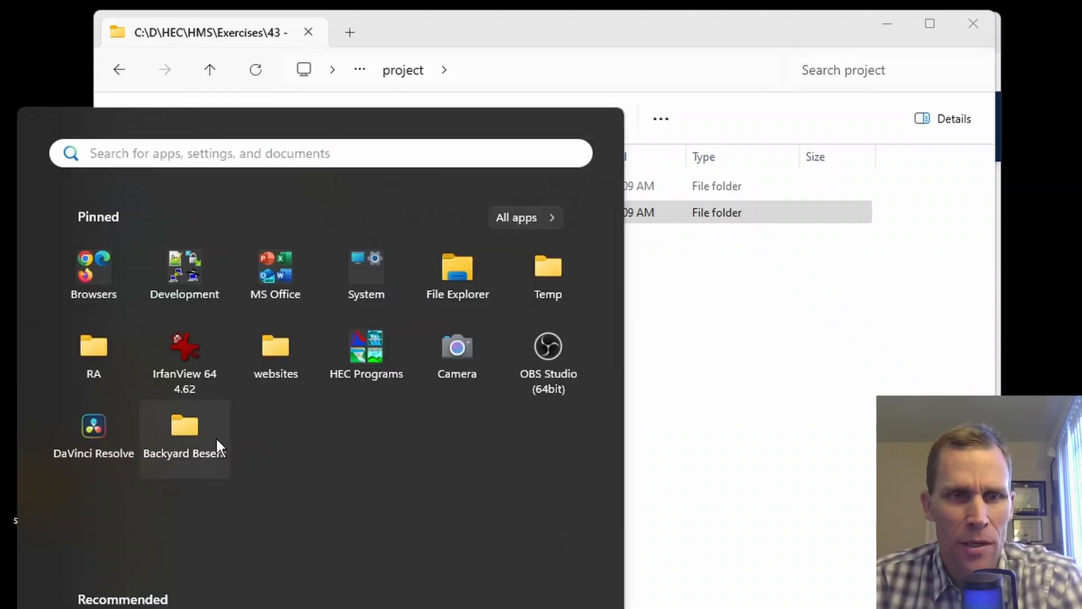
click(358, 358)
click(448, 410)
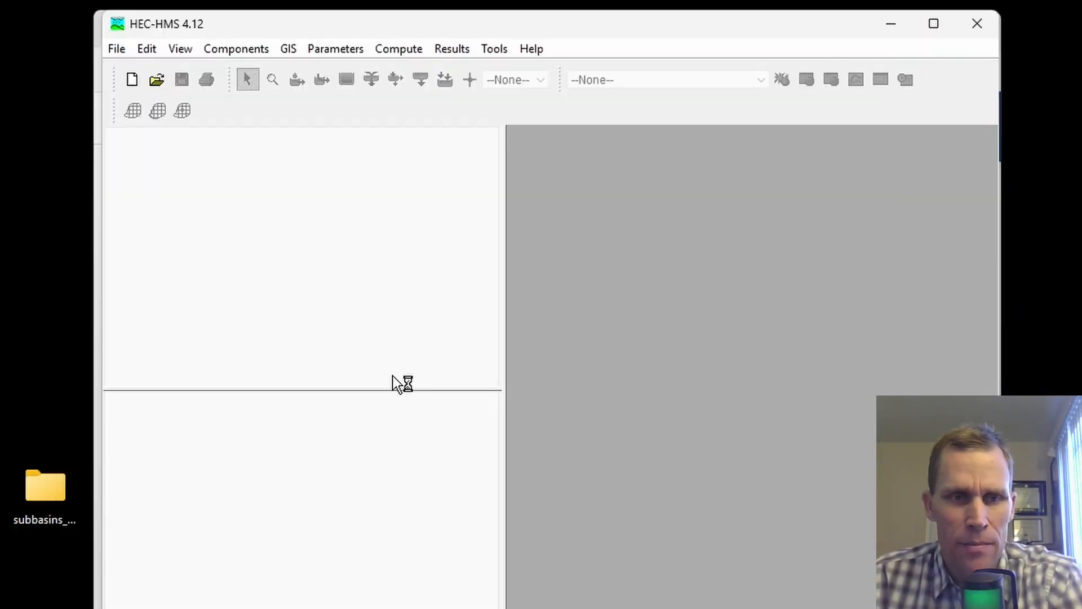
click(115, 49)
click(147, 74)
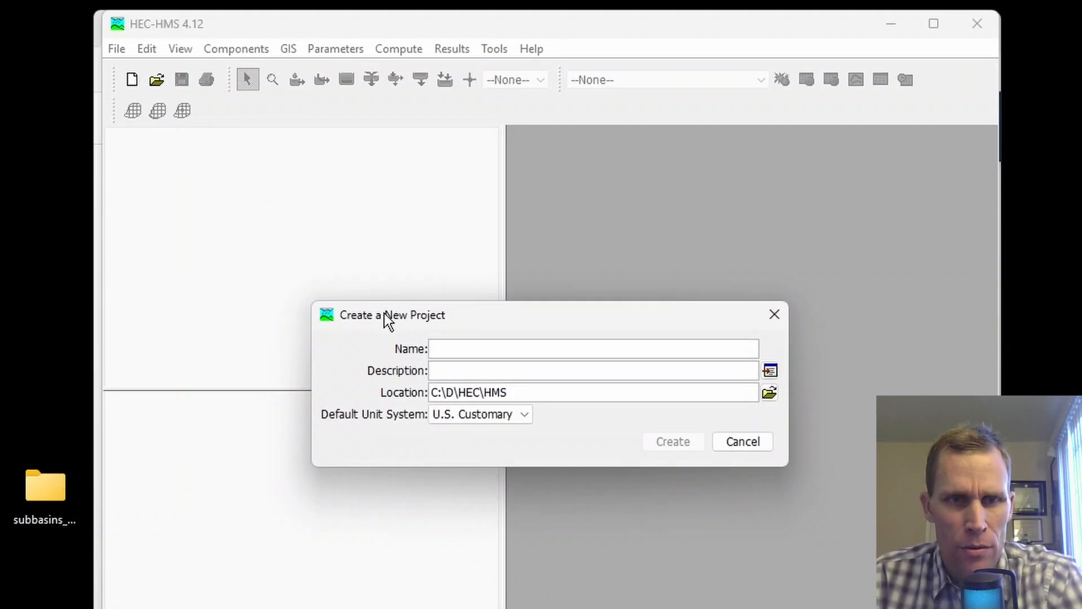
text(exercise_43)
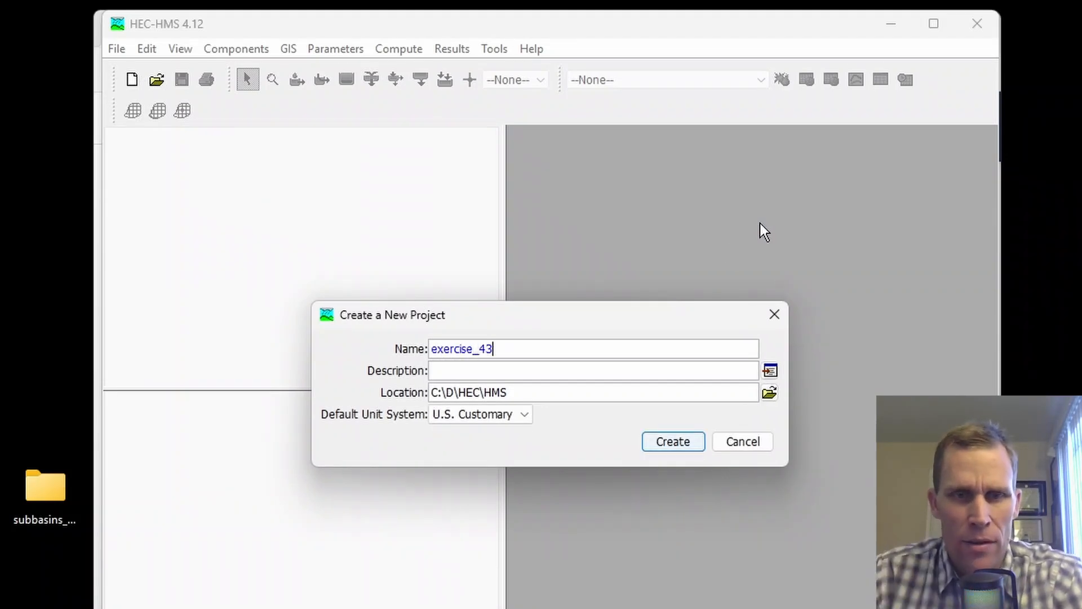
Step: Set the new project's location to the project folder of exercise 43 - Gridded Temperature Index Snowmelt Method and create it with U.S. Customary units
click(768, 393)
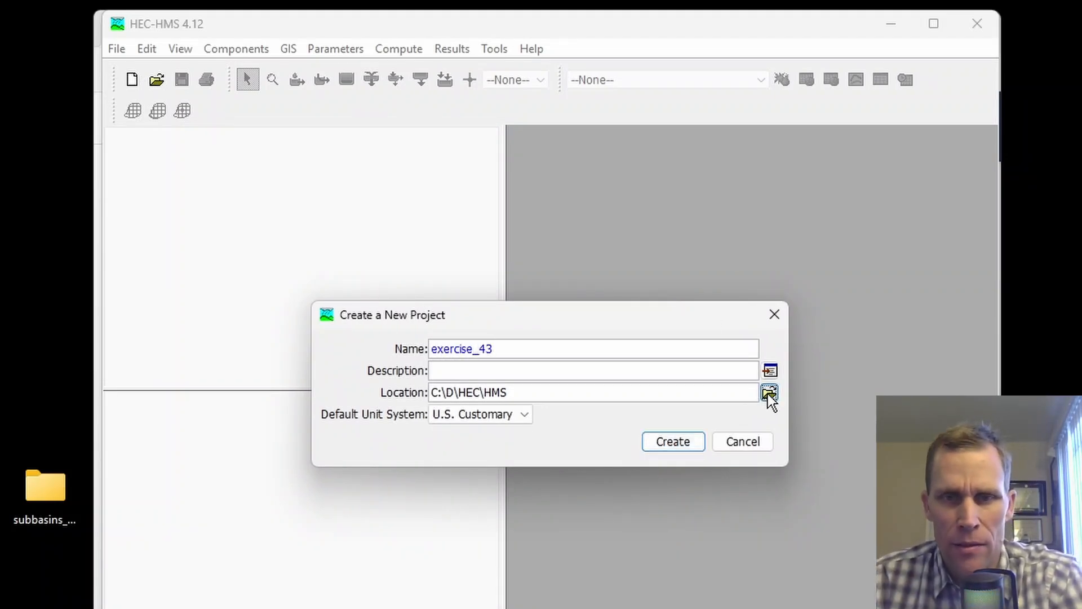
double_click(388, 258)
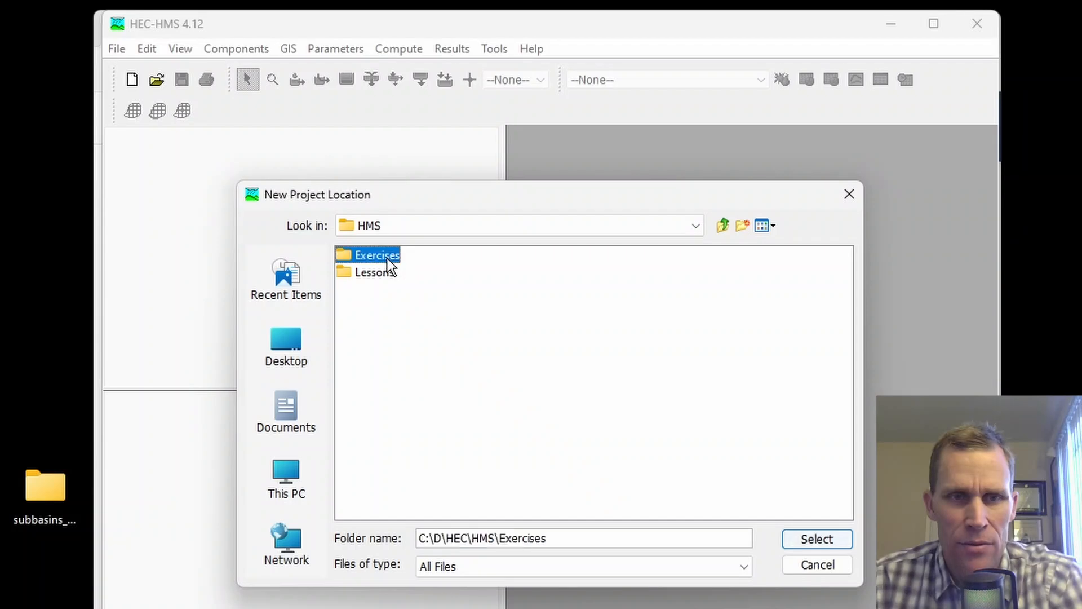
scroll(673, 434, right, 3)
double_click(640, 459)
double_click(362, 259)
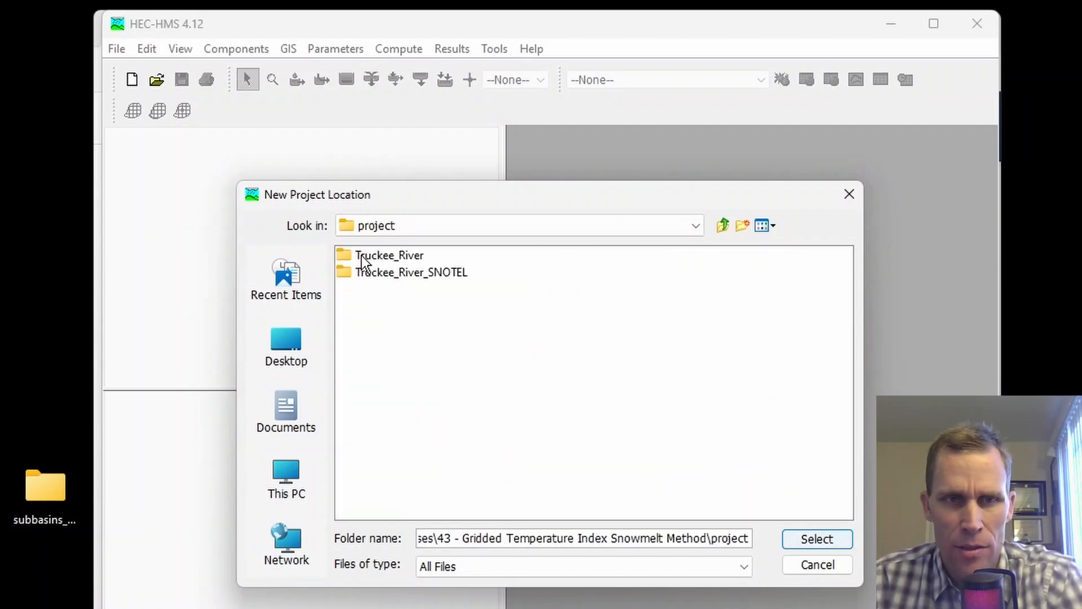
click(819, 538)
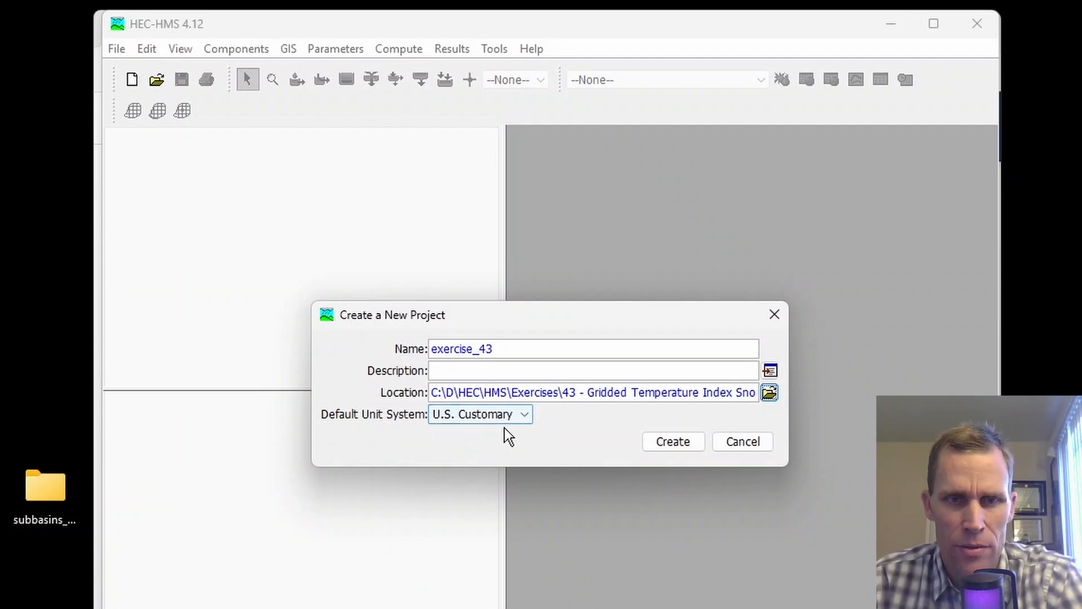
click(674, 444)
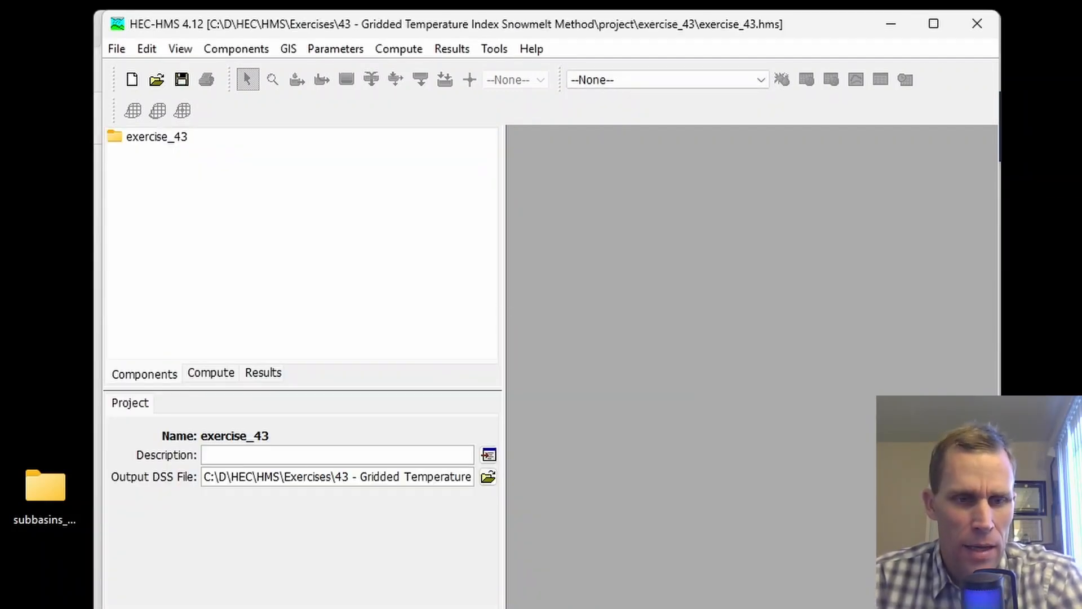
Step: Switch to File Explorer and move the desktop's subbasins_shapefile folder into the gis folder of exercise_43
key(alt+Tab)
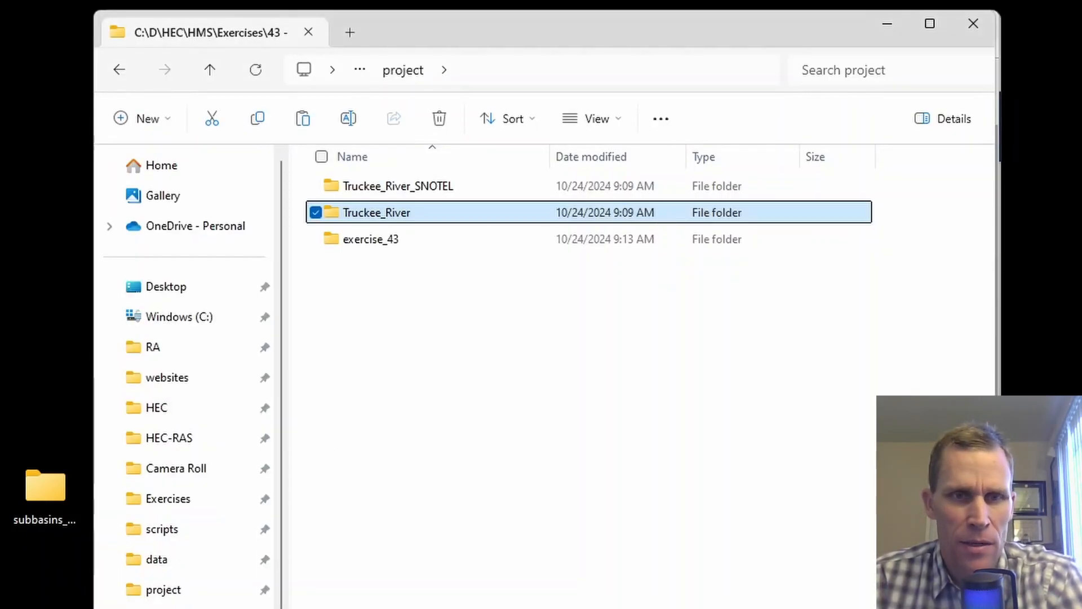
double_click(366, 241)
double_click(360, 346)
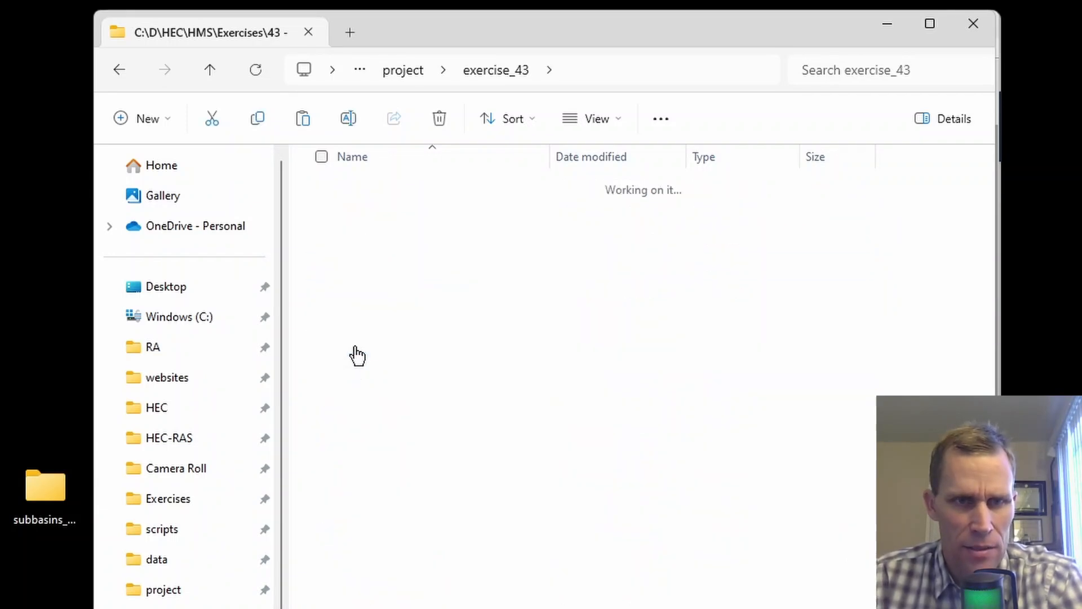
drag(34, 489, 455, 289)
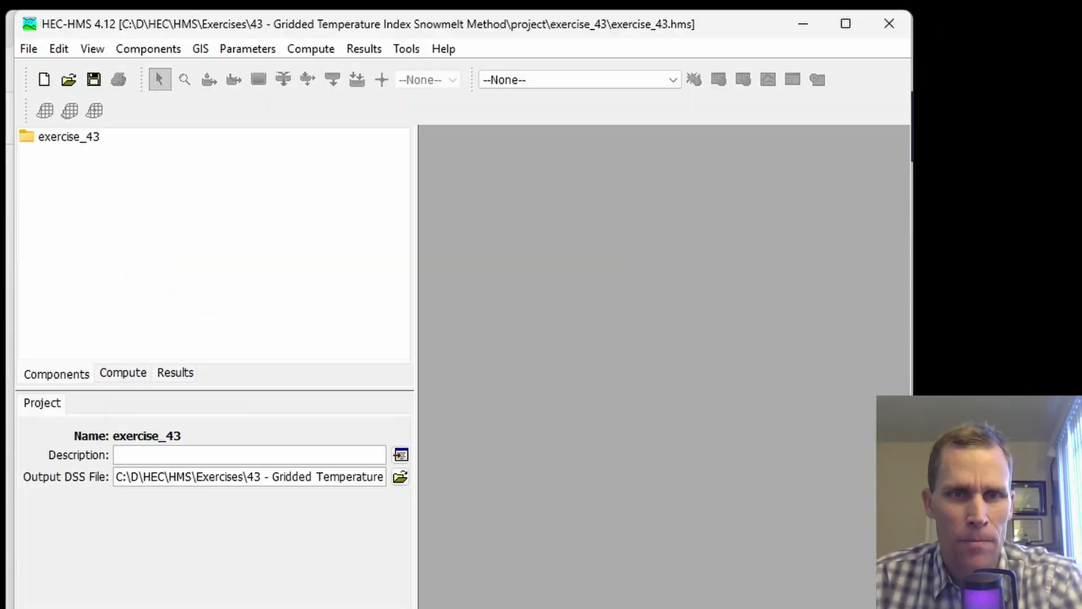
Step: Create a new basin model named Basin 1 in the exercise_43 project in HEC-HMS
click(127, 53)
click(174, 111)
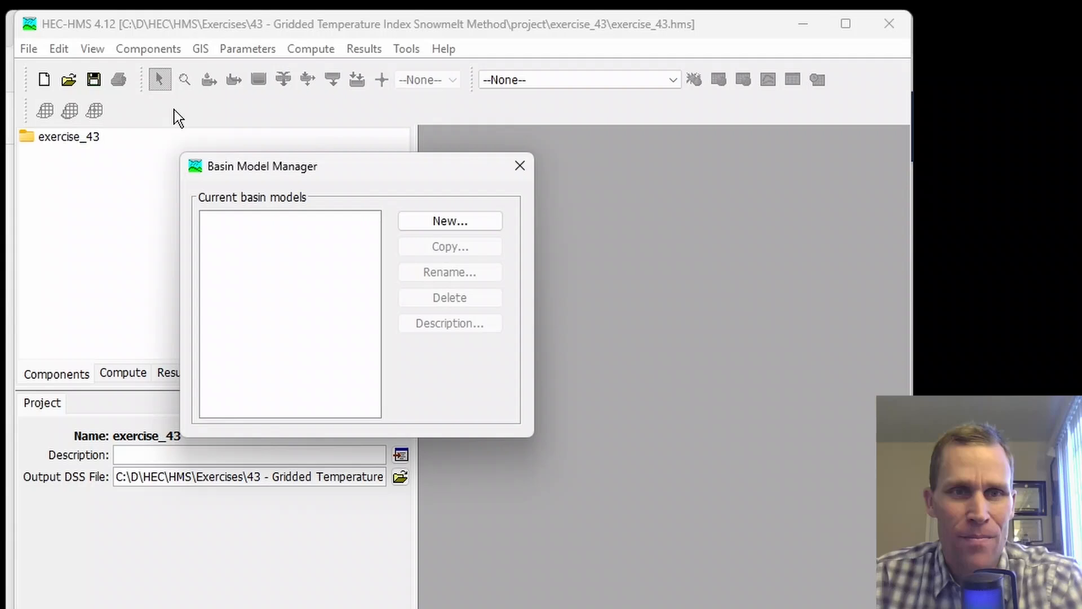
click(432, 222)
click(479, 331)
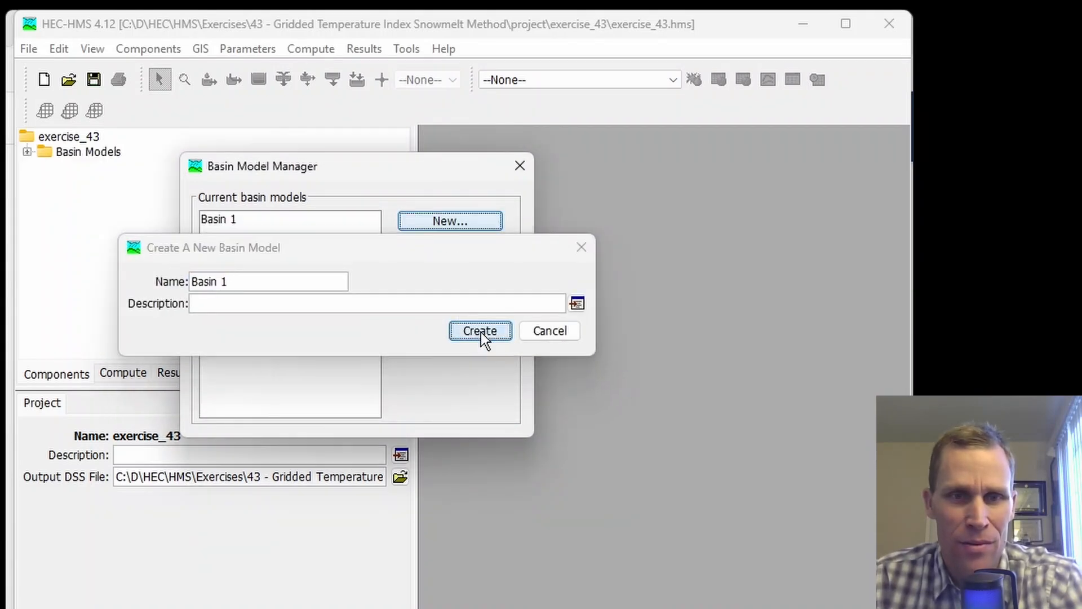
click(520, 166)
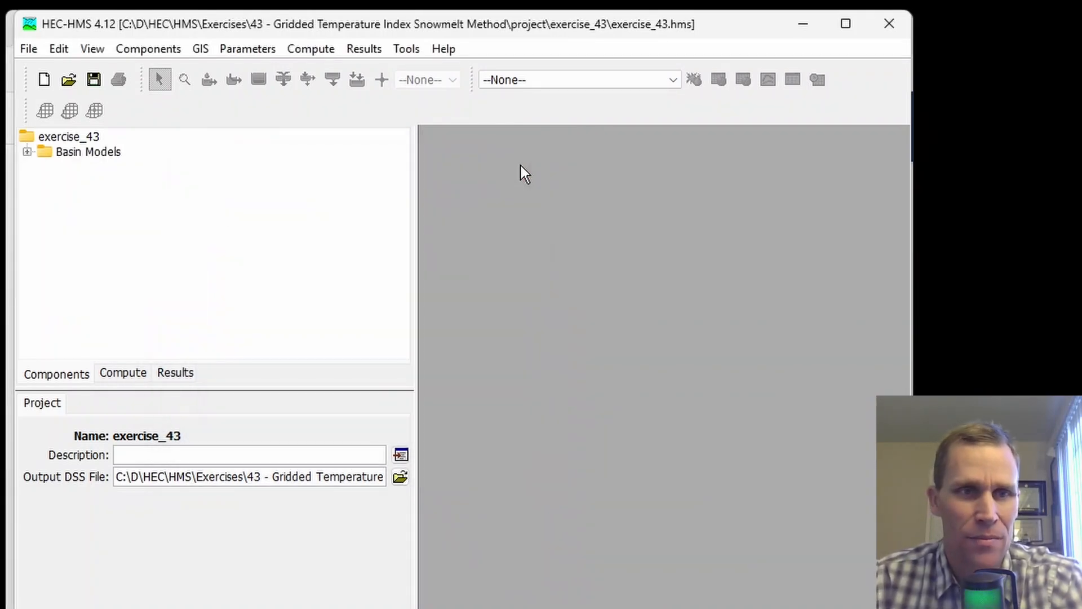
click(147, 49)
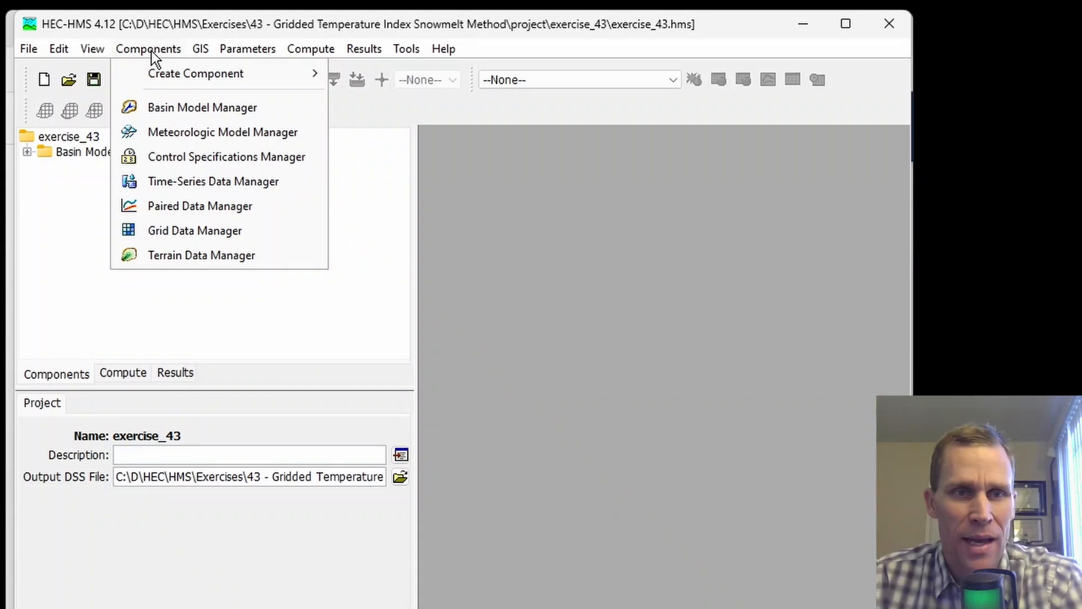
click(212, 254)
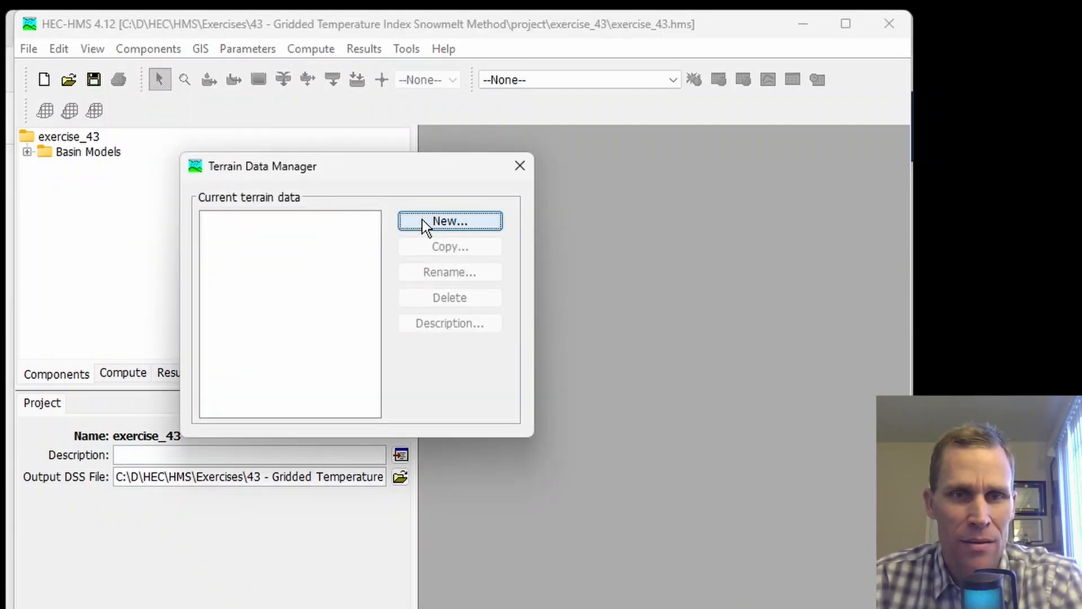
click(422, 221)
click(541, 541)
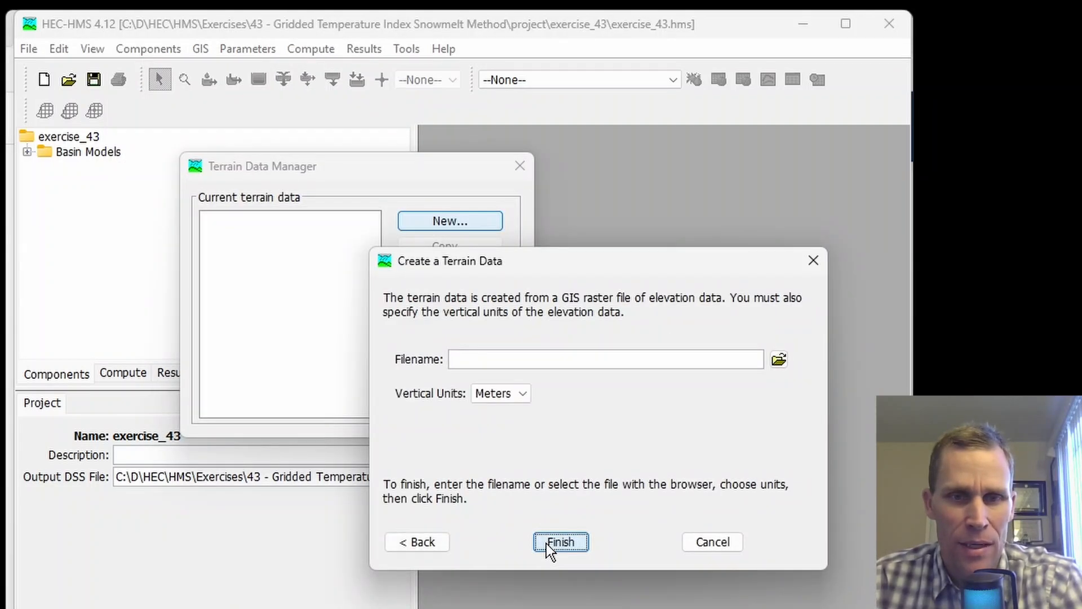
click(466, 360)
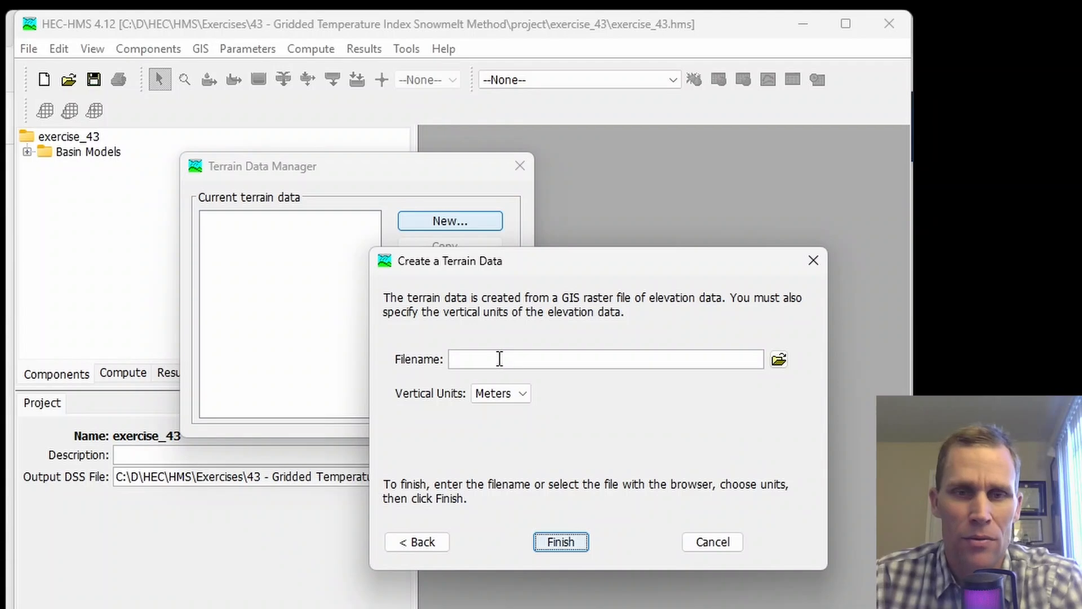
click(702, 541)
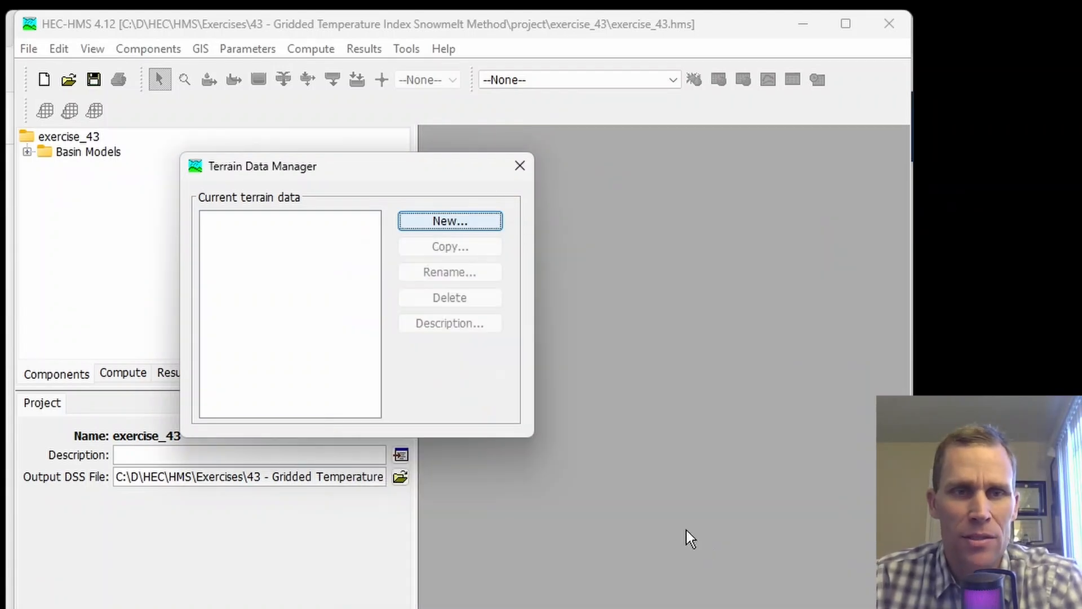
click(520, 167)
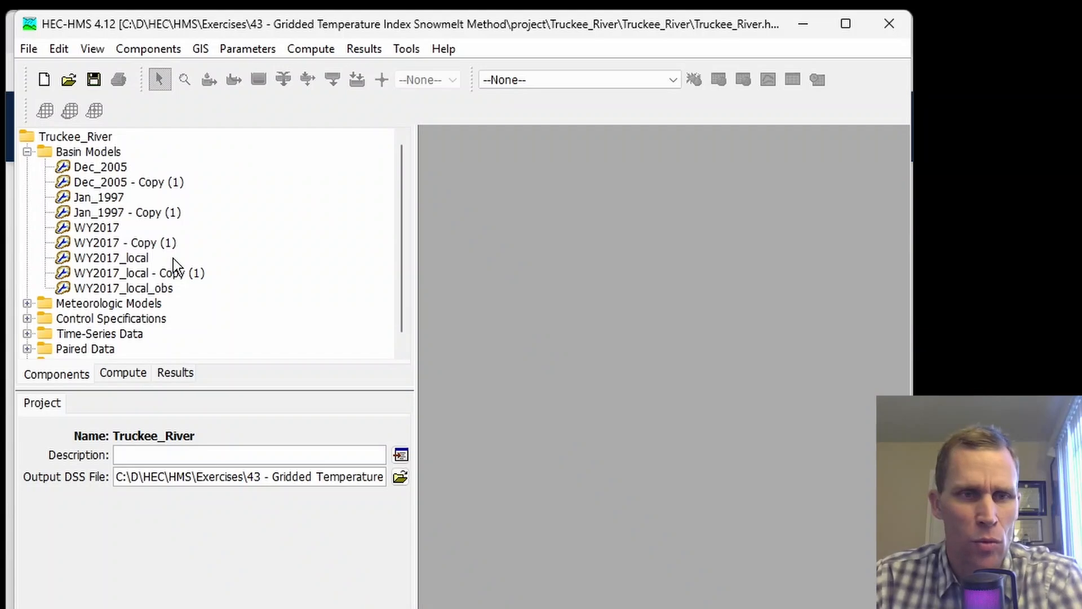
Step: Open the Truckee_River project's WY2017 - Copy (1) basin model and maximize its map to examine the watershed's extent
double_click(107, 242)
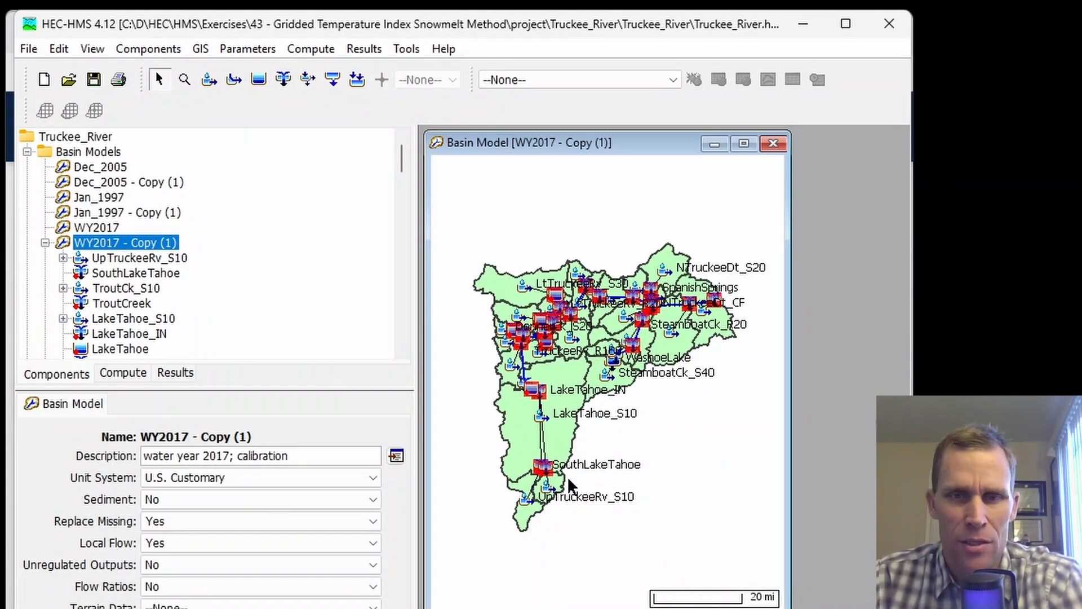
click(748, 143)
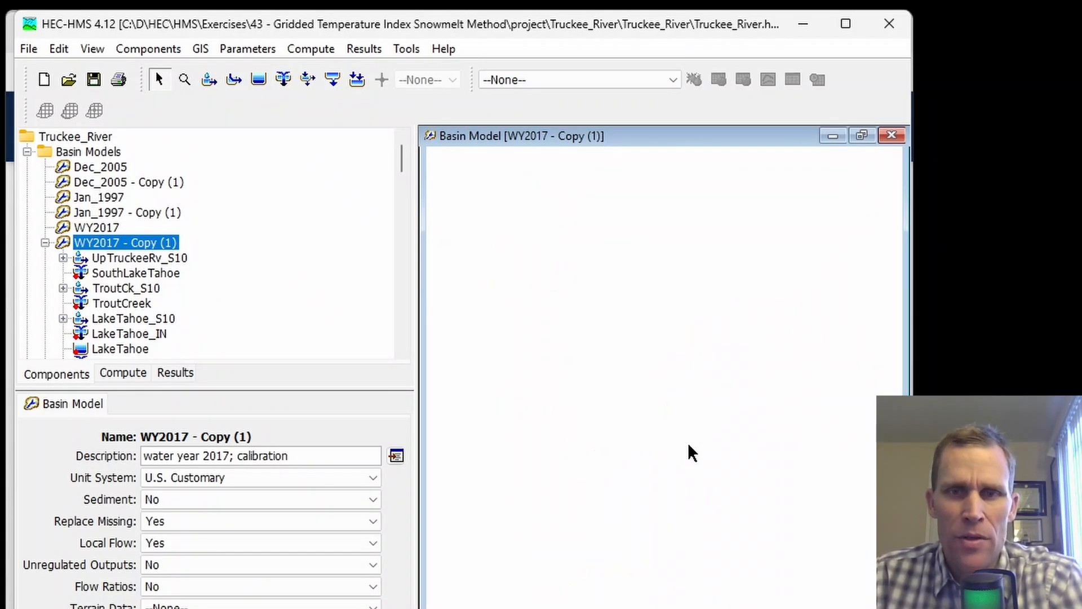
drag(607, 558, 644, 555)
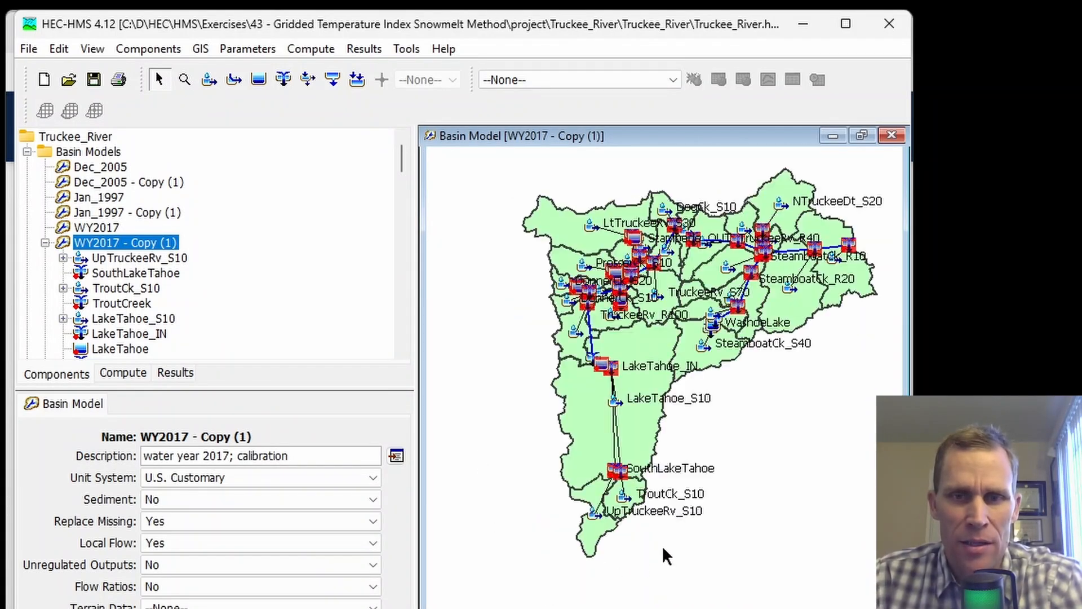
scroll(604, 479, up, 2)
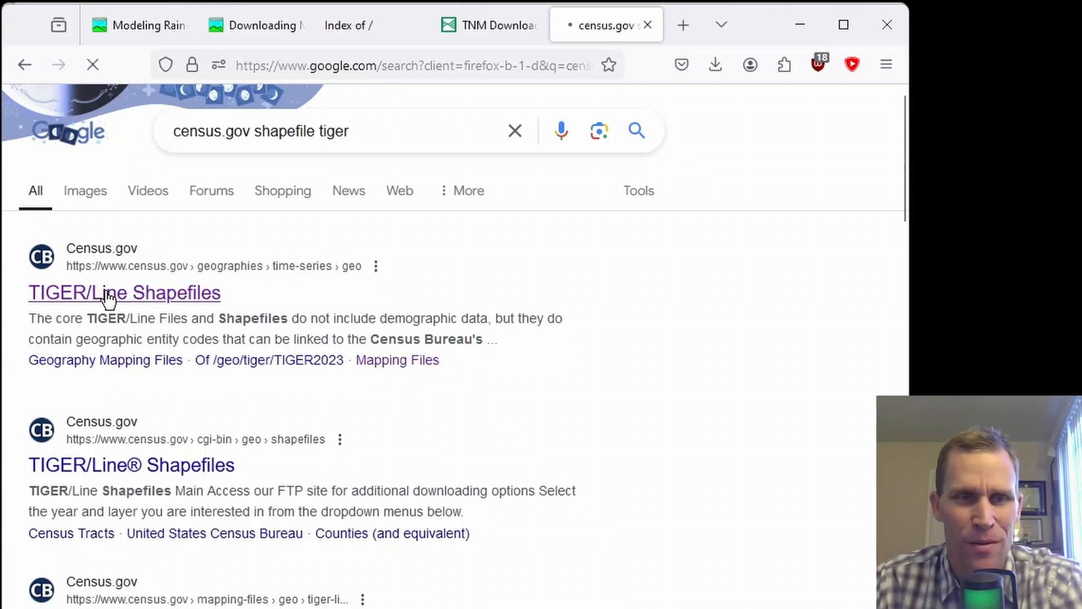
Step: Download tl_2024_us_state.zip from the STATE directory of the 2024 TIGER/Line Shapefiles FTP archive on census.gov
scroll(186, 315, down, 5)
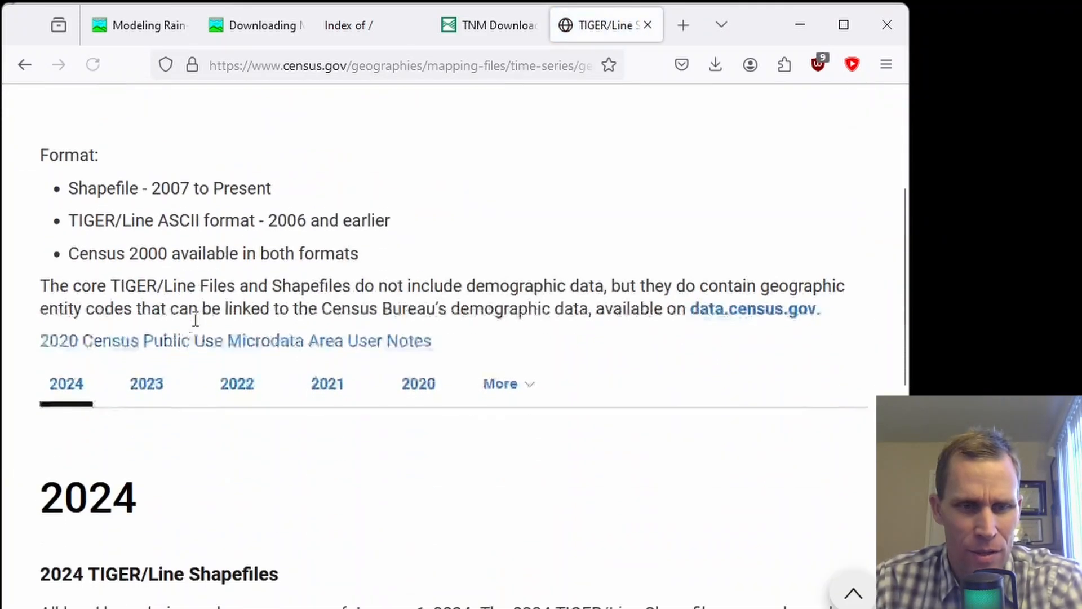
scroll(195, 319, down, 5)
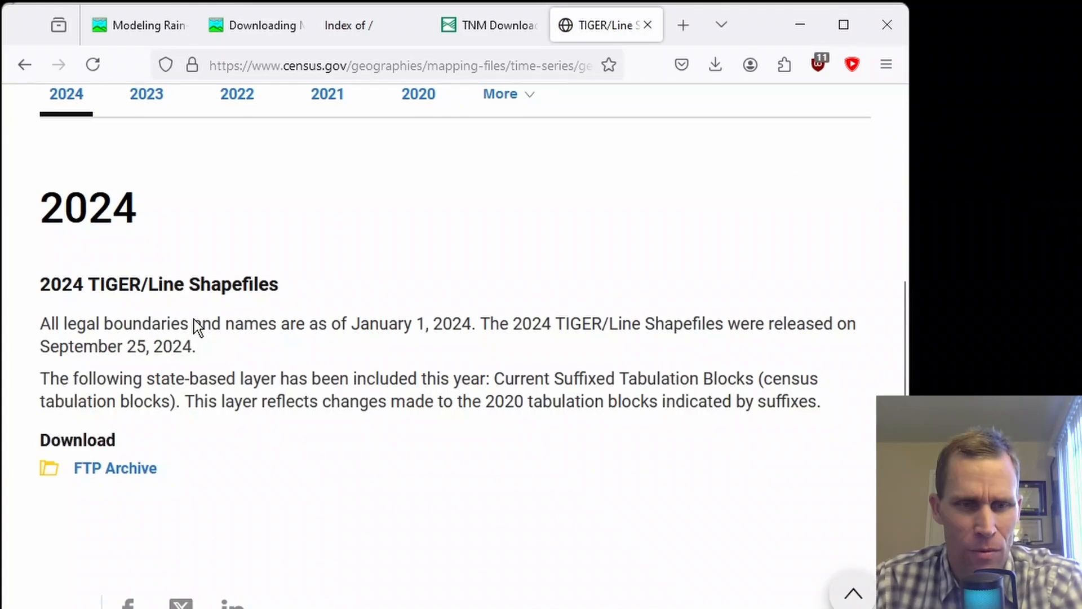
click(129, 471)
scroll(130, 471, down, 10)
scroll(130, 471, down, 2)
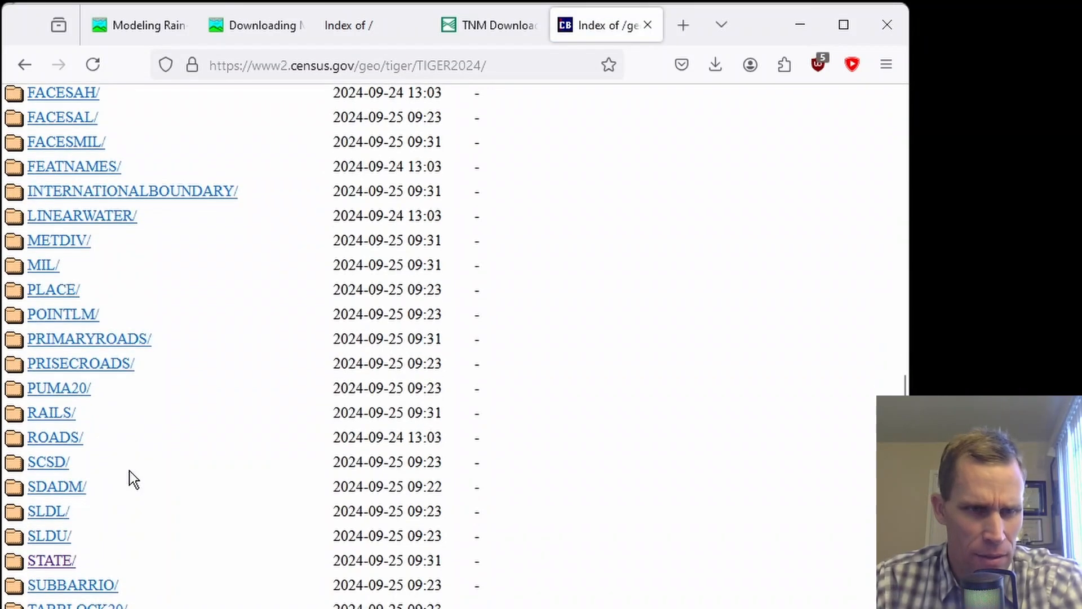
click(52, 472)
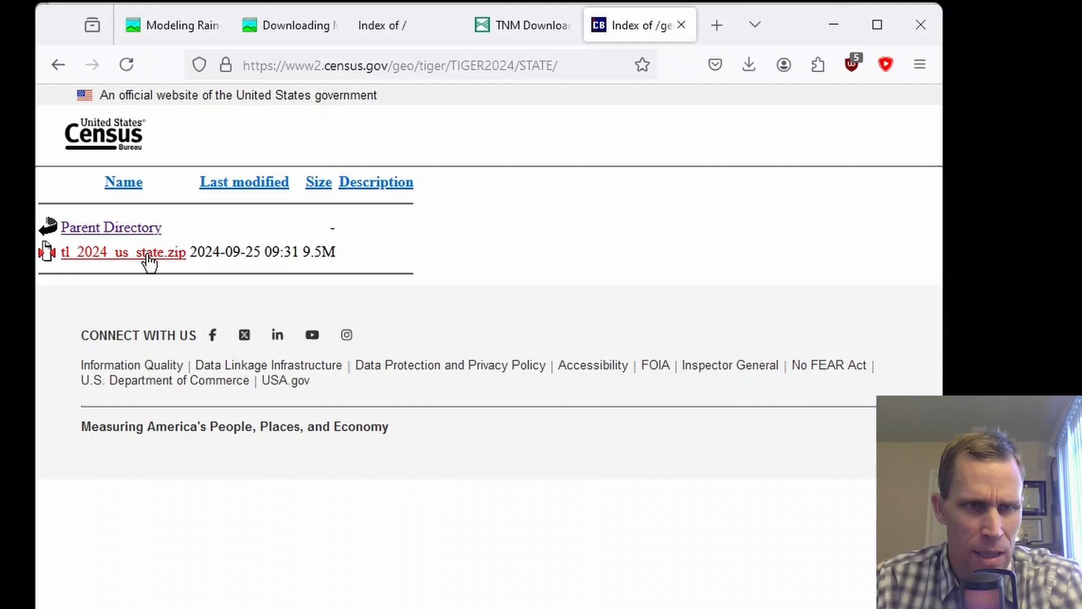
click(150, 254)
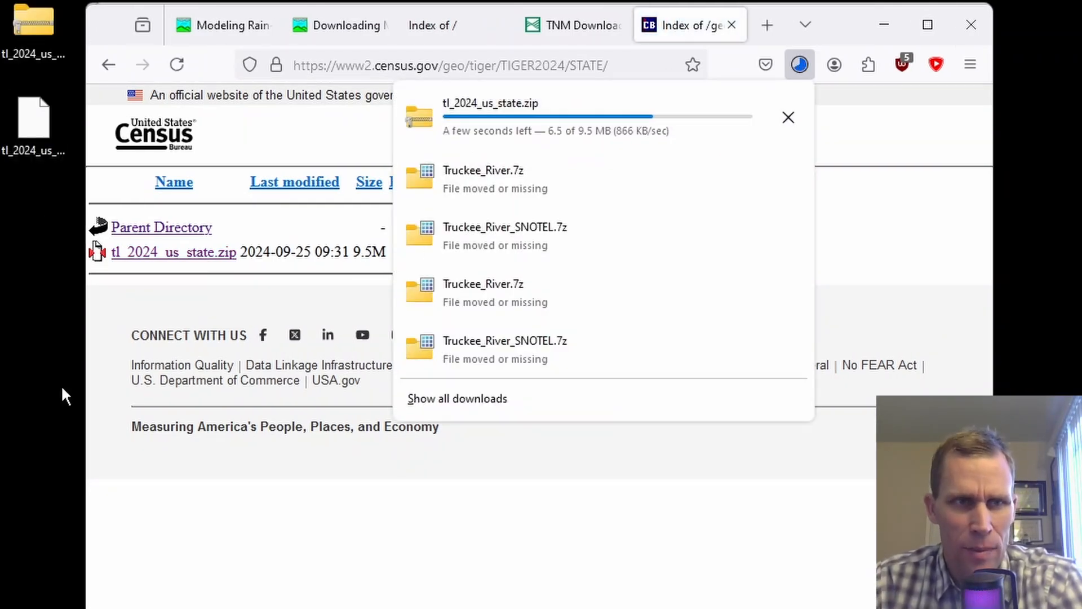
Step: Switch to File Explorer and extract tl_2024_us_state.zip into a tl_2024_us_state folder on the desktop
key(alt+Tab)
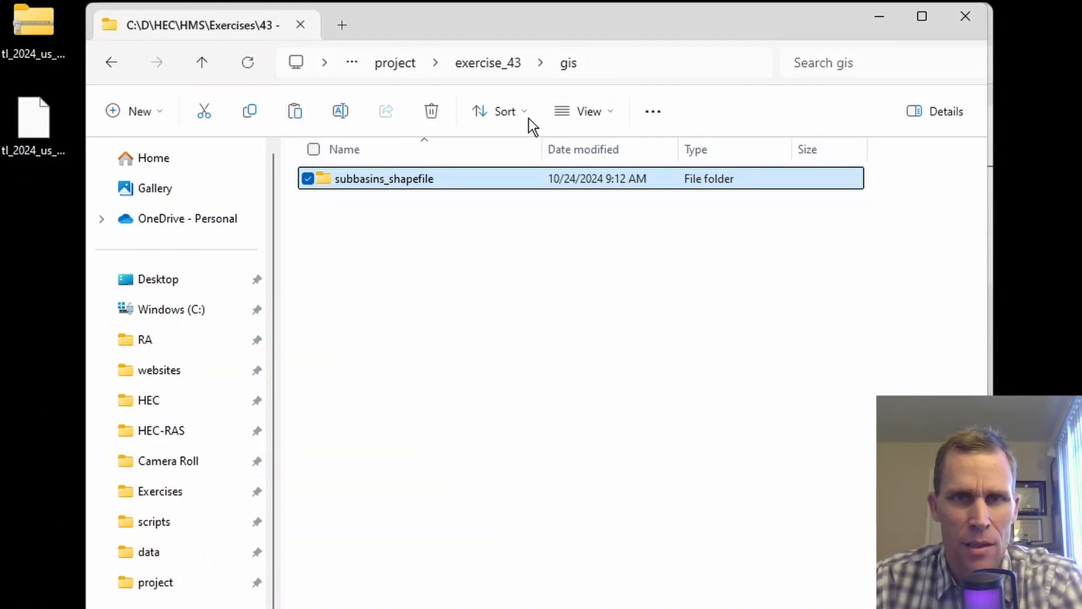
double_click(47, 144)
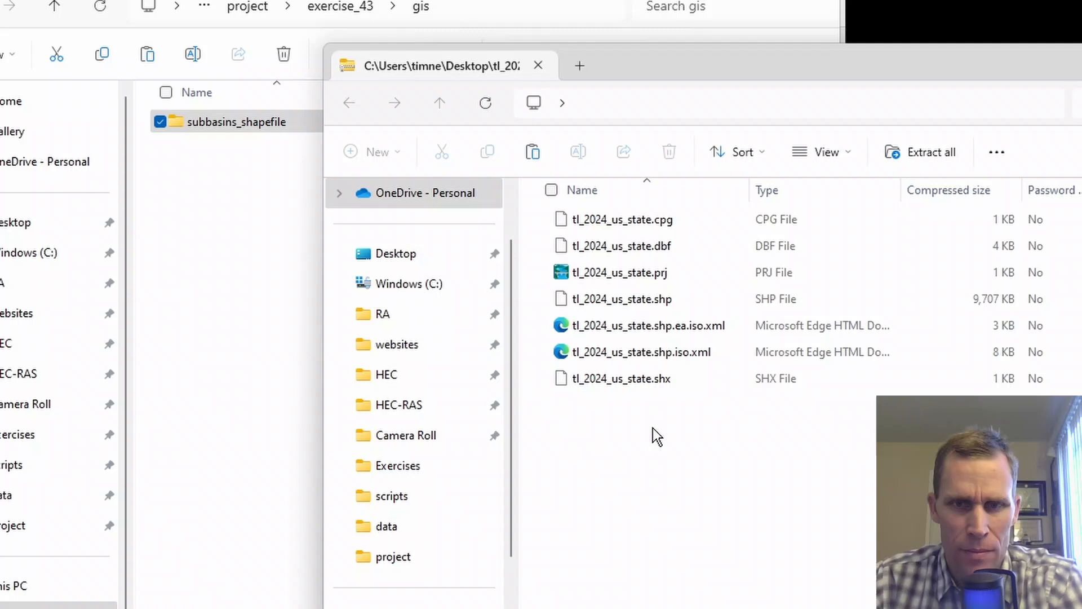
drag(755, 105, 894, 94)
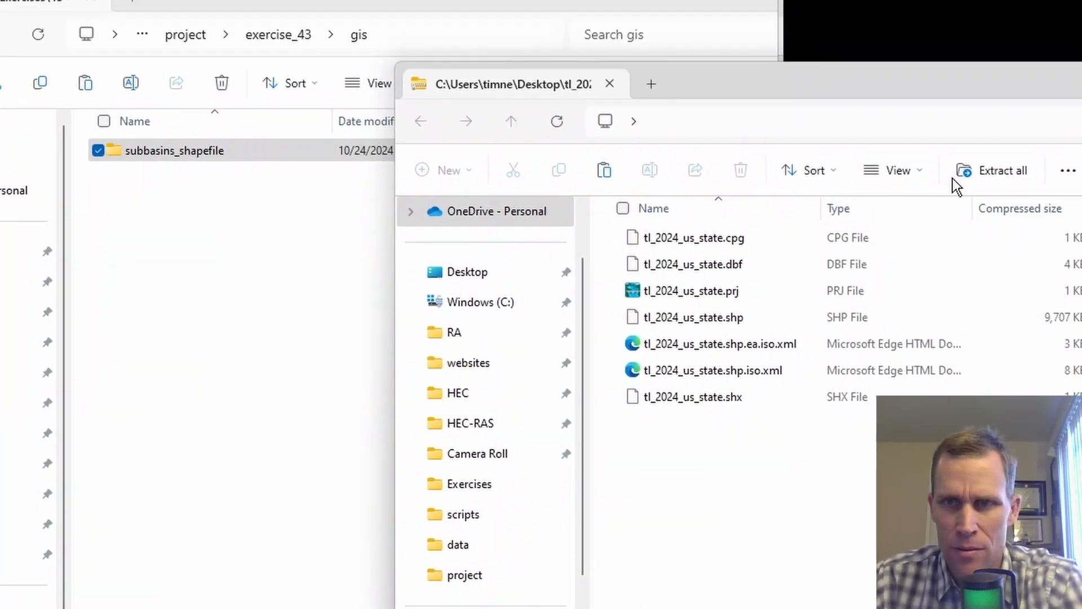
click(985, 170)
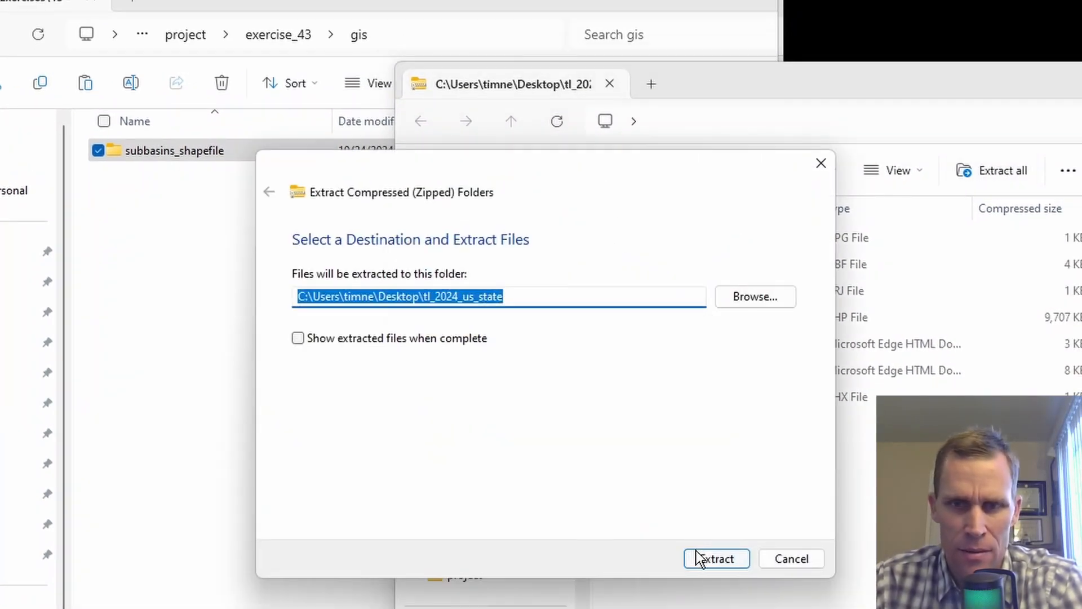
click(696, 550)
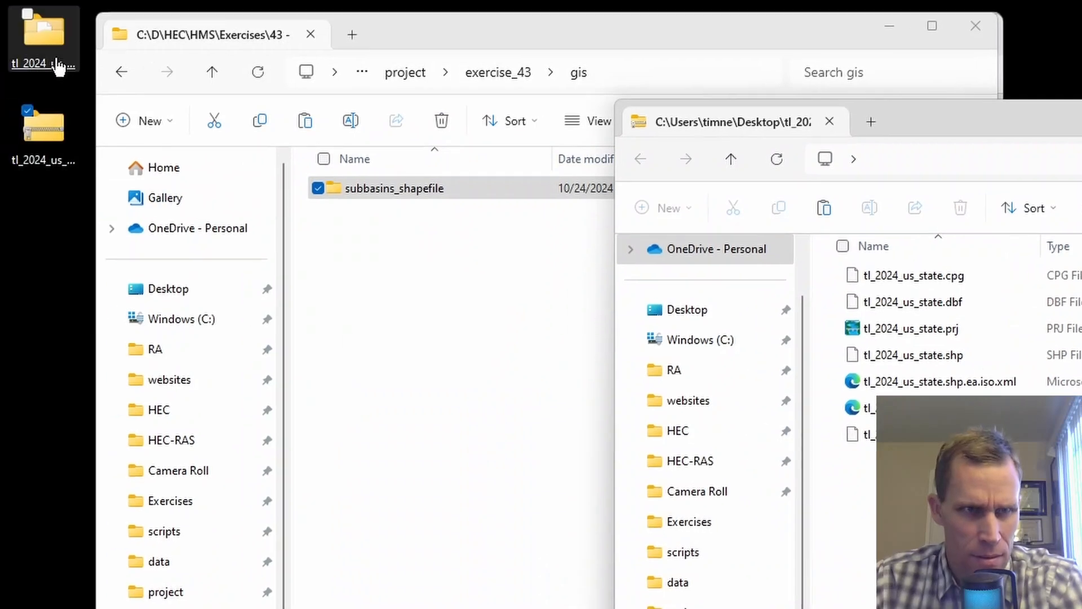
Step: Move the tl_2024_us_state folder from the desktop into exercise_43's gis folder and delete the remaining zip file from the desktop
drag(58, 67, 379, 348)
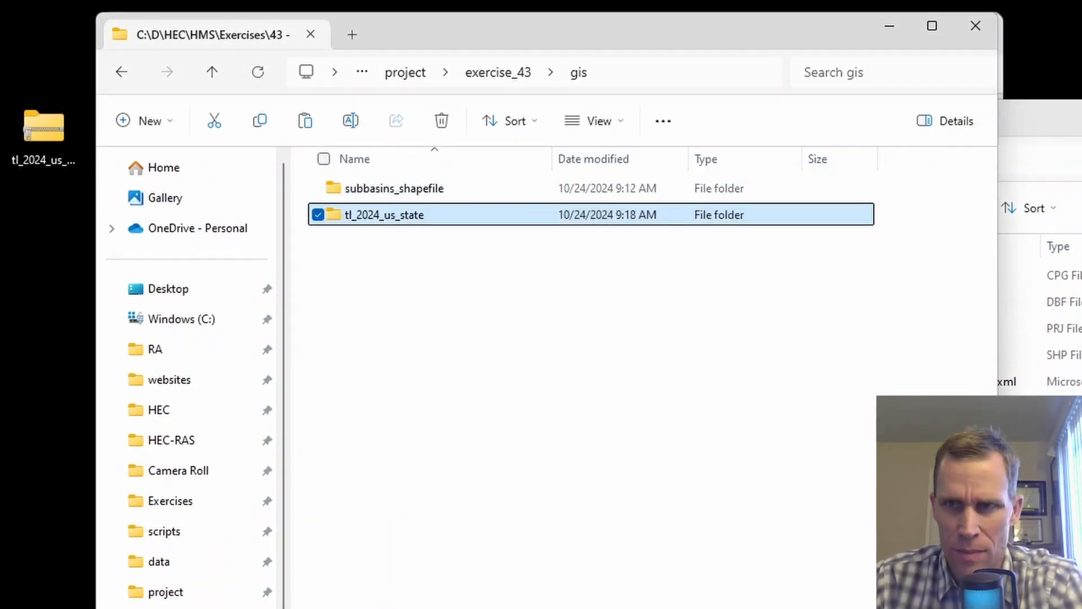
drag(1081, 125, 1078, 167)
key(alt+F4)
drag(9, 45, 62, 263)
key(Delete)
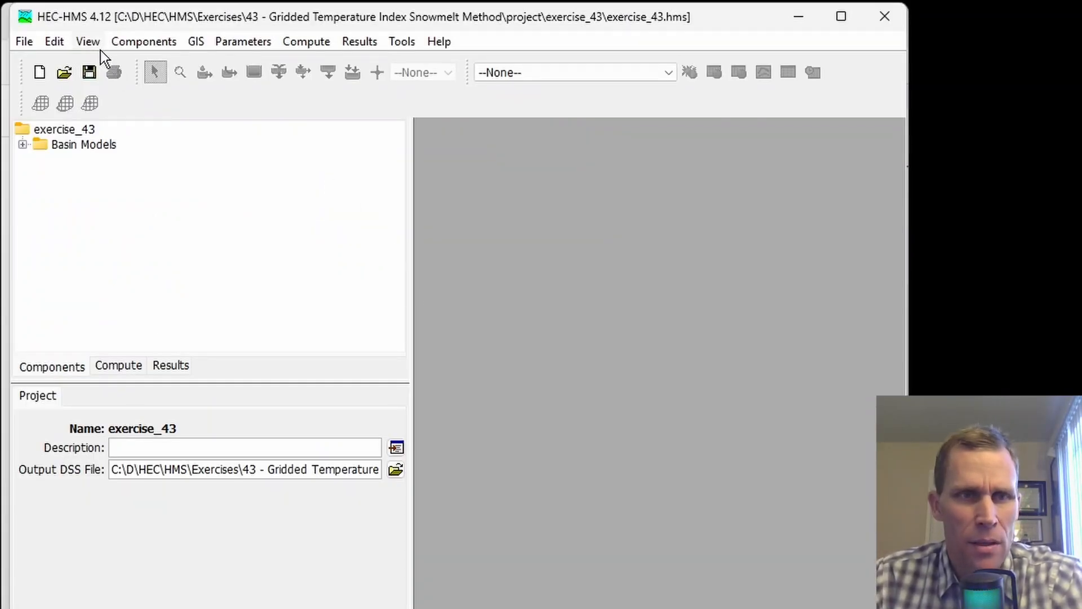
Step: Switch to HEC-HMS, open the Basin 1 basin model and maximize its map
click(22, 145)
double_click(79, 161)
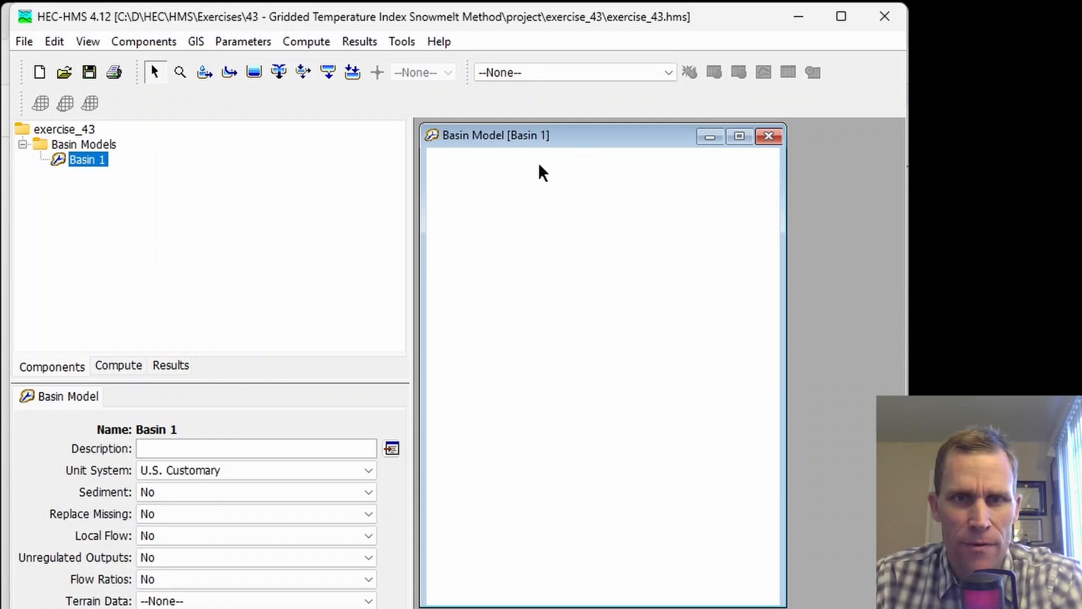
click(738, 136)
Step: Add subbasins.shp from the gis folder's subbasins_shapefile subfolder as a map layer of Basin 1
click(124, 43)
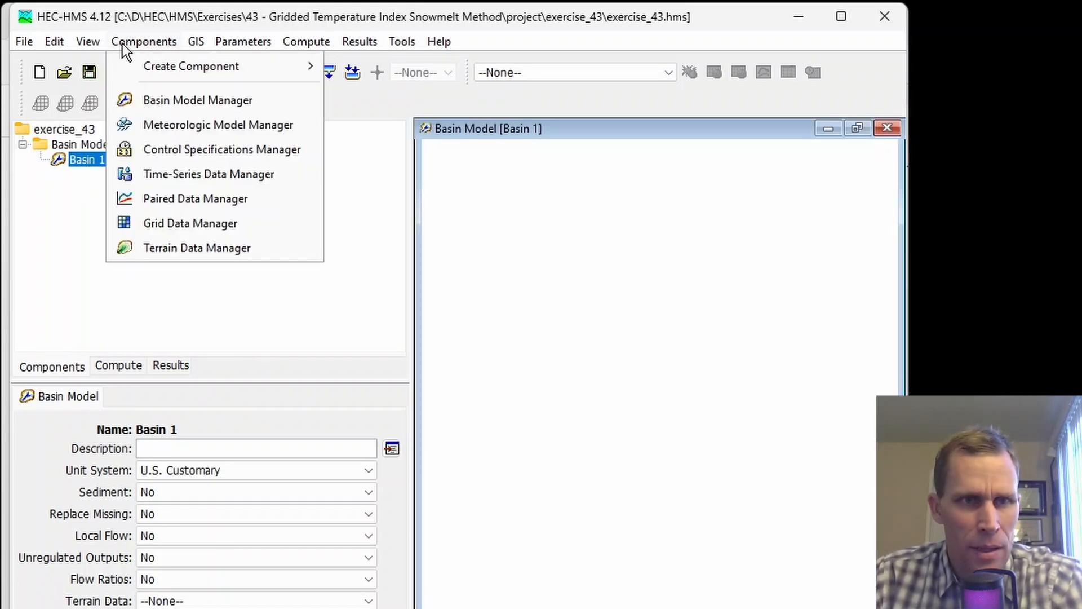
mouse_move(86, 45)
click(121, 65)
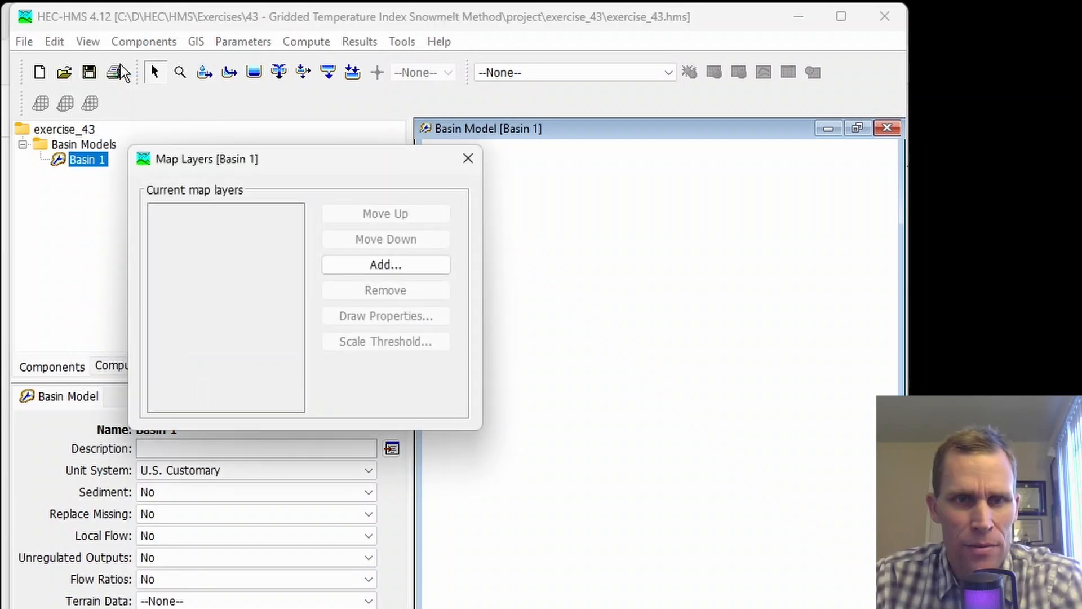
click(376, 269)
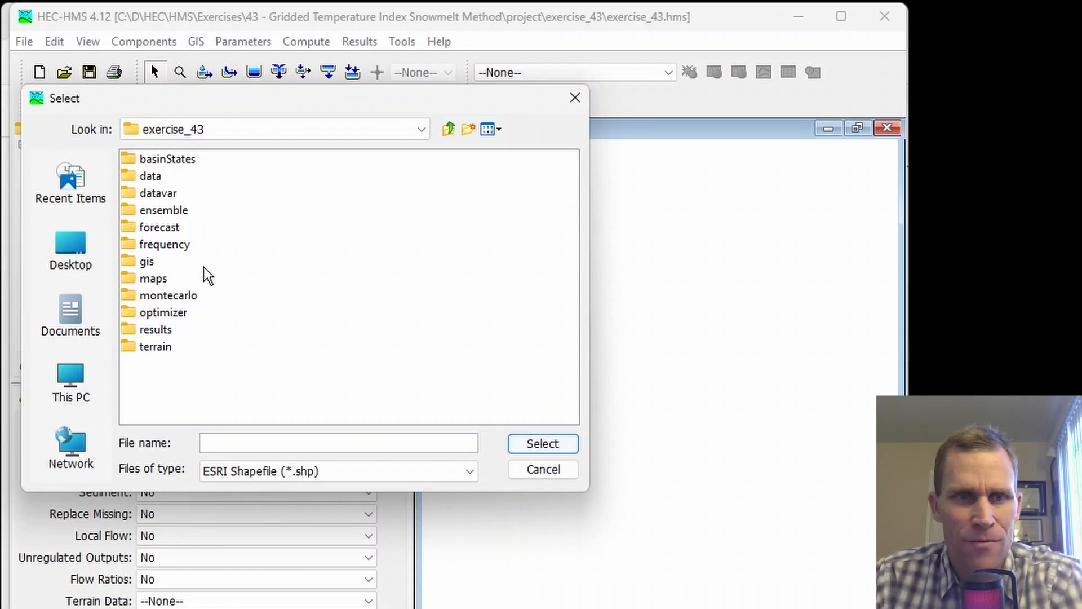
double_click(148, 262)
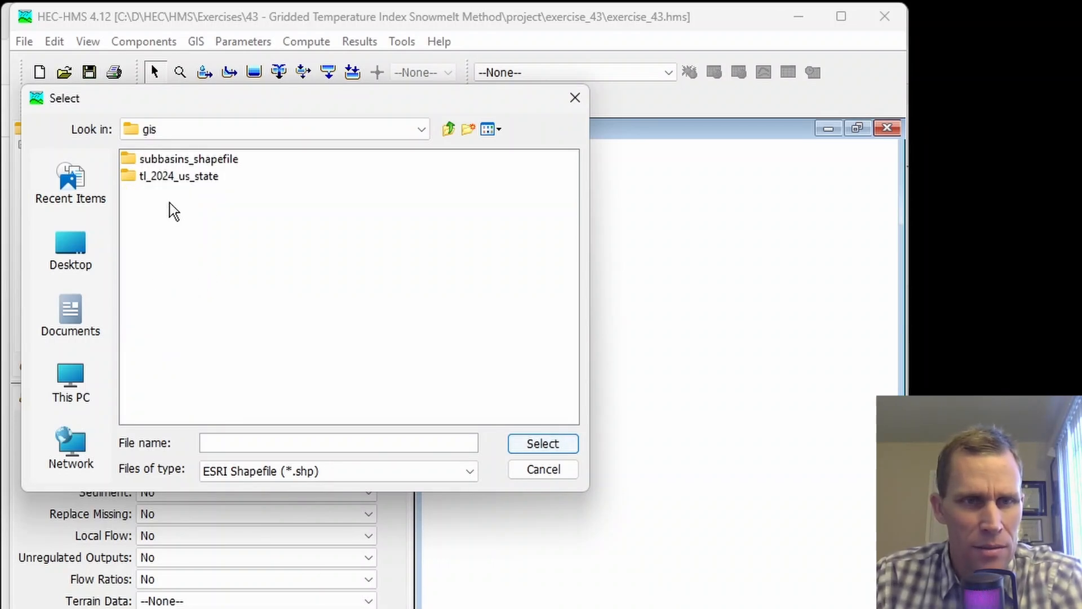
double_click(190, 160)
click(190, 160)
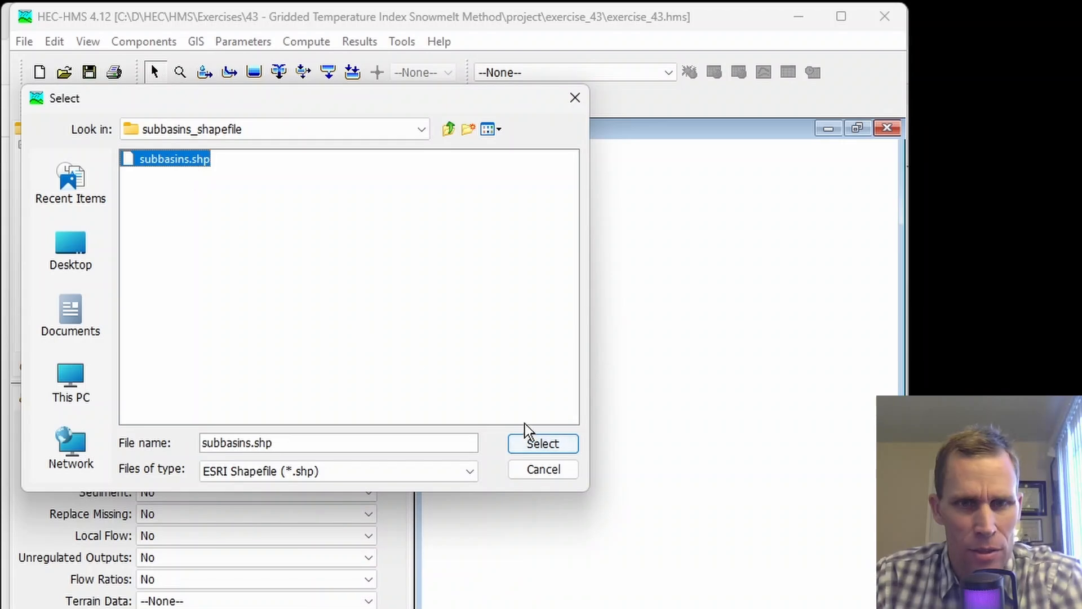
click(548, 444)
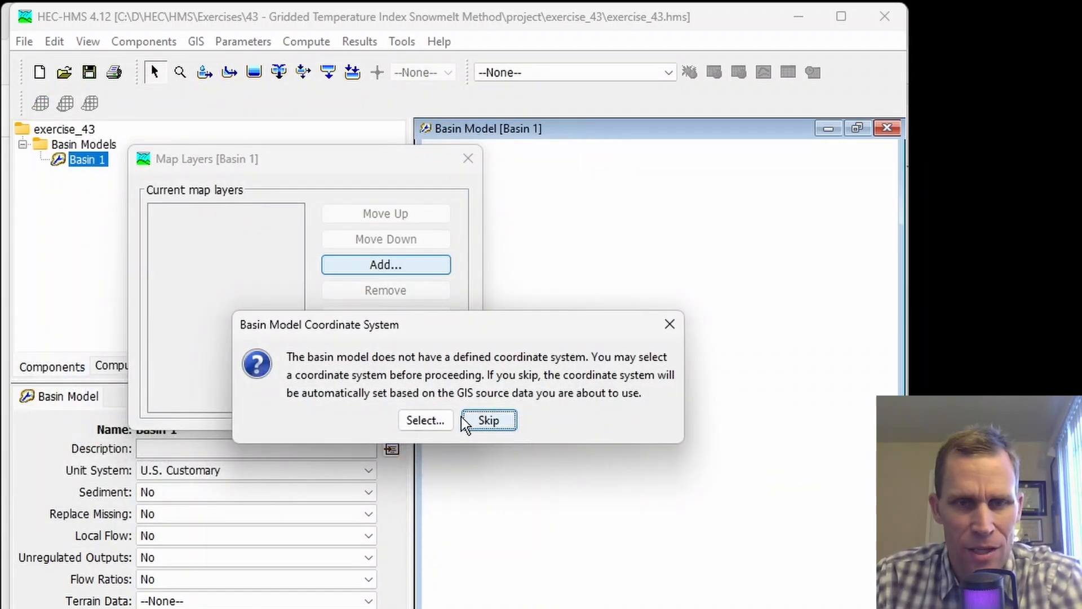
Step: Define Basin 1's coordinate system from the subbasins.prj file and close the map layers dialog
click(417, 421)
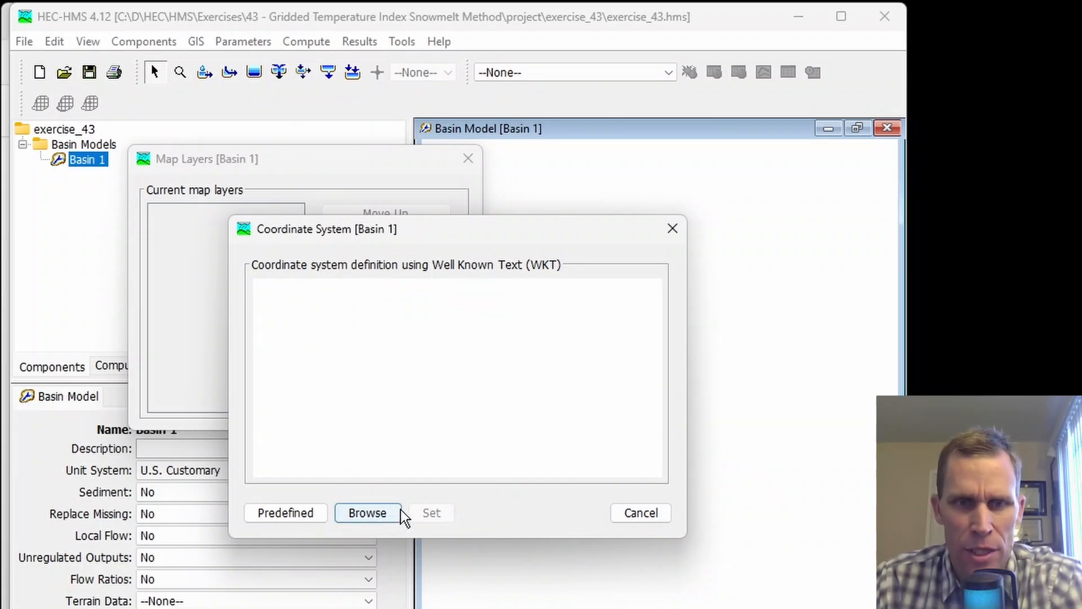
click(379, 515)
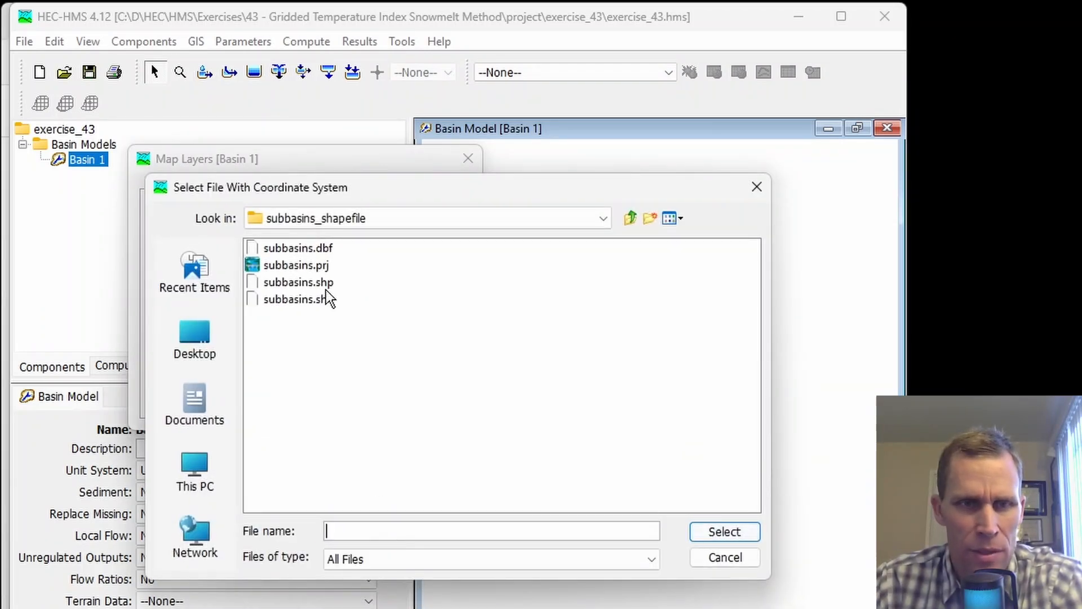
click(313, 269)
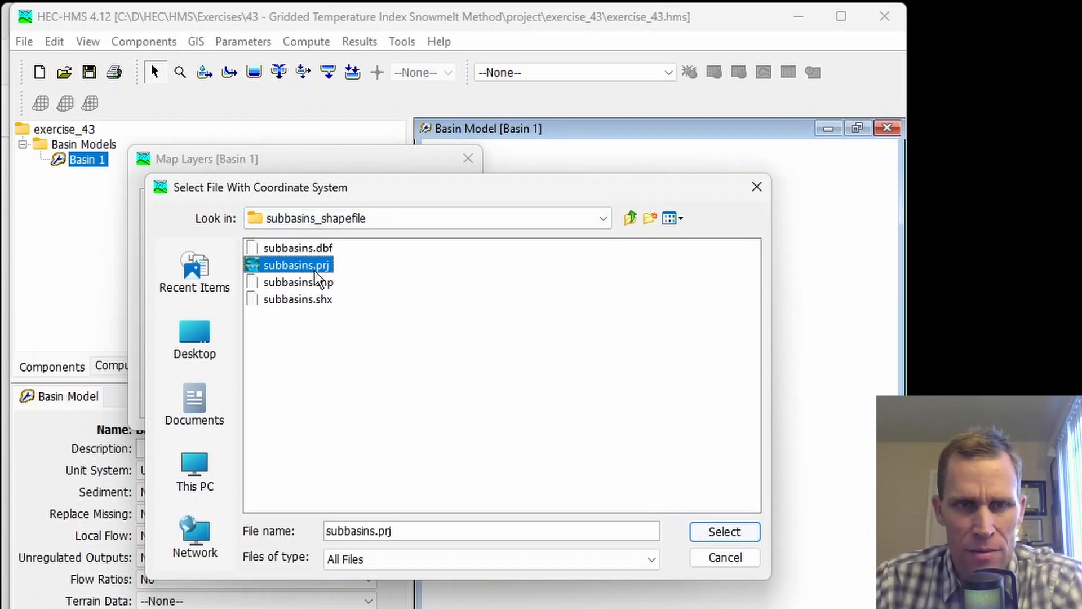
click(716, 536)
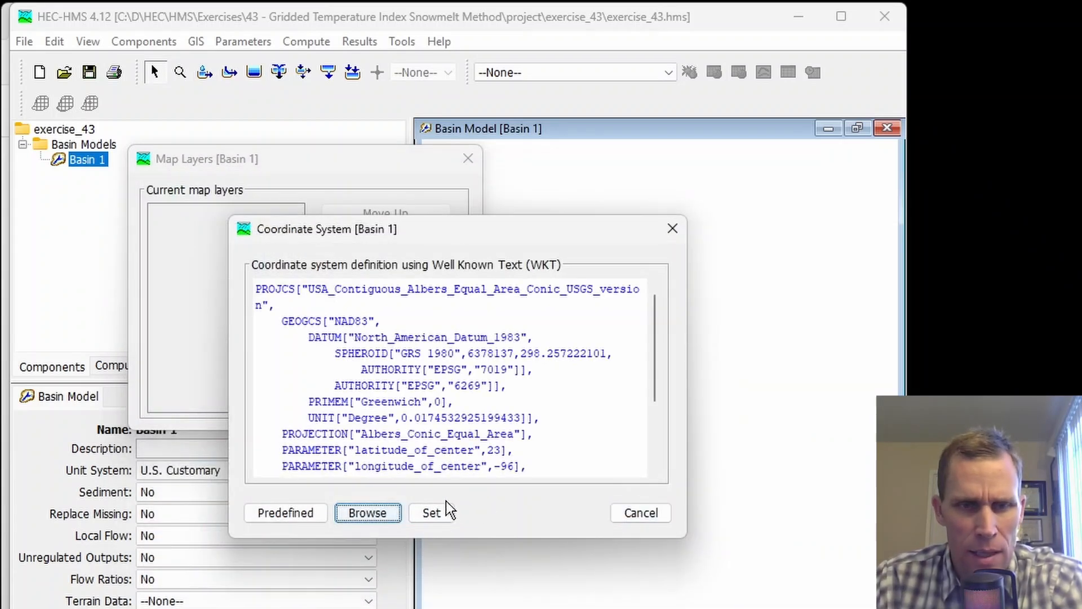
click(437, 514)
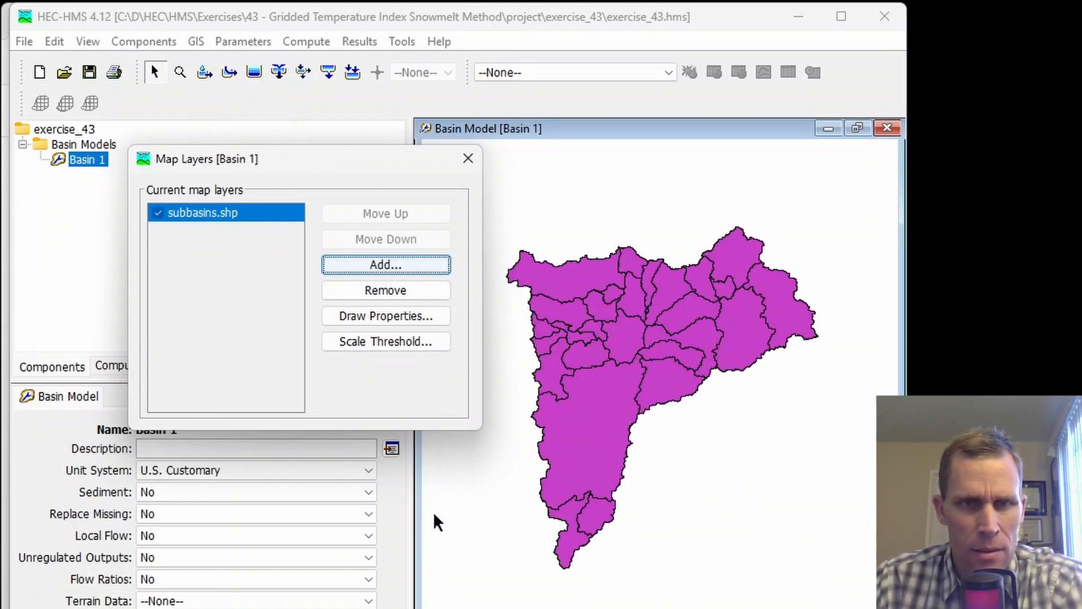
click(467, 158)
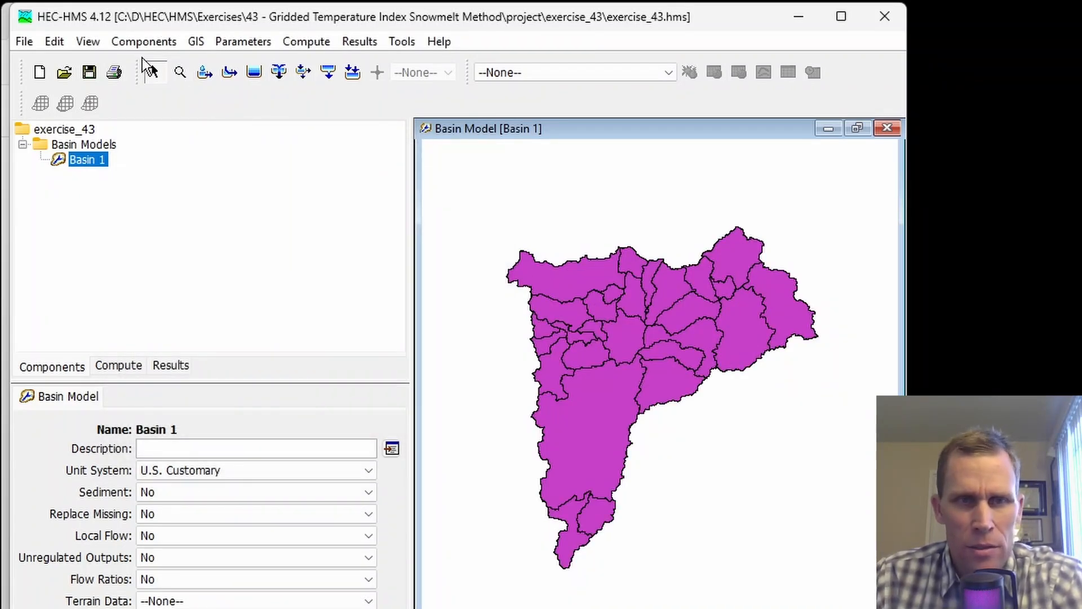
Step: Add tl_2024_us_state.shp from the gis folder's tl_2024_us_state subfolder as a second map layer of Basin 1
click(89, 42)
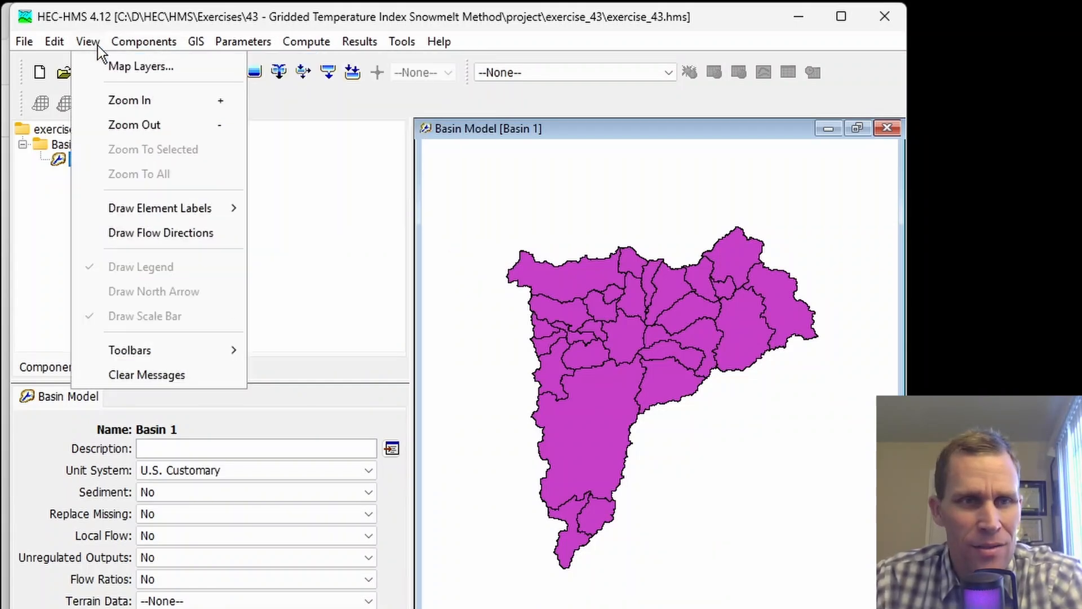
click(117, 68)
click(376, 269)
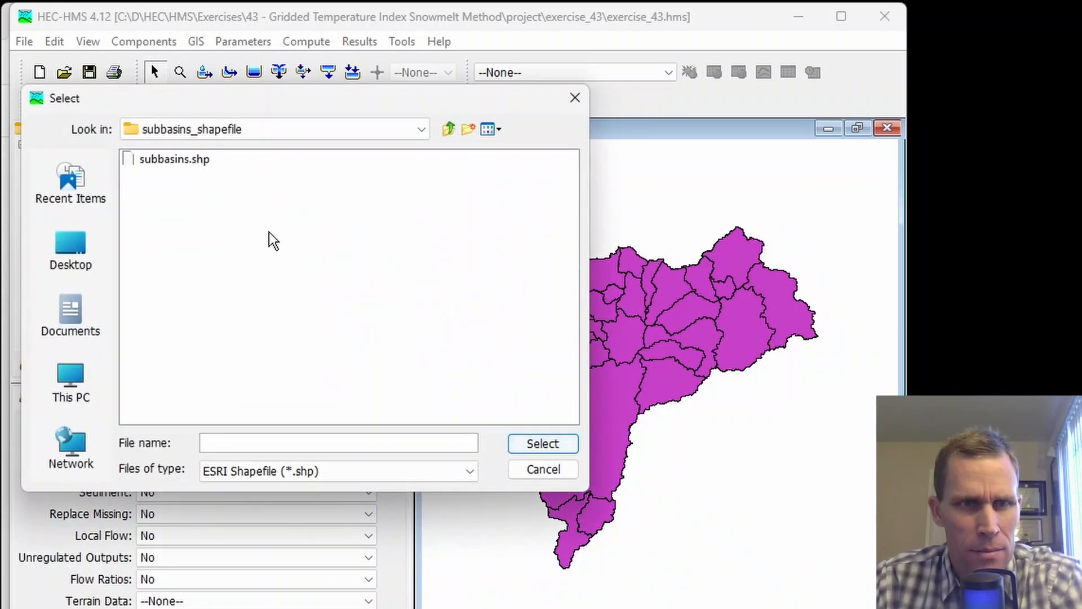
click(468, 129)
click(448, 131)
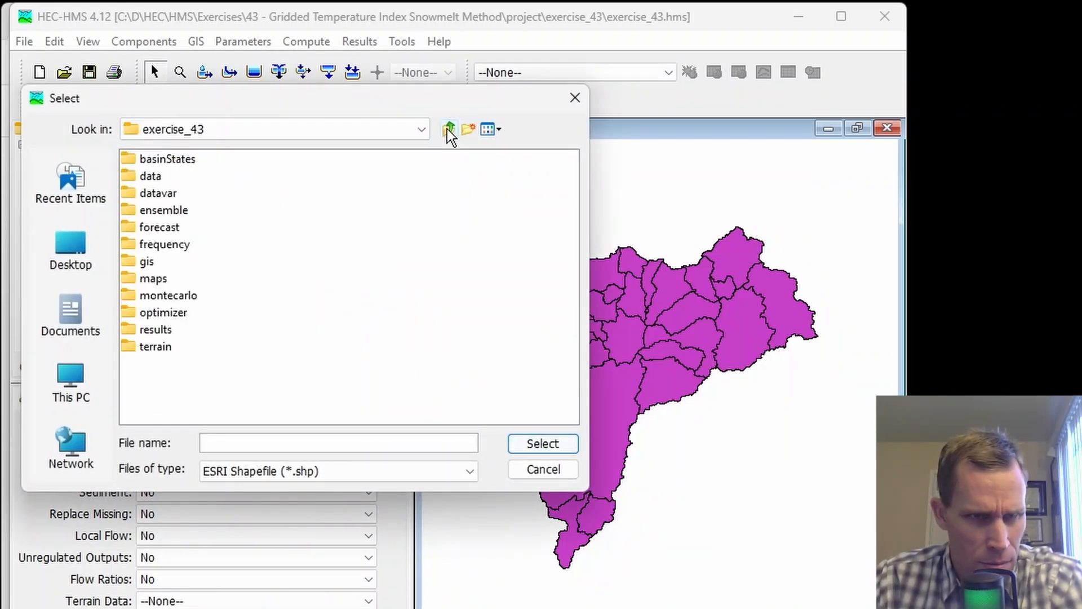
double_click(151, 261)
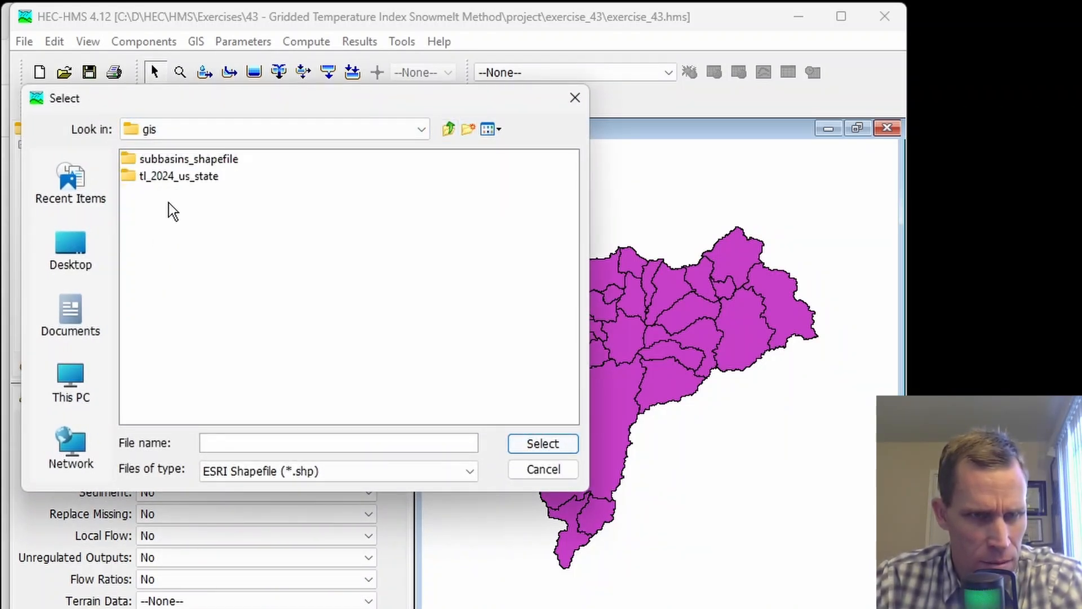
double_click(179, 176)
click(191, 162)
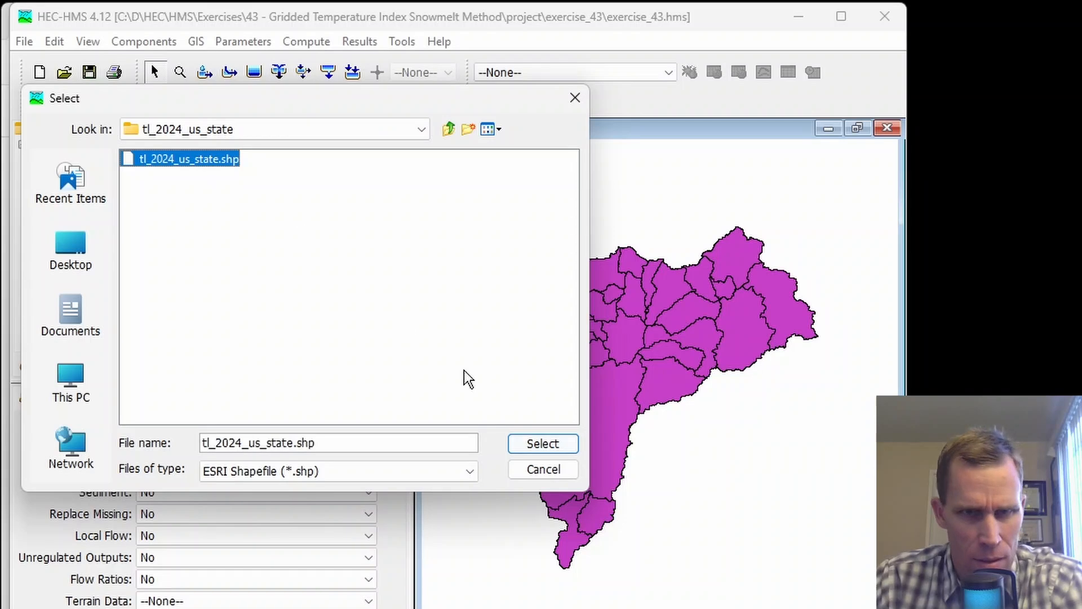
click(521, 448)
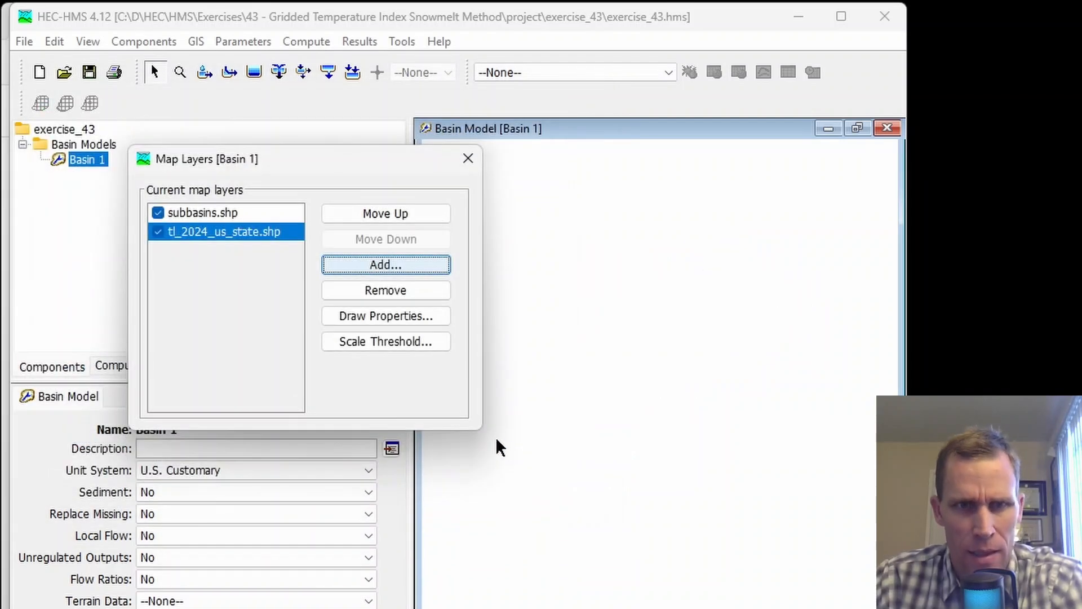
click(468, 161)
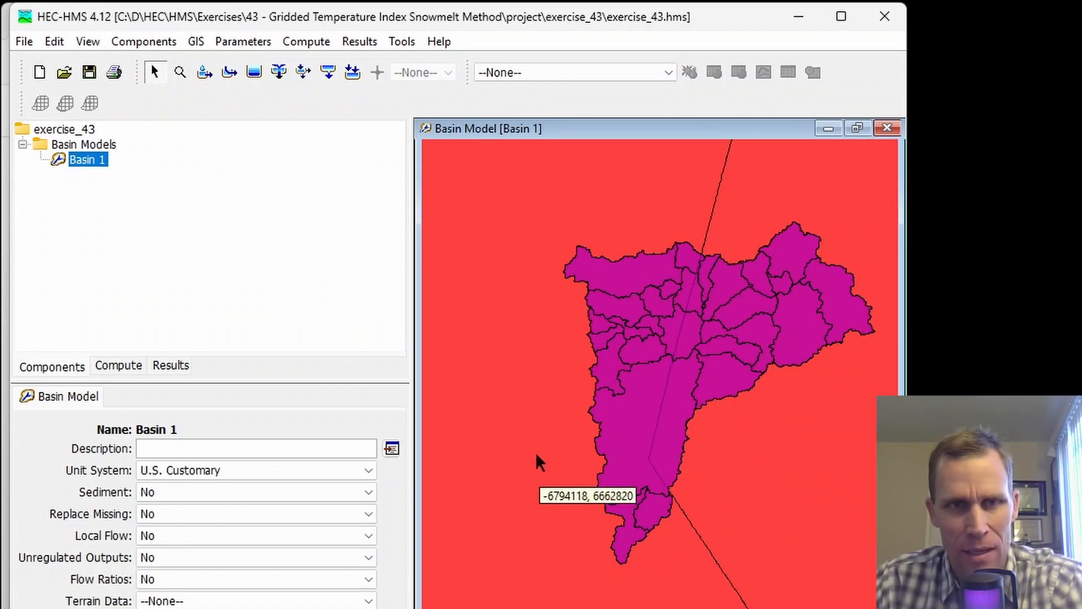
Step: Set Basin 1's coordinate system to the predefined Universal Transverse Mercator, zone 10, Northern hemisphere, NAD 83 datum
click(198, 41)
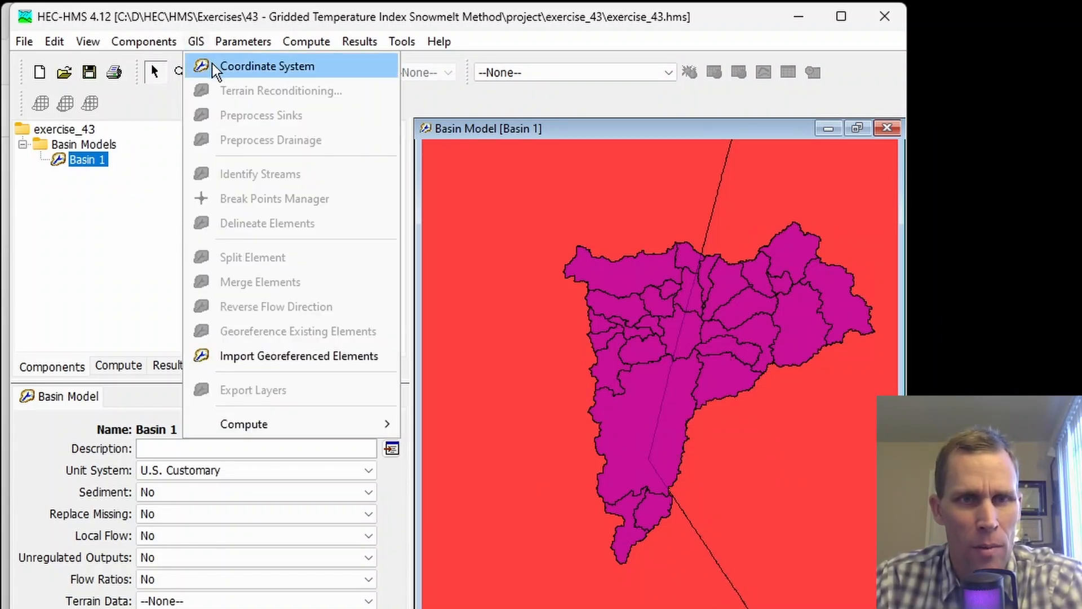
click(189, 66)
click(304, 514)
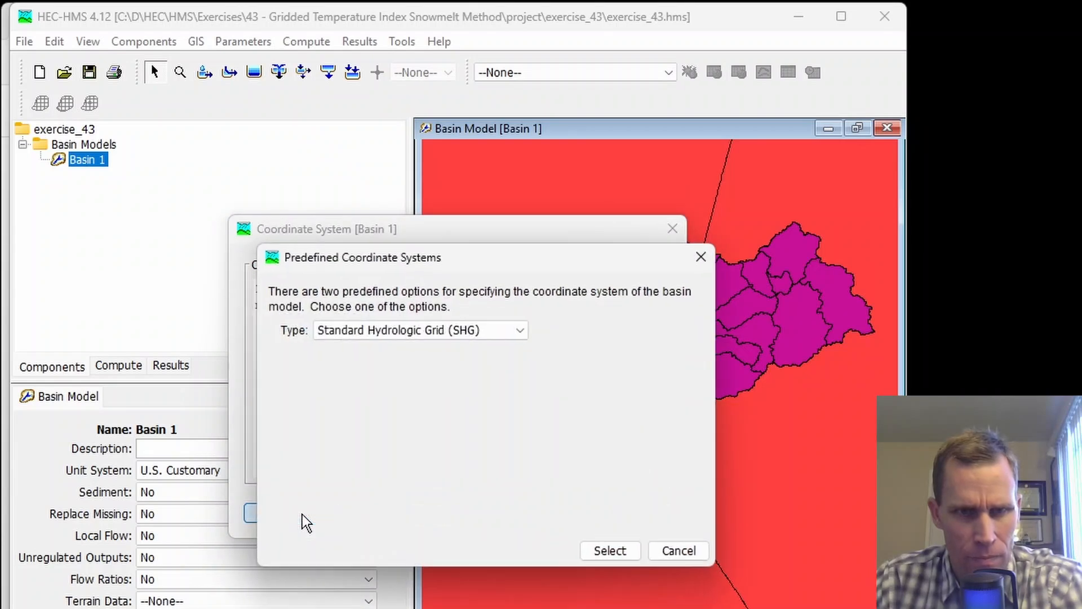
click(450, 330)
click(456, 364)
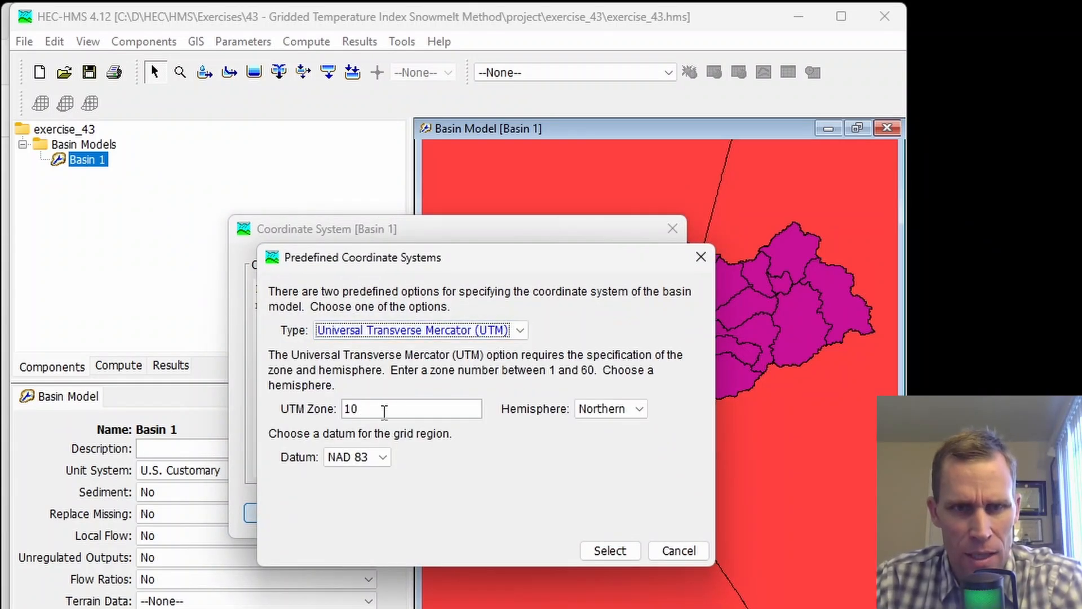
click(595, 550)
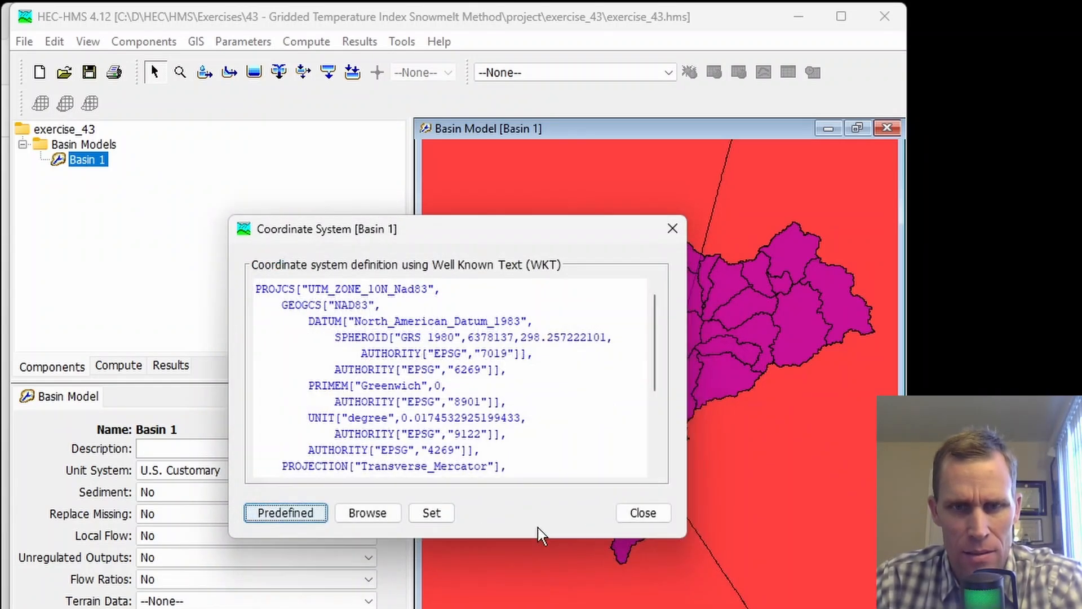
click(432, 514)
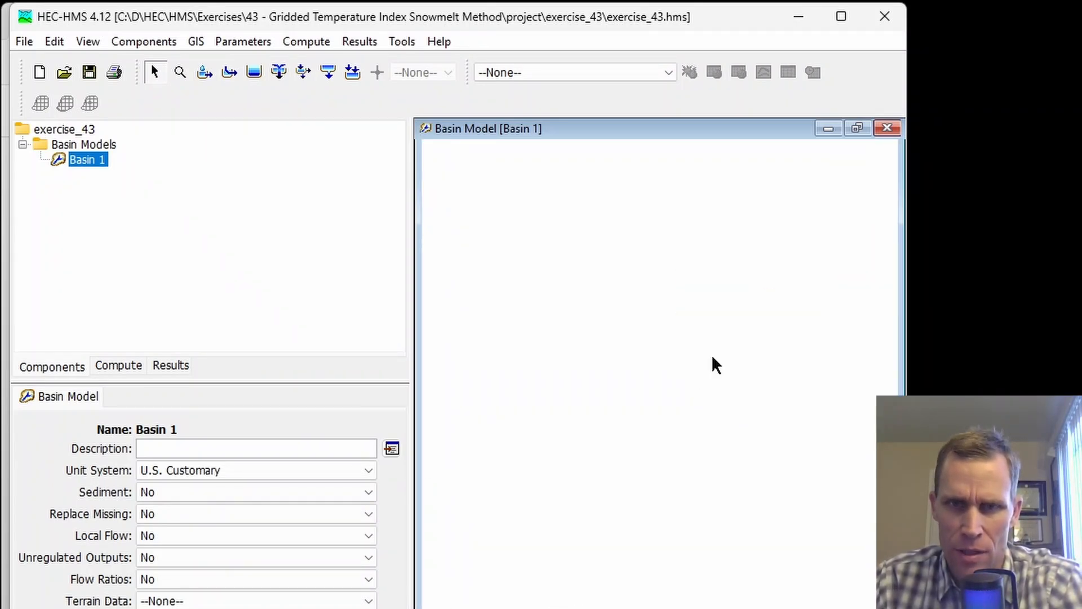
Step: Examine where the state boundary lines cross the southern subbasins on the Basin 1 map
scroll(714, 365, up, 5)
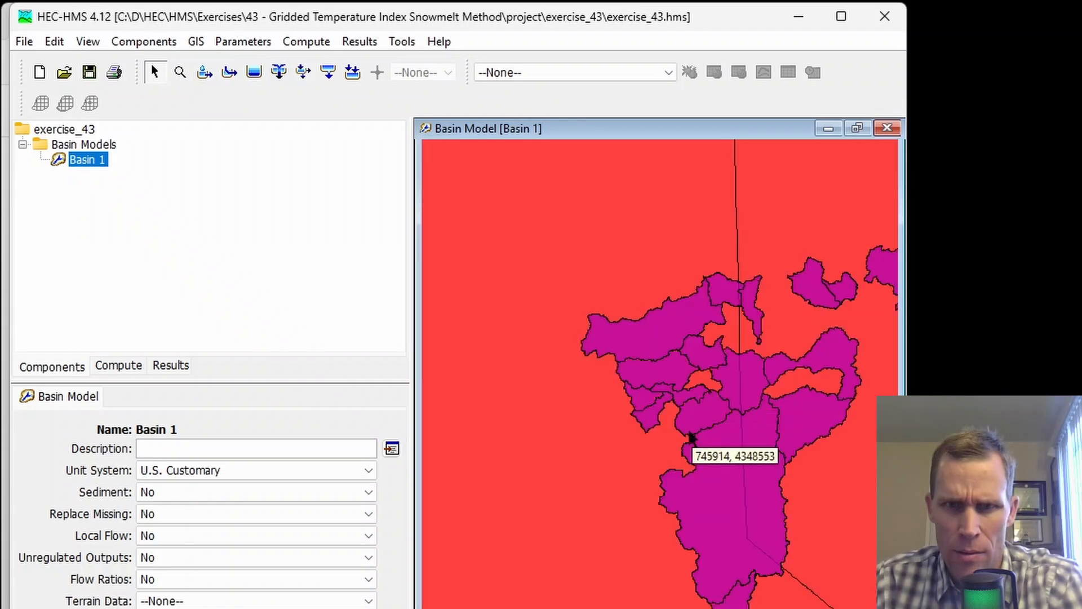
drag(689, 433, 527, 327)
drag(567, 372, 607, 271)
scroll(629, 415, up, 1)
scroll(619, 382, up, 1)
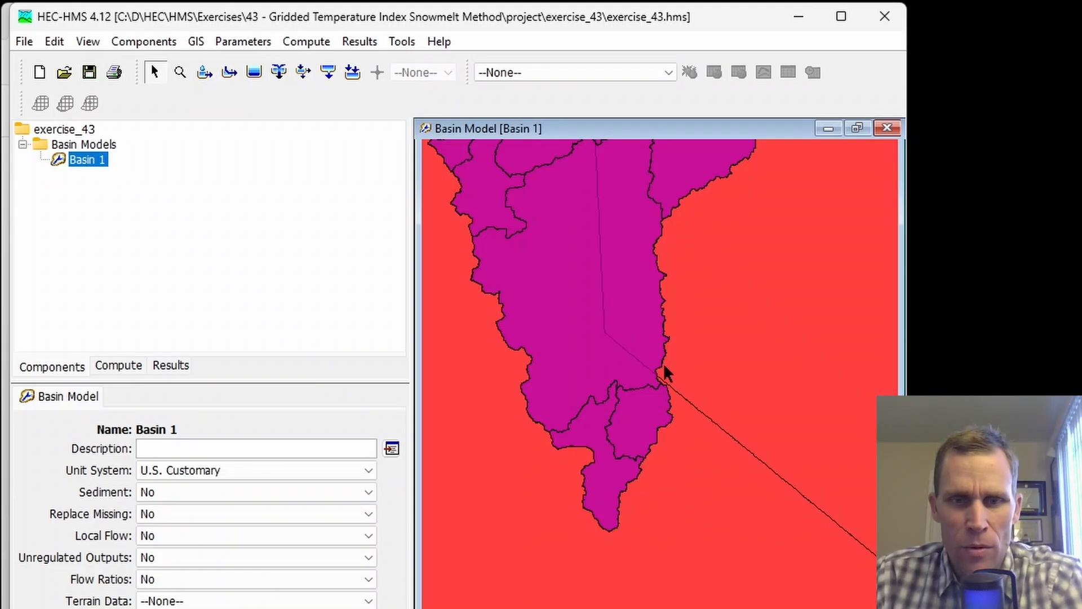
mouse_move(666, 372)
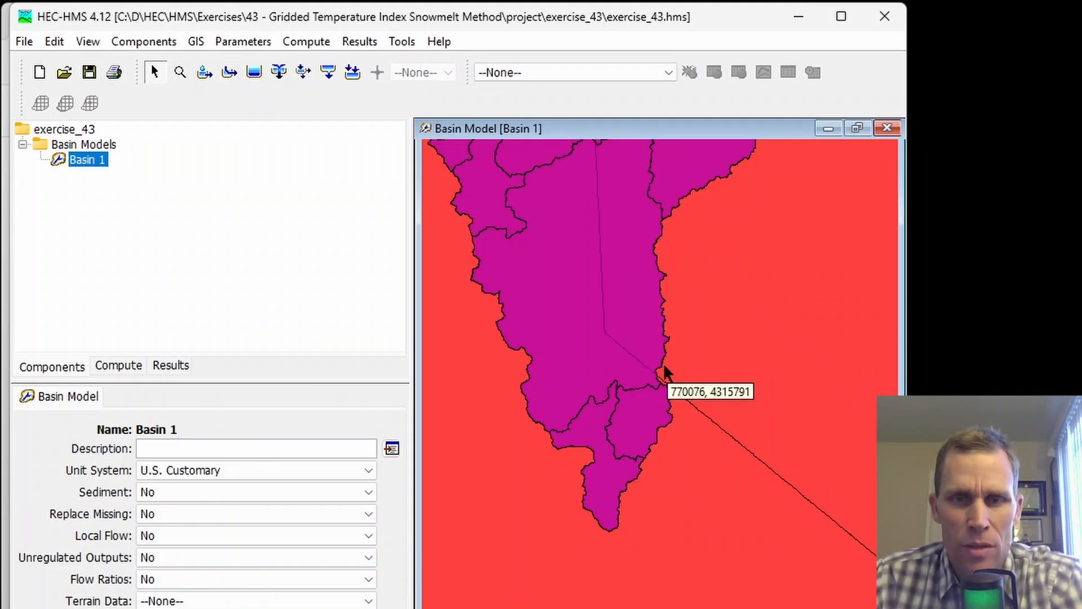
Step: Switch to TNM Download in the browser and centre its map on Lake Tahoe at the California–Nevada border at zoom level 10
key(alt+Tab)
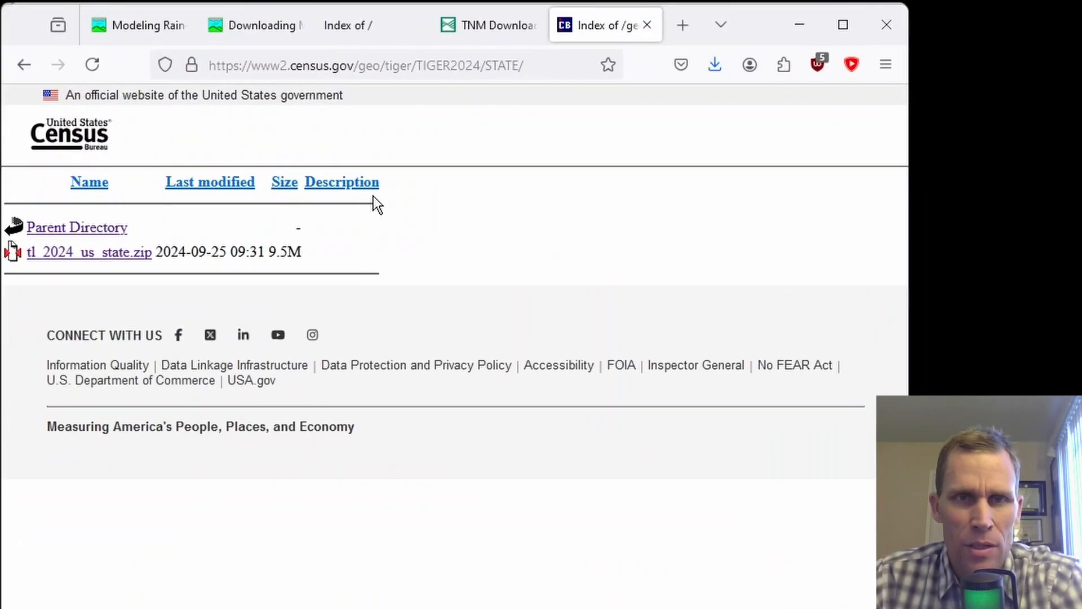
click(380, 28)
click(478, 25)
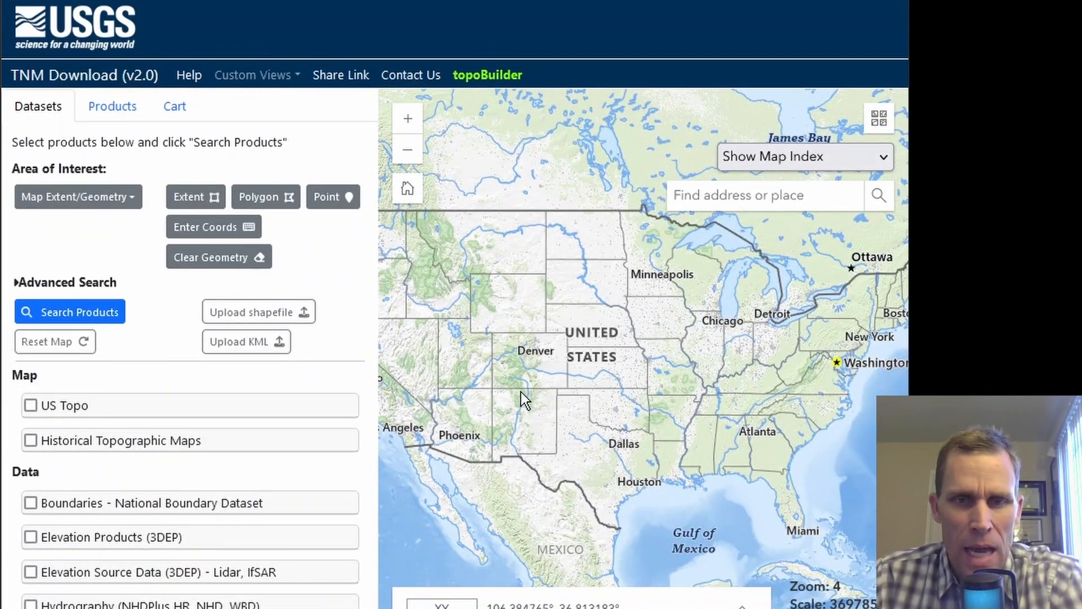
drag(520, 392, 703, 367)
scroll(525, 355, up, 2)
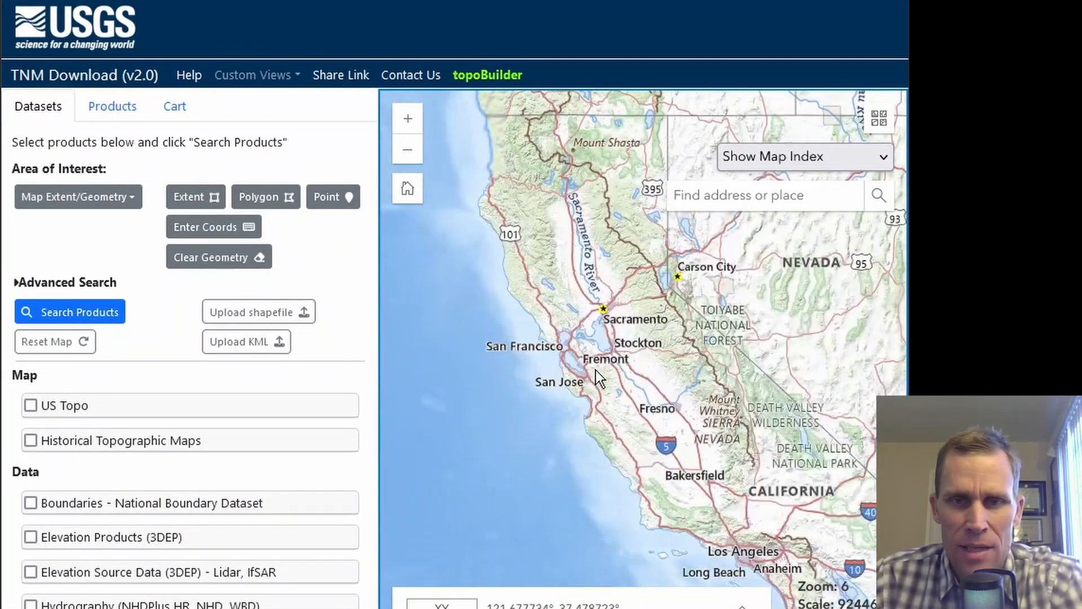
scroll(597, 370, up, 3)
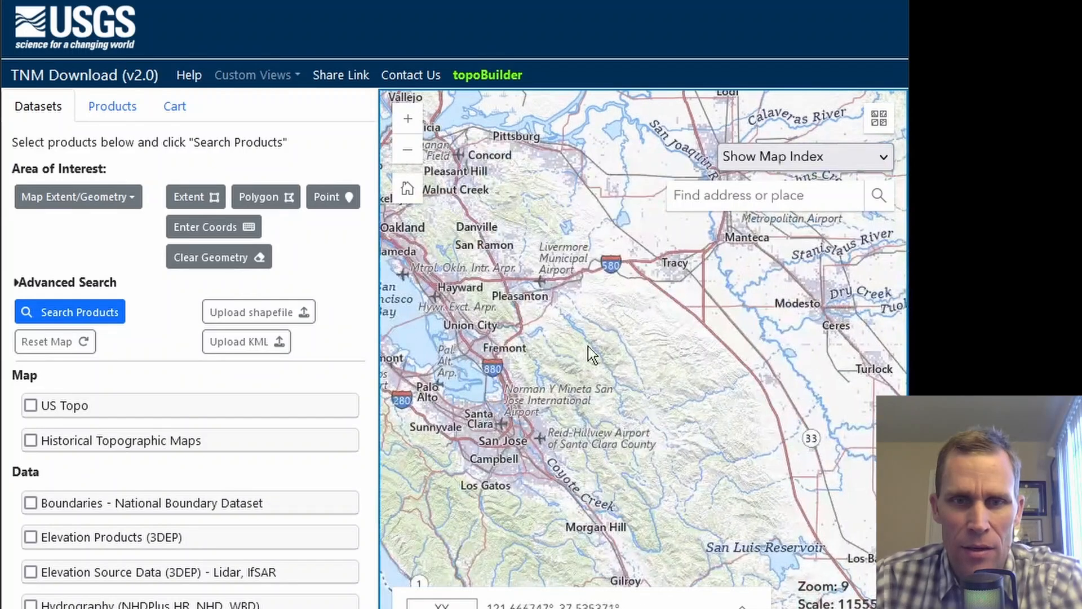
drag(587, 346, 608, 558)
drag(684, 319, 563, 467)
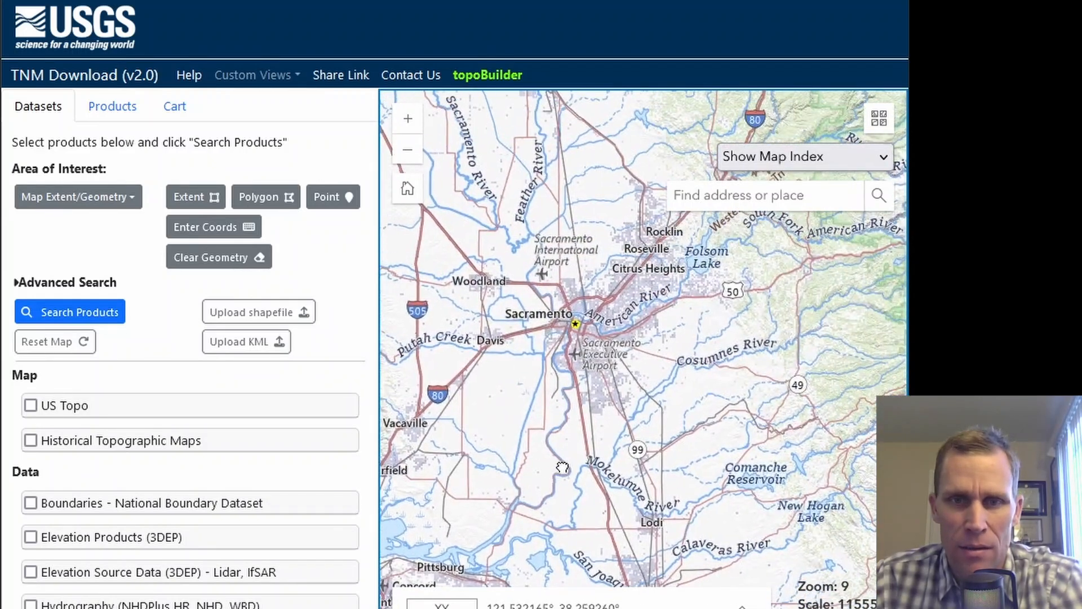
drag(670, 384, 340, 476)
drag(779, 325, 644, 437)
scroll(620, 347, up, 1)
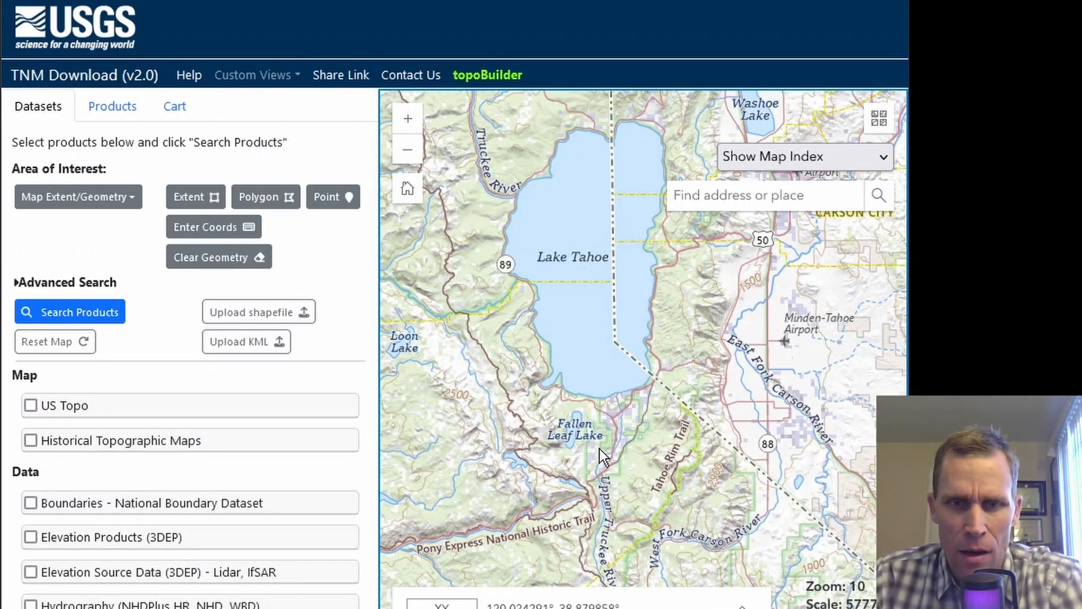
Step: Inspect the Upper Truckee River area south of Lake Tahoe and frame the lake and that area at zoom level 9
drag(602, 456, 608, 283)
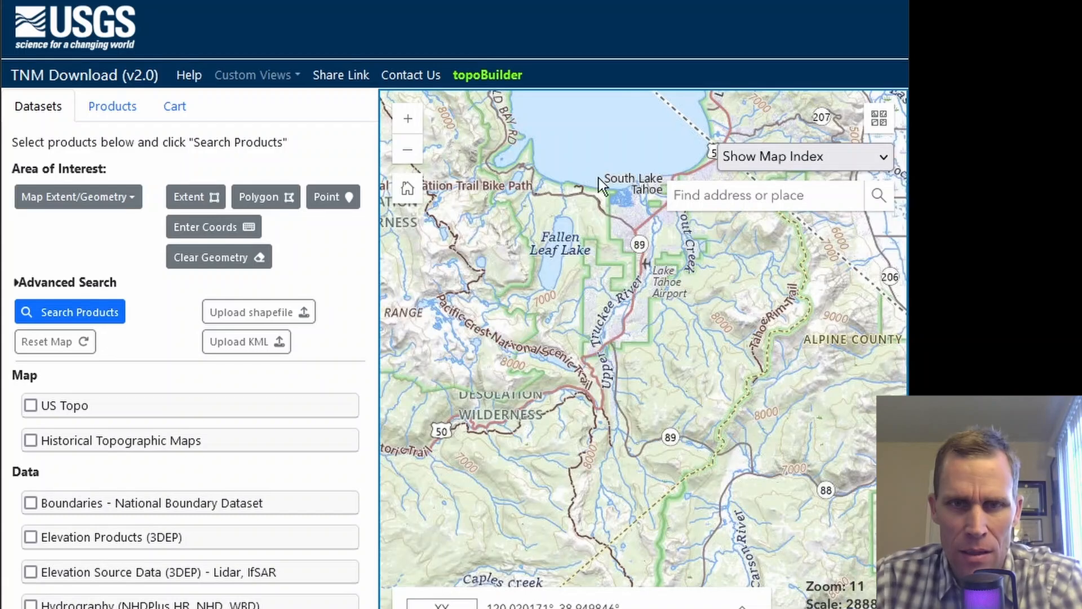
scroll(559, 304, down, 1)
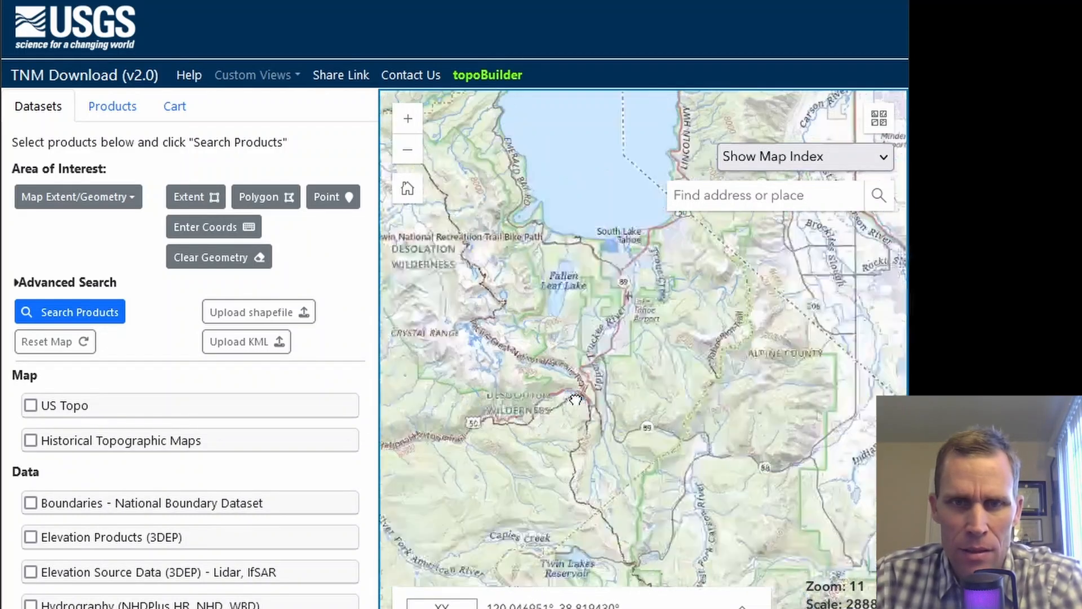
drag(592, 434, 640, 378)
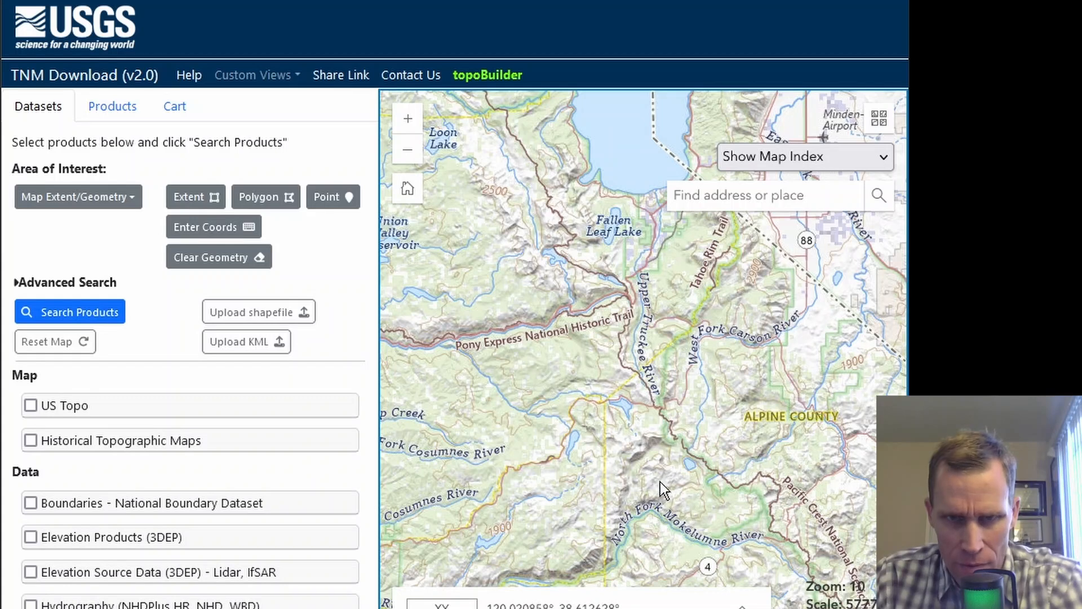
scroll(619, 306, down, 1)
drag(638, 346, 617, 364)
Step: Search the map extent for 3DEP elevation products, limited to historical 1 arc-second DEMs in GeoTIFF format
scroll(71, 418, down, 3)
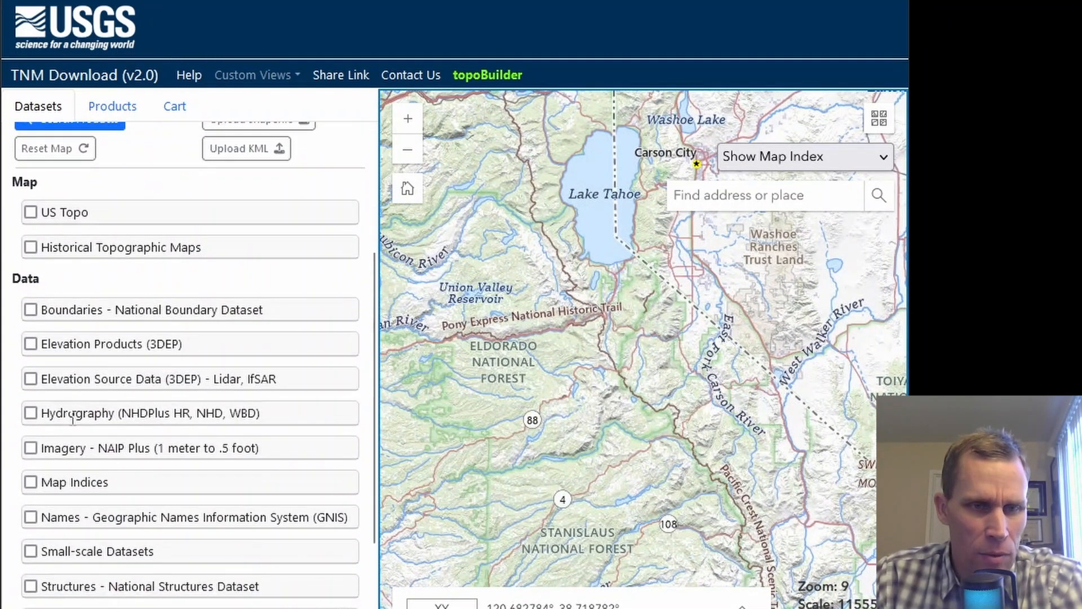
click(30, 343)
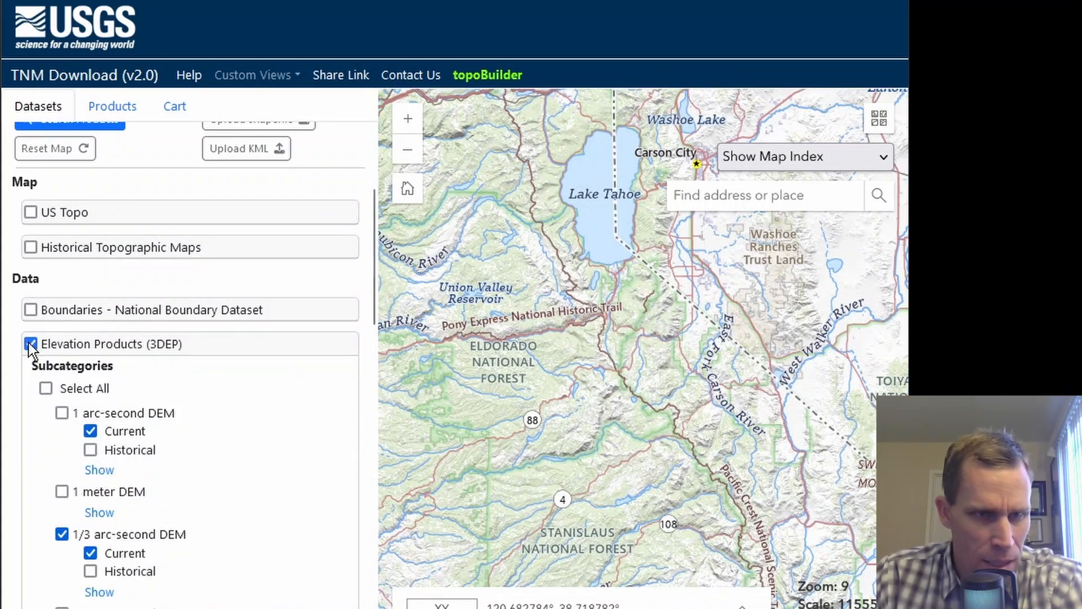
scroll(31, 344, down, 2)
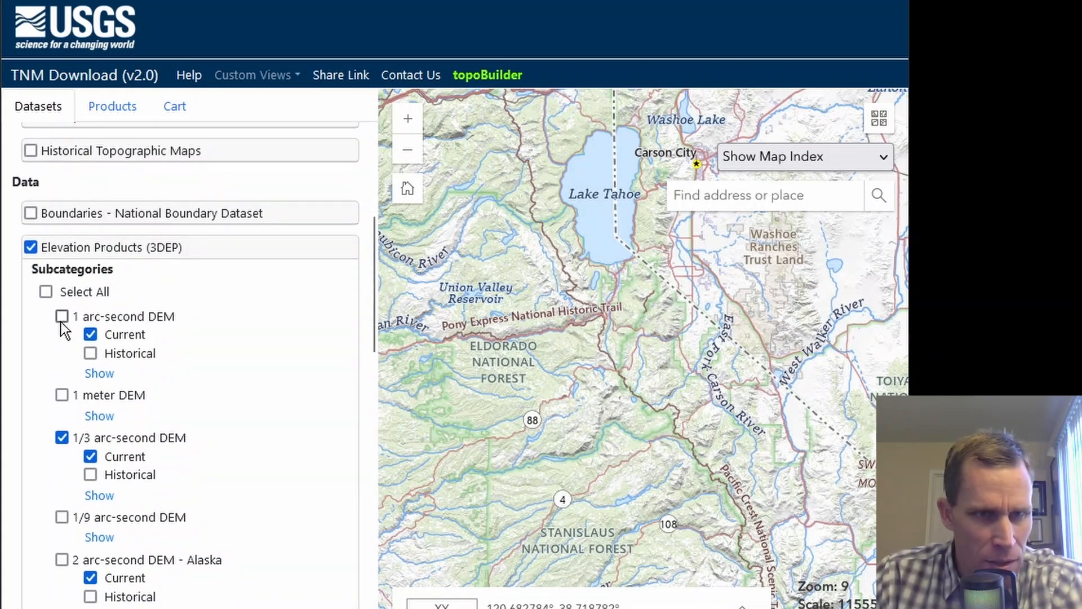
click(90, 333)
click(90, 353)
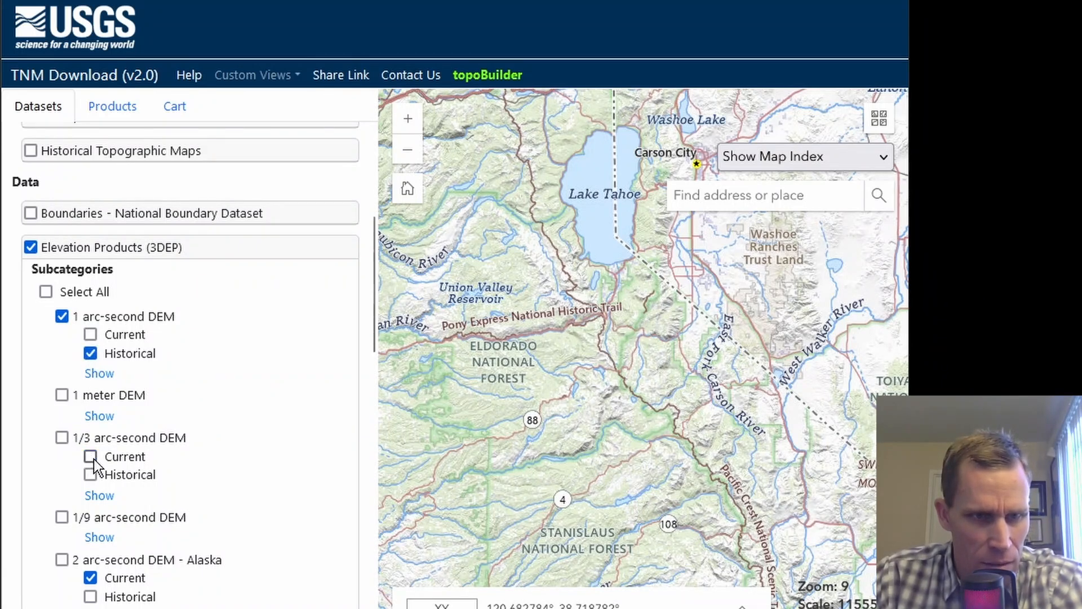
scroll(93, 465, down, 4)
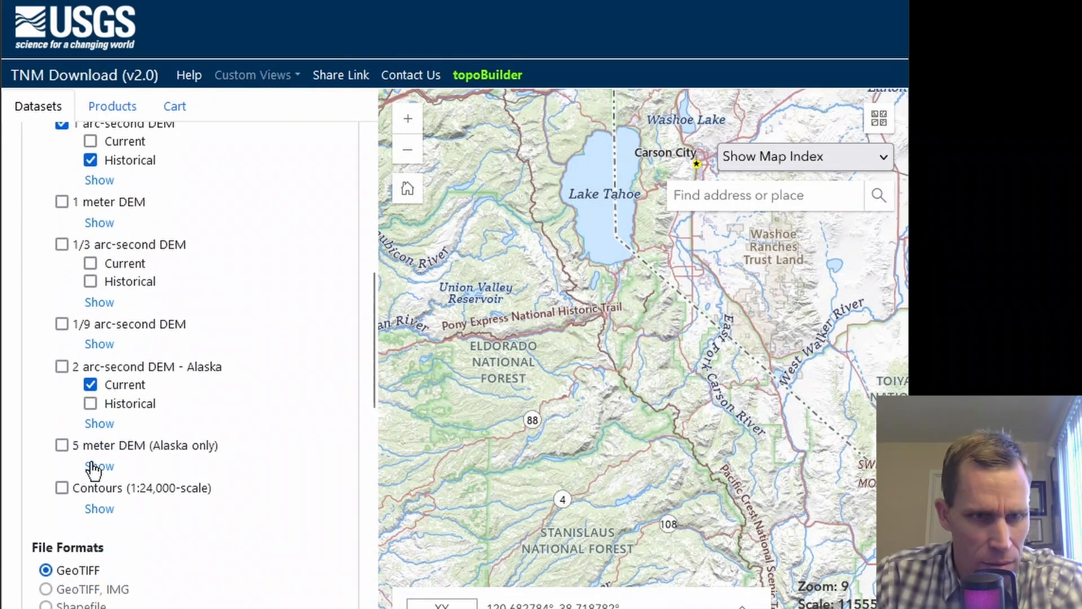
click(91, 385)
scroll(61, 570, down, 2)
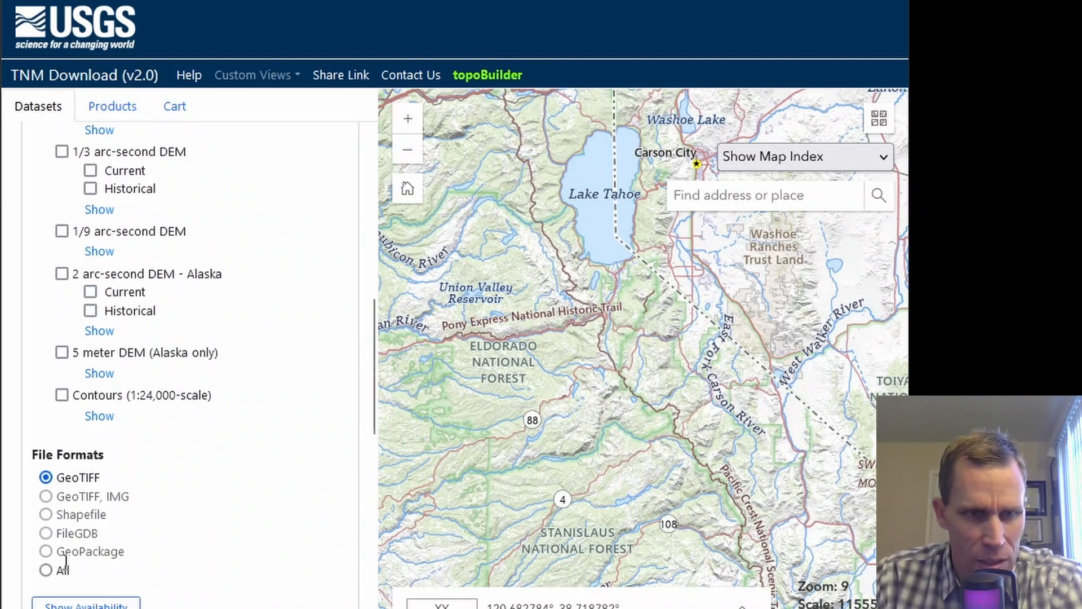
scroll(158, 464, up, 6)
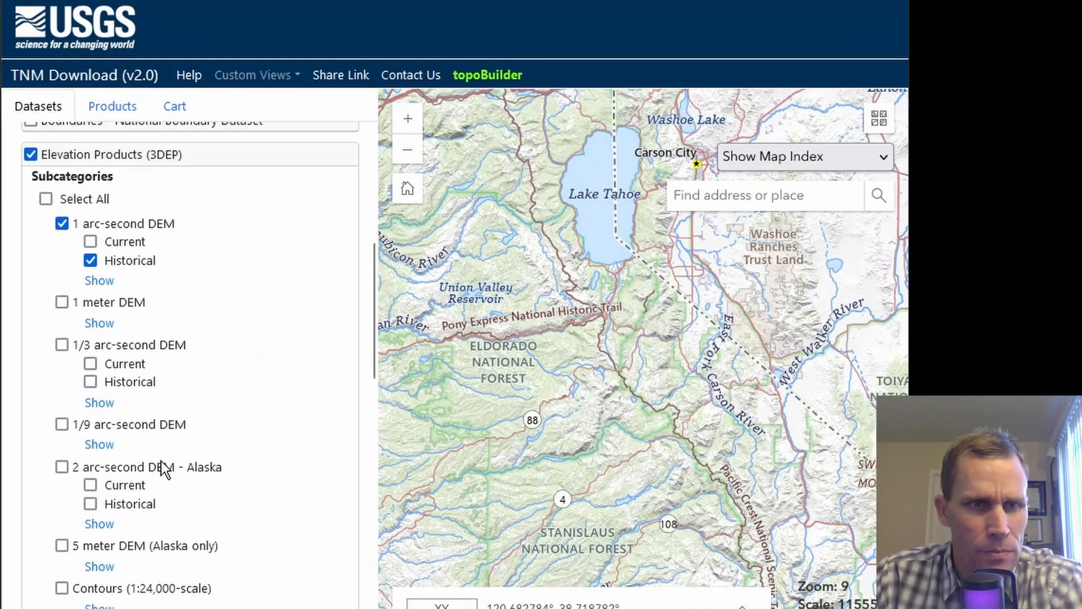
scroll(72, 282, up, 4)
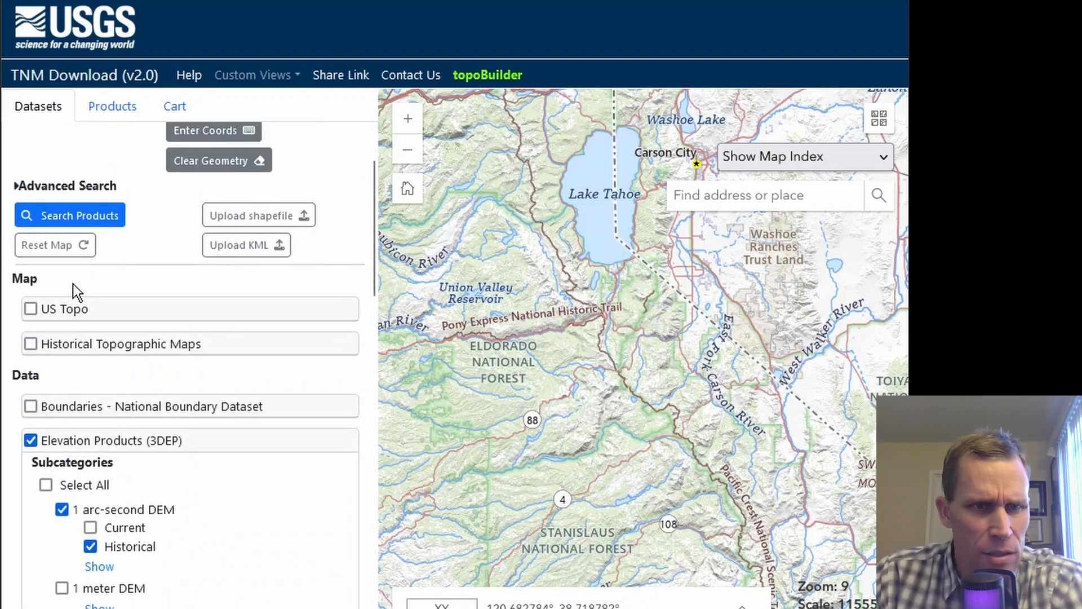
click(80, 216)
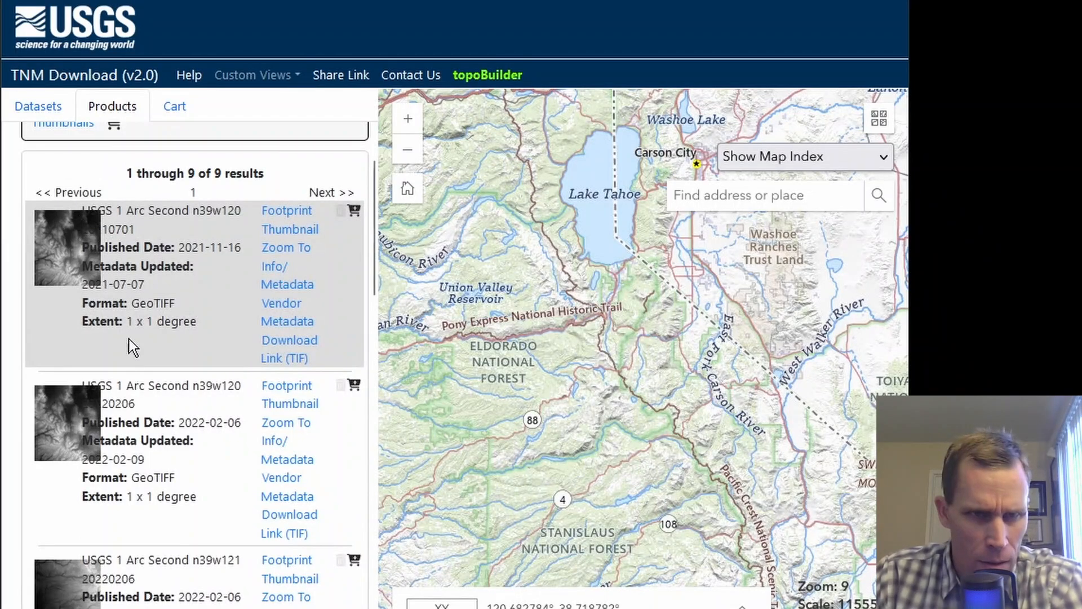
Step: Compare the tile footprints and download the 1 arc-second GeoTIFFs n39w120 published 2018-11-14 and n39w121 published 2020-01-06
scroll(142, 435, down, 1)
scroll(149, 448, down, 1)
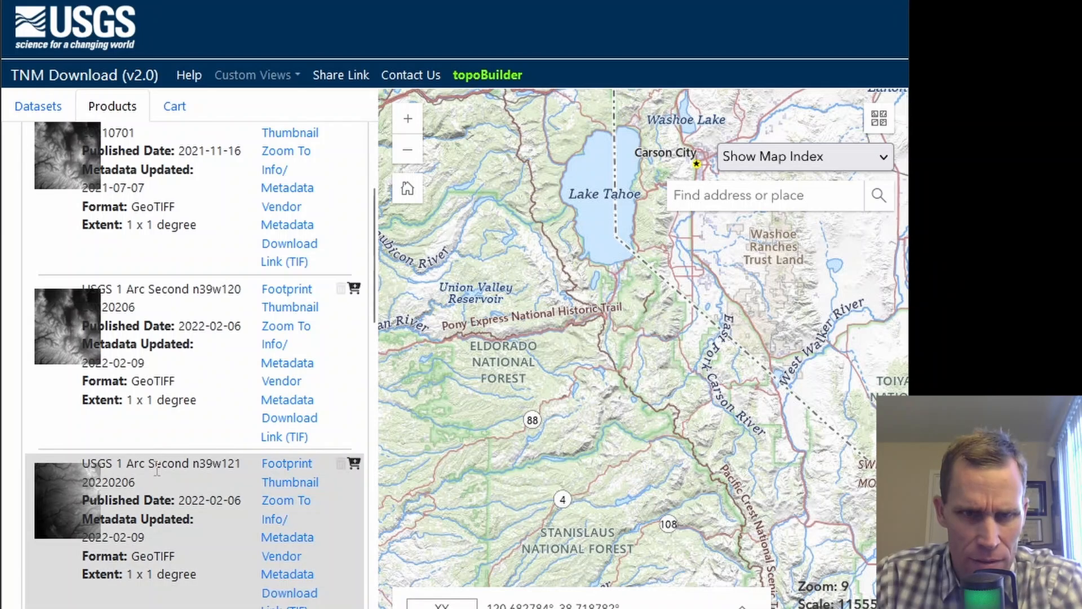
scroll(153, 434, down, 4)
scroll(156, 464, down, 2)
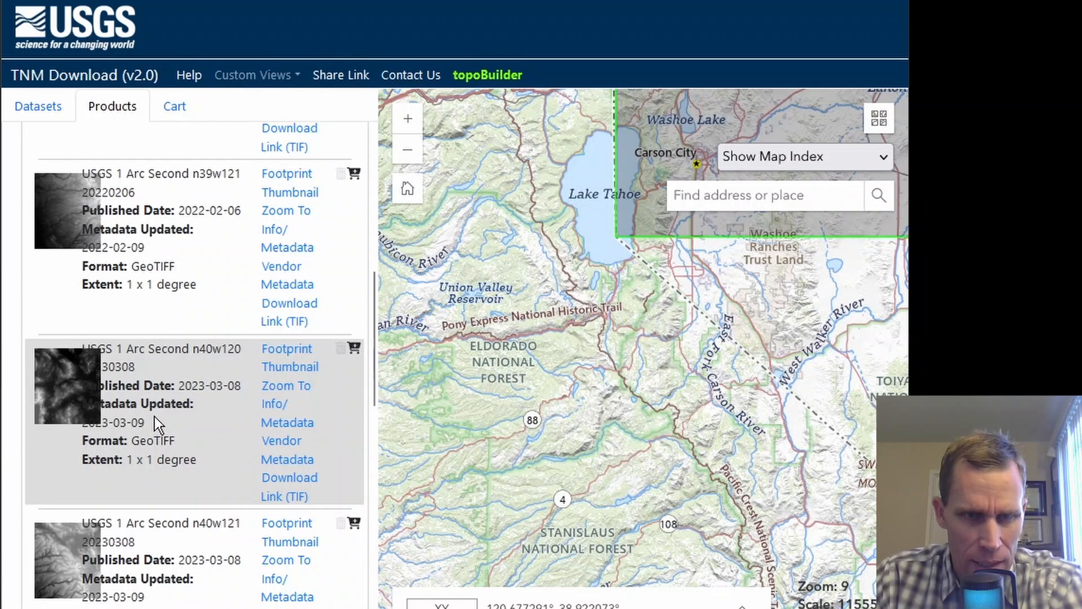
scroll(154, 414, down, 2)
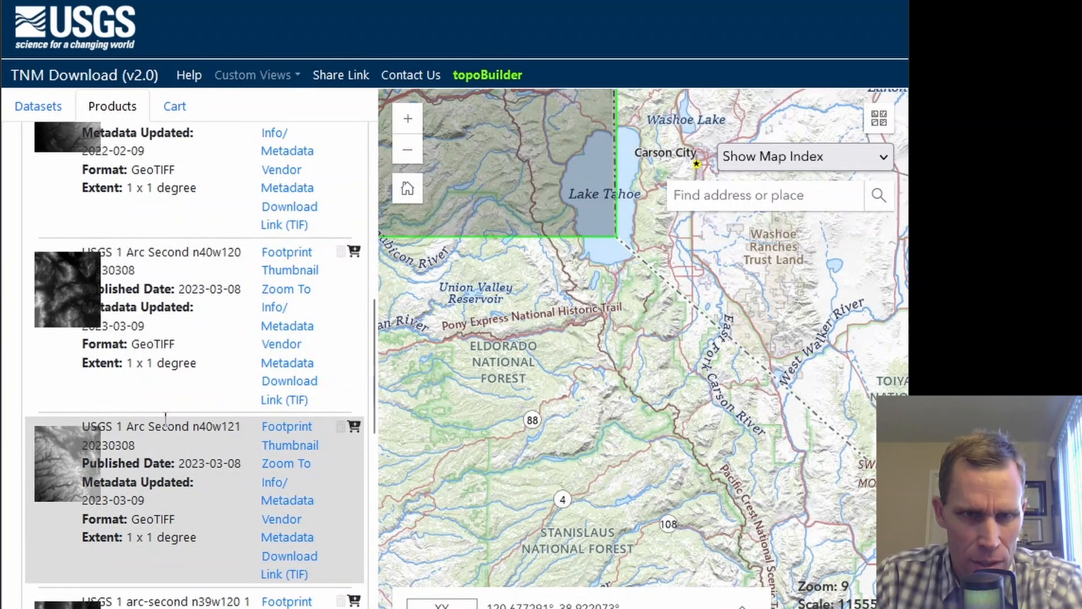
scroll(165, 420, down, 4)
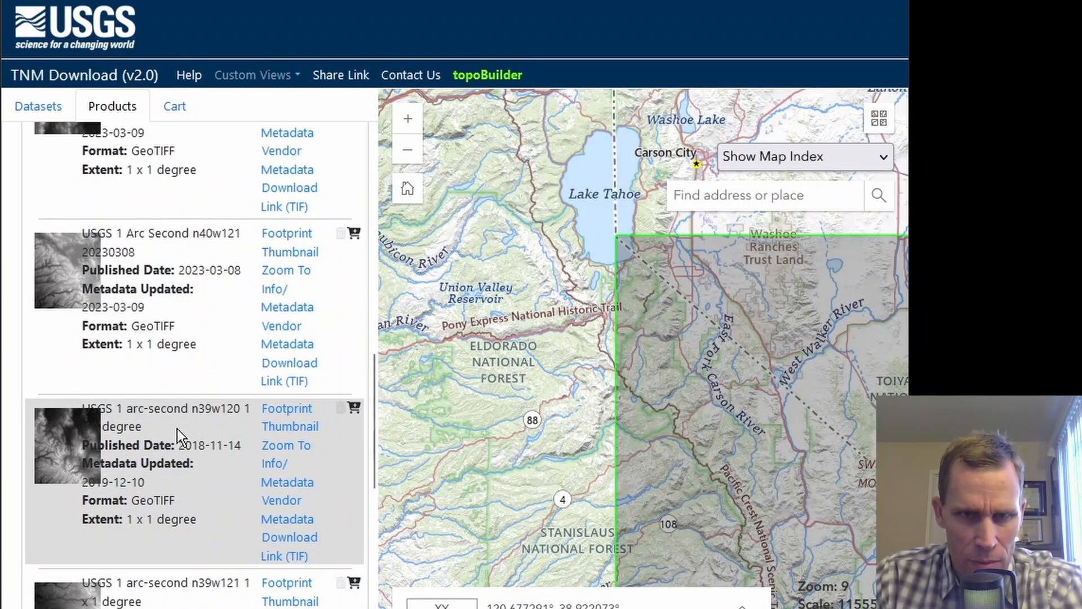
scroll(177, 428, down, 4)
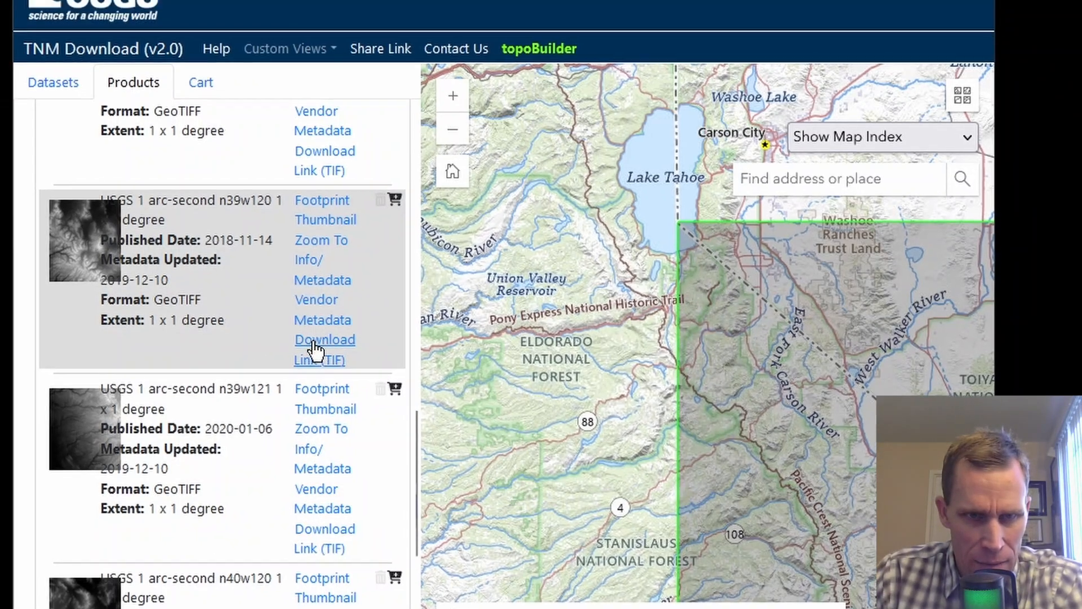
click(313, 343)
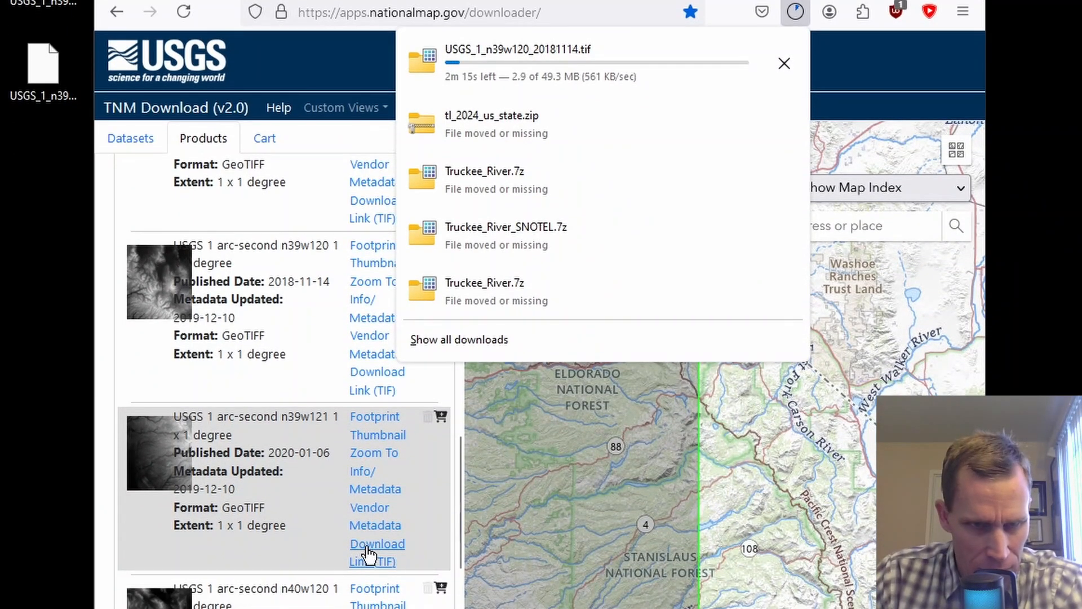
click(369, 552)
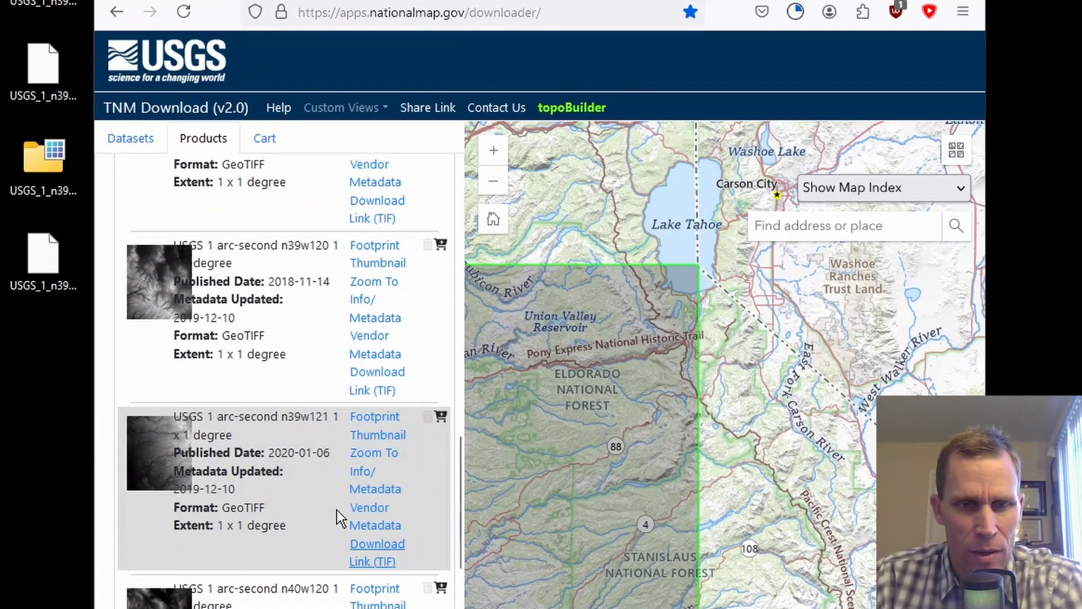
Step: Start QGIS
key(super)
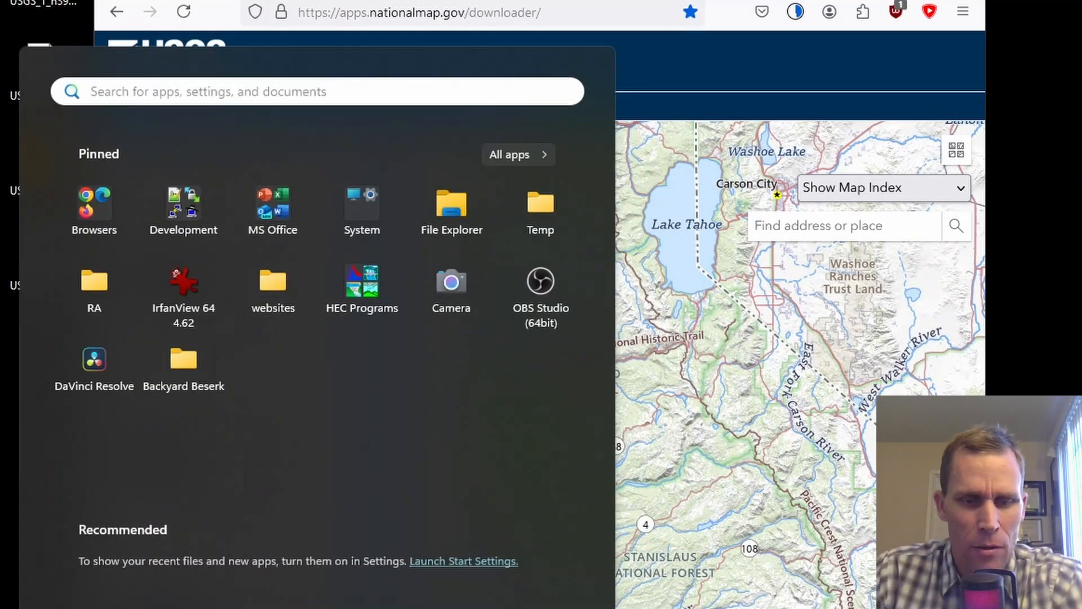
text(qgis)
key(Return)
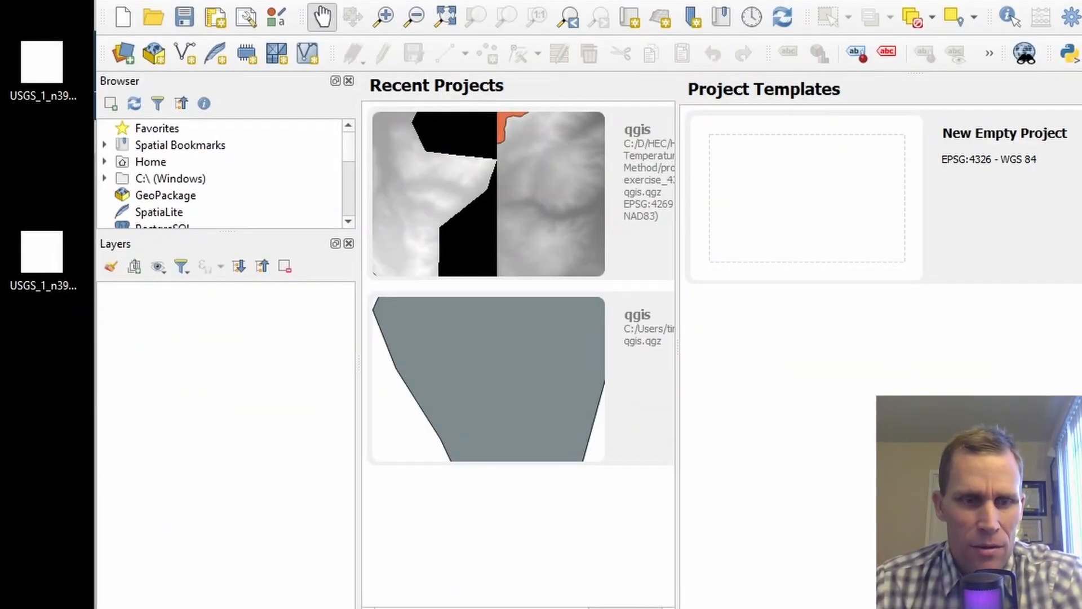
Step: Move the downloaded n39w120 and n39w121 TIF files from the desktop into the exercise_43 project's terrain folder
key(alt+Tab)
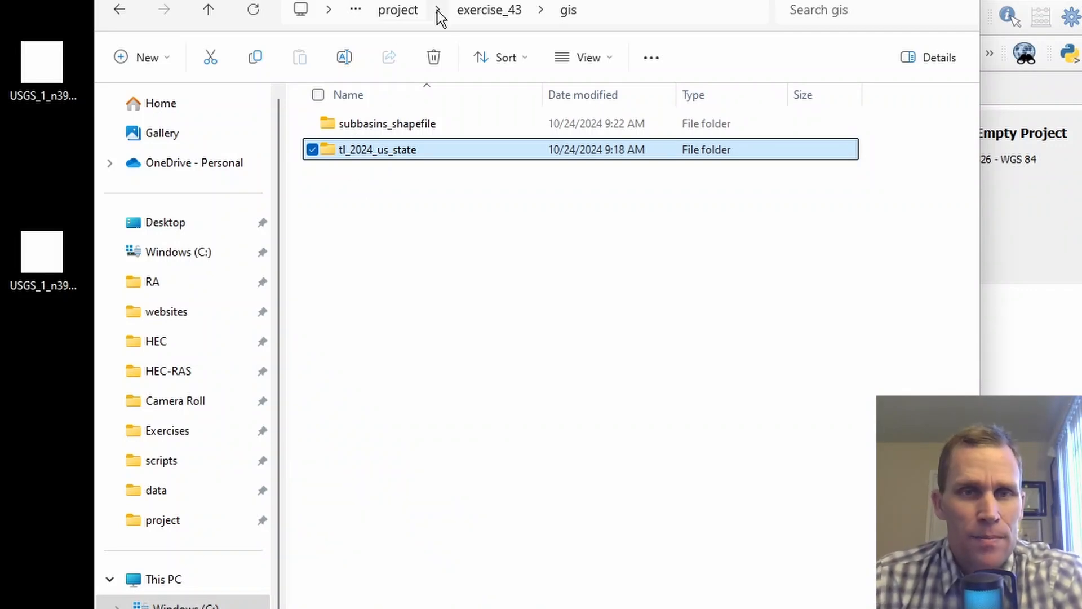
click(476, 12)
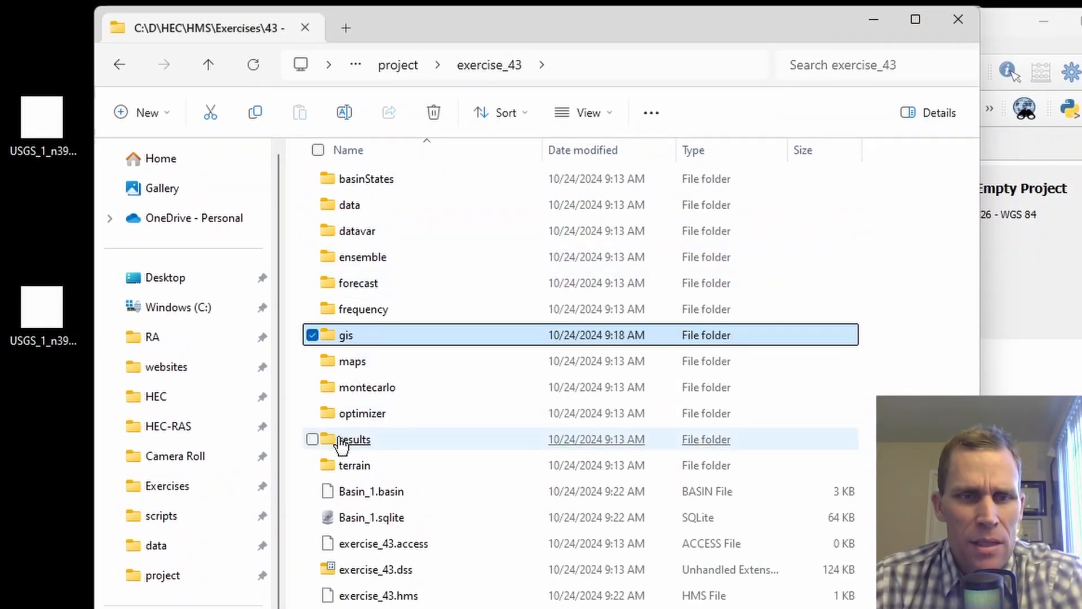
double_click(354, 465)
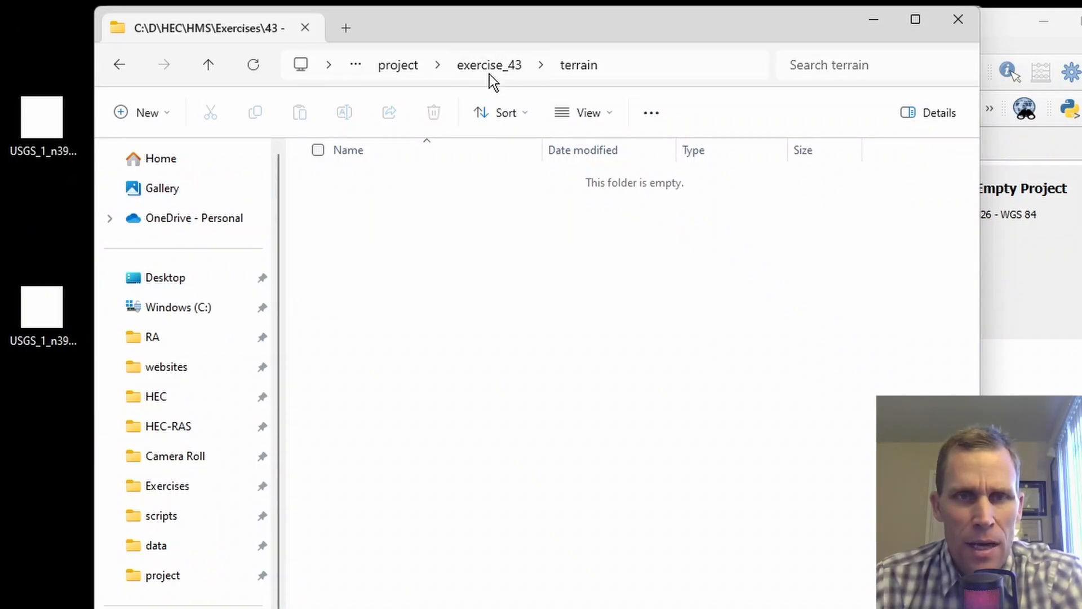
drag(31, 24, 66, 362)
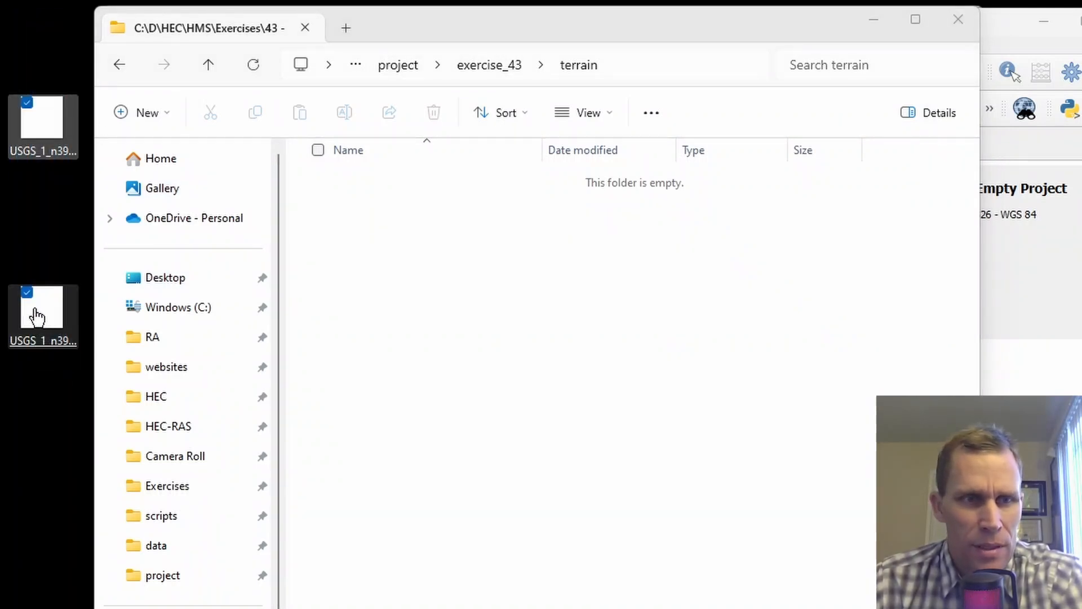
drag(34, 309, 441, 479)
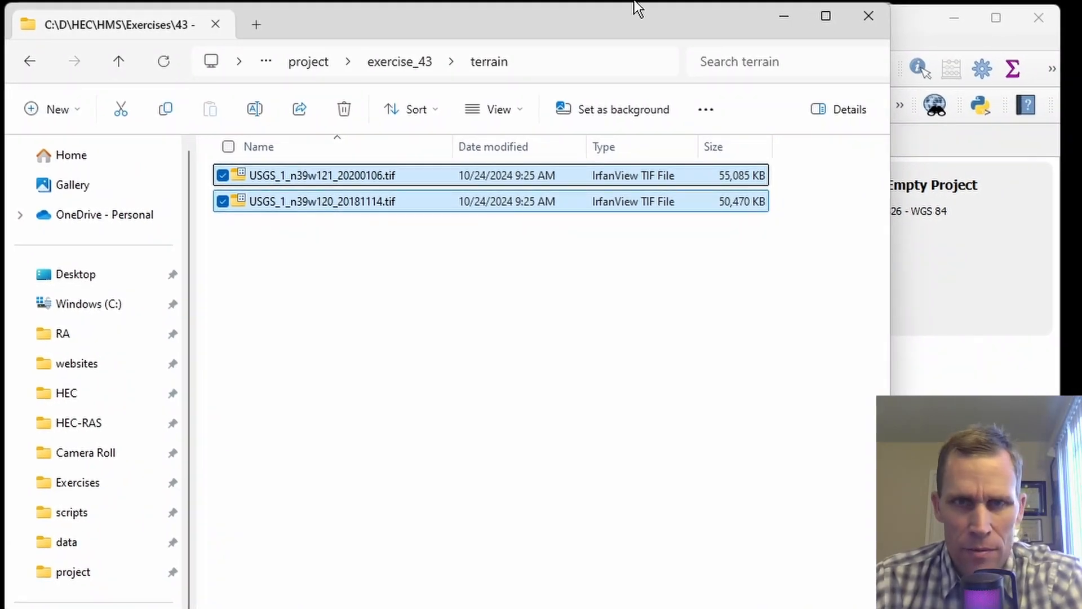
Step: Load USGS_1_n39w121_20200106.tif and USGS_1_n39w120_20181114.tif from the terrain folder into a new QGIS project
drag(611, 19, 703, 348)
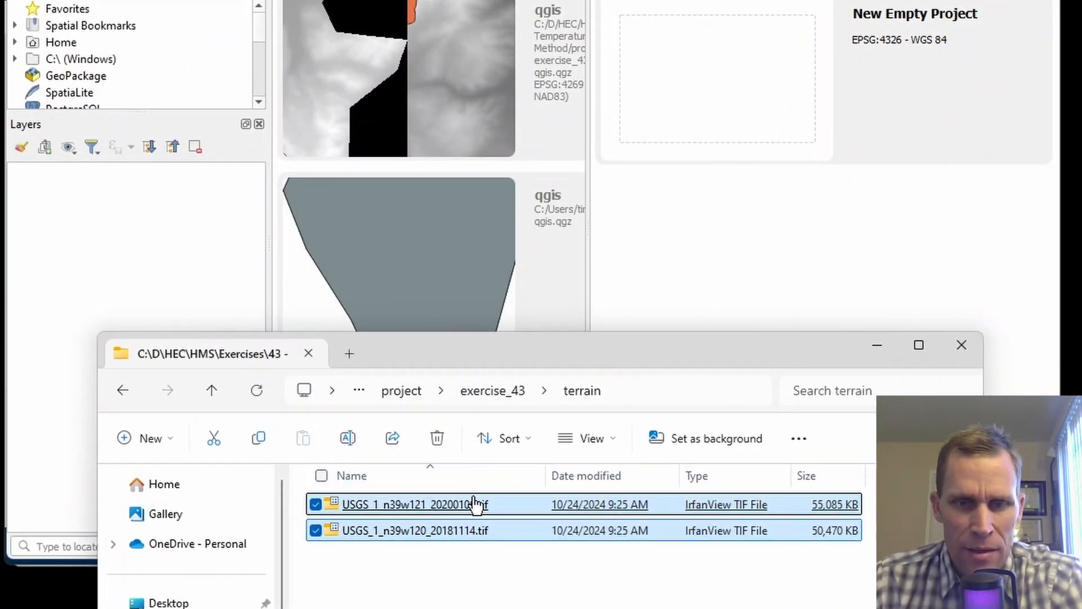
drag(472, 498, 437, 104)
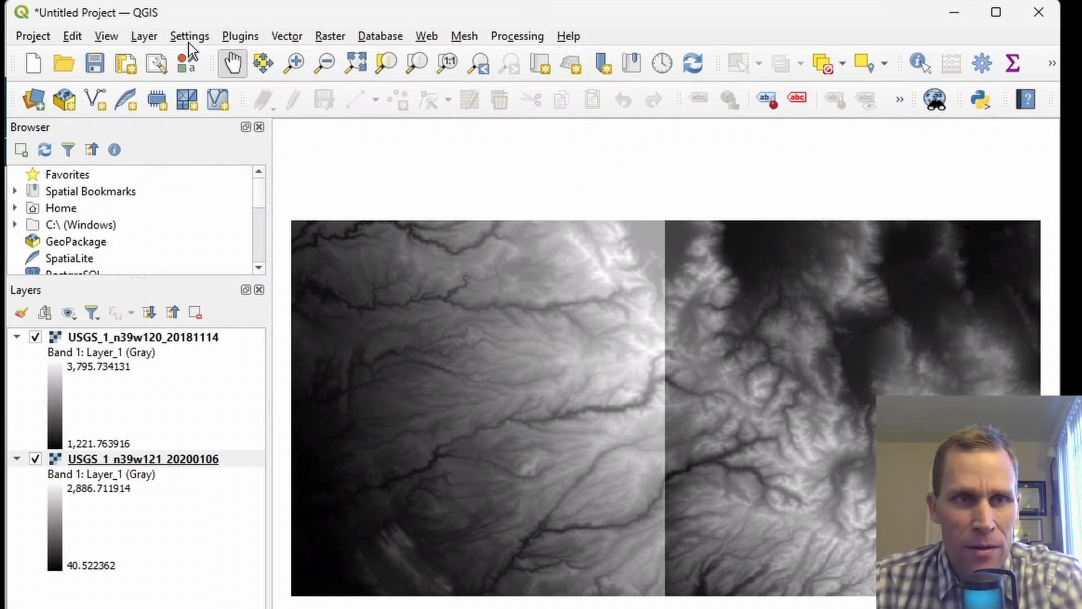
Step: Add the subbasins.shp vector layer from the exercise_43 project's gis\subbasins_shapefile folder to the map
click(147, 38)
mouse_move(338, 96)
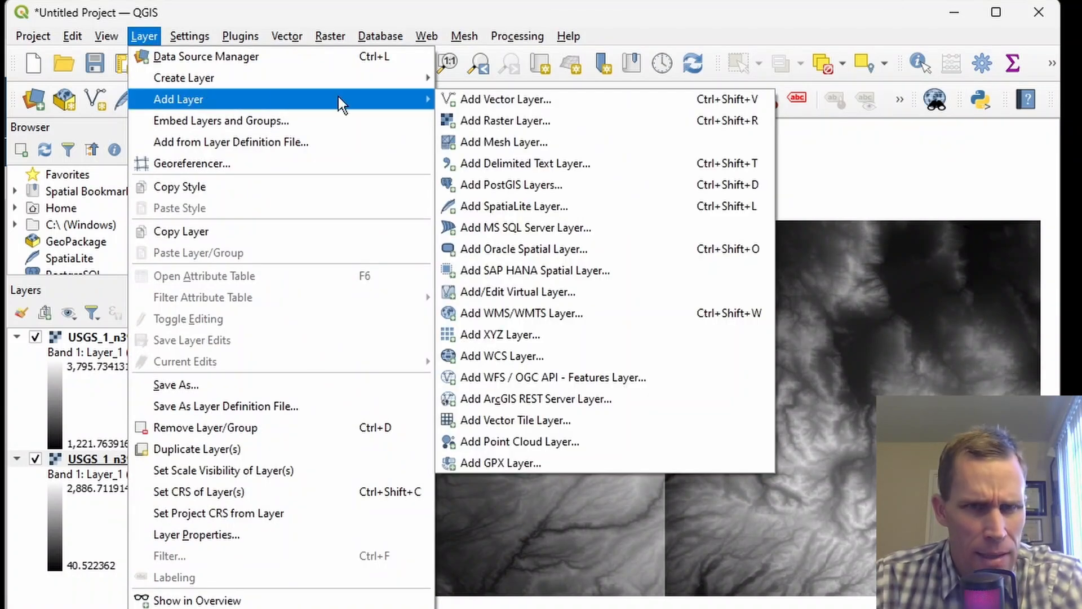
click(494, 99)
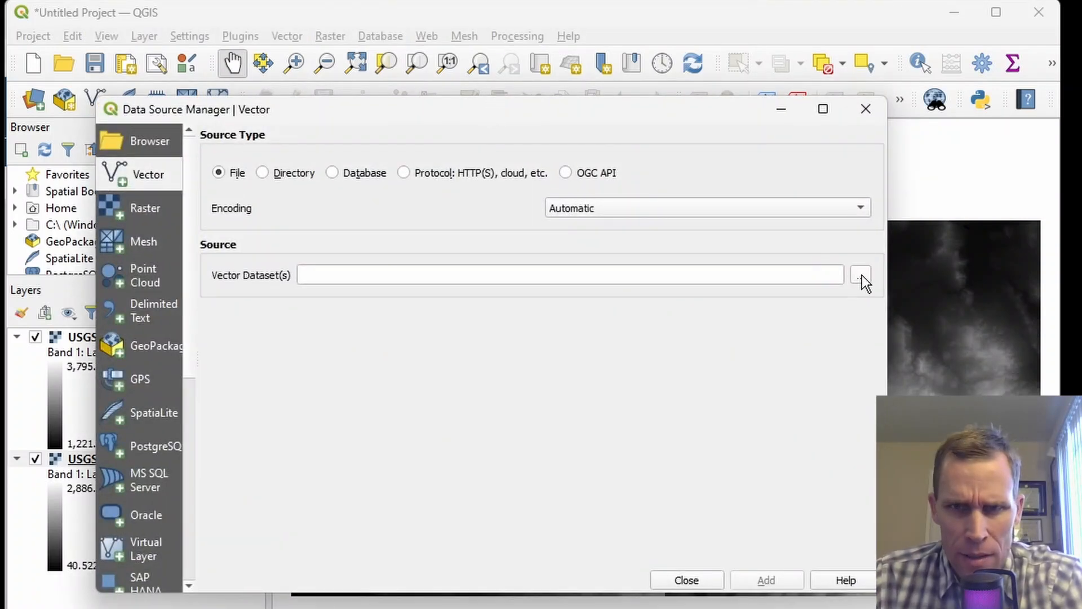
click(861, 275)
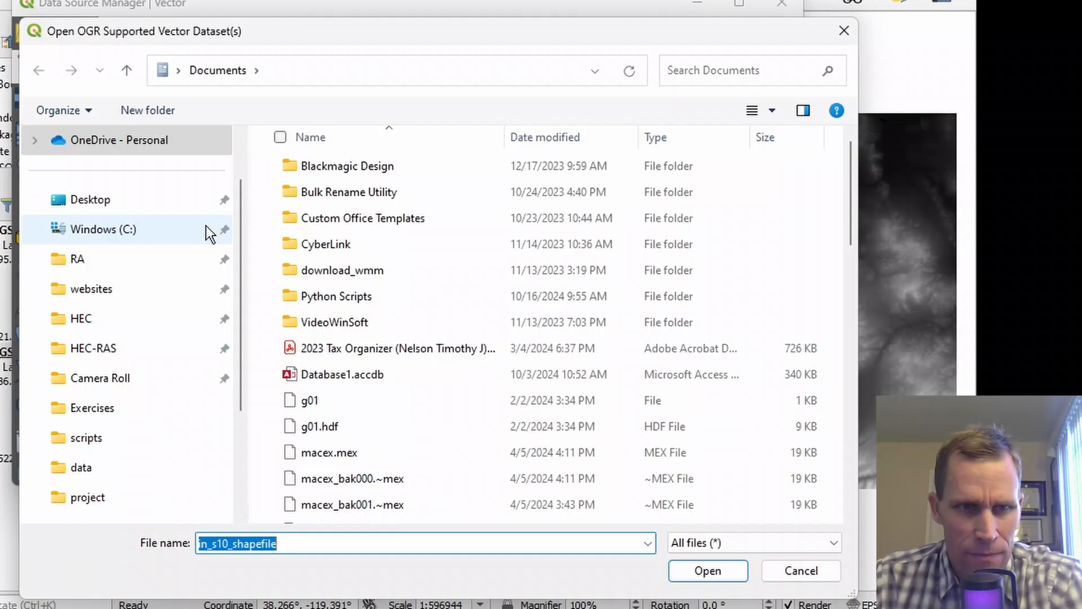
click(205, 228)
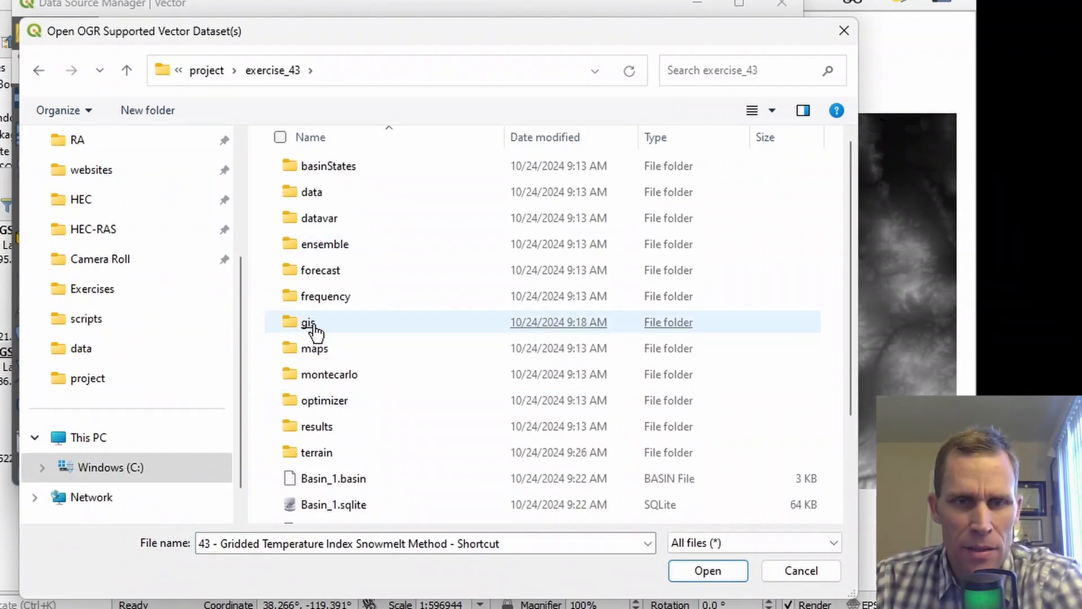
double_click(311, 325)
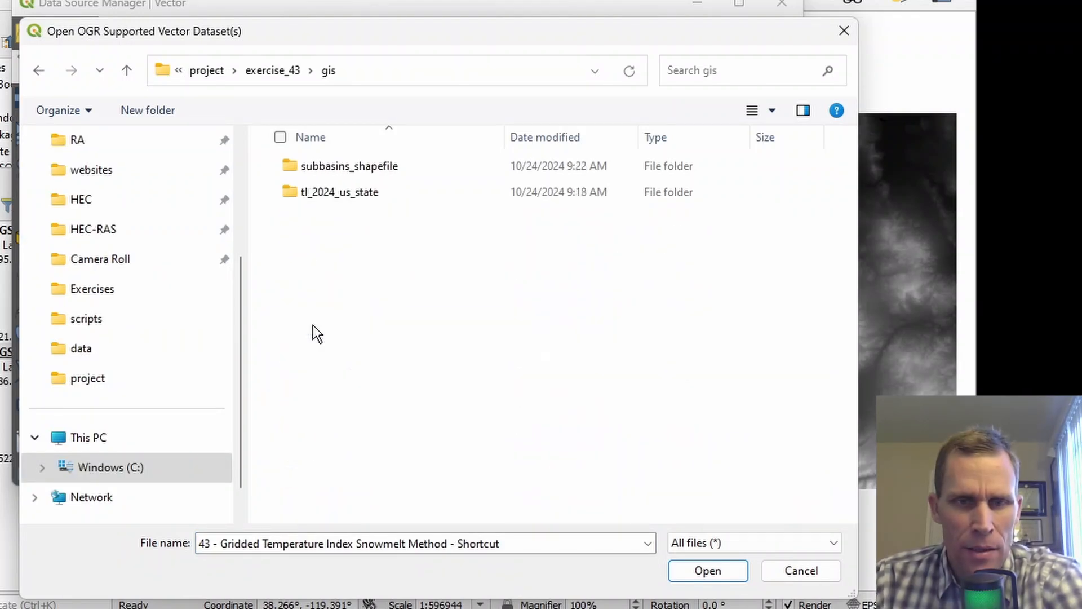
double_click(332, 169)
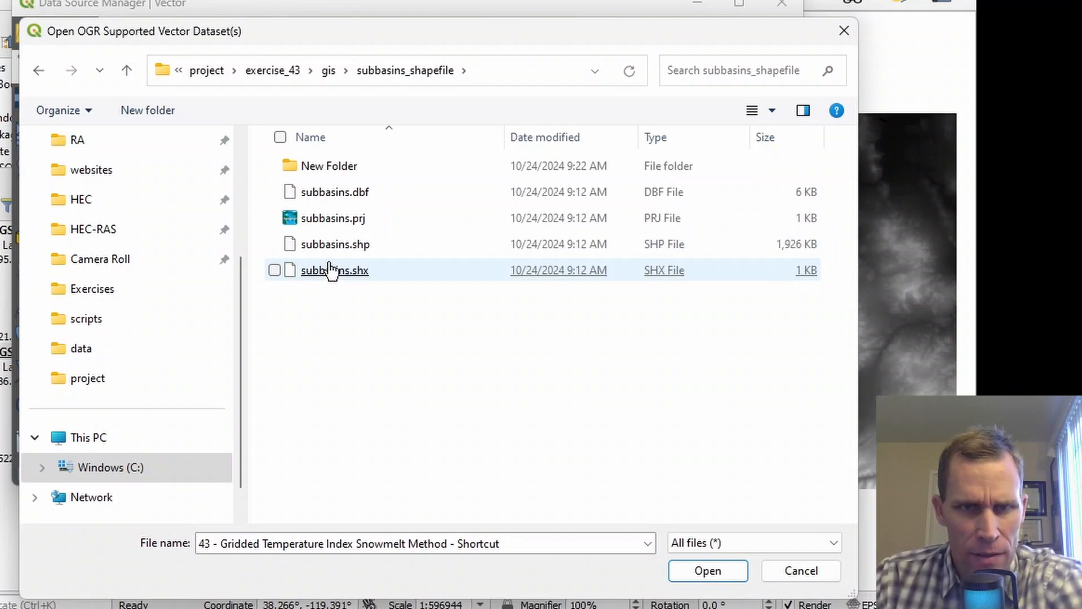
double_click(333, 244)
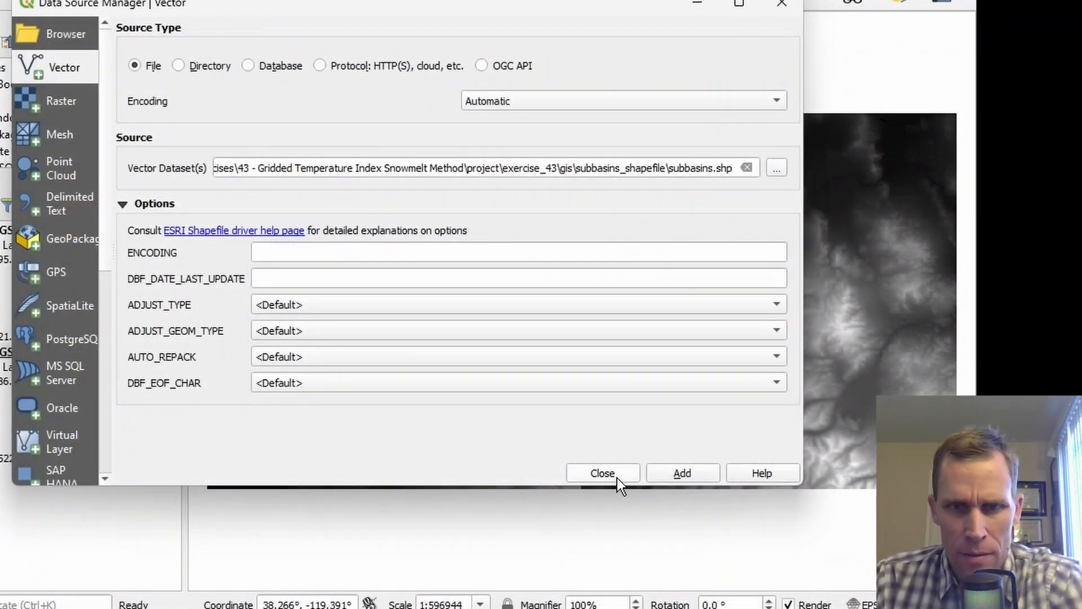
click(676, 474)
click(602, 473)
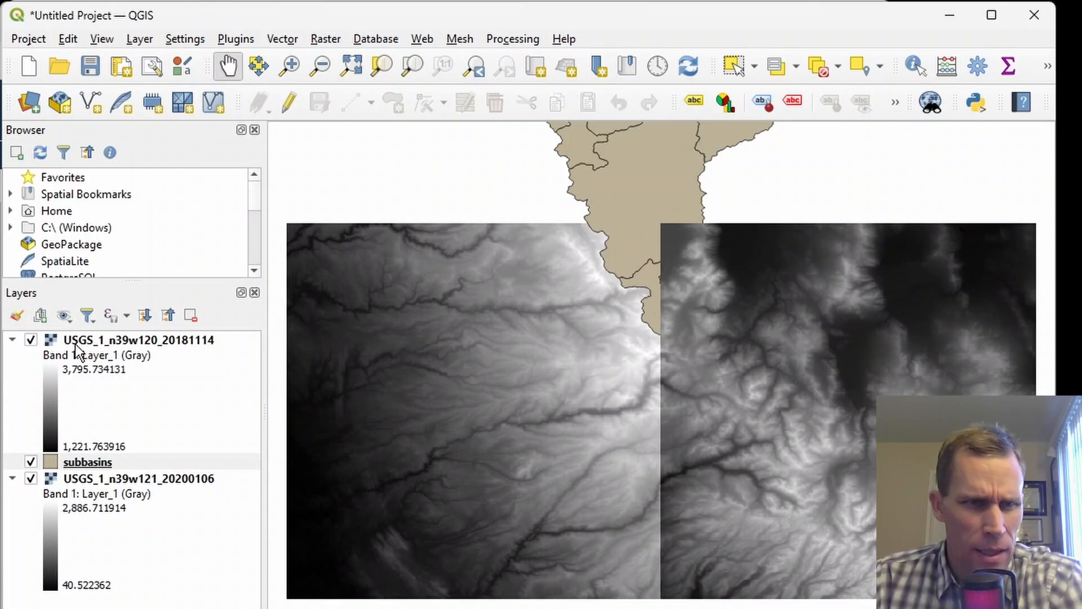
Step: Collapse both DEM layer legends and move the subbasins layer above the rasters to compare its extent with the tiles
click(13, 339)
click(12, 373)
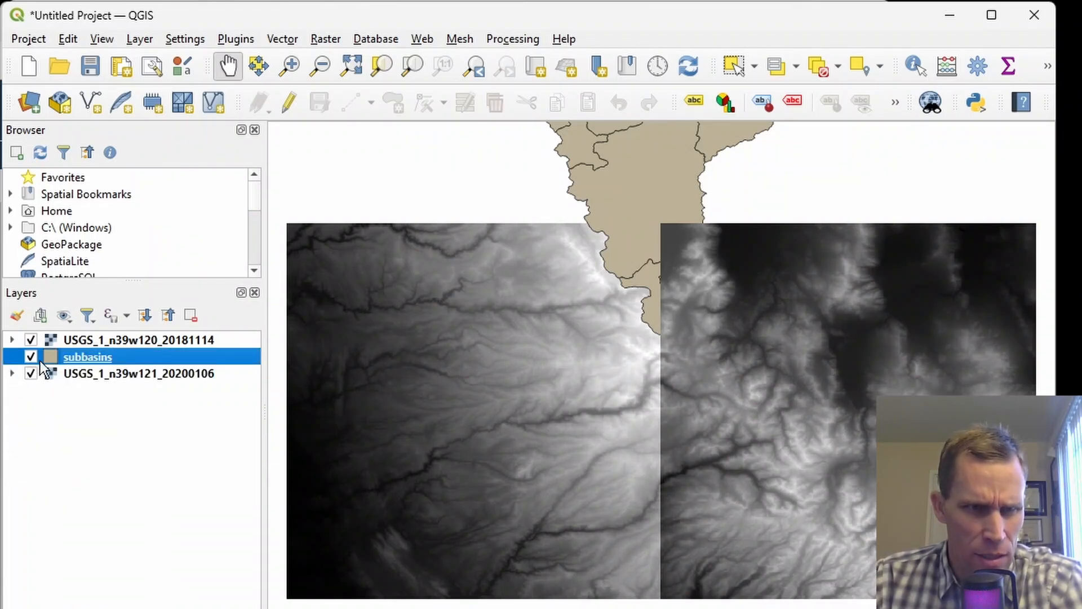
drag(76, 361, 111, 341)
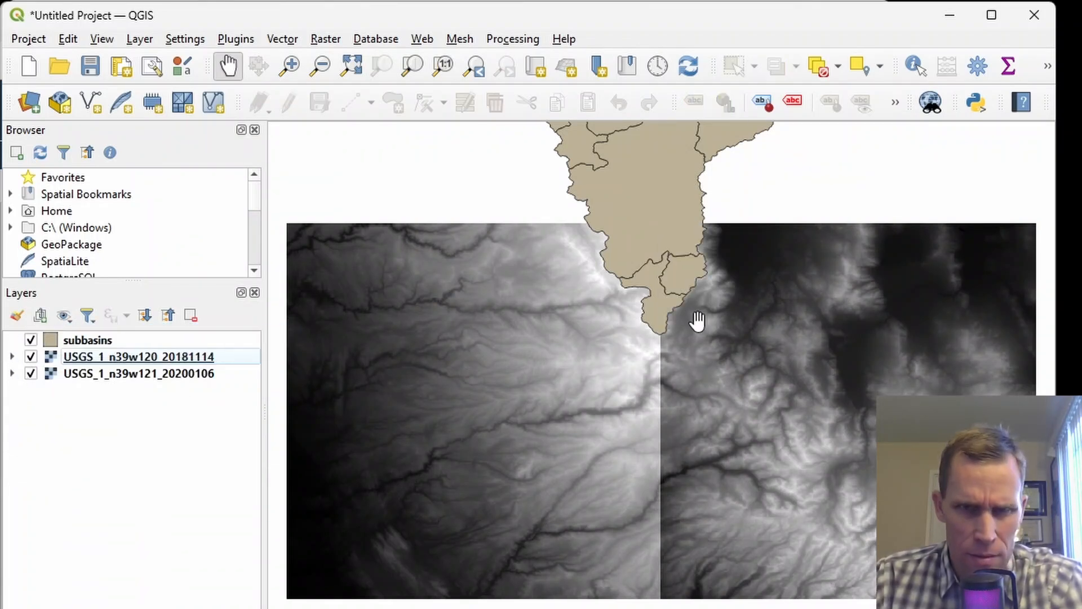
scroll(705, 299, up, 4)
scroll(563, 290, down, 2)
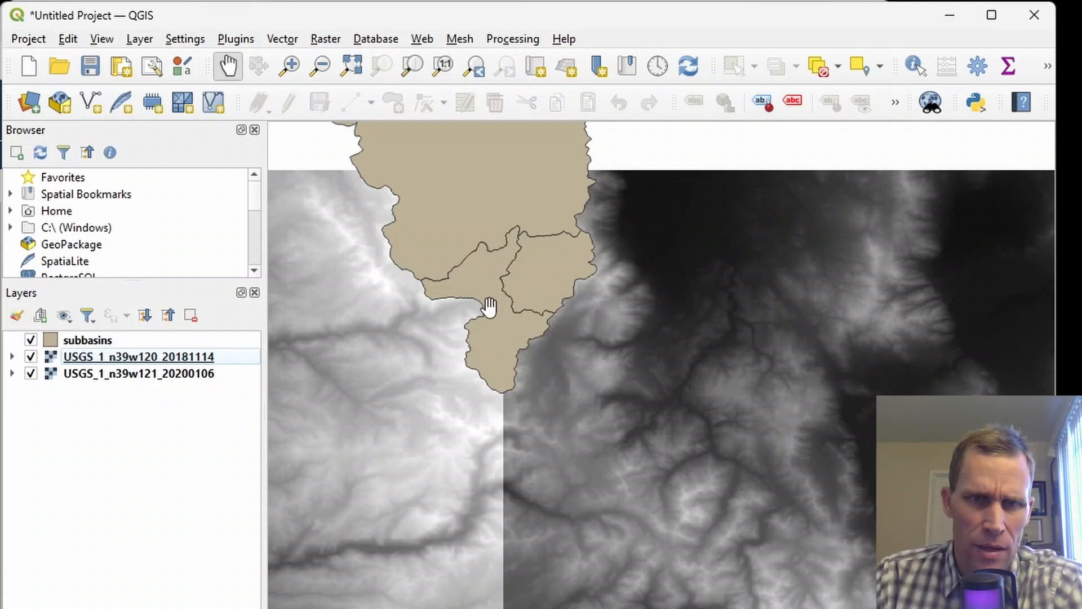
drag(543, 450, 631, 471)
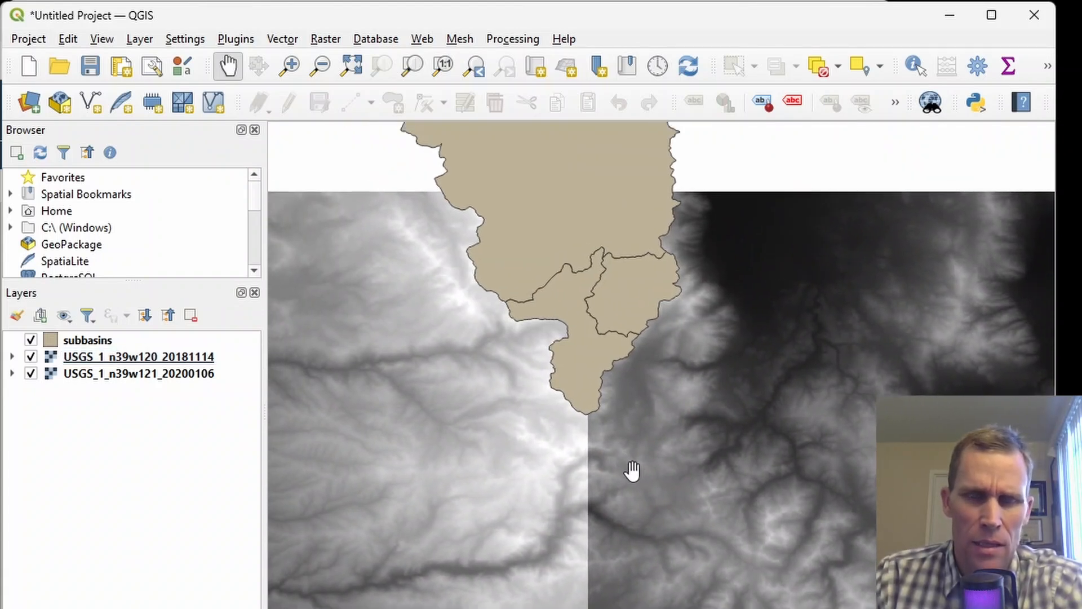
scroll(671, 463, down, 2)
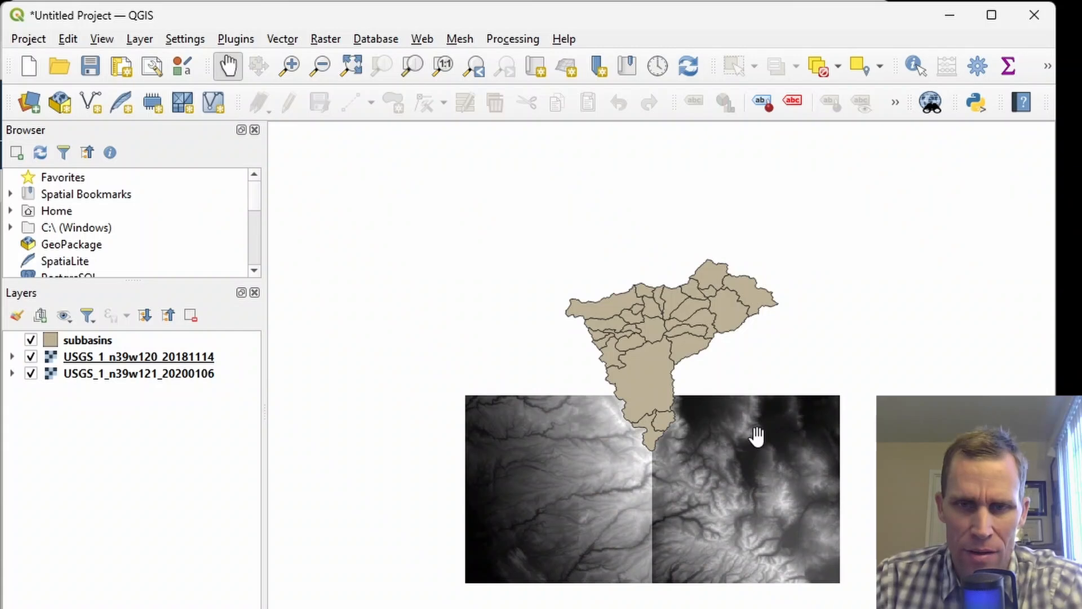
scroll(757, 435, up, 1)
drag(739, 497, 817, 475)
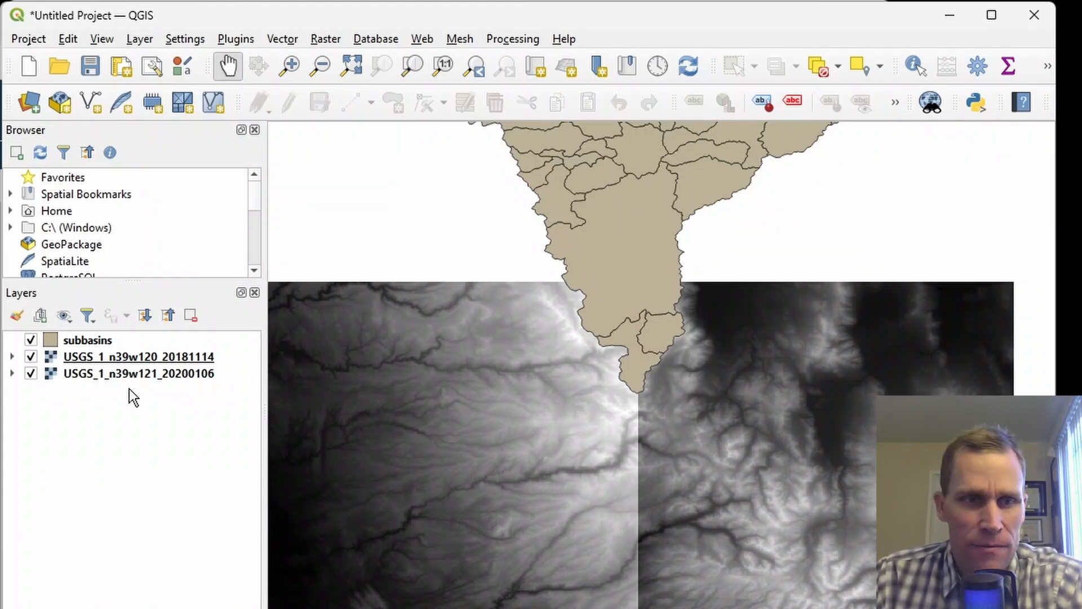
Step: Merge the USGS_1_n39w120_20181114 and USGS_1_n39w121_20200106 rasters into one temporary Float32 raster
click(325, 38)
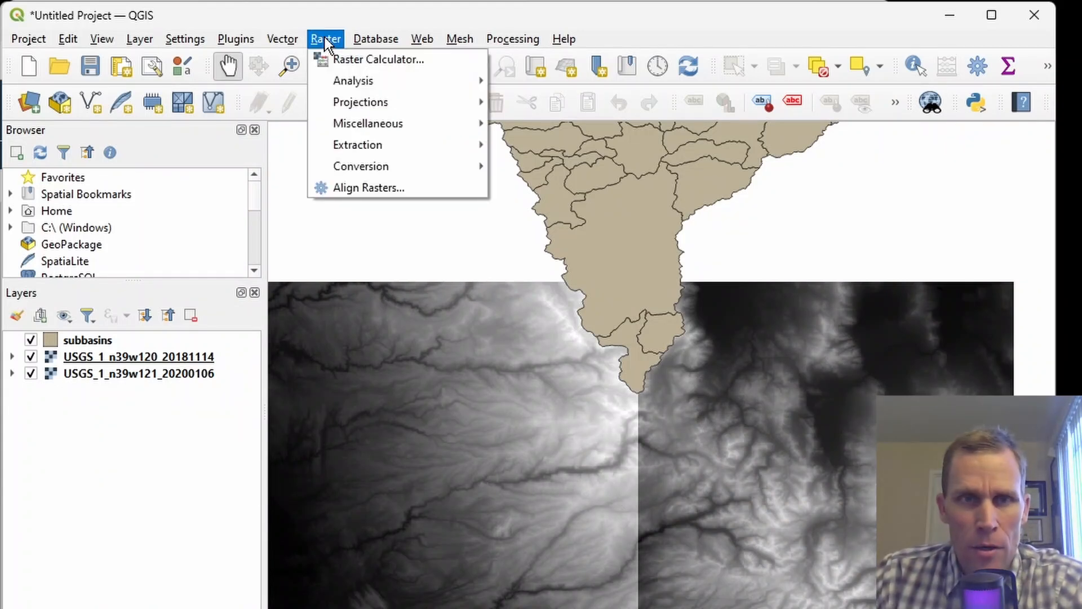
mouse_move(368, 147)
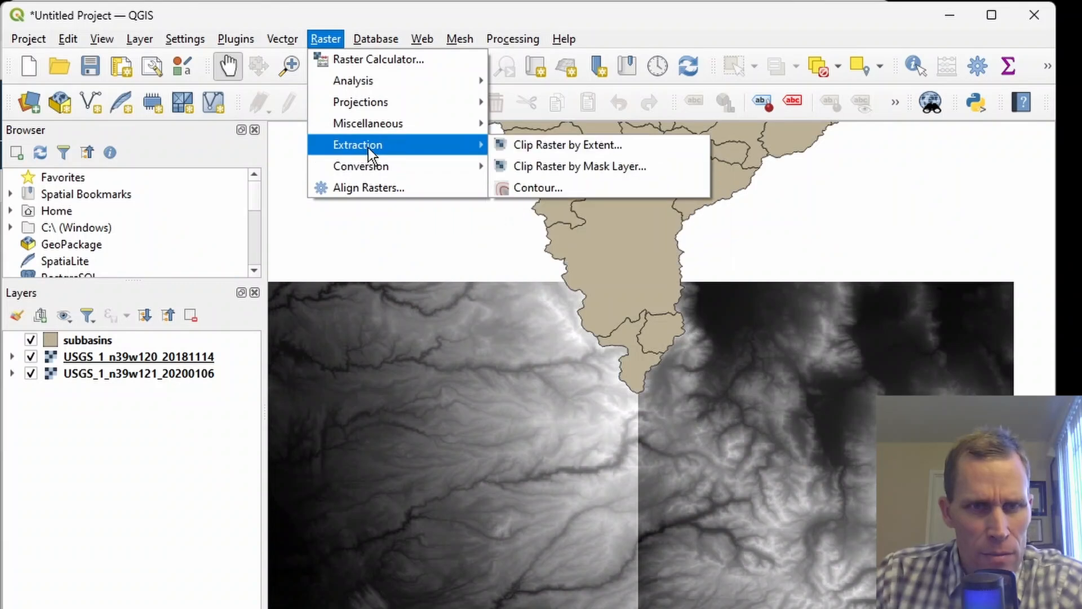
mouse_move(397, 128)
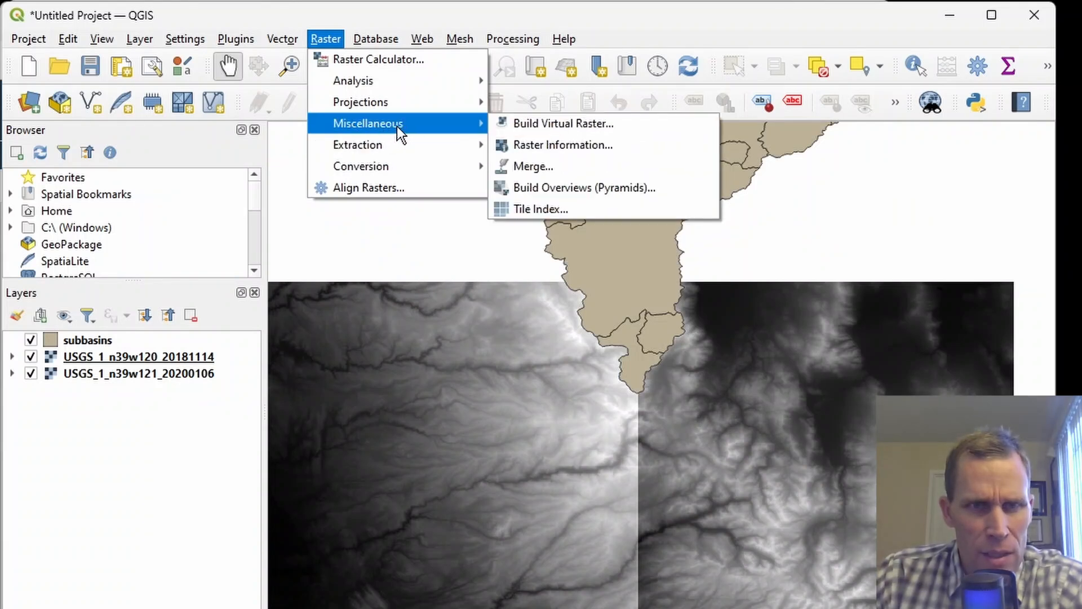
click(535, 162)
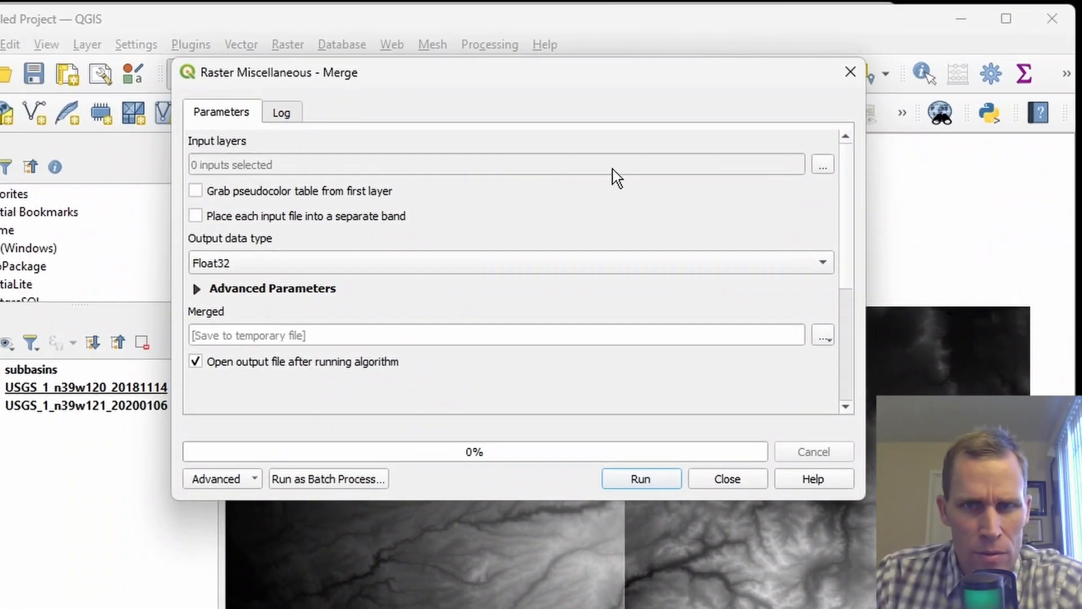
click(822, 159)
drag(624, 88, 574, 85)
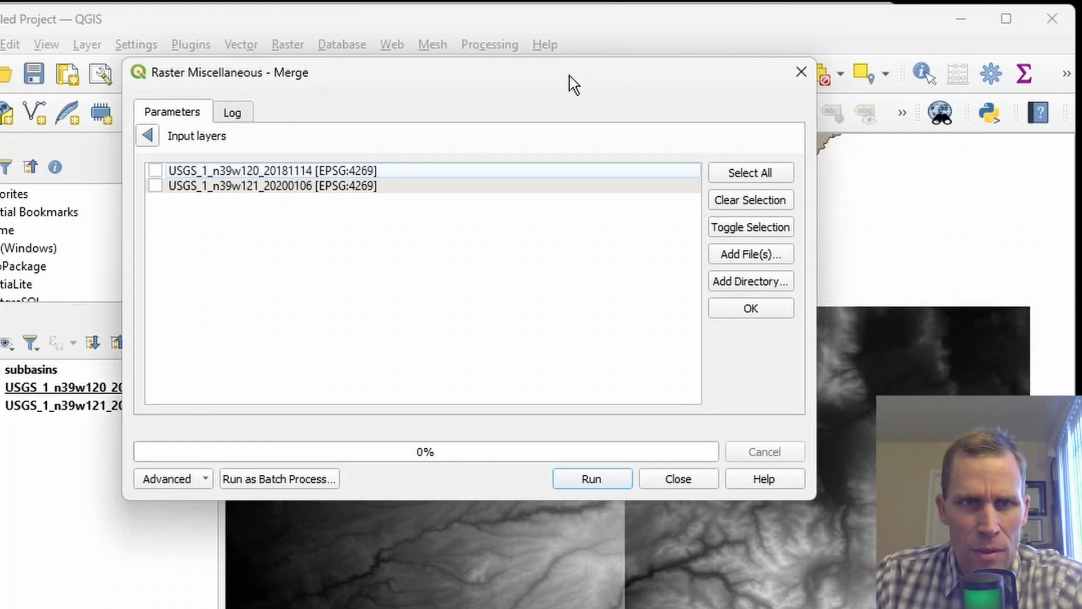
click(730, 180)
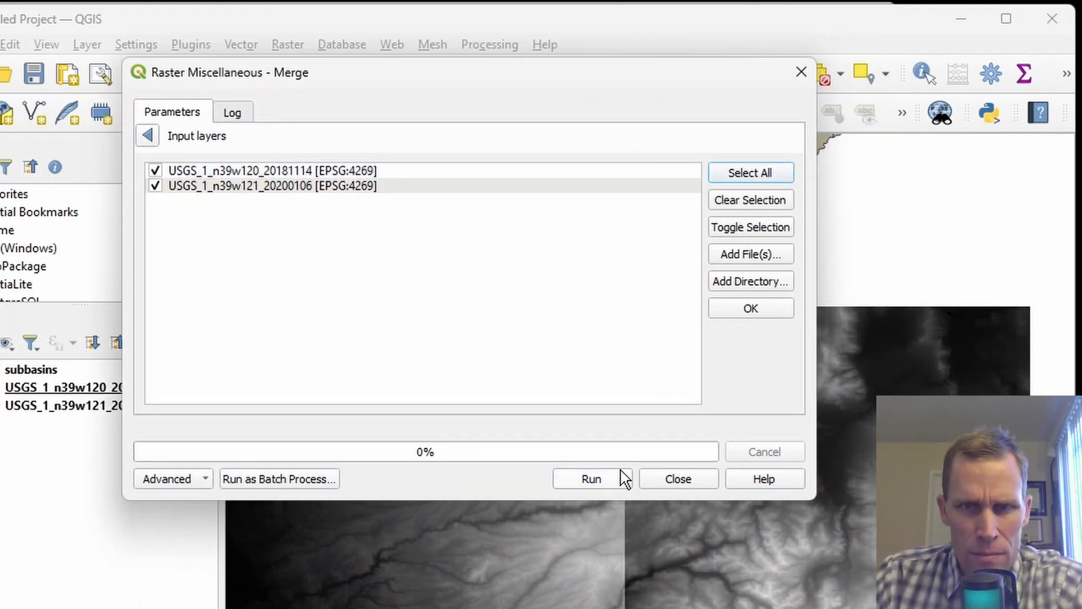
click(599, 481)
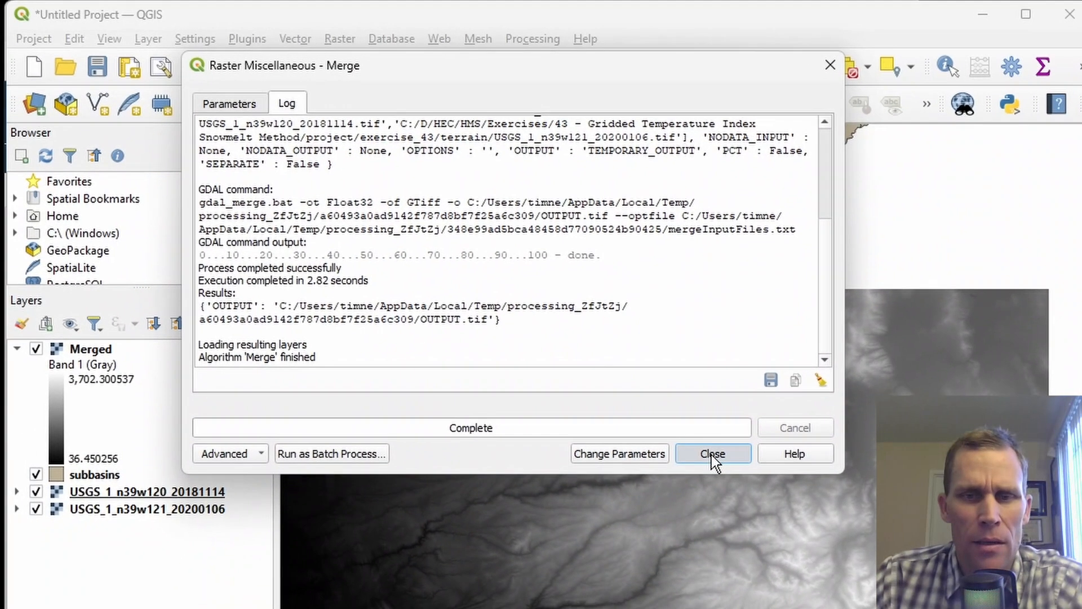
click(712, 454)
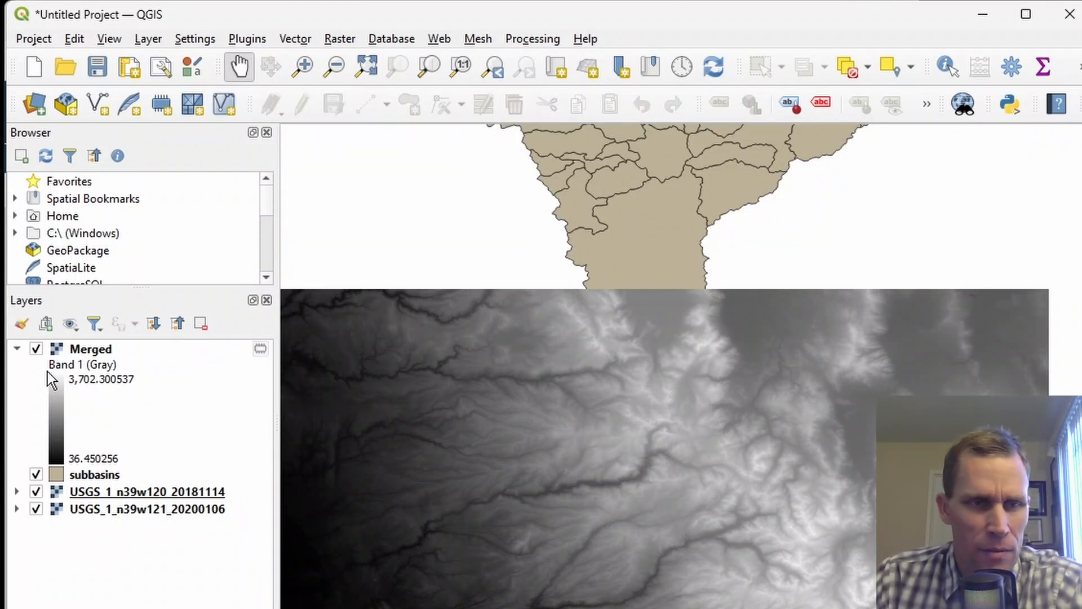
Step: Toggle the Merged raster off and on to compare it with the tiles, collapse its legend, and place subbasins above it
click(36, 349)
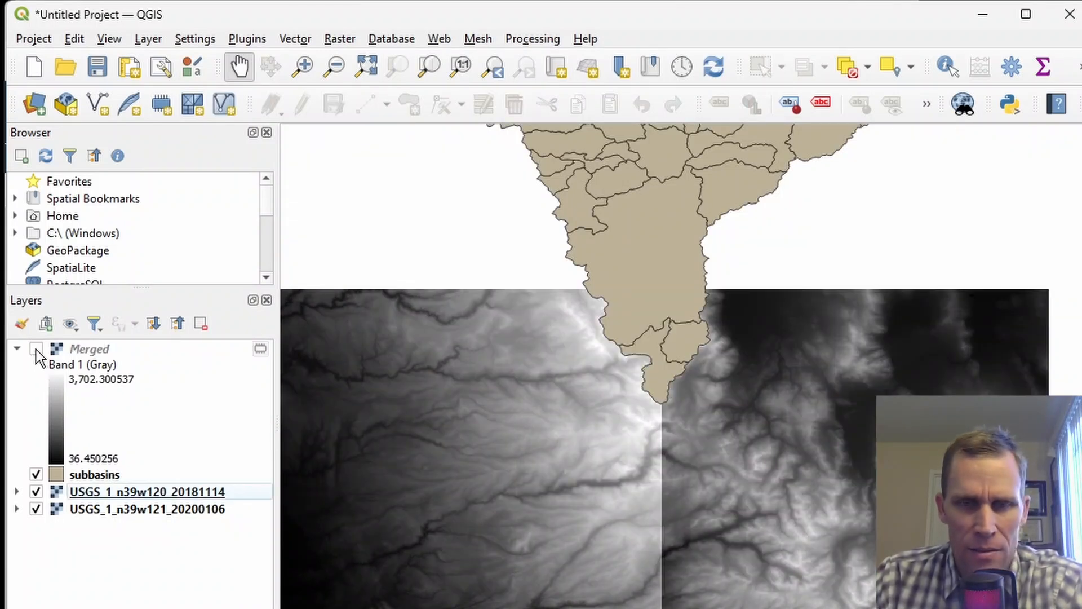
click(36, 350)
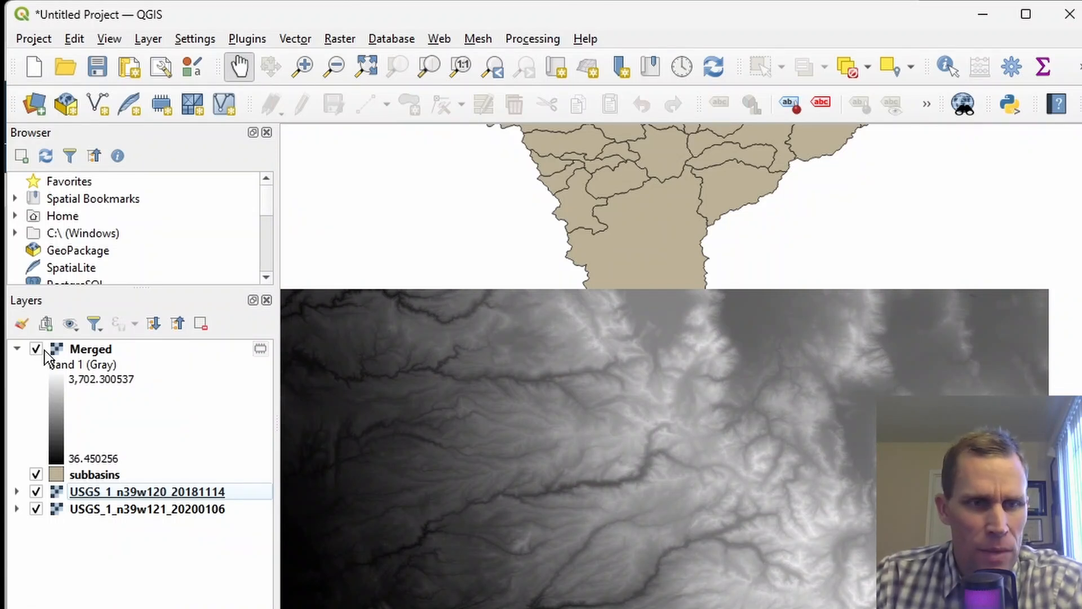
click(17, 349)
mouse_move(91, 367)
mouse_down()
mouse_move(120, 340)
mouse_move(96, 354)
mouse_up()
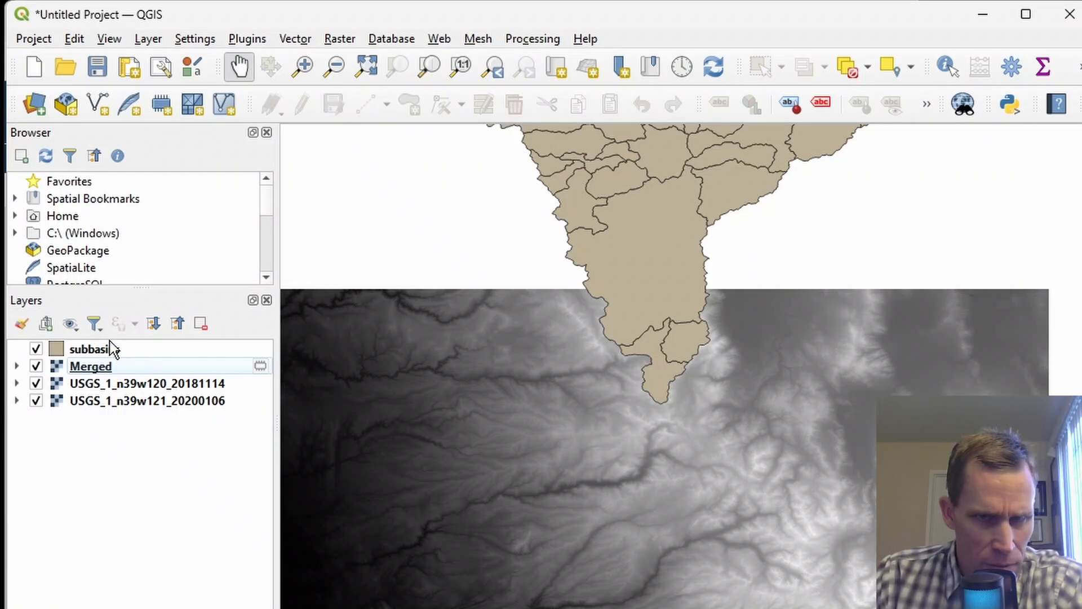
scroll(657, 367, up, 2)
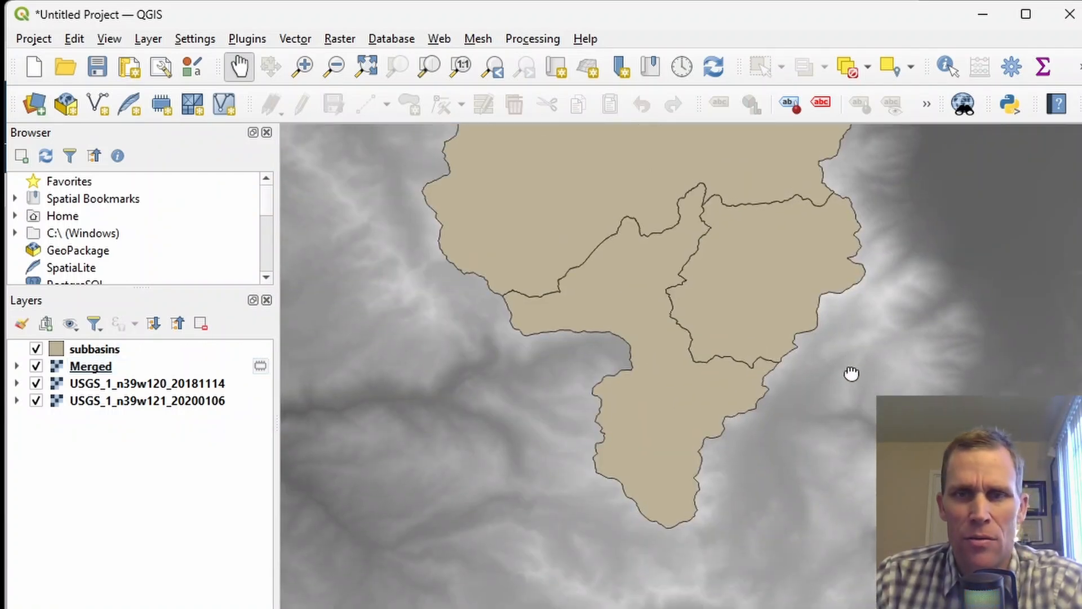
drag(851, 374, 810, 465)
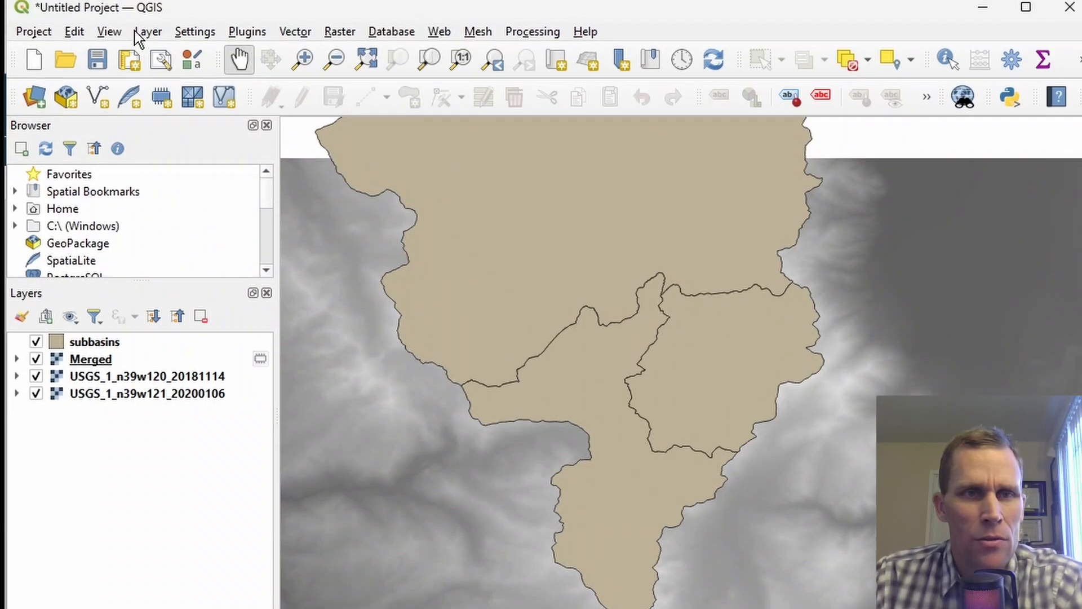
Step: Start a new shapefile layer and set its output file to subbasin_buffer.shp on the Desktop
click(145, 33)
mouse_move(173, 103)
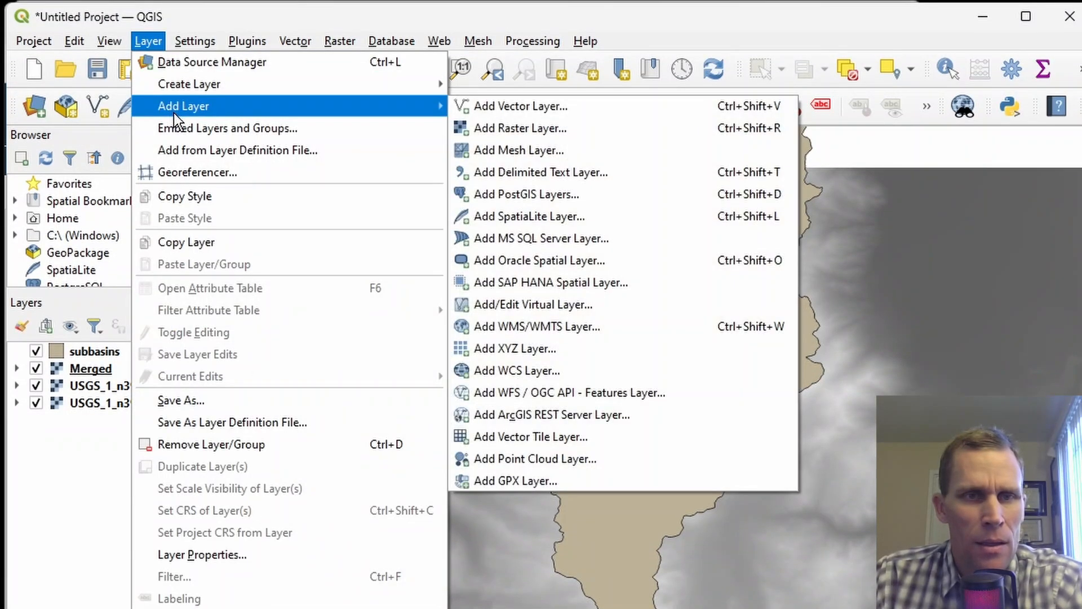
mouse_move(198, 90)
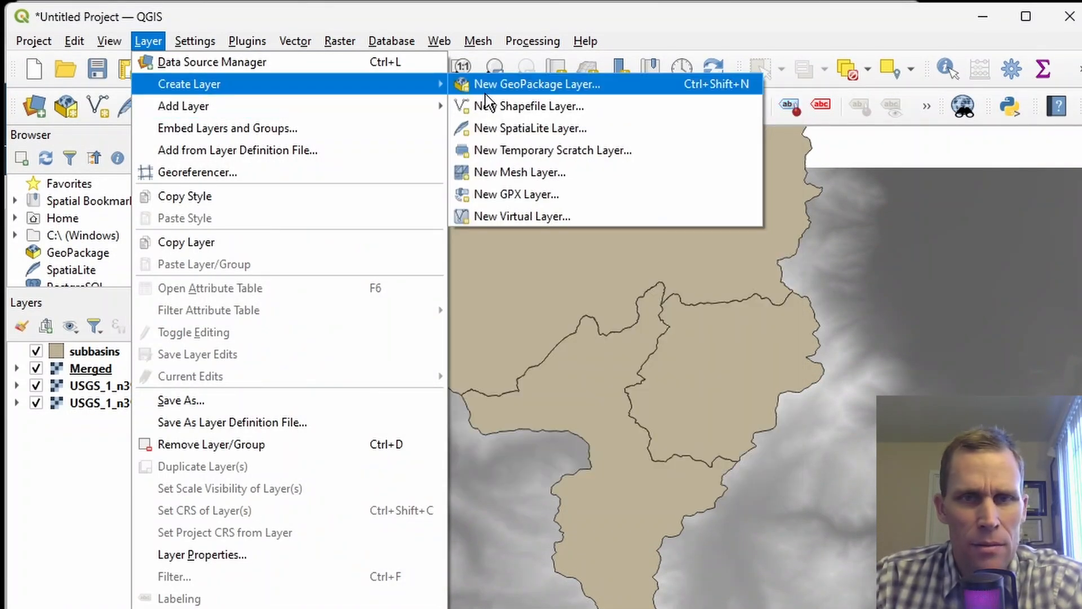
click(536, 109)
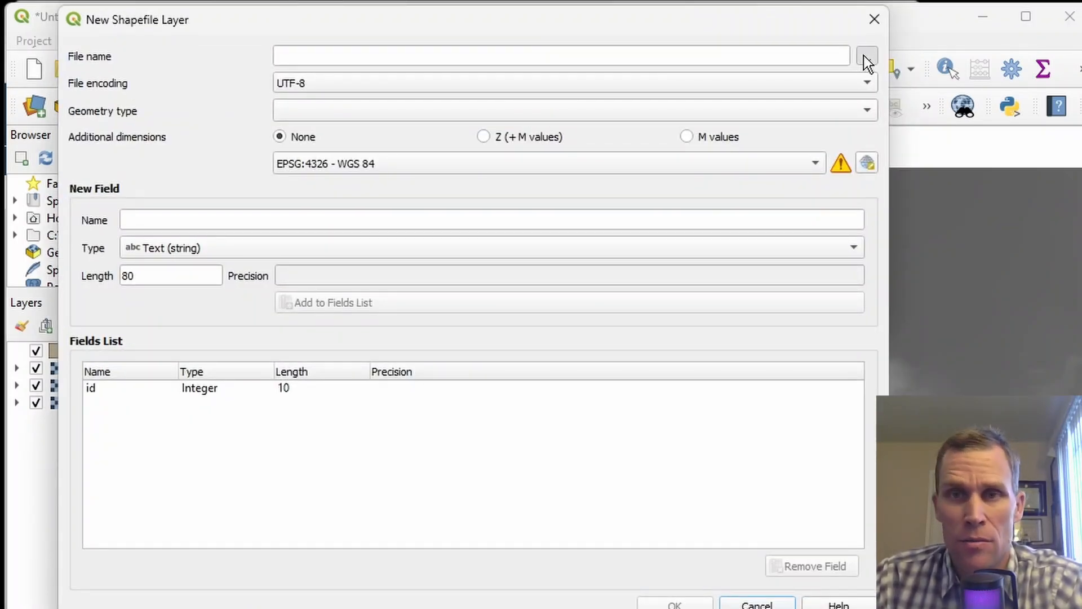
click(866, 55)
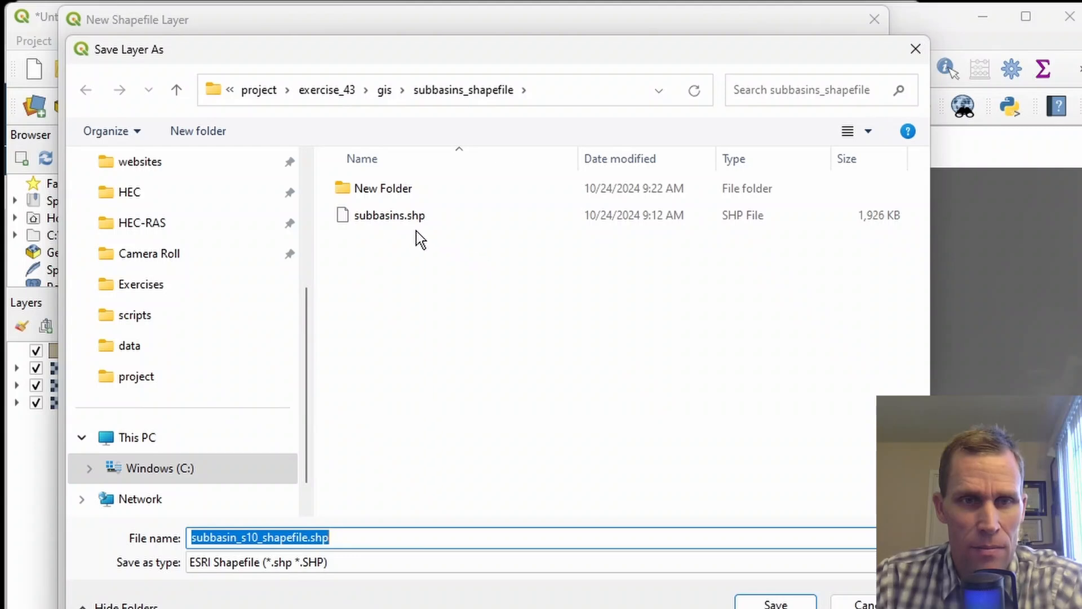
click(384, 90)
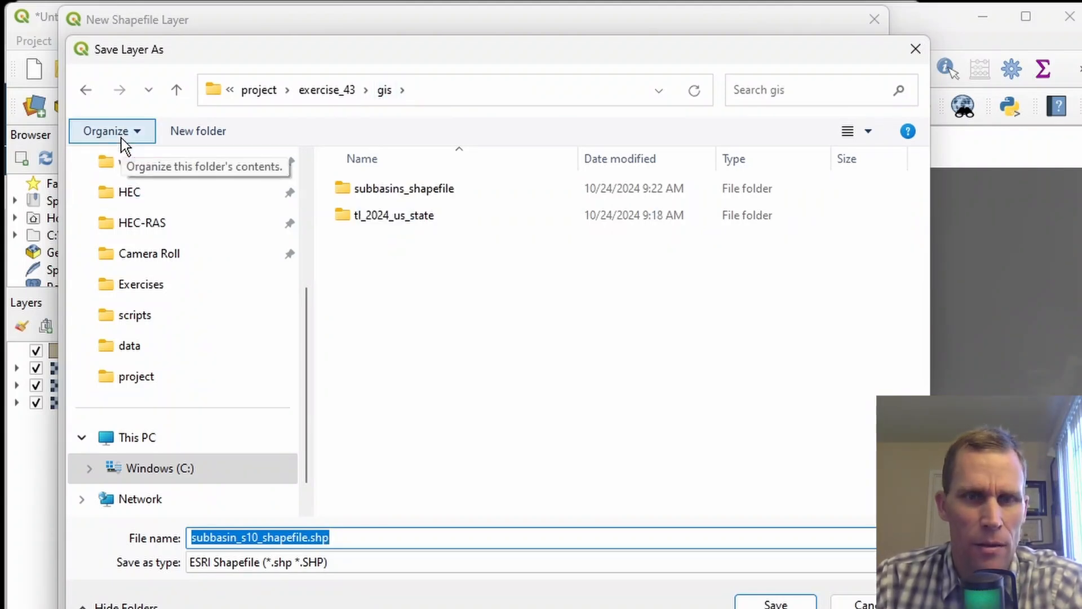
scroll(132, 320, up, 3)
click(135, 293)
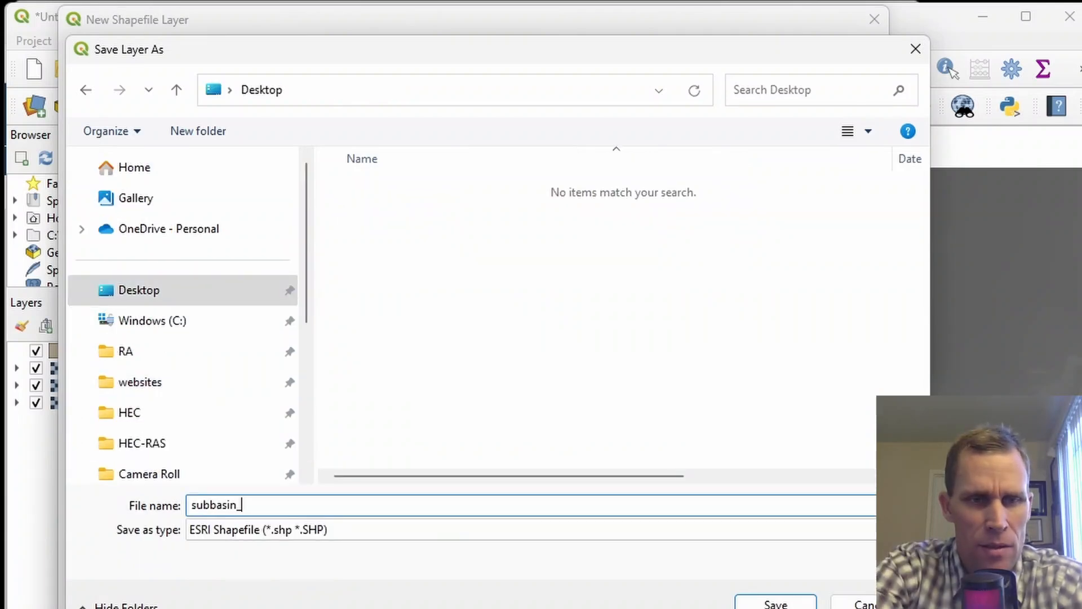
text(buffer)
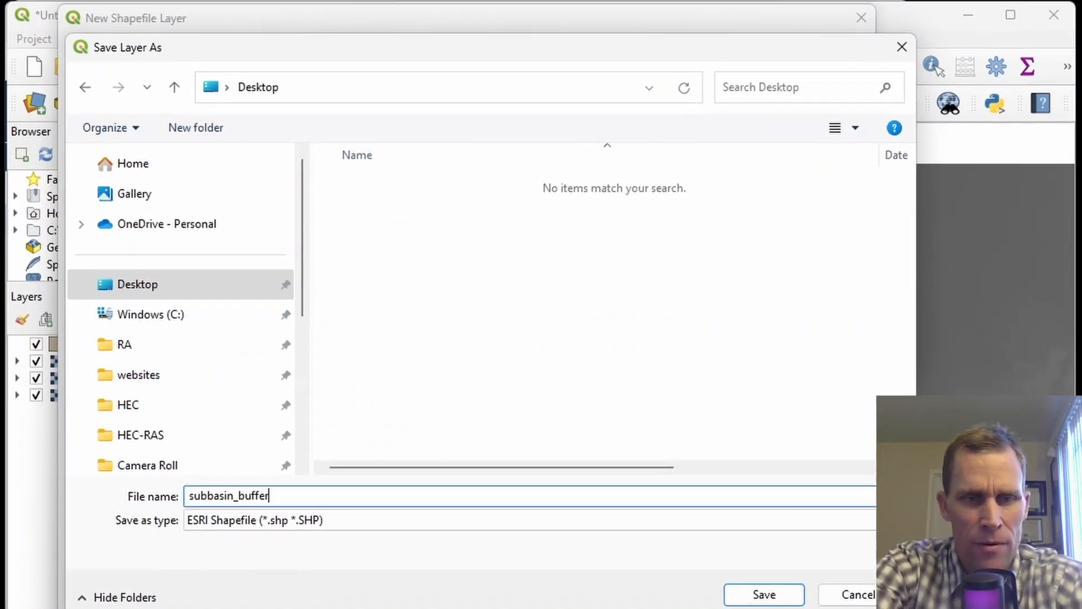
click(763, 604)
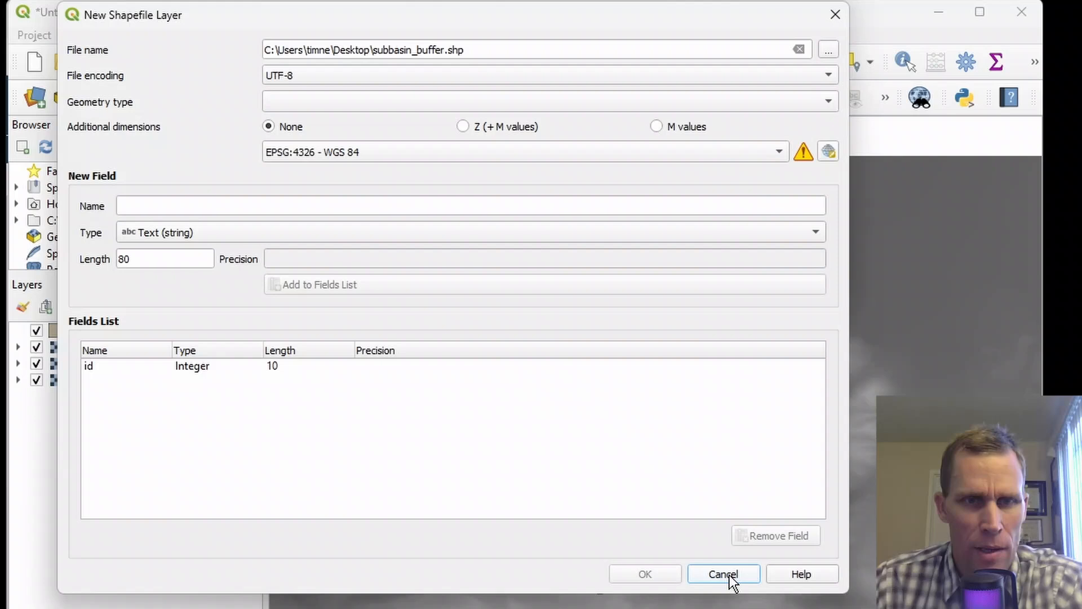
Step: Set the new shapefile's geometry type to Polygon and create the subbasin_buffer layer
click(349, 103)
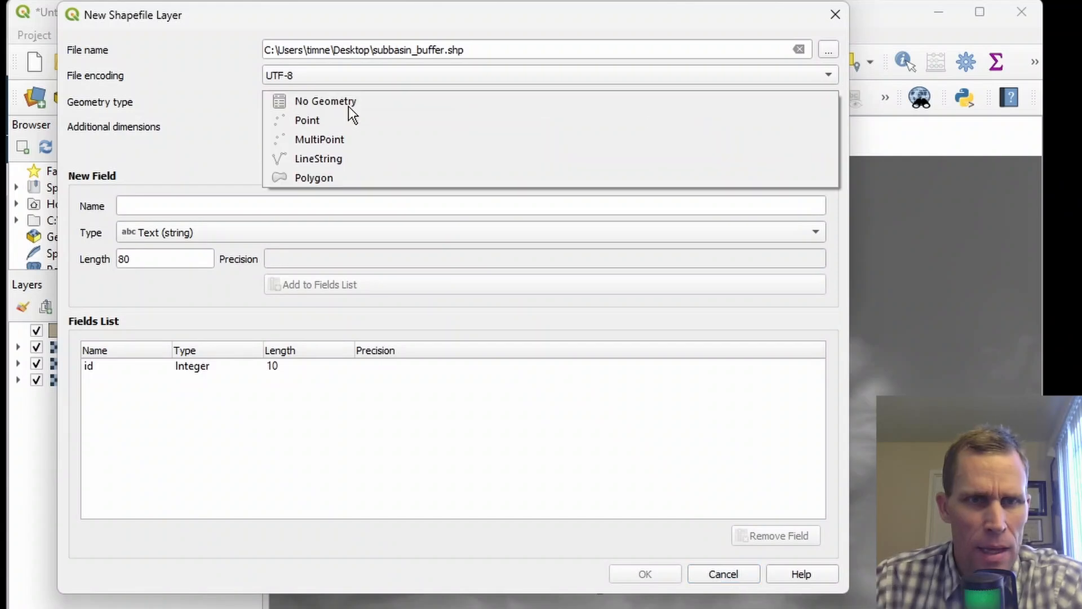
click(333, 180)
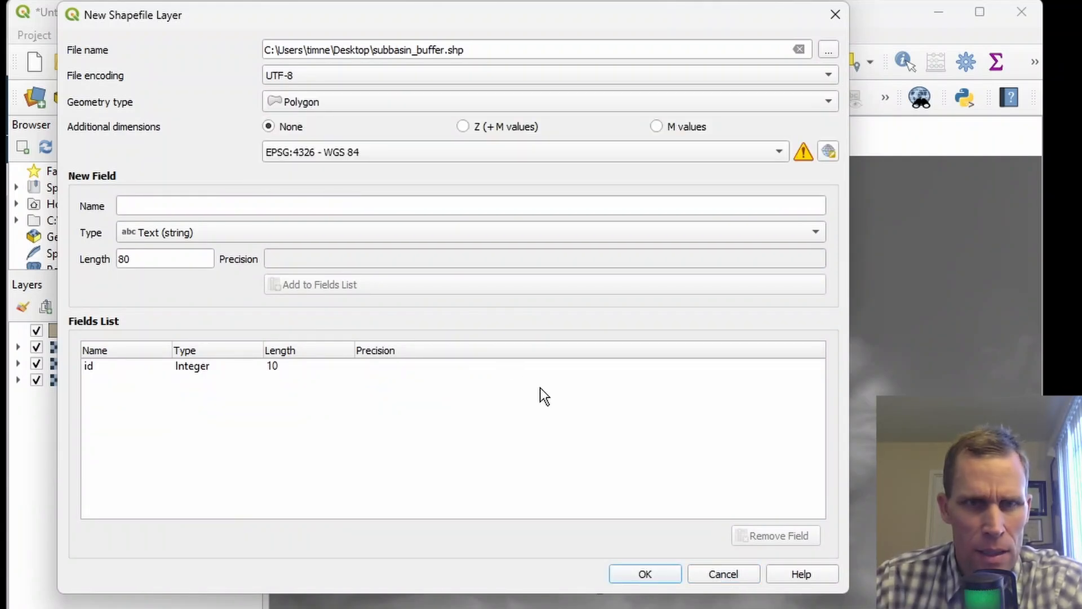
click(652, 575)
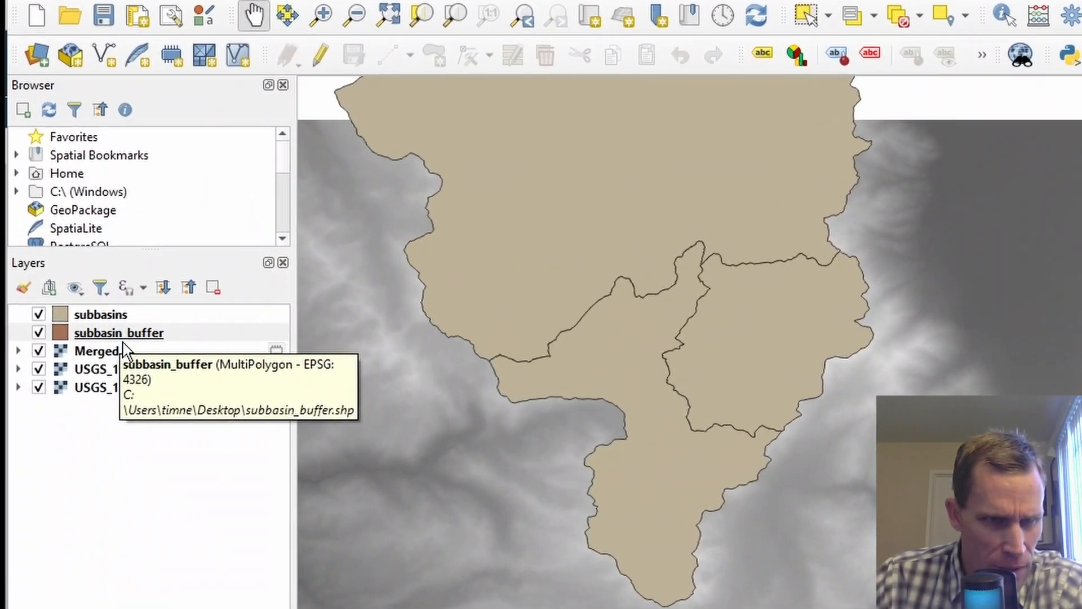
Step: Make subbasin_buffer editable and sketch a polygon around the southernmost subbasin, leaving a margin outside its boundary
click(99, 336)
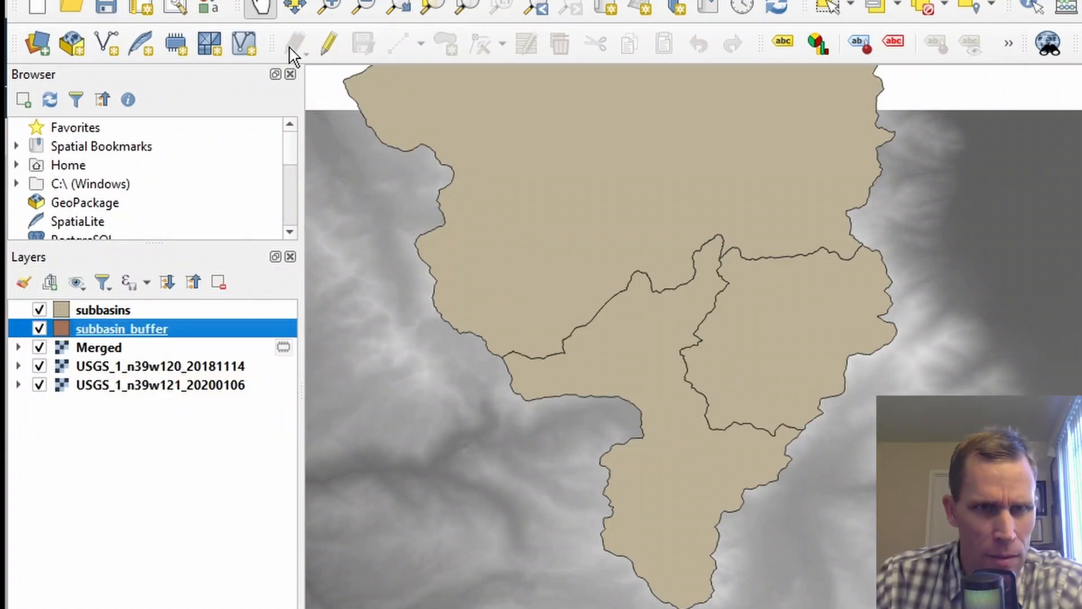
click(327, 42)
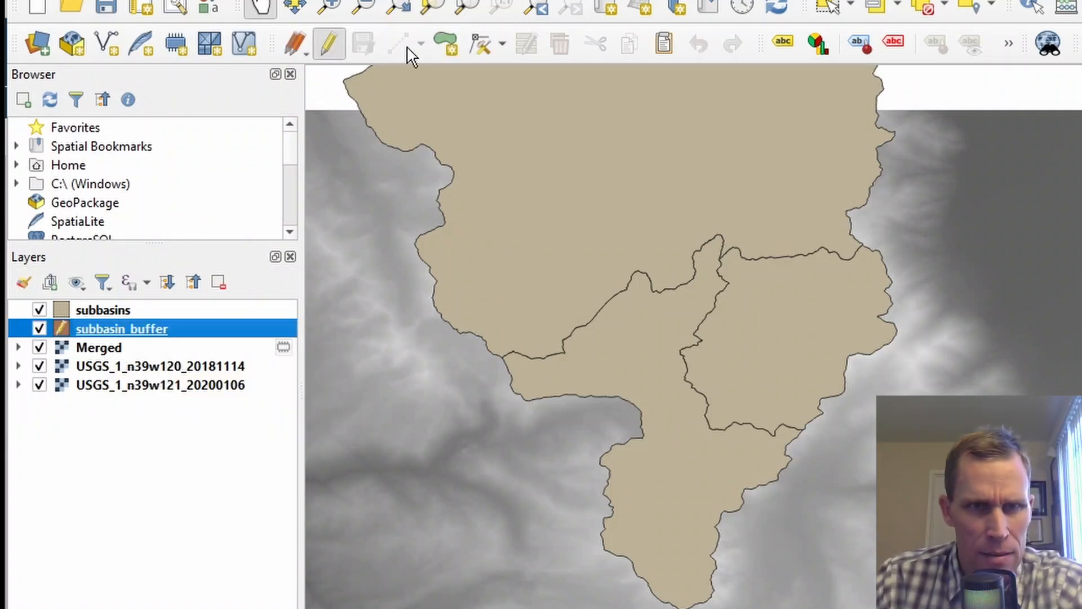
click(446, 39)
click(491, 365)
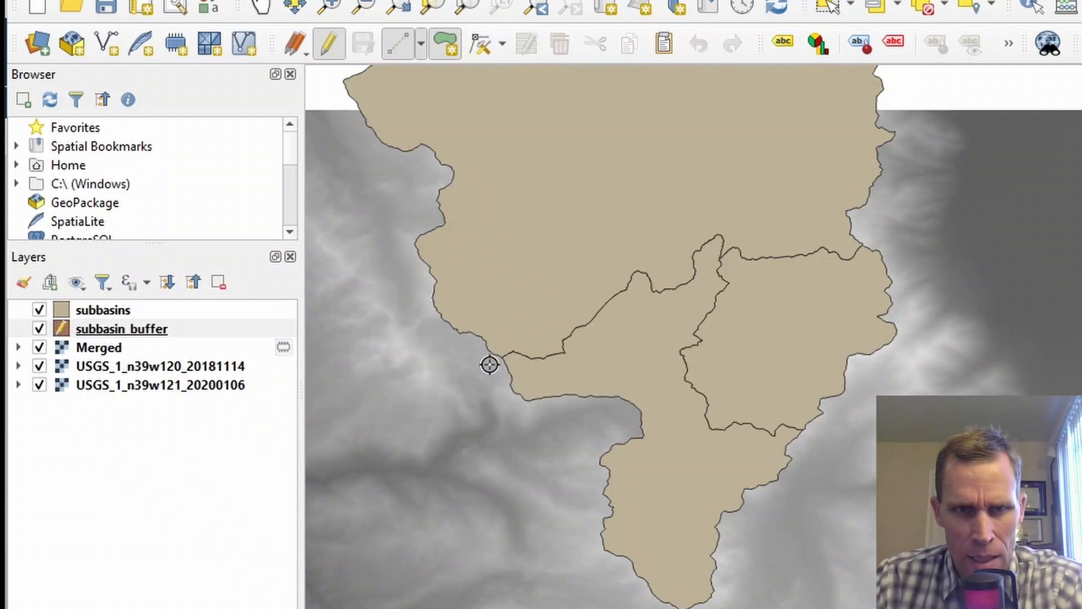
click(513, 411)
click(608, 416)
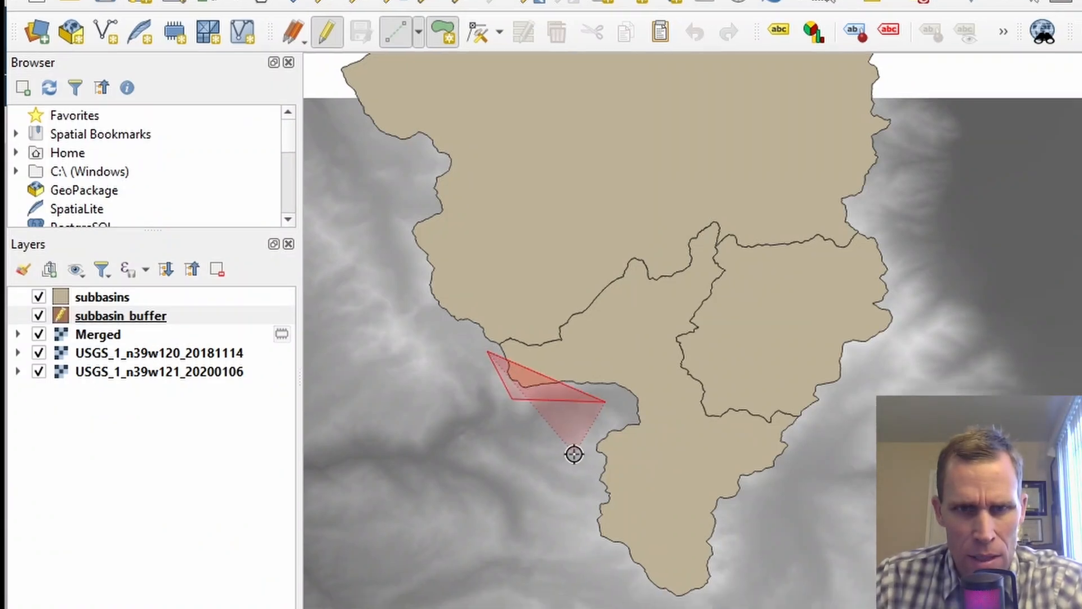
click(576, 464)
click(578, 514)
click(642, 569)
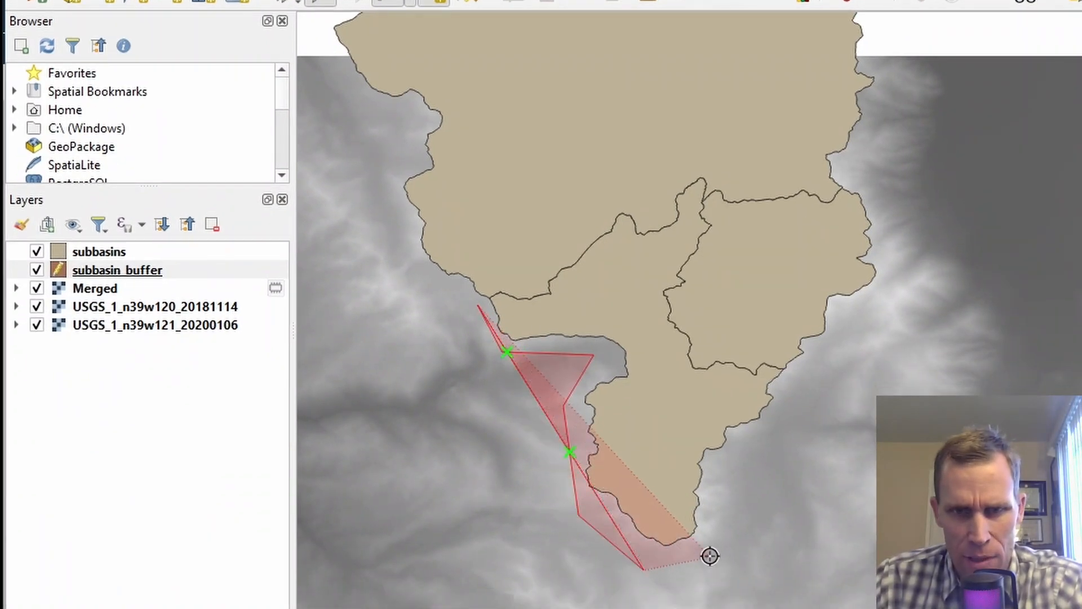
click(716, 546)
click(738, 464)
click(817, 364)
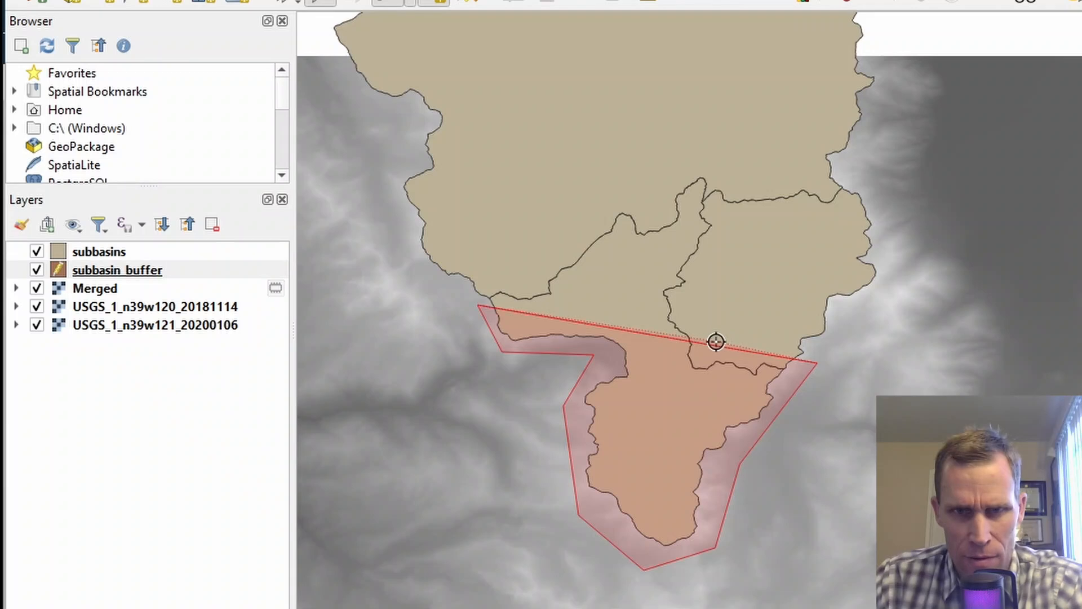
click(716, 342)
click(709, 299)
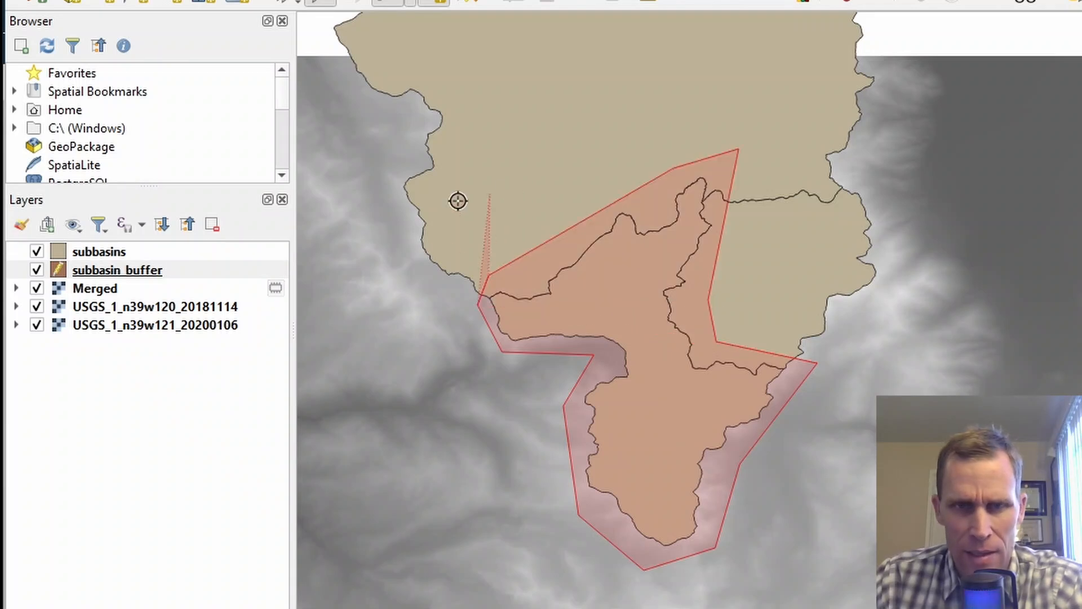
Step: Finish the buffer polygon and save the feature with id 1
right_click(417, 219)
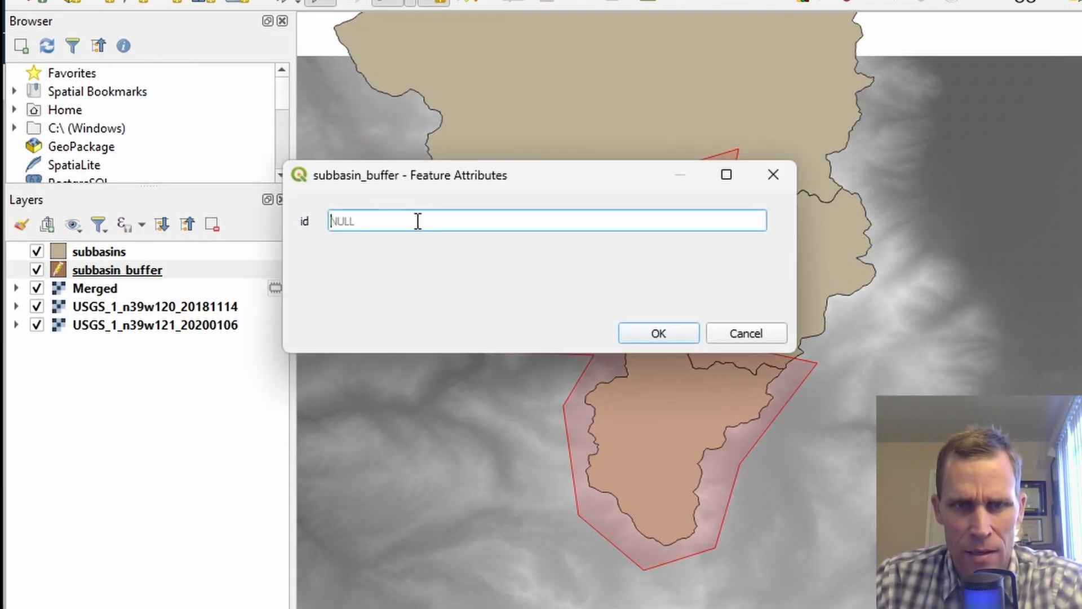
text(1)
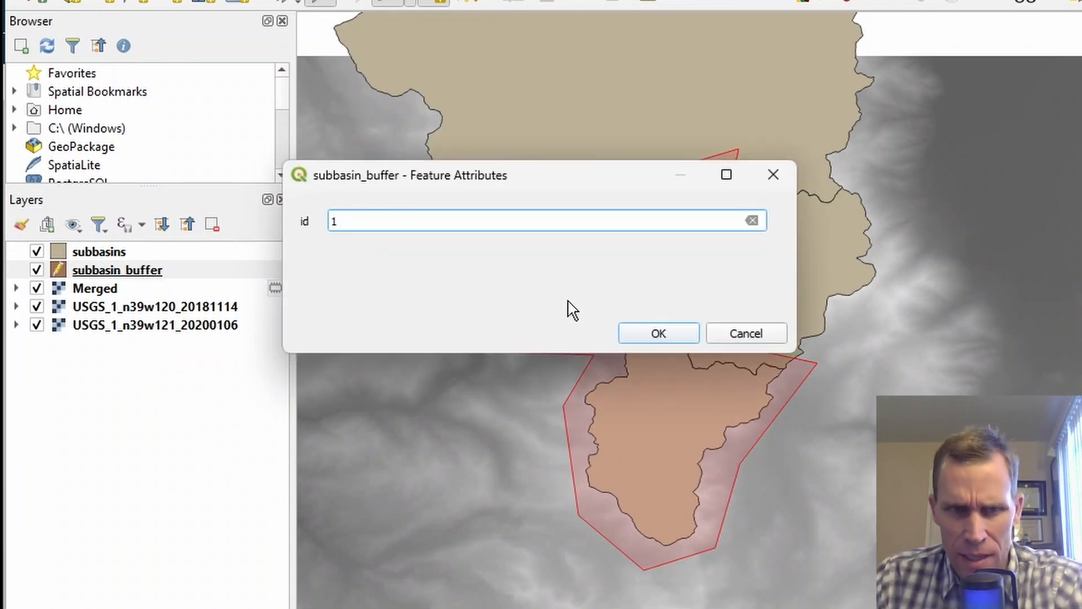
click(650, 337)
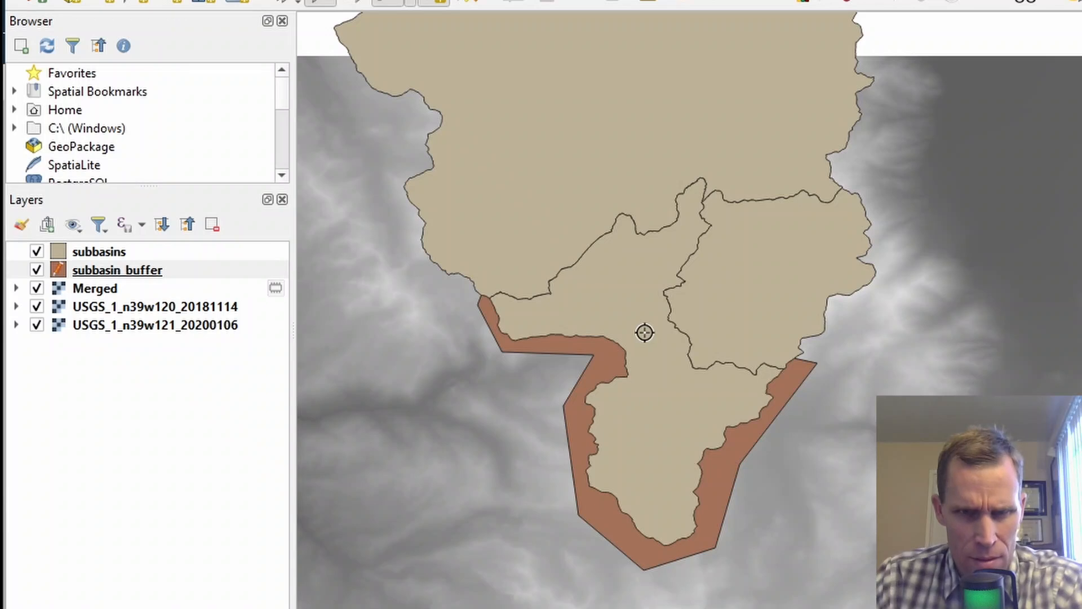
Step: Move the subbasin_buffer layer above subbasins and check the buffer's coverage against the subbasins and DEM
drag(87, 274, 115, 254)
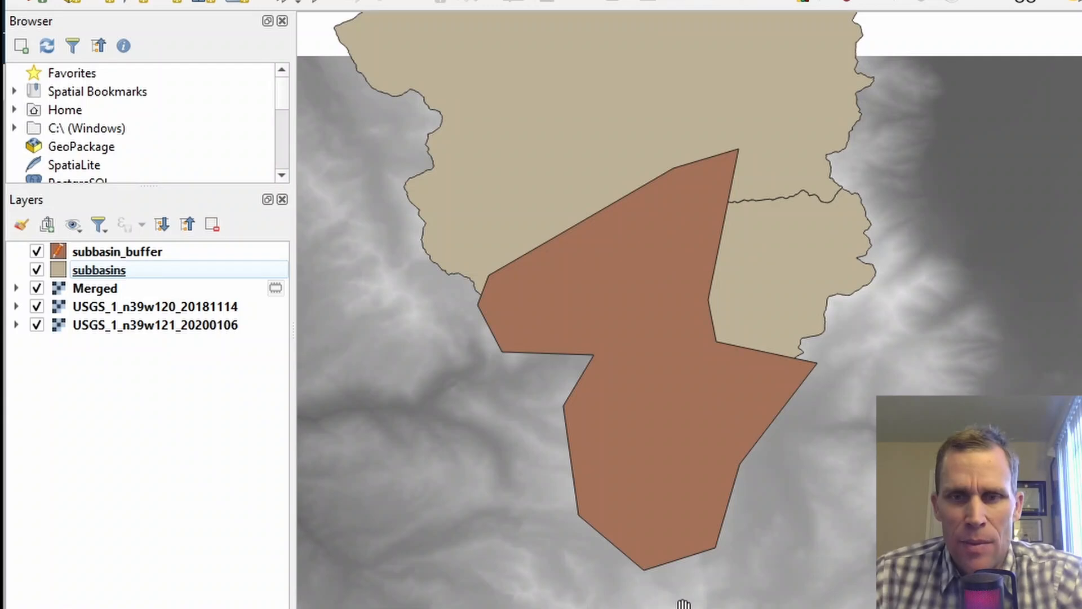
scroll(948, 454, down, 2)
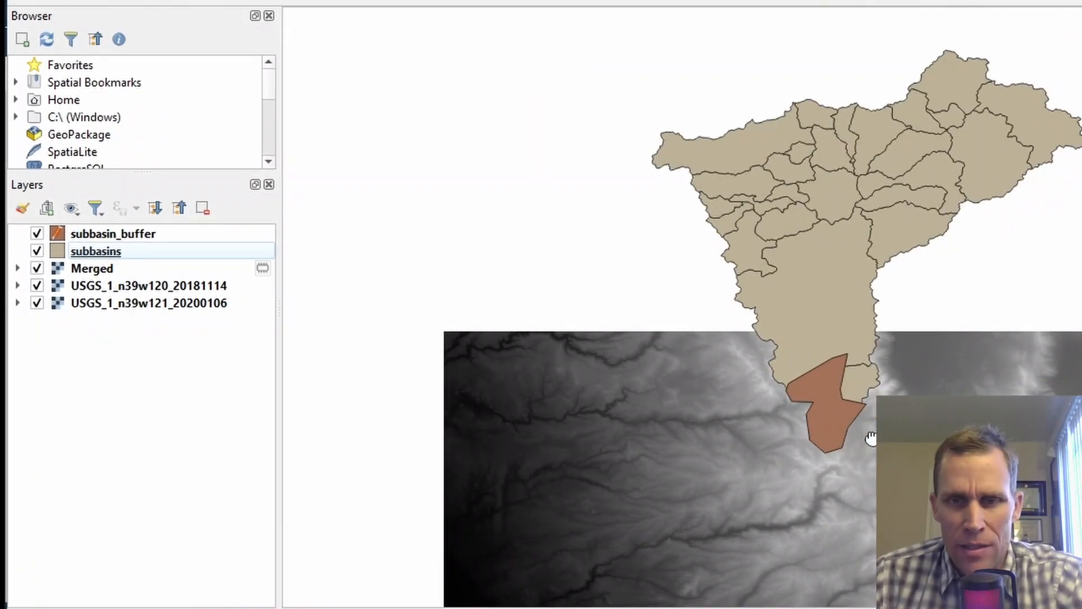
drag(920, 468, 733, 201)
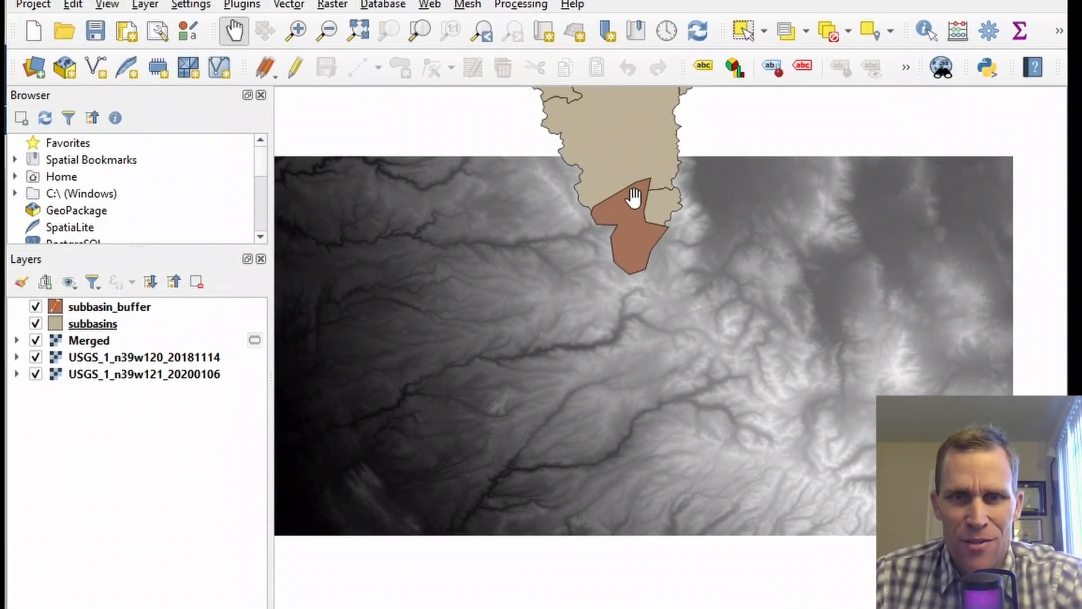
scroll(634, 197, up, 3)
scroll(624, 197, down, 1)
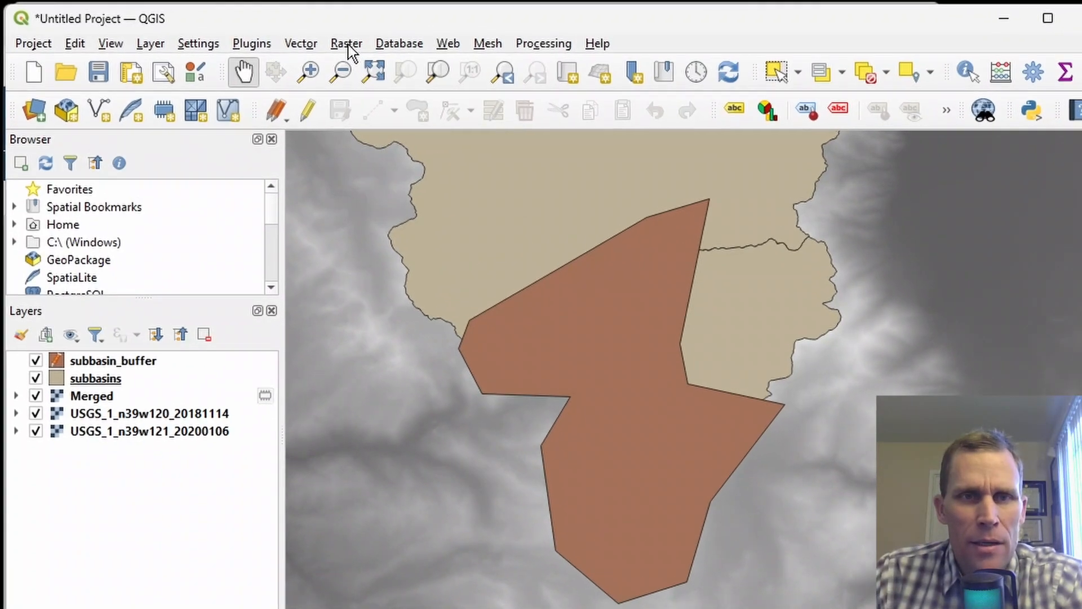
Step: Set up Clip Raster by Mask Layer with the Merged raster as input and subbasin_buffer as the mask layer
click(348, 45)
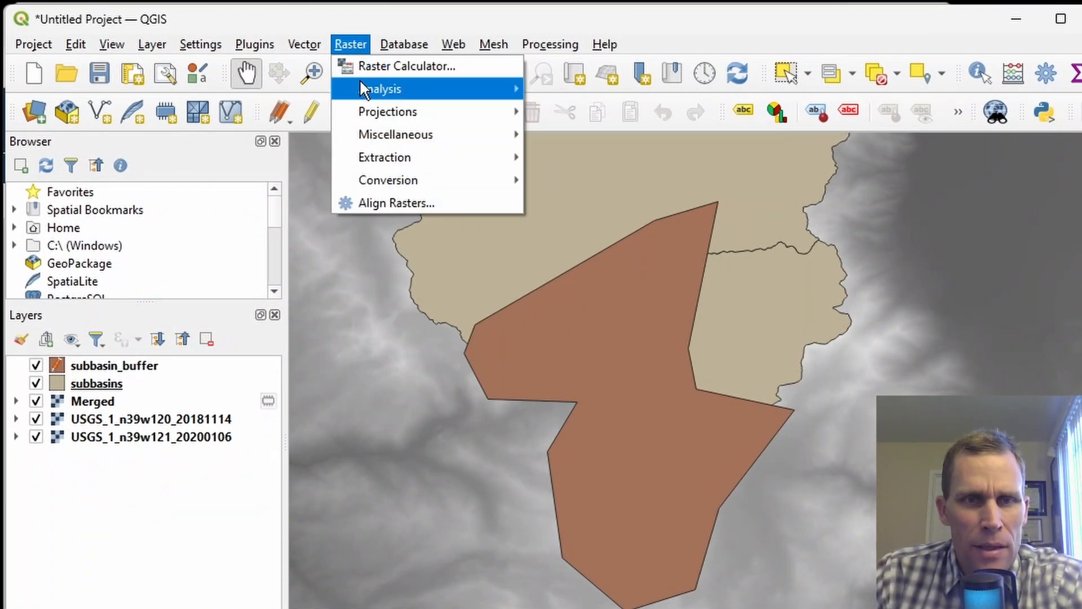
mouse_move(405, 159)
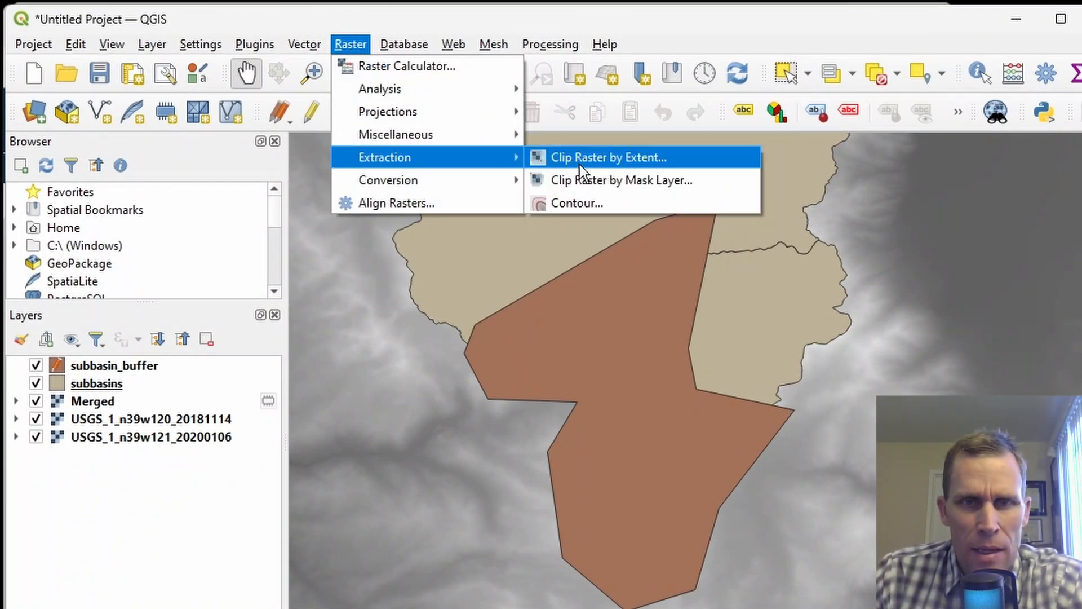
click(606, 193)
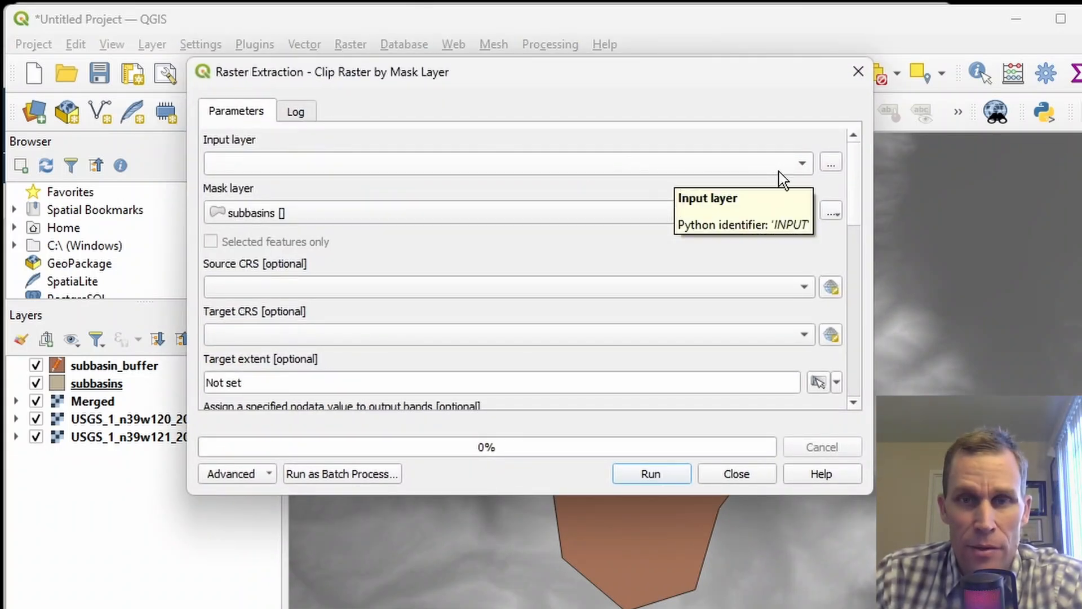
click(800, 170)
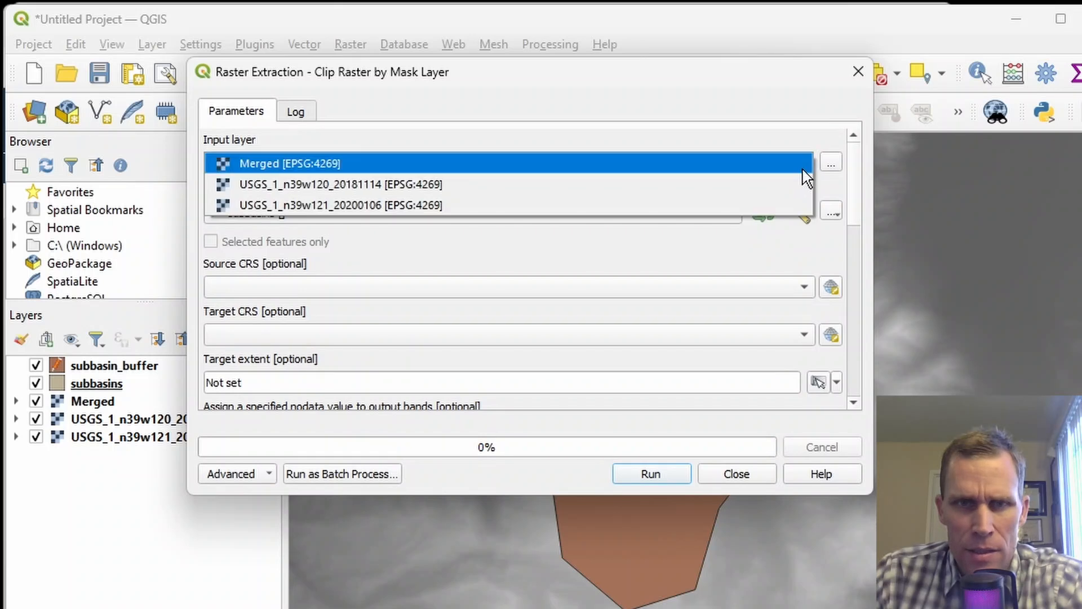
click(319, 164)
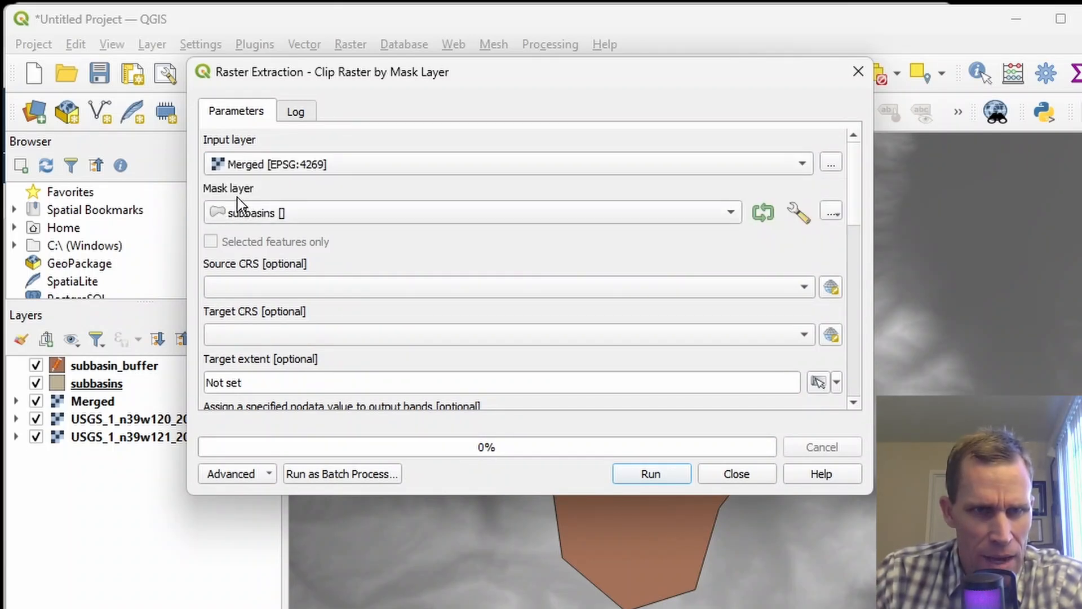
click(316, 214)
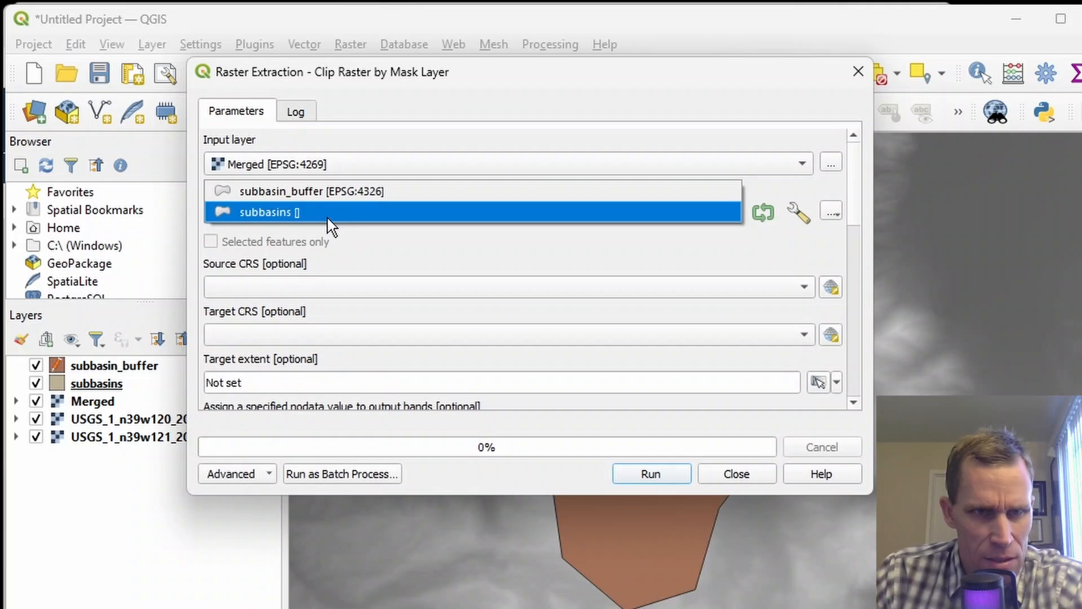
click(341, 194)
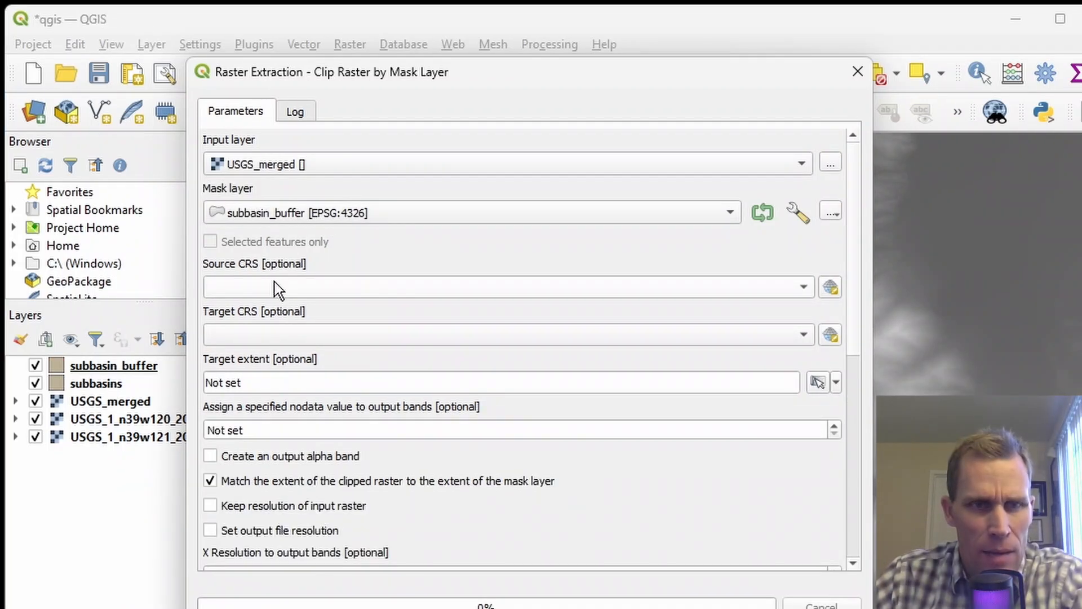
Step: Set the clip's source CRS to EPSG:4326 - WGS 84, run it to a temporary raster, and close the tool
click(275, 282)
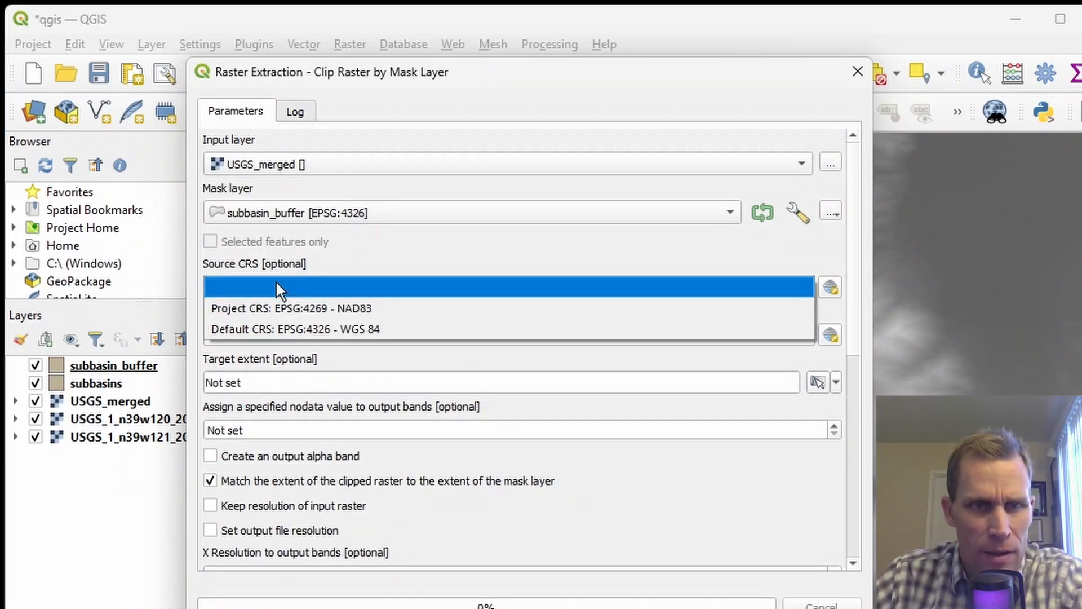
click(333, 329)
click(650, 579)
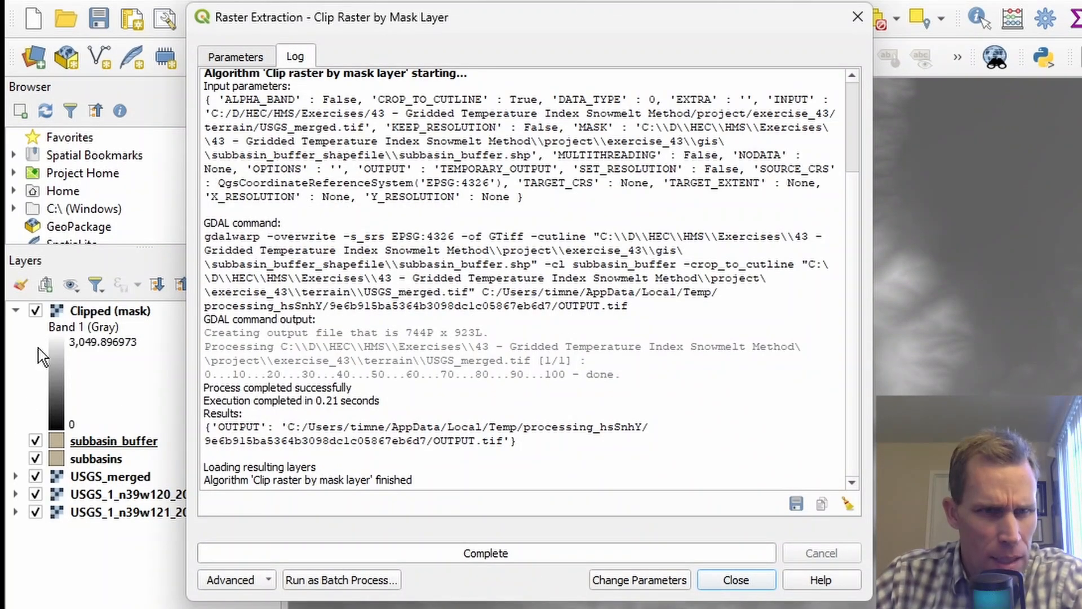
click(729, 580)
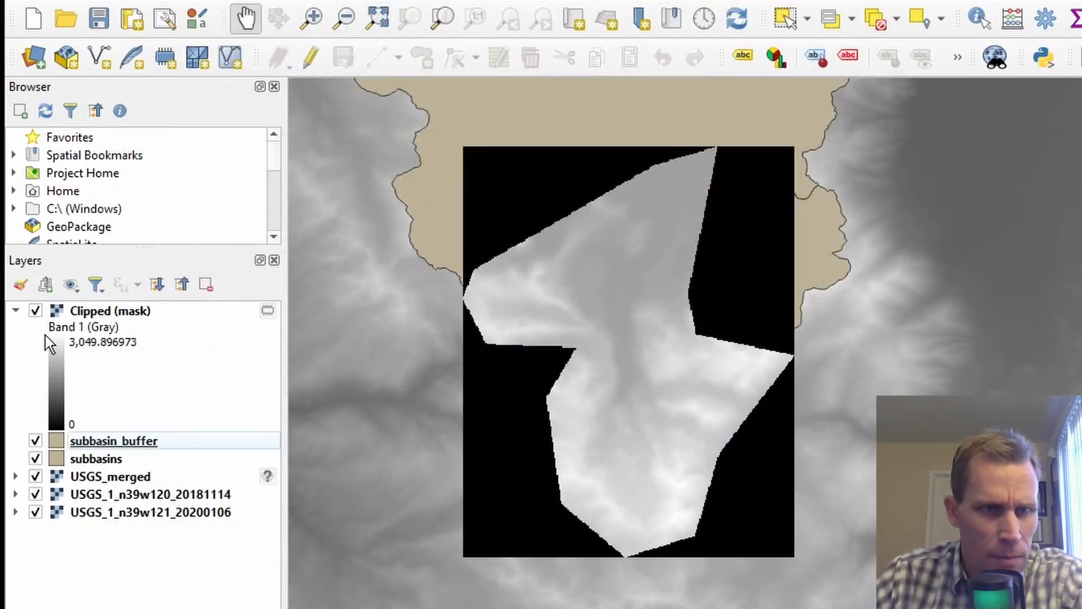
Step: Hide subbasin_buffer, subbasins, USGS_merged and both USGS tile layers so only the clipped raster is displayed
click(35, 440)
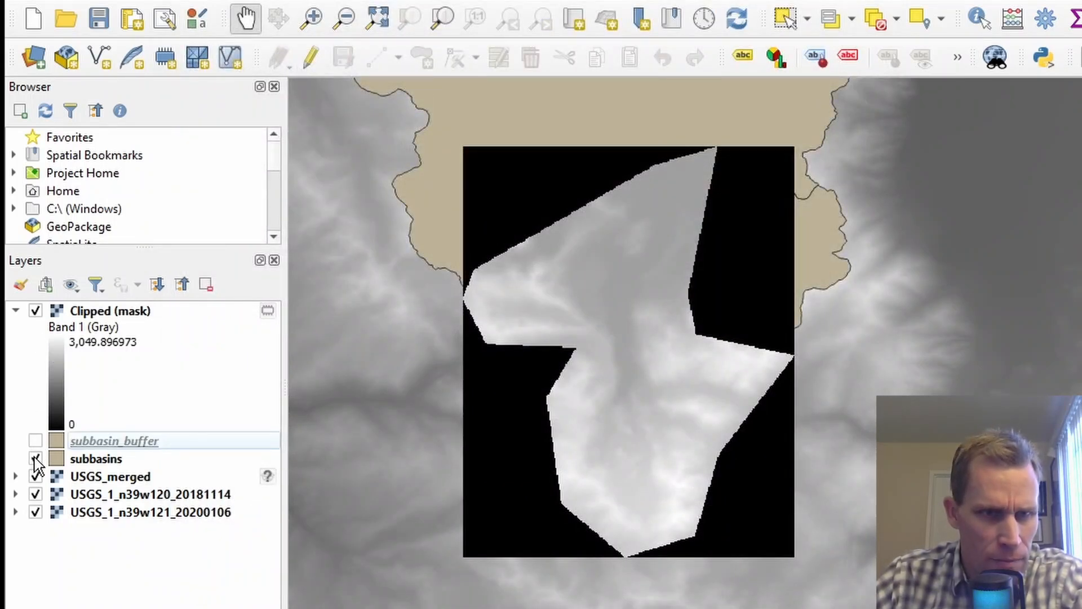
click(35, 459)
click(35, 477)
click(35, 494)
click(35, 512)
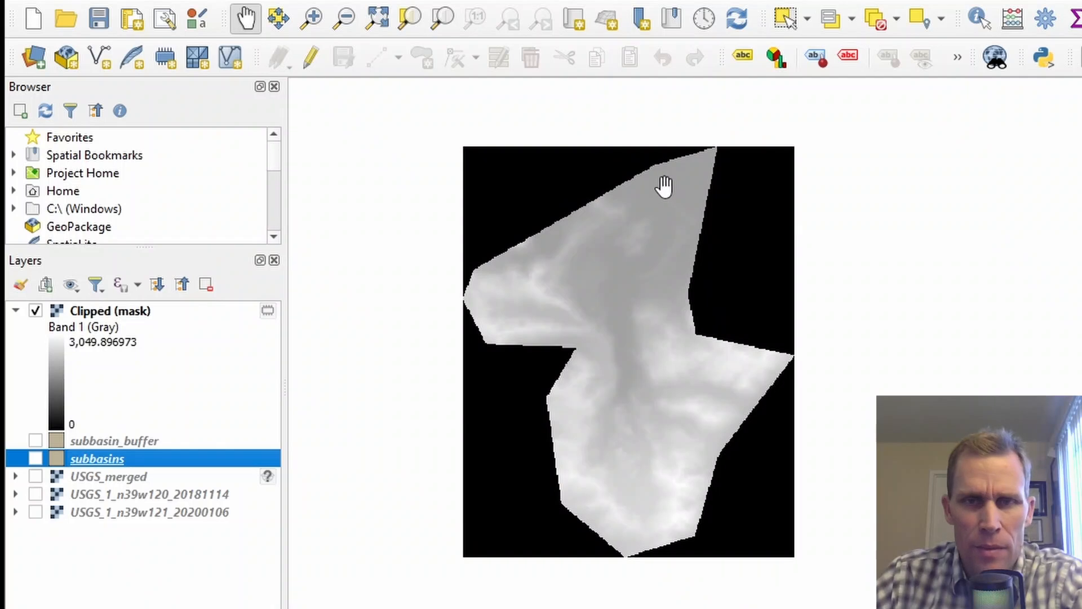
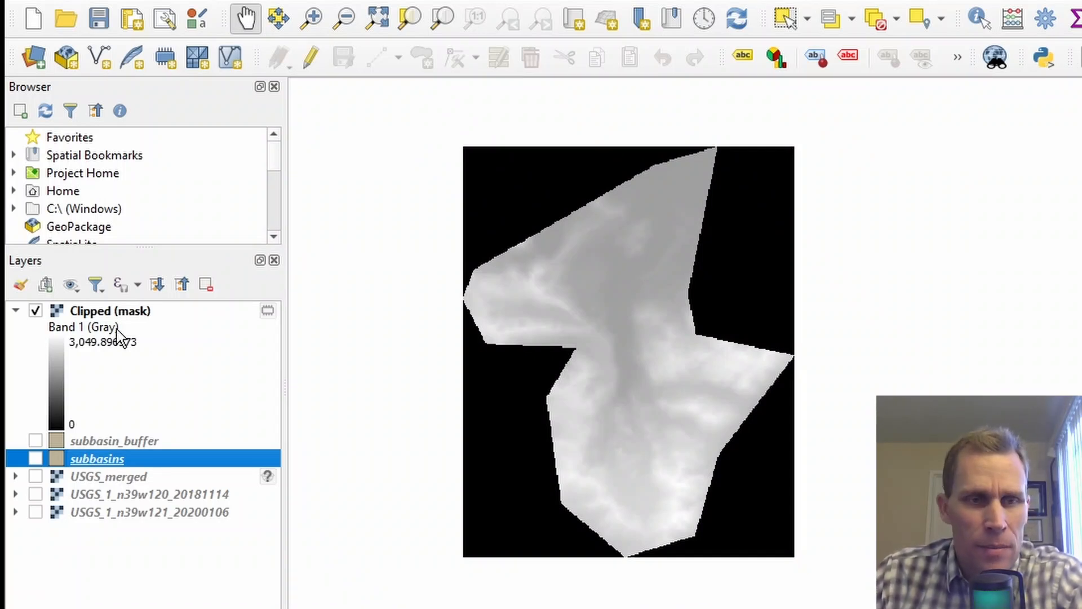
Step: Export the Clipped (mask) raster as the GeoTIFF USGS_merged_cropped in the exercise_43 terrain folder and save the QGIS project
right_click(90, 319)
mouse_move(160, 506)
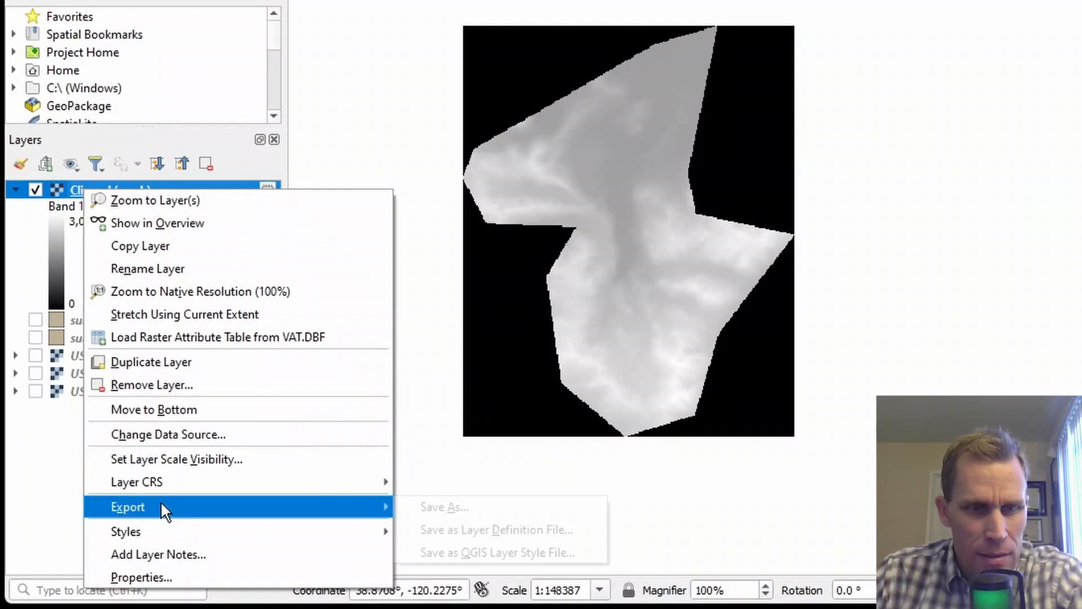
click(461, 501)
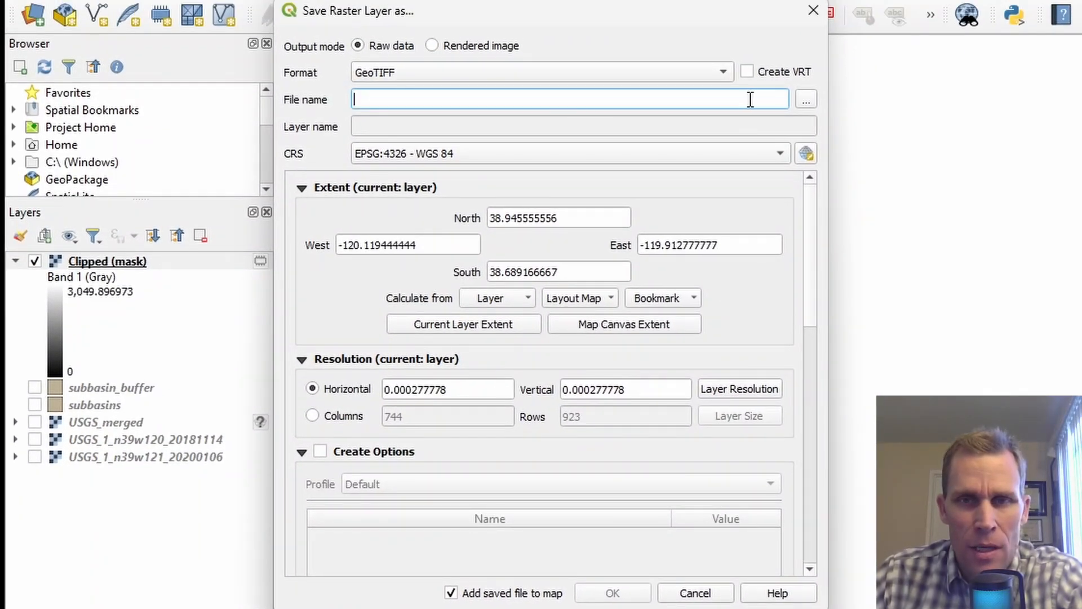
click(807, 100)
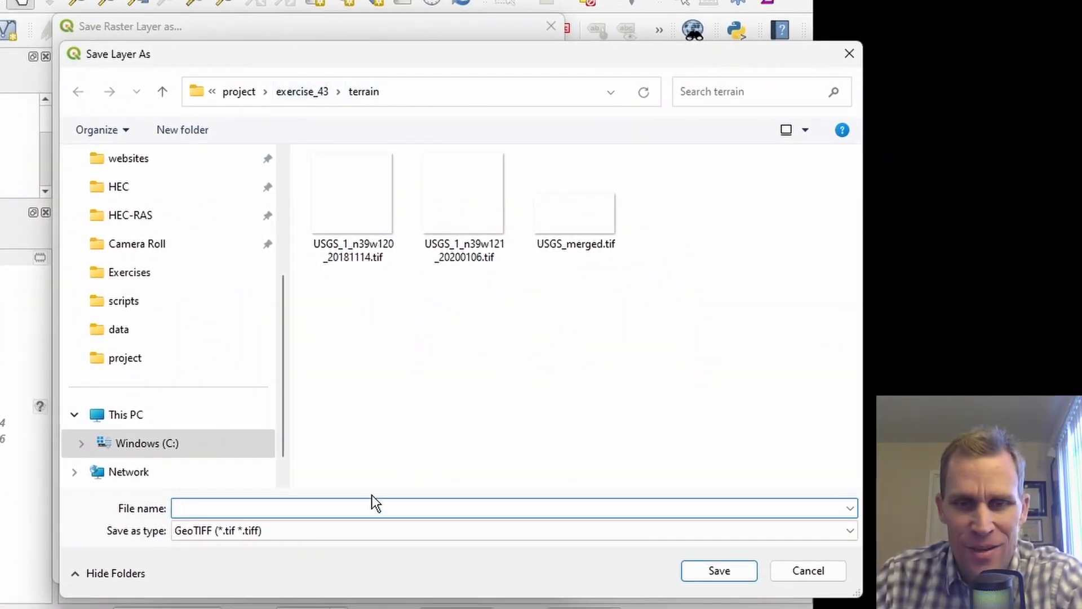
text(U)
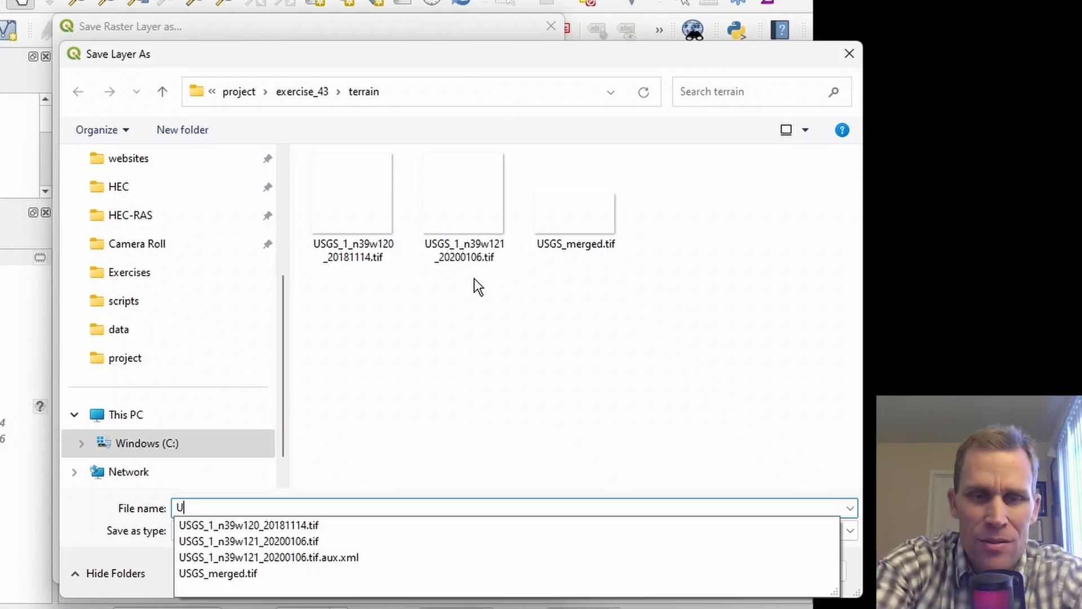
text(SGS_merged)
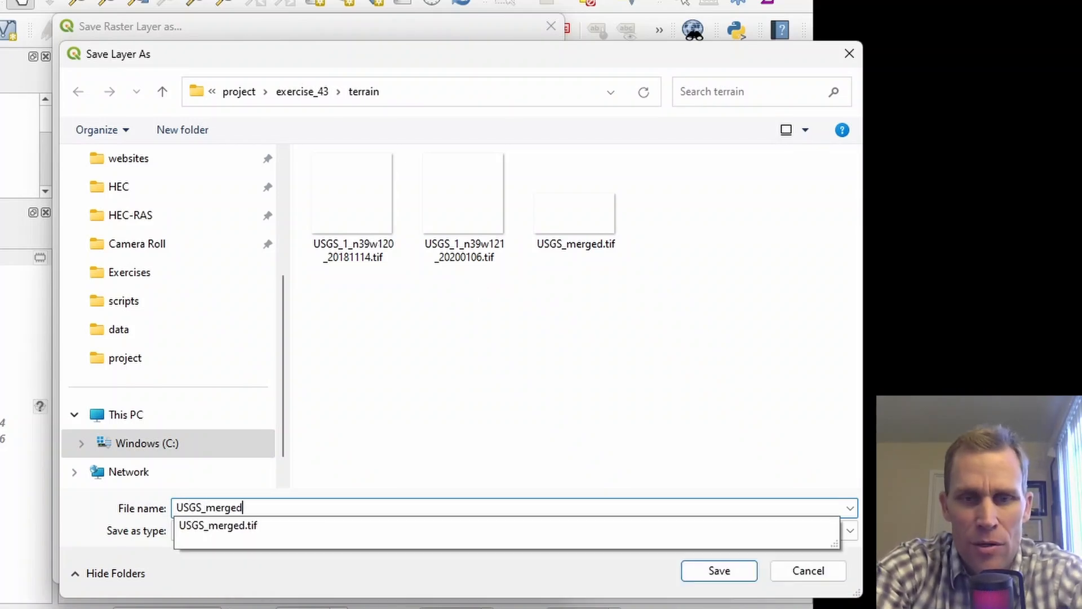
text(_cropped)
key(Return)
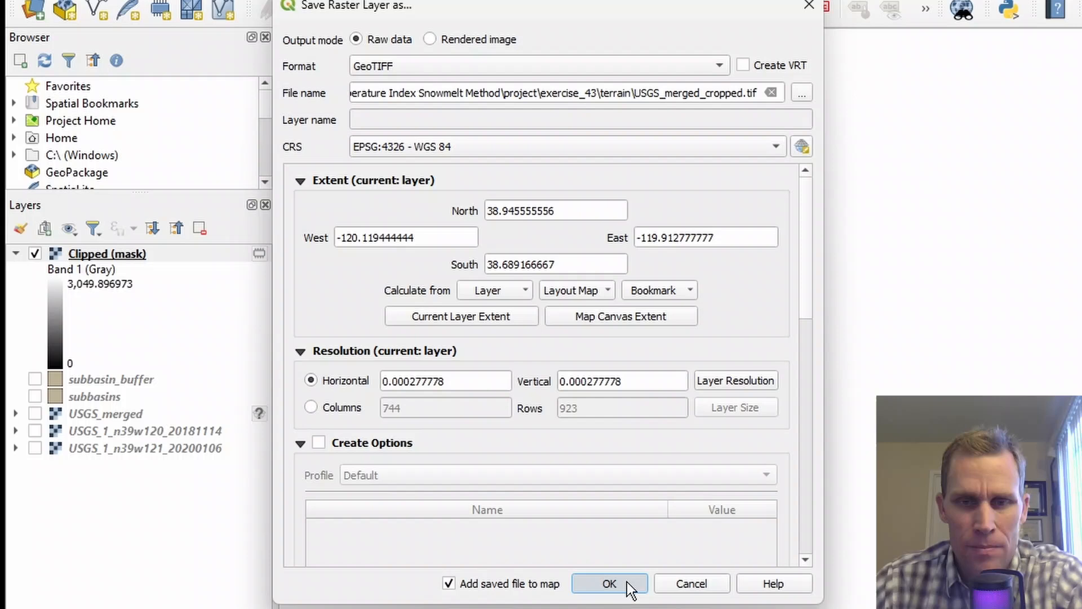
click(455, 571)
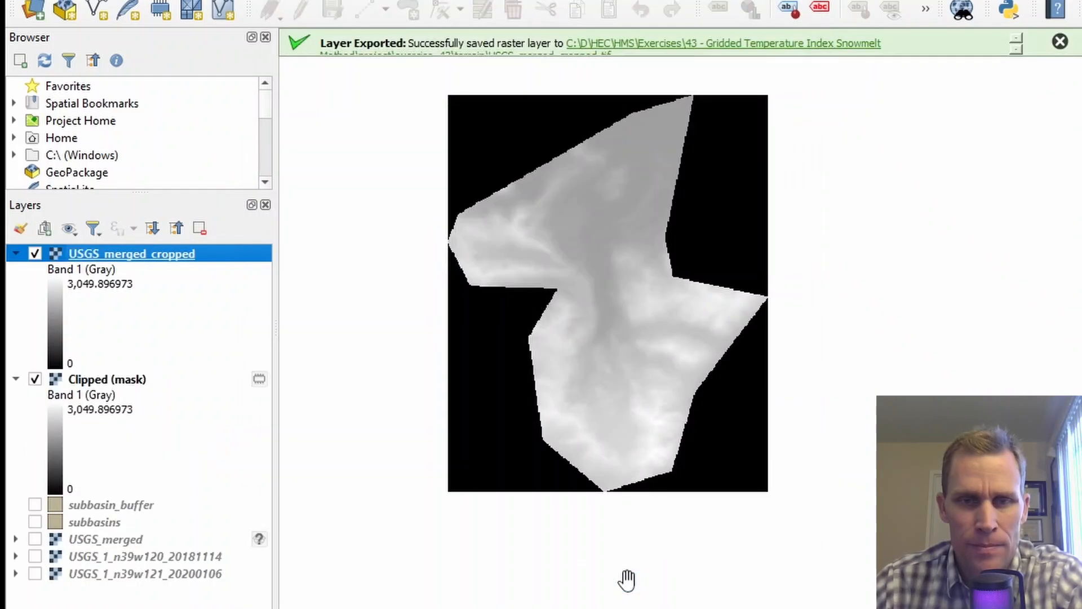
key(ctrl+s)
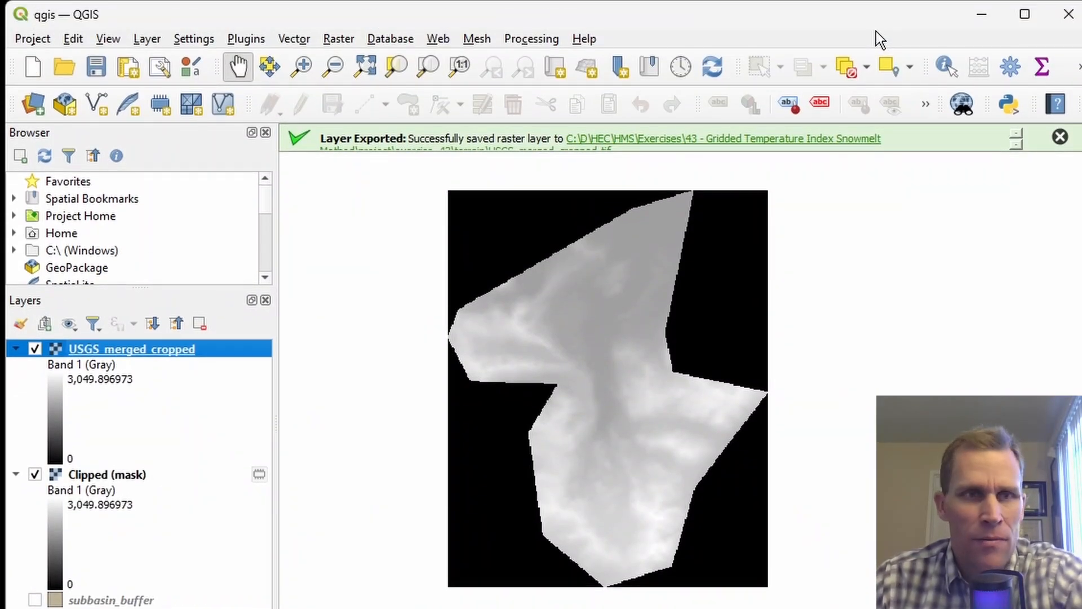
Step: Switch to HEC-HMS and create terrain data Terrain 1 from terrain\USGS_merged_cropped.tif with vertical units in meters
key(alt+Tab)
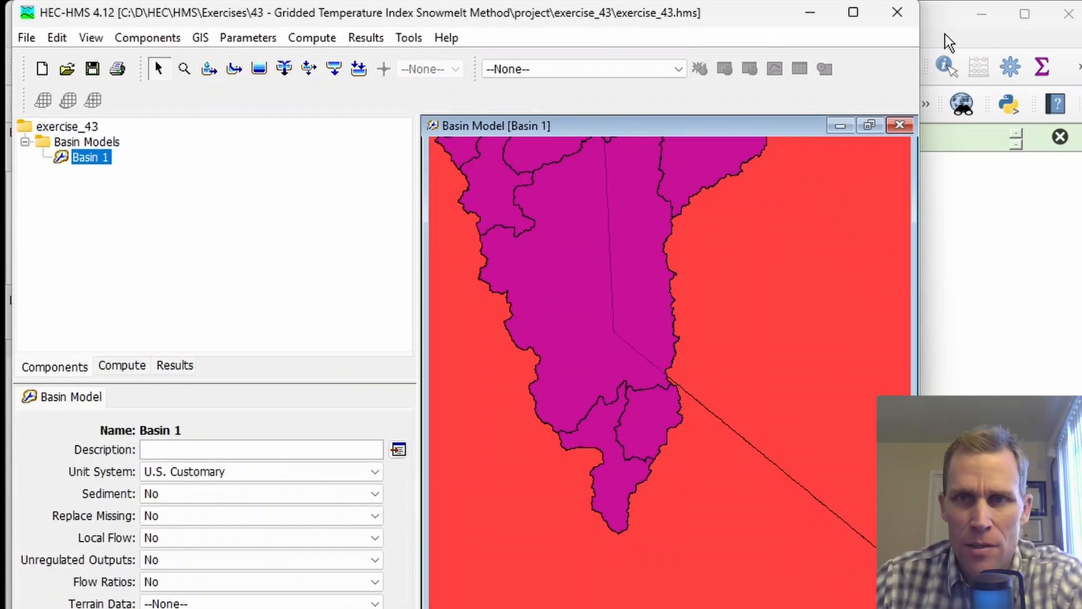
click(142, 37)
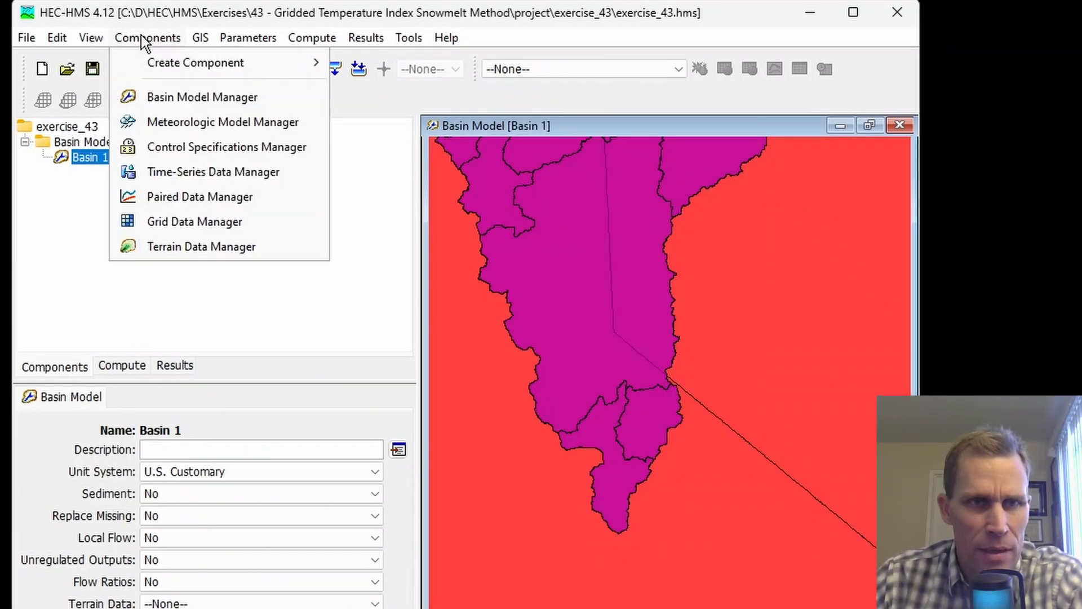
click(168, 247)
click(428, 216)
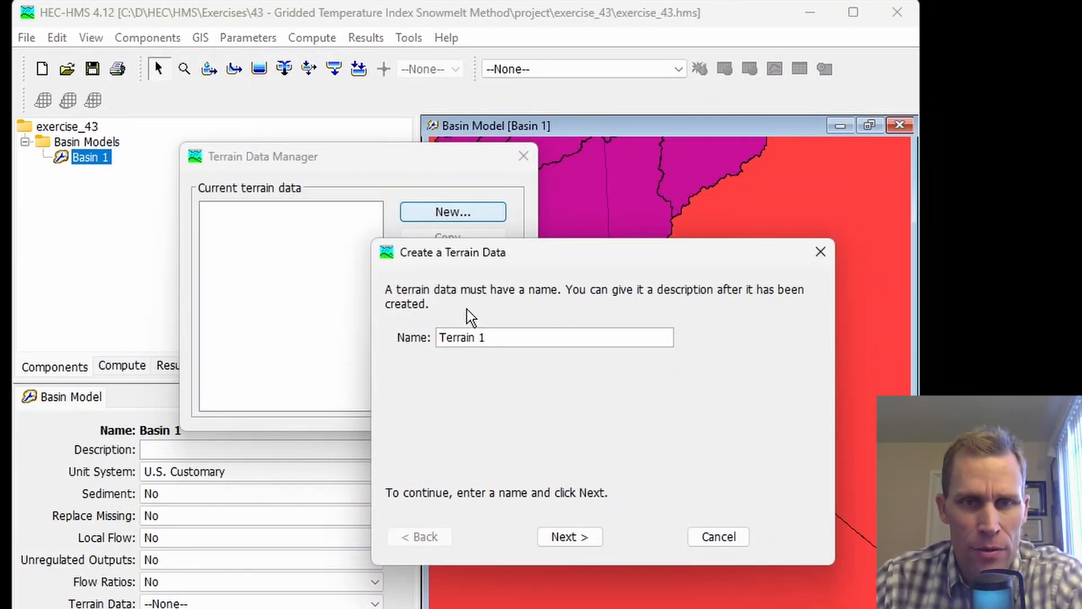
click(554, 530)
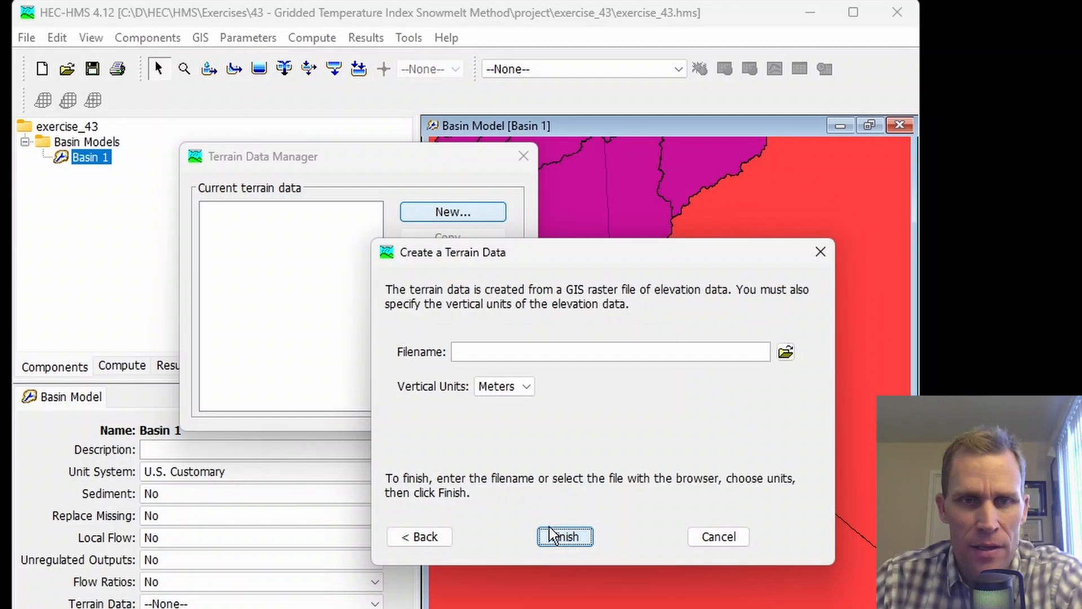
click(785, 352)
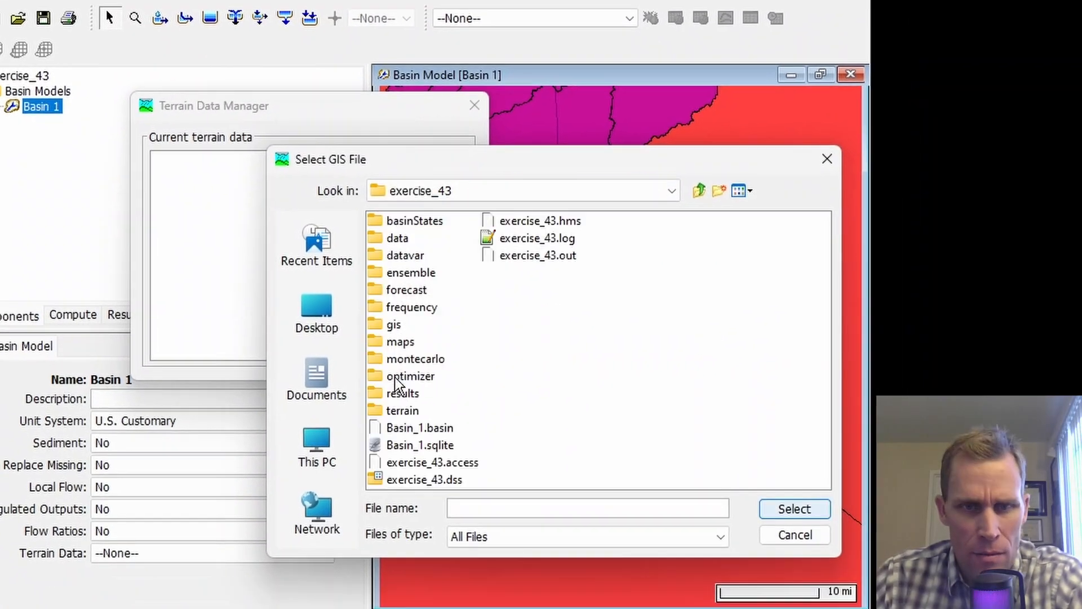
double_click(404, 413)
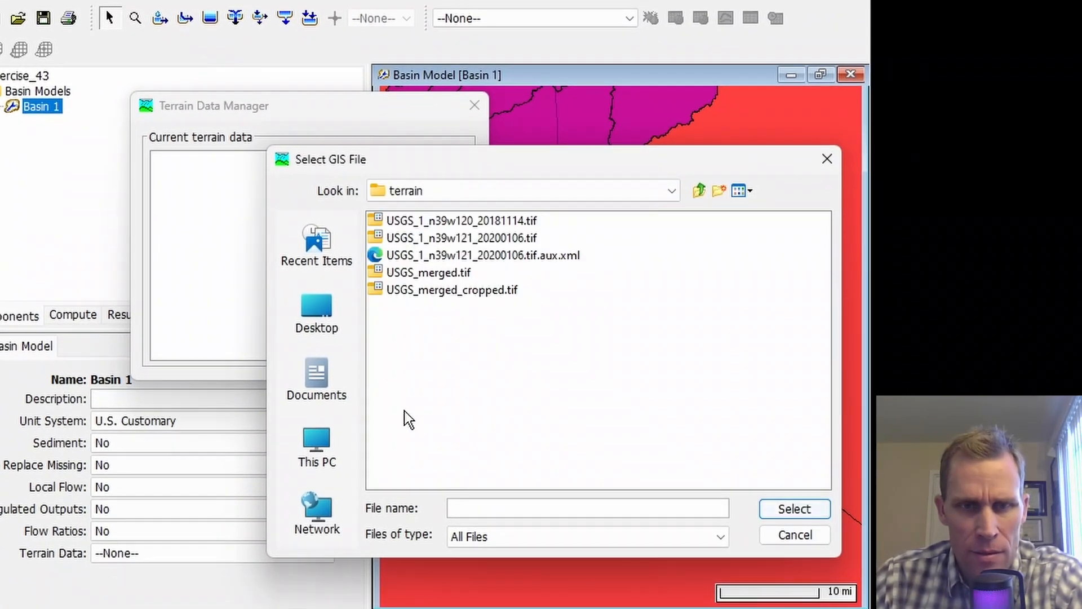
click(431, 292)
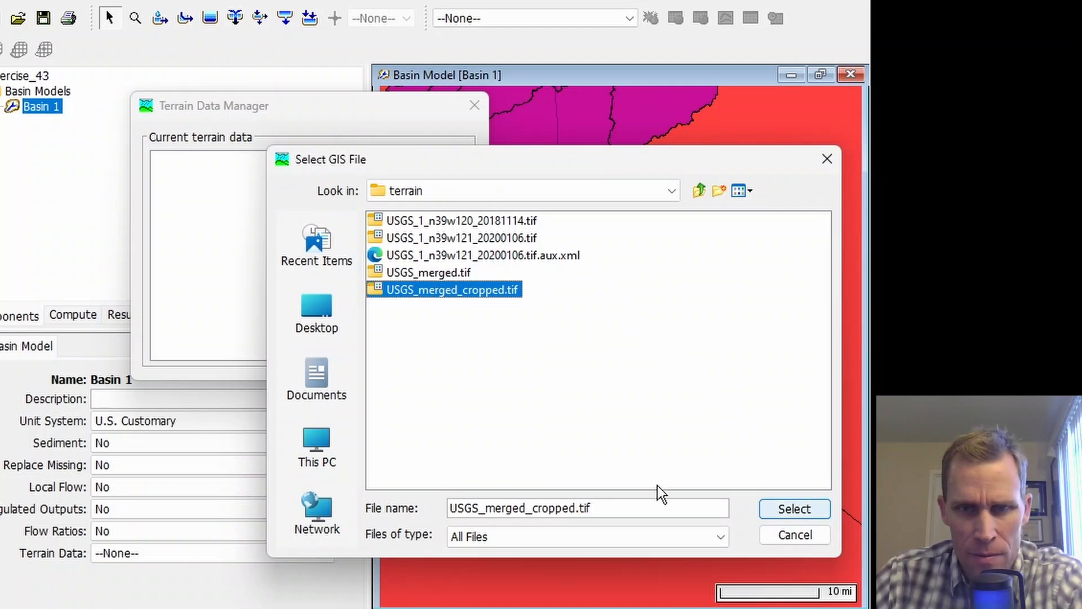
click(782, 510)
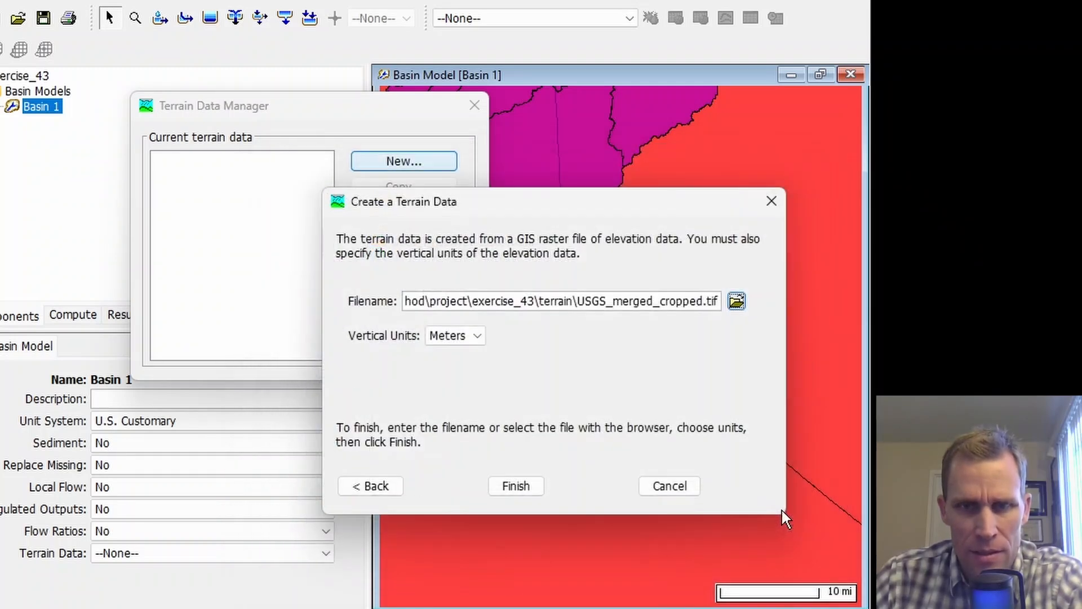
click(522, 485)
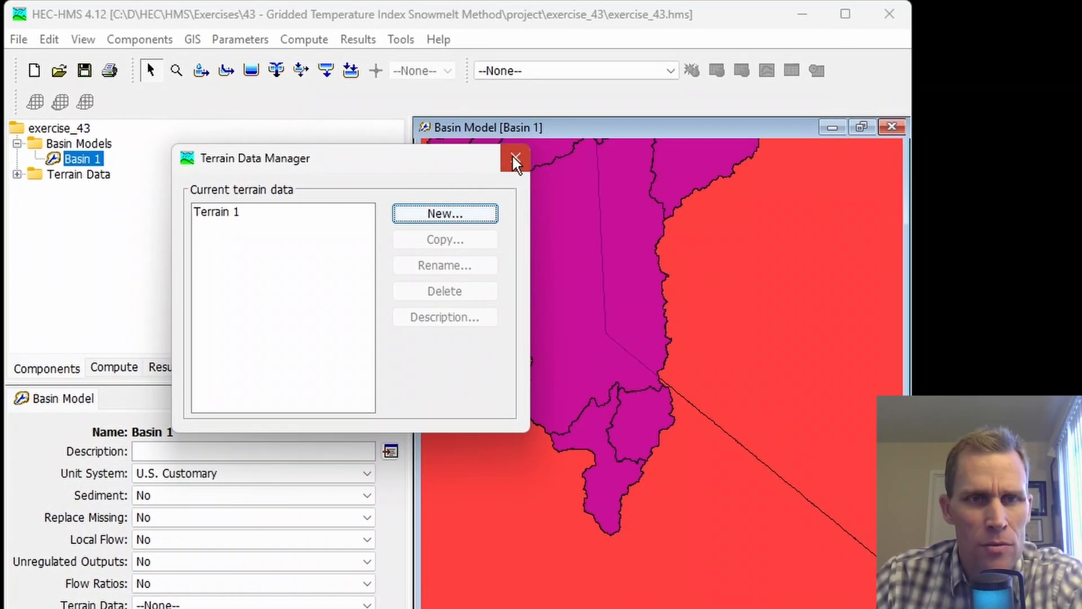
click(474, 105)
Step: Assign Terrain 1 as the terrain data of the Basin 1 basin model and save the project
click(18, 176)
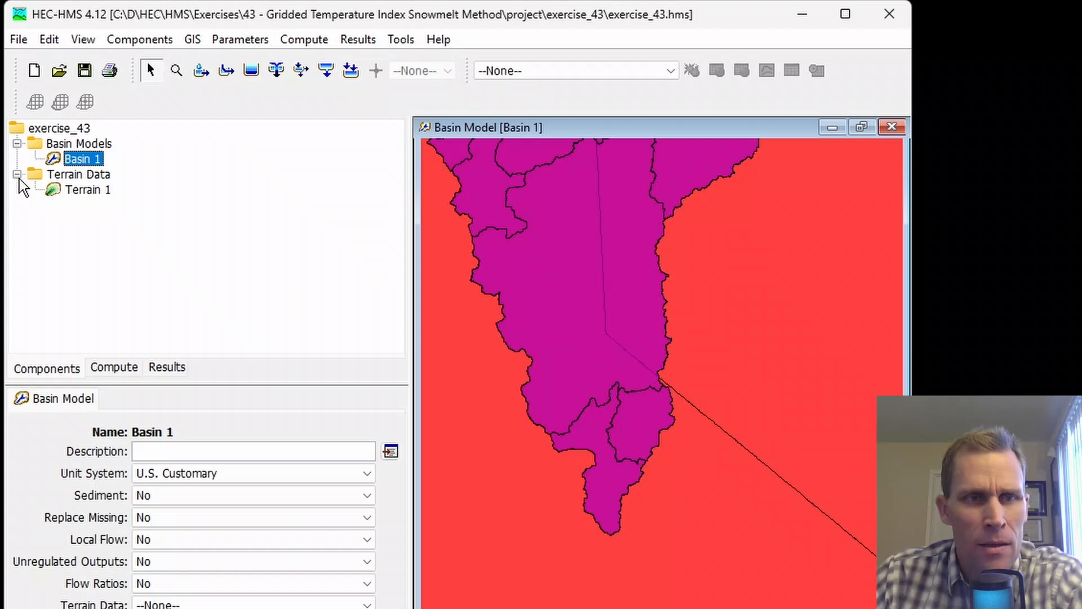
click(82, 194)
click(82, 159)
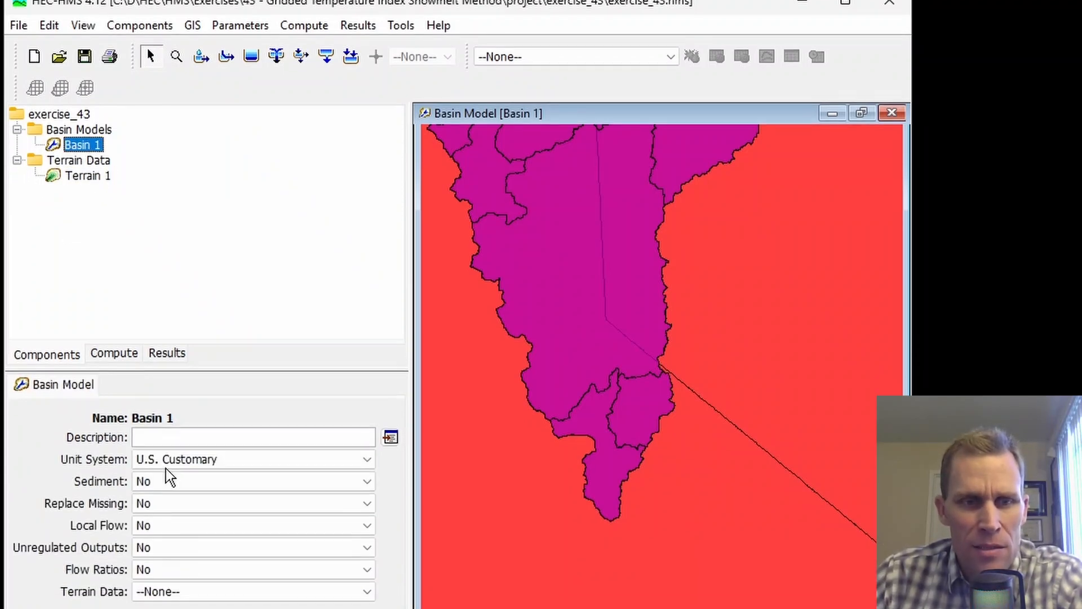
click(174, 592)
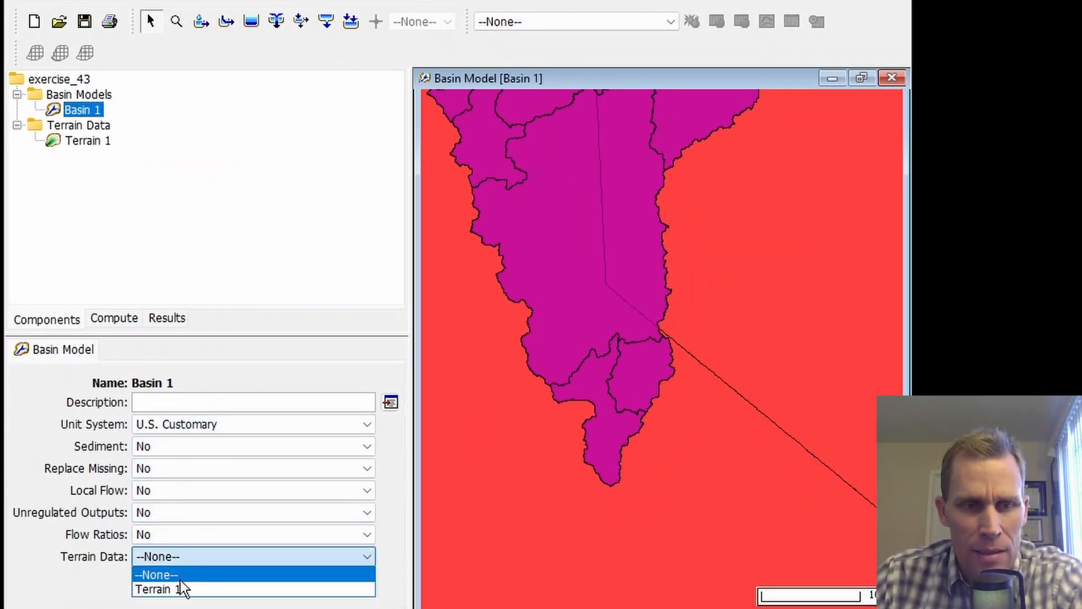
click(179, 588)
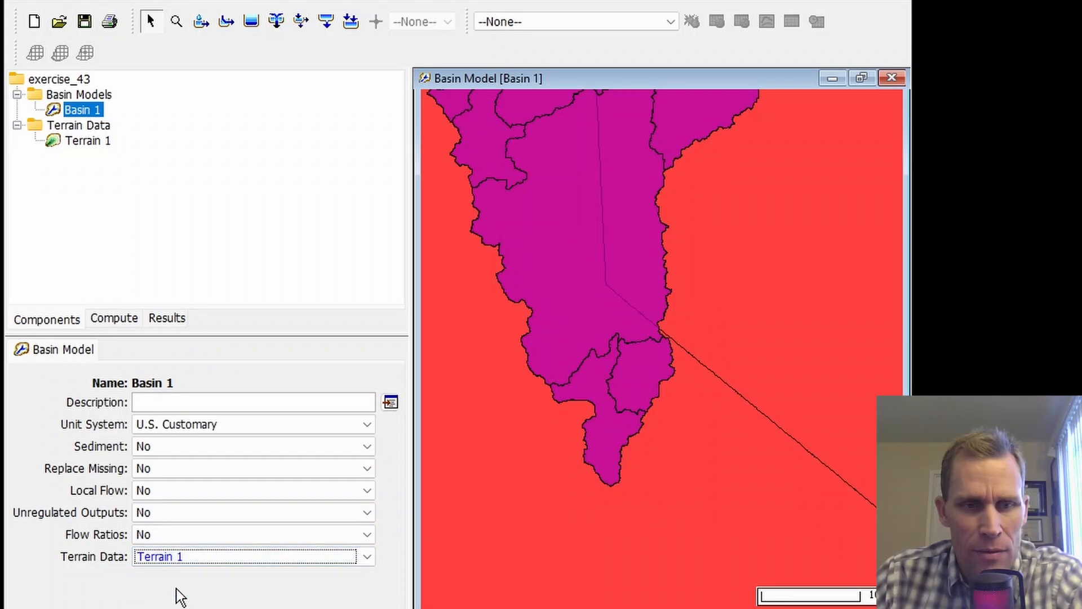
click(84, 22)
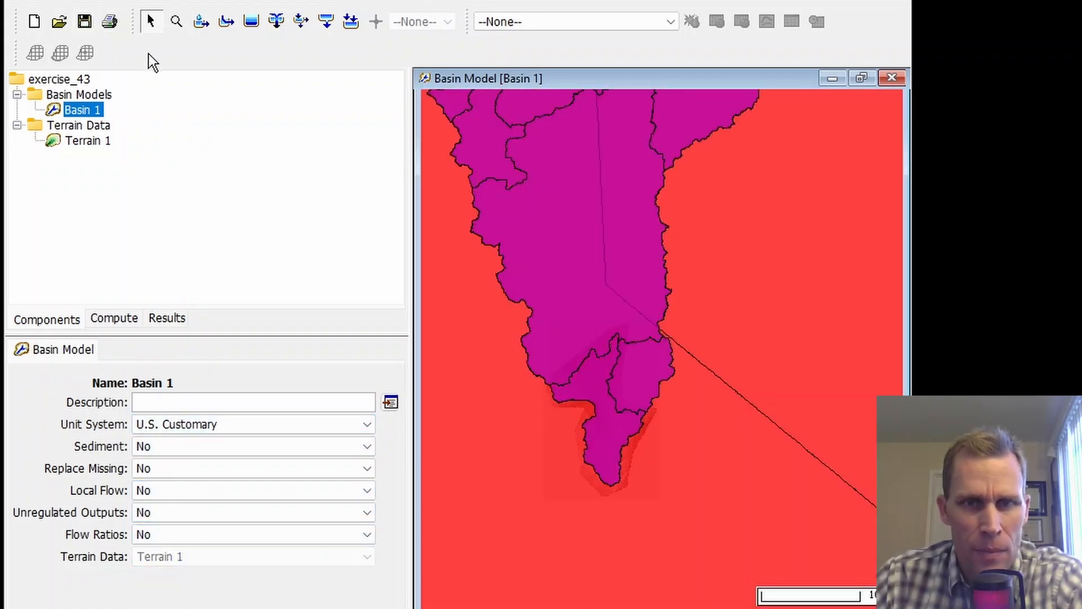
Step: Hide the subbasins.shp and tl_2024_us_state.shp map layers of Basin 1 to inspect the terrain up close
click(83, 41)
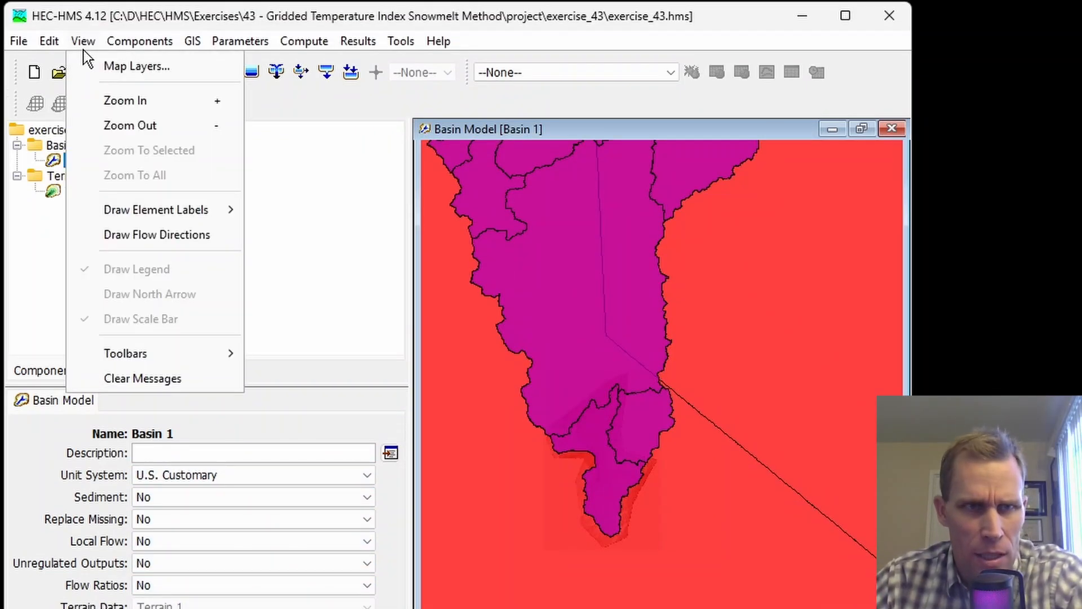
click(106, 64)
click(184, 255)
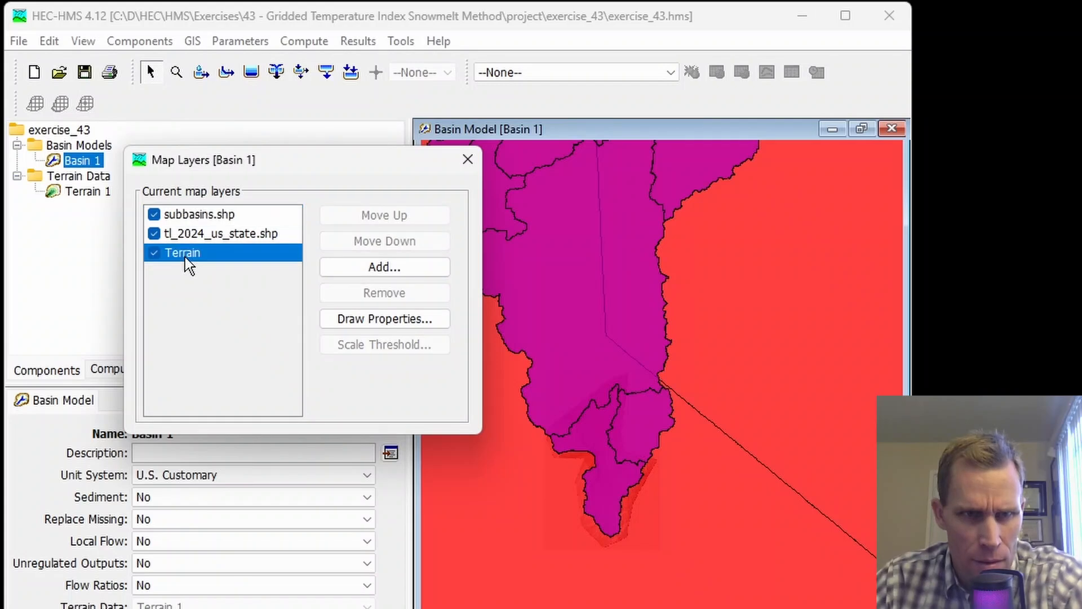
click(154, 232)
click(153, 215)
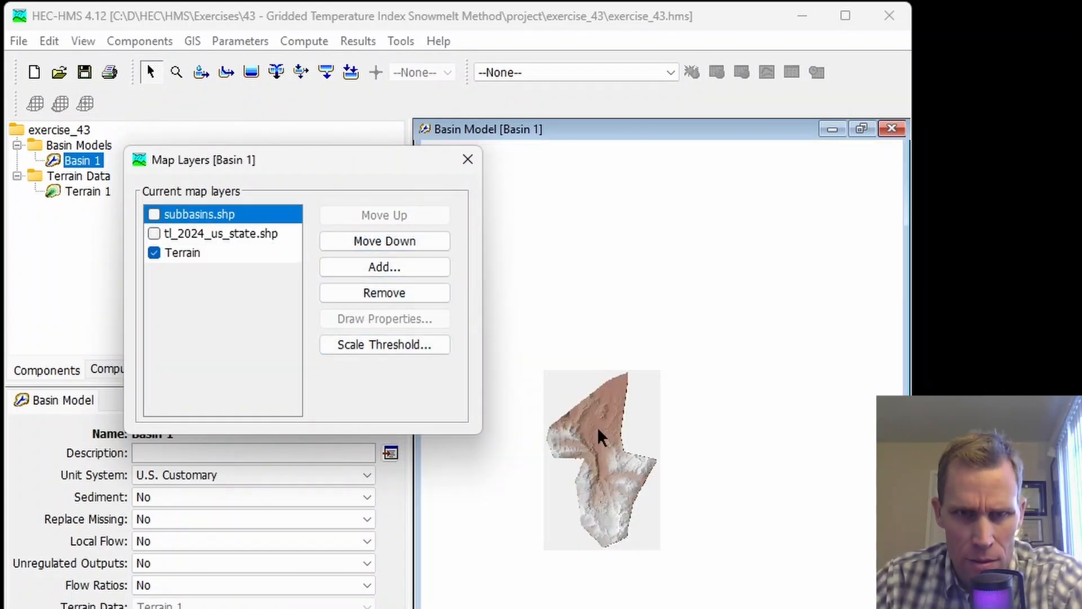
scroll(597, 432, up, 2)
scroll(598, 428, up, 1)
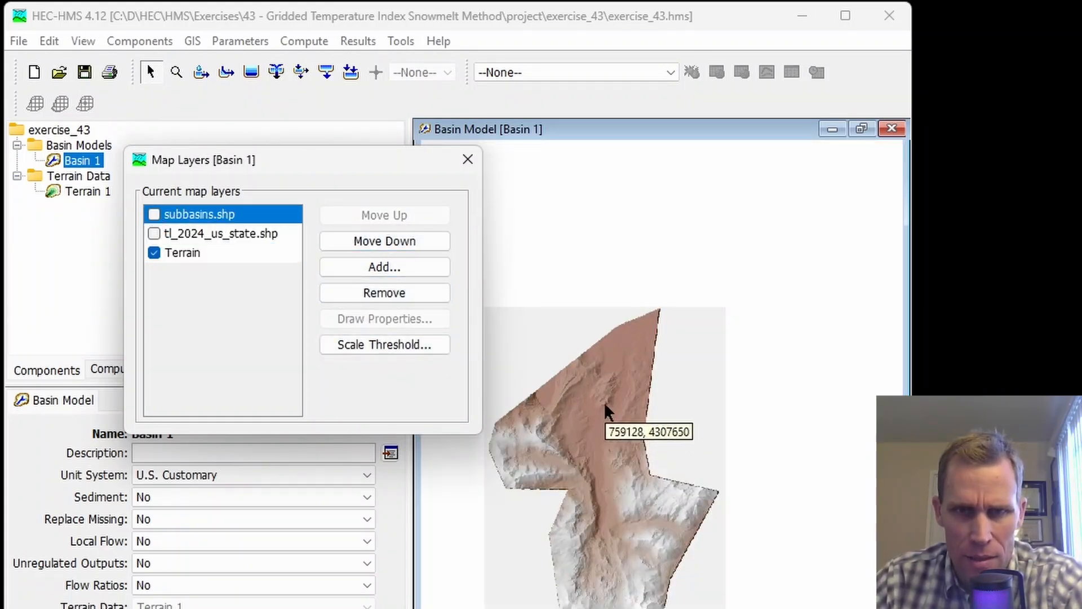
drag(545, 403, 594, 302)
scroll(602, 314, up, 1)
scroll(601, 314, up, 1)
drag(421, 162, 354, 181)
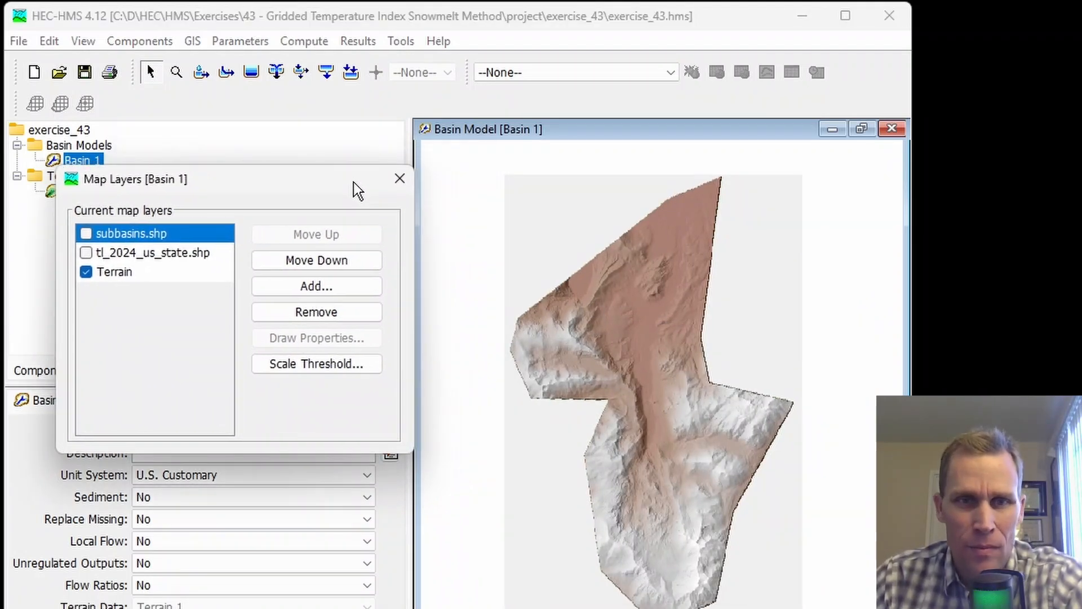
click(399, 179)
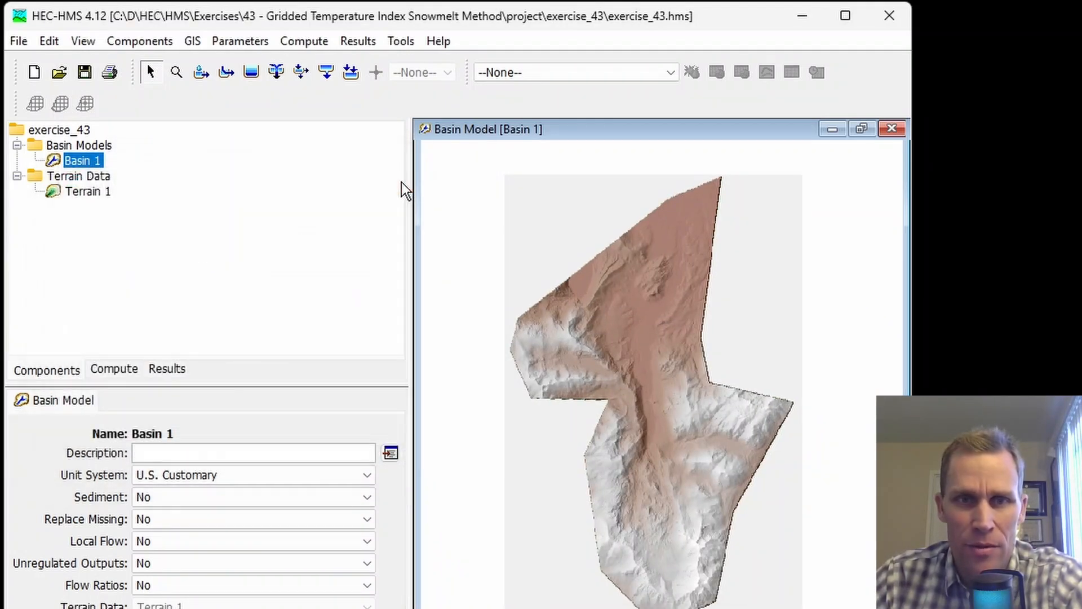
Step: Run Preprocess Sinks on Basin 1 and open its map layers list beside the map
click(192, 42)
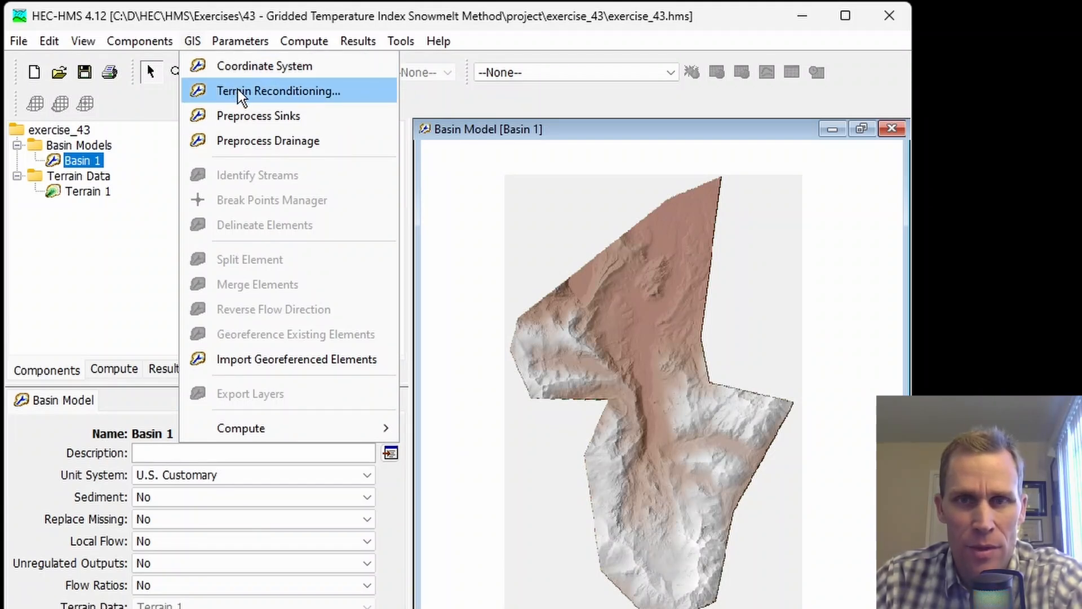
click(242, 119)
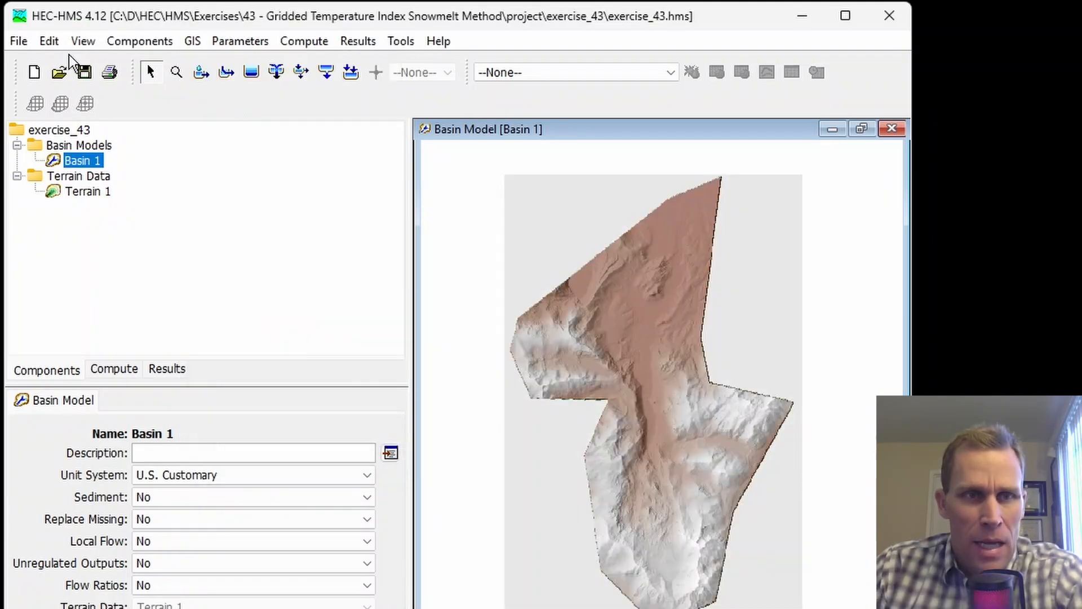
click(83, 40)
click(133, 63)
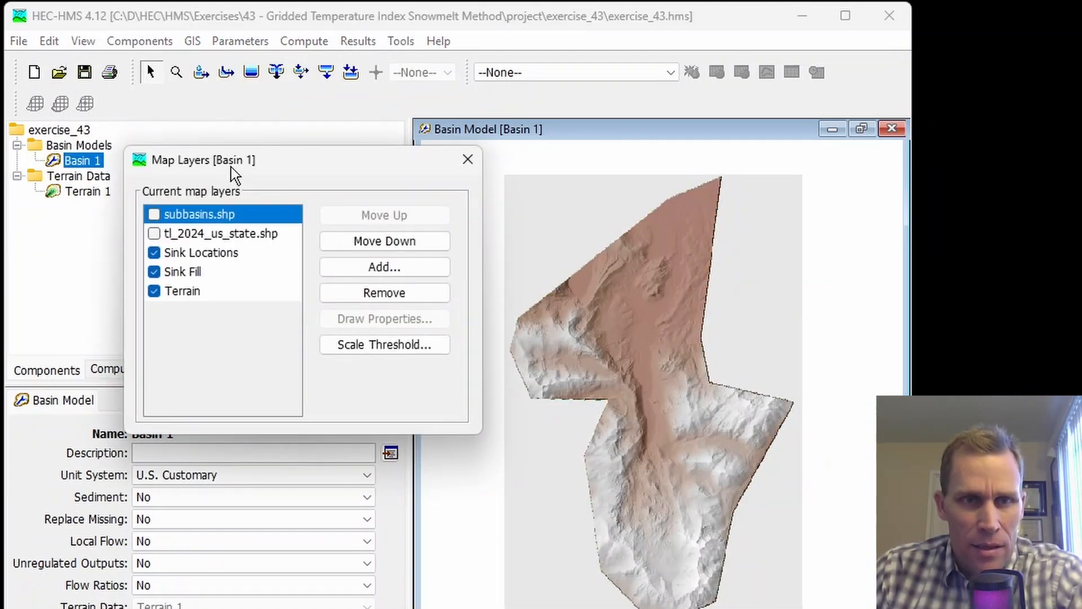
drag(233, 175, 150, 277)
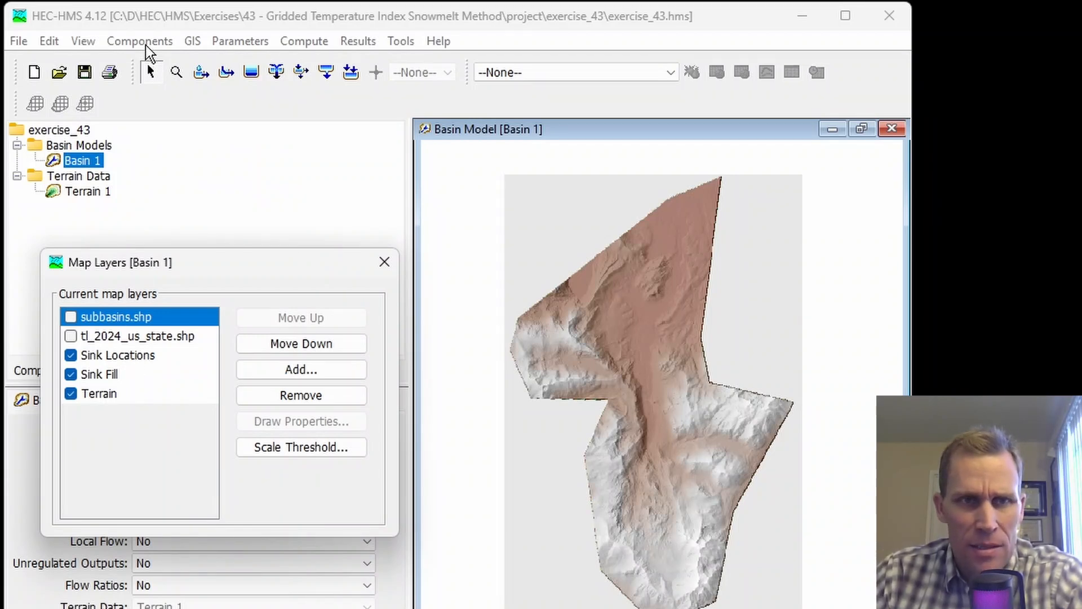
Step: Run Preprocess Drainage on Basin 1 to generate the flow direction and flow accumulation grids
click(141, 41)
mouse_move(188, 53)
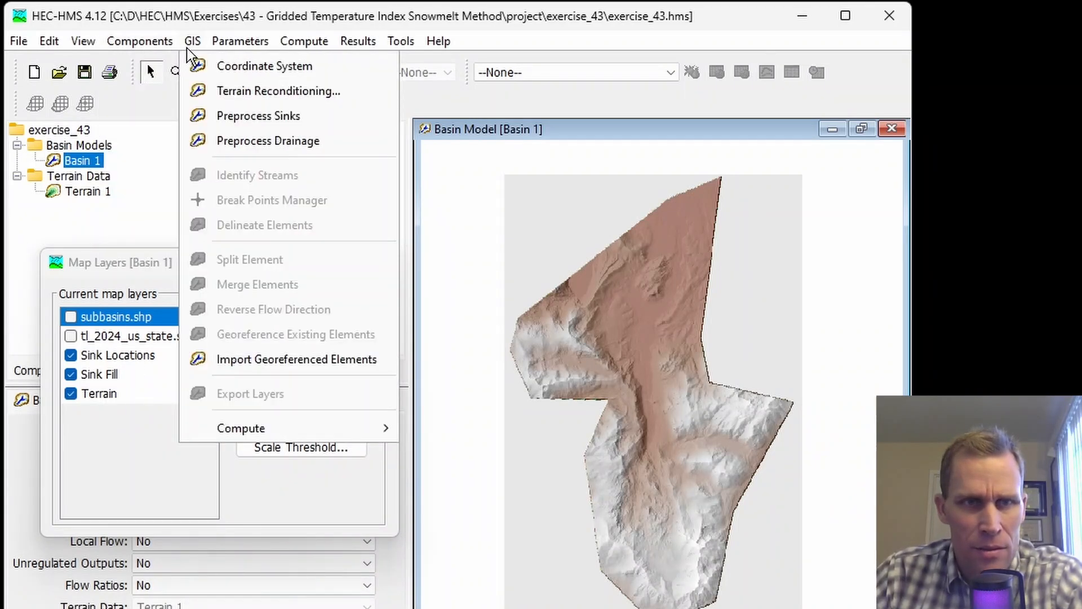
click(242, 147)
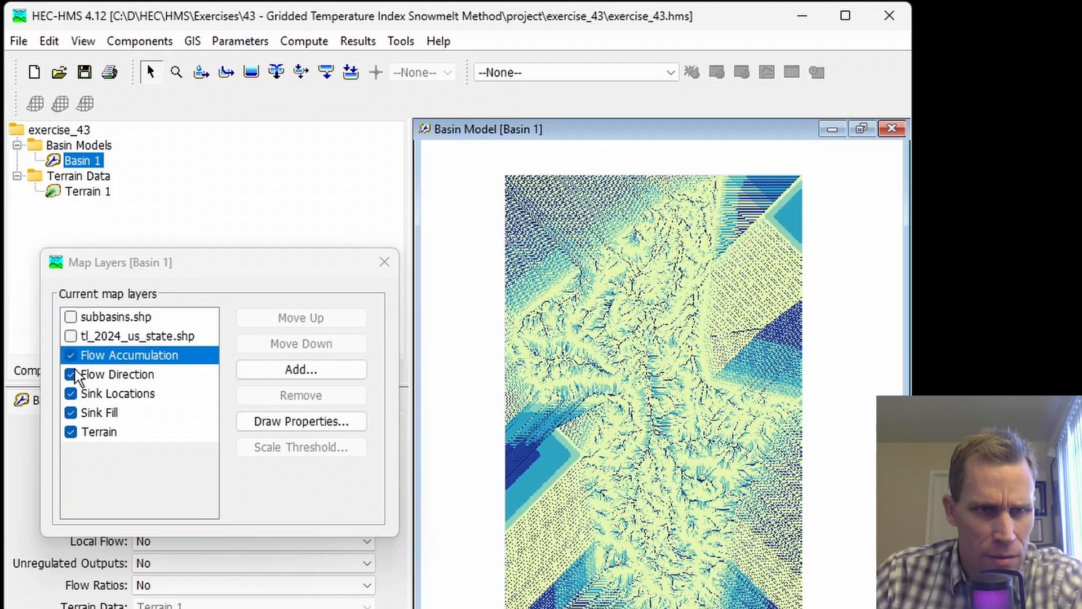
Step: Identify the streams of Basin 1 with a stream definition area of 3 square miles
click(191, 41)
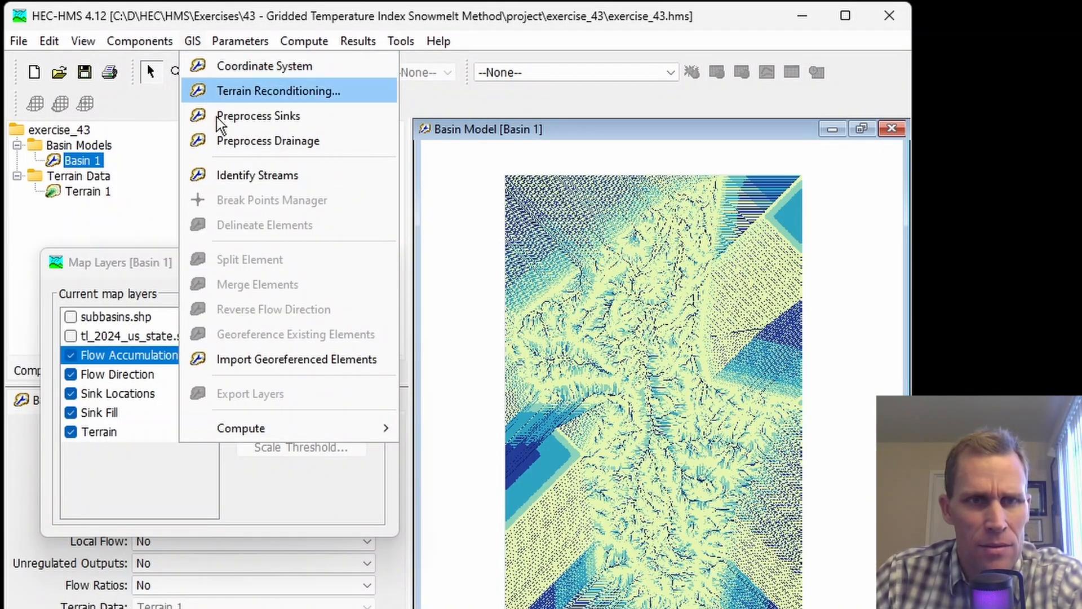
click(244, 175)
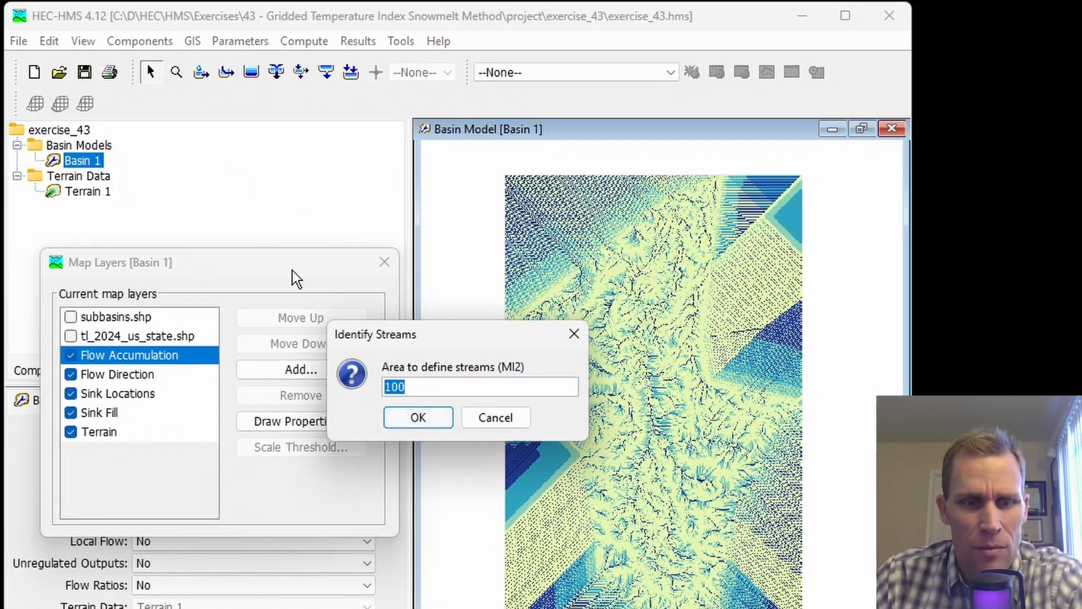
text(3)
click(416, 416)
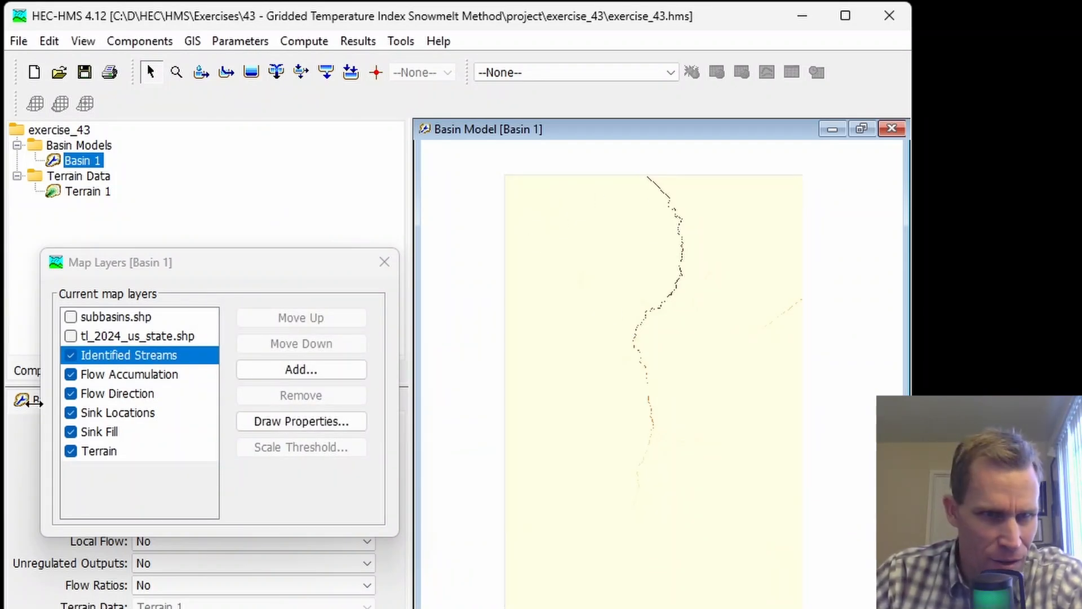
Step: Show subbasins.shp, hide the flow and sink layers, and create a break point on the stream just downstream of the southern subbasin boundary crossing
click(66, 317)
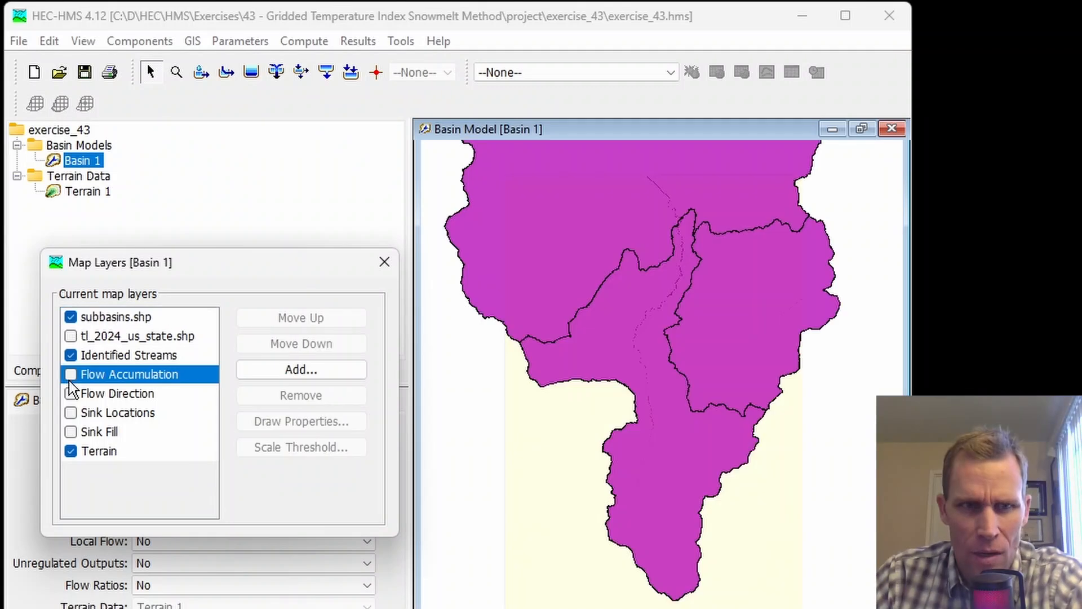
click(190, 42)
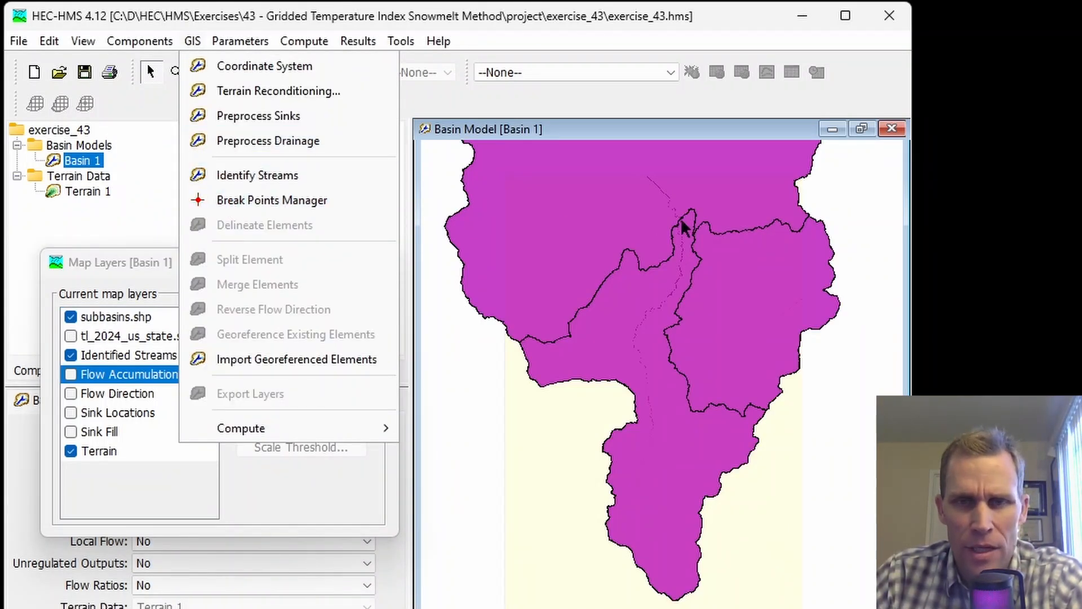
scroll(683, 228, up, 2)
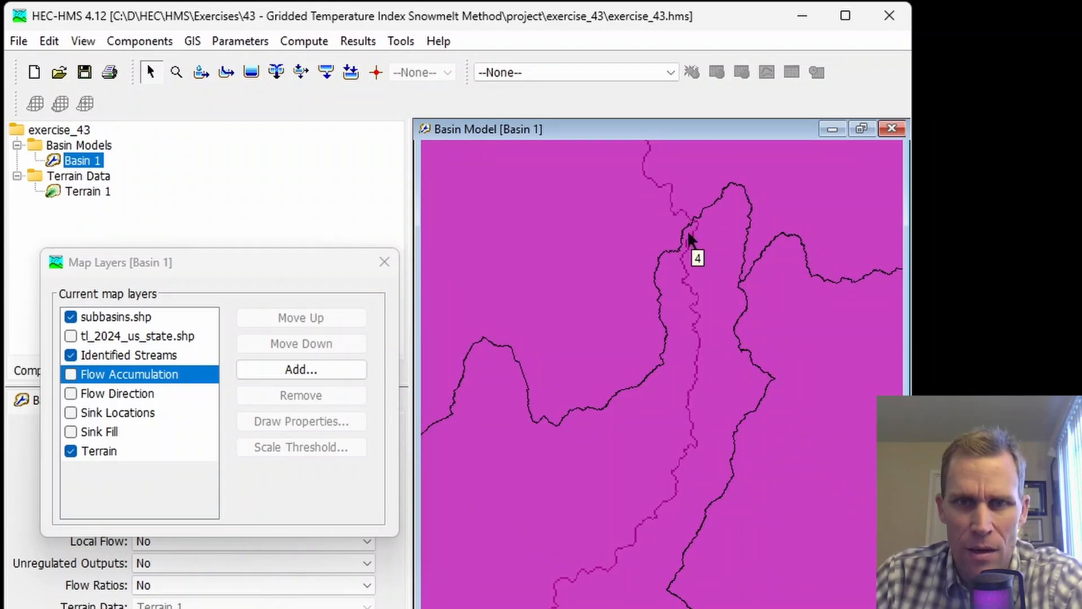
scroll(690, 239, up, 2)
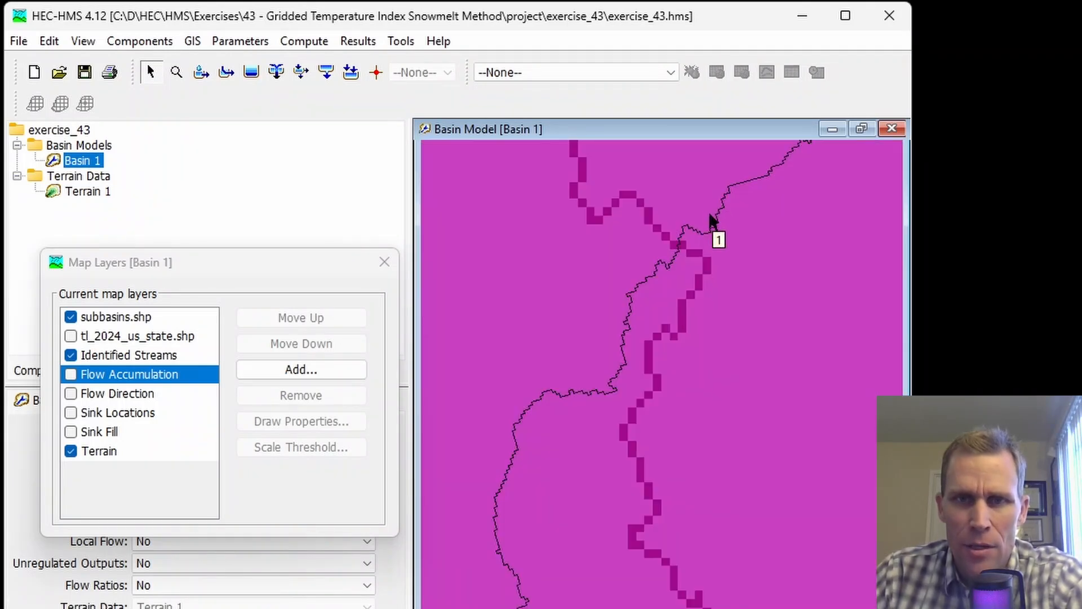
scroll(713, 226, up, 2)
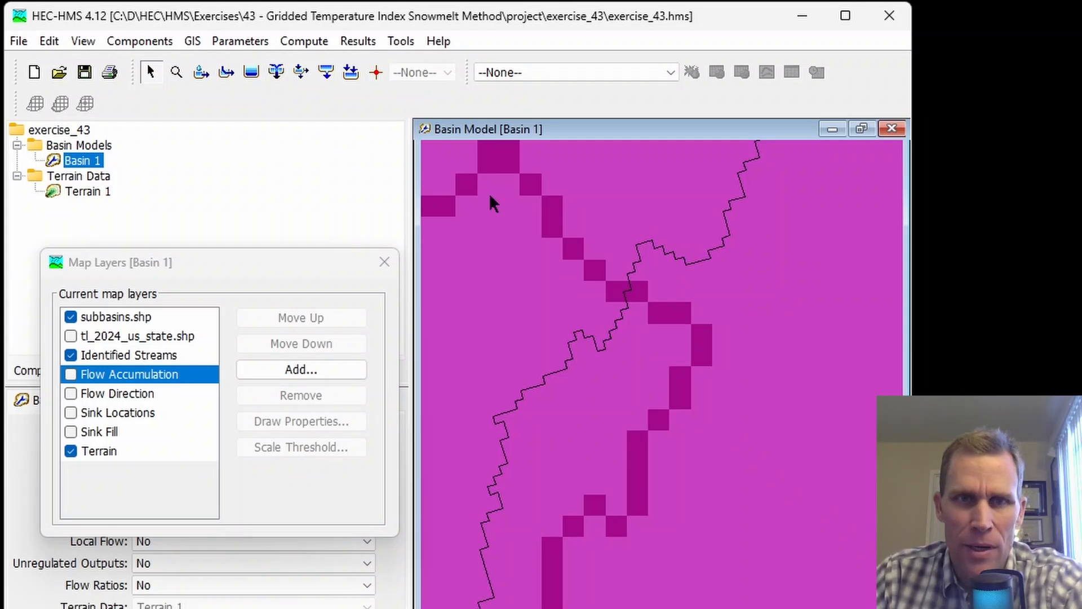
click(378, 75)
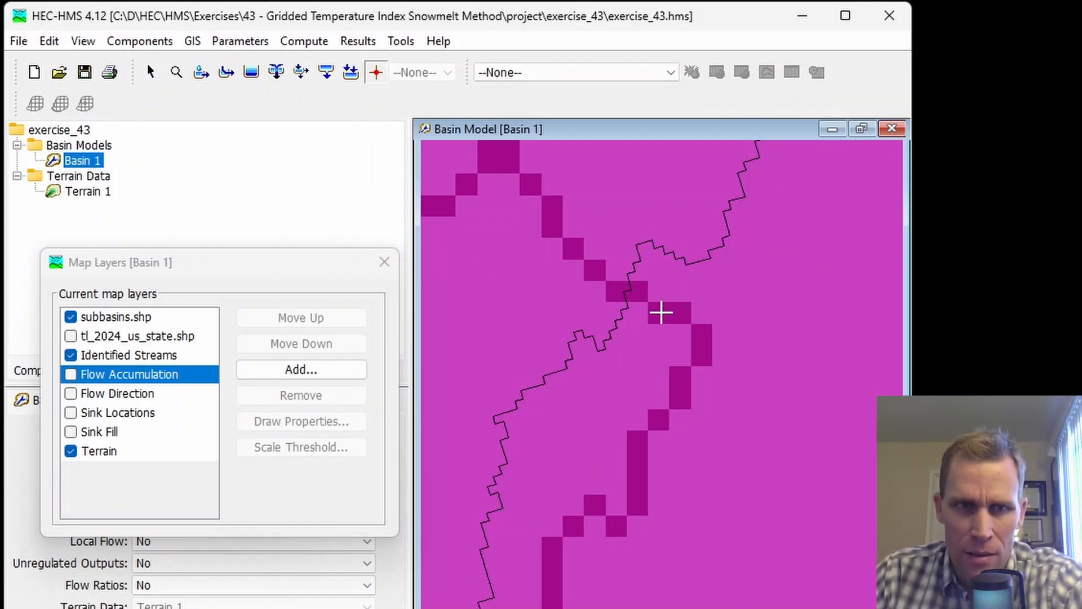
click(660, 312)
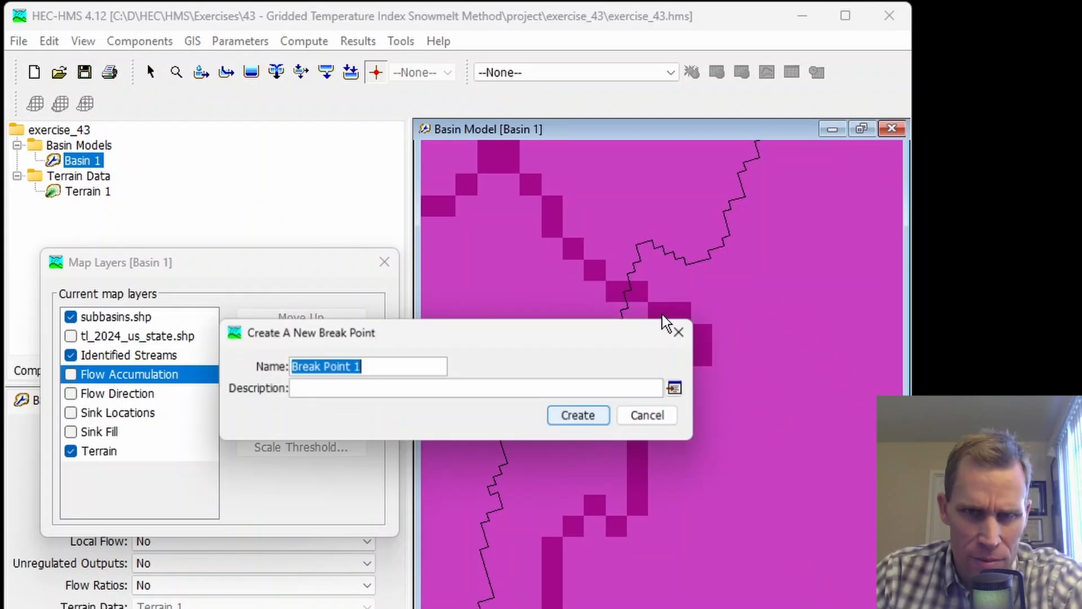
click(586, 418)
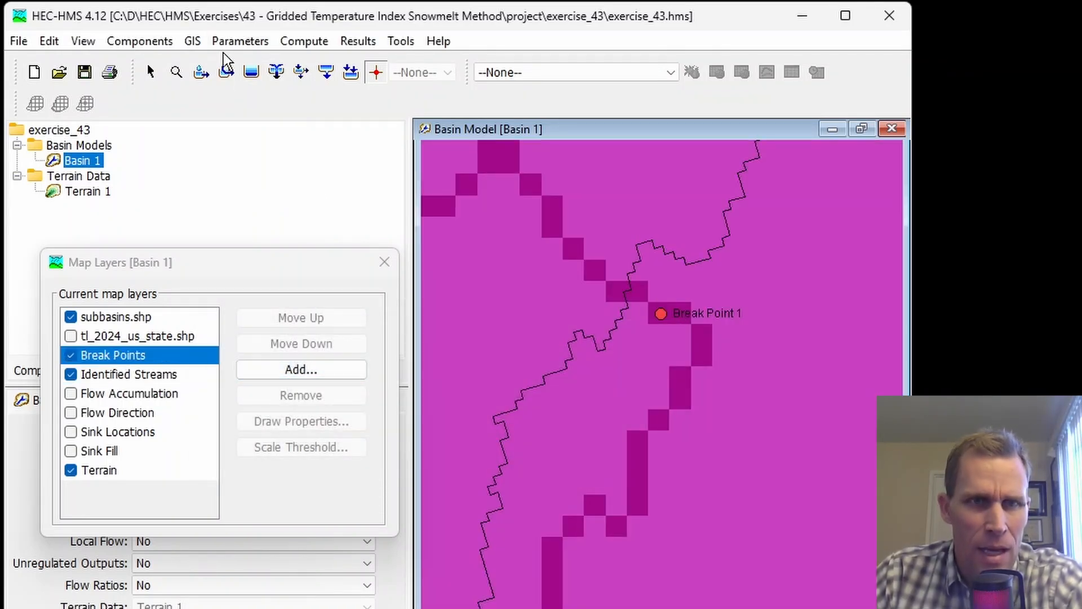
Step: Delineate the elements of Basin 1 with prefixes subbasin_, reach_ and junction_, inserting junctions and converting break points
click(192, 41)
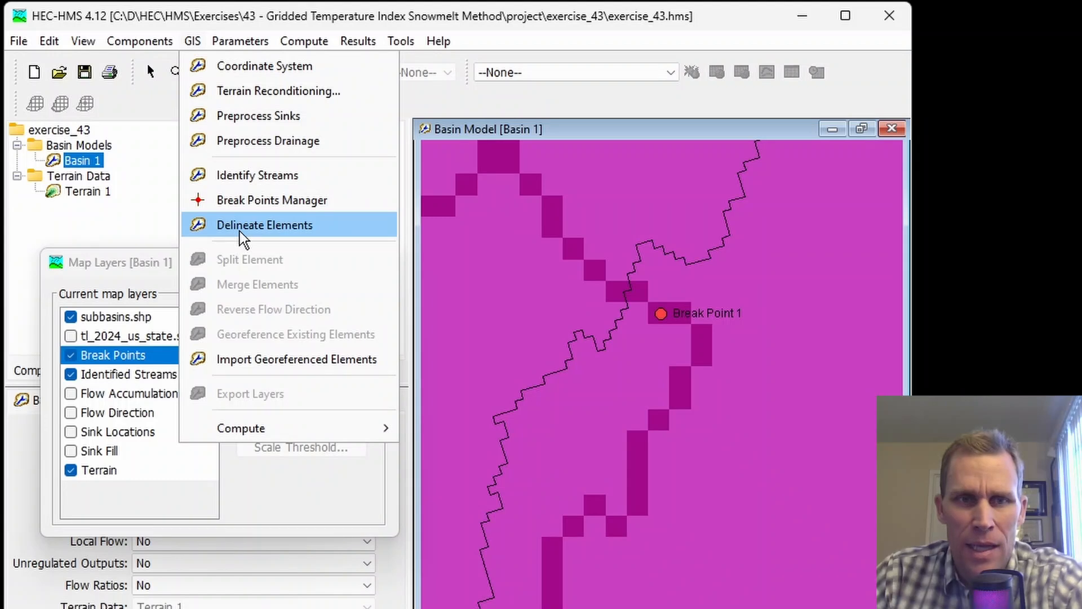
click(240, 232)
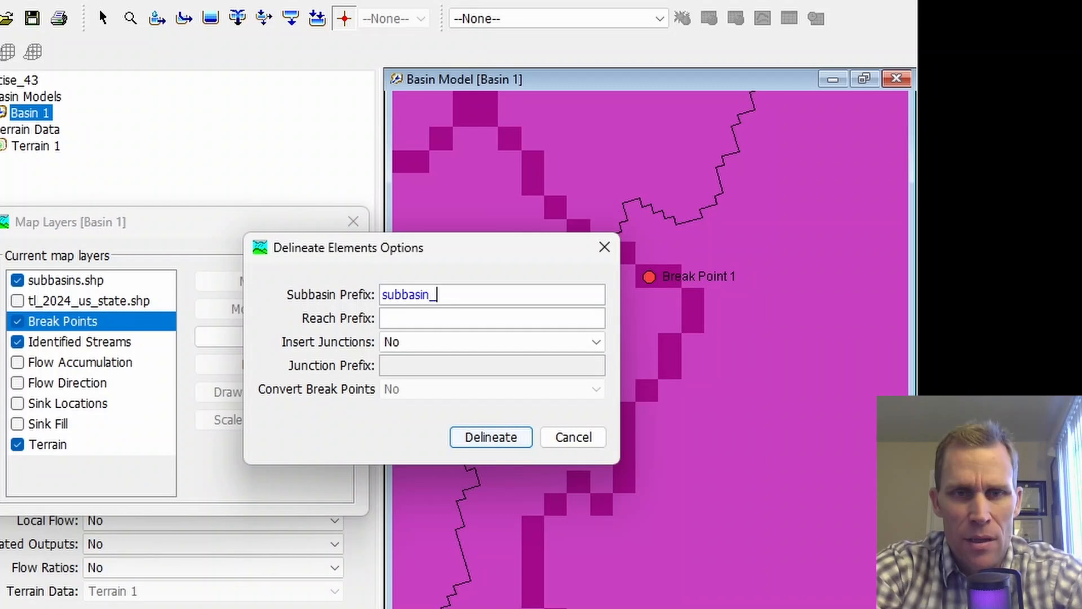
key(Tab)
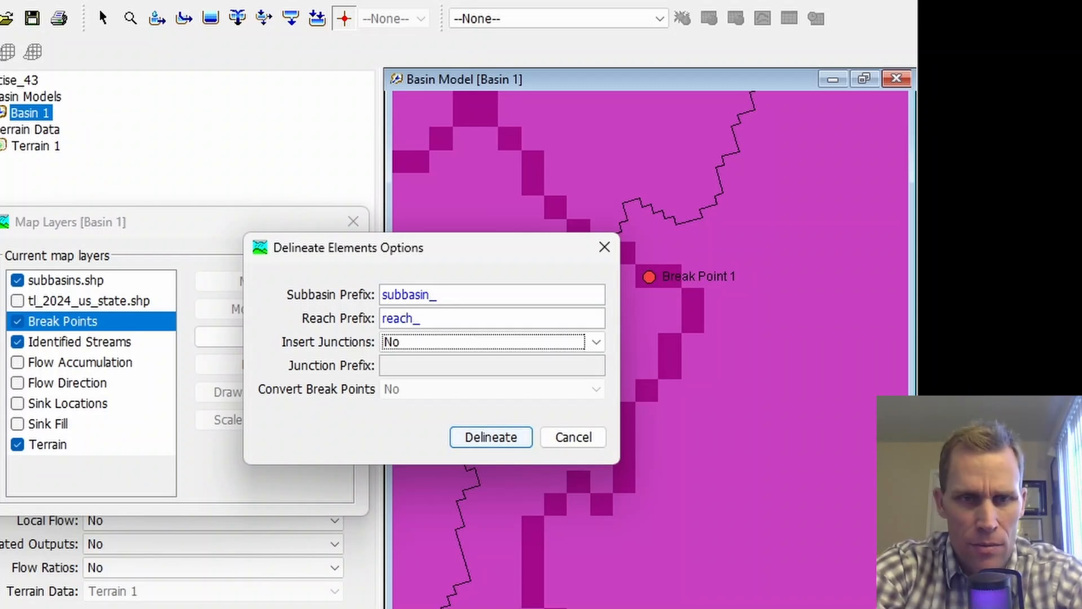
key(Down)
key(Tab)
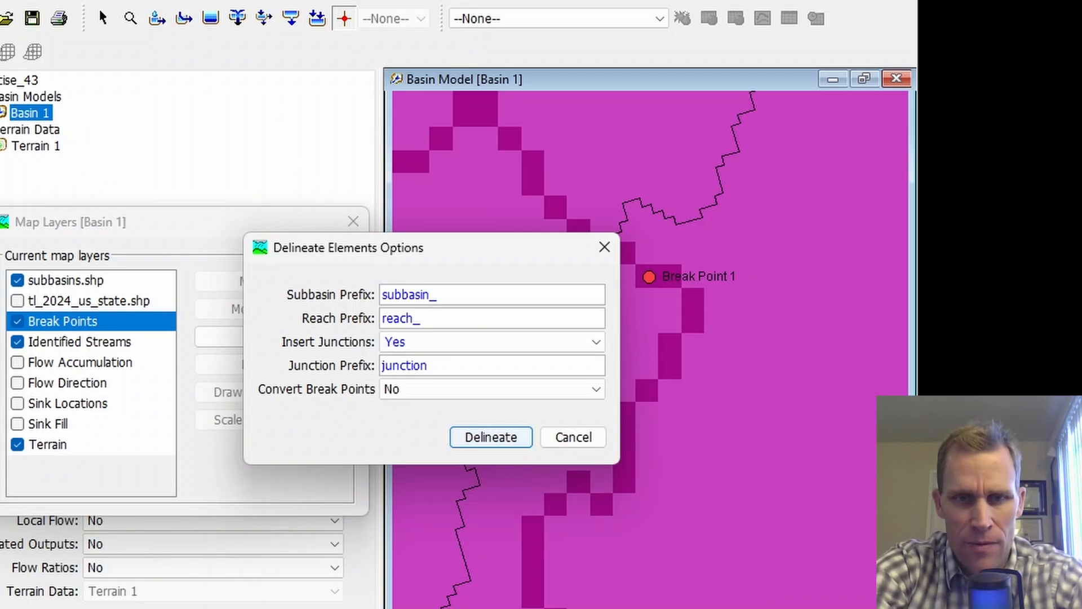
key(Tab)
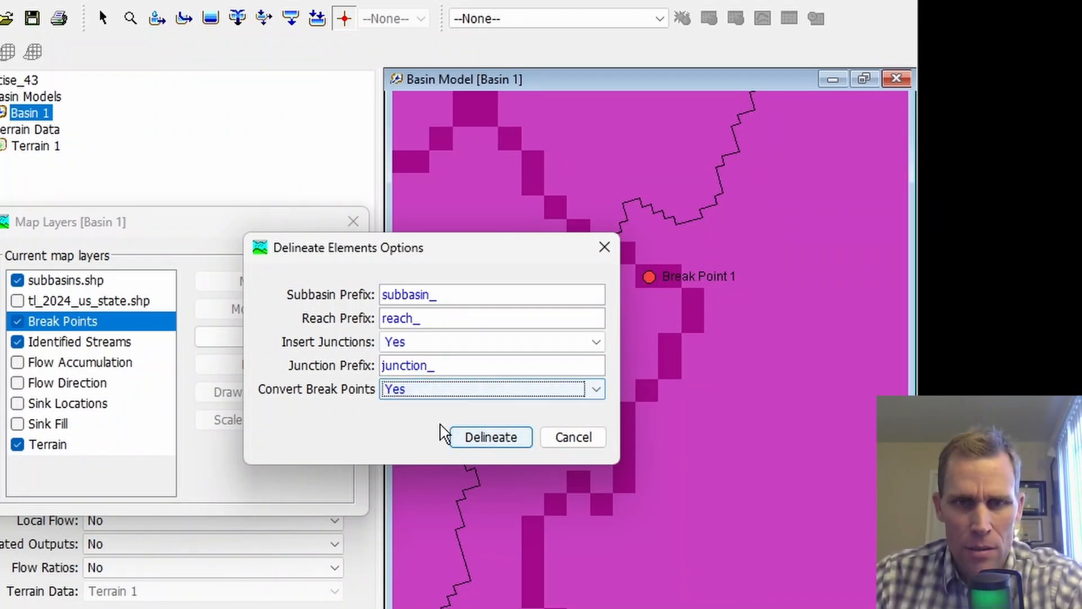
click(471, 437)
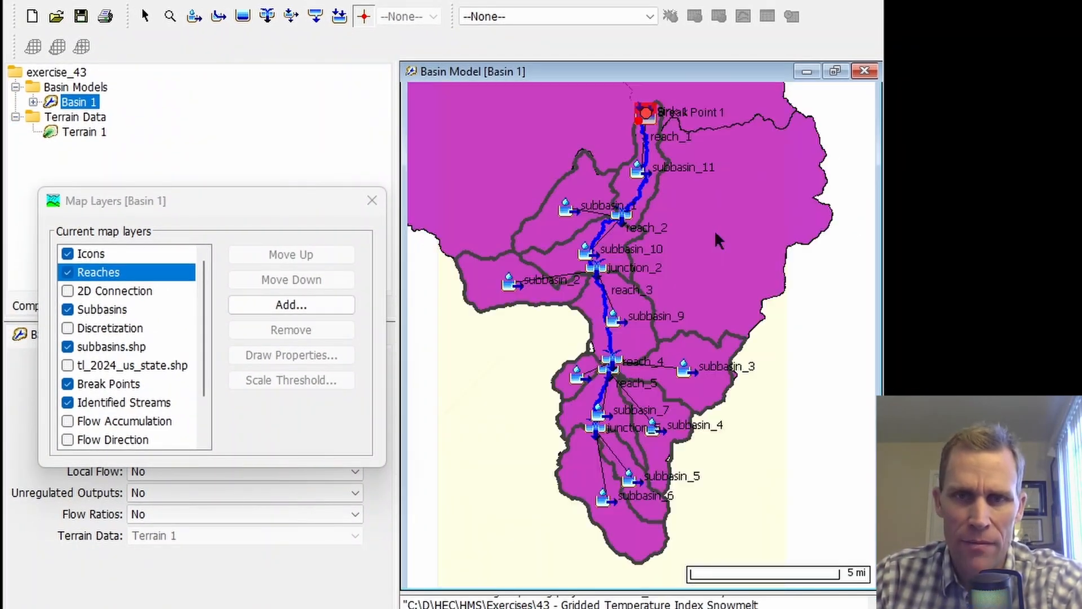
Step: Hide the subbasins.shp layer in the Basin 1 map
click(107, 309)
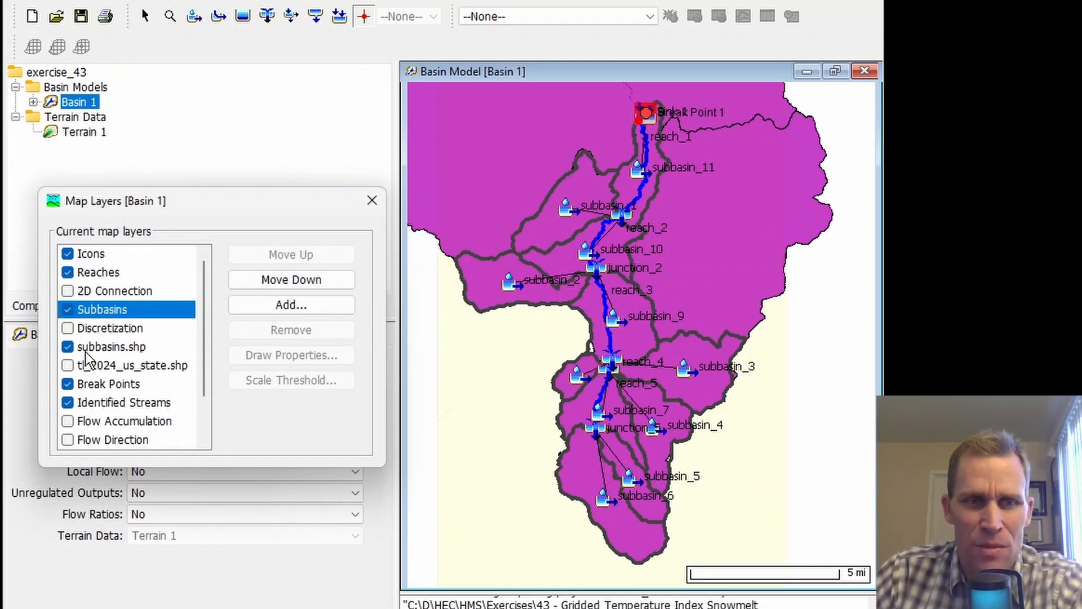
click(68, 346)
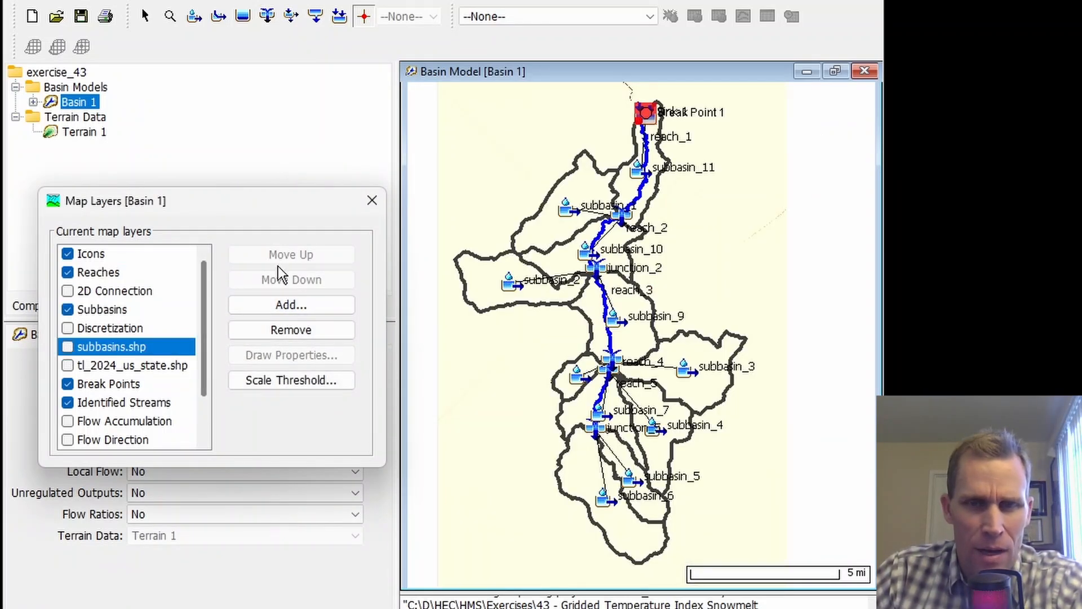
Step: Switch to the Truckee_River project and check the shape and area of subbasin UpTruckeeRv_S10 in WY2017 - Copy (1)
click(725, 219)
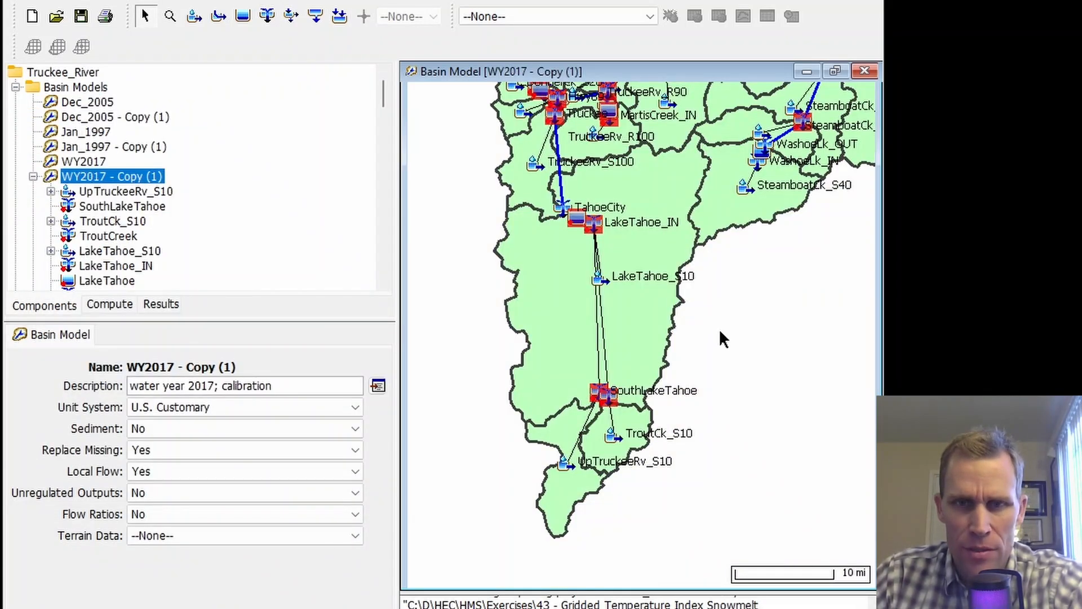
scroll(719, 328, up, 2)
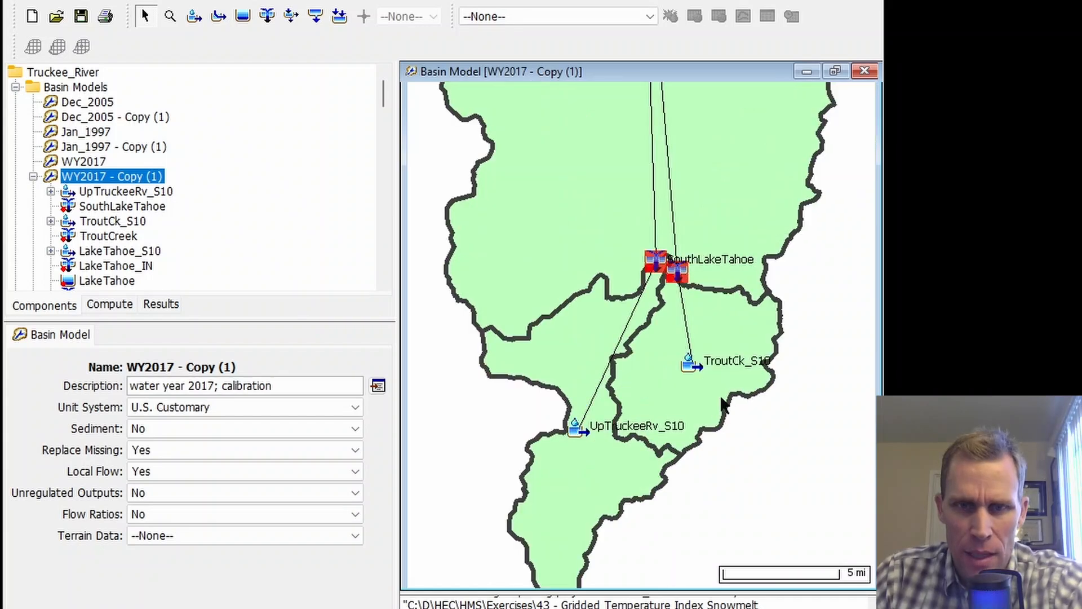
scroll(637, 345, up, 1)
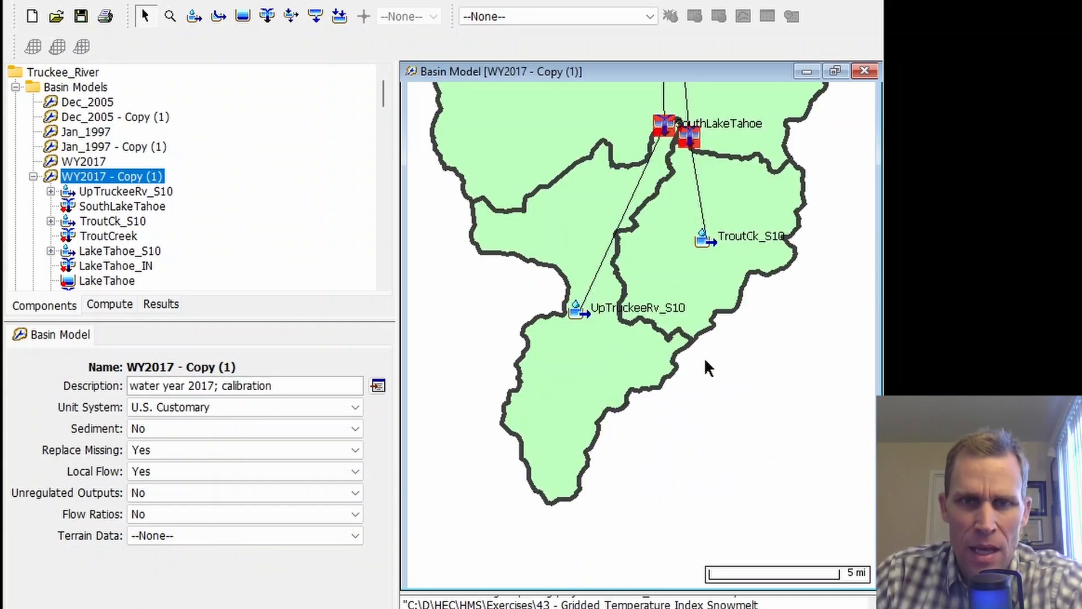
drag(718, 420, 749, 427)
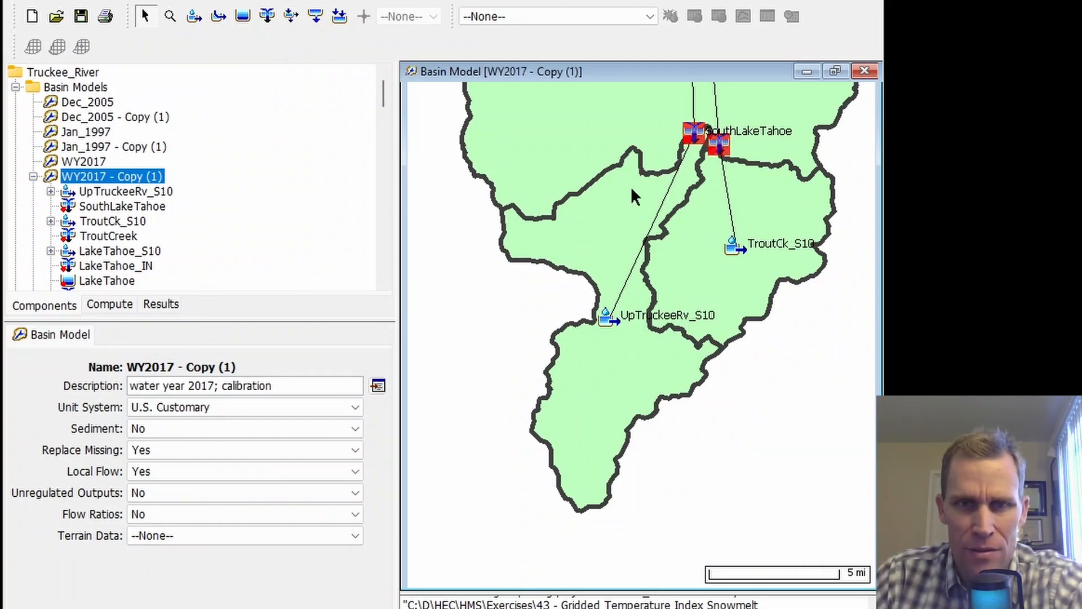
click(603, 217)
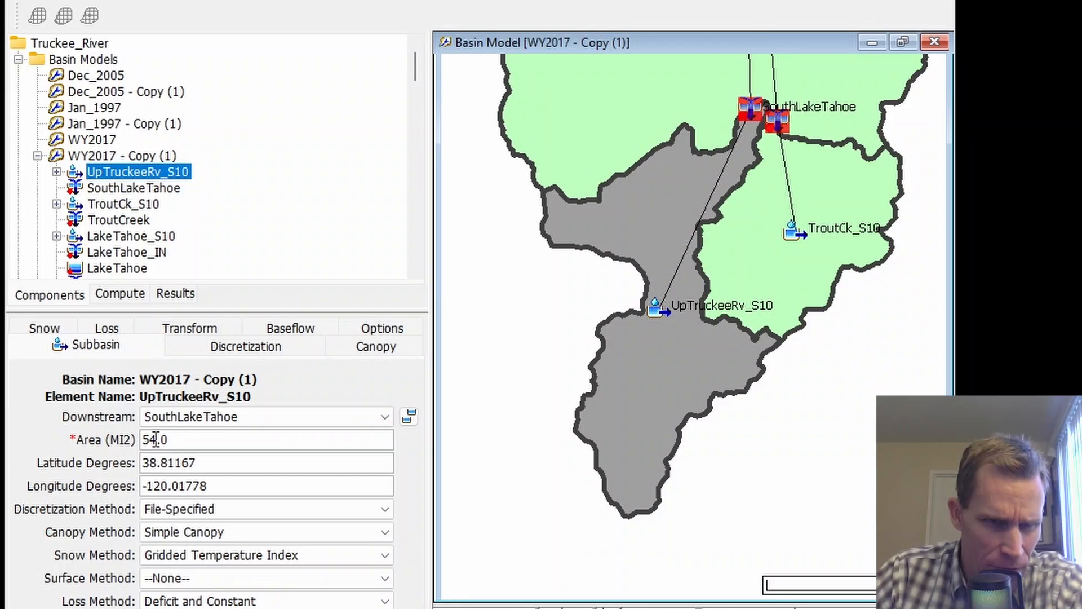
drag(174, 439, 124, 439)
click(196, 438)
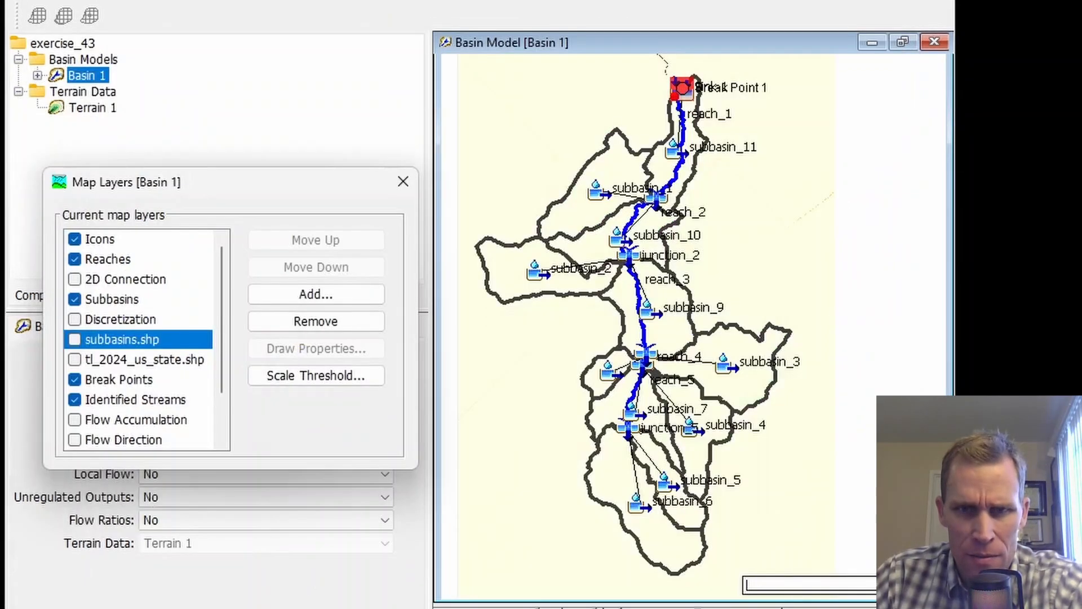
Step: Merge subbasin_6, subbasin_5, subbasin_4, subbasin_7 and the small subbasin west of junction_4 in Basin 1
scroll(660, 531, up, 1)
click(656, 523)
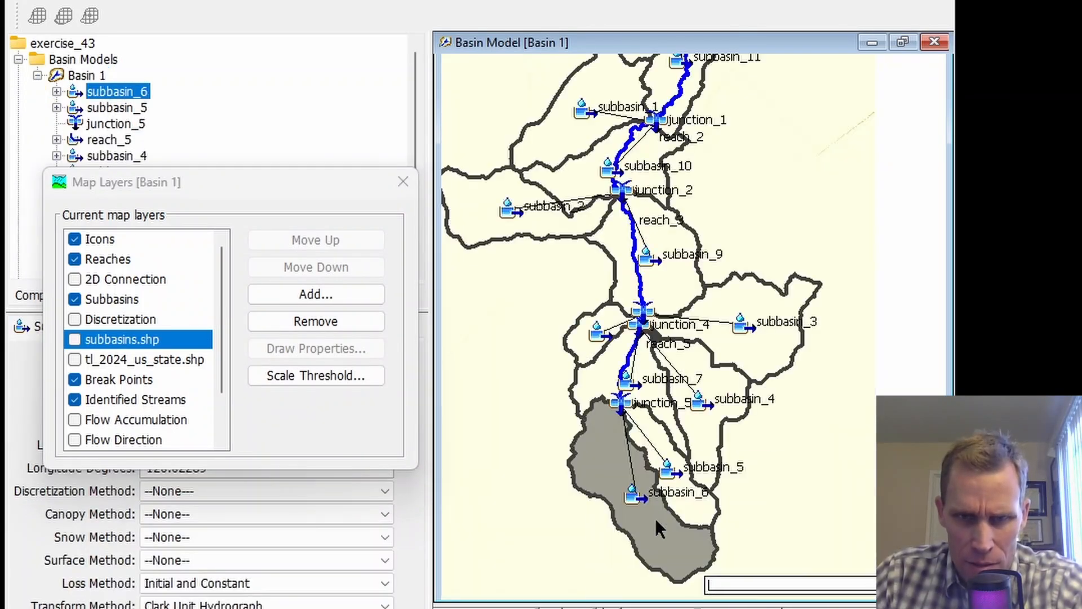
ctrl+click(682, 499)
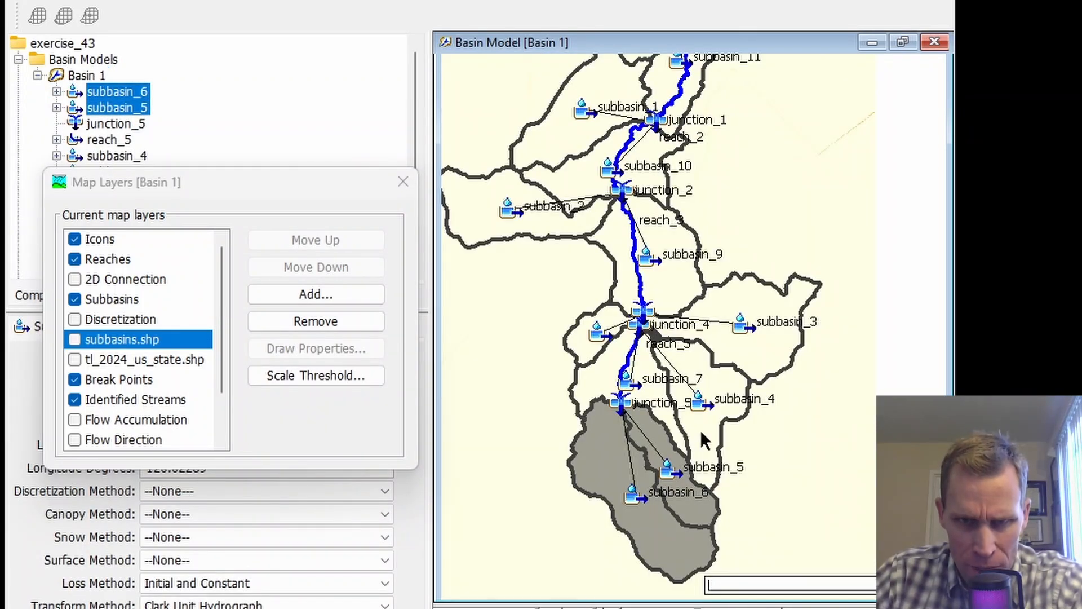
ctrl+click(699, 429)
ctrl+click(595, 378)
ctrl+click(583, 345)
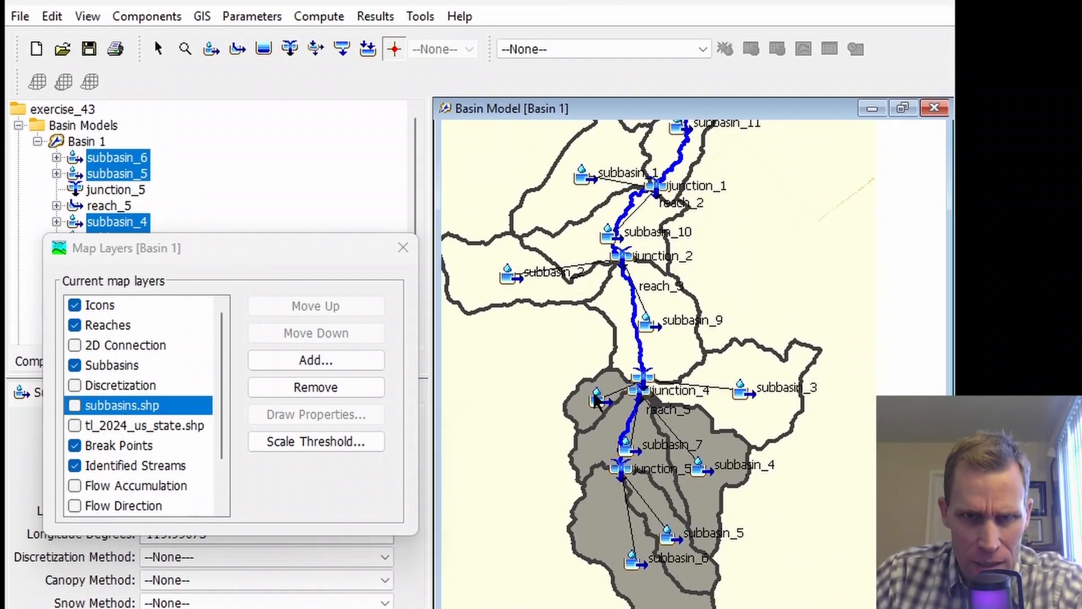
click(201, 16)
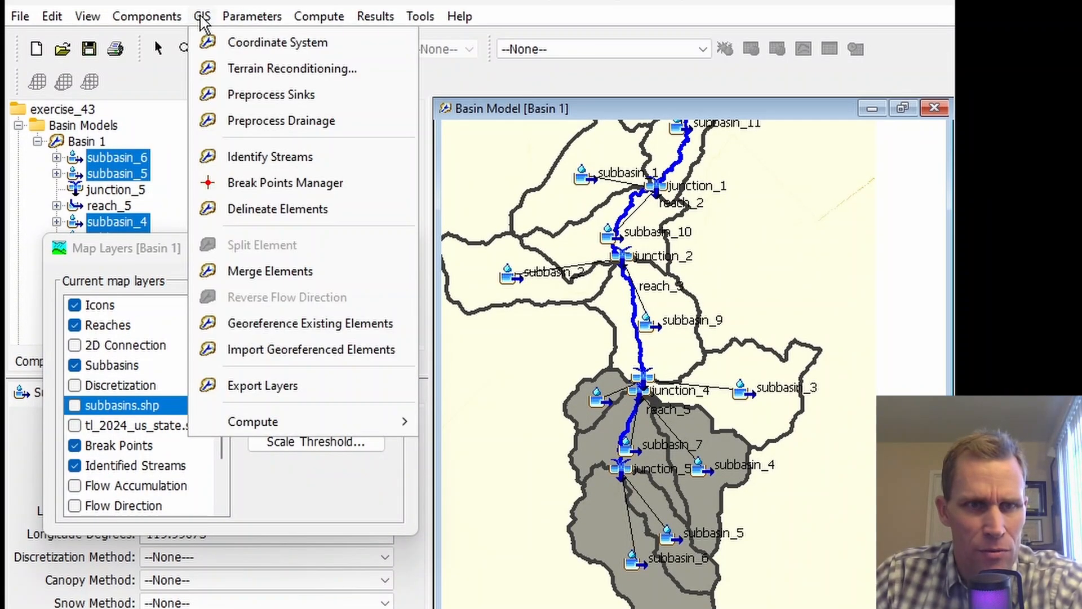
click(254, 272)
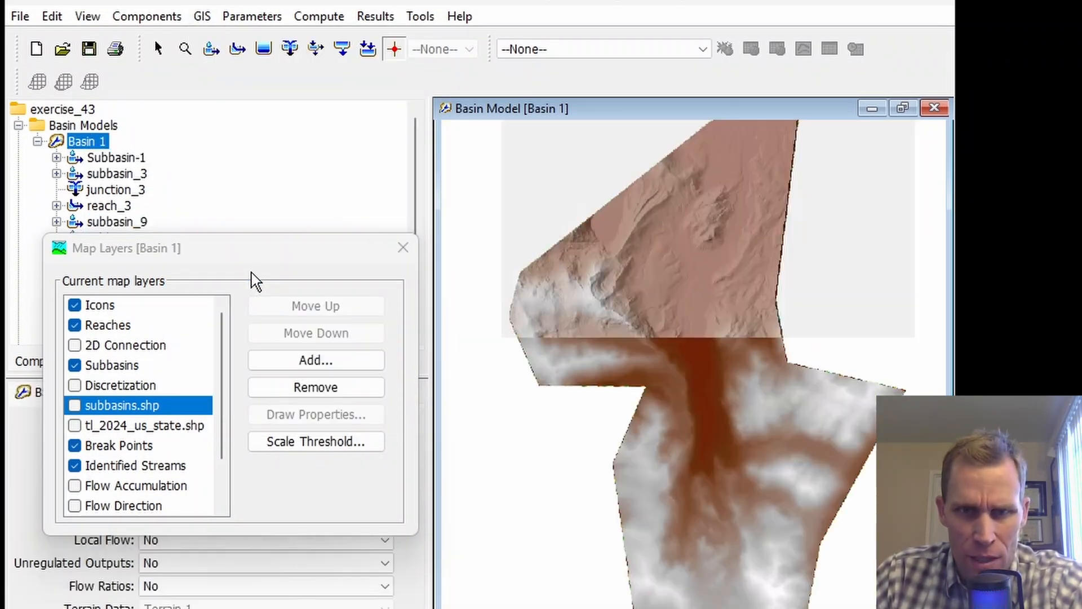
Step: Merge Subbasin-1 with subbasin_3, subbasin_9 and subbasin_2 in Basin 1
drag(632, 429, 499, 379)
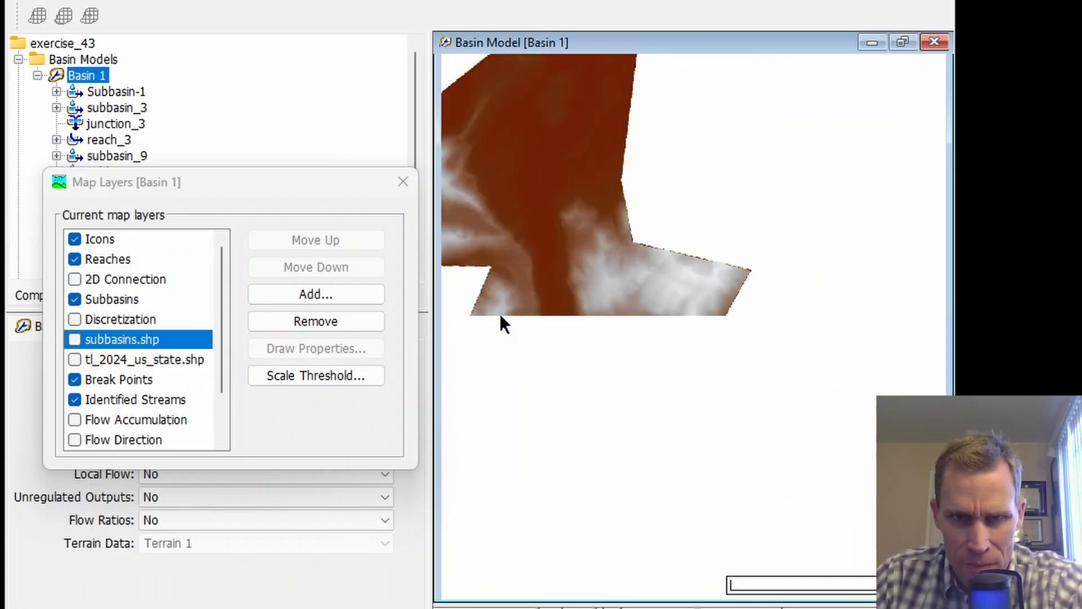
click(527, 346)
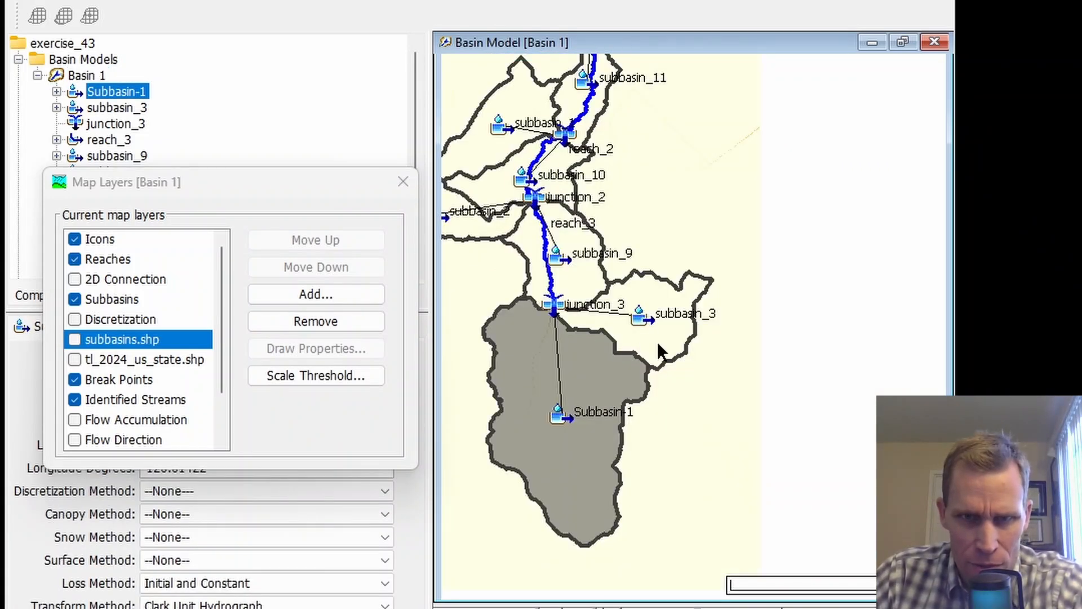
ctrl+click(657, 341)
ctrl+click(594, 267)
ctrl+click(468, 226)
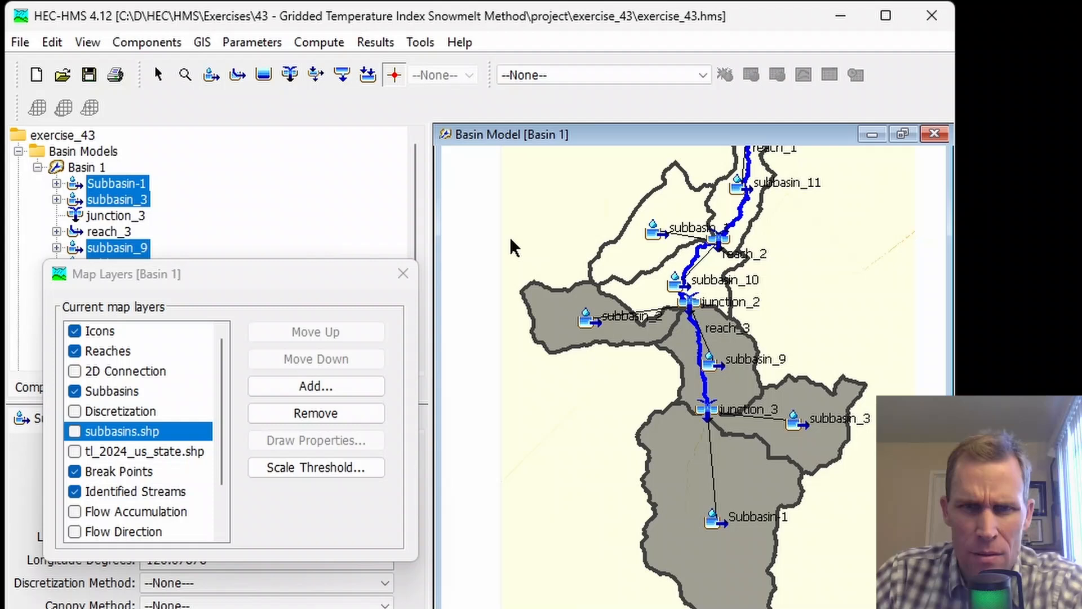
click(202, 41)
click(255, 298)
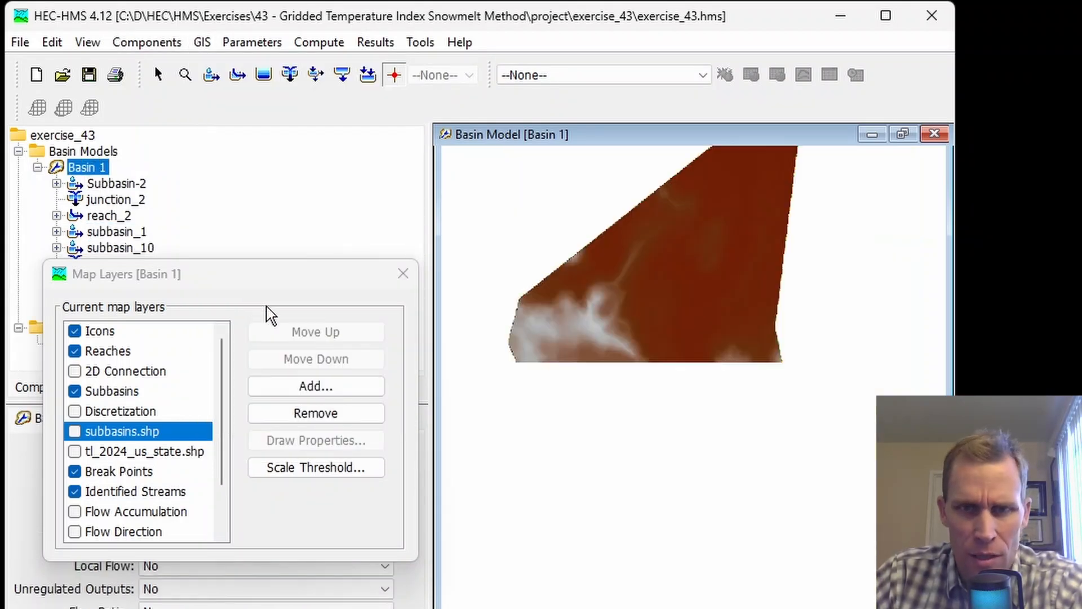
scroll(769, 219, up, 2)
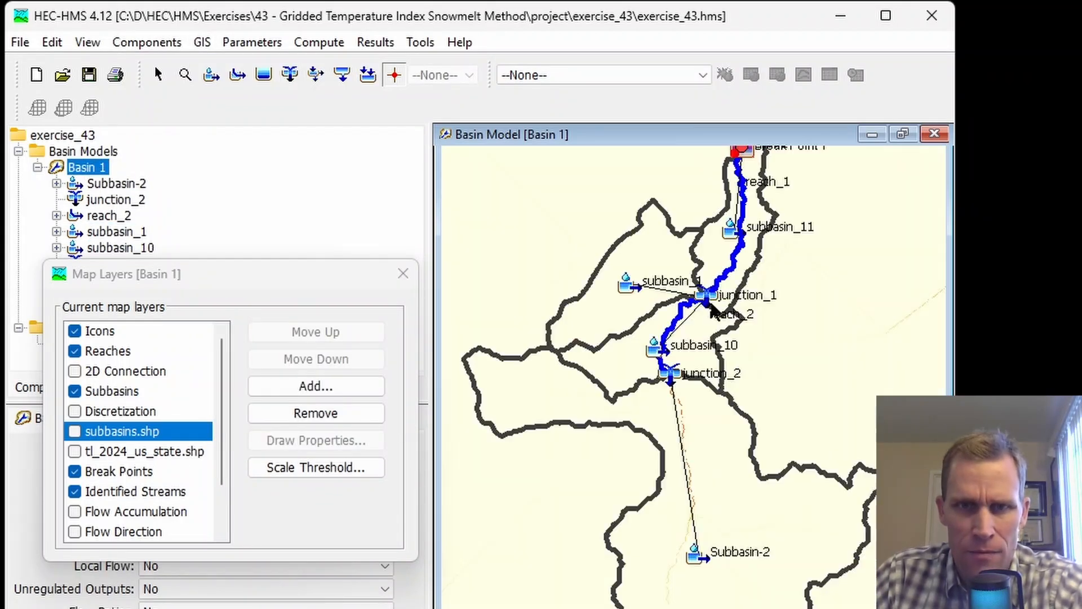
Step: Merge Subbasin-2 with subbasin_10, subbasin_11 and subbasin_1 into a single subbasin in Basin 1
click(660, 420)
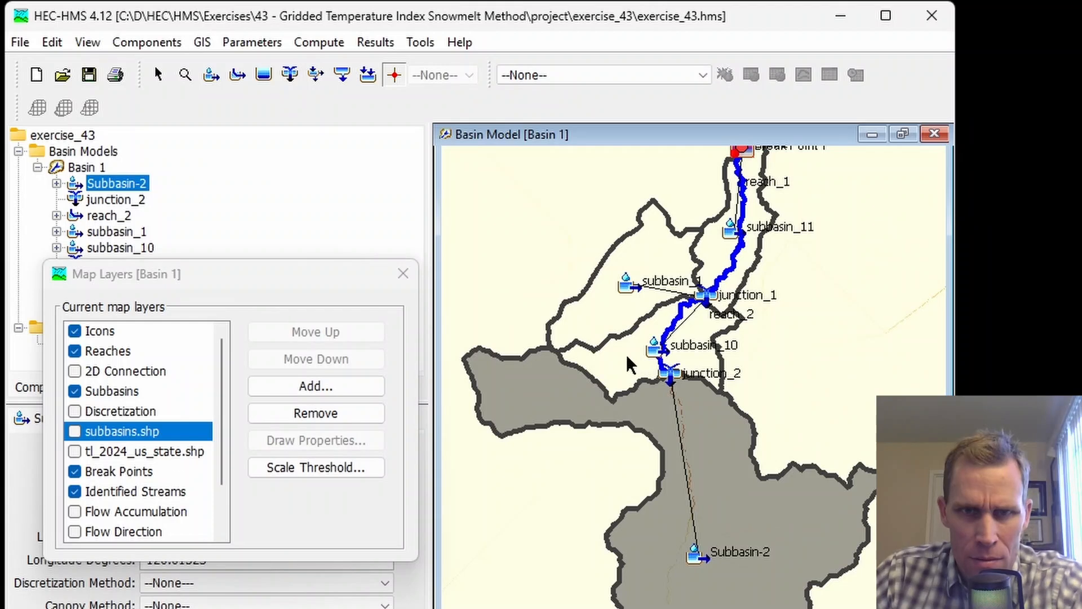
shift+click(630, 365)
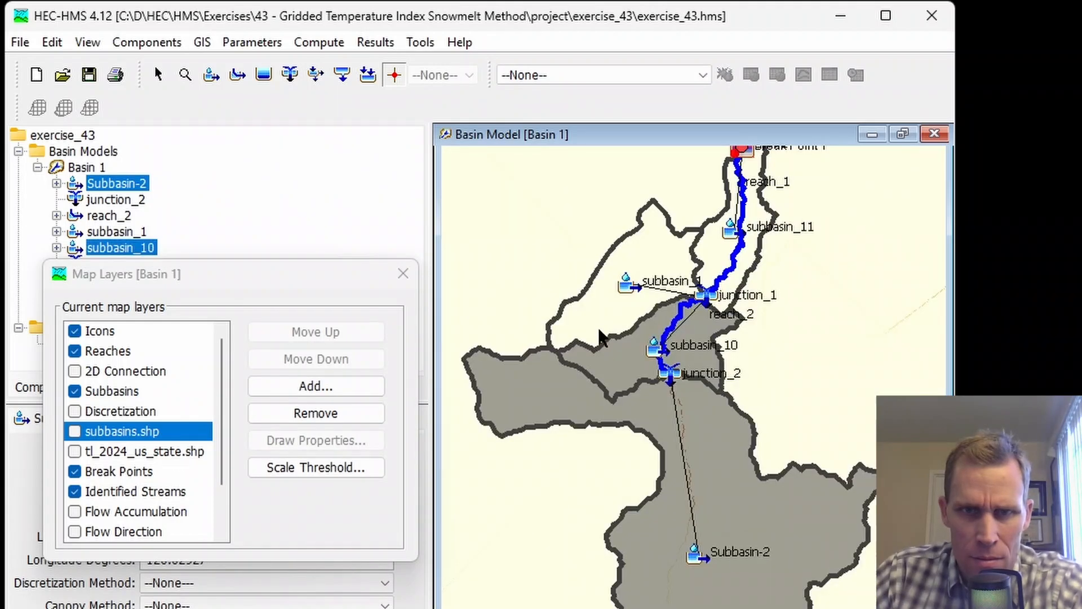
shift+click(714, 244)
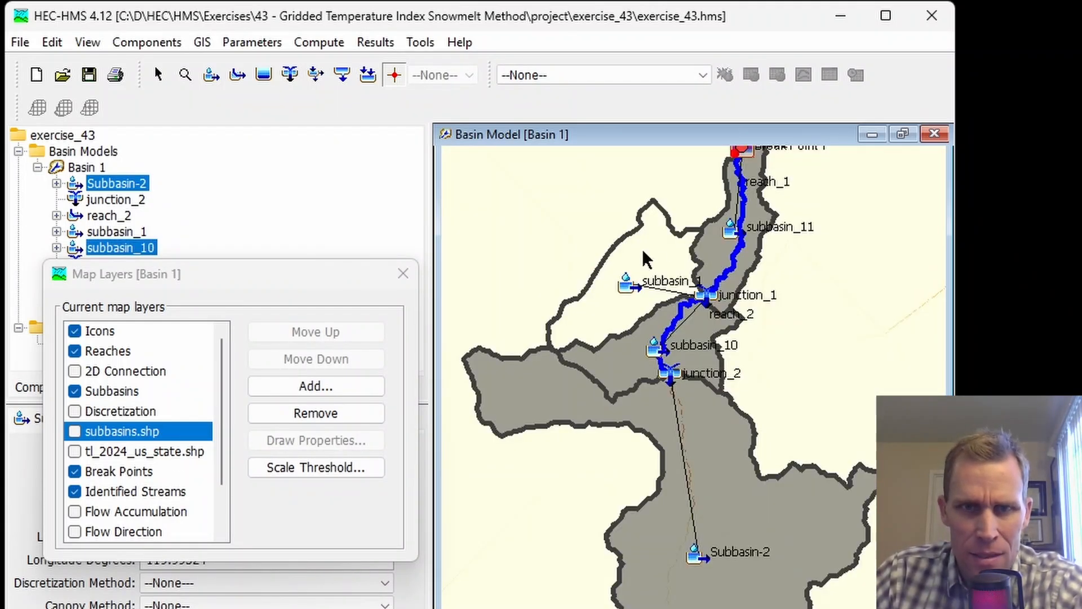
shift+click(643, 248)
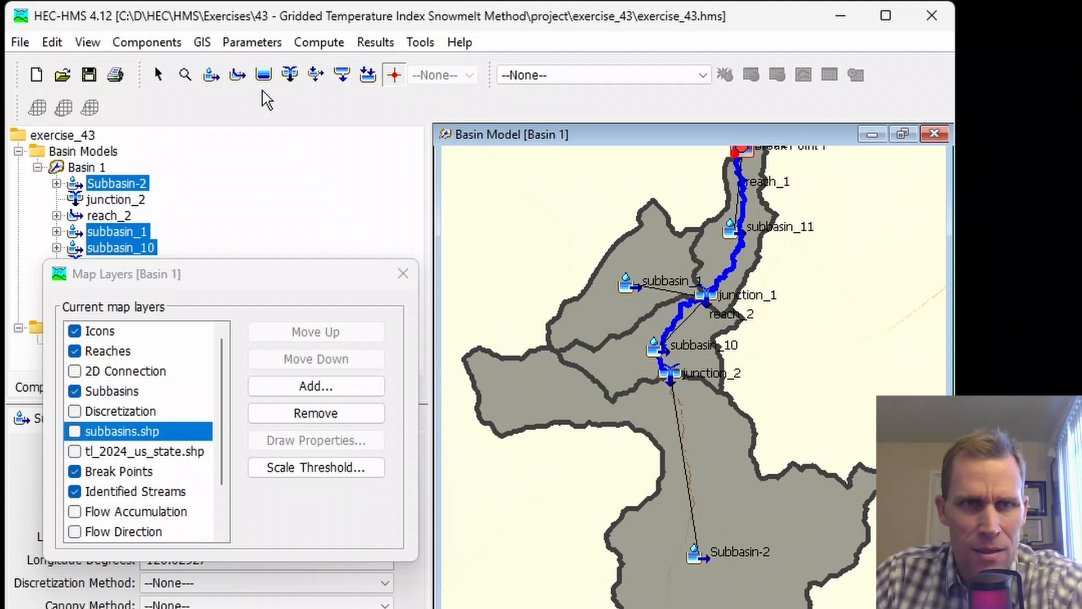
click(202, 42)
click(248, 297)
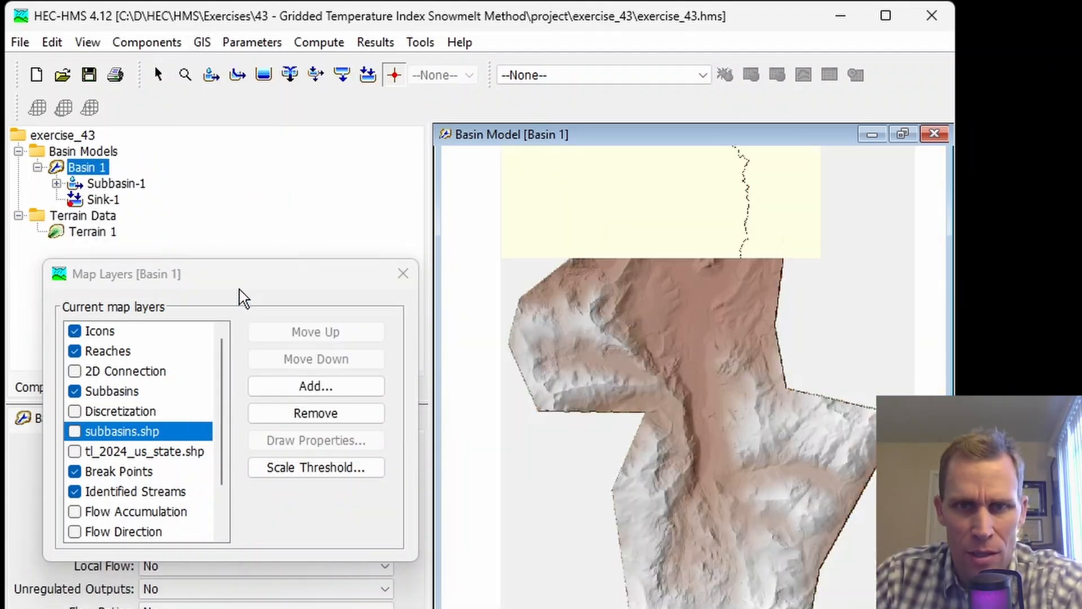
Step: Close the Basin 1 map layers and check the drainage area of the merged Subbasin-1
click(648, 309)
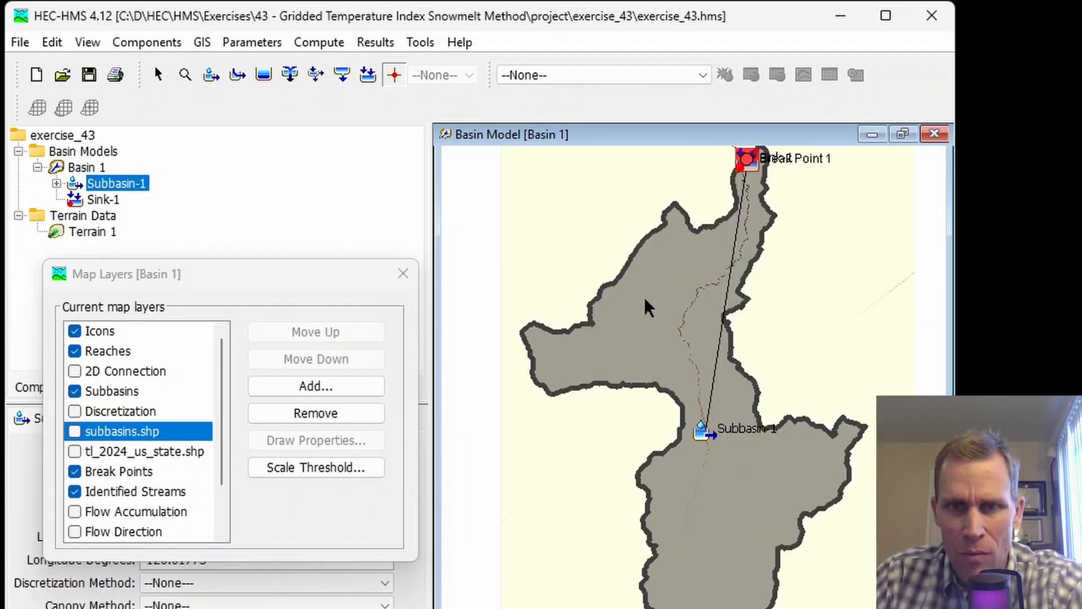
click(403, 273)
double_click(208, 435)
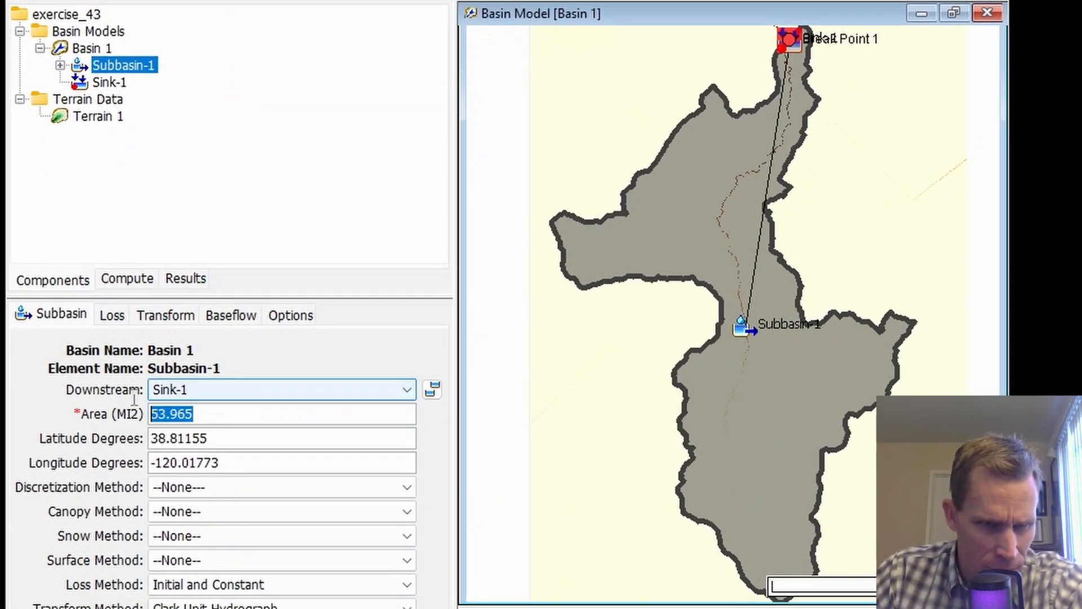
click(215, 435)
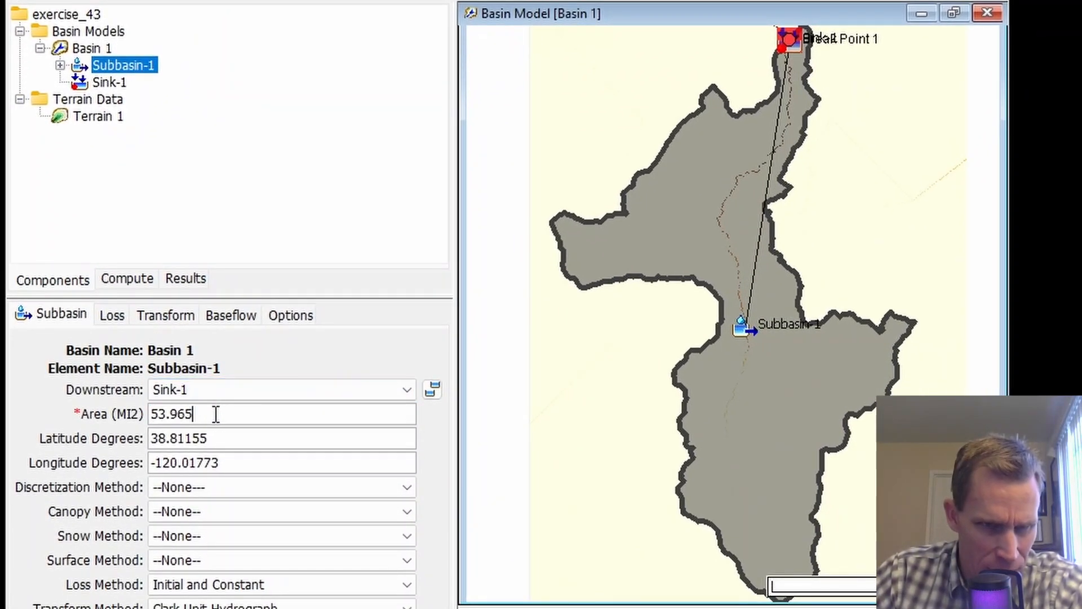
drag(210, 414, 165, 402)
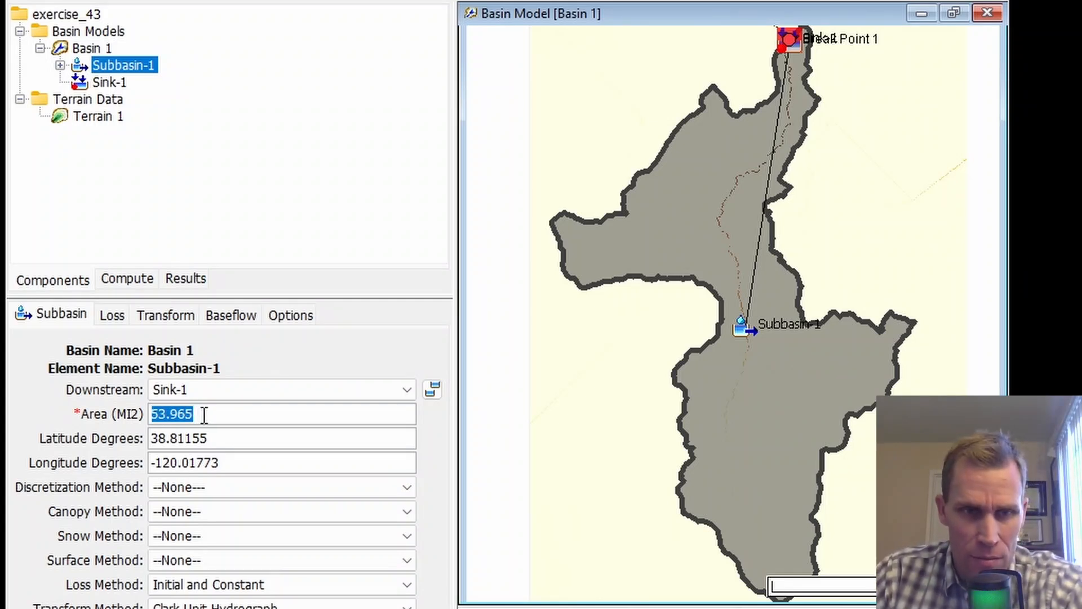
drag(796, 405, 713, 406)
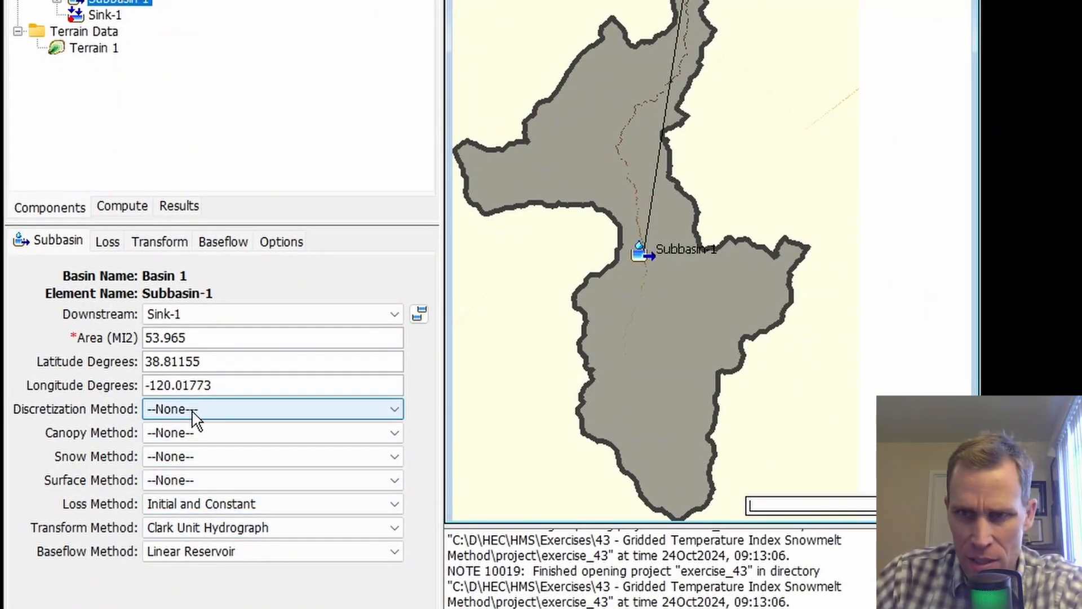
Step: Set the discretization method of Subbasin-1 to Structured and save the project
click(192, 419)
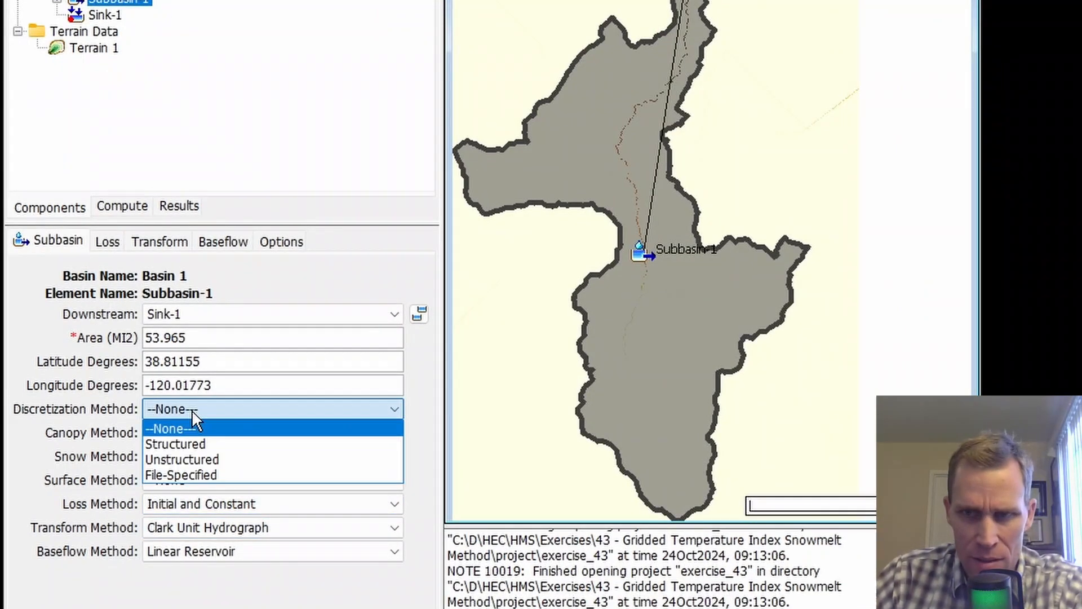
click(200, 445)
click(145, 252)
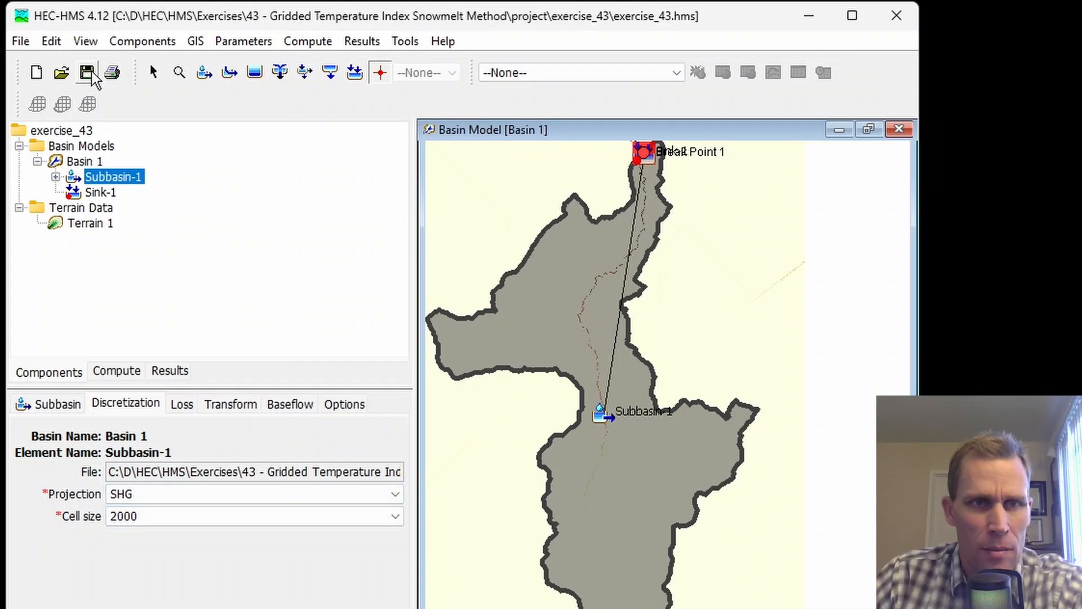
click(93, 71)
Step: Compute the grid cells for Subbasin-1
click(241, 42)
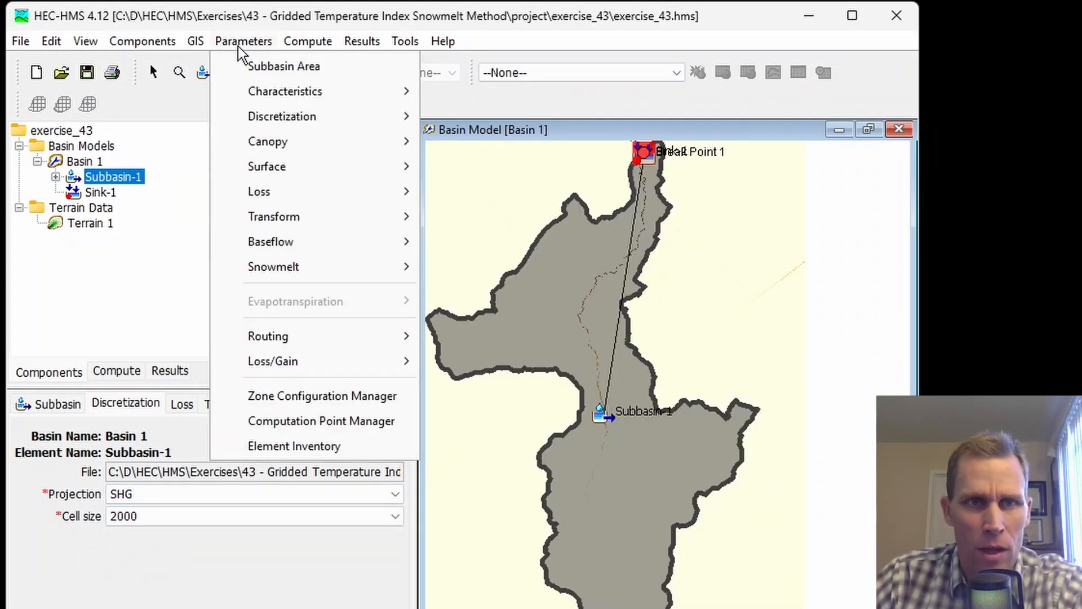
mouse_move(202, 45)
mouse_move(308, 440)
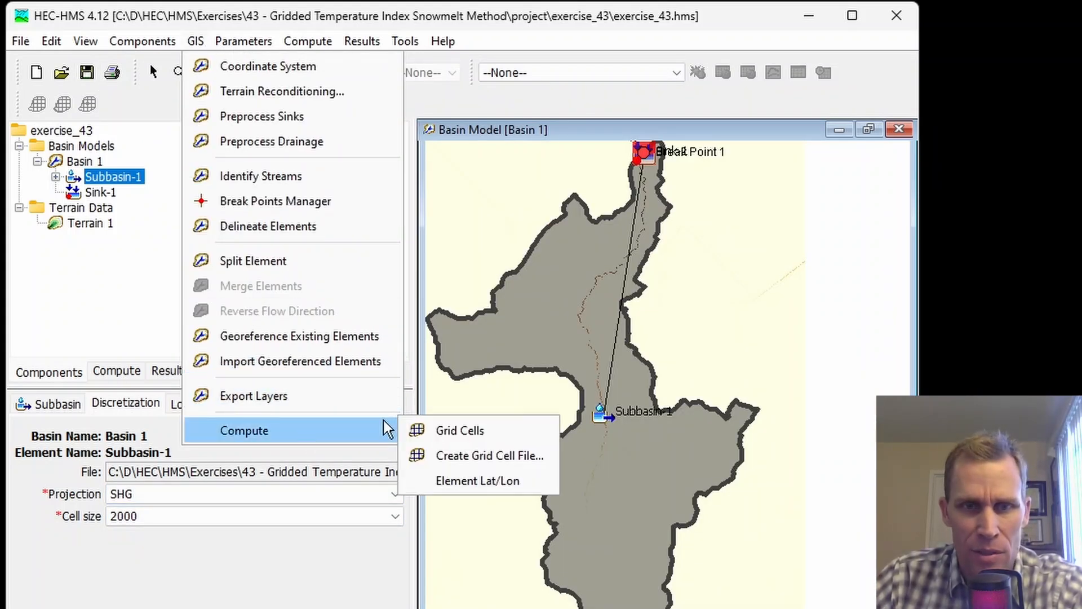
click(472, 437)
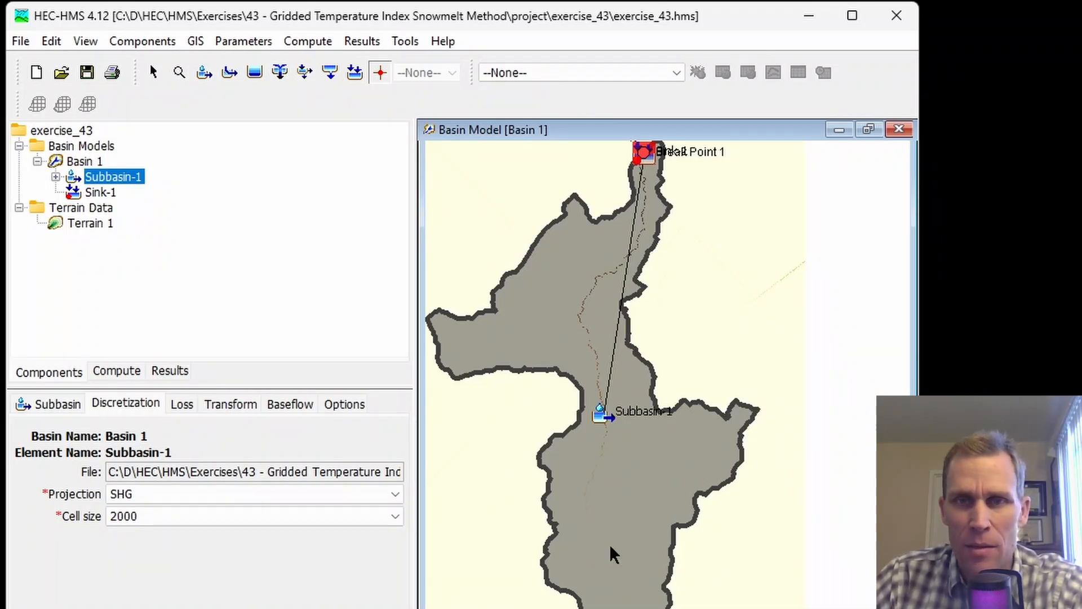
Step: Show the Discretization layer in the Basin 1 map
click(85, 41)
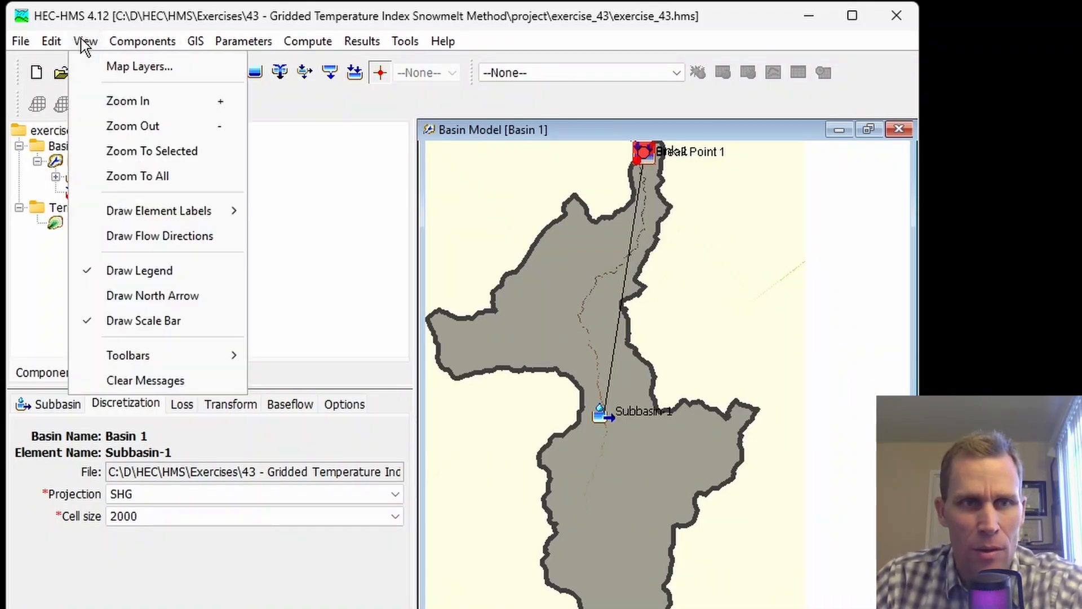
click(116, 66)
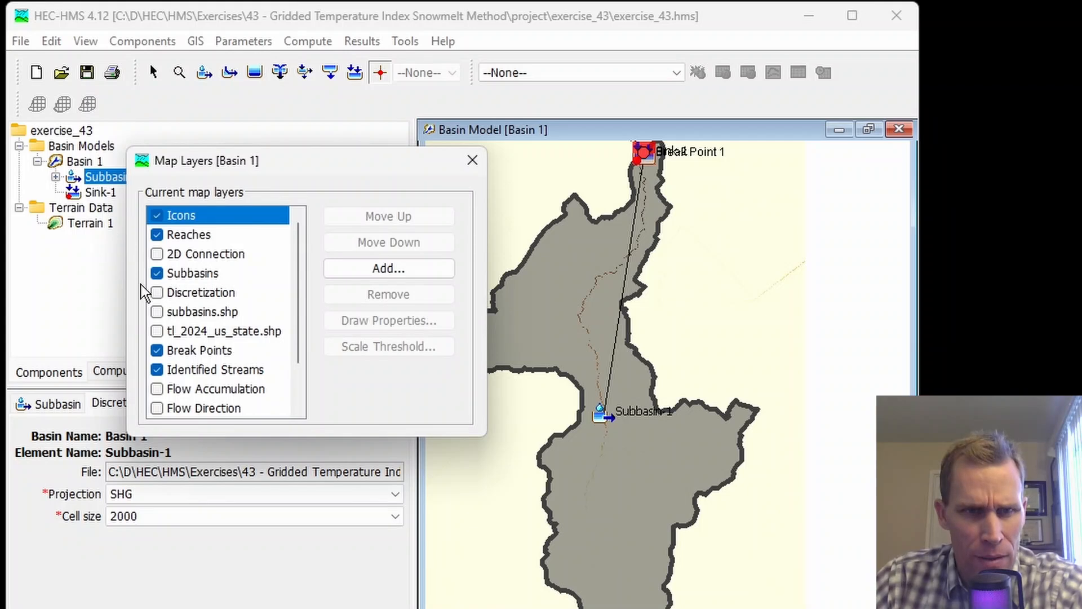
click(156, 292)
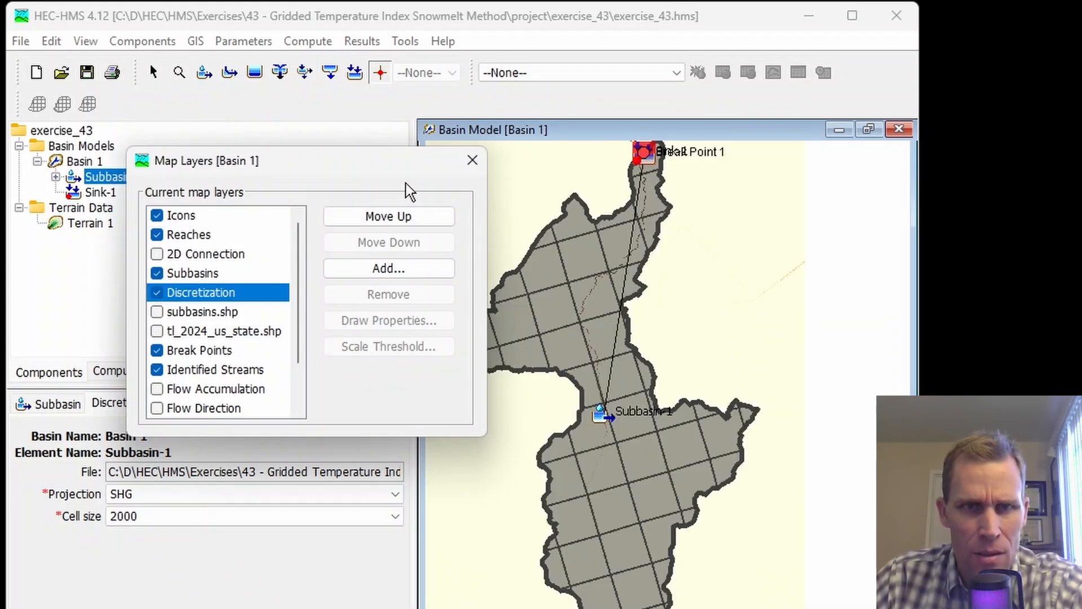
click(473, 160)
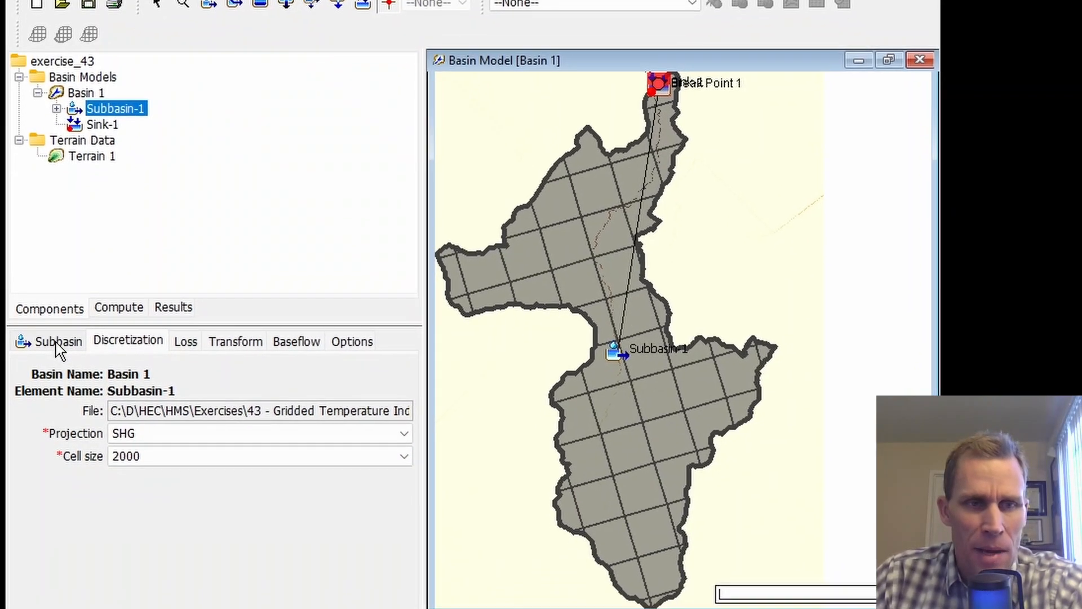
Step: Set the canopy method of Subbasin-1 to Simple Canopy
click(58, 411)
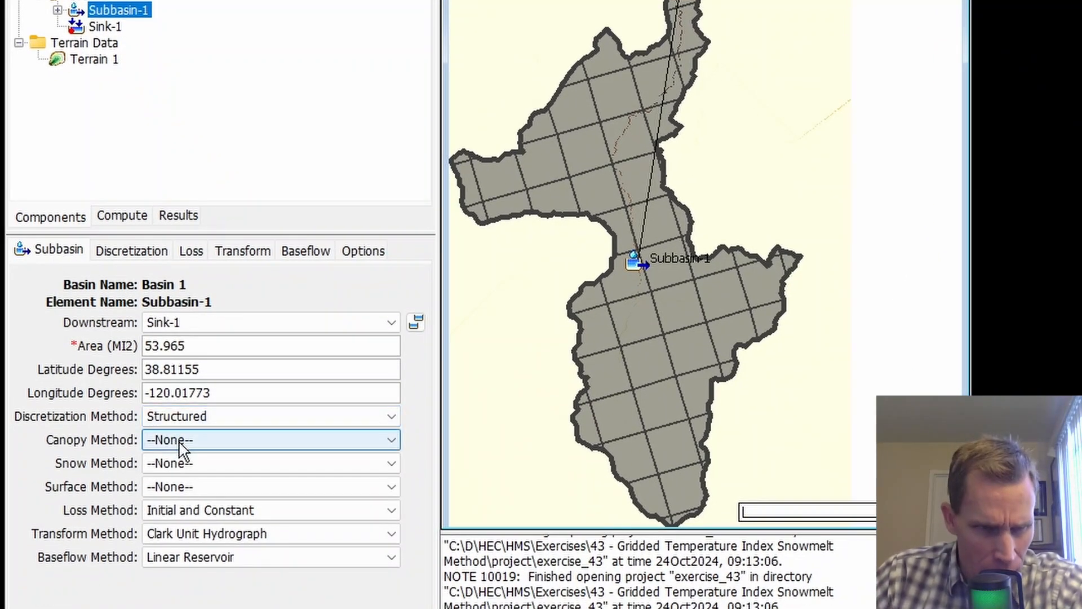
click(187, 448)
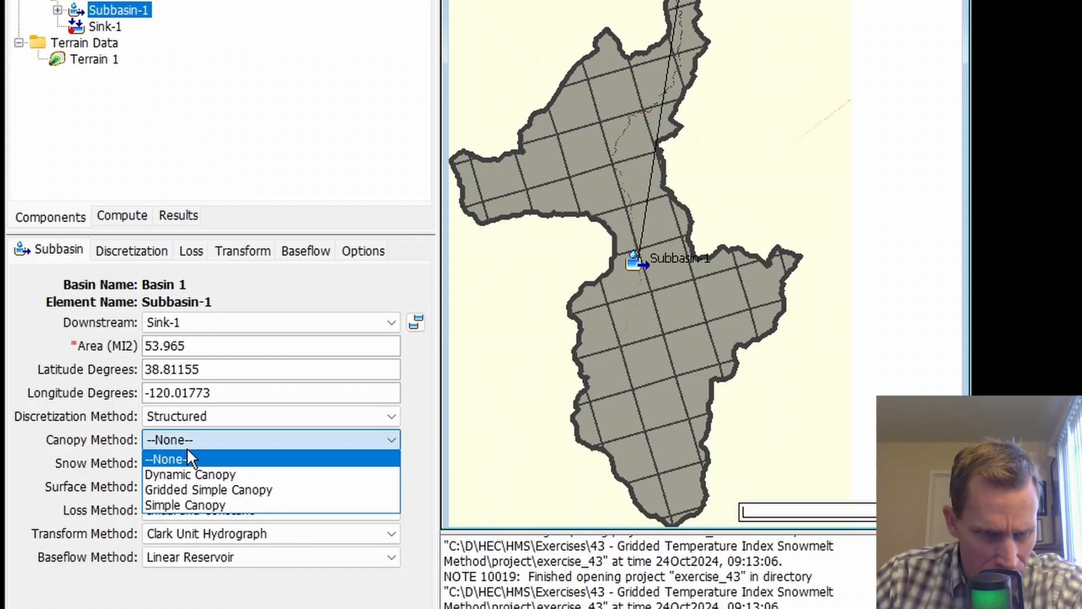
click(203, 505)
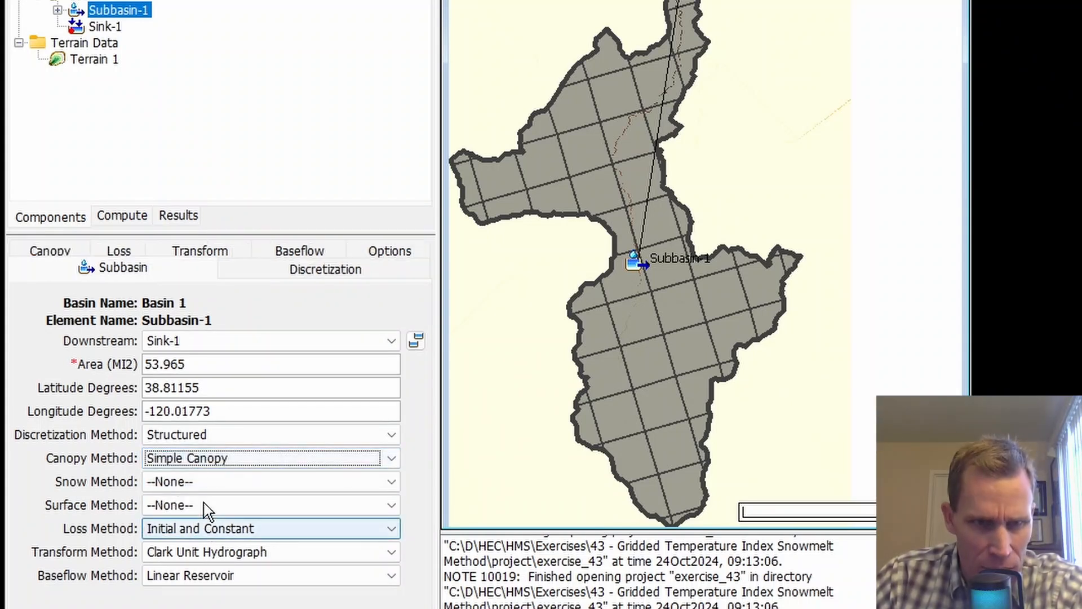
Step: Set the canopy's initial storage to 0 %, max storage to 0 in and uptake method to Simple, and save the project
click(50, 252)
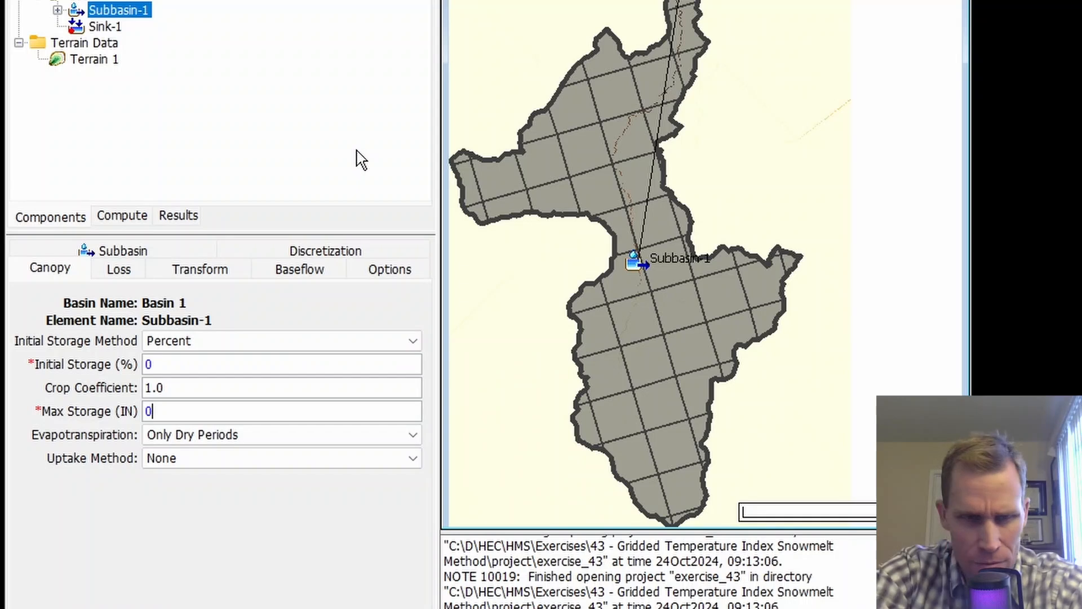
key(Tab)
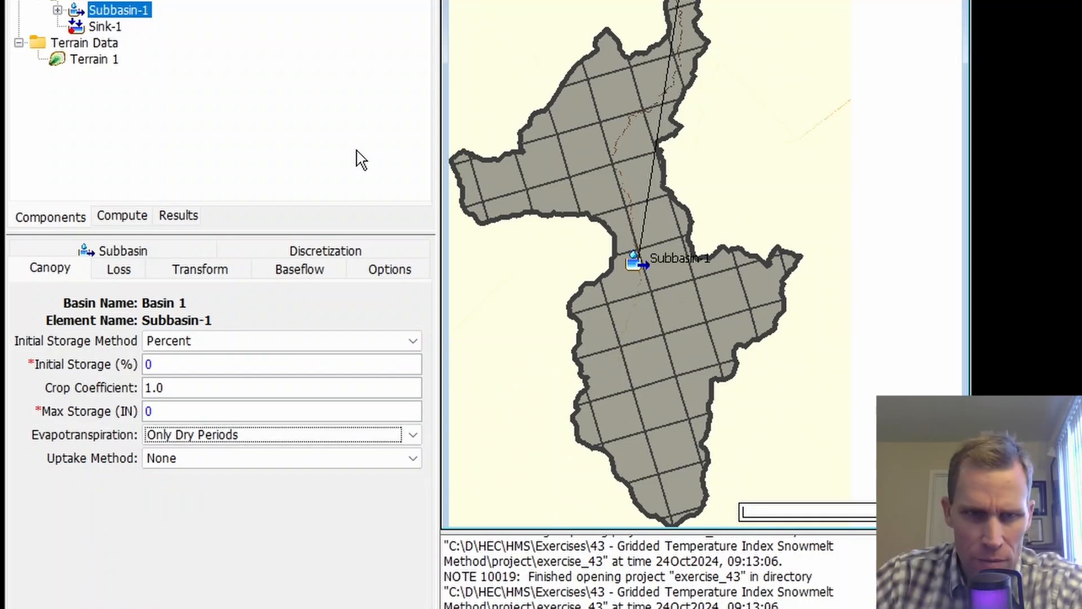
click(184, 460)
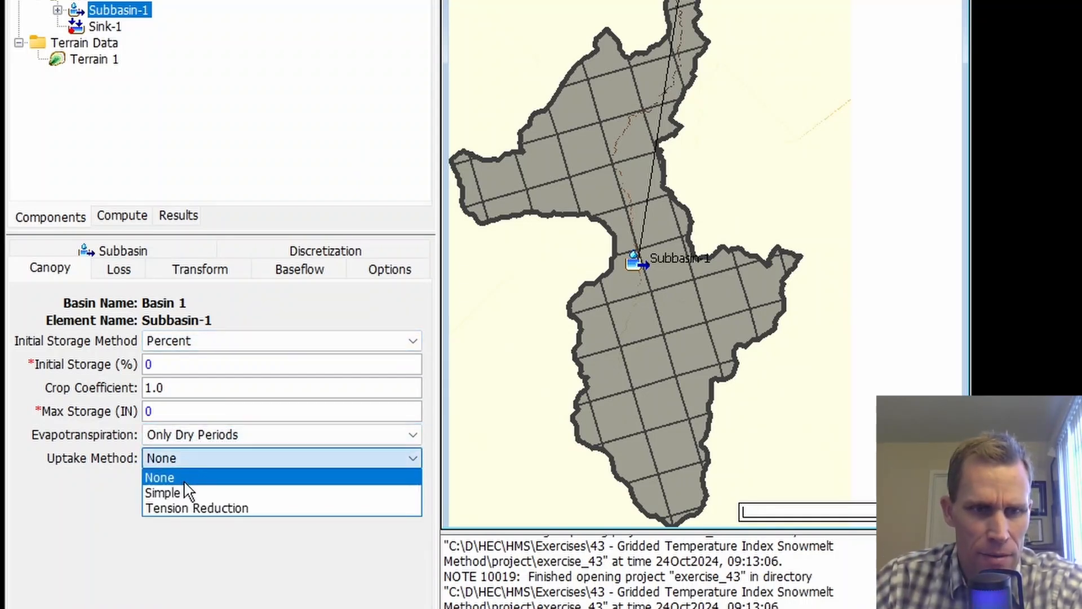
click(169, 493)
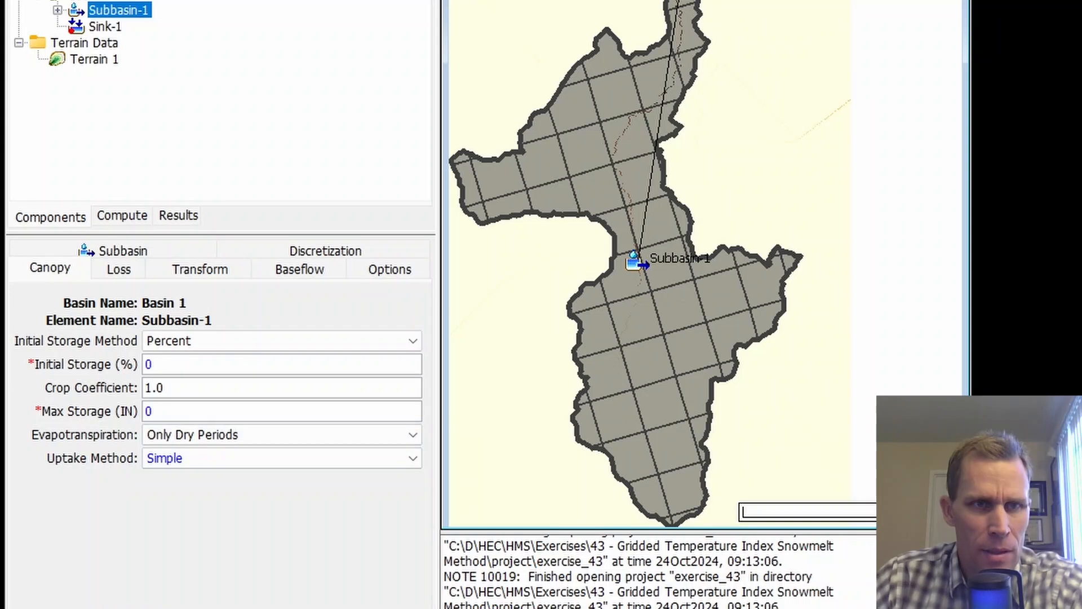
key(ctrl+s)
Step: Set the snow method of Subbasin-1 to Gridded Temperature Index
click(111, 253)
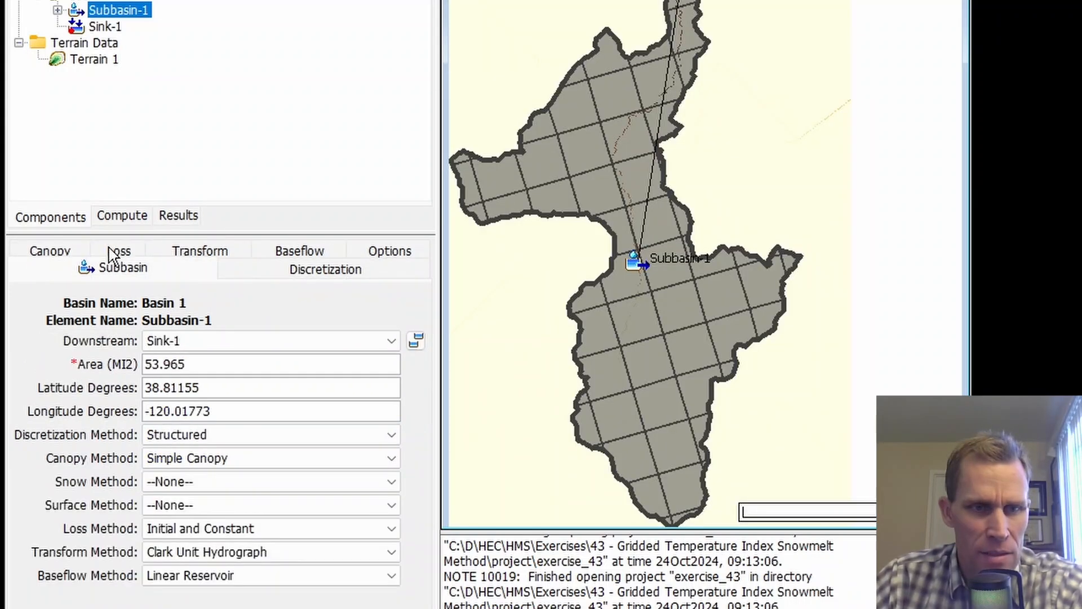
click(166, 486)
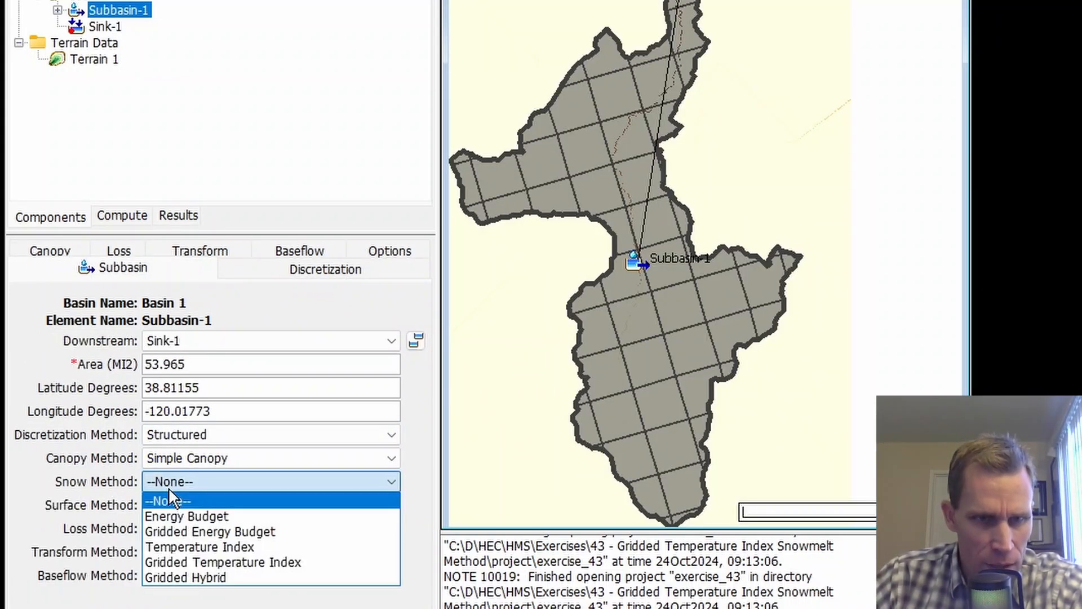
click(212, 564)
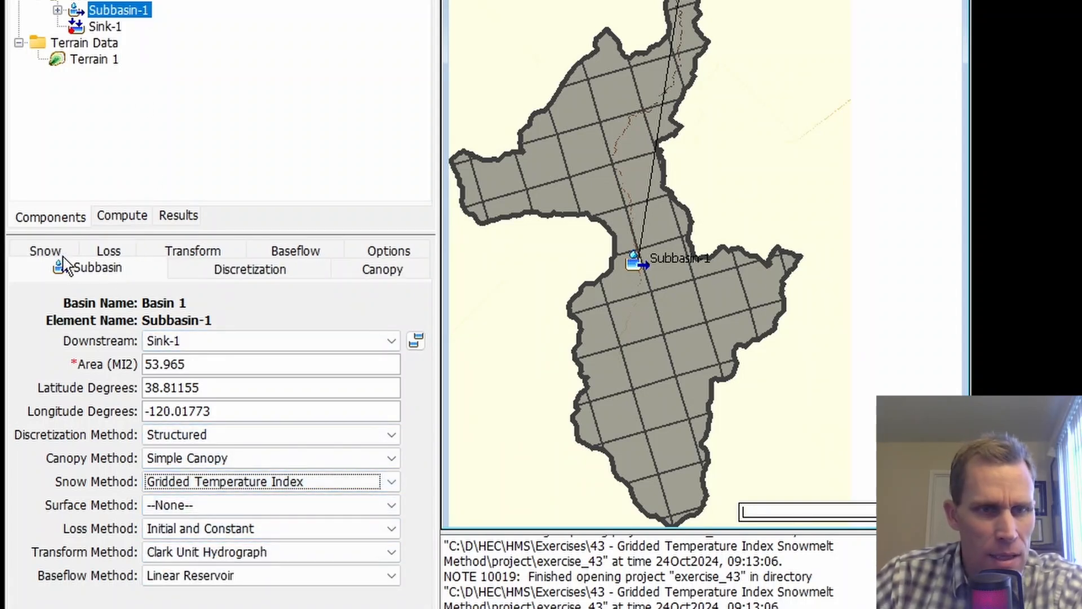
Step: Set Subbasin-1's snow parameters: PX and base temperature 34.5 °F, ATI coefficient 0.98, wet meltrate 0.1 in/°F-day and rain rate limit 0.1 in/day
click(48, 252)
drag(263, 234, 285, 17)
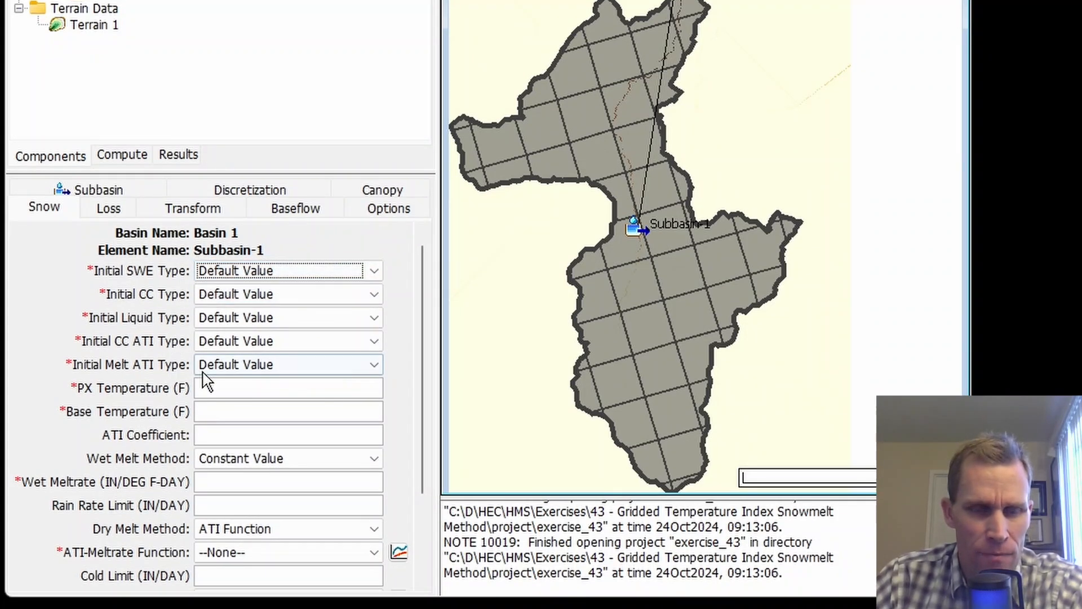
scroll(176, 380, down, 1)
scroll(177, 372, down, 5)
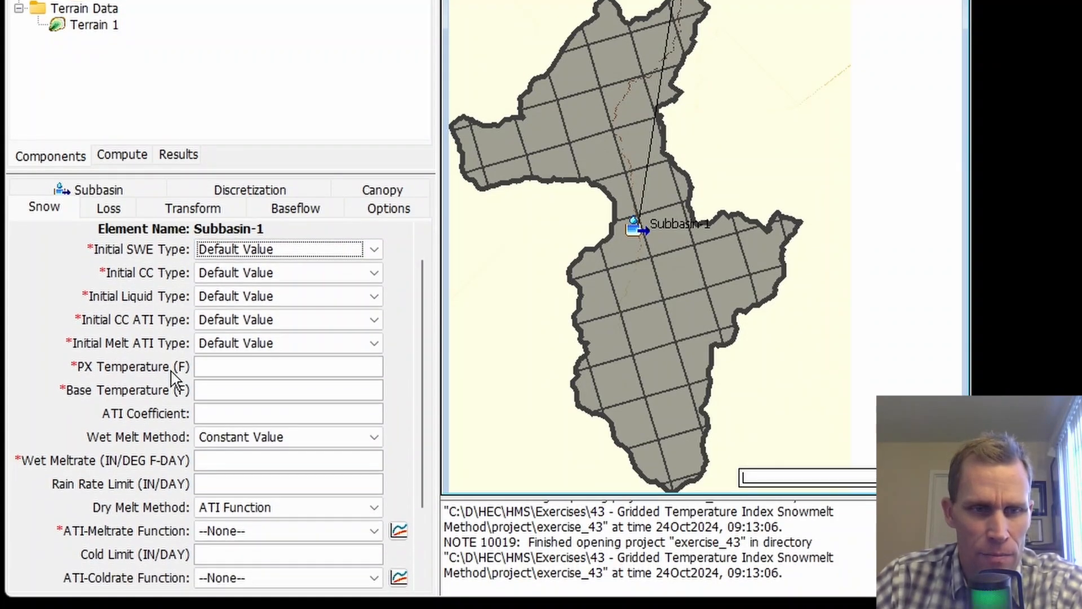
scroll(176, 362, down, 2)
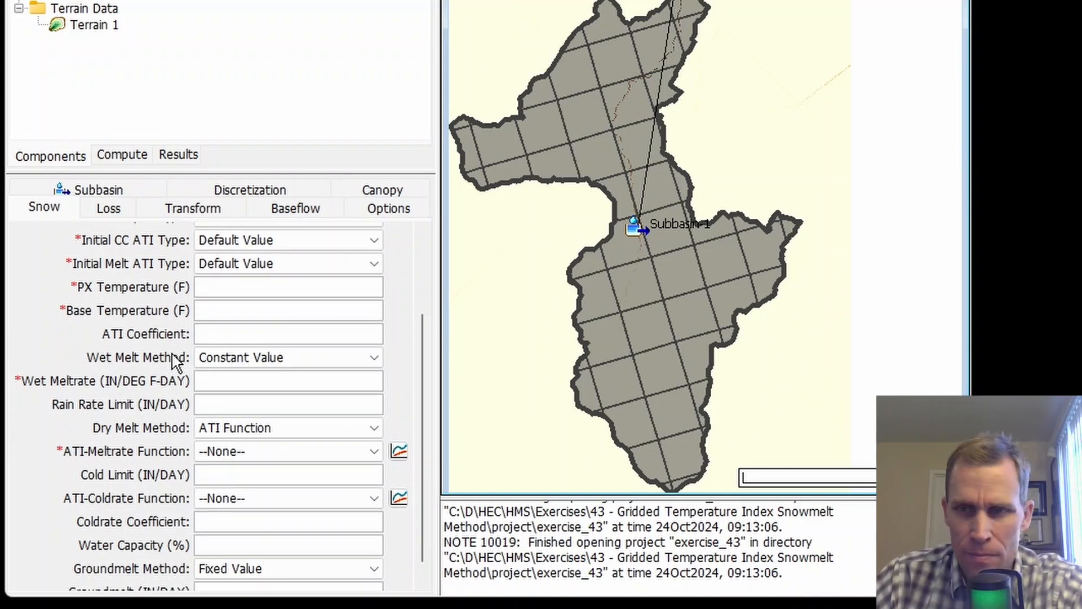
click(231, 271)
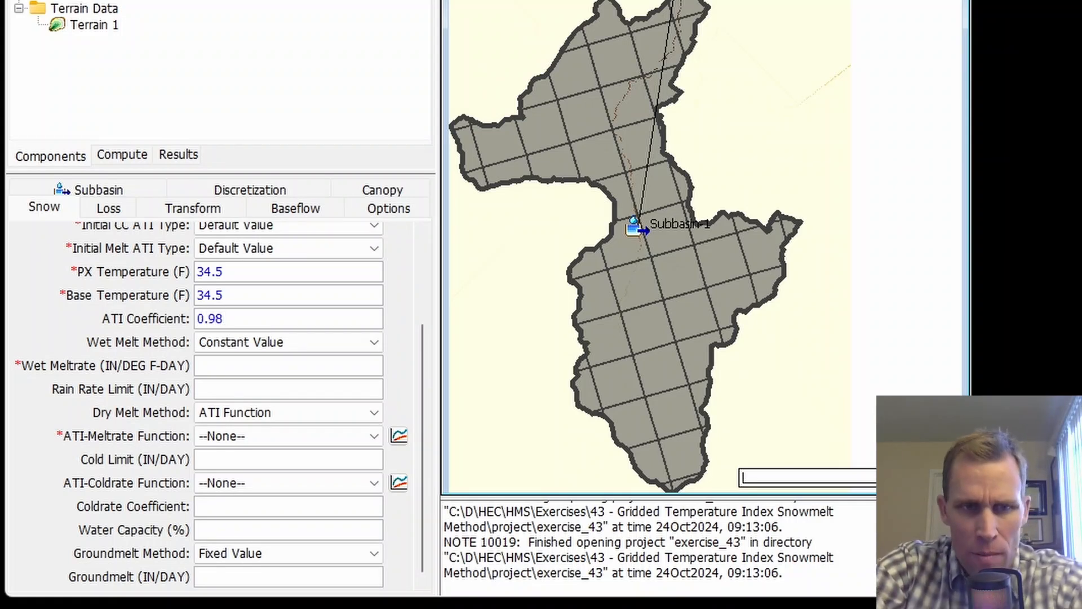
key(Tab)
key(Tab)
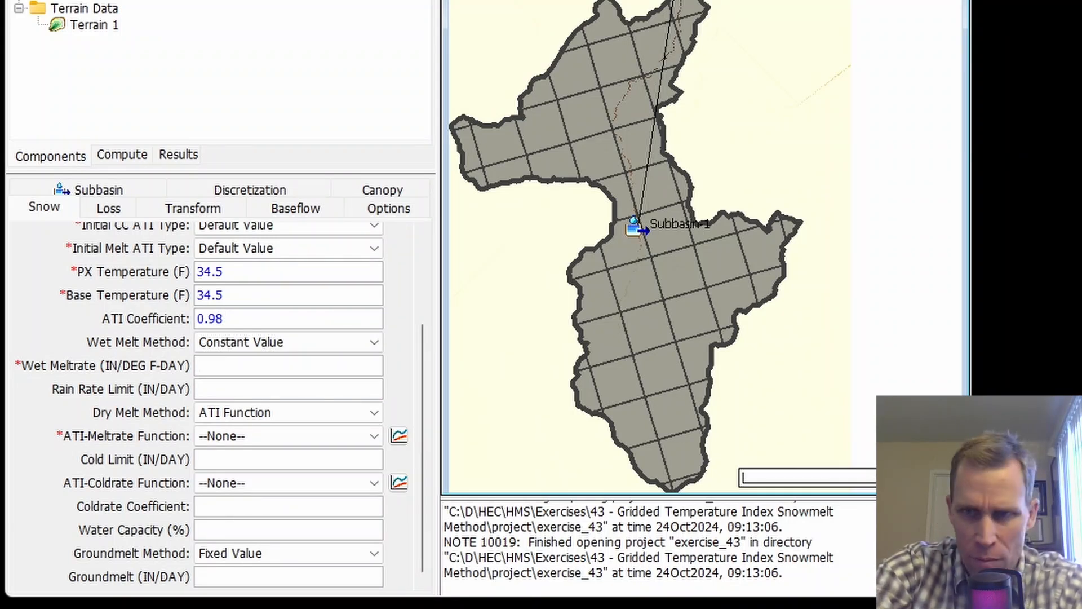
click(238, 390)
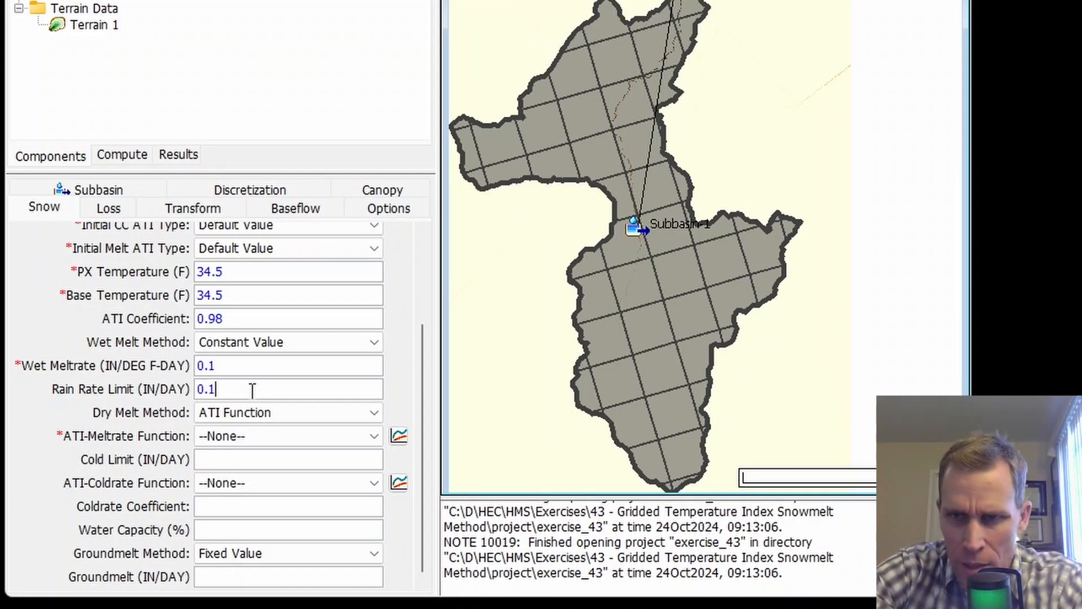
Step: Set Subbasin-1's cold limit to 0.2 in/day, coldrate coefficient to 0.35, water capacity to 3 % and groundmelt to 0 in/day, and save the project
key(Tab)
key(Tab)
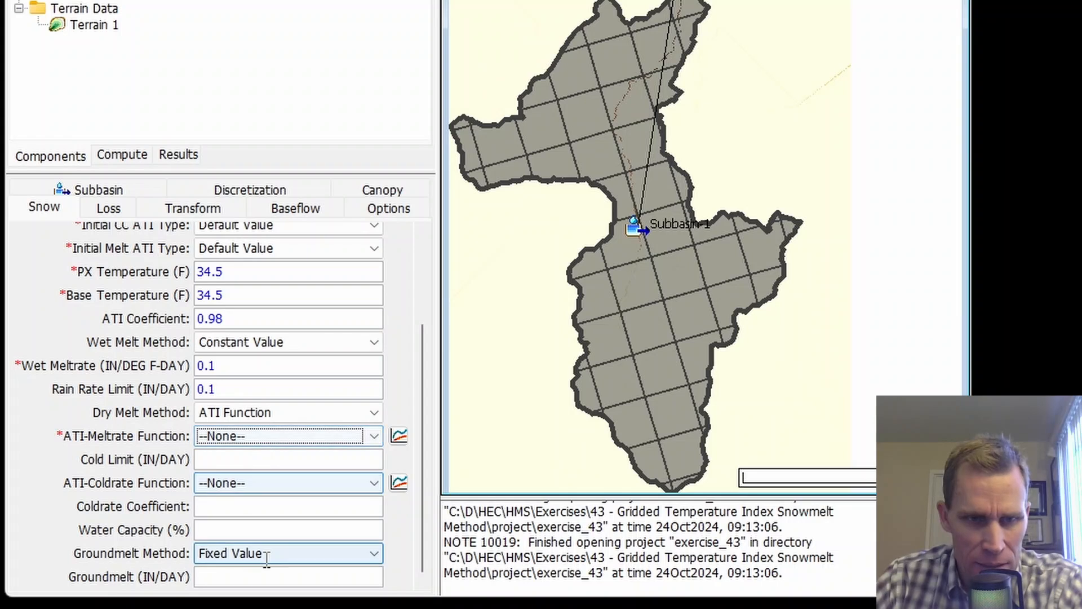
scroll(288, 491, down, 1)
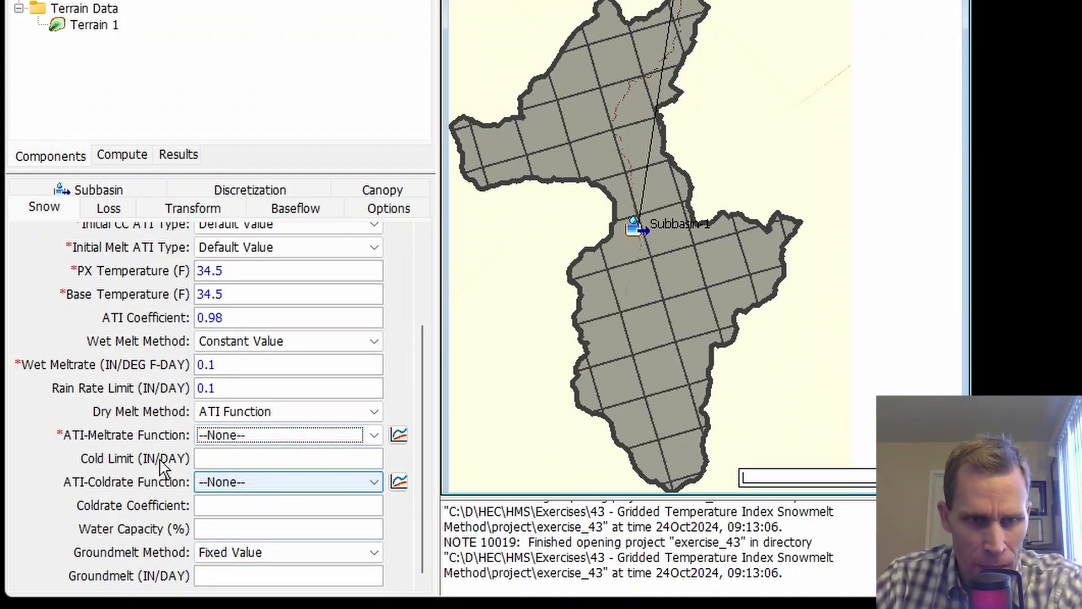
key(Tab)
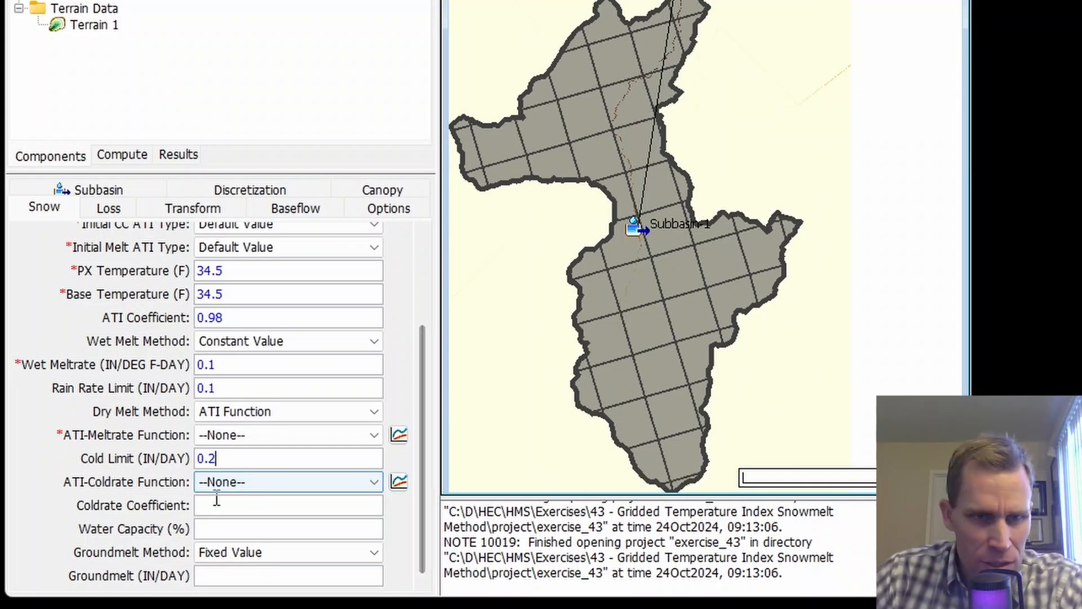
click(342, 506)
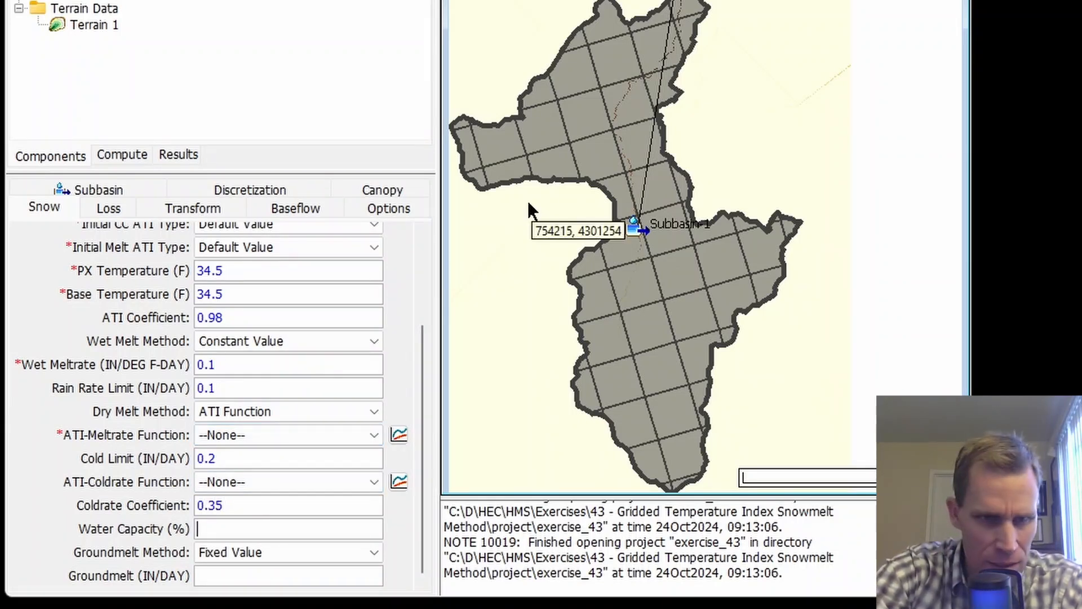
text(3)
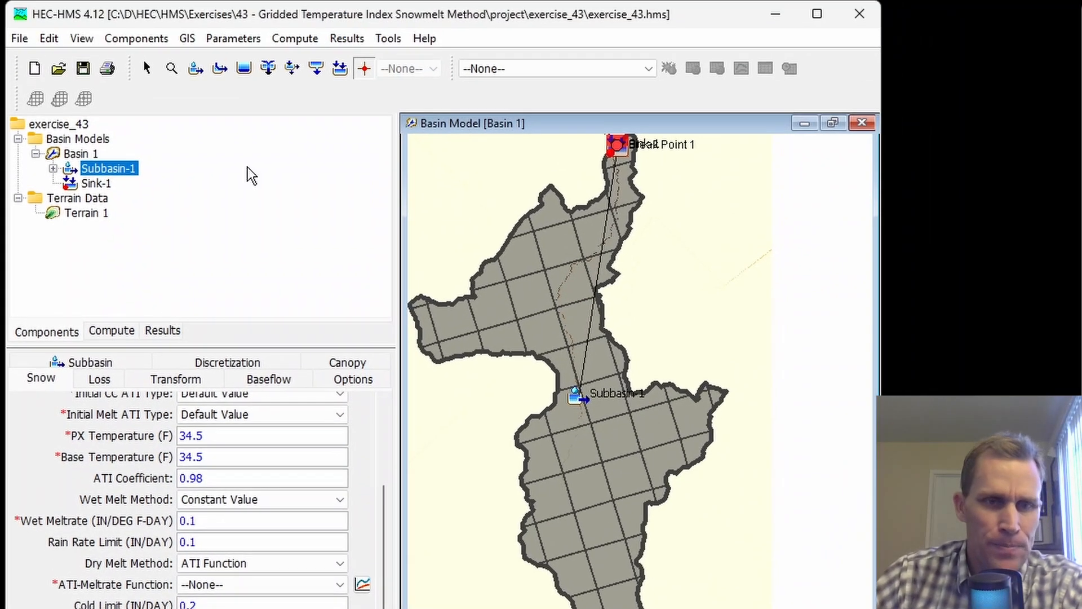
click(83, 68)
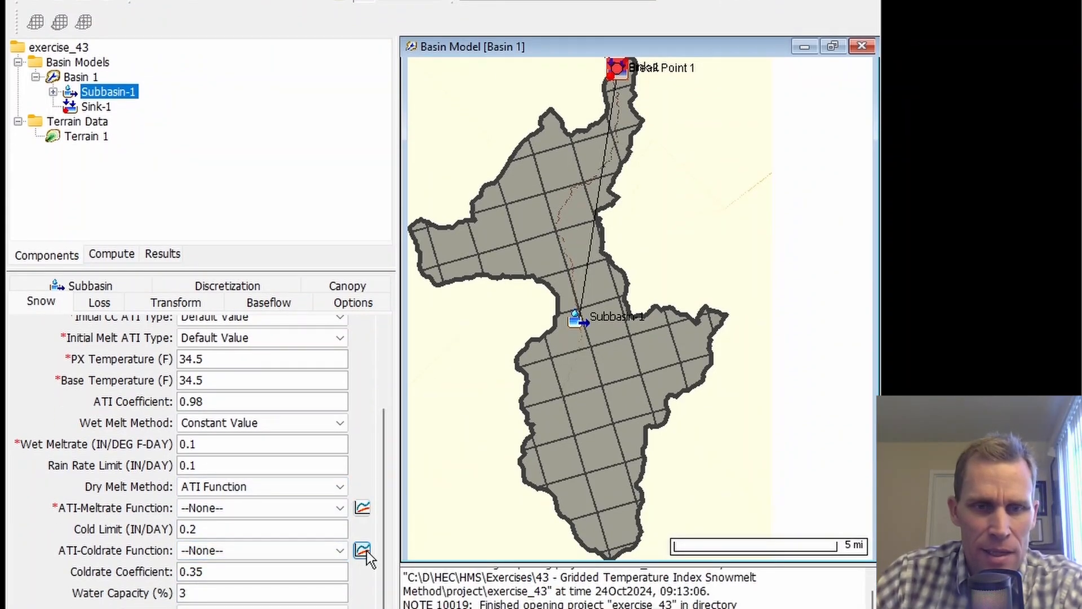
Step: Create a paired data table of type ATI-Meltrate Functions named meltrate
click(133, 26)
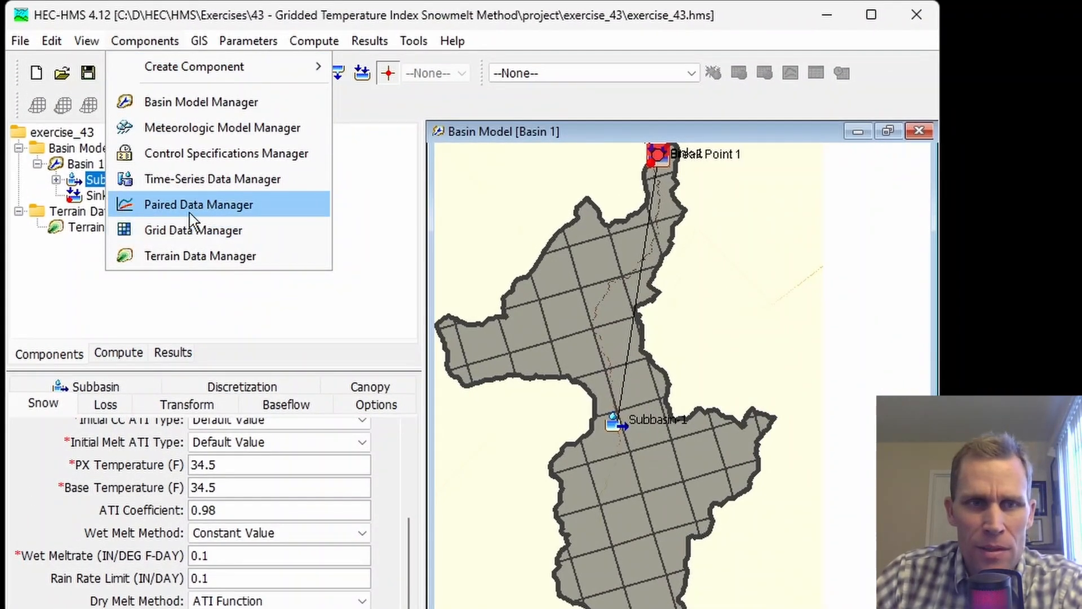
click(190, 215)
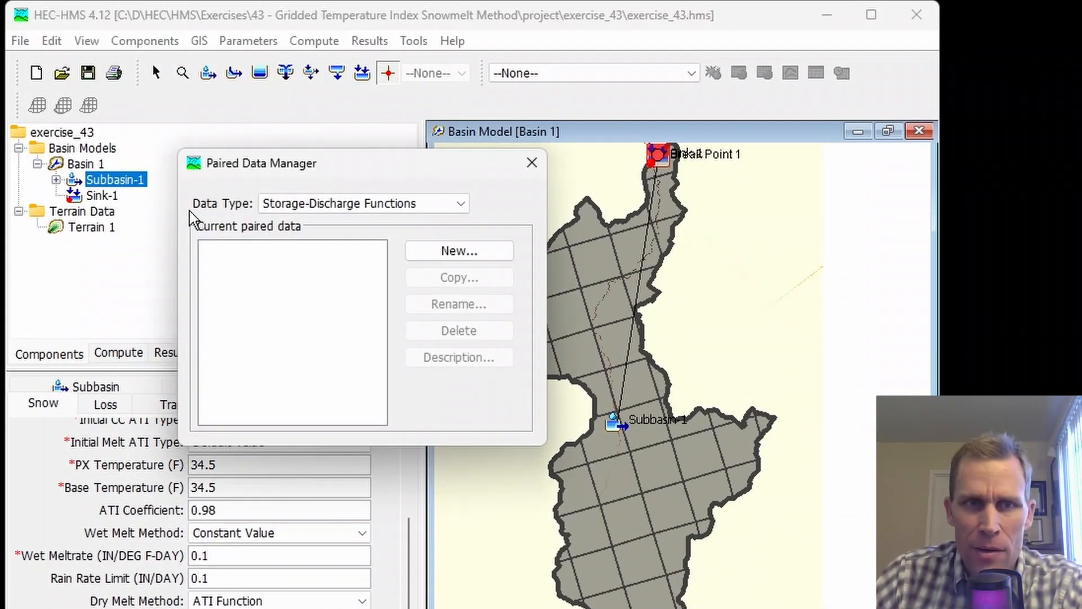
click(289, 216)
scroll(300, 248, down, 4)
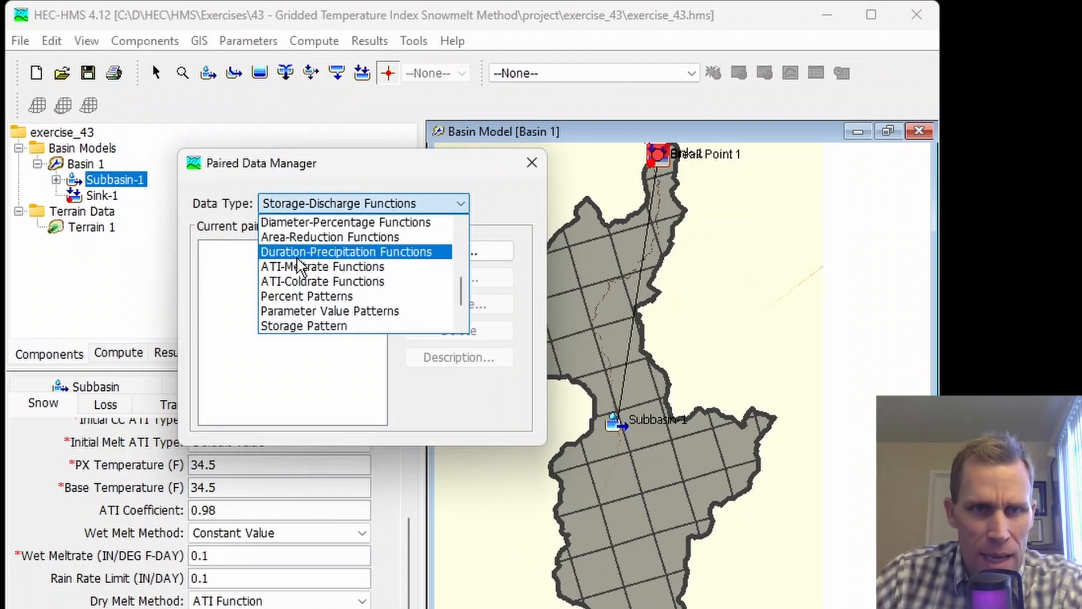
click(323, 267)
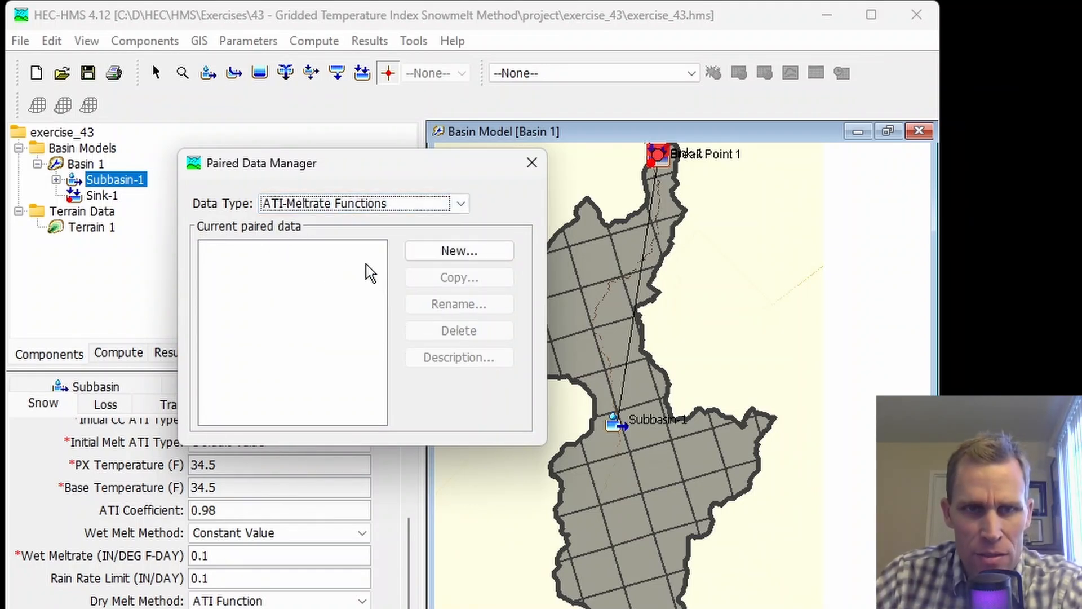
click(458, 250)
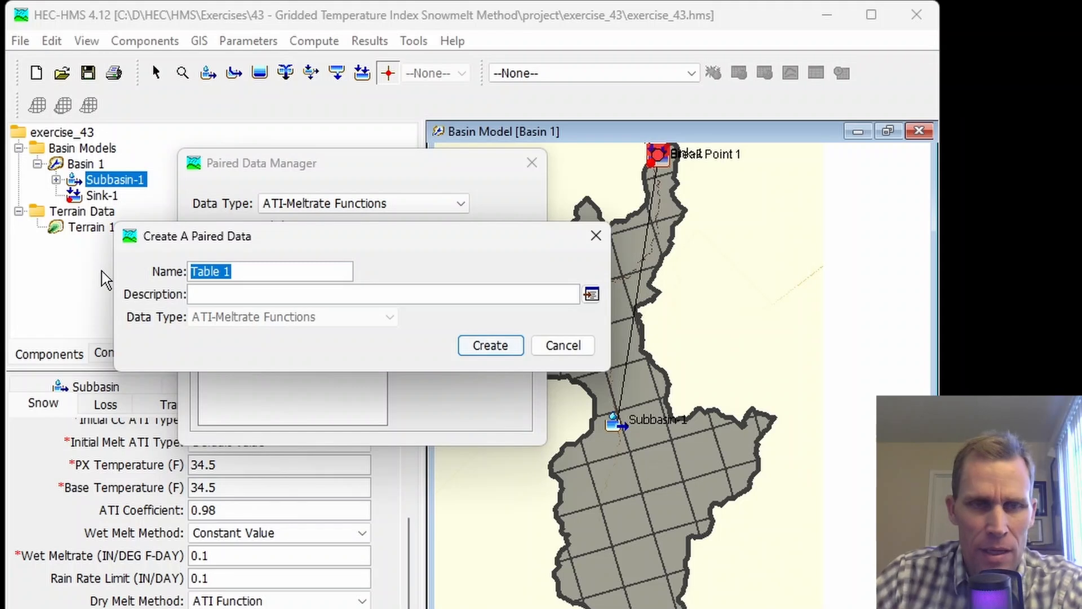
text(meltrate)
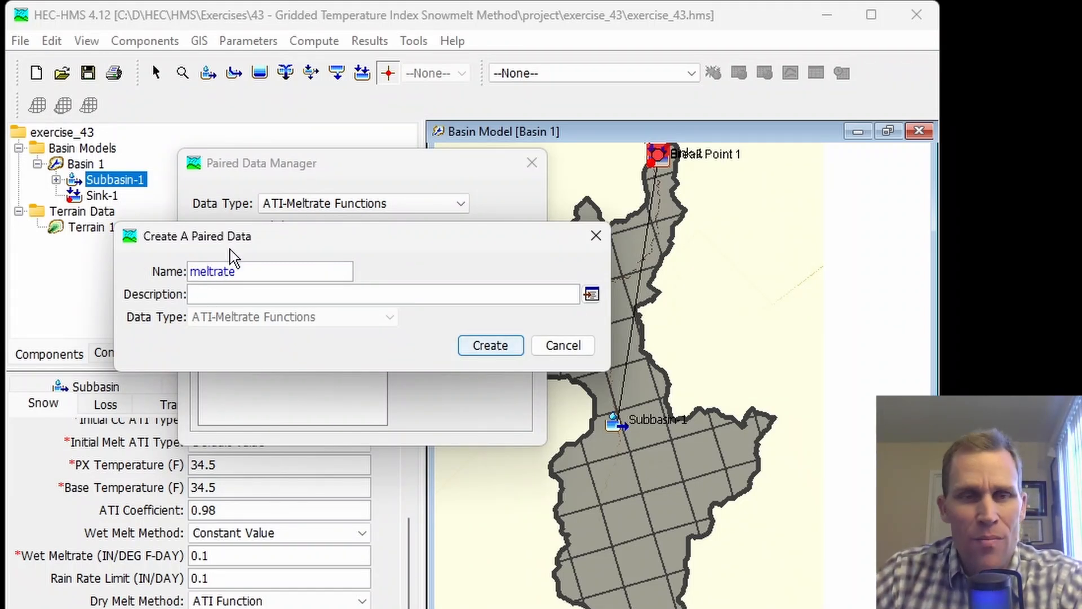
click(491, 345)
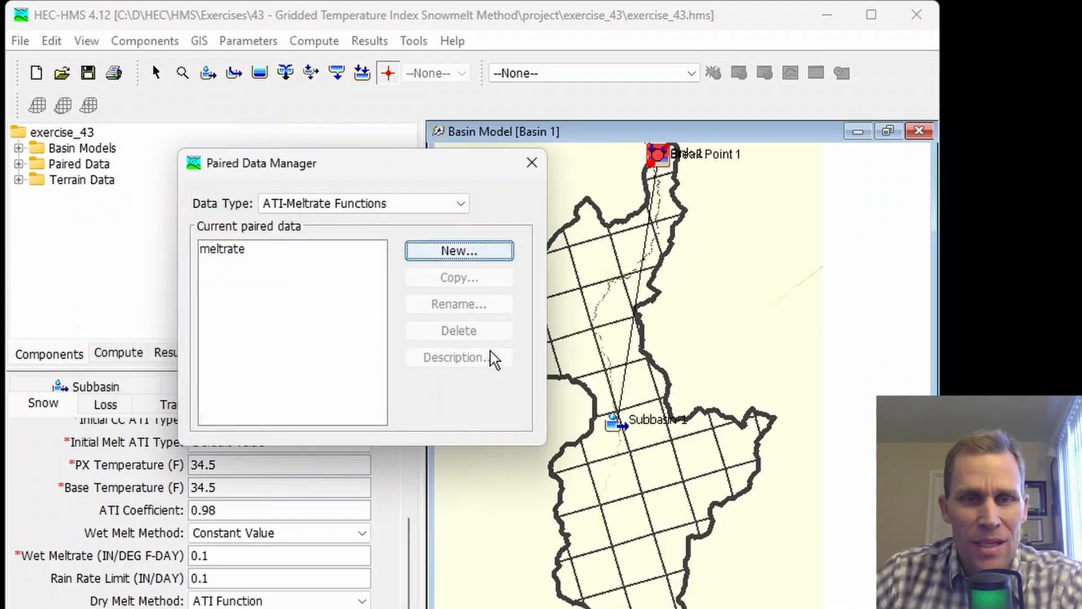
Step: Create a paired data table of type ATI-Coldrate Functions named coldrate and close the Paired Data Manager
click(395, 209)
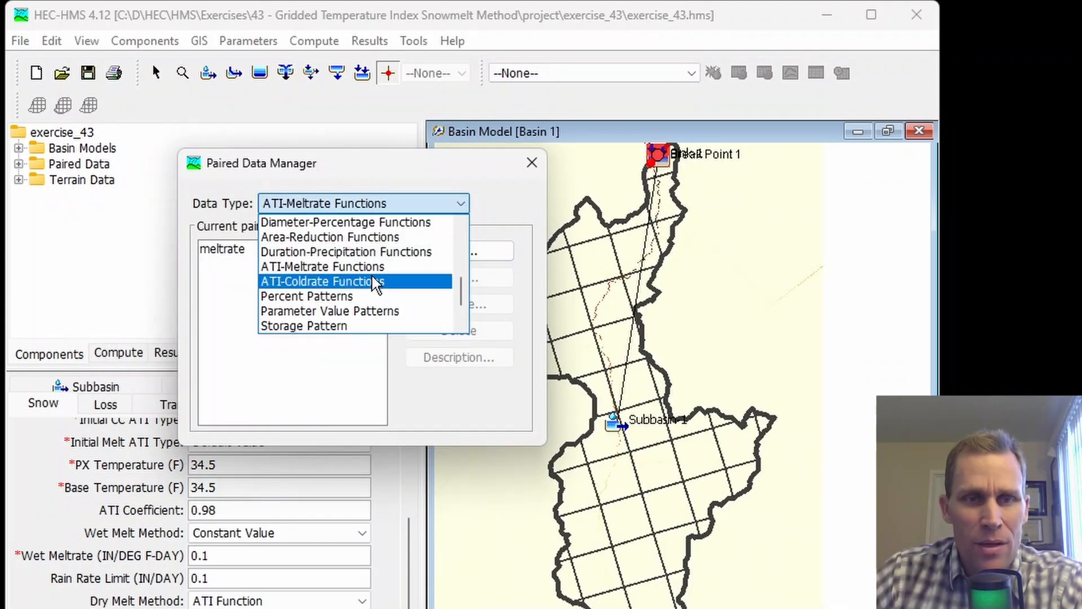
scroll(376, 285, down, 1)
scroll(375, 285, up, 1)
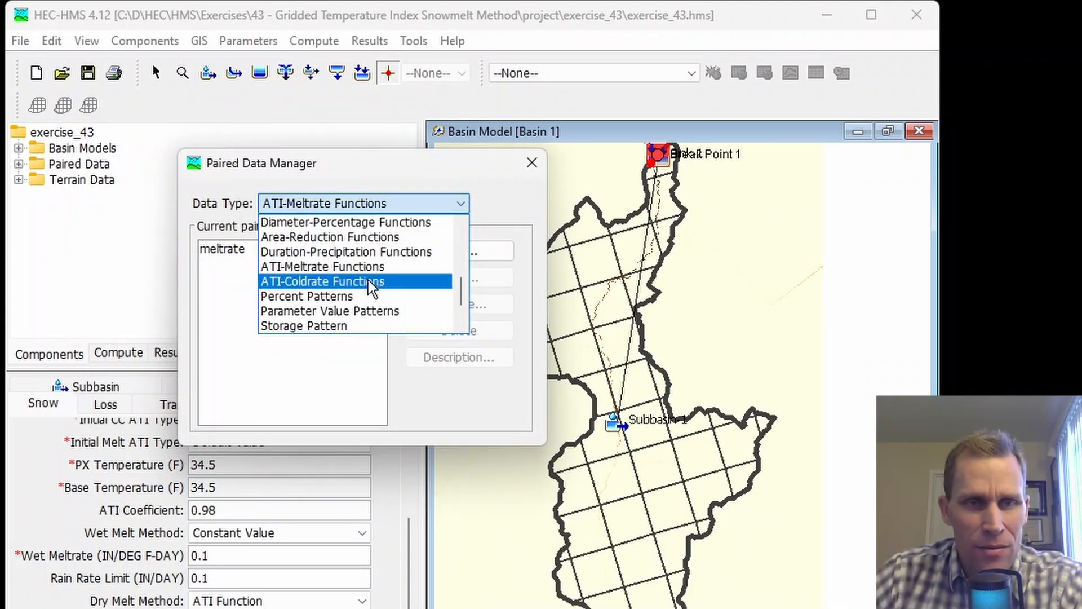
click(325, 286)
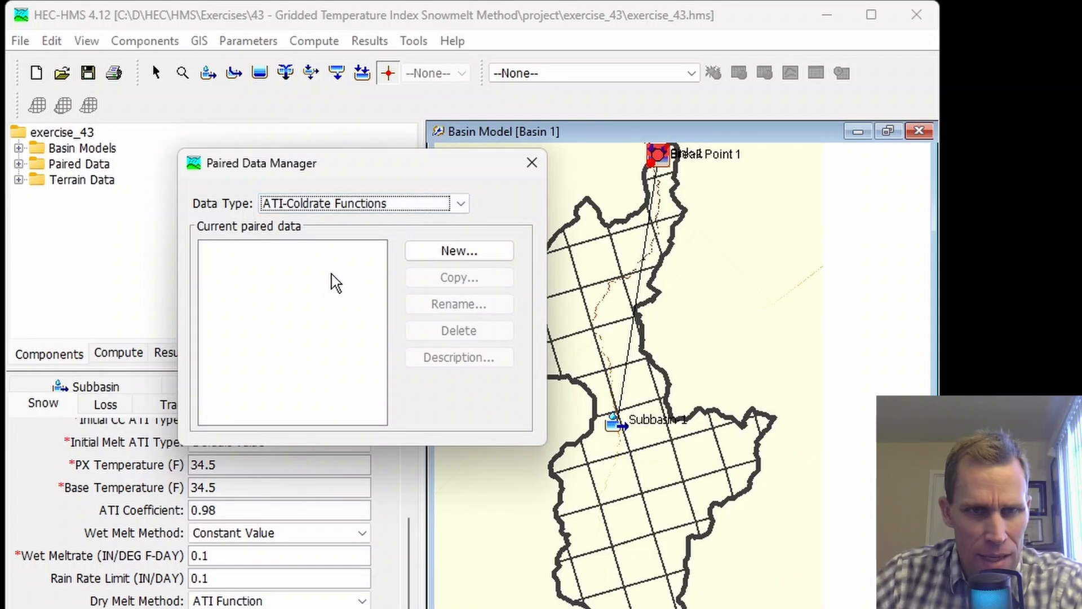
click(421, 251)
drag(294, 265, 136, 271)
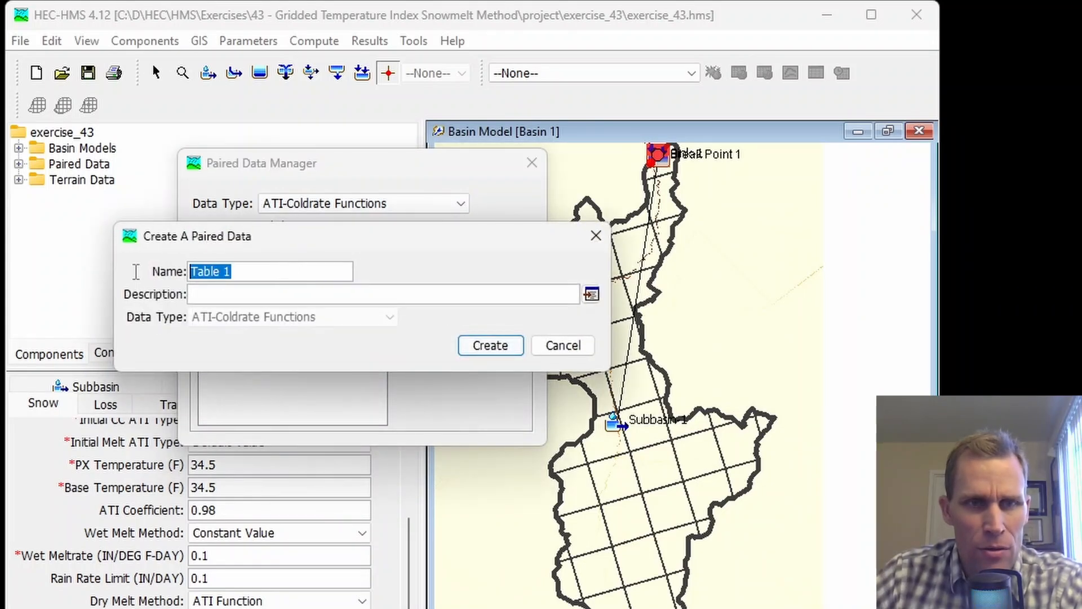
text(coldra)
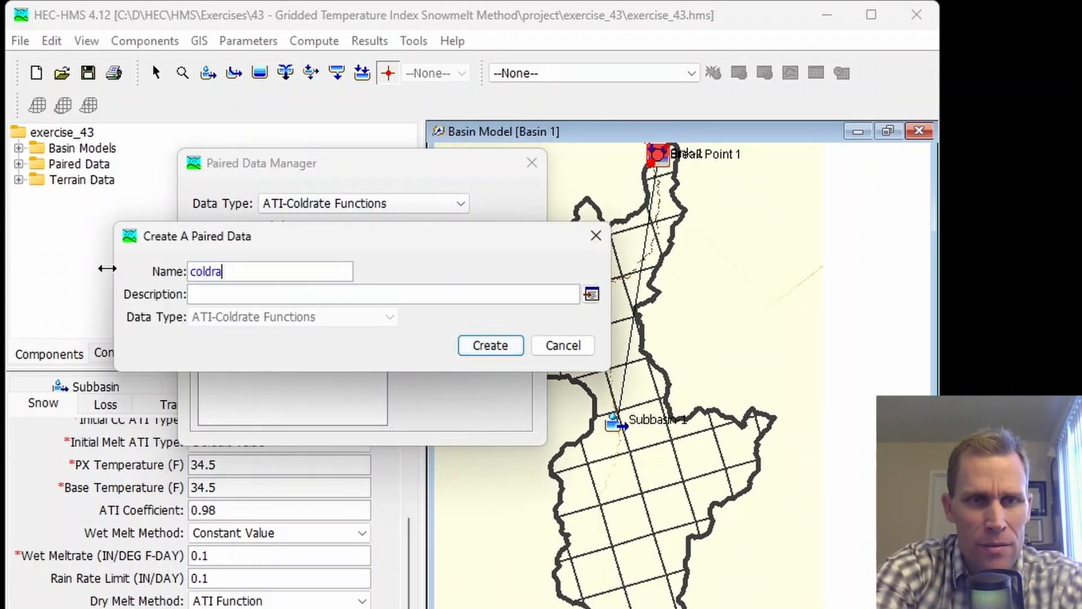
text(te)
key(Return)
click(532, 163)
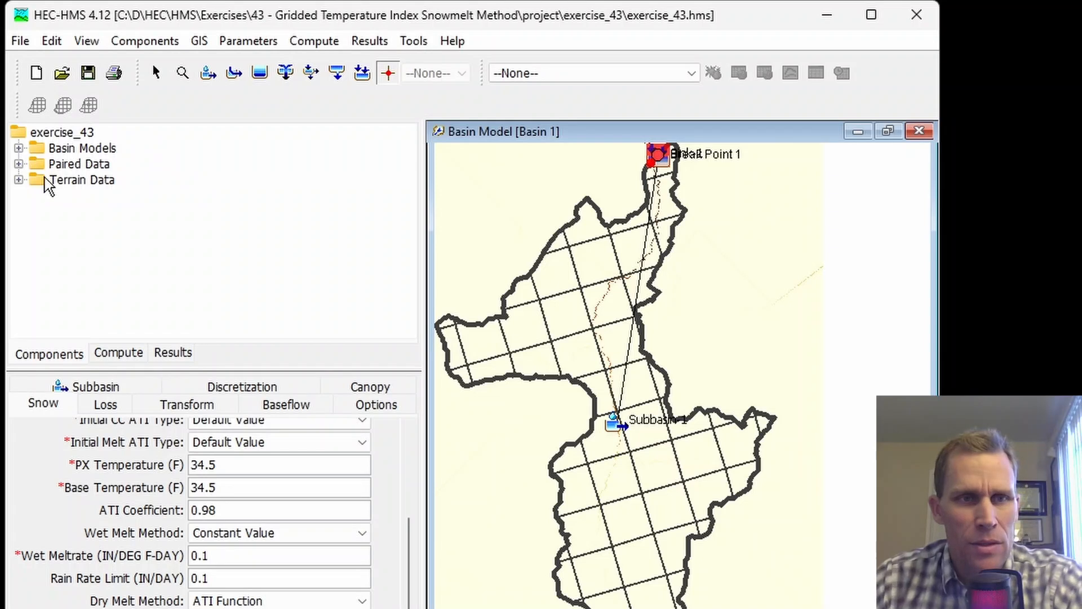
Step: Fill the meltrate table with ATI values 0, 25, 100, 9999 and meltrates 0.015, 0.065, 0.105, 0.110, and save the project
click(19, 163)
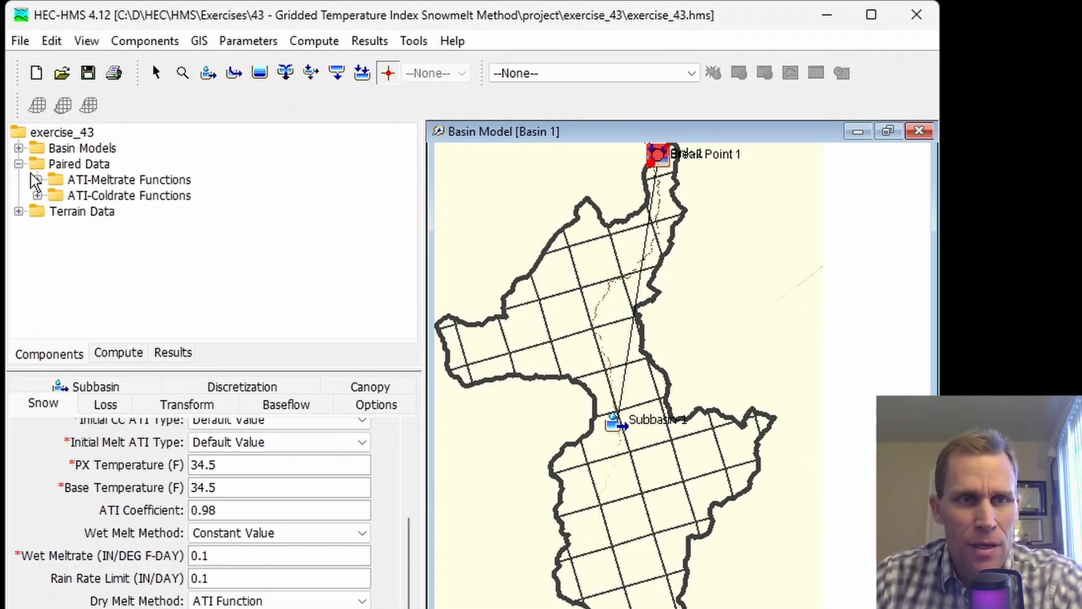
click(37, 179)
click(37, 211)
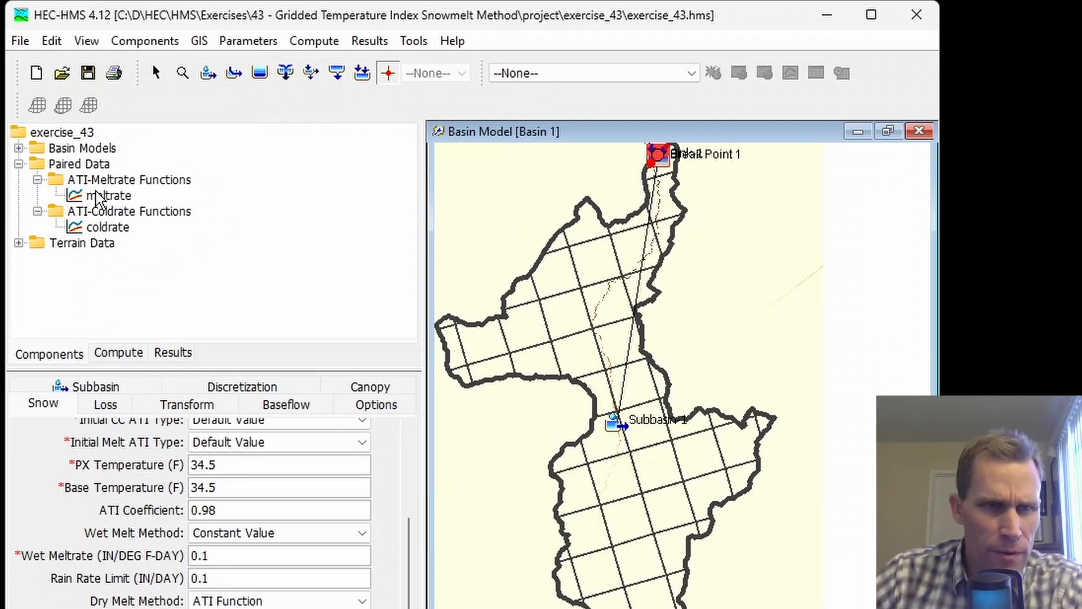
click(108, 201)
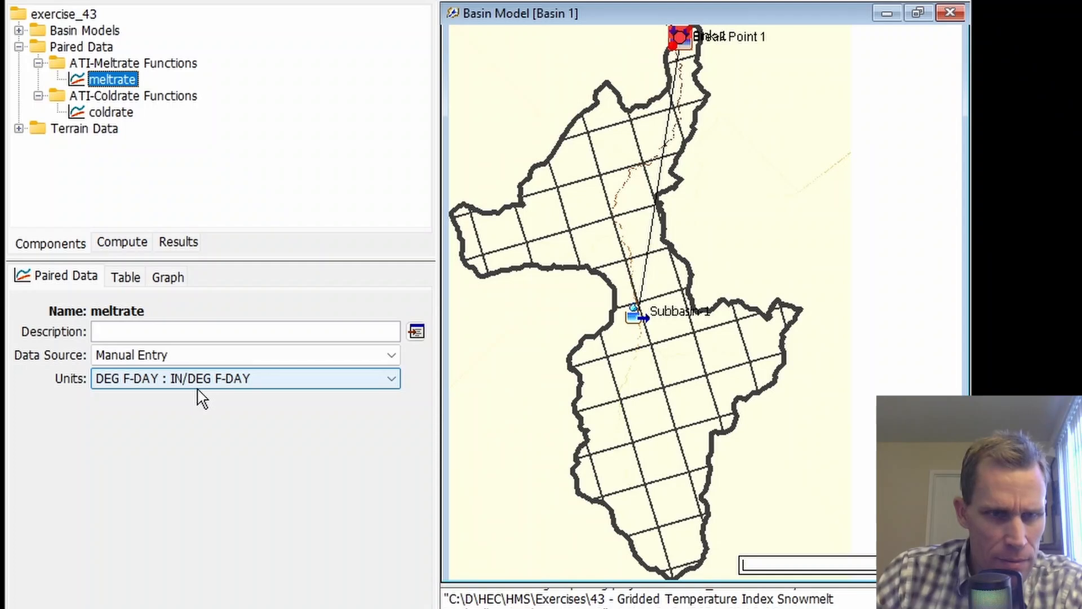
click(125, 279)
click(126, 336)
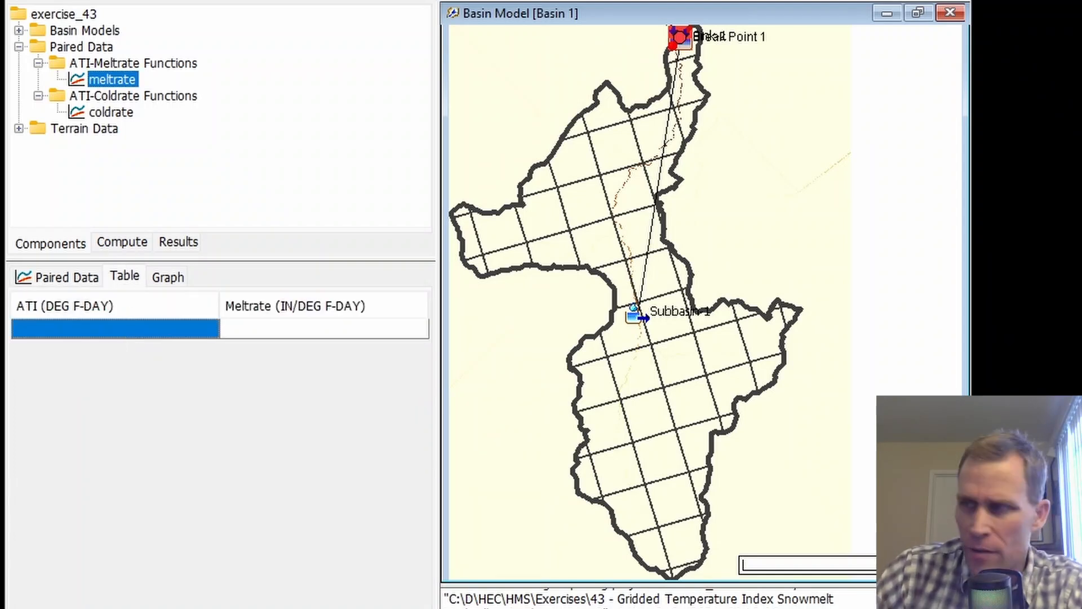
text(0)
key(Return)
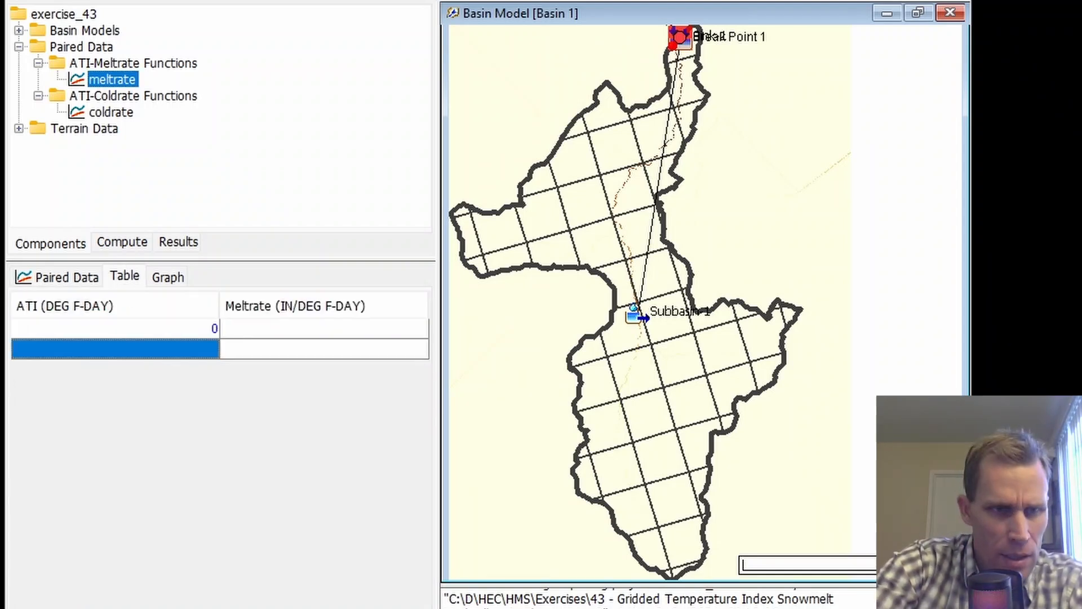
text(25)
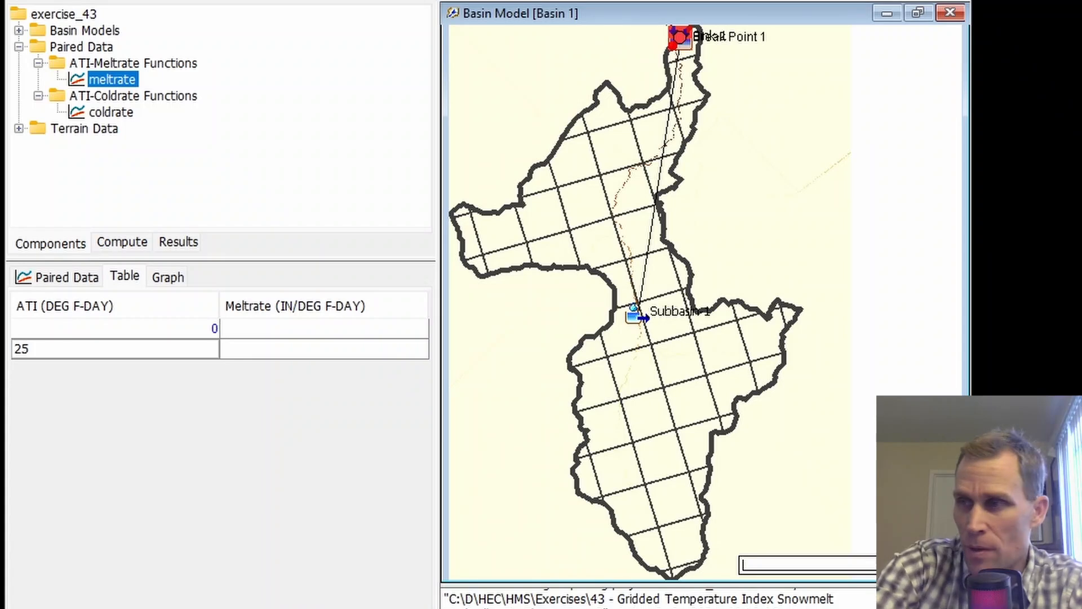
key(Return)
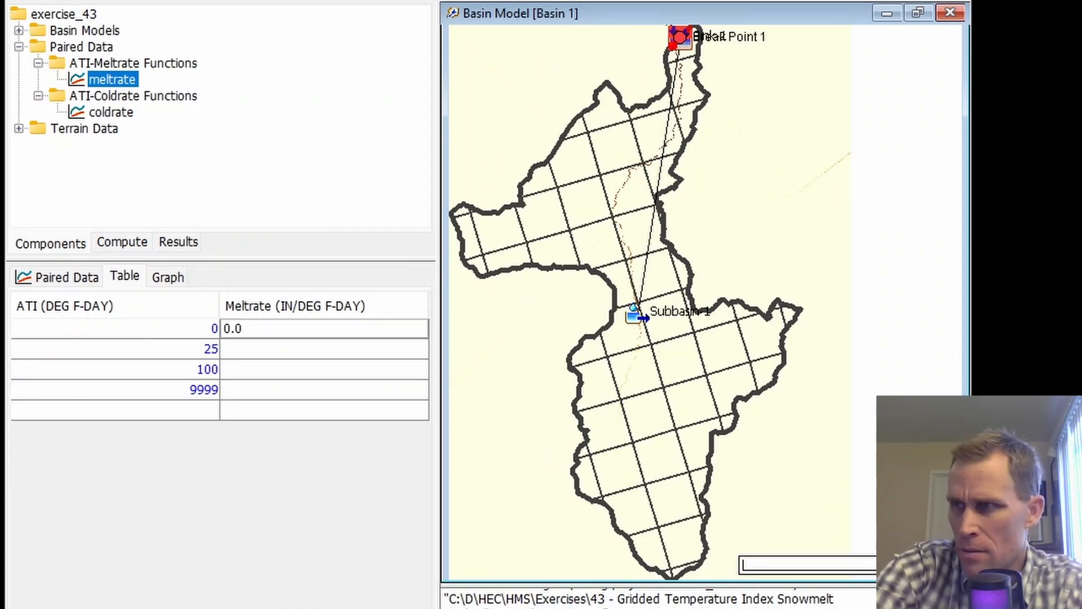
text(15)
key(Return)
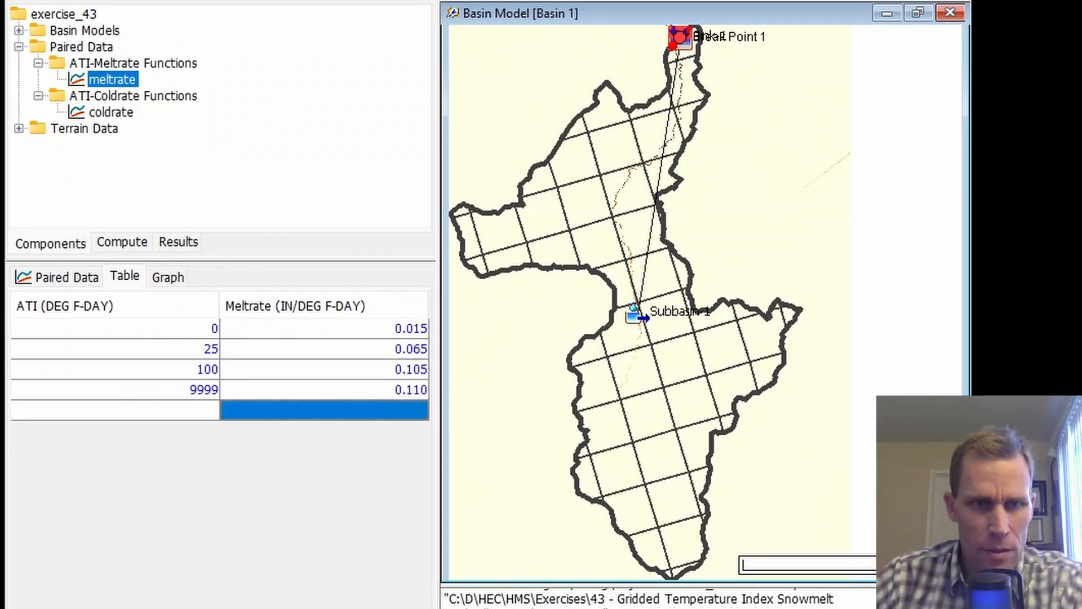
key(ctrl+s)
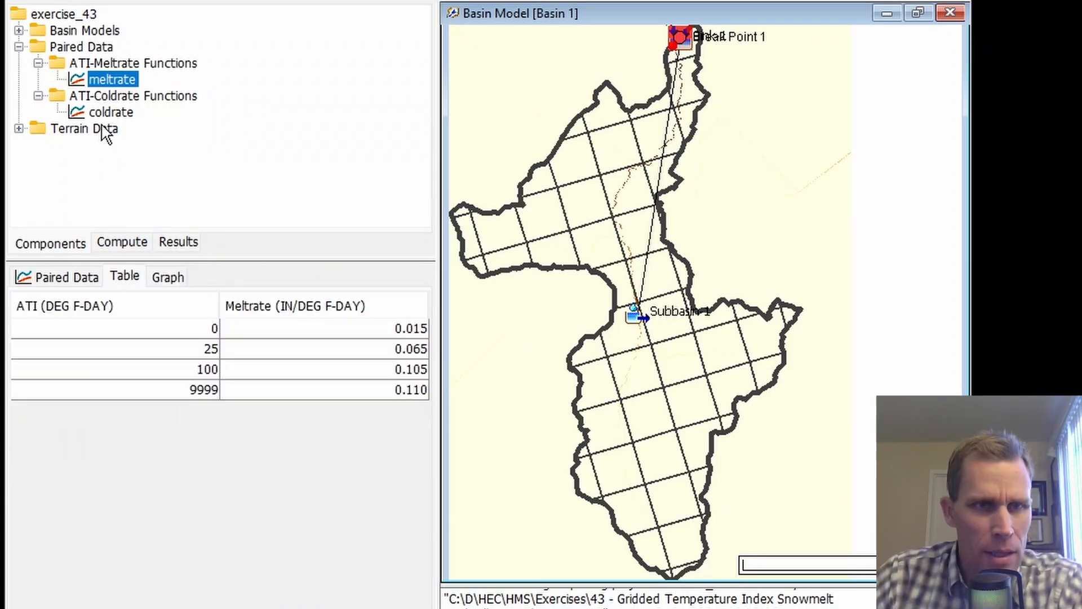
Step: Fill the coldrate table with ATI values 0, 10, 500, 9999 and coldrates 0.01, 0.02, 0.03, 0.03
click(113, 116)
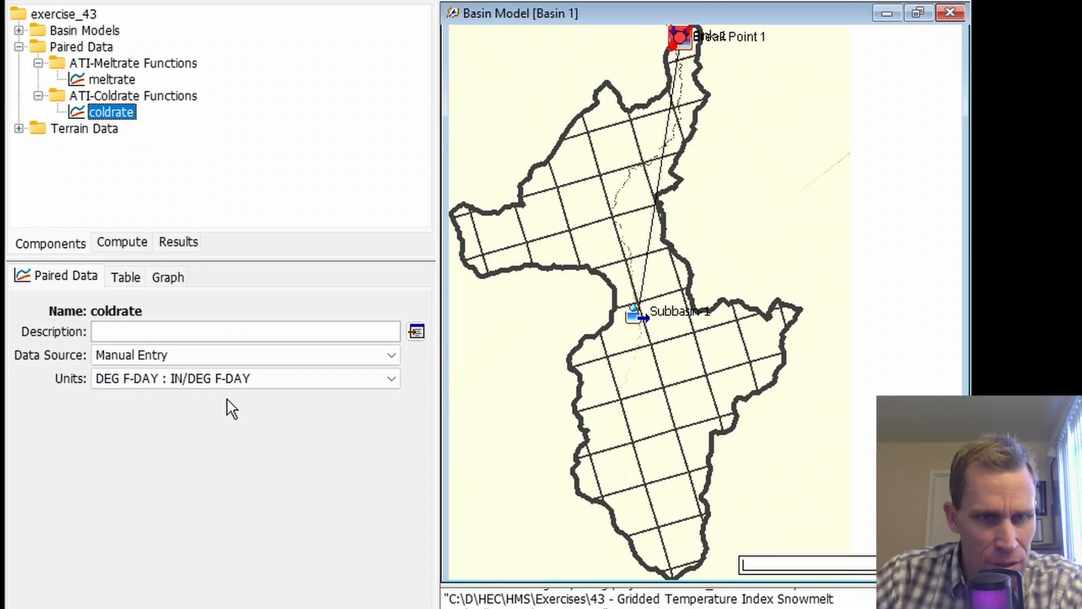
click(125, 280)
click(142, 329)
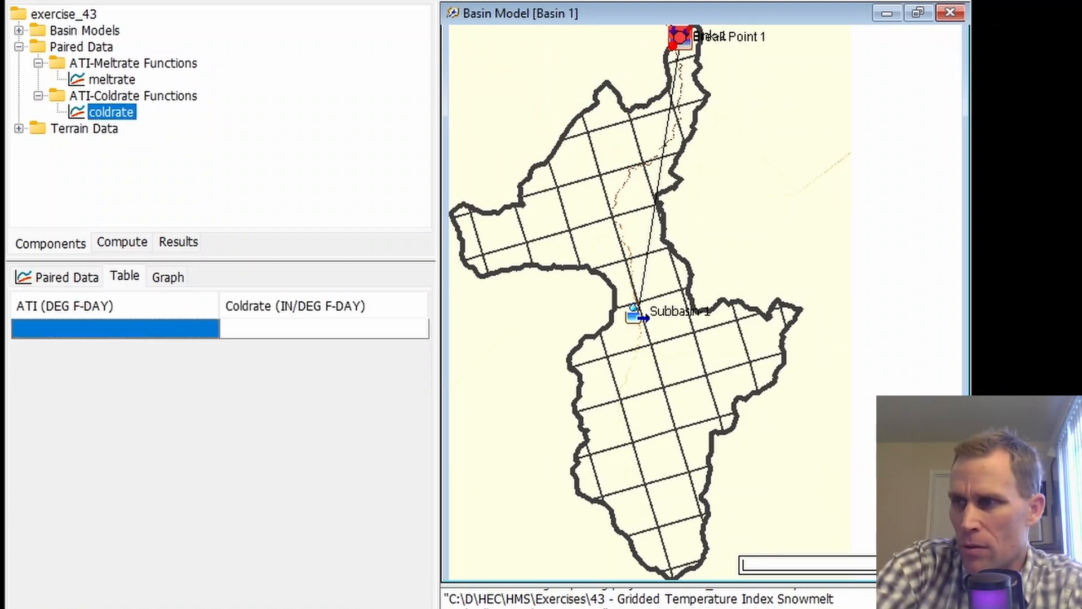
text(0	0.01 10	0.02 500	0.03 9999	0.03)
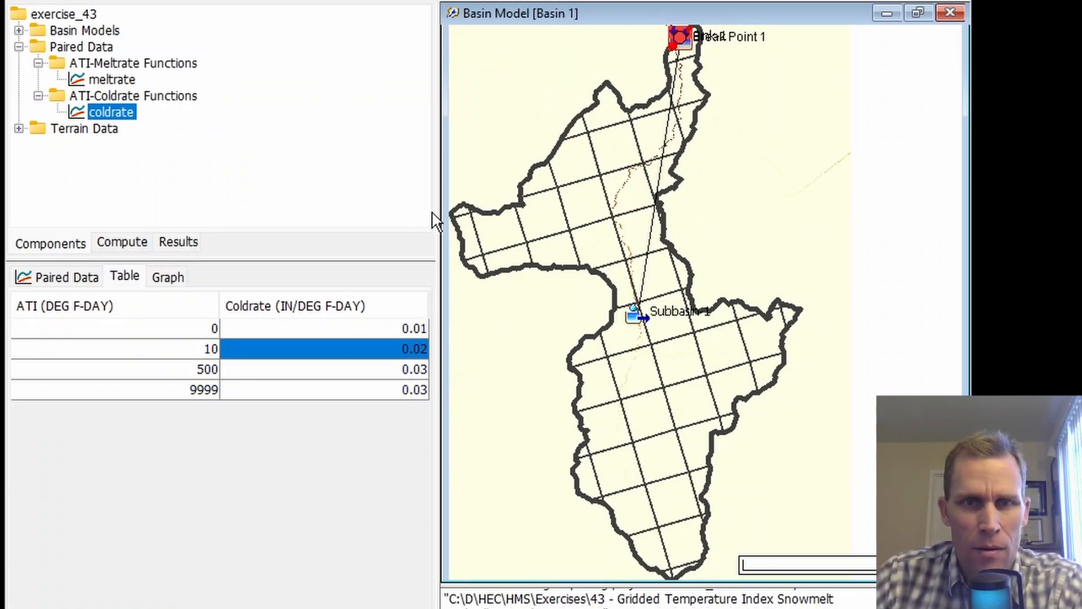
Step: Assign the meltrate and coldrate tables as Subbasin-1's ATI-Meltrate and ATI-Coldrate functions in its snow parameters, and save the project
click(545, 208)
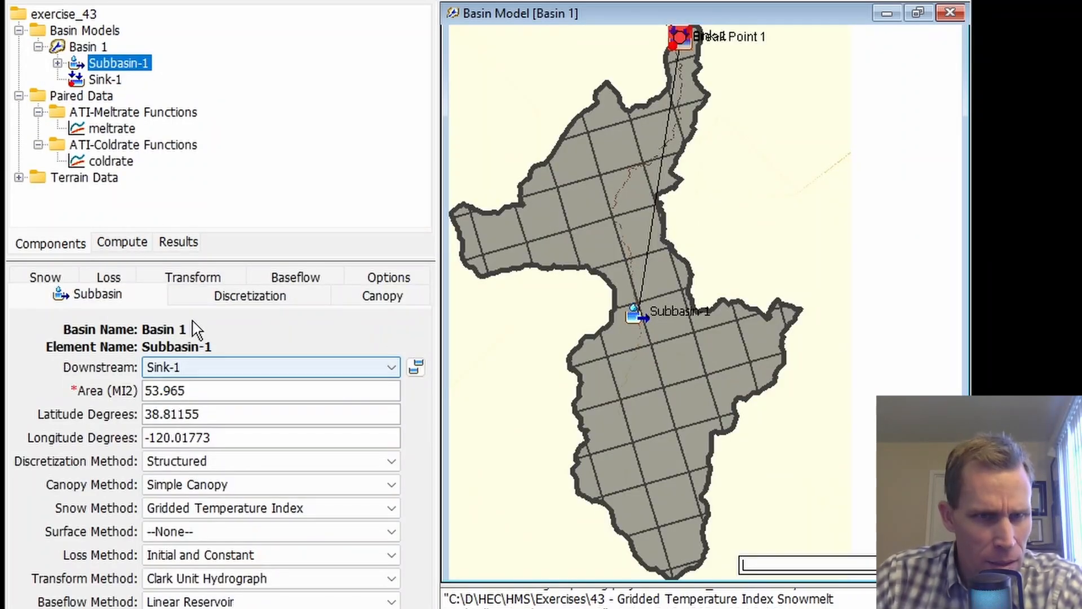
click(44, 278)
scroll(168, 391, down, 5)
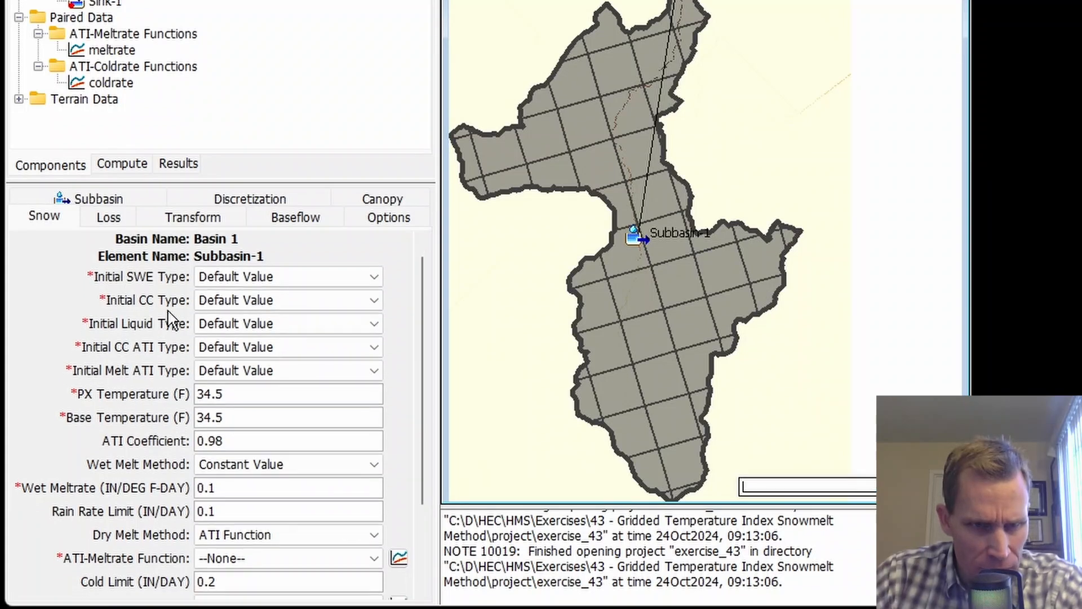
scroll(299, 530, down, 4)
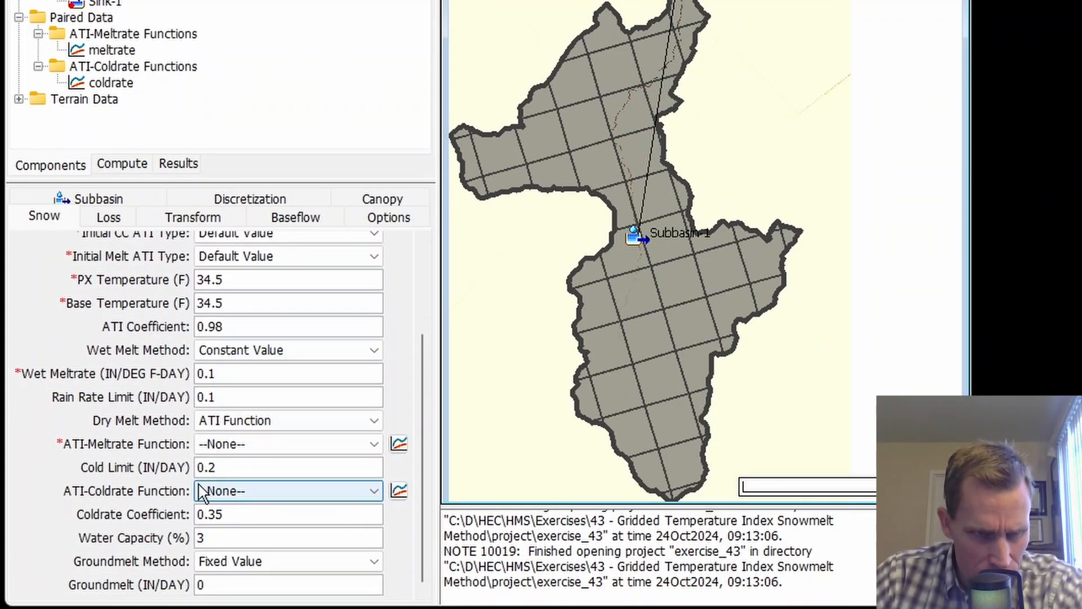
click(244, 445)
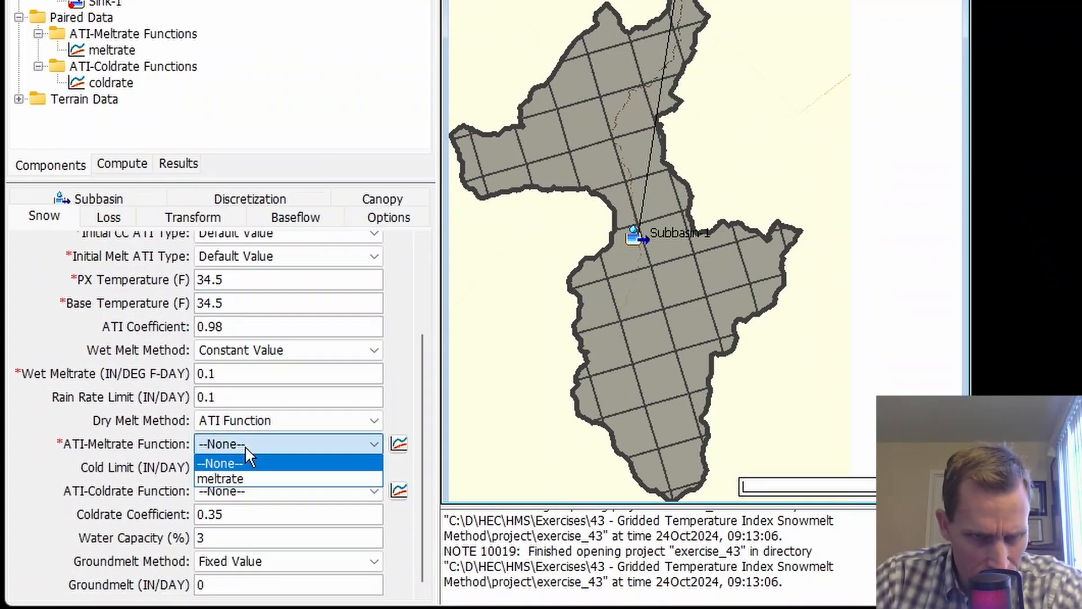
click(232, 474)
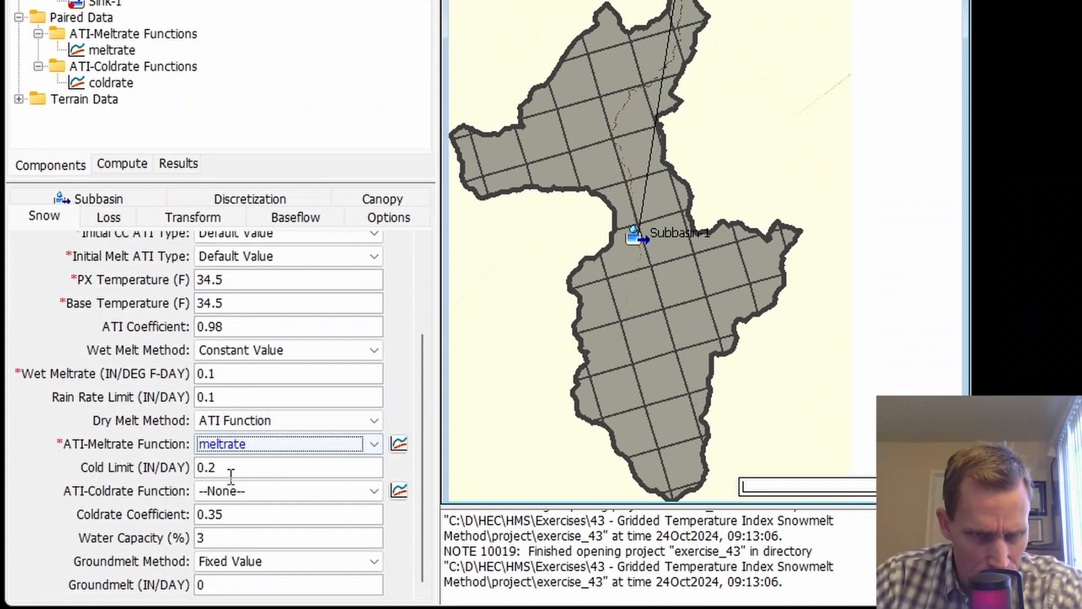
click(263, 494)
click(238, 524)
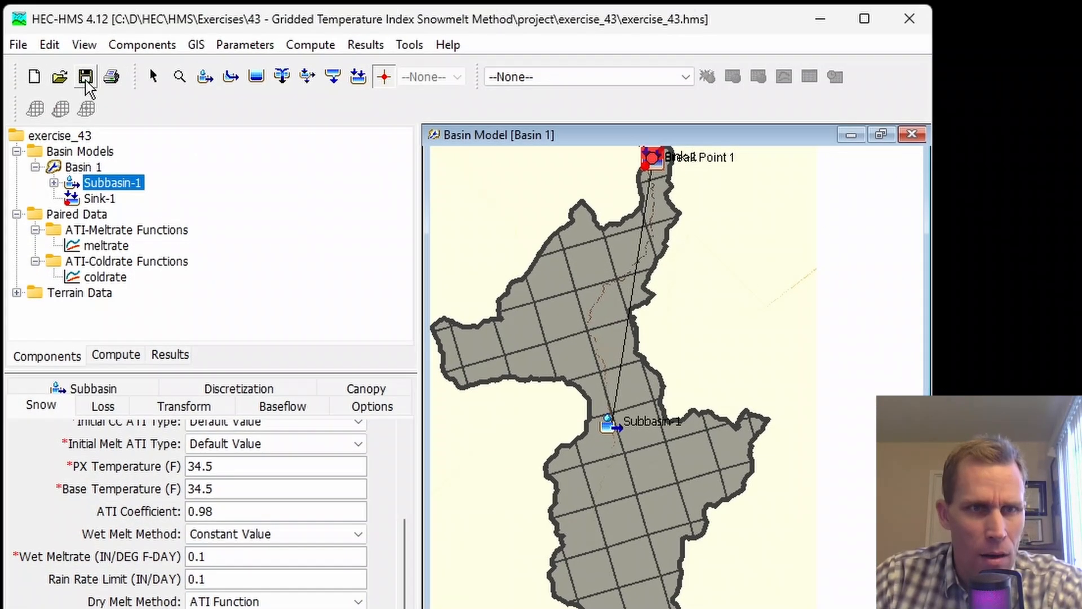
click(86, 79)
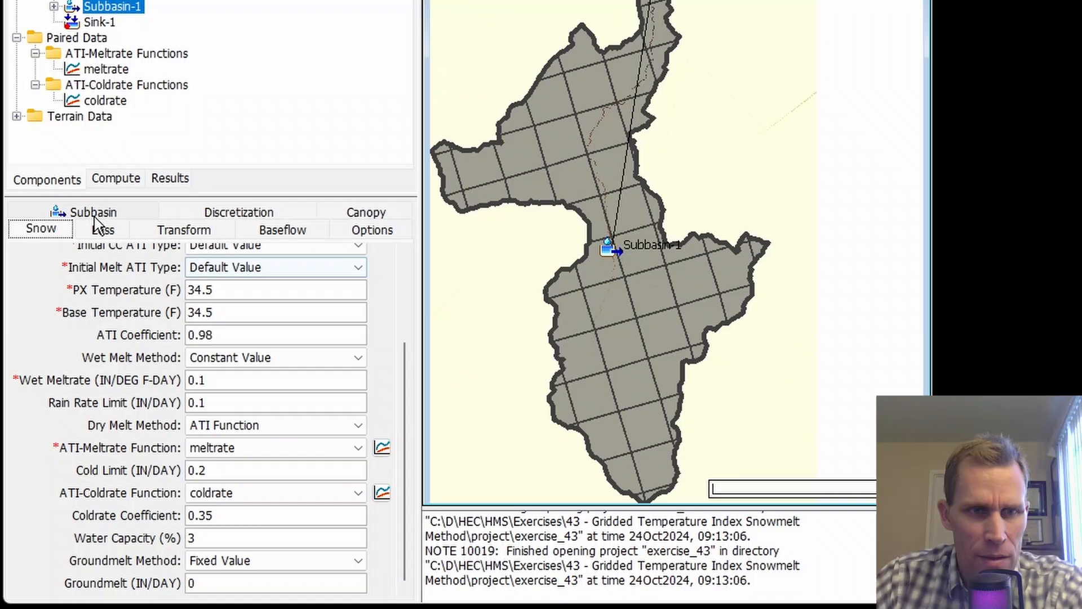
Step: Change Subbasin-1's loss method to Deficit and Constant and its transform method to ModClark
click(90, 368)
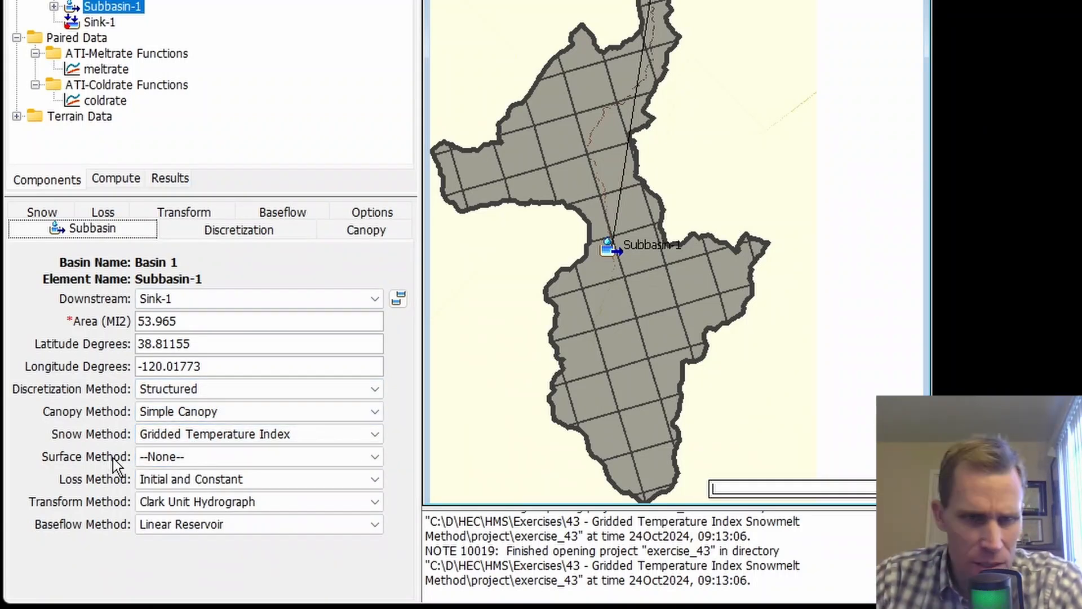
click(161, 479)
click(209, 512)
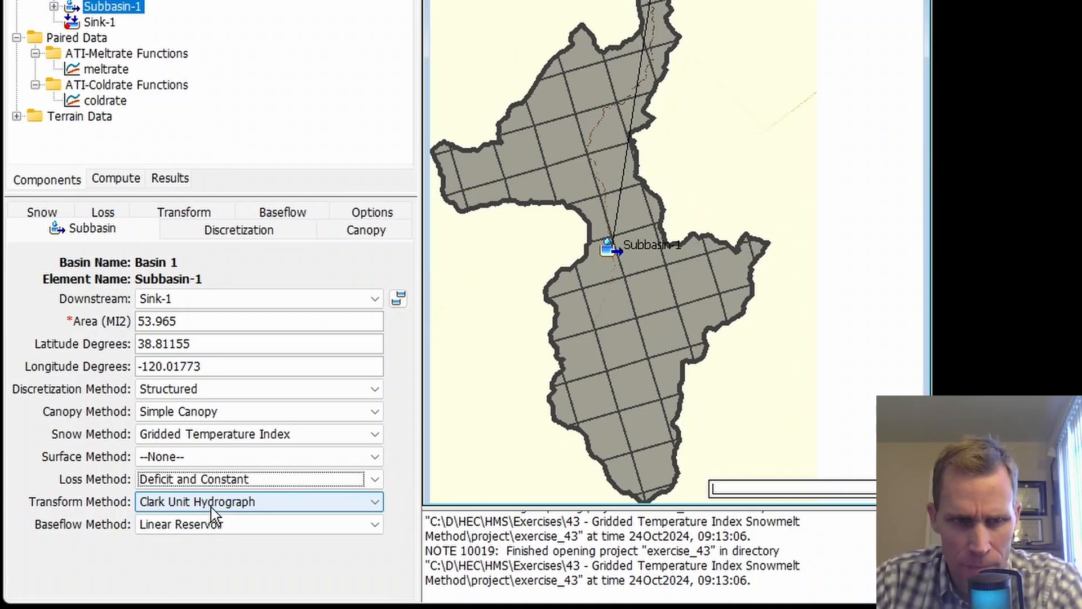
click(215, 506)
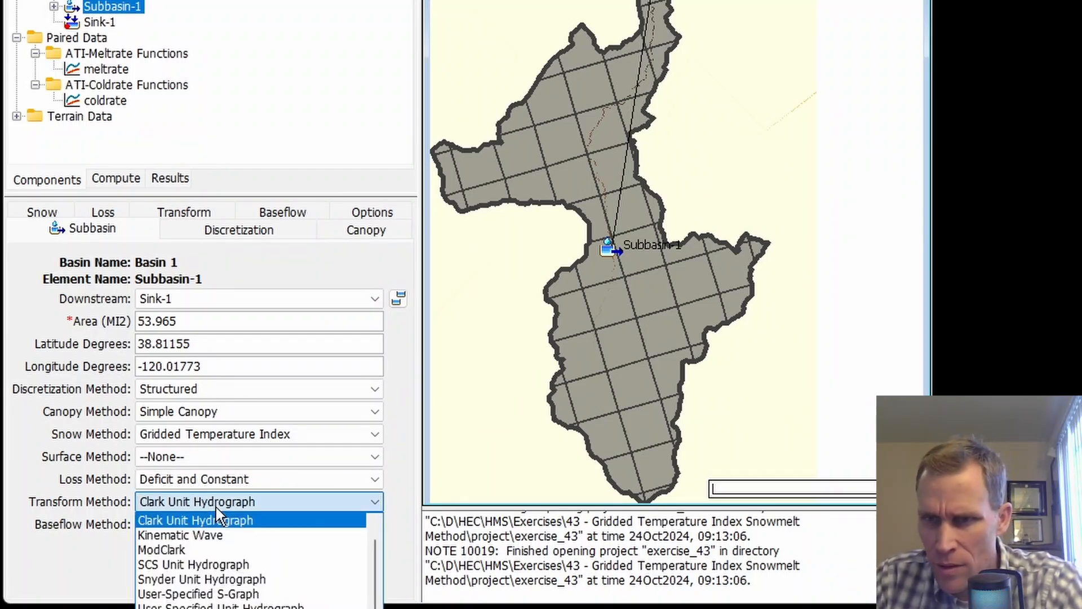
click(169, 549)
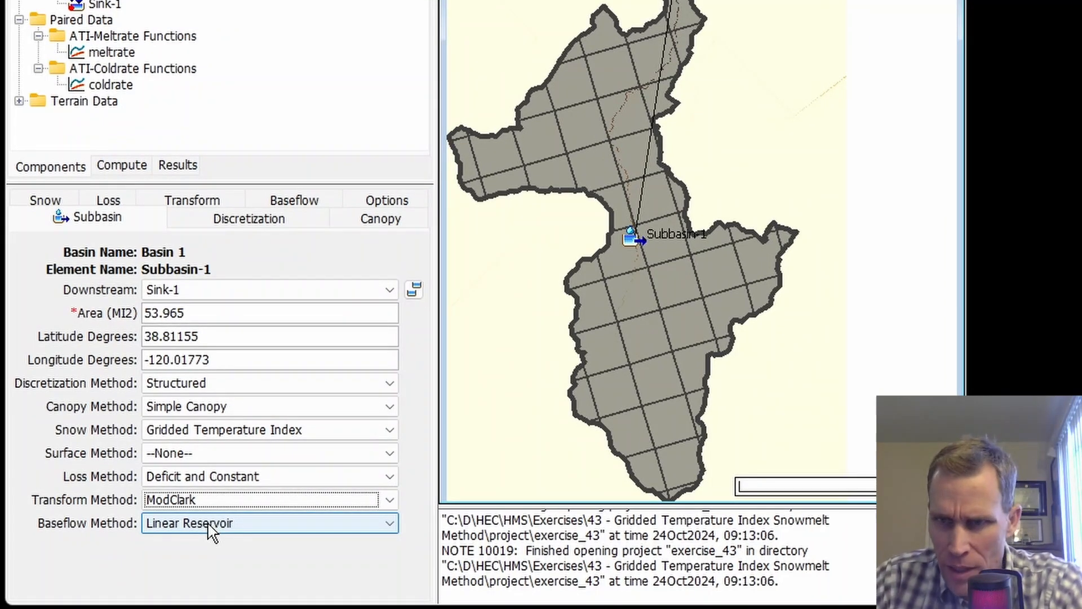
Step: Set Subbasin-1's loss parameters to initial deficit 2.08 in, maximum deficit 8.31 in, constant rate 0.39 in/hr and impervious 2.5%
click(109, 202)
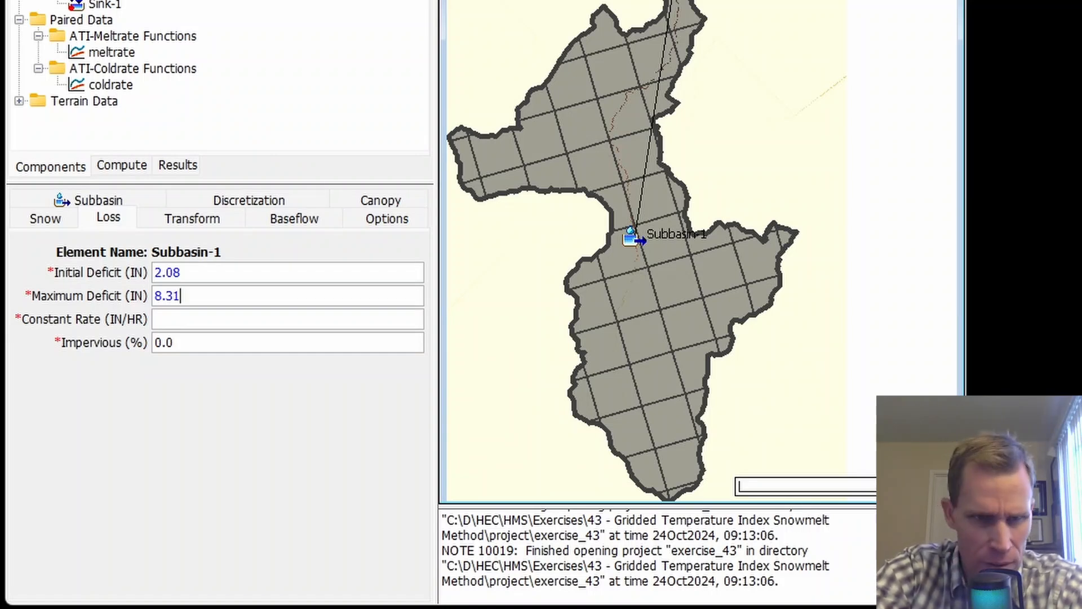
key(Tab)
text(0.)
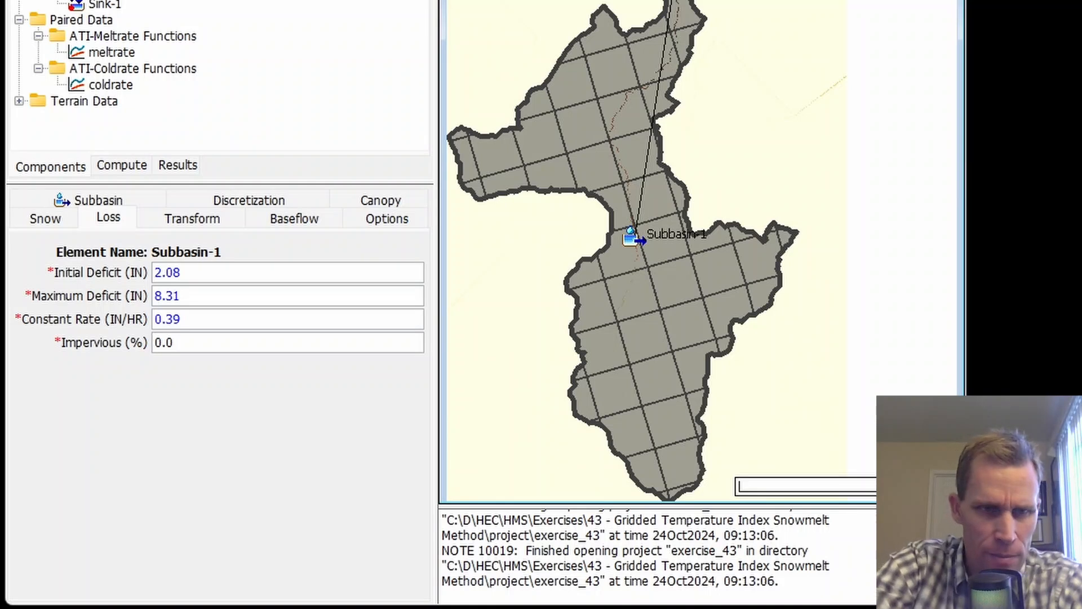
key(Tab)
text(2.5)
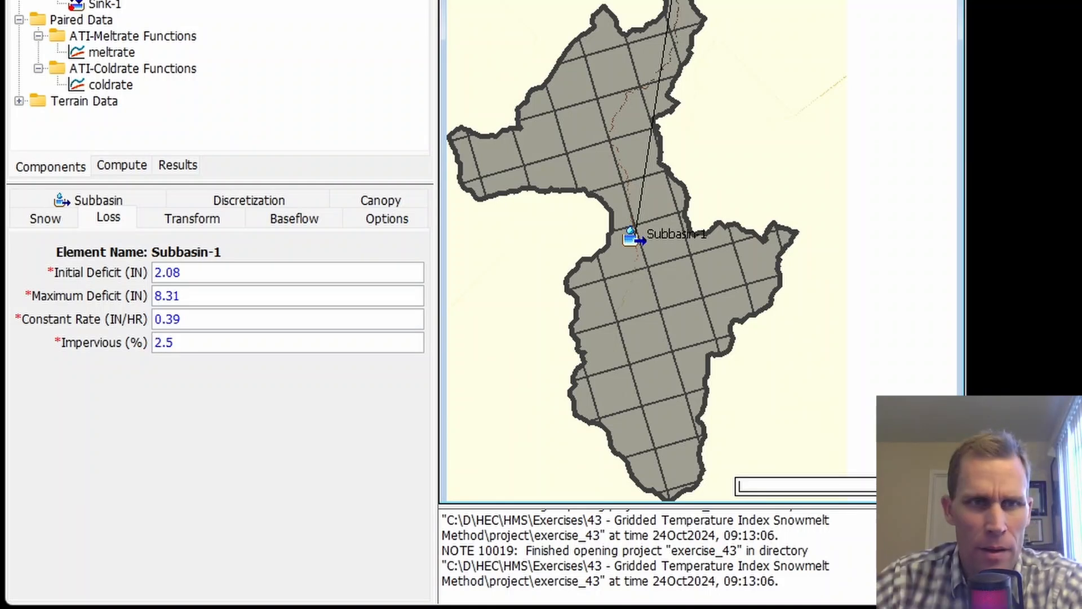
key(Return)
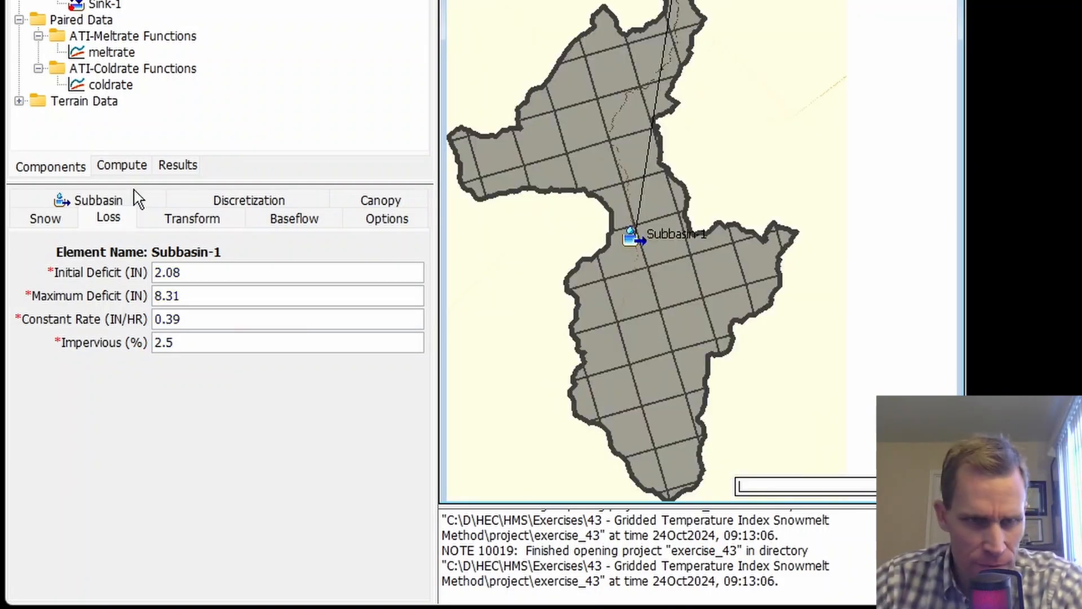
Step: Open the time of concentration for editing in Subbasin-1's ModClark transform parameters
click(197, 232)
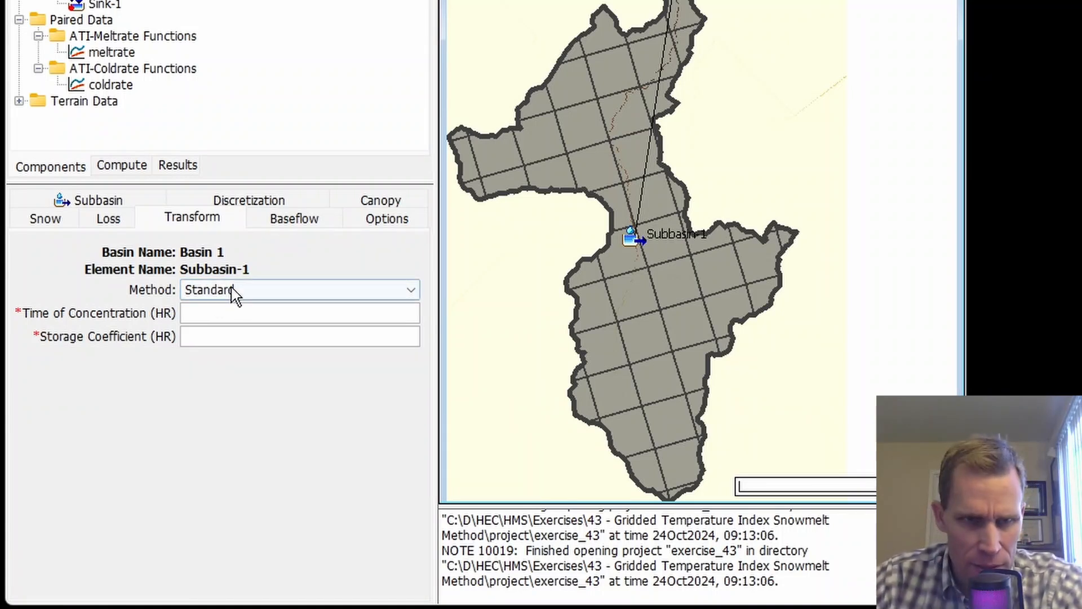
click(198, 319)
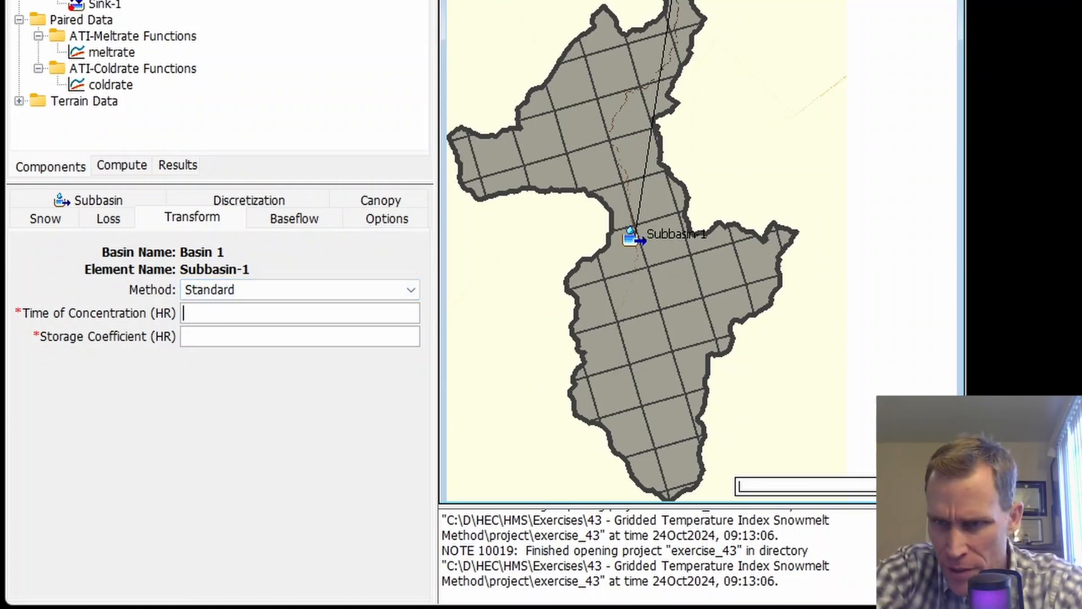
Step: Set Subbasin-1's transform time of concentration to 11.54 hr and storage coefficient to 17.31 hr
text(11.54)
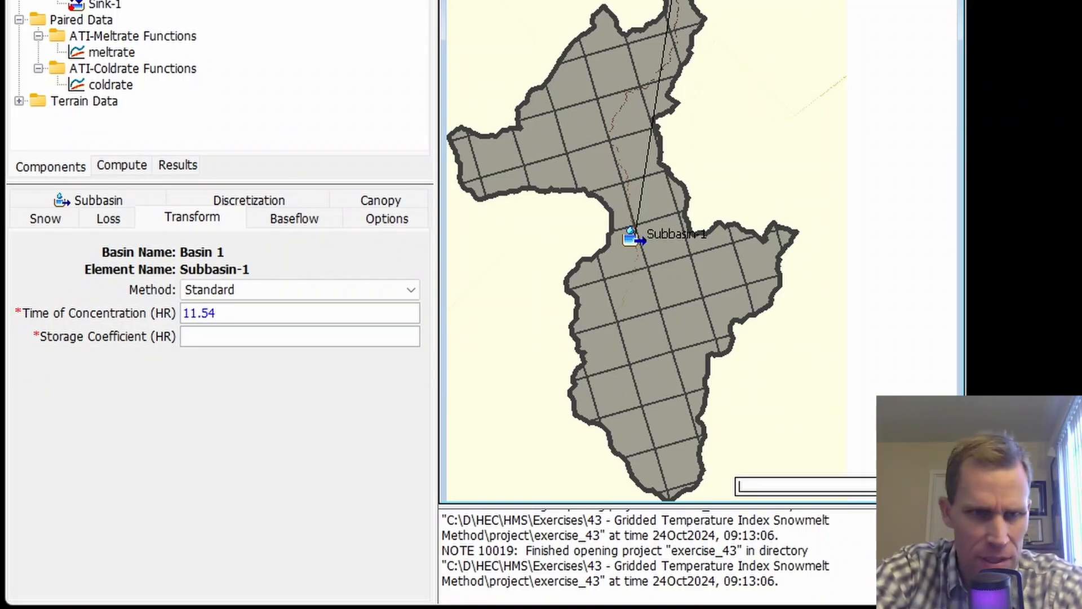
text(17.31)
Step: Set Subbasin-1's baseflow to 2 layers with the initial type Discharge Per Area
click(293, 221)
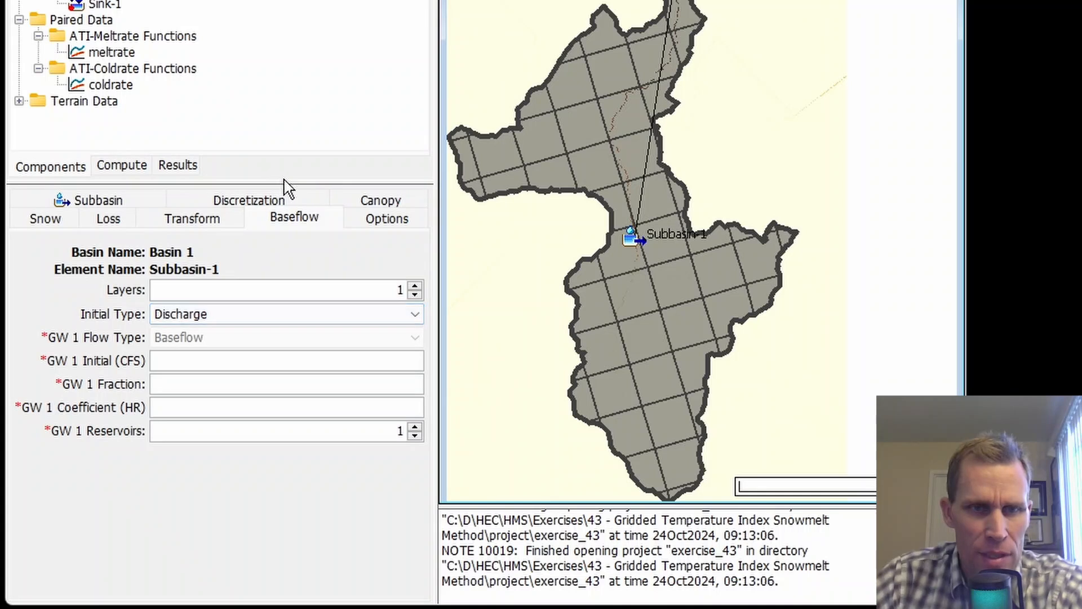
click(415, 286)
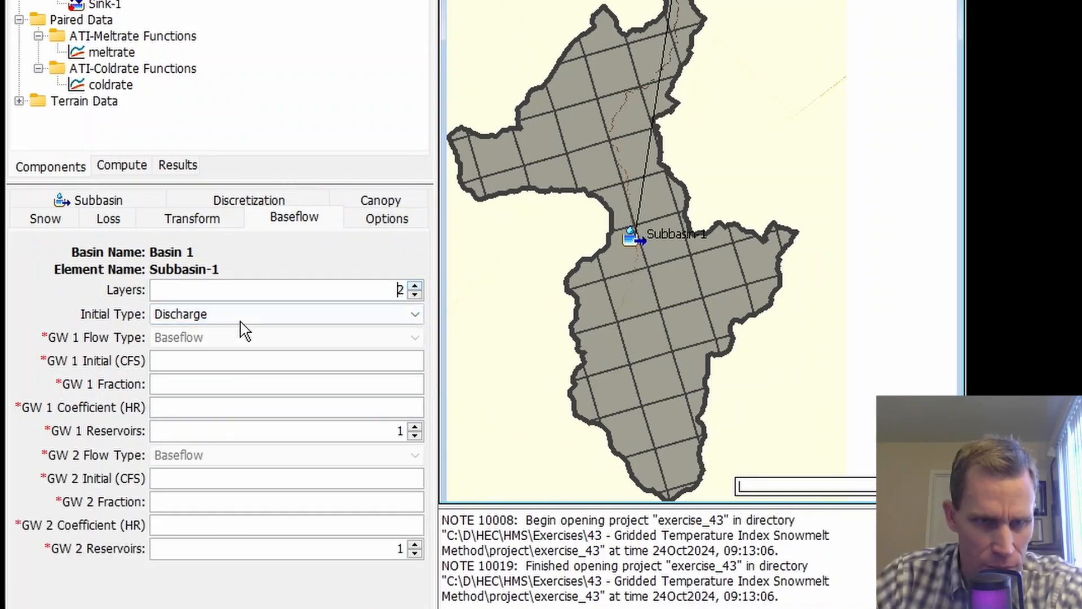
click(183, 315)
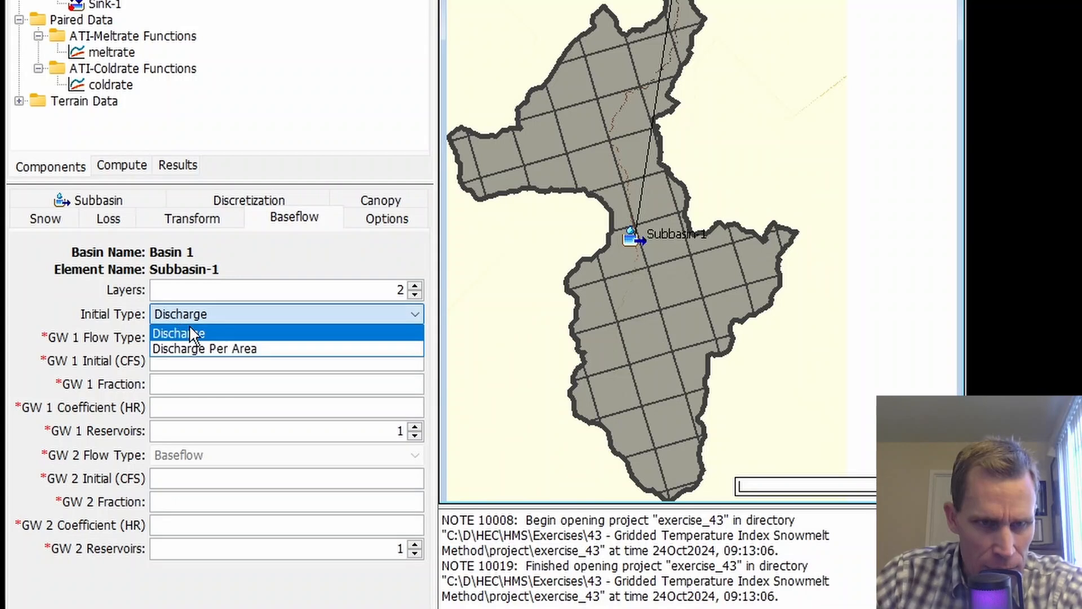
click(221, 350)
Step: Enter GW 1 initial 0, fraction 0.30, coefficient 294 and GW 2 initial 1.50, fraction 0.30, coefficient 577, and save the project
click(212, 358)
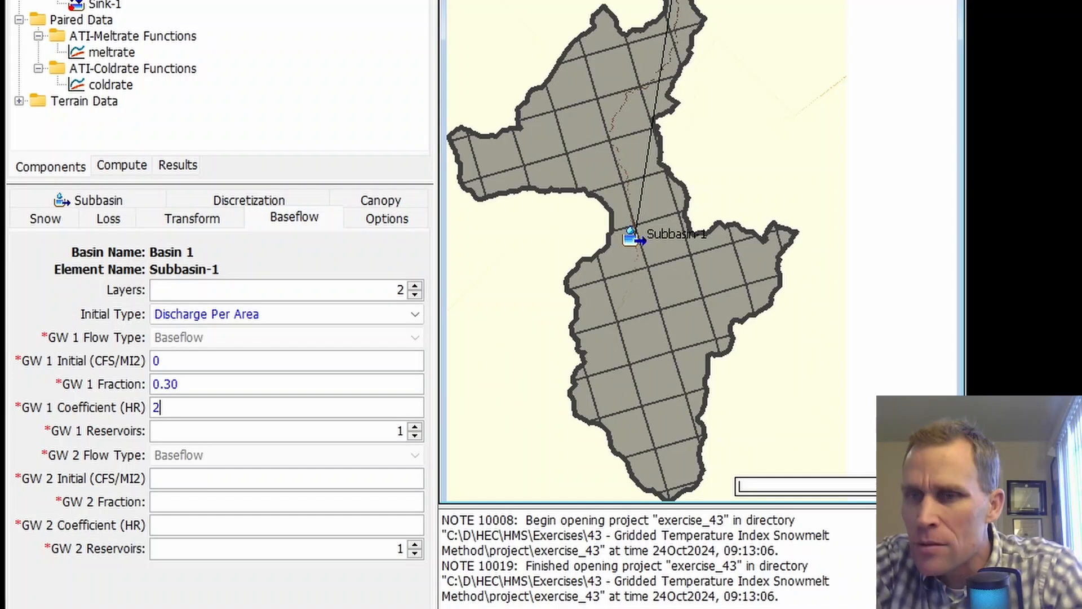
text(94)
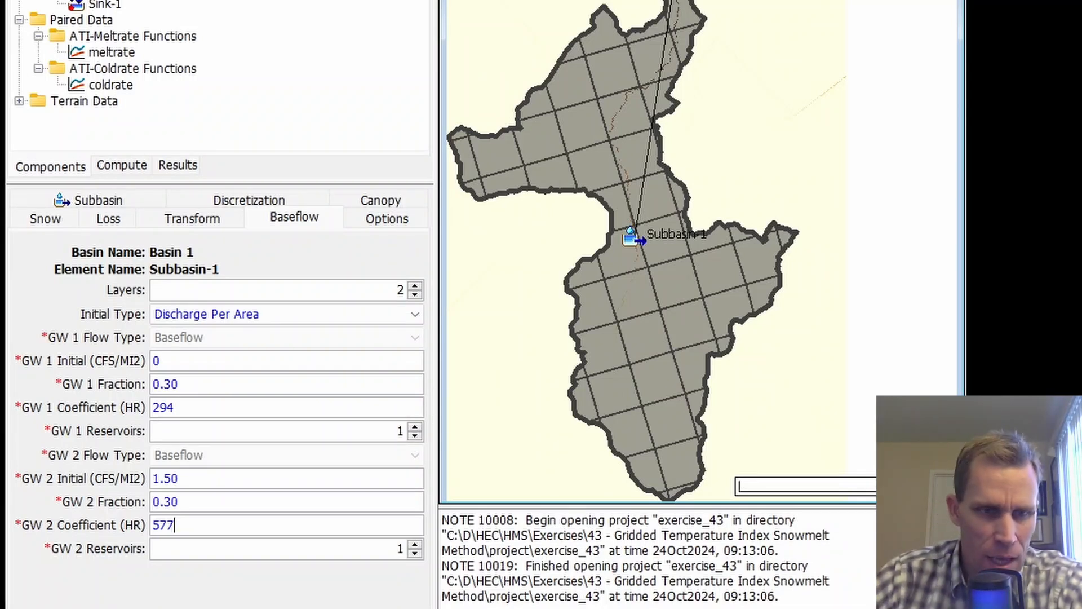
key(Tab)
key(ctrl+s)
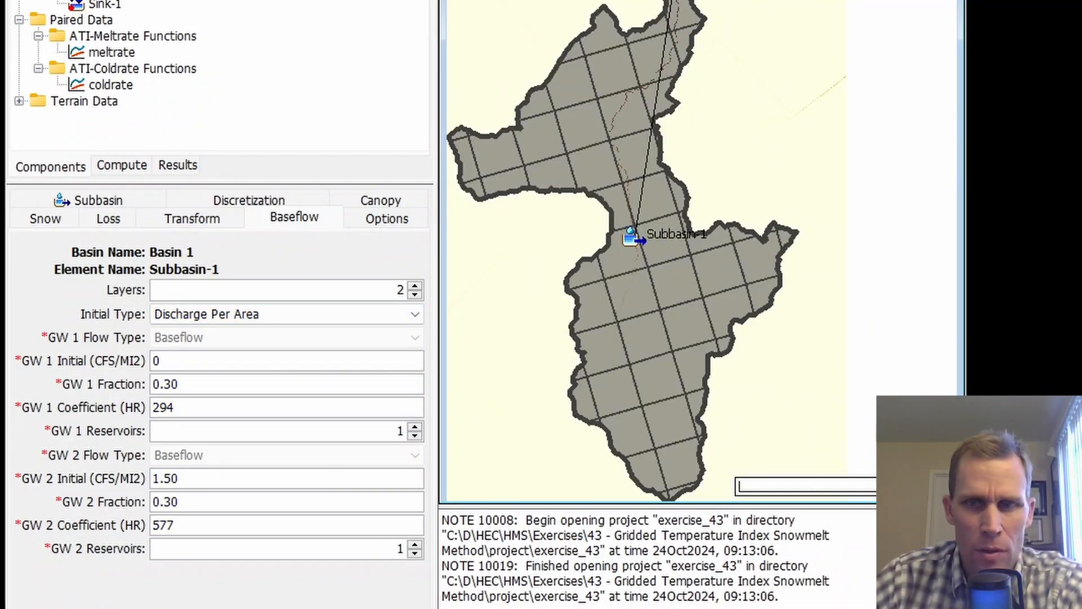
Step: Create a snow water equivalent gage named observed_swe in the project's time-series data
click(387, 219)
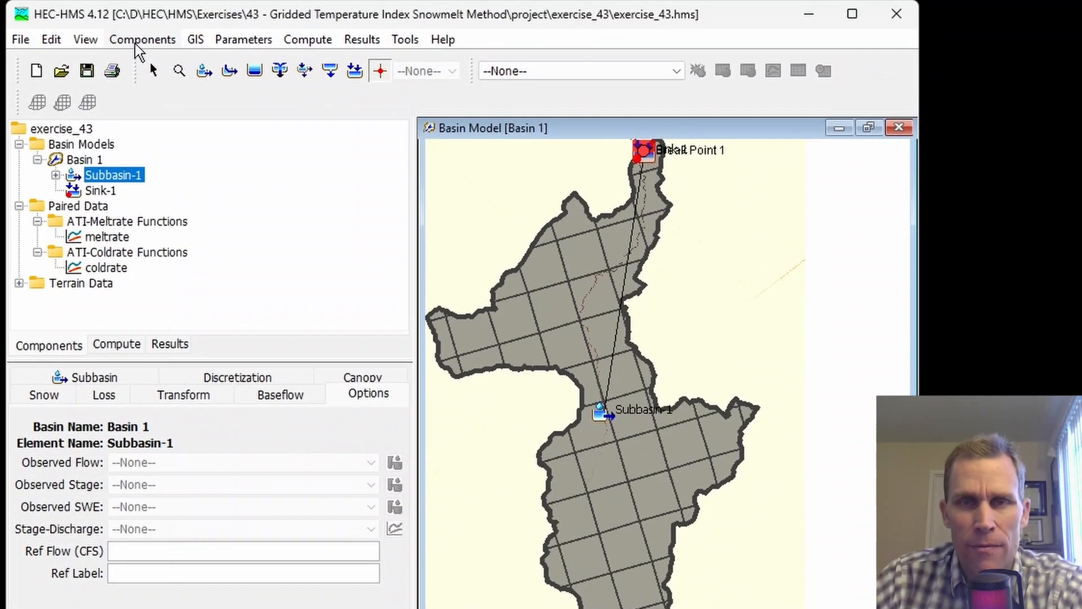
click(136, 41)
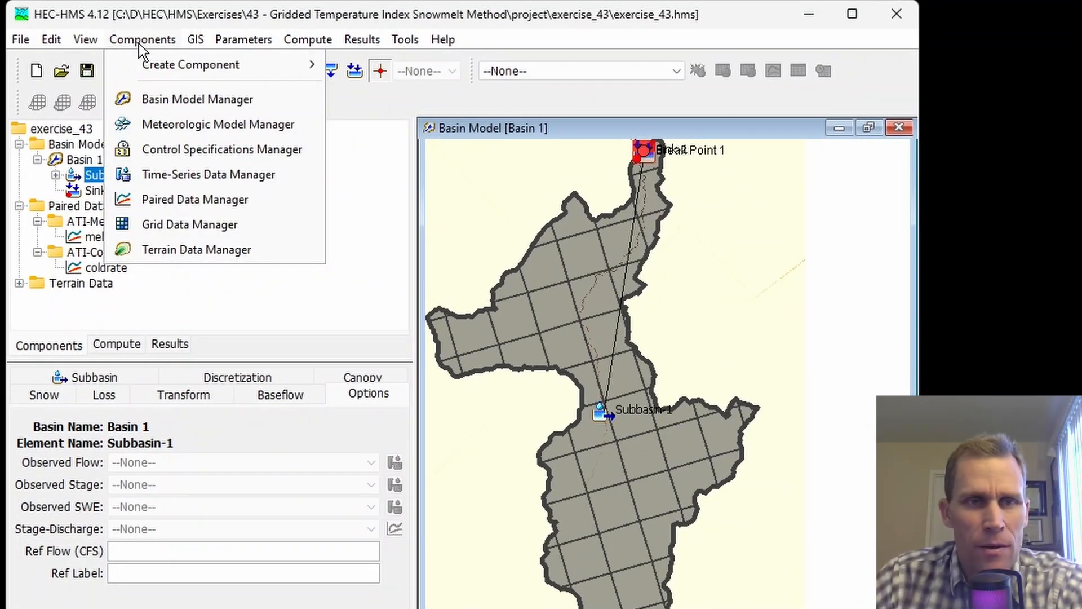
click(144, 41)
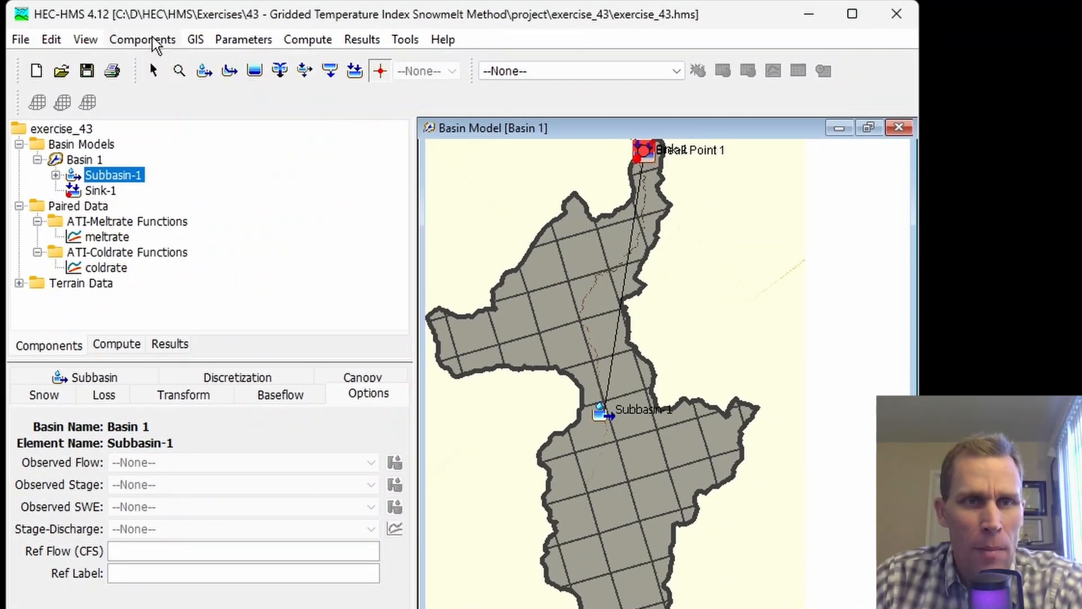
click(150, 38)
click(179, 176)
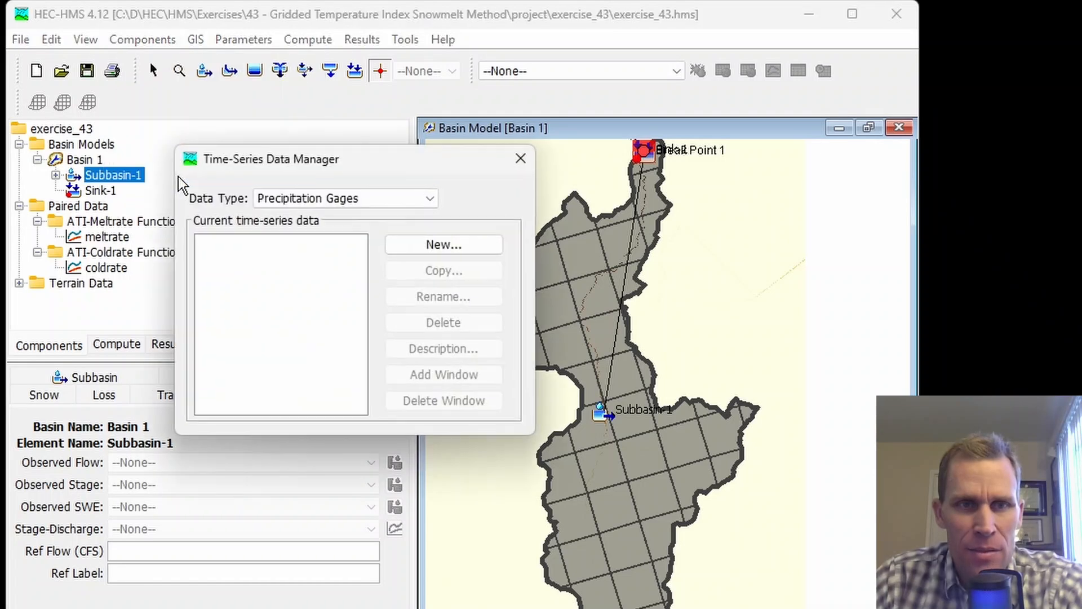
click(345, 197)
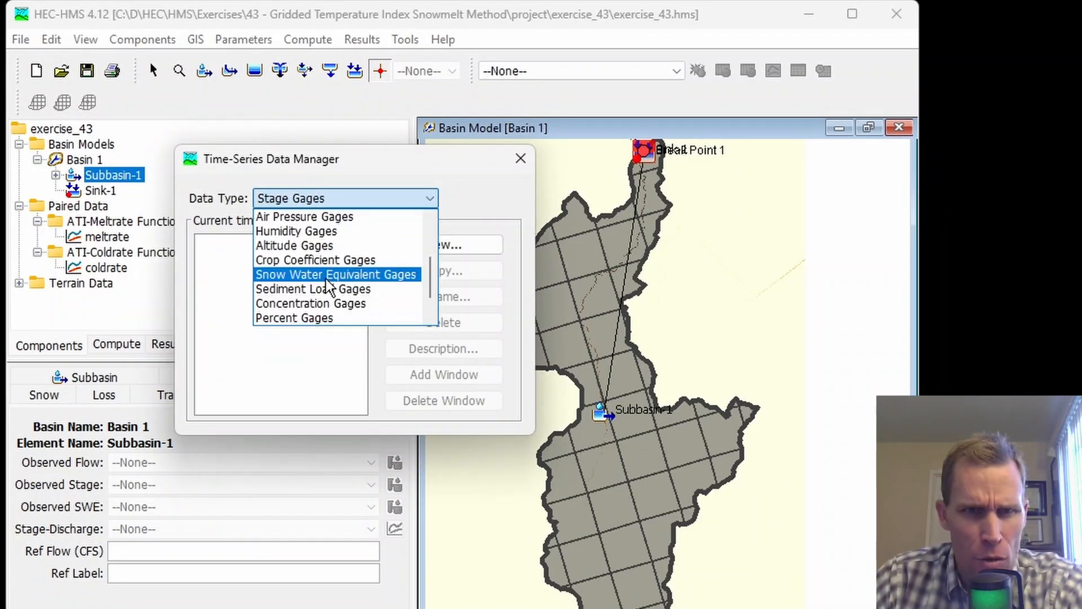
click(353, 275)
click(437, 247)
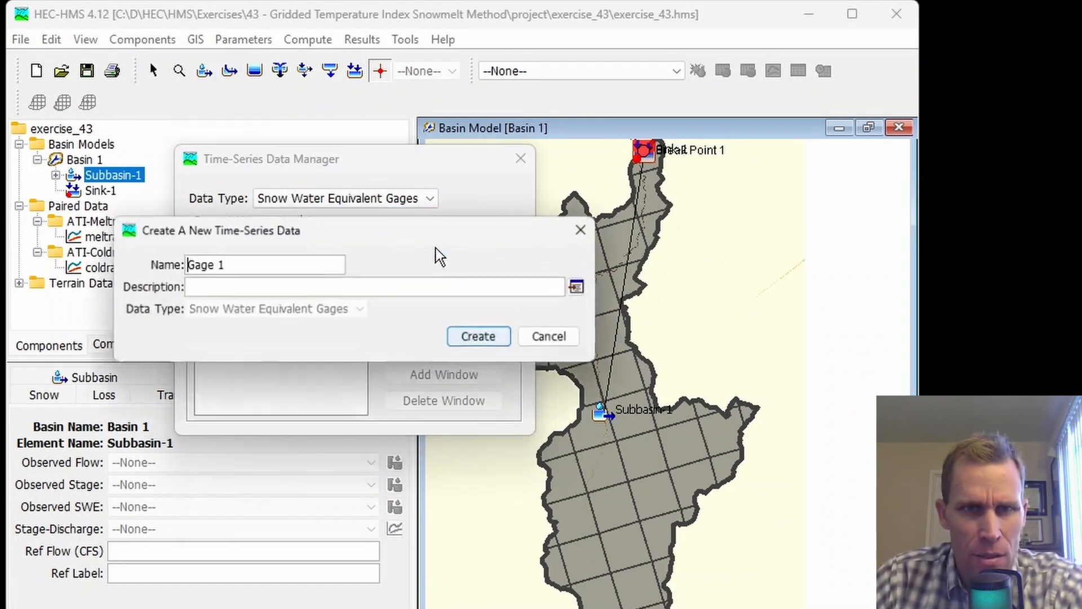
drag(280, 264, 152, 222)
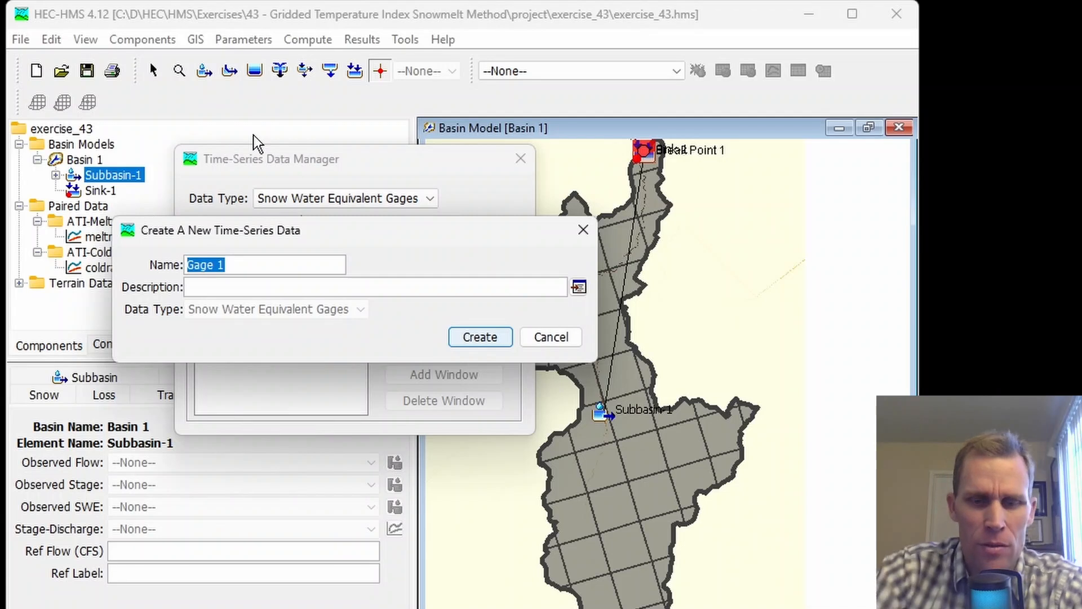
text(observed_sw)
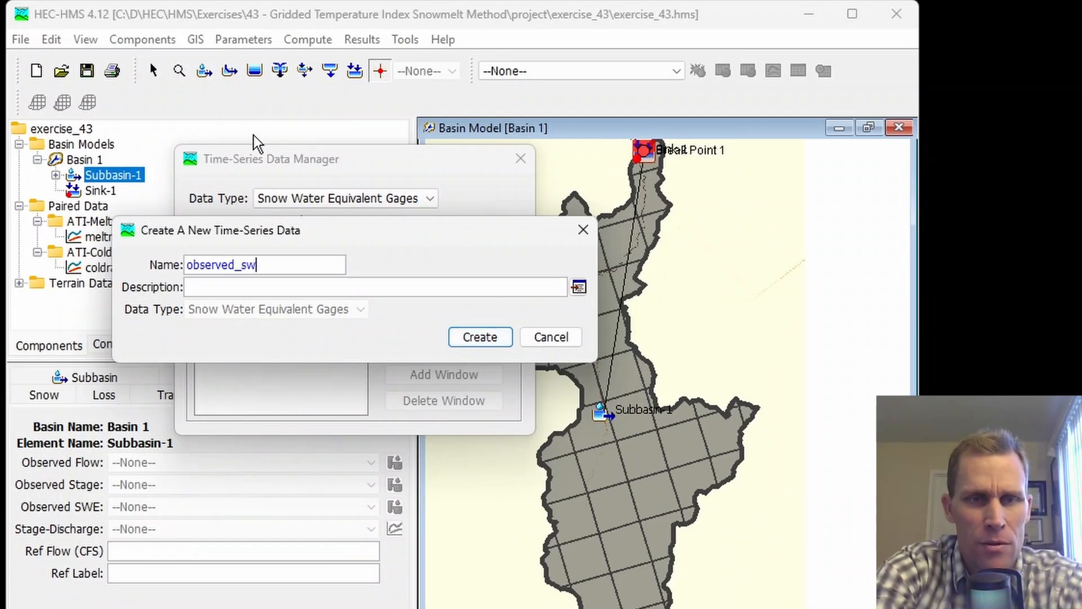
text(e)
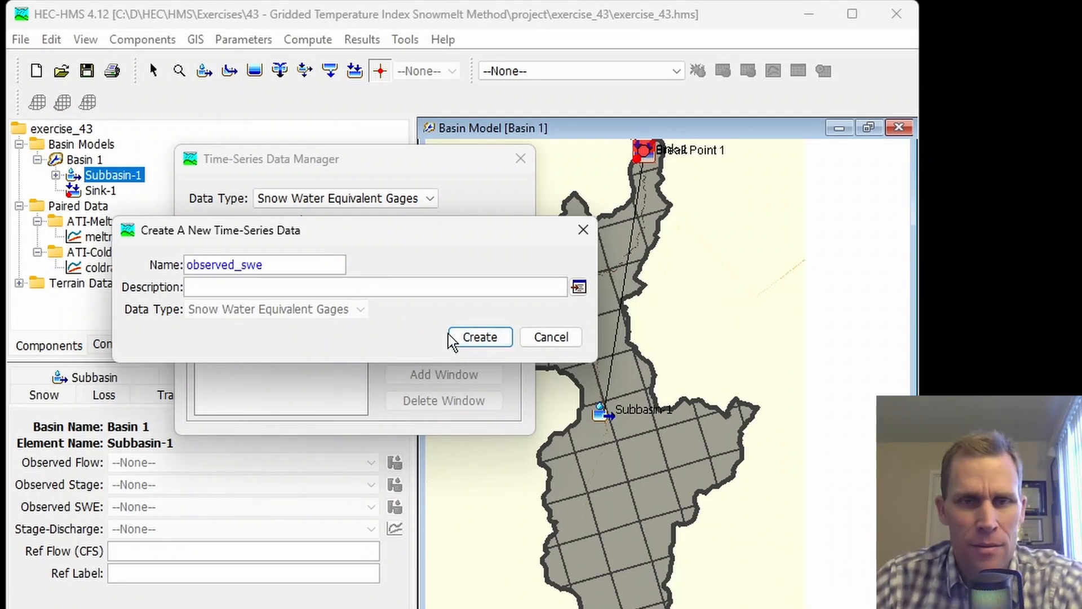
click(463, 338)
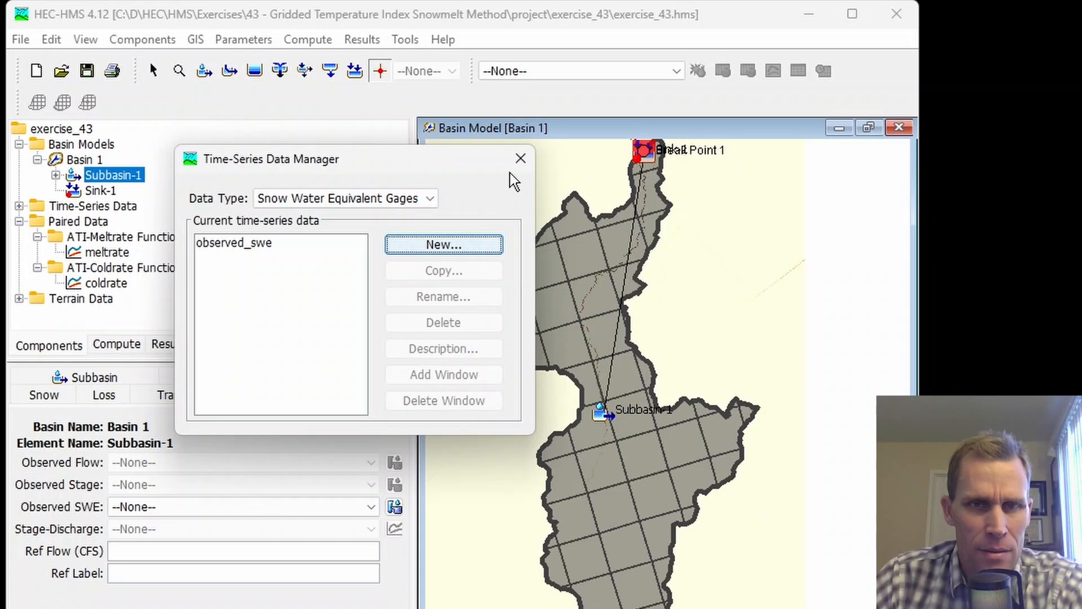
click(517, 160)
Step: Check the Observed SWE gage choices for Subbasin-1 and open the observed_swe gage from the time-series data
click(192, 507)
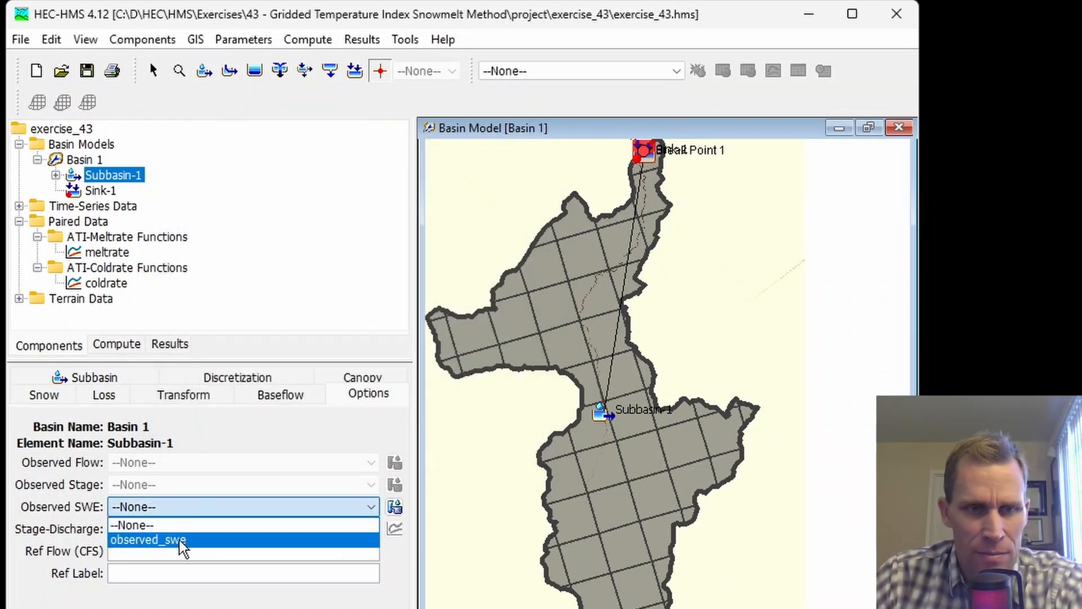
click(192, 513)
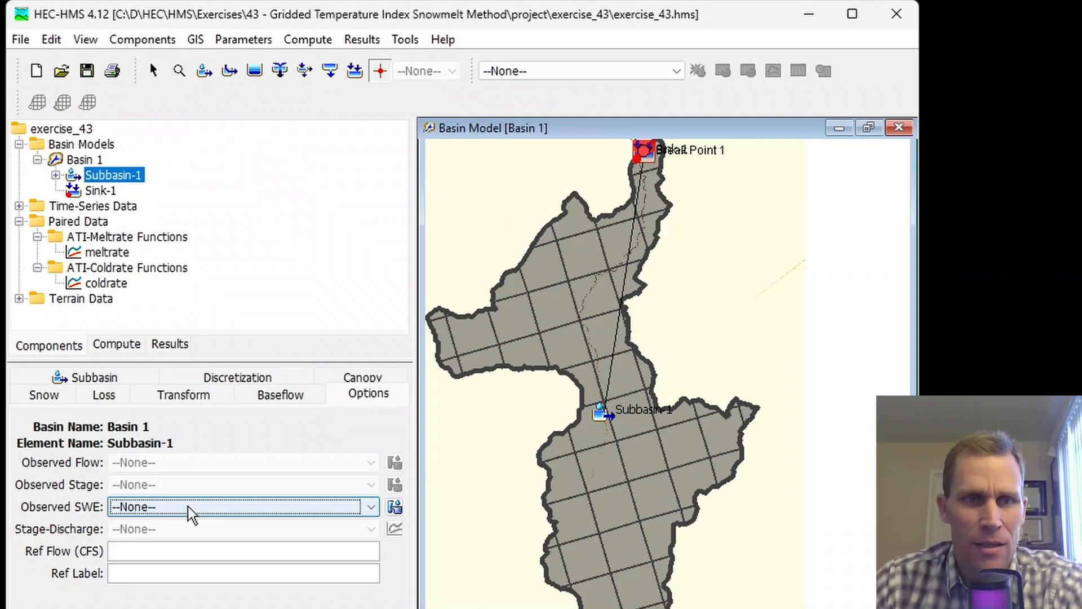
double_click(34, 209)
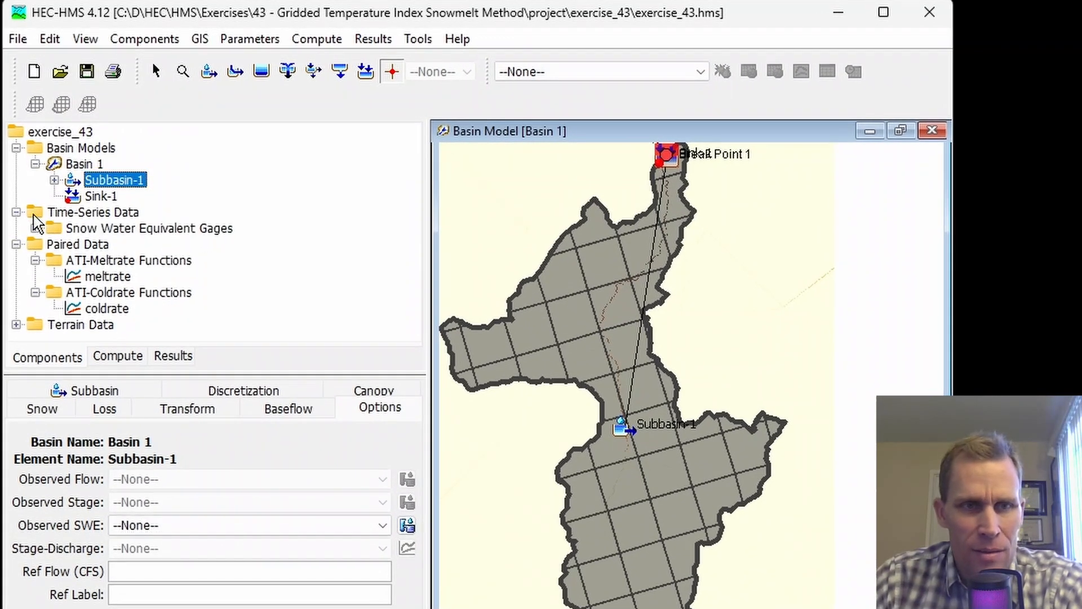
double_click(53, 228)
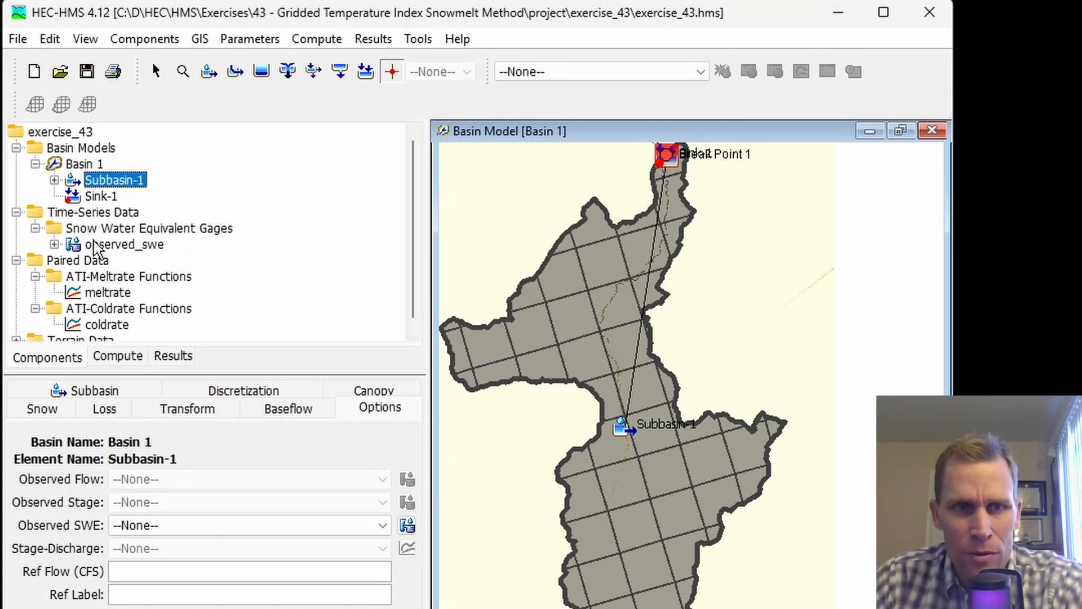
click(107, 248)
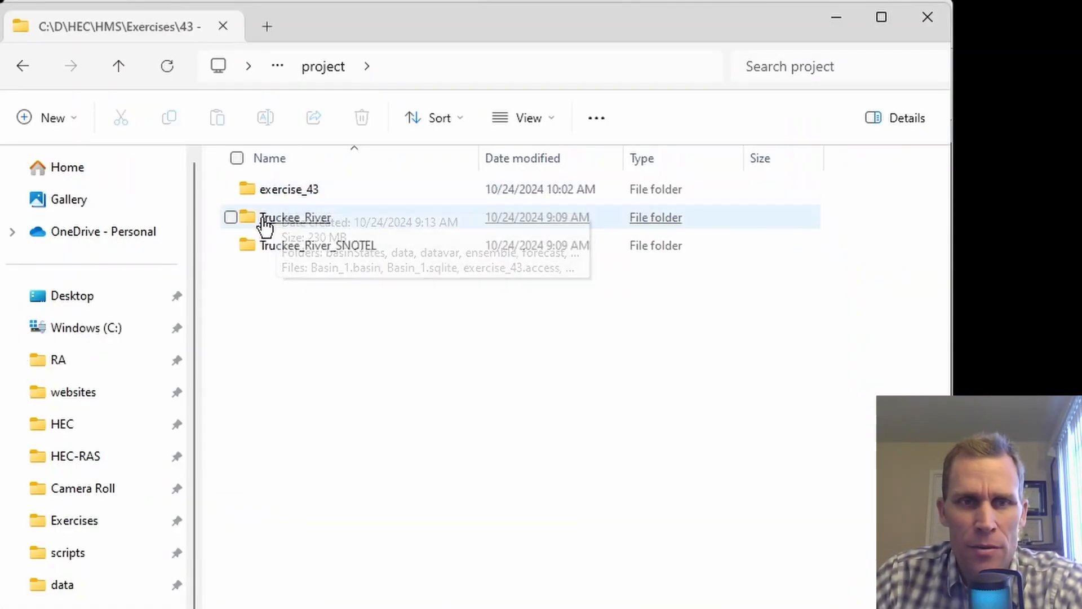
Step: Open the exercise_43 project's data folder in File Explorer and launch HEC-DSSVue
double_click(276, 194)
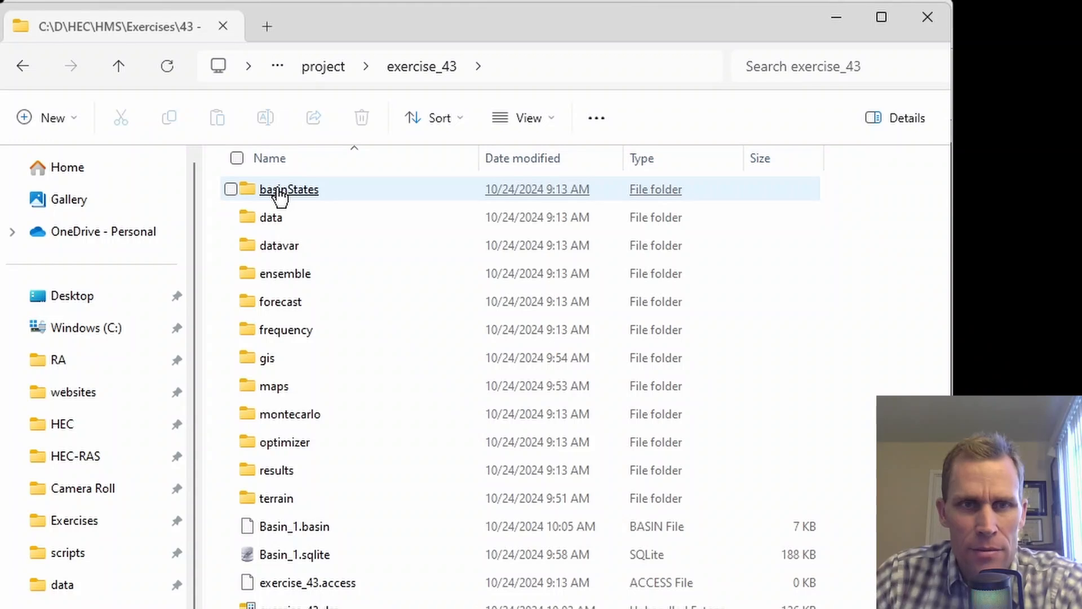
double_click(272, 217)
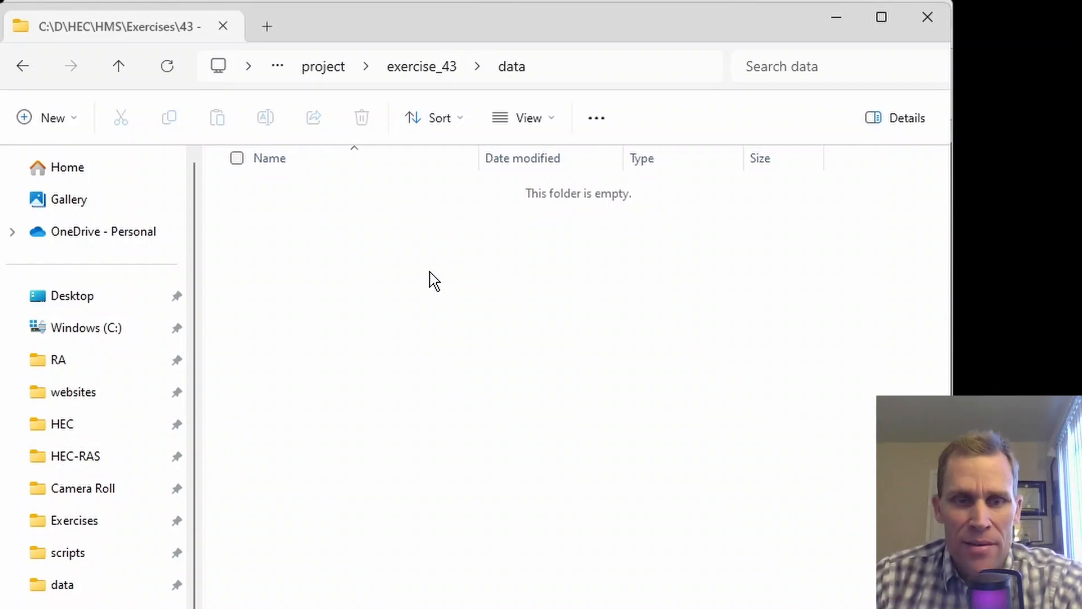
key(super)
click(268, 359)
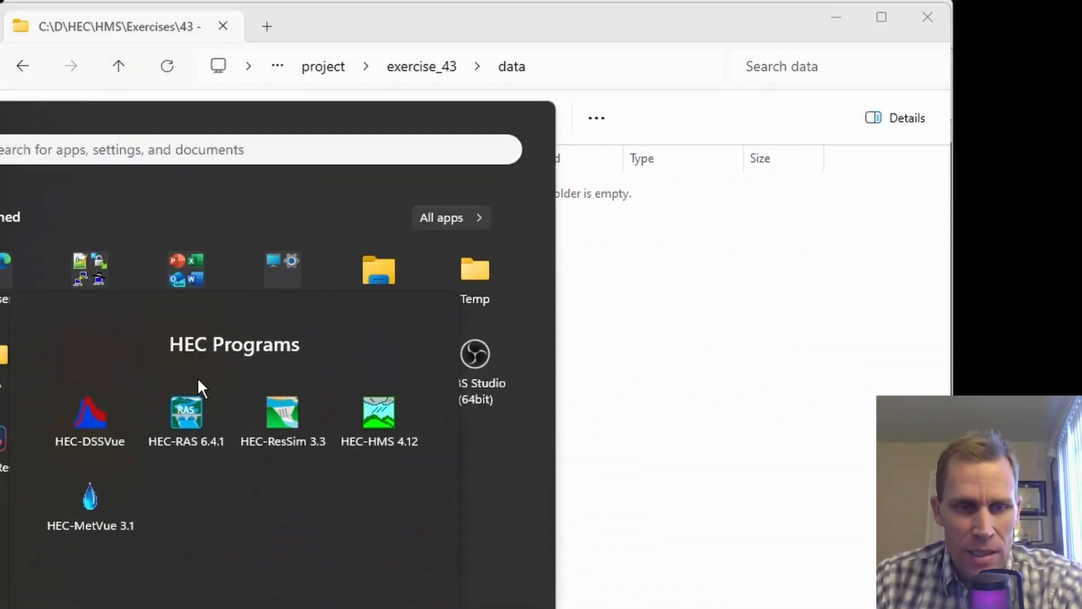
click(90, 417)
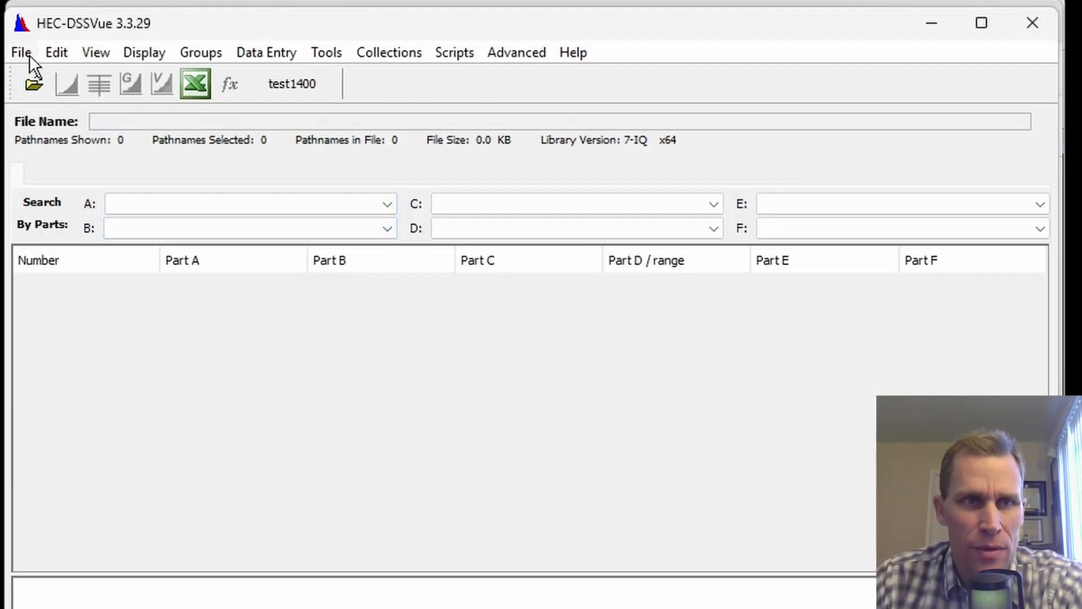
Step: Create a new version 6 DSS file named data in the exercise_43 data folder
click(23, 55)
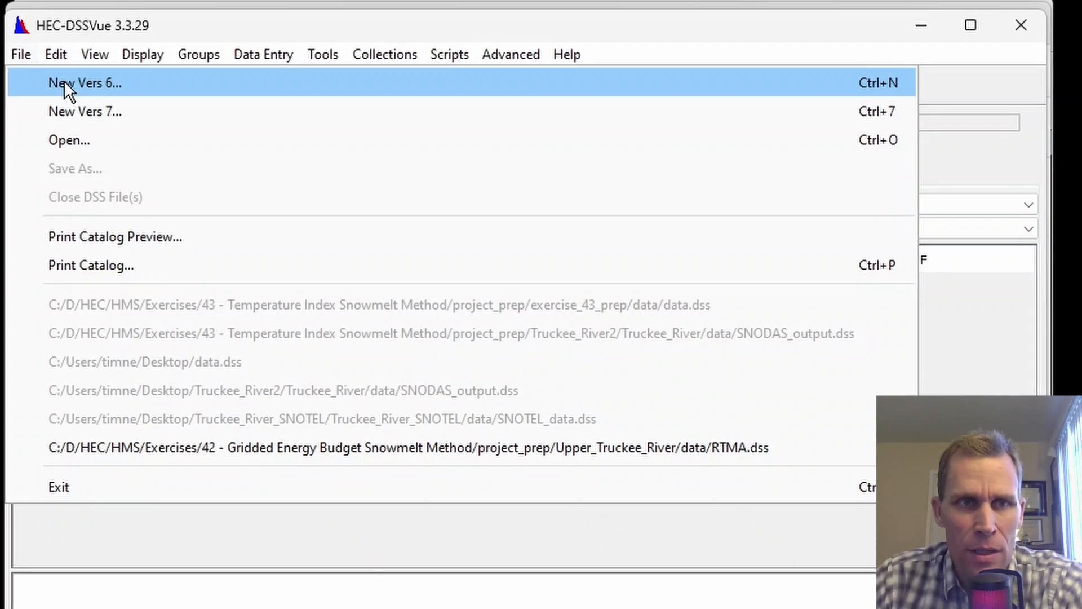
click(65, 82)
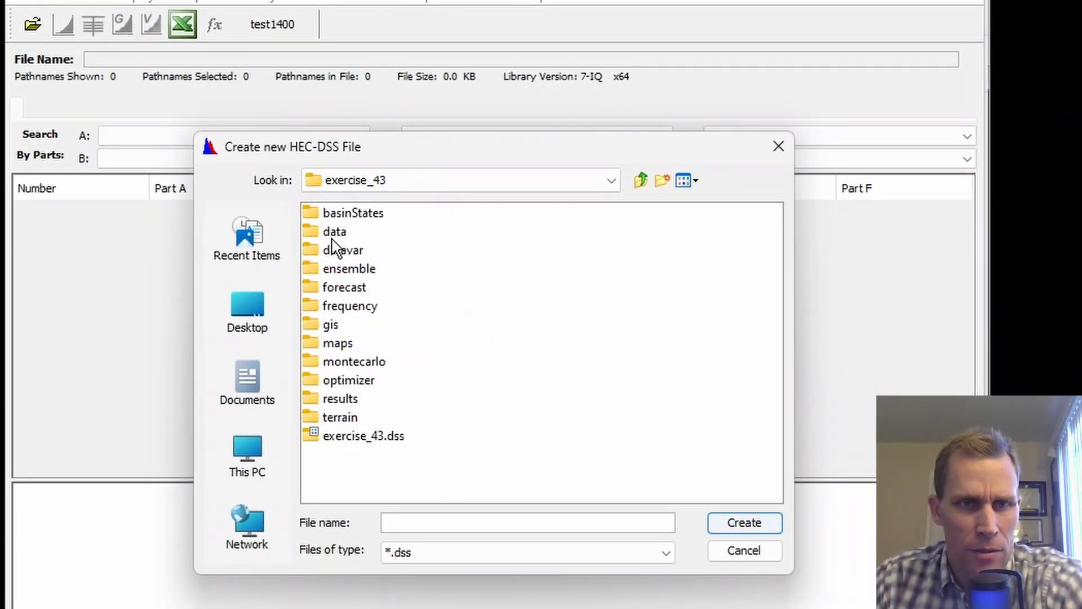
double_click(336, 237)
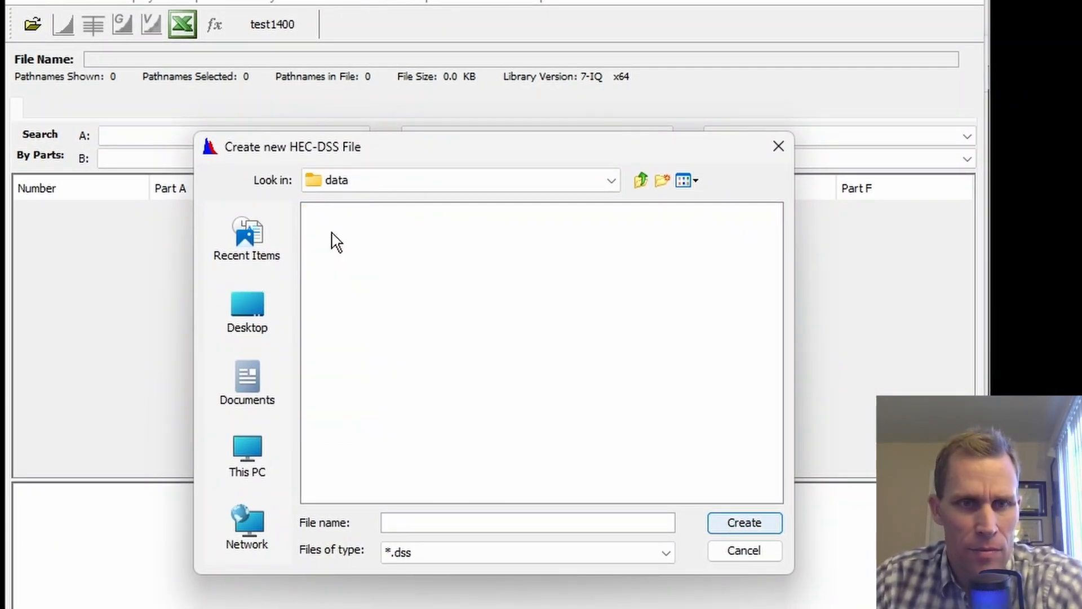
click(427, 517)
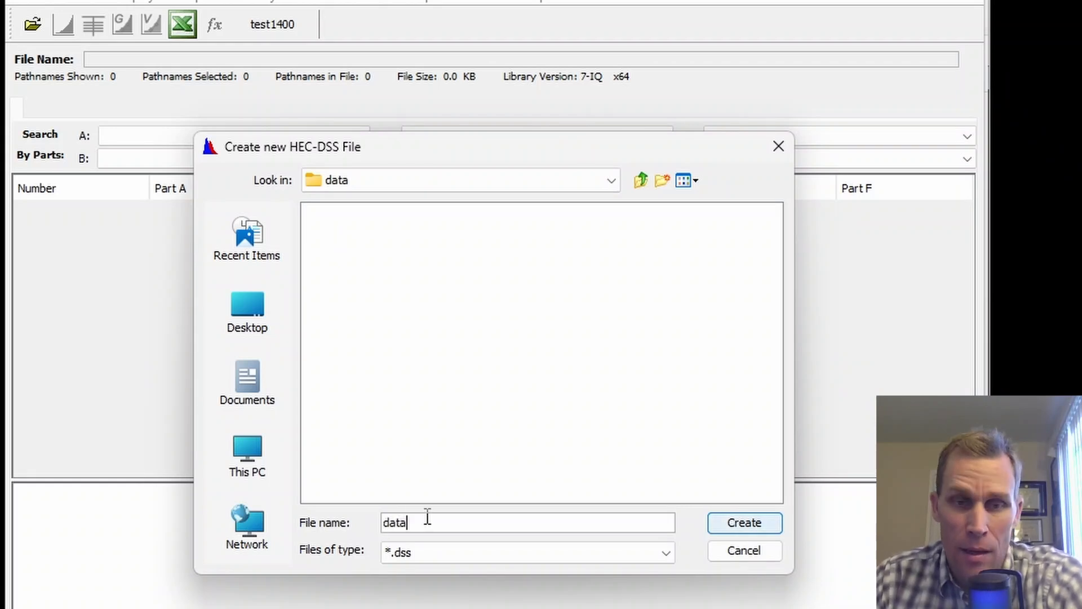
click(733, 524)
click(517, 388)
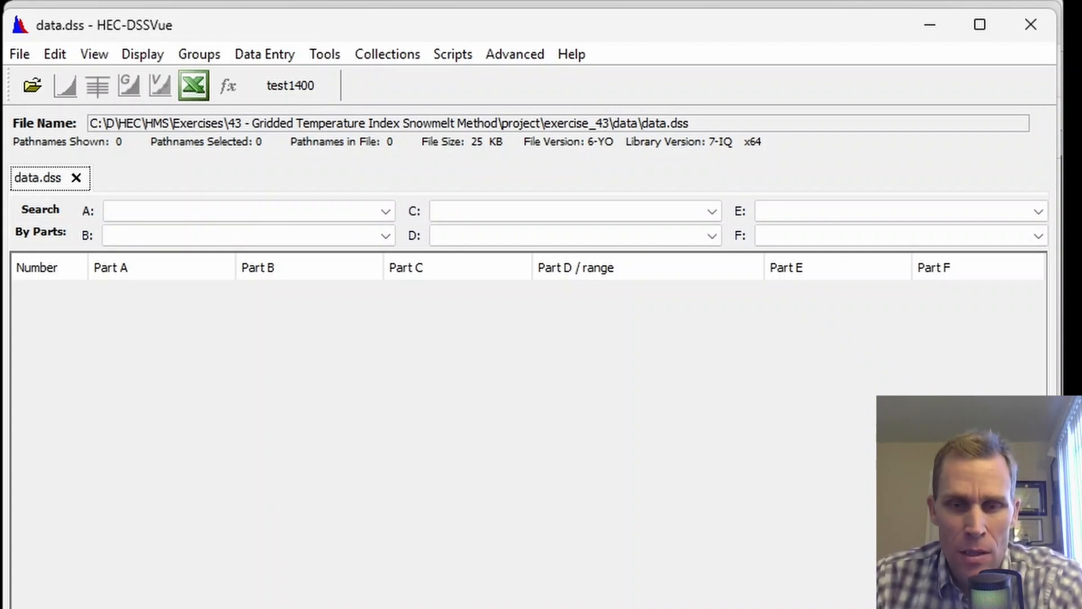
Step: Switch to the Truckee_River project in HEC-HMS and show the observed data options of subbasin UpTruckeeRv_S10
key(alt+Tab)
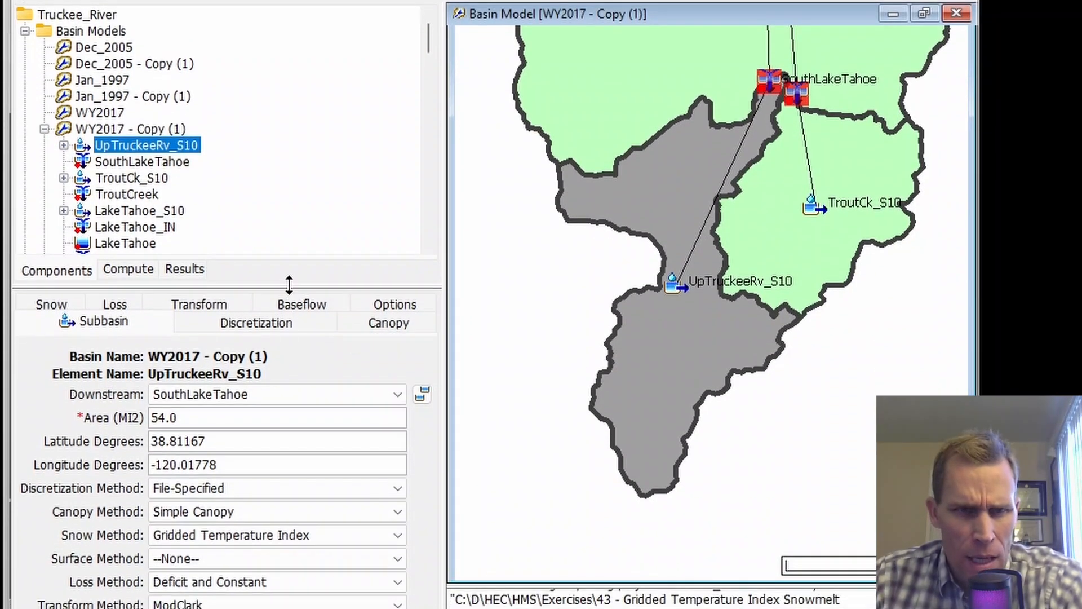
drag(289, 409, 308, 291)
drag(308, 168, 319, 217)
click(386, 280)
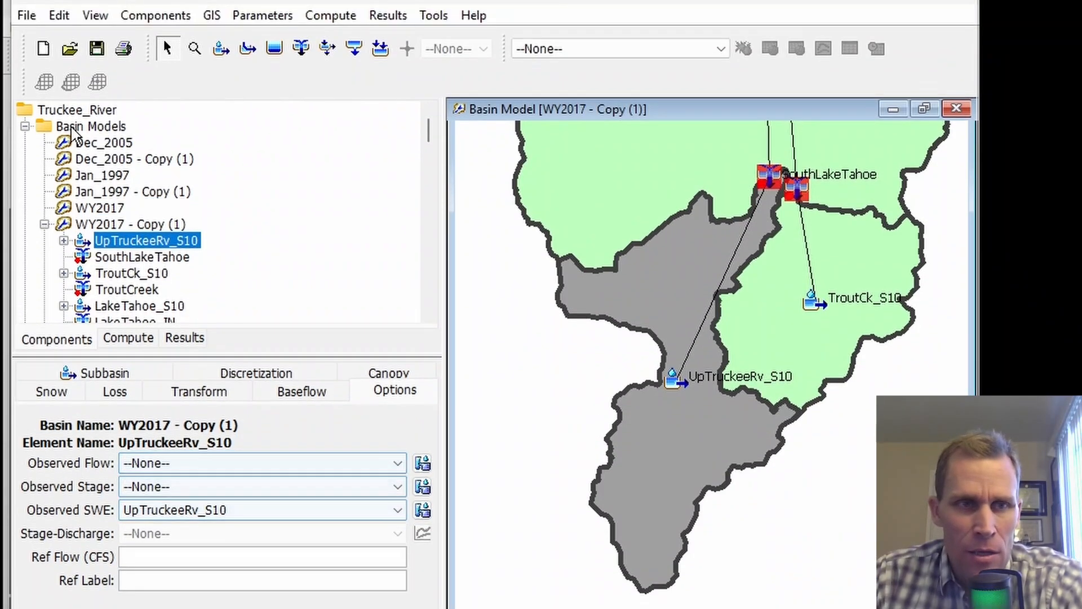
Step: Open the UpTruckeeRv_S10 snow water equivalent gage in the Truckee_River project and examine its DSS filename and pathname
click(25, 127)
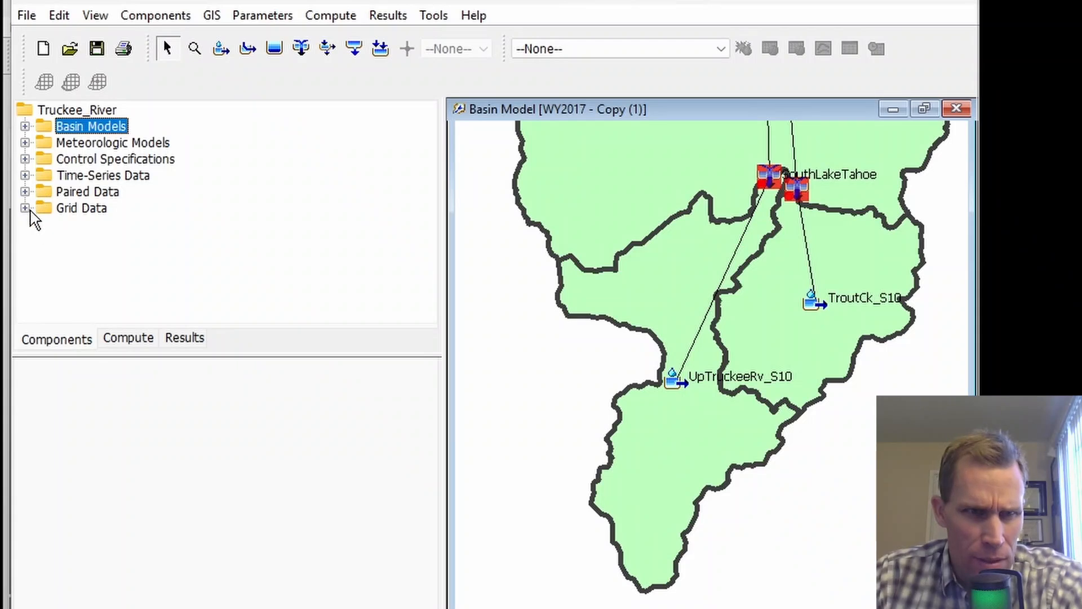
click(25, 175)
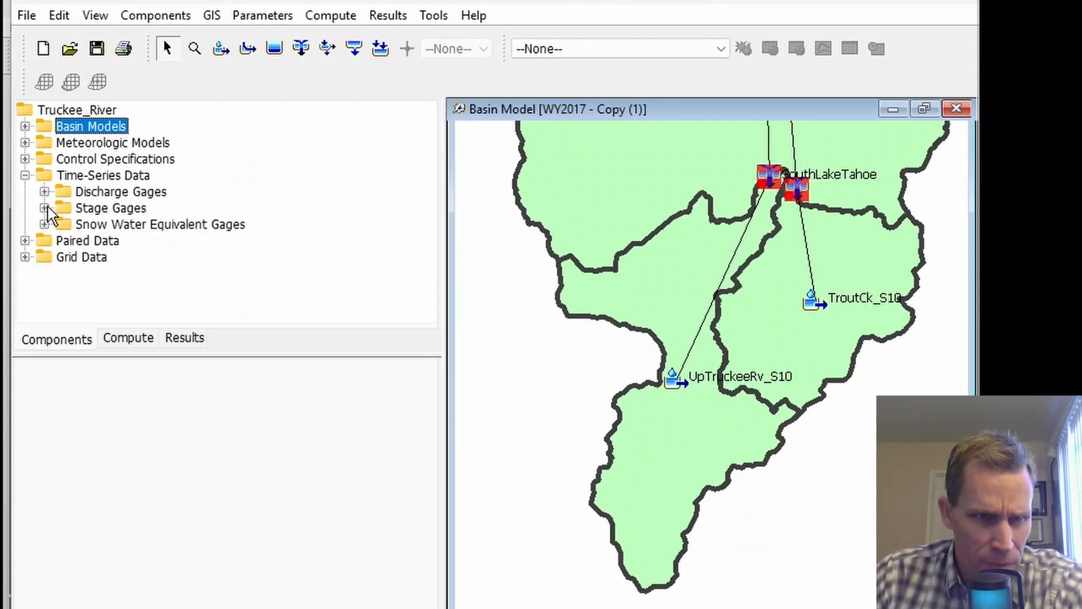
click(45, 224)
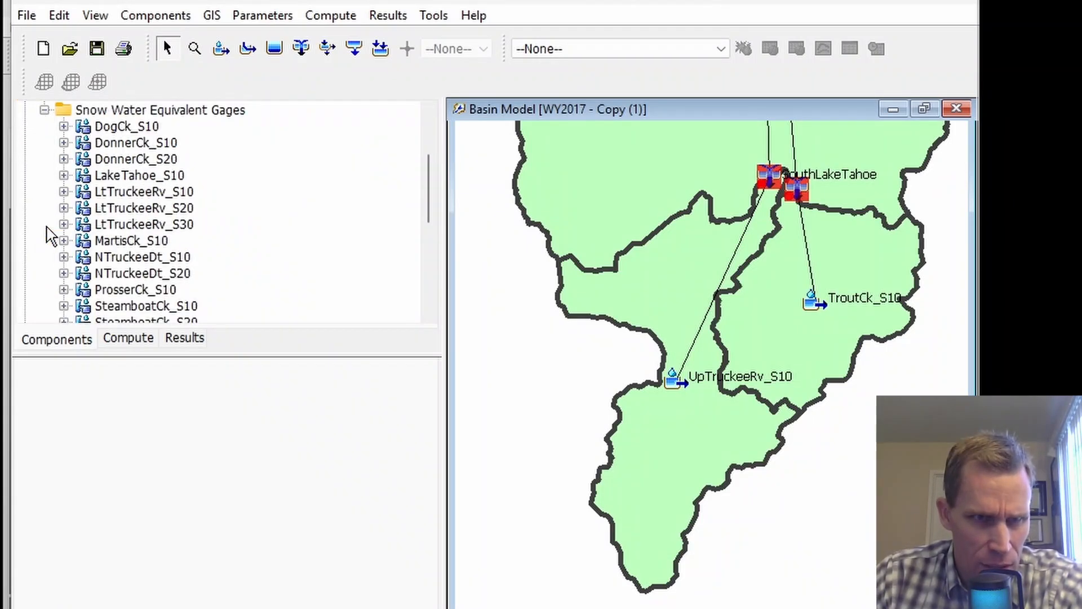
scroll(101, 245, down, 6)
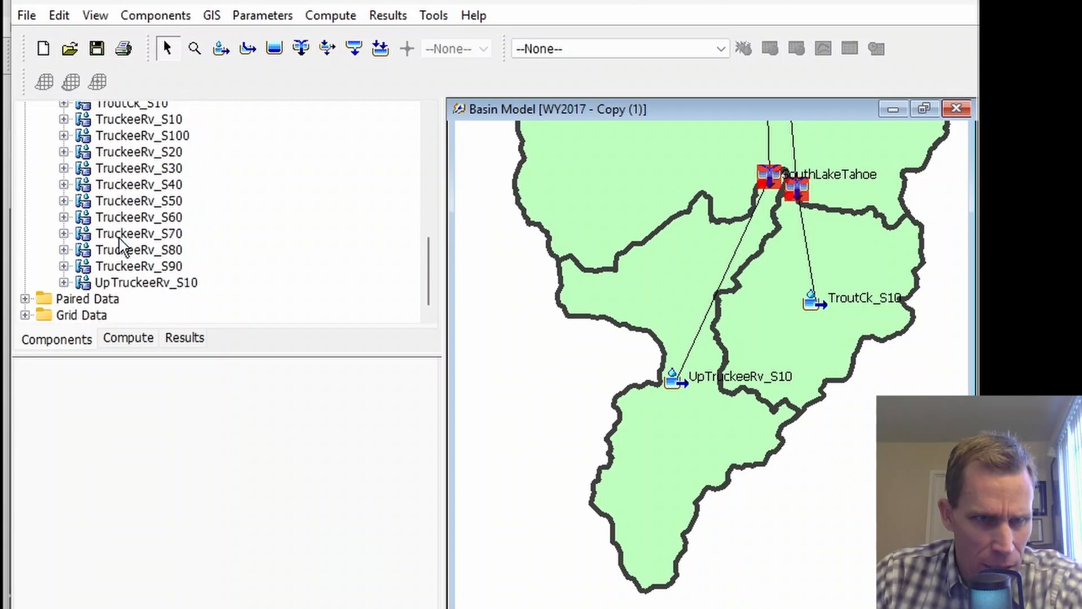
click(151, 283)
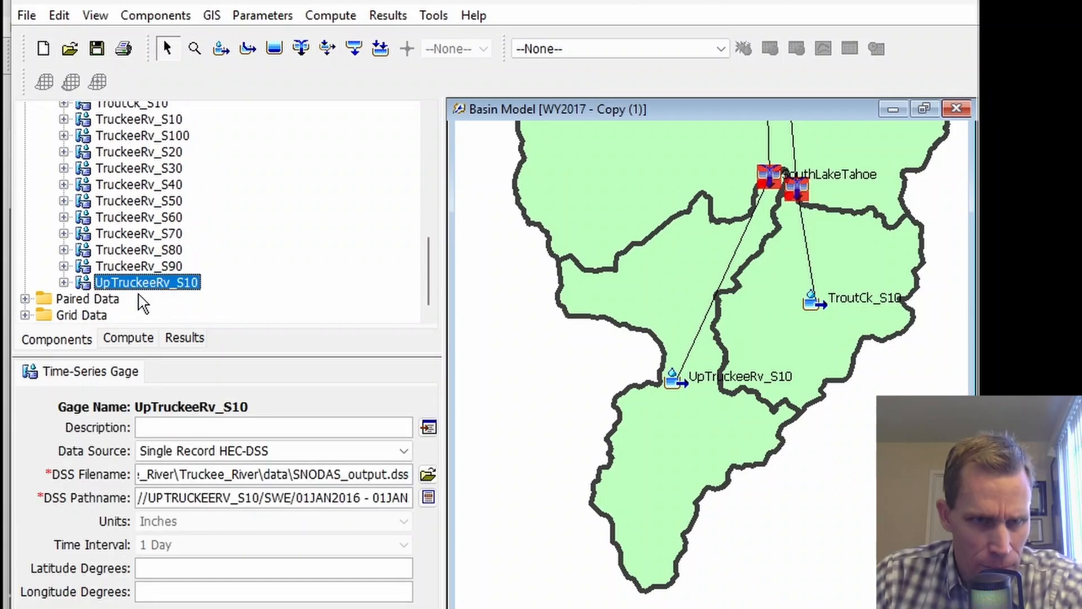
drag(179, 472, 364, 472)
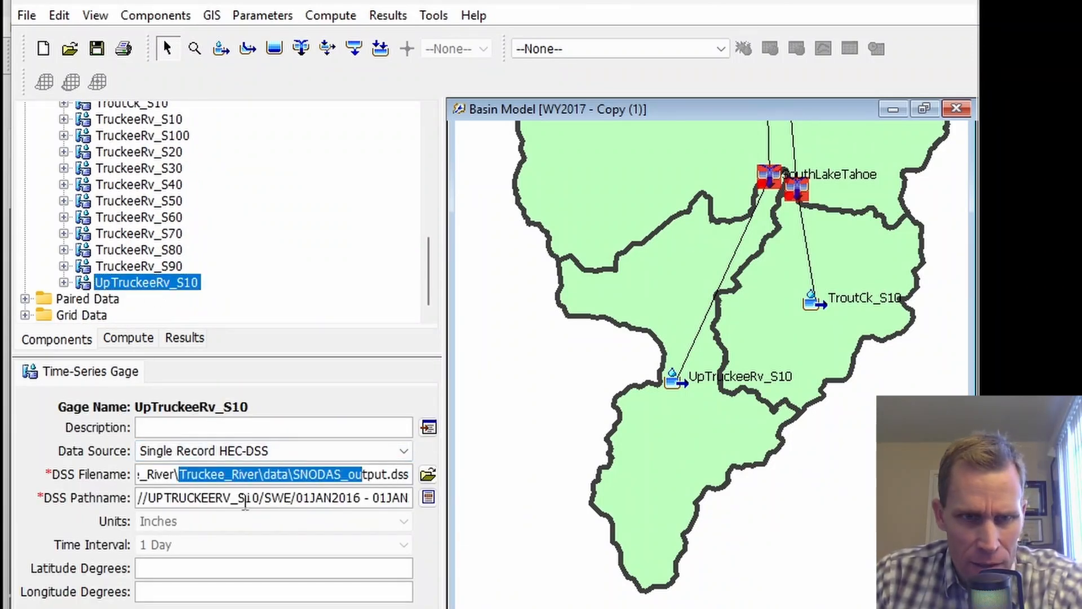
drag(231, 498, 364, 497)
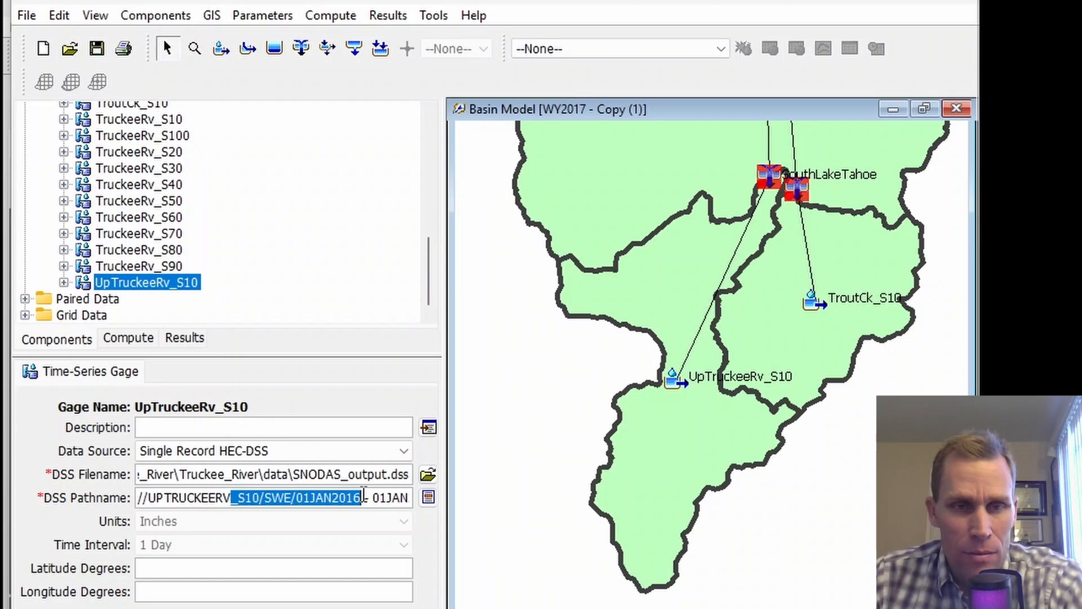
drag(302, 474, 415, 474)
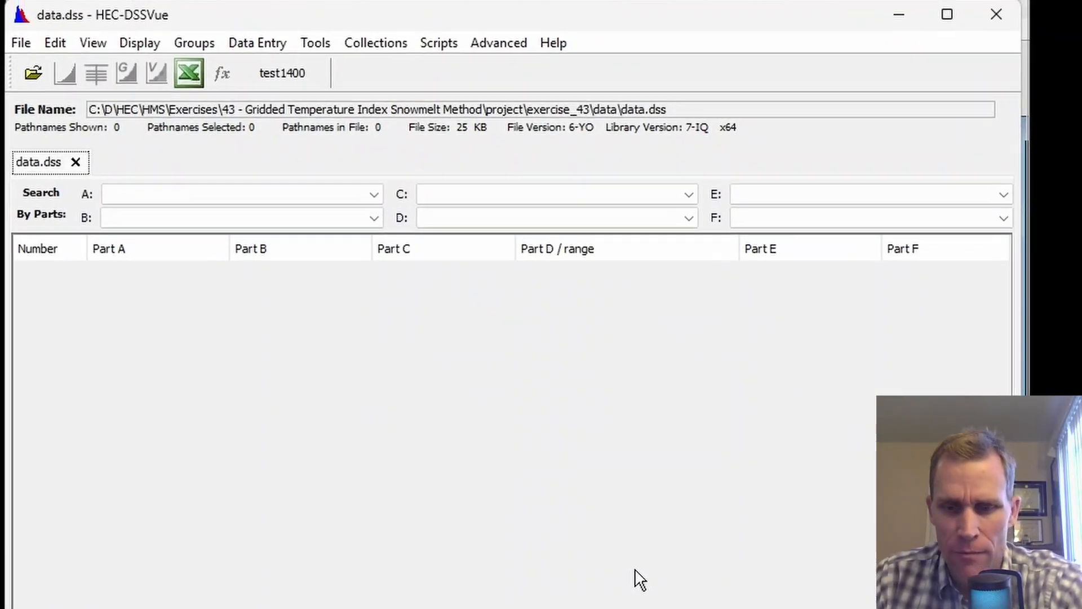
Step: Switch to HEC-DSSVue and open SNODAS_output.dss from the inner Truckee_River project's data folder
key(ctrl+o)
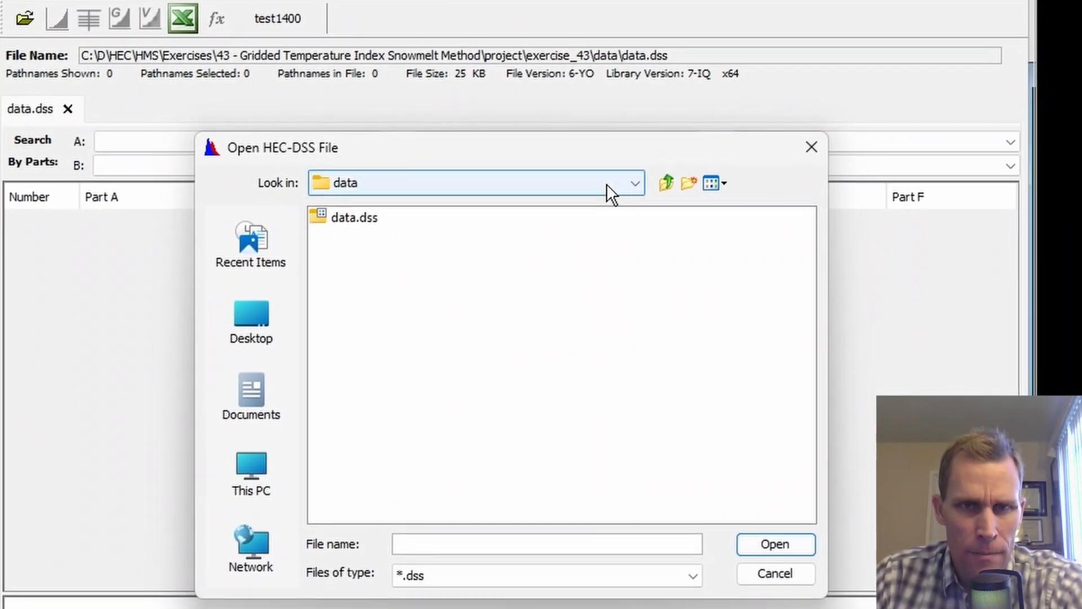
double_click(667, 181)
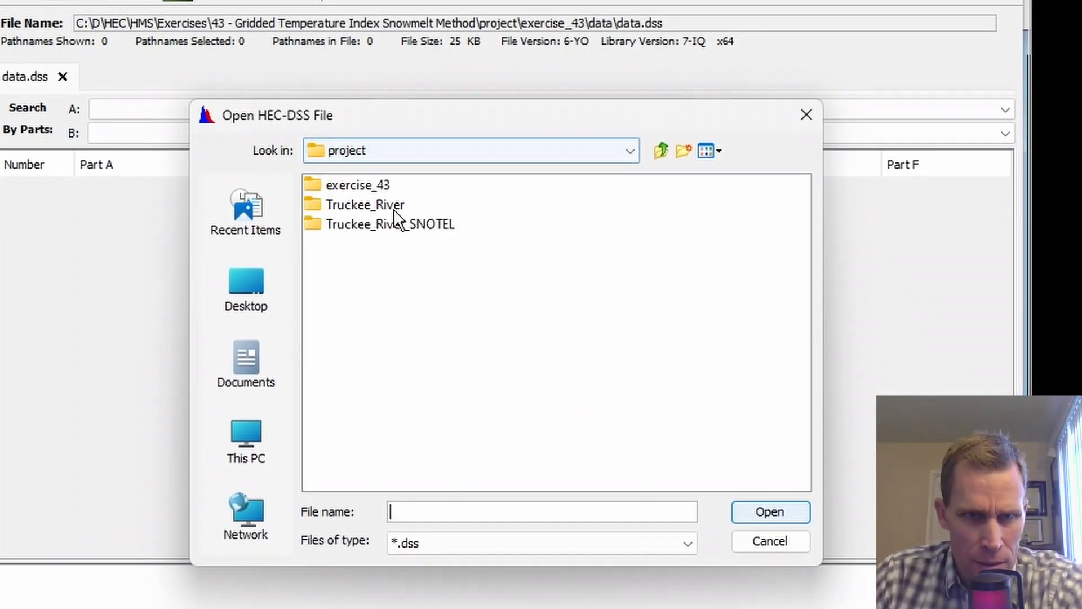
click(383, 208)
click(738, 515)
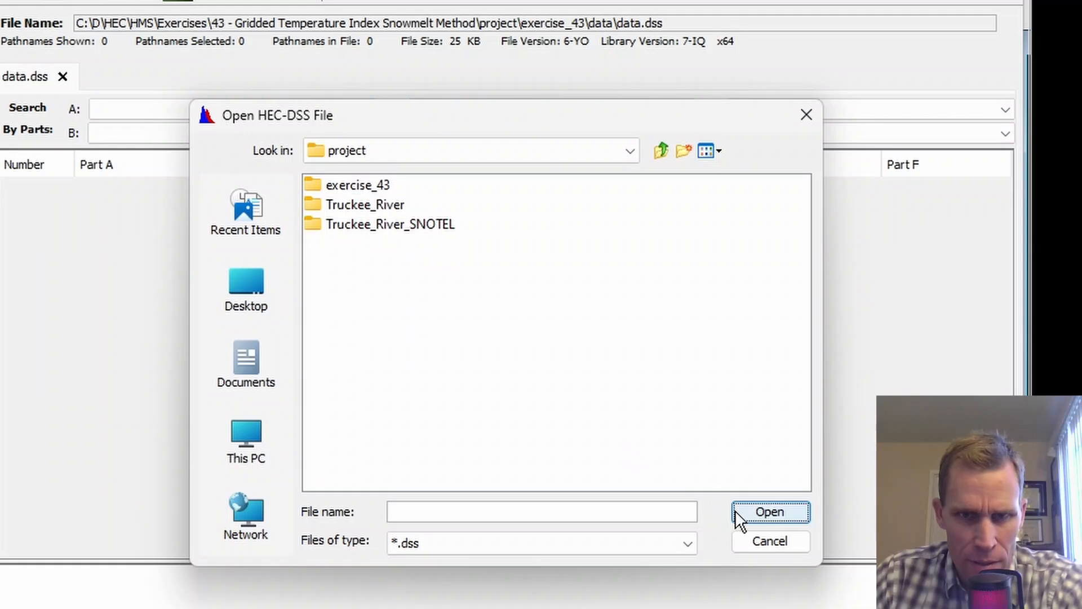
click(337, 186)
double_click(340, 188)
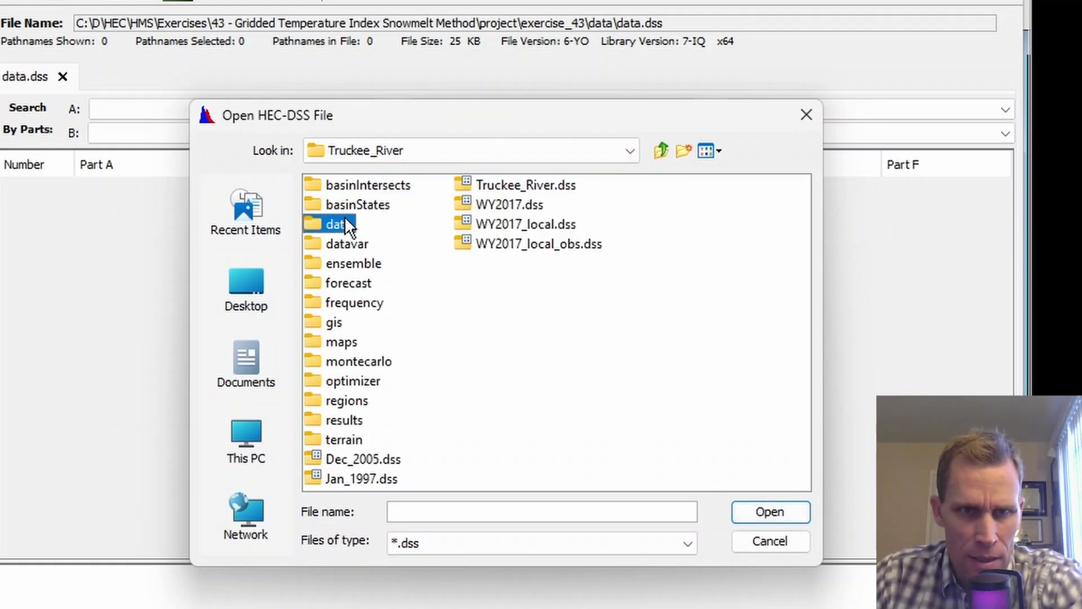
double_click(344, 216)
double_click(355, 342)
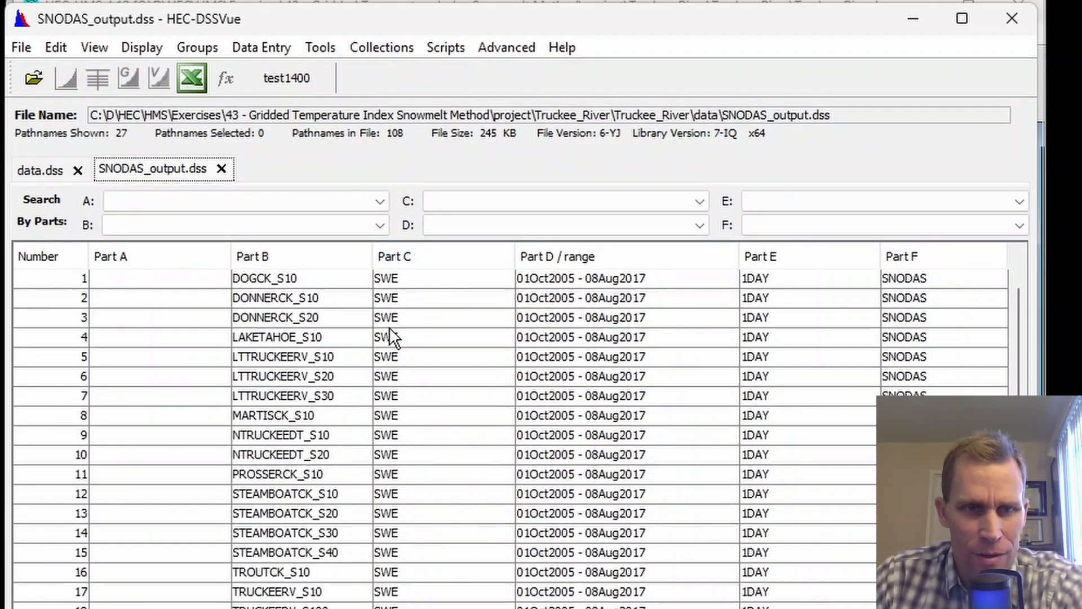
Step: Switch to HEC-HMS and examine the parts of the UpTruckeeRv_S10 gage's DSS pathname, especially part B
key(alt+Tab)
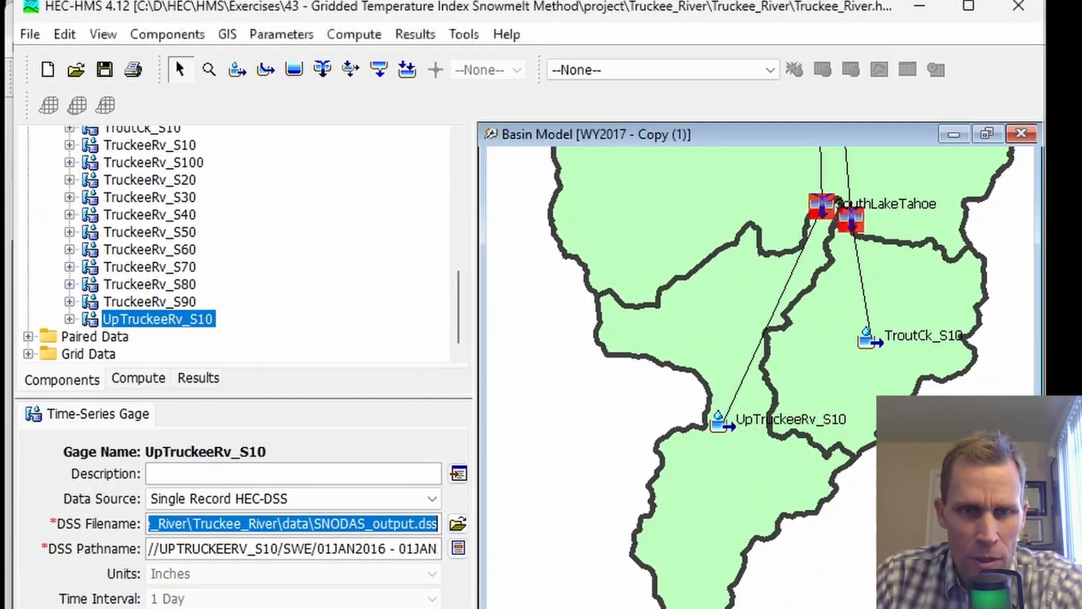
drag(199, 547, 489, 566)
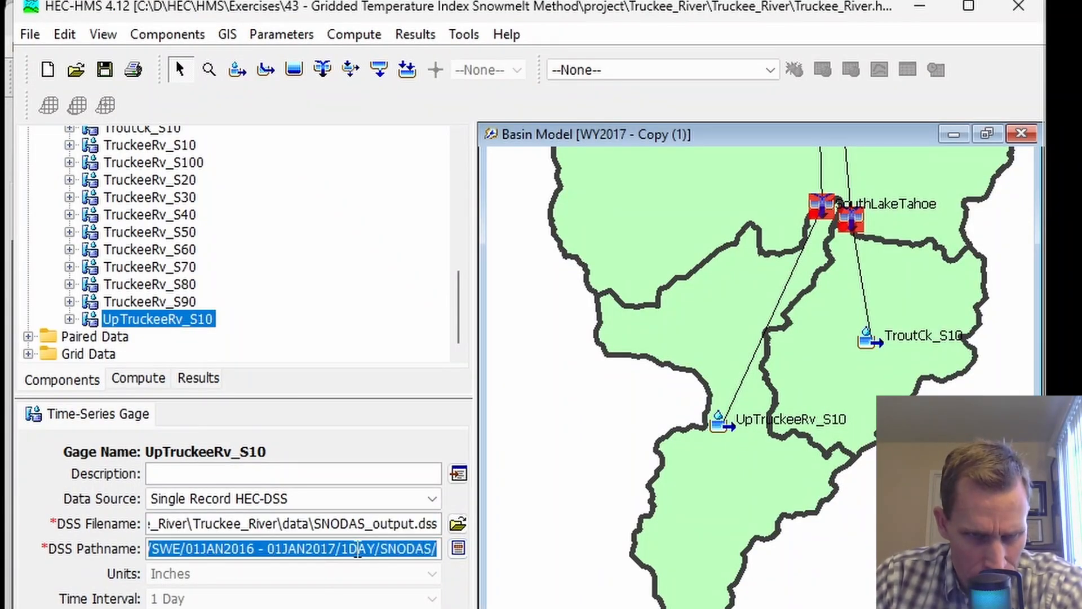
drag(364, 554, 107, 555)
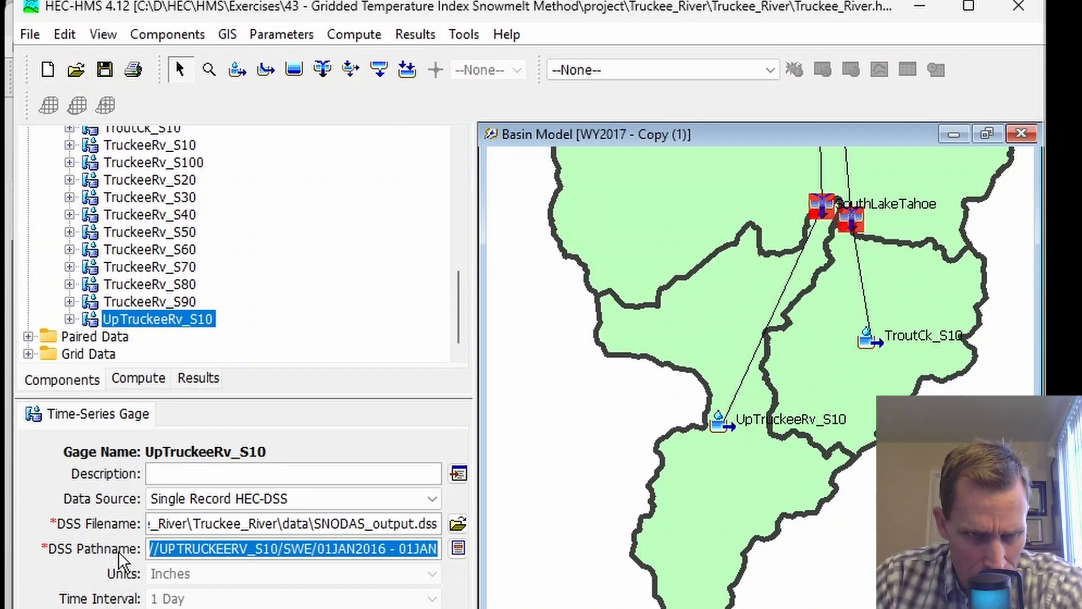
click(161, 549)
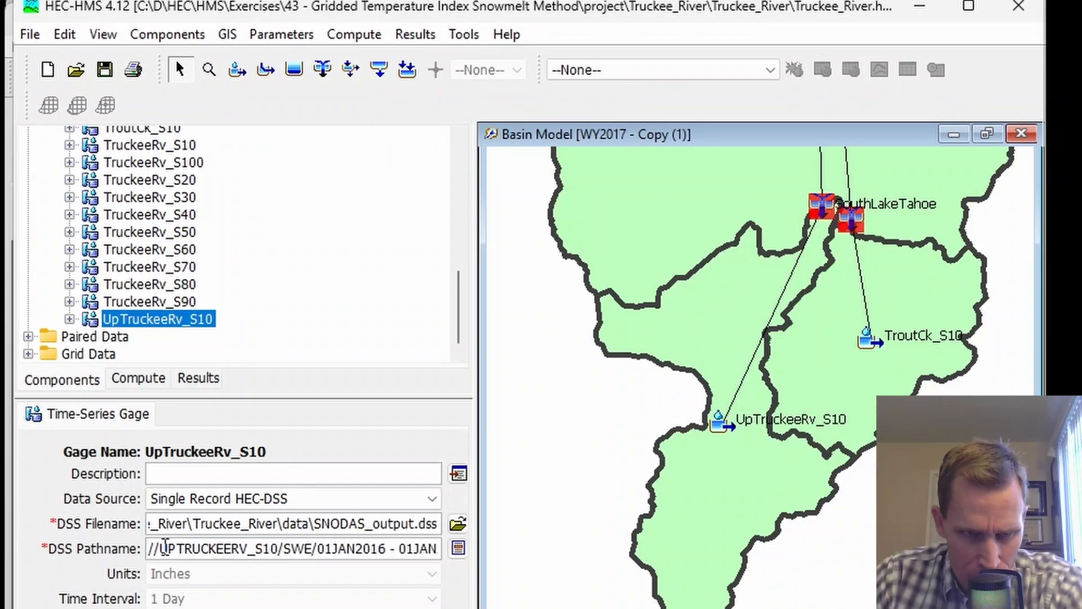
drag(161, 550, 280, 545)
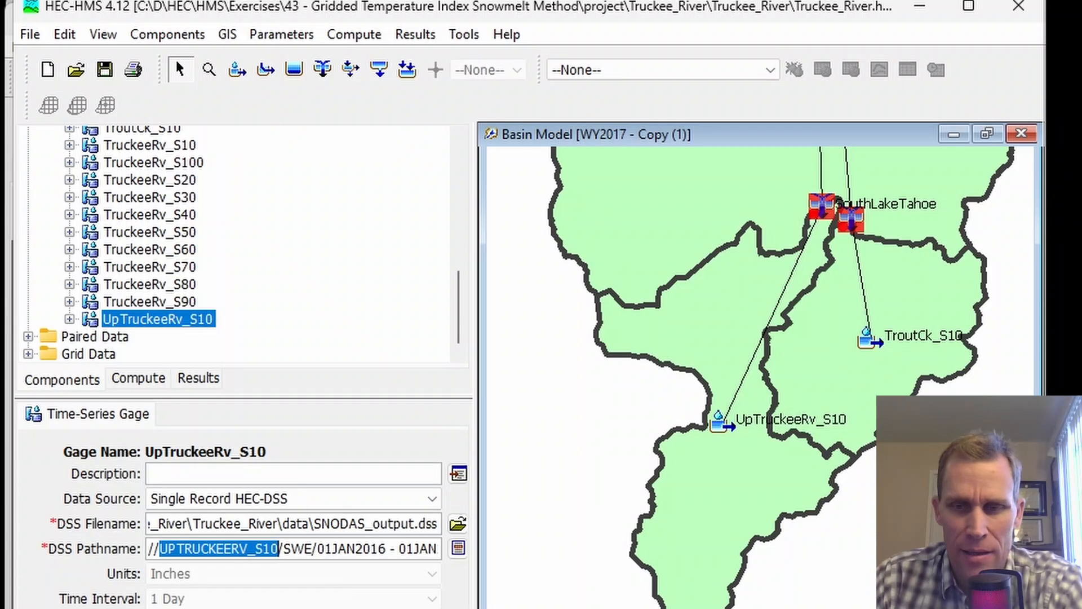
Step: Return to HEC-DSSVue, filter SNODAS_output.dss to part B UPTRUCKEERV_S10, select the SWE record and view its plot
key(alt+Tab)
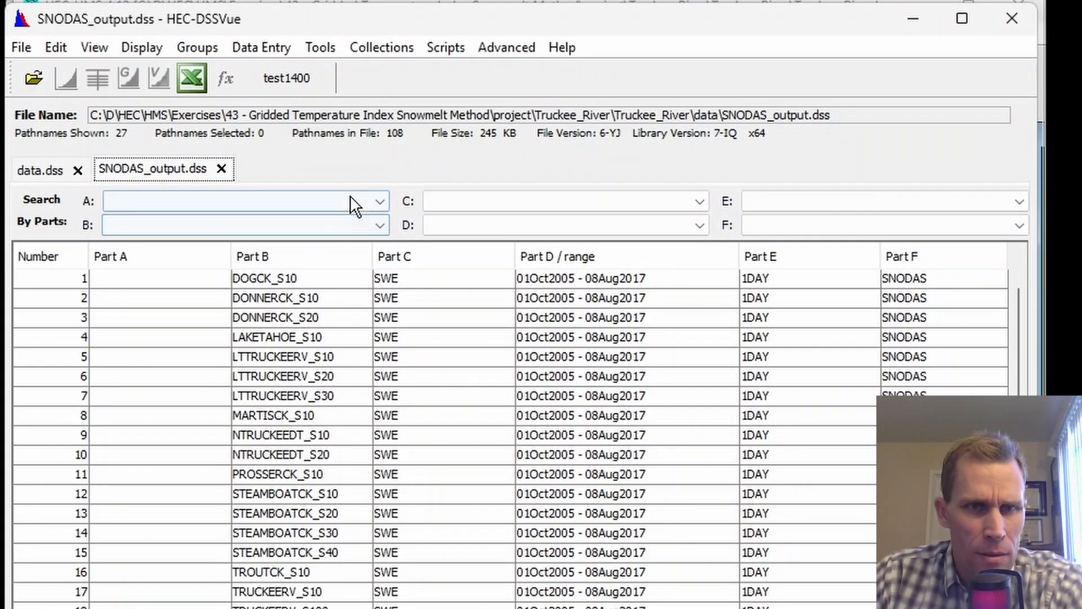
click(313, 217)
scroll(285, 260, down, 7)
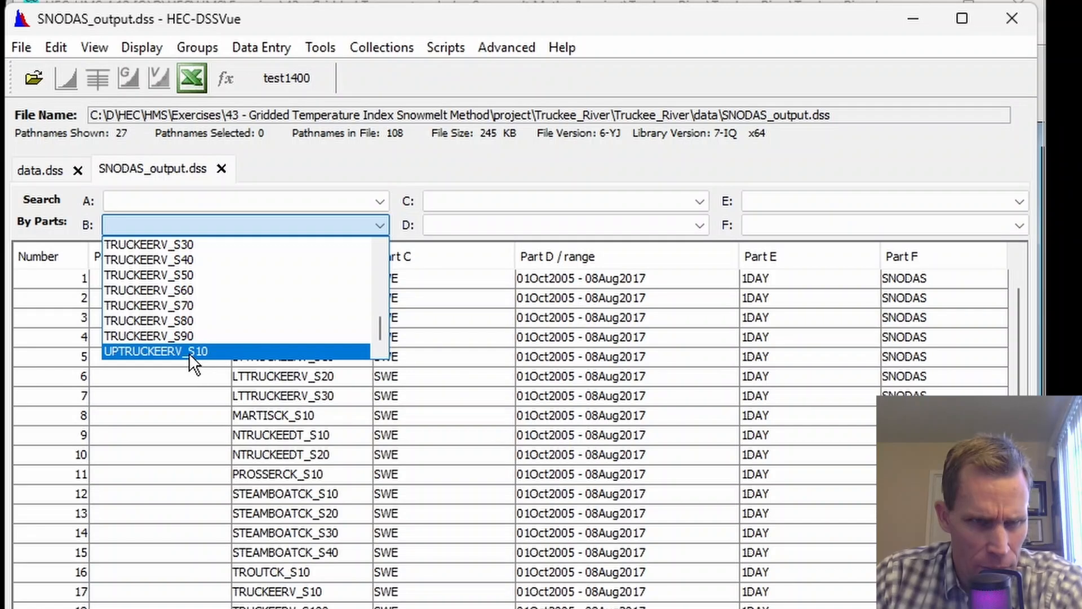
click(188, 353)
click(297, 279)
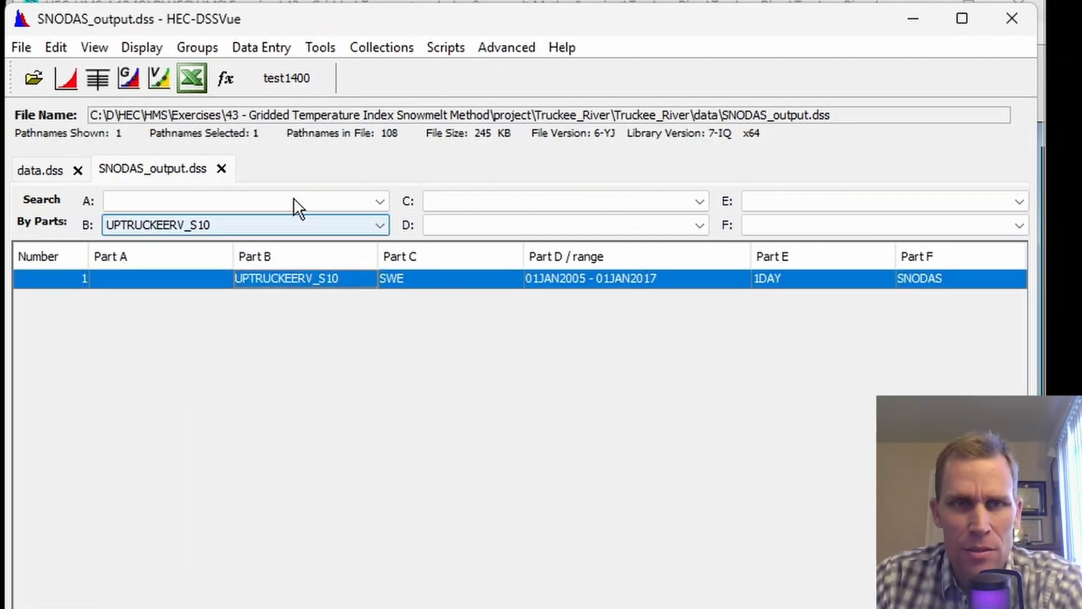
click(70, 80)
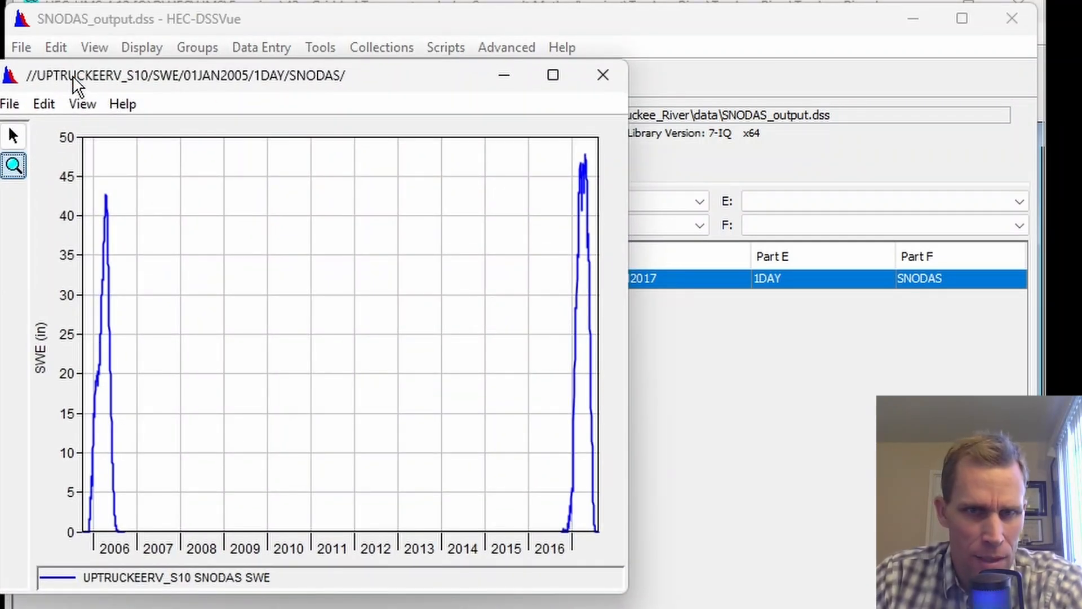
click(603, 73)
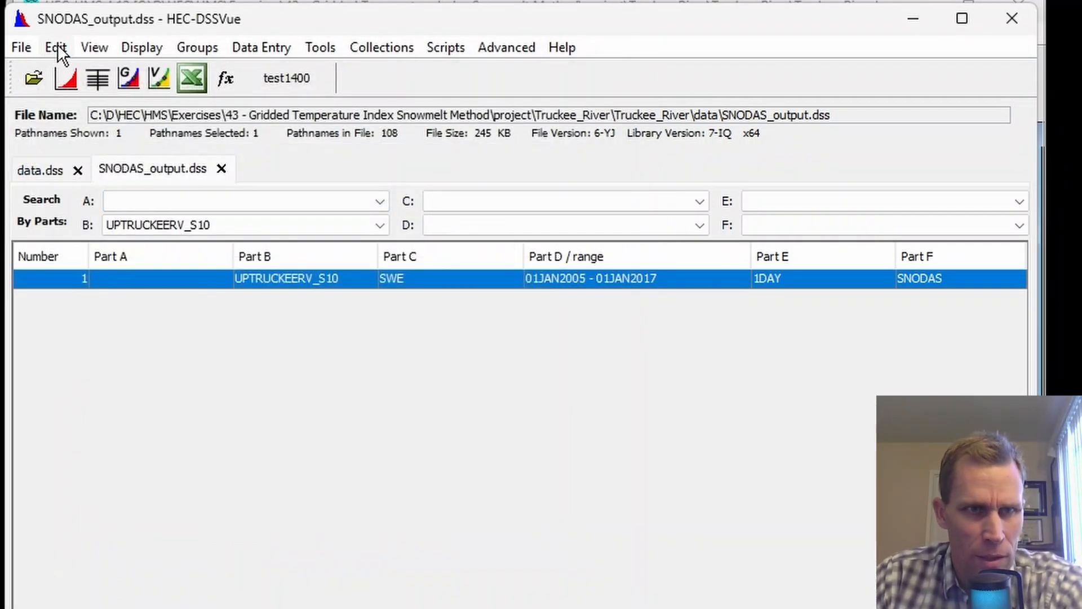
Step: Copy the selected UPTRUCKEERV_S10 SWE record into data.dss in the exercise_43 project's data folder
click(56, 46)
click(102, 313)
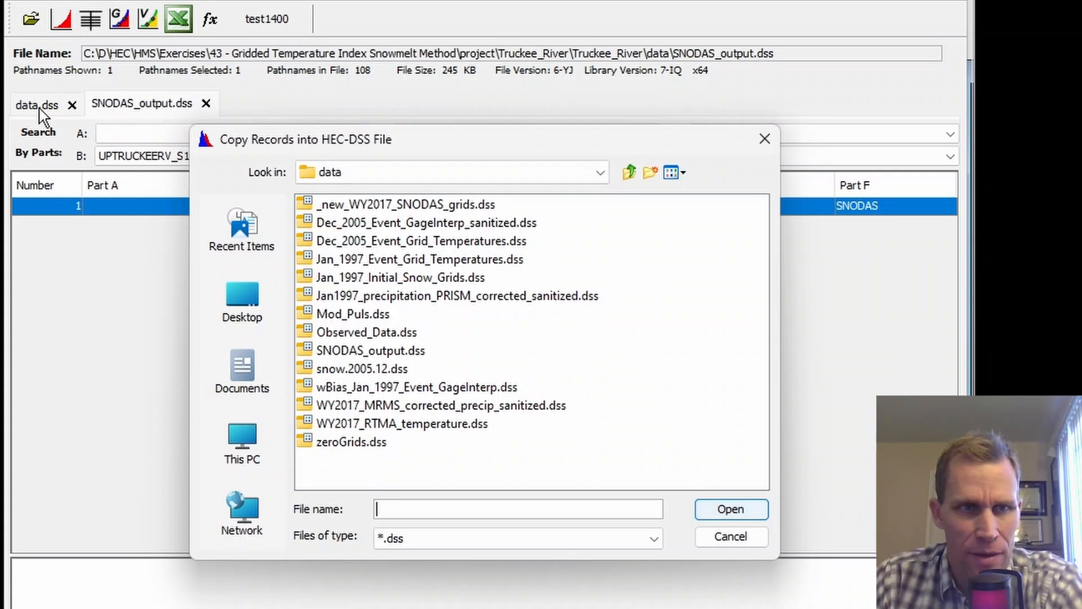
click(631, 174)
click(630, 174)
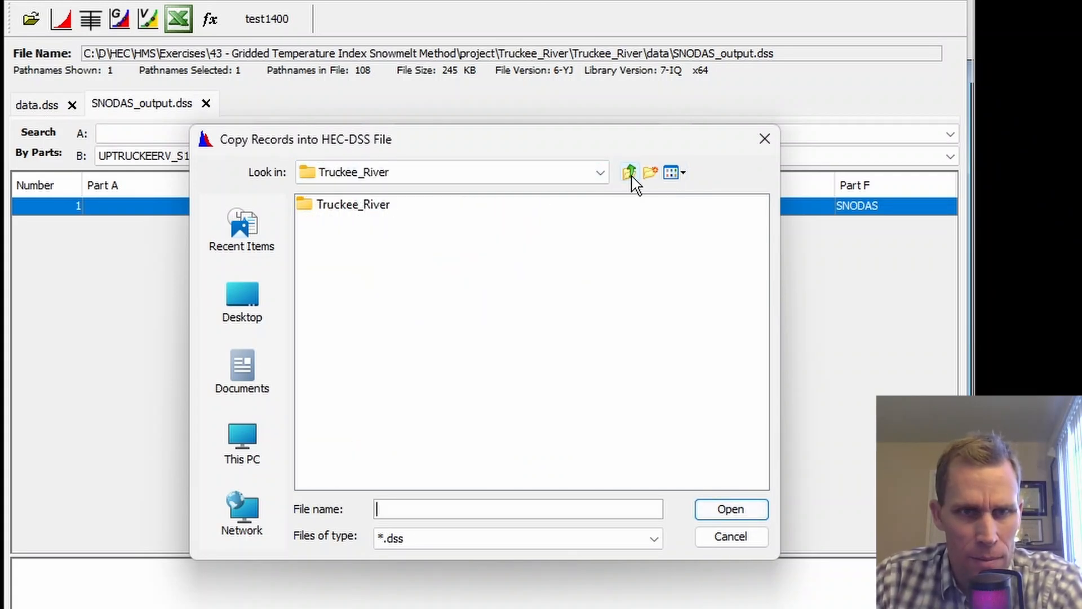
click(630, 174)
click(349, 207)
double_click(350, 209)
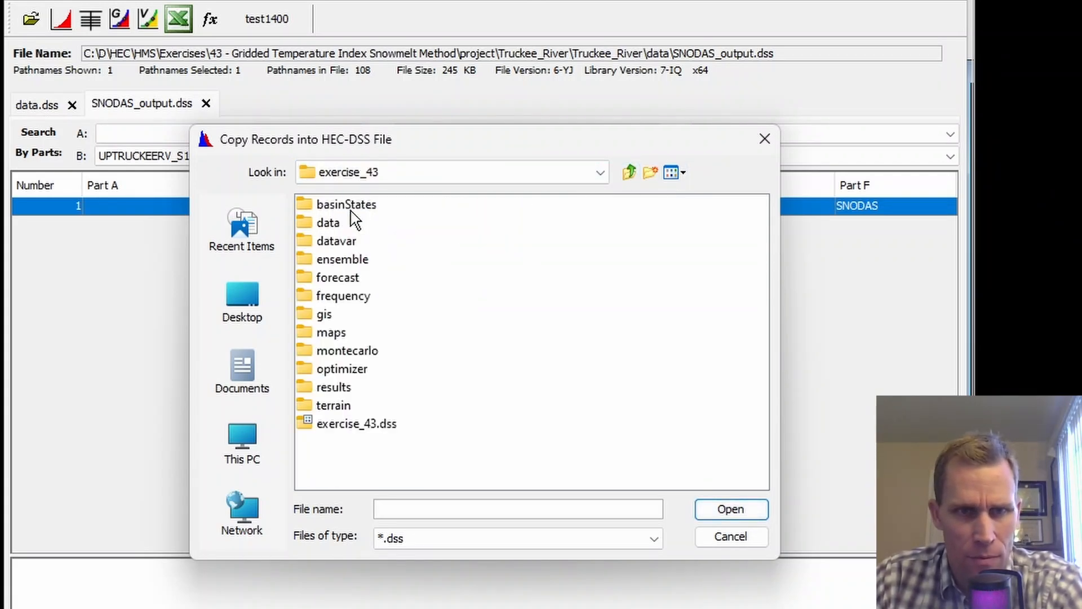
click(329, 224)
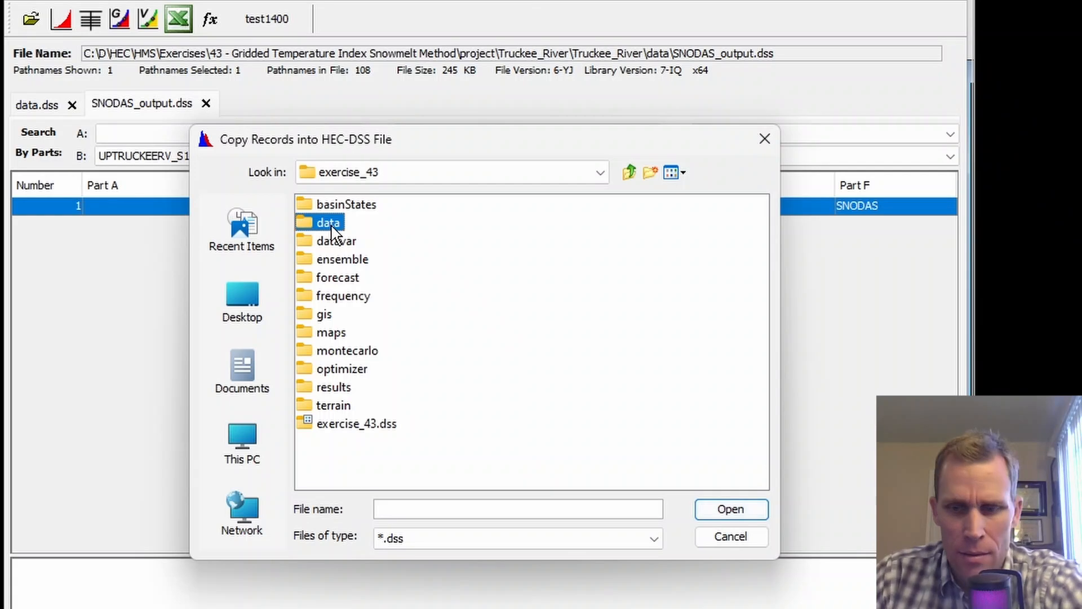
double_click(332, 231)
click(345, 209)
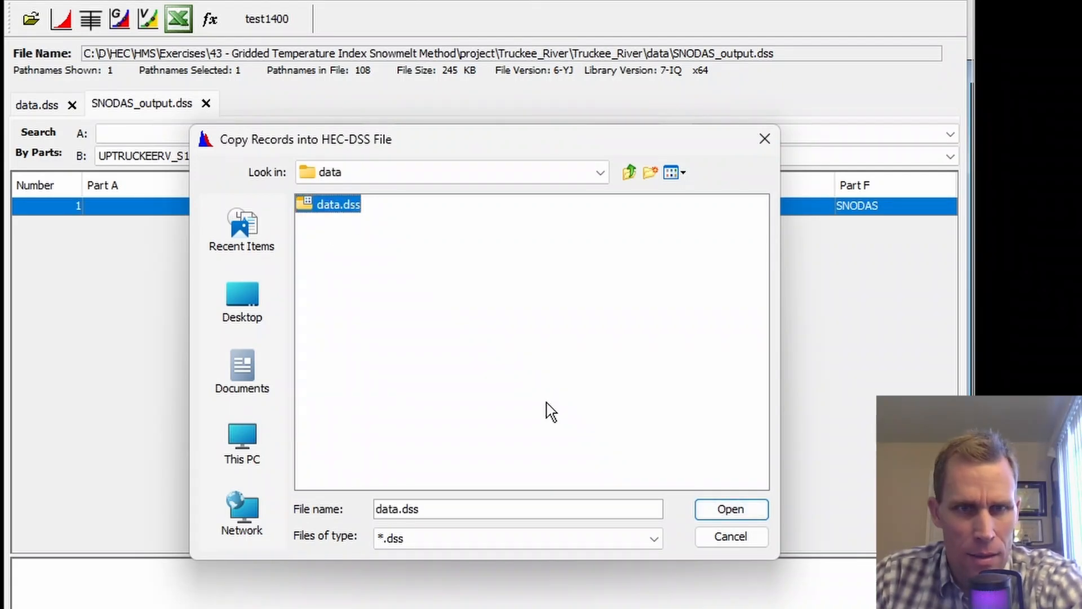
click(725, 511)
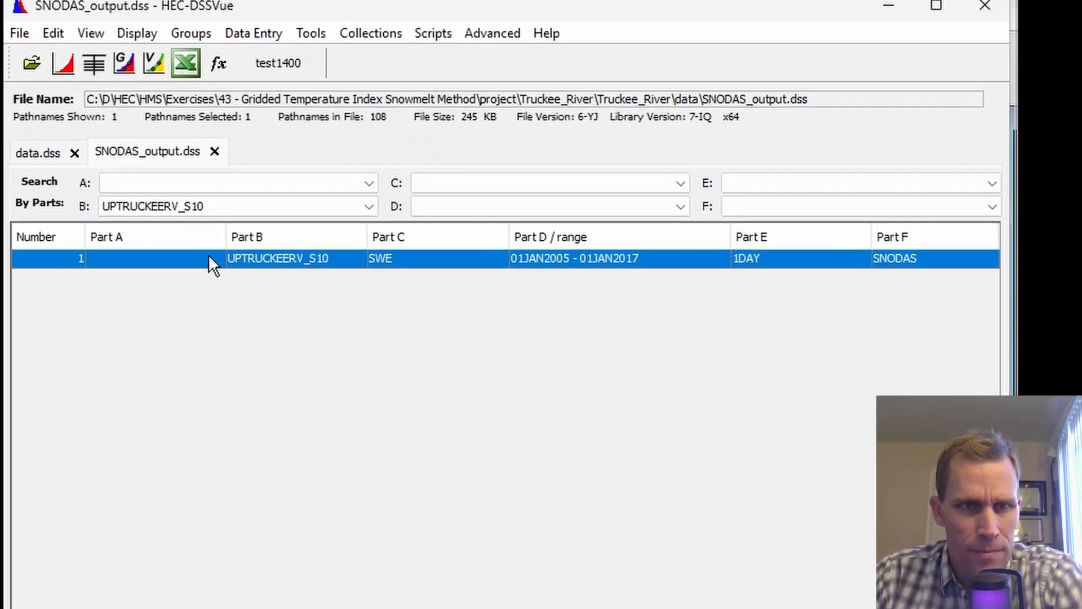
Step: Show the data.dss file and refresh its catalog of records
click(48, 106)
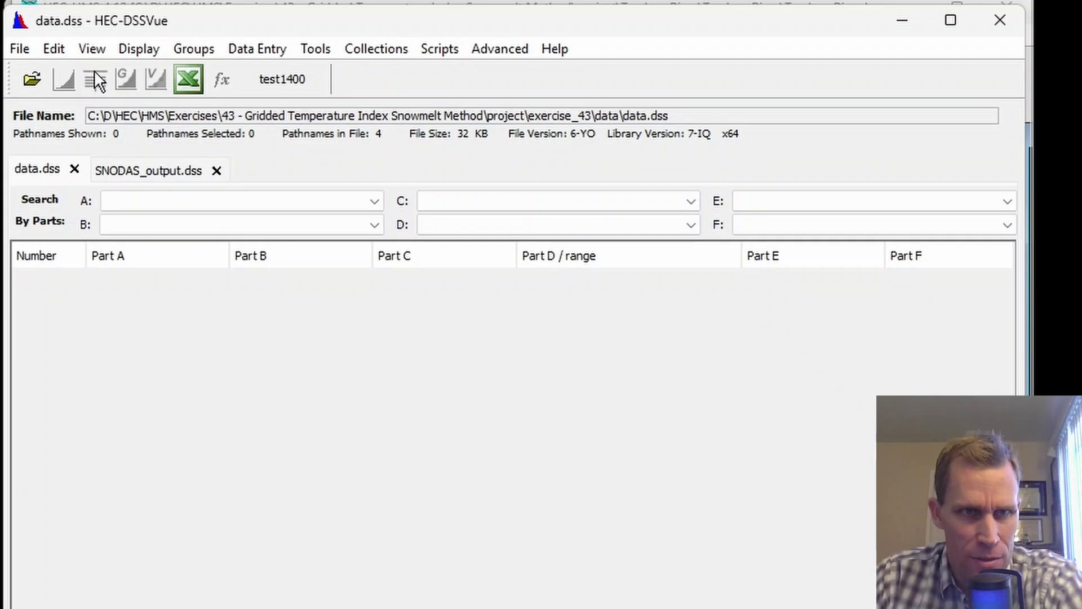
click(97, 49)
click(164, 327)
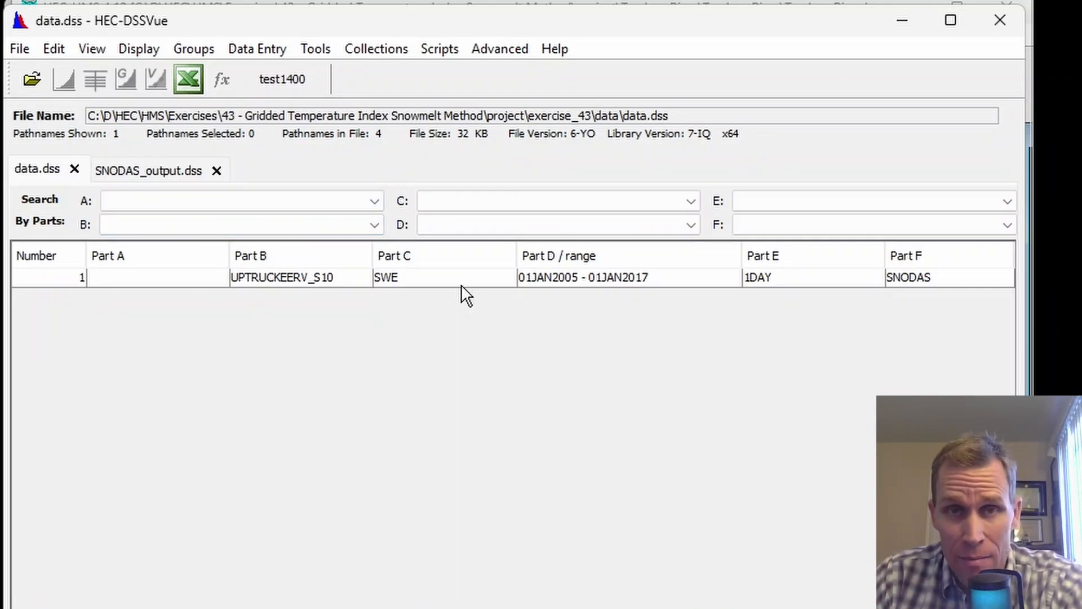
Step: Switch to the exercise_43 project in HEC-HMS and set the observed_swe gage's data source to Single Record HEC-DSS
key(alt+Tab)
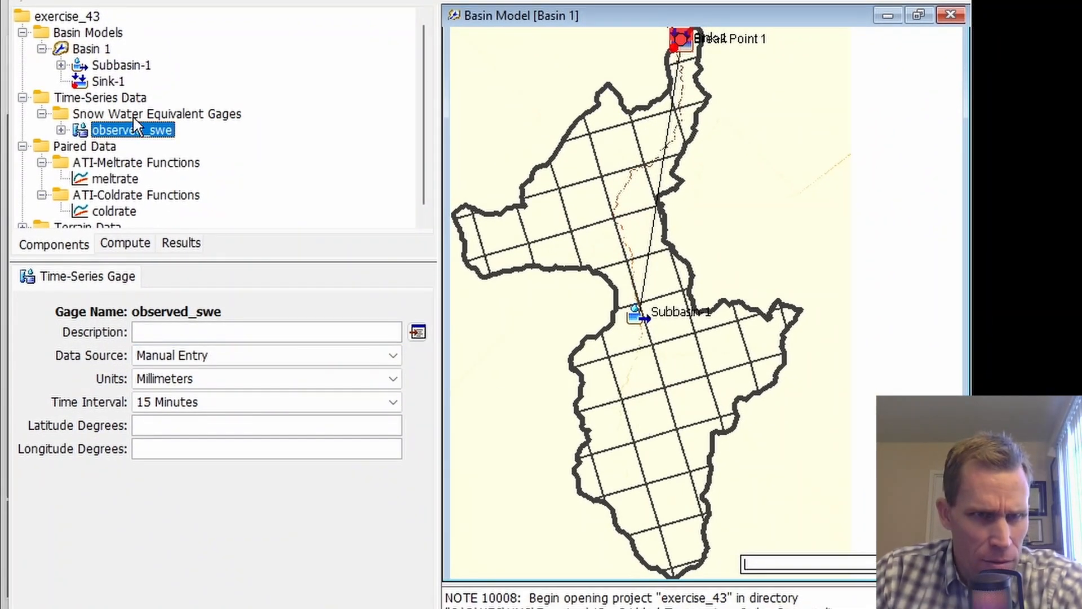
click(170, 132)
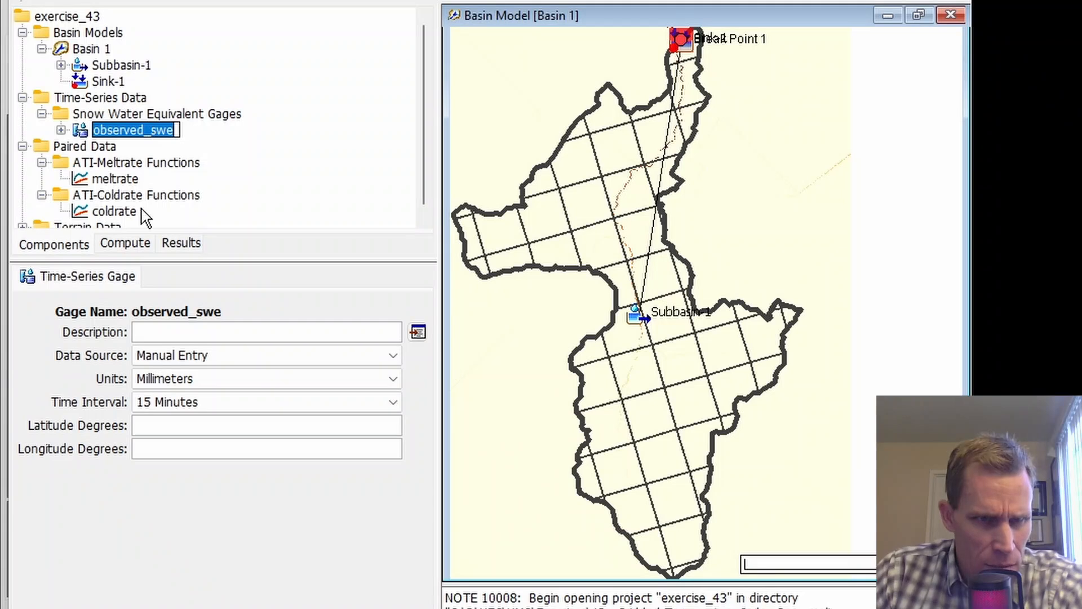
click(217, 356)
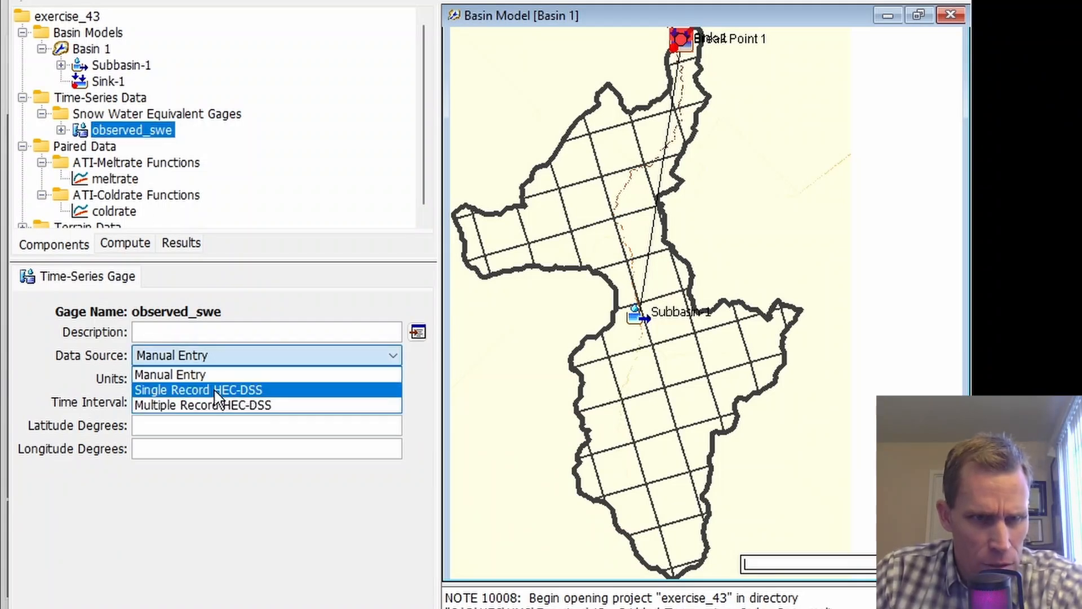
click(215, 390)
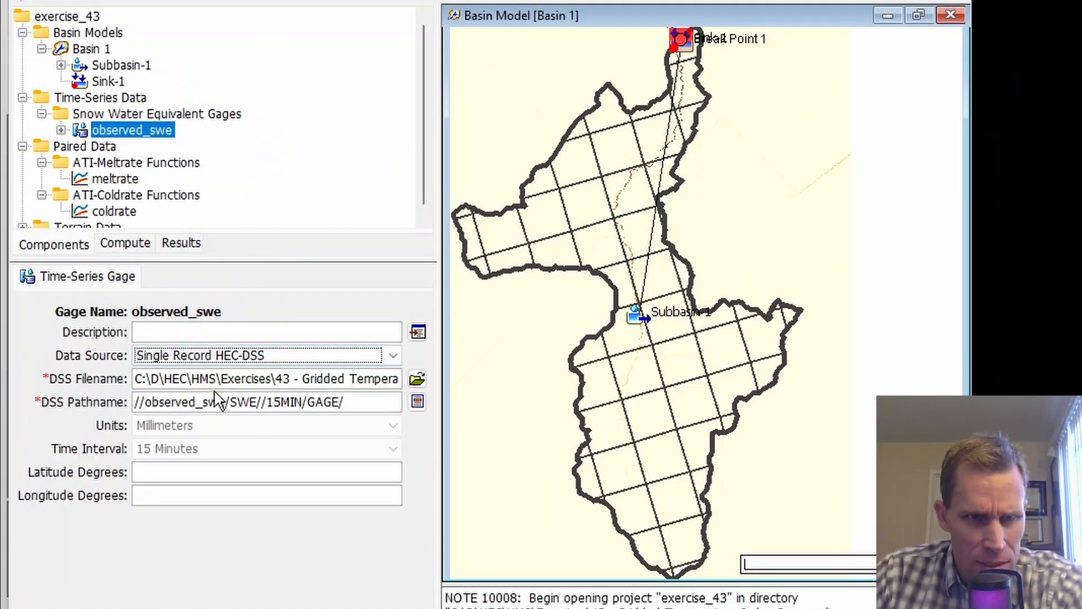
Step: Link the observed_swe gage to the UPTRUCKEERV_S10 SWE record in the project's data.dss and save the project
click(417, 380)
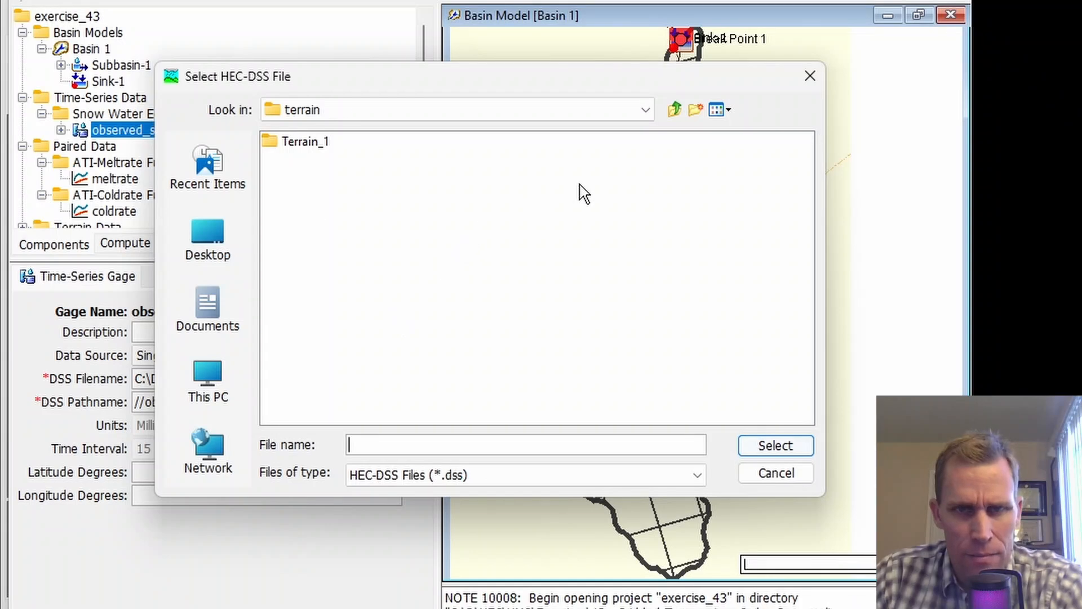
click(301, 146)
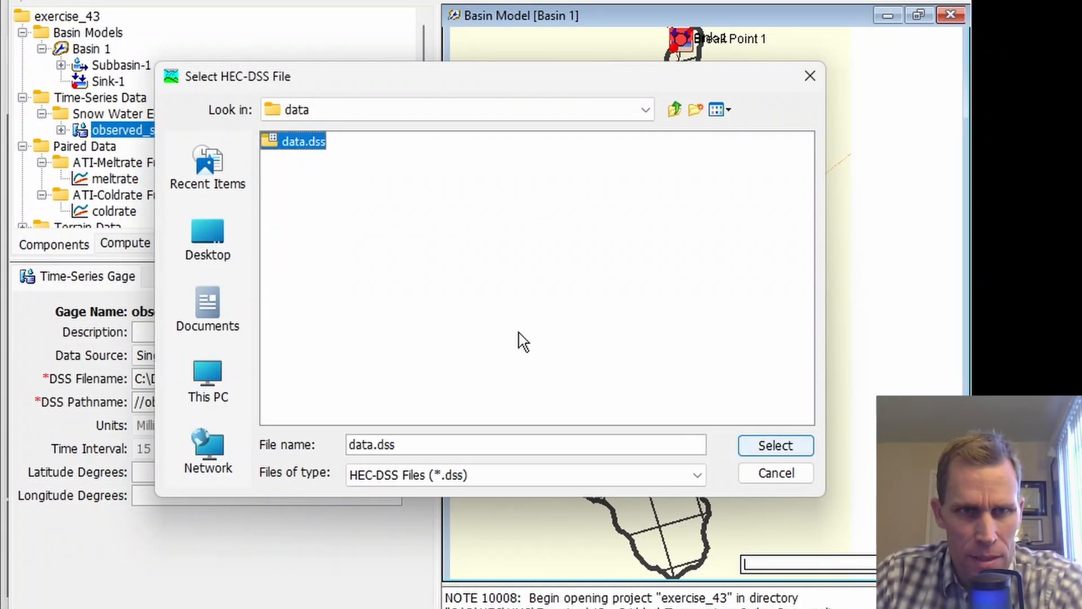
click(750, 447)
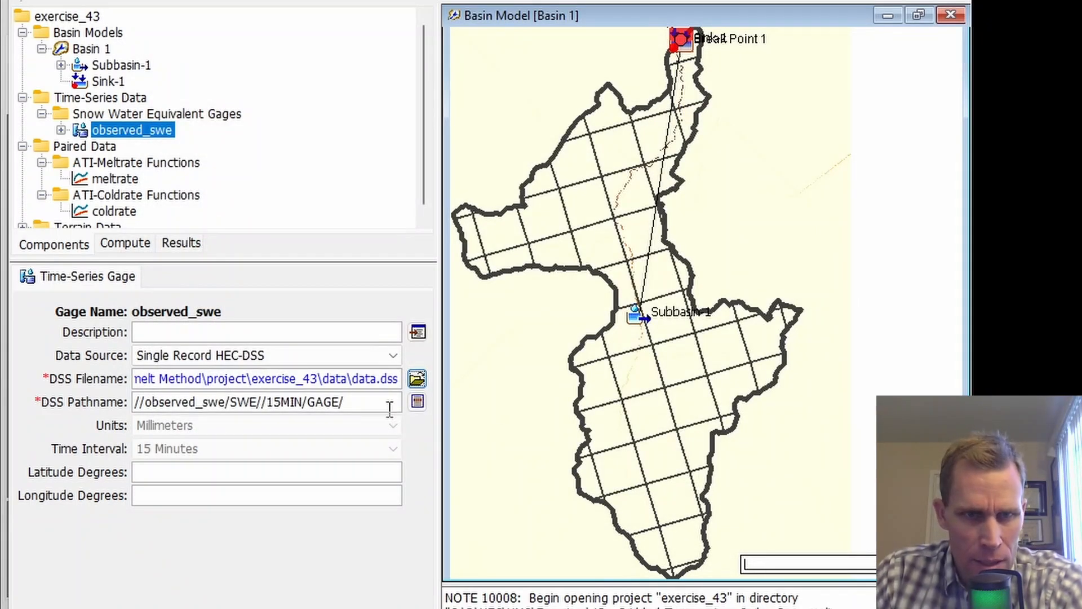
click(417, 402)
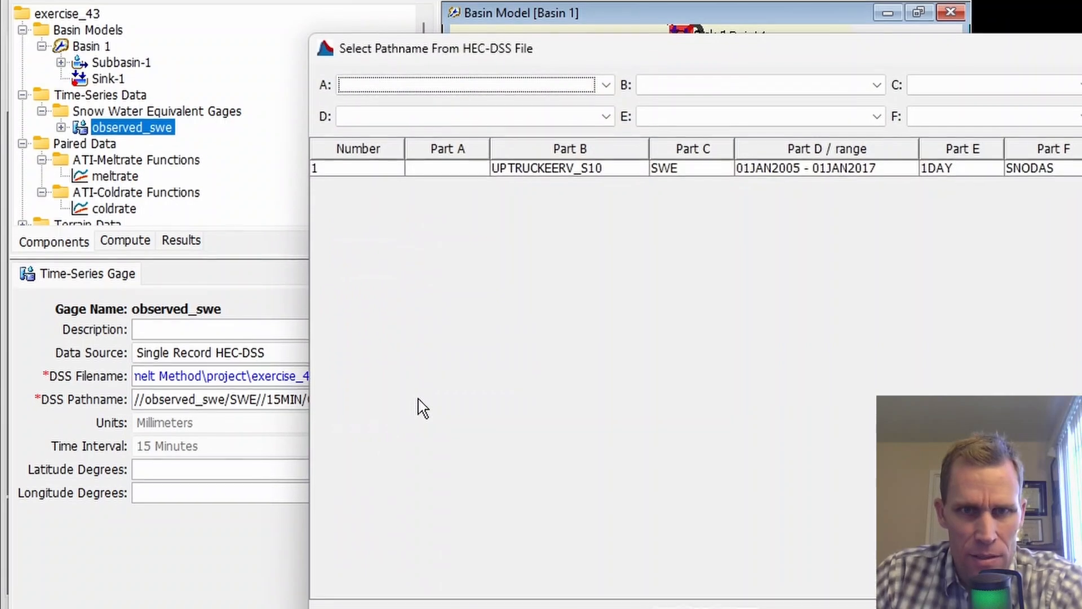
click(585, 171)
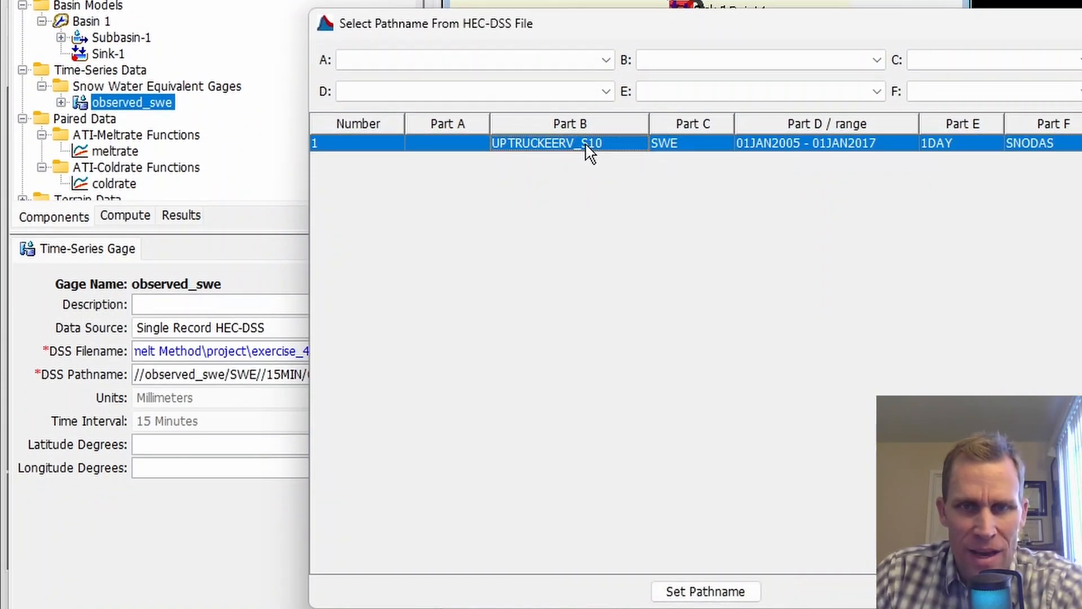
click(705, 591)
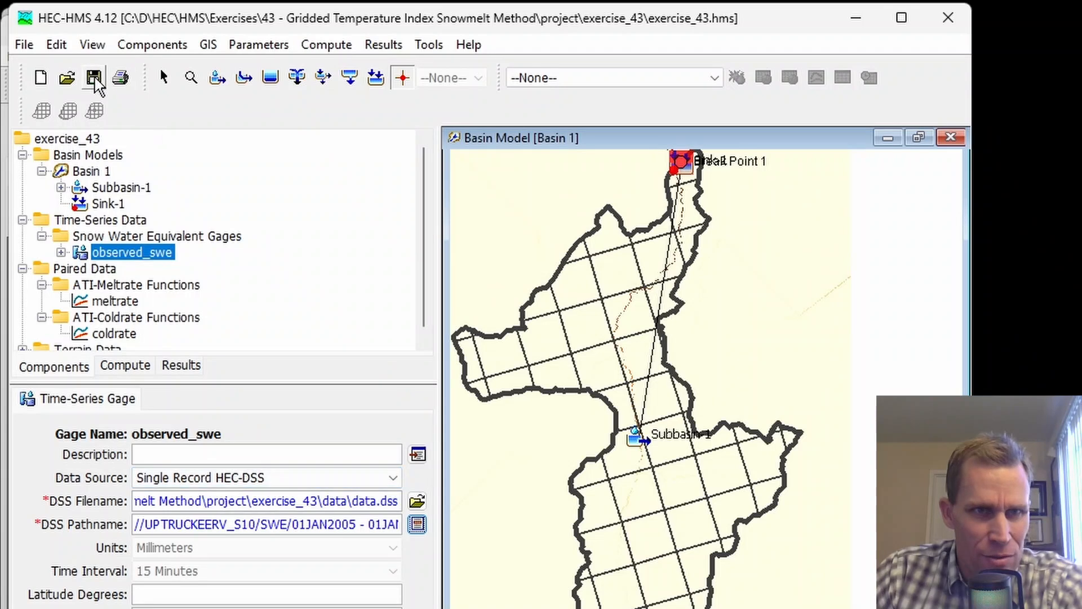
click(95, 80)
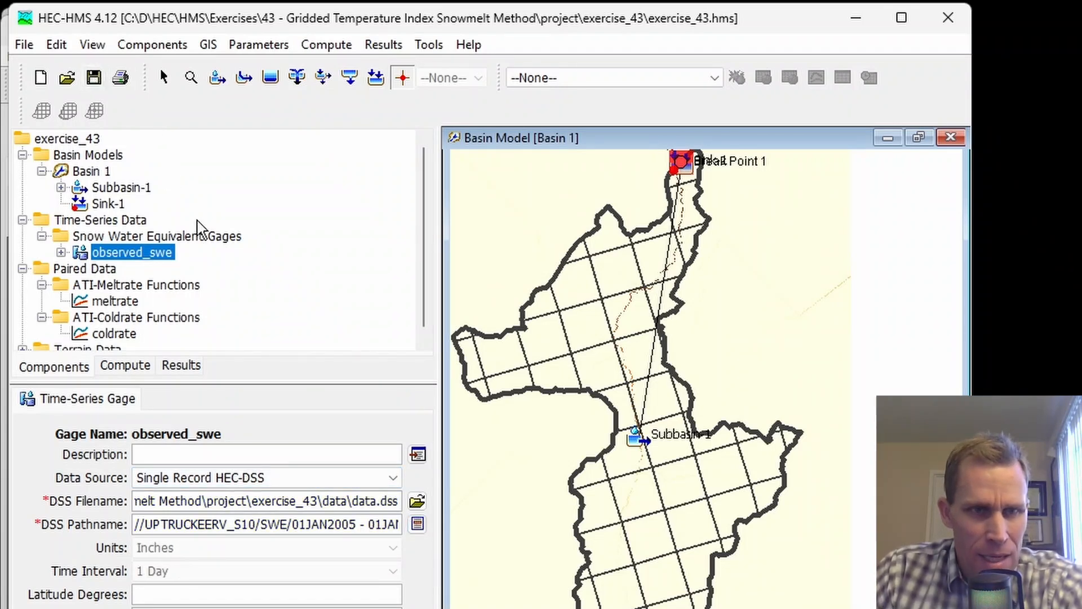
Step: Assign observed_swe as the Observed SWE gage in Subbasin-1's options and save the project
click(116, 188)
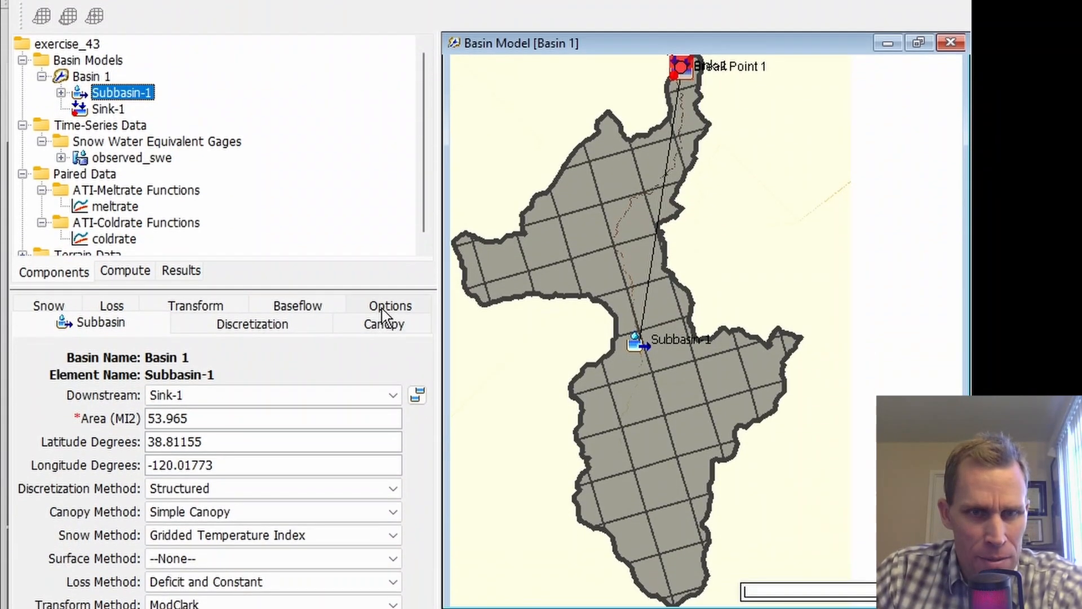
click(381, 310)
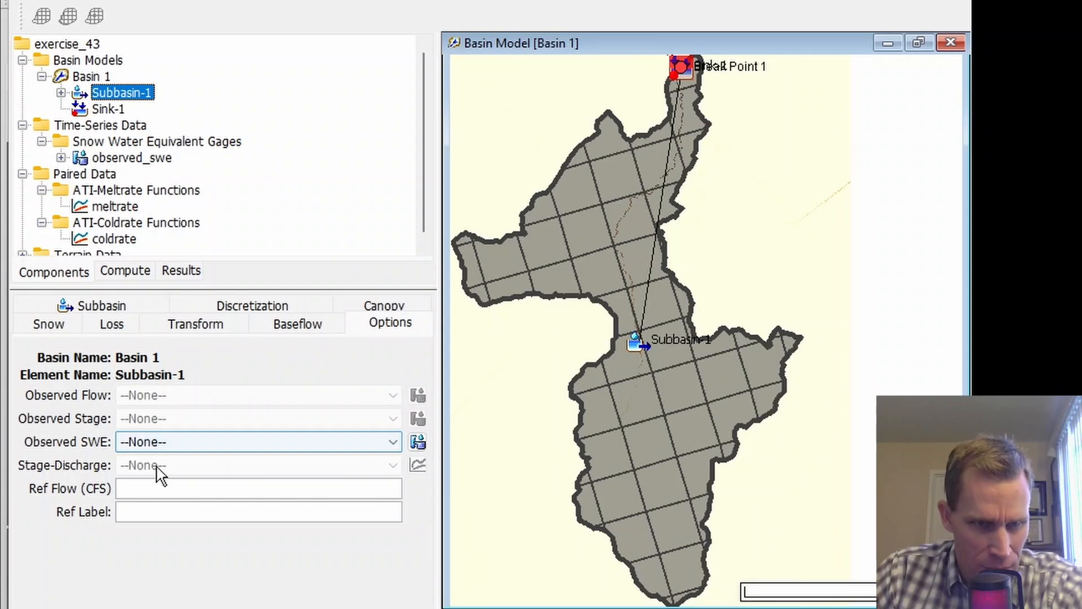
click(156, 442)
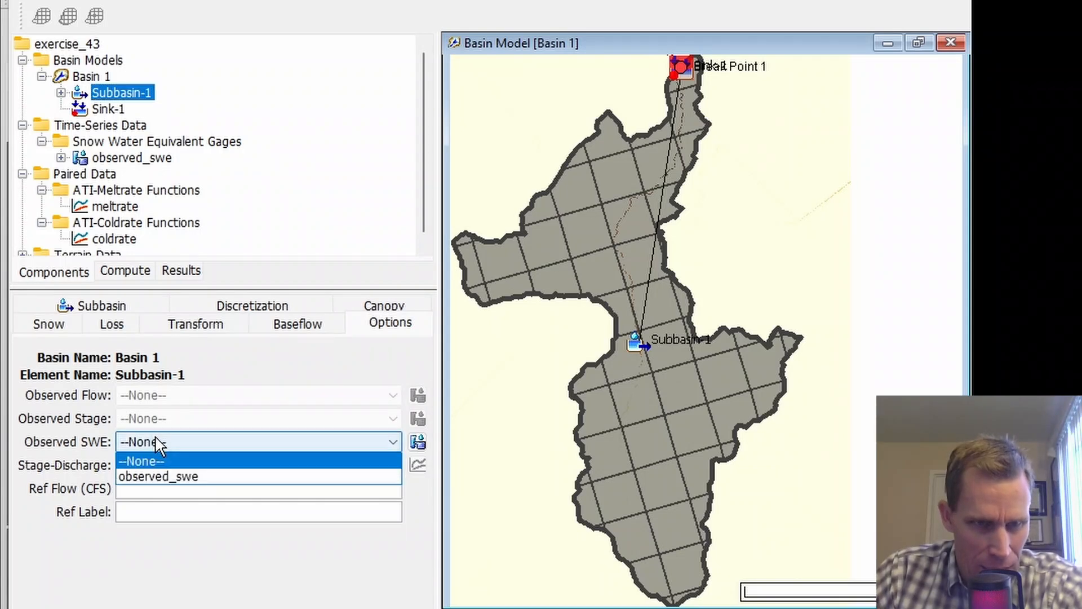
click(152, 478)
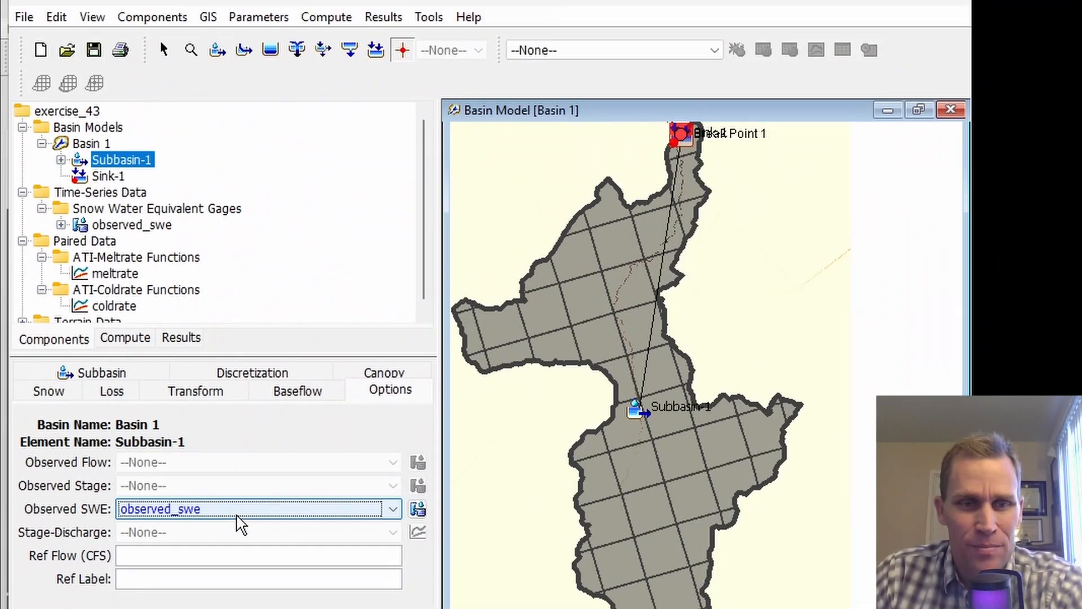
click(95, 51)
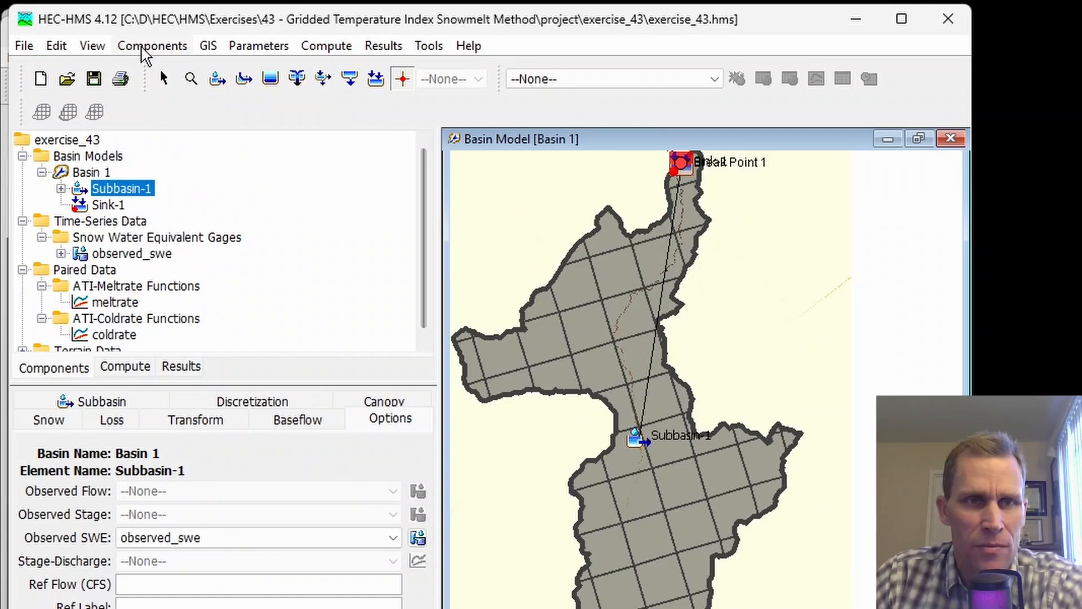
Step: Create a new control specifications component with the default name Control 1
click(144, 18)
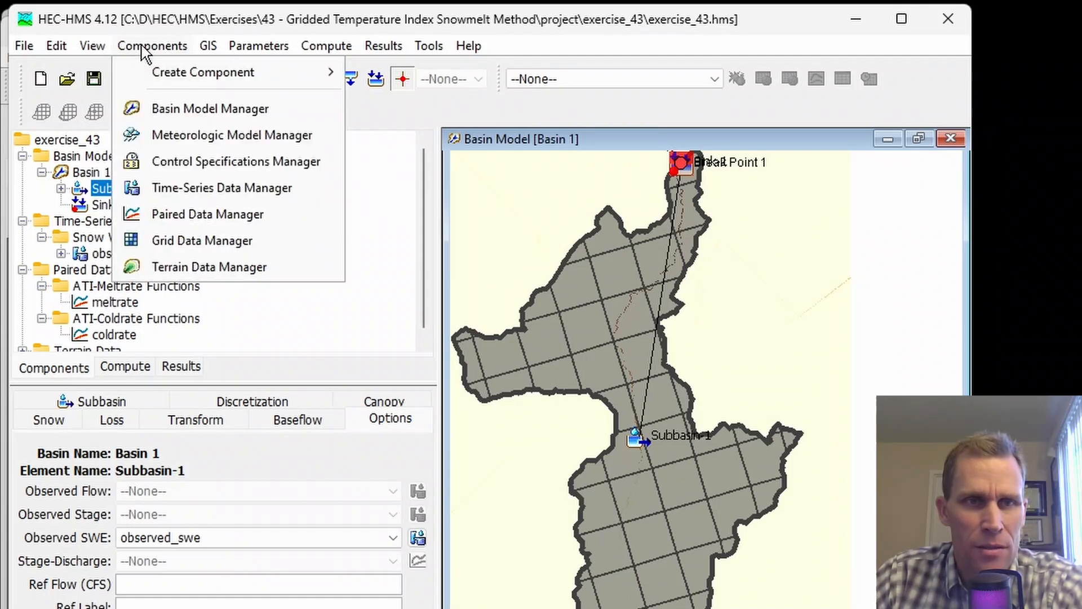
click(176, 162)
click(445, 232)
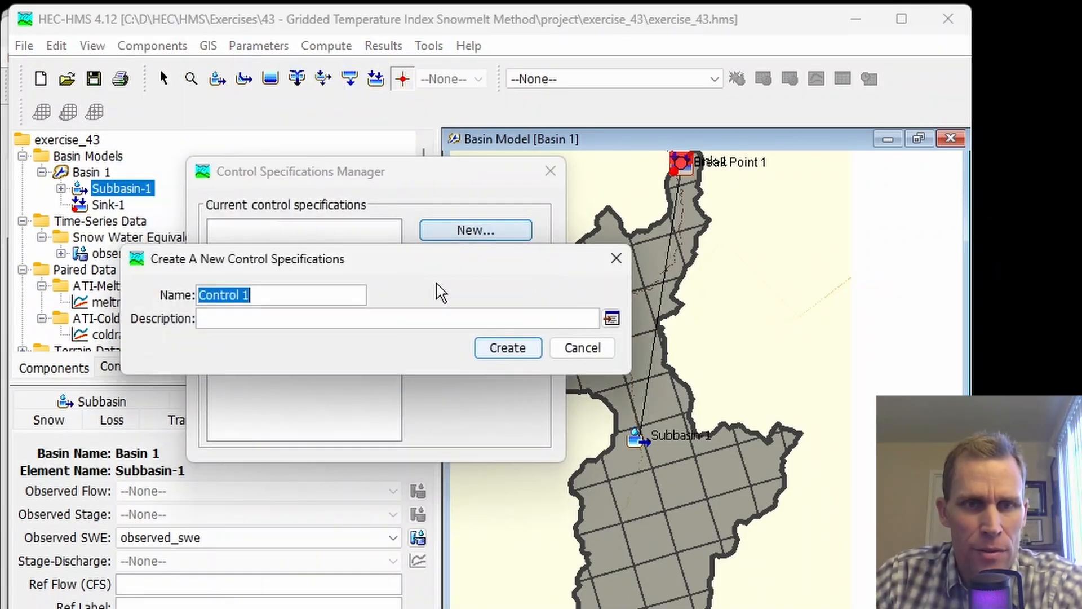
click(507, 347)
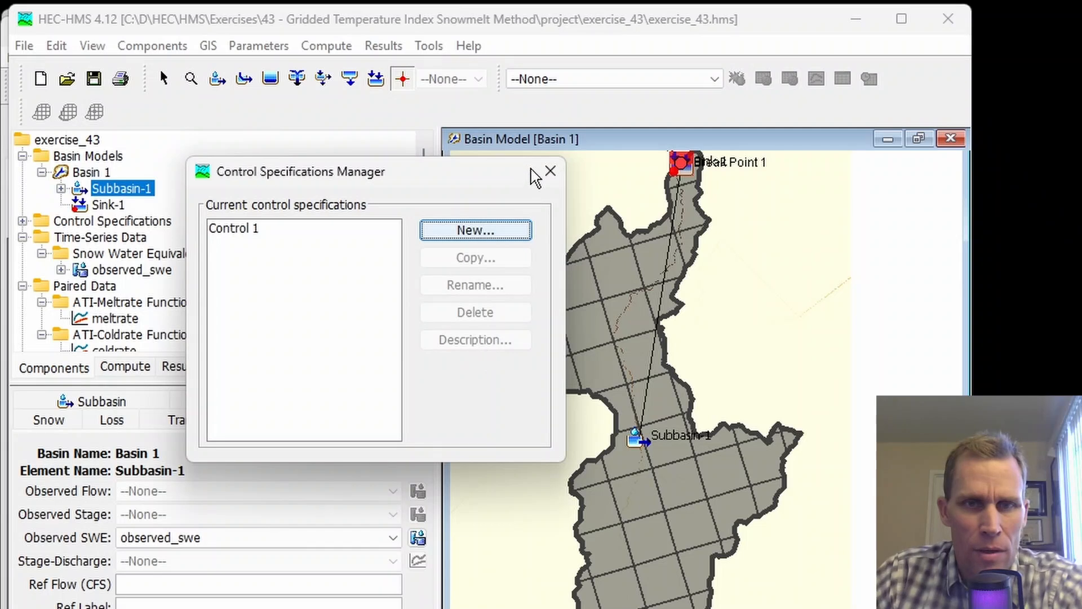
click(549, 172)
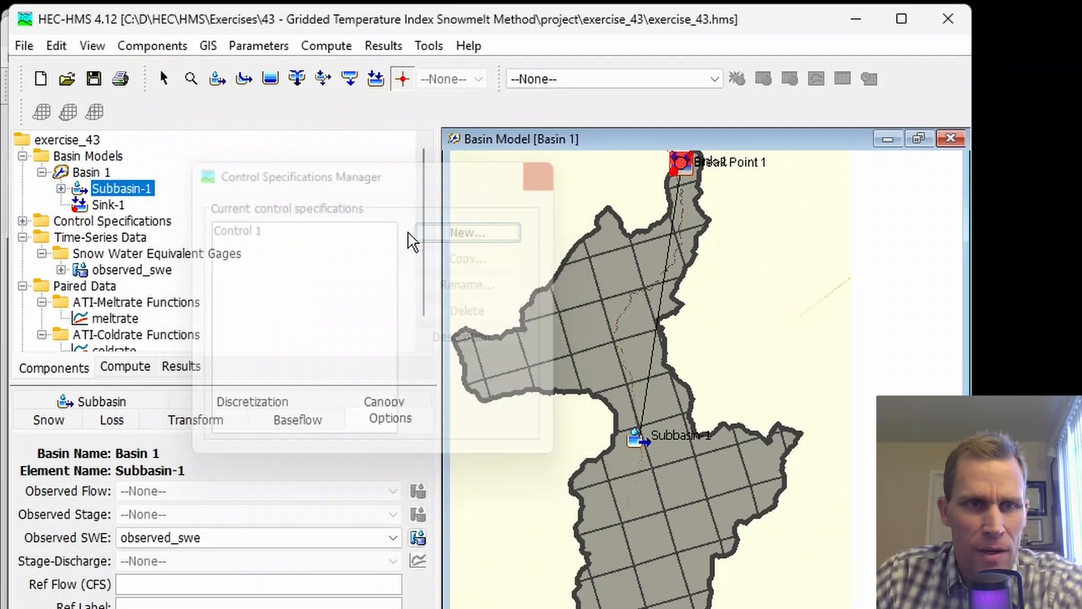
Step: Set Control 1 to run from 01Oct2016 00:00 to 31Dec2016 00:00 with a 1 Hour interval, and save the project
click(23, 221)
click(97, 237)
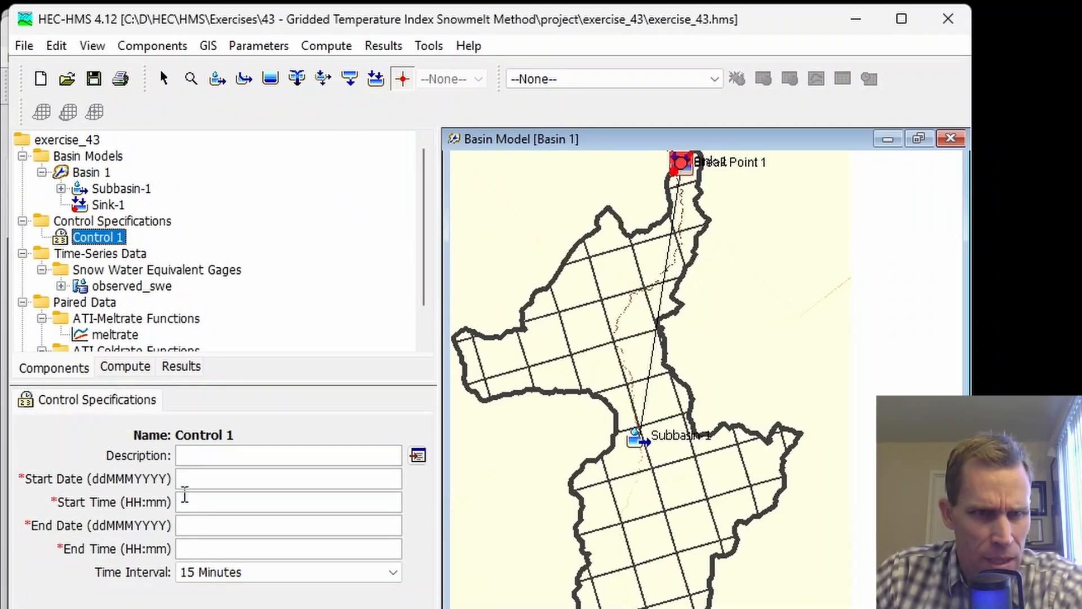
click(200, 480)
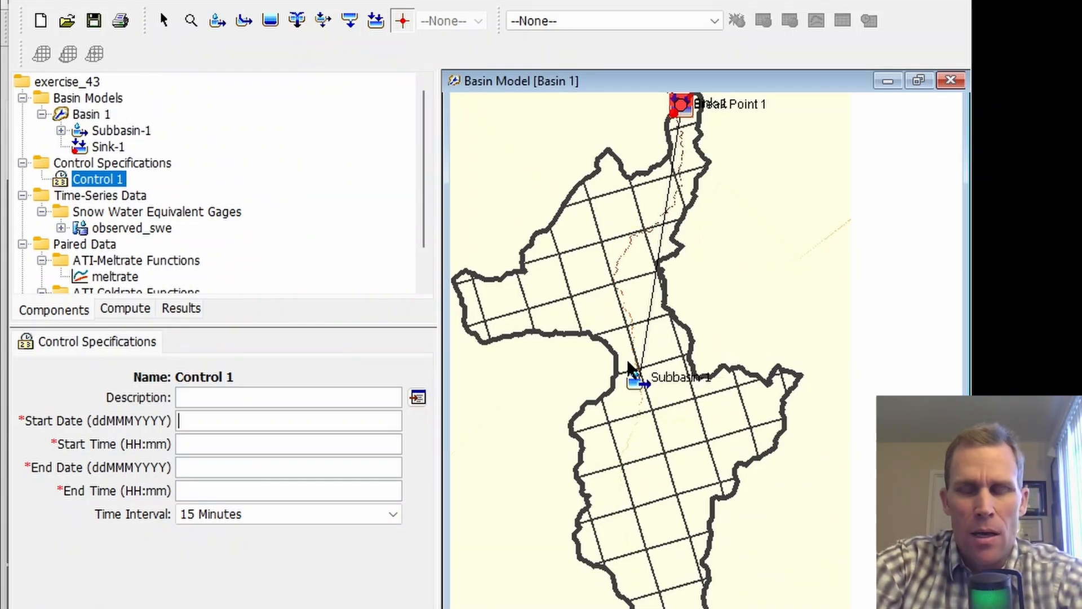
text(Oct2016)
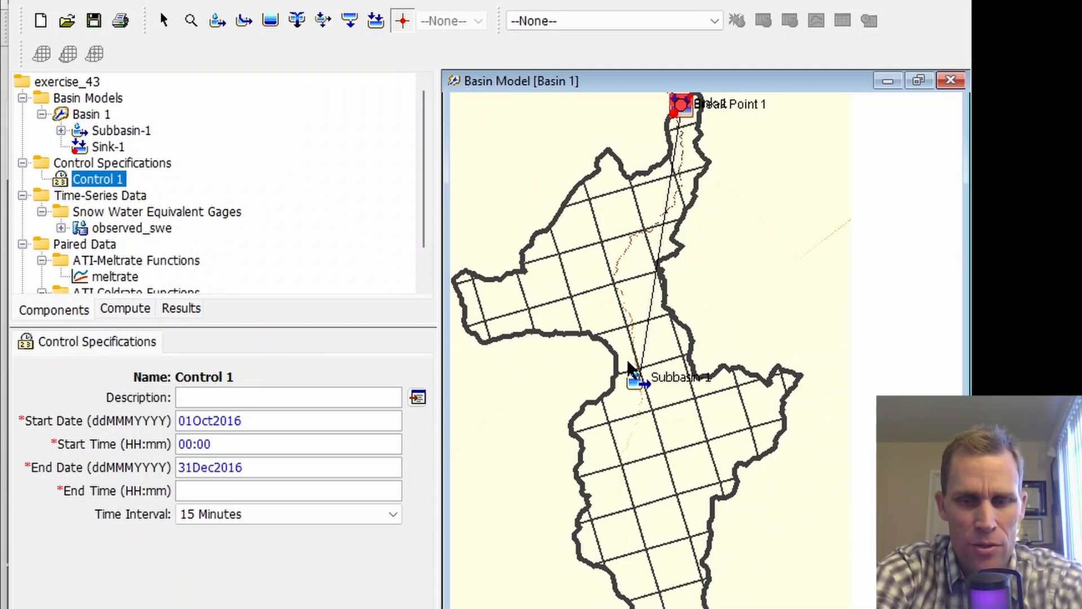
click(268, 514)
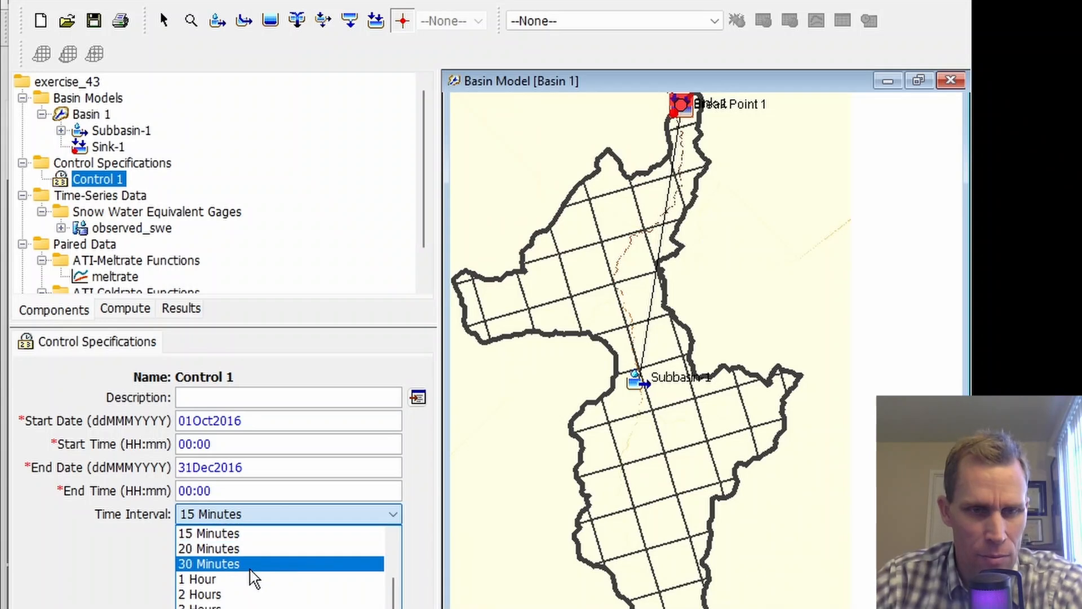
click(242, 581)
click(94, 23)
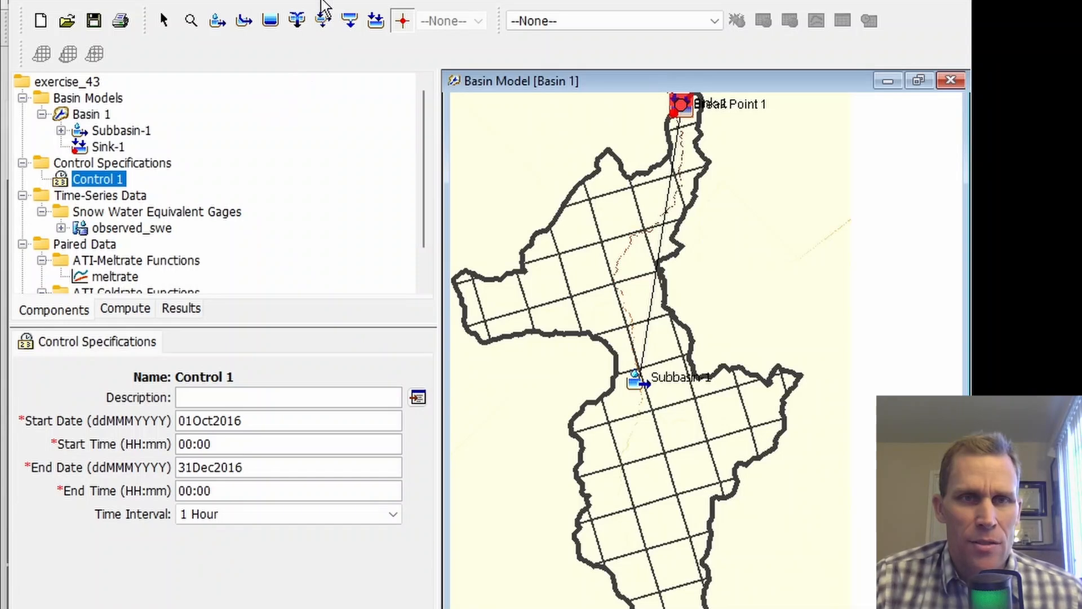
click(326, 37)
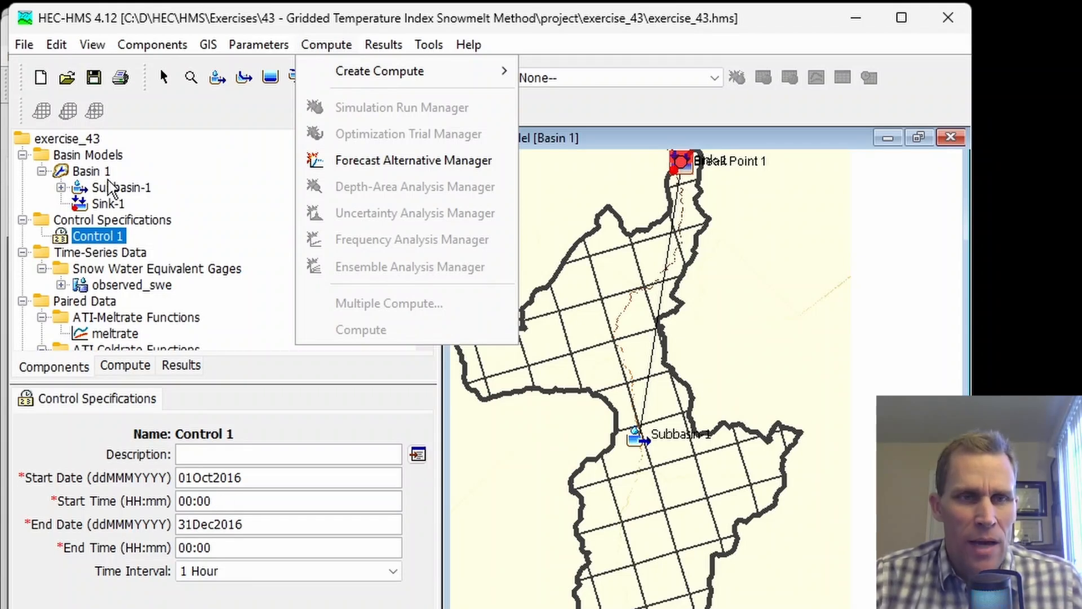
click(92, 171)
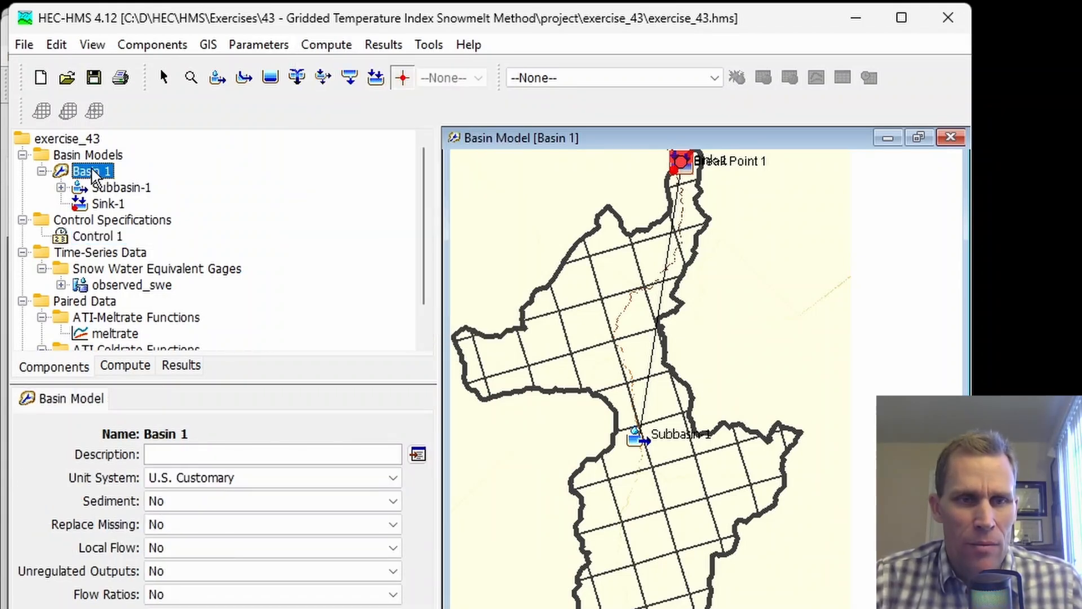
click(113, 220)
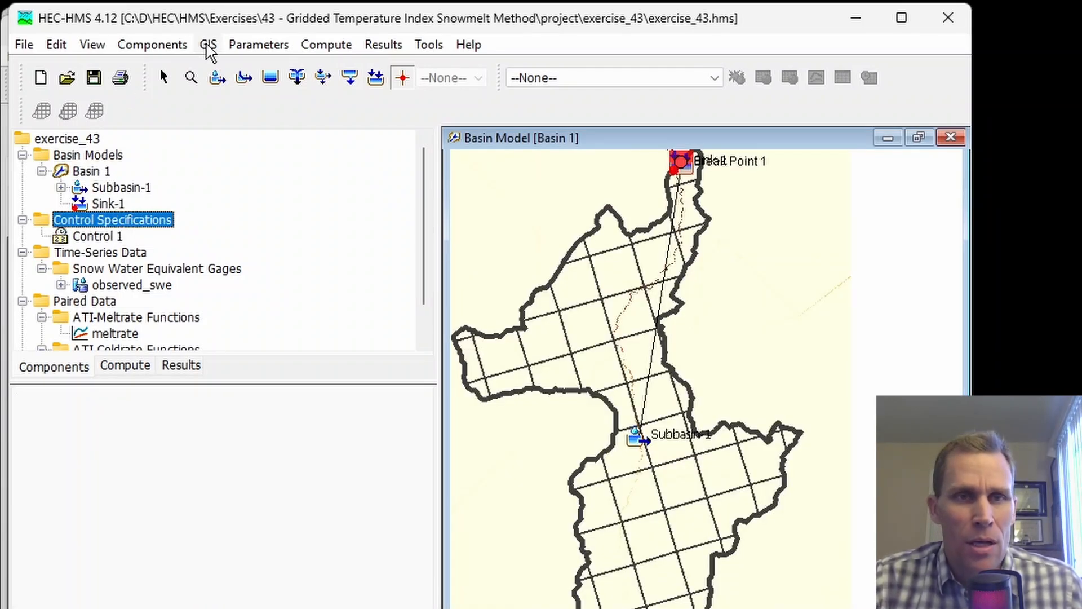
Step: Create a new meteorologic model with the default name Met 1
click(161, 45)
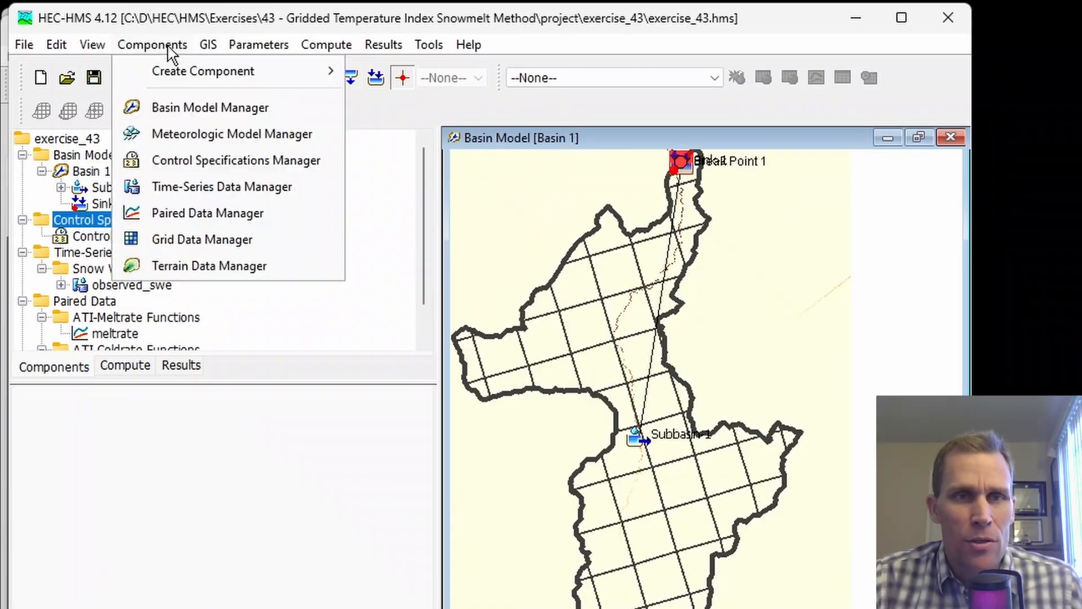
click(188, 137)
click(465, 235)
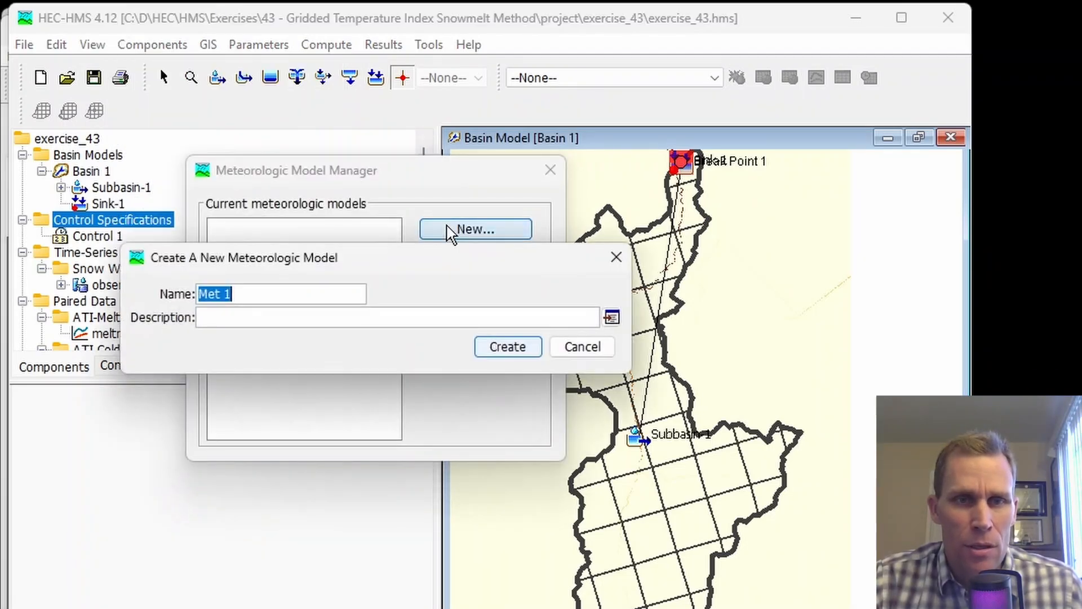
click(507, 346)
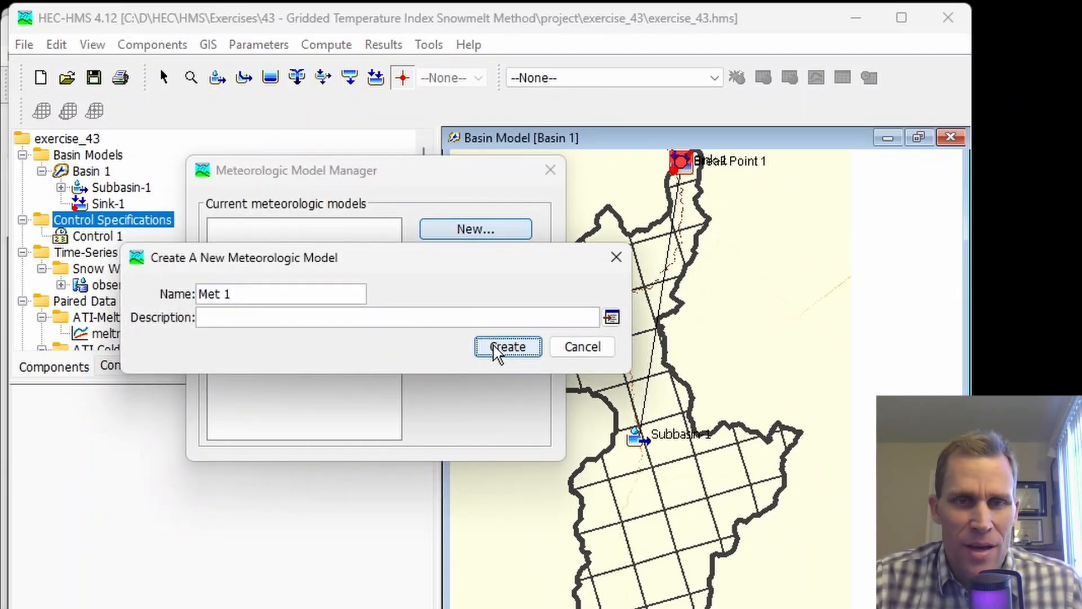
click(552, 171)
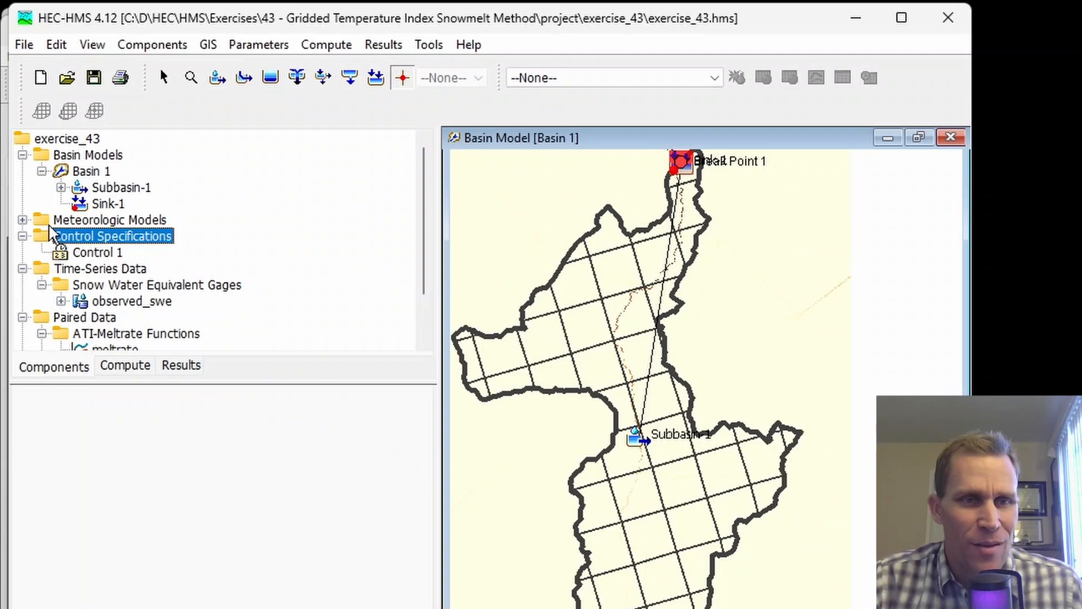
Step: Set Met 1's methods to Gridded Precipitation, Gridded Temperature and Gridded Hamon evapotranspiration
click(22, 220)
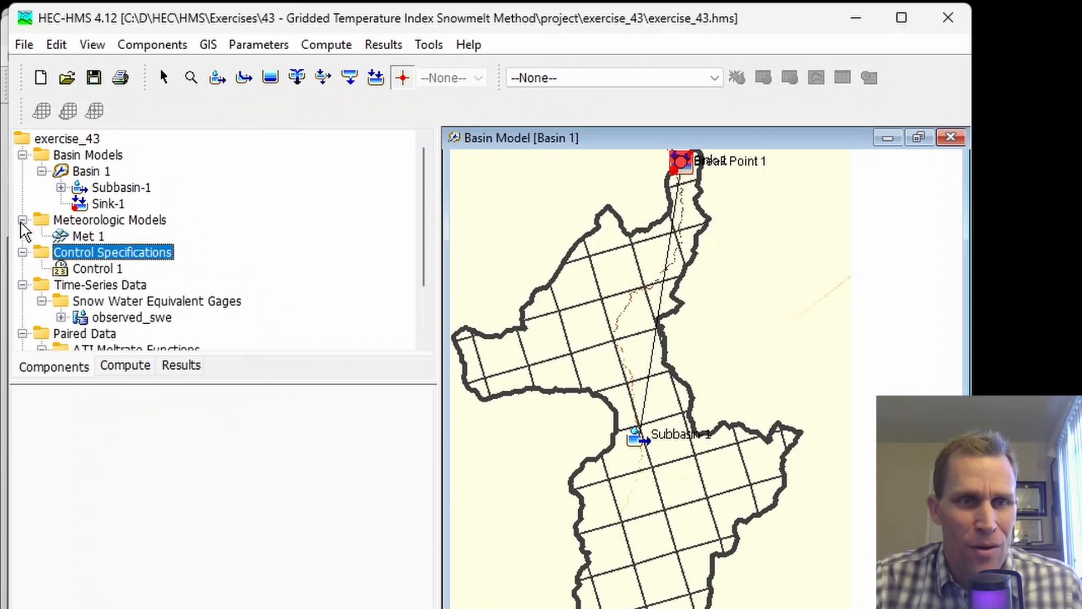
click(89, 237)
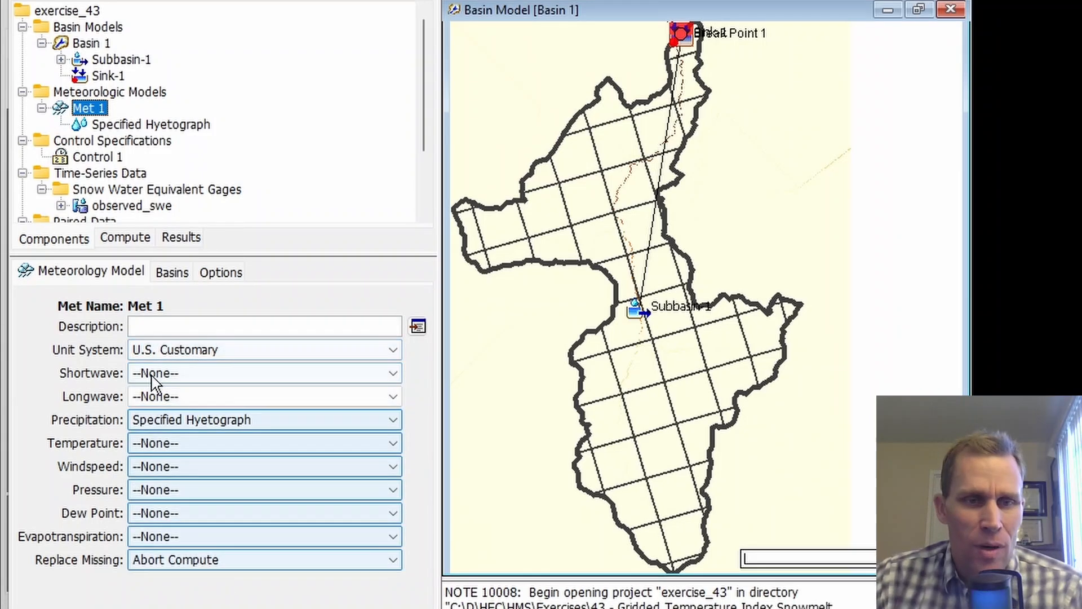
click(185, 397)
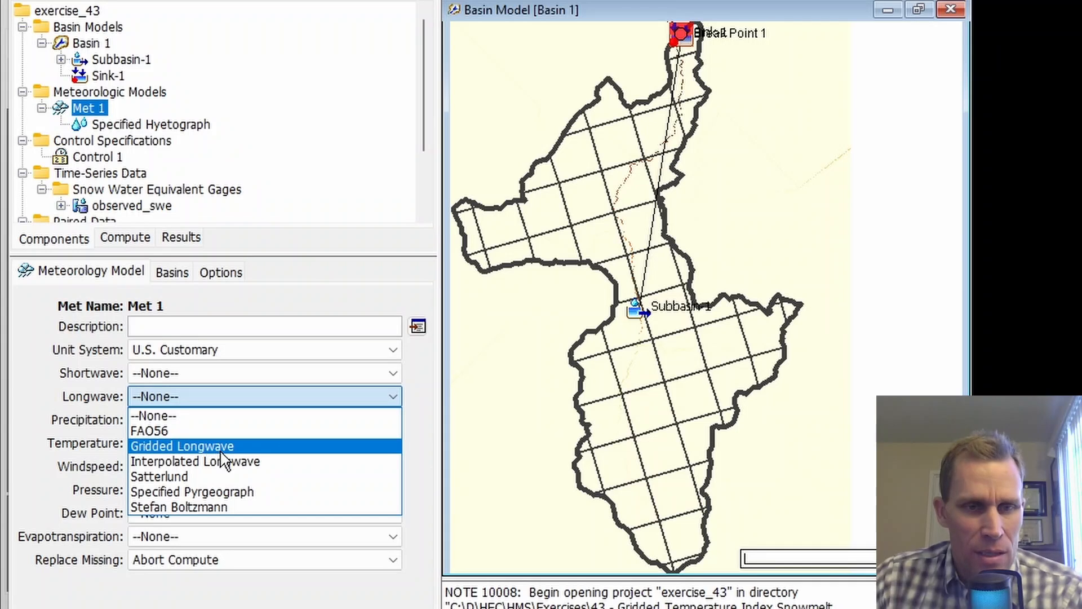
click(181, 422)
click(181, 419)
click(174, 440)
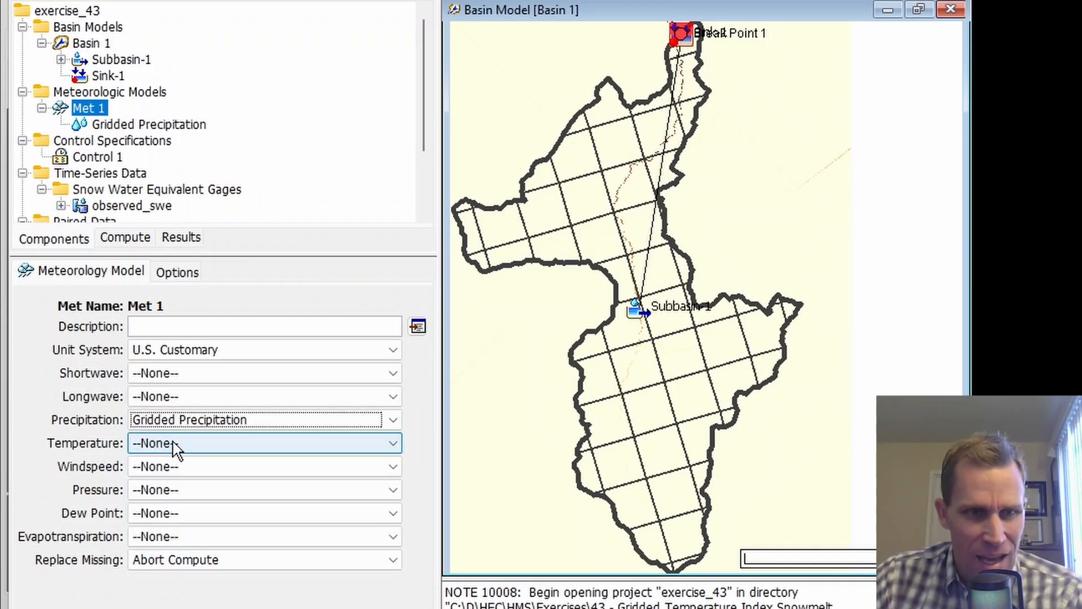
click(177, 446)
click(193, 476)
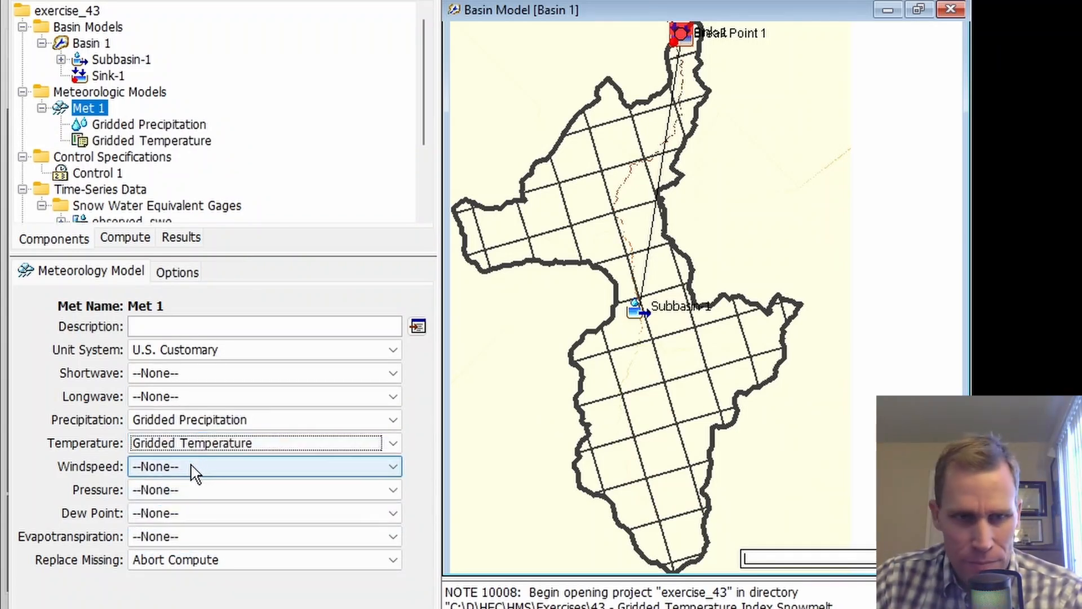
click(191, 535)
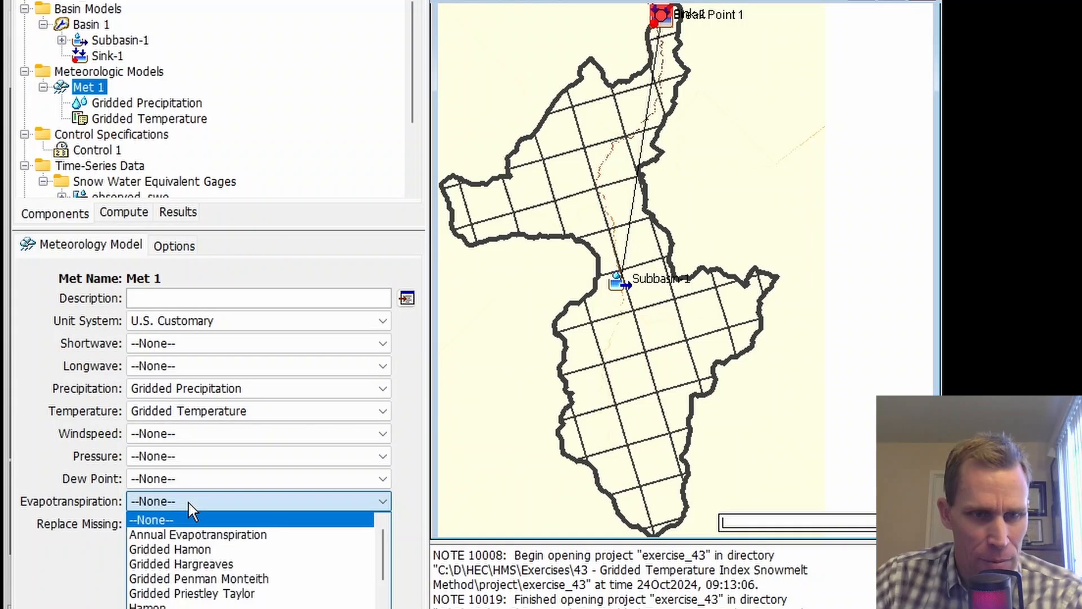
click(192, 548)
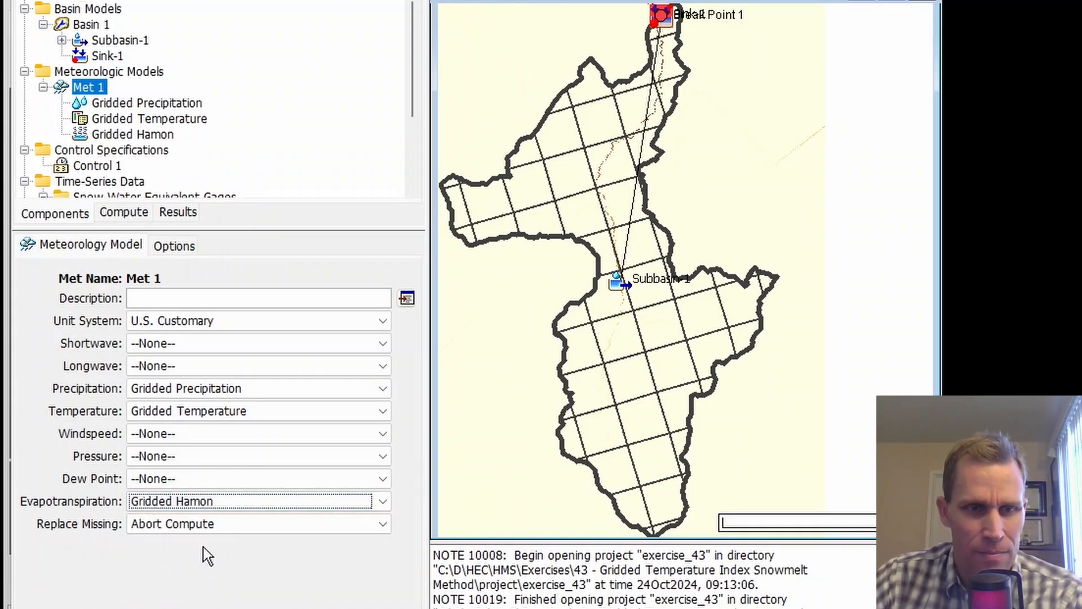
Step: Set Met 1's Replace Missing option to Set To Default, and check its gridded precipitation, gridded temperature and gridded Hamon settings
click(177, 528)
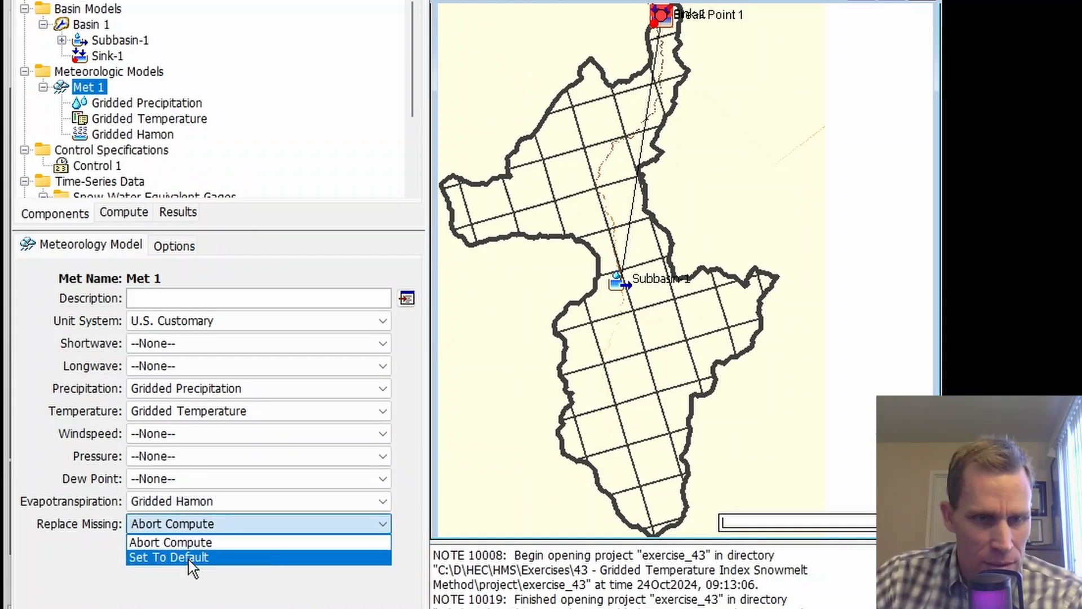
click(188, 558)
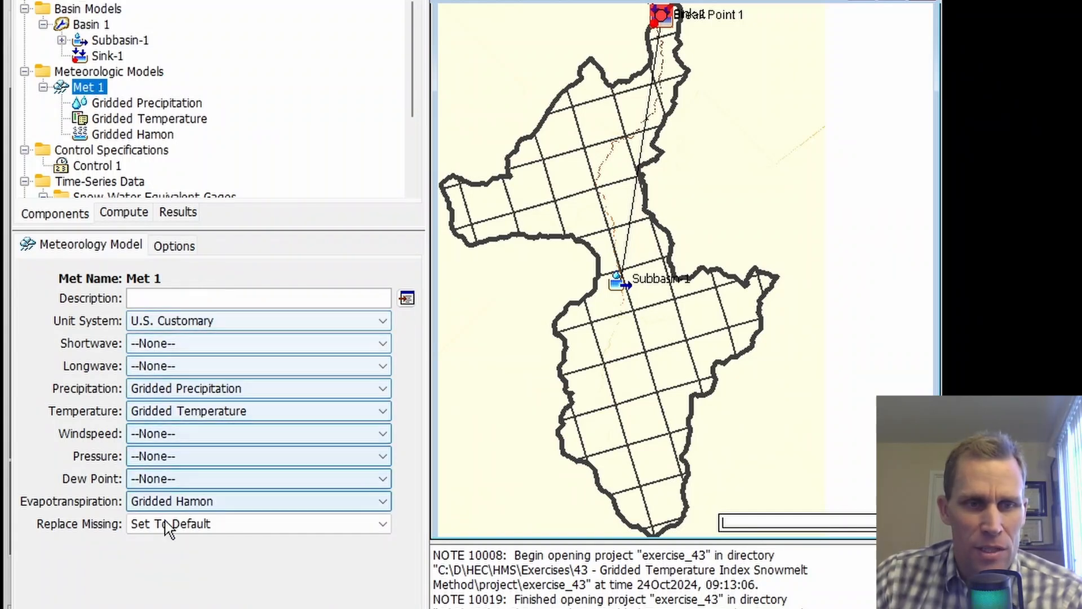
click(128, 104)
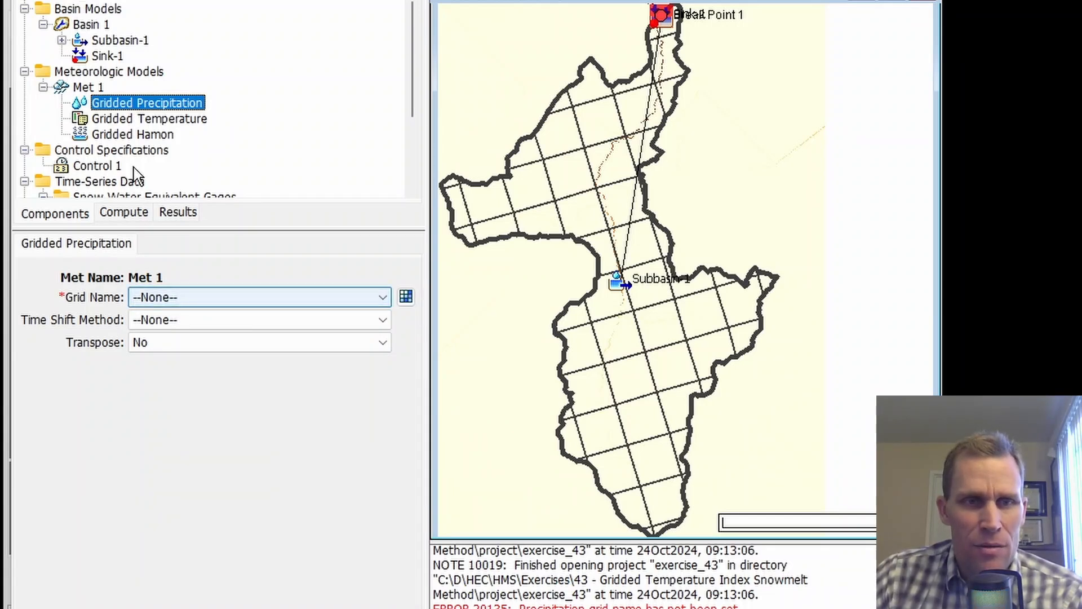
click(125, 120)
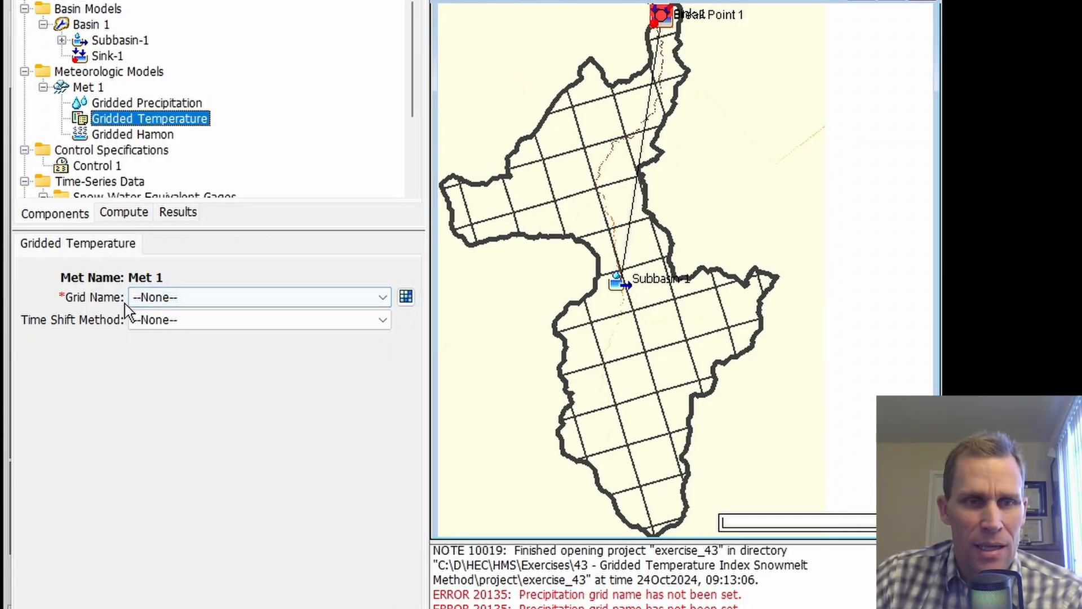
click(121, 135)
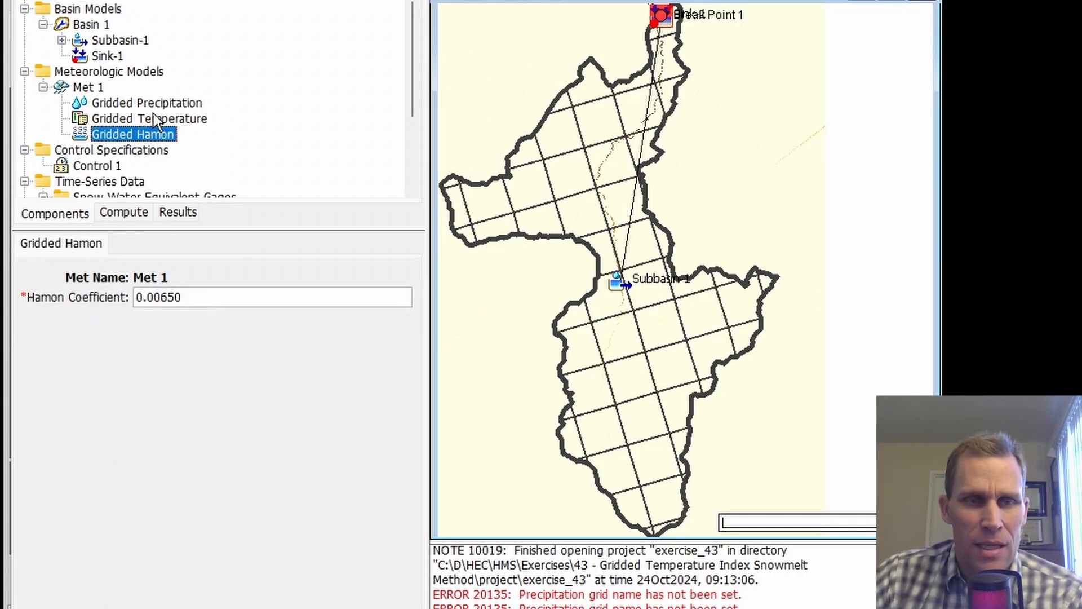
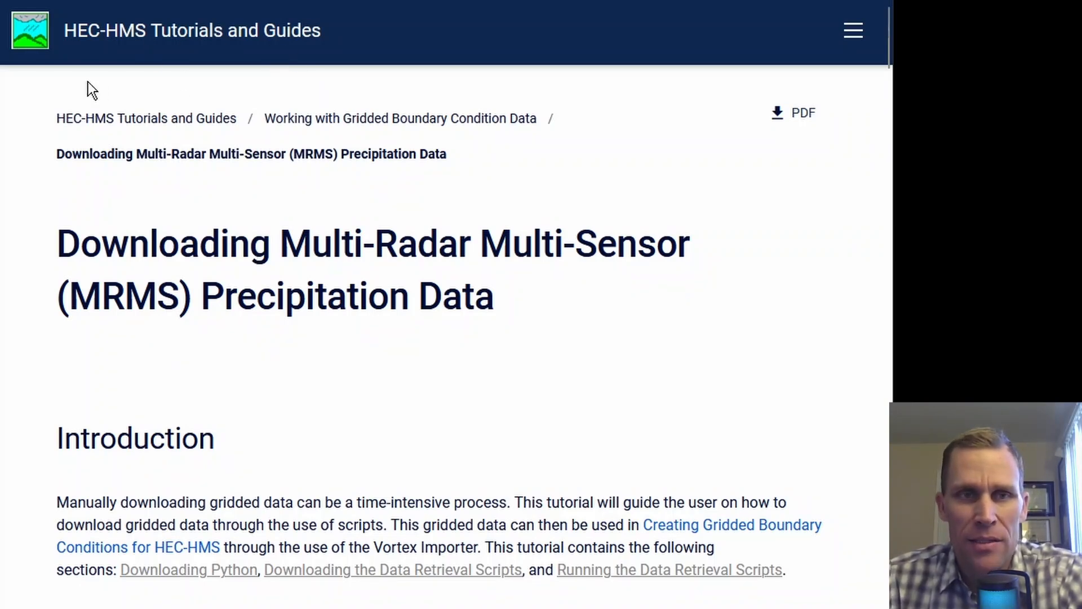
Step: Switch to the HEC-HMS tutorial on MRMS precipitation data in the browser and download data-retrieval-scripts.zip from its data retrieval scripts section
scroll(123, 290, down, 10)
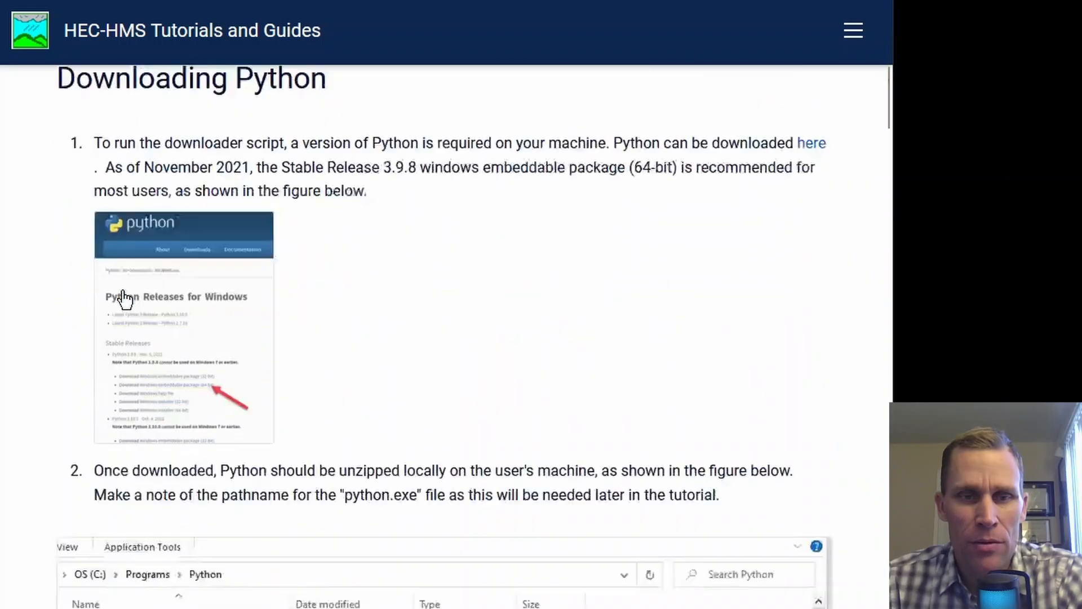
scroll(122, 297, down, 15)
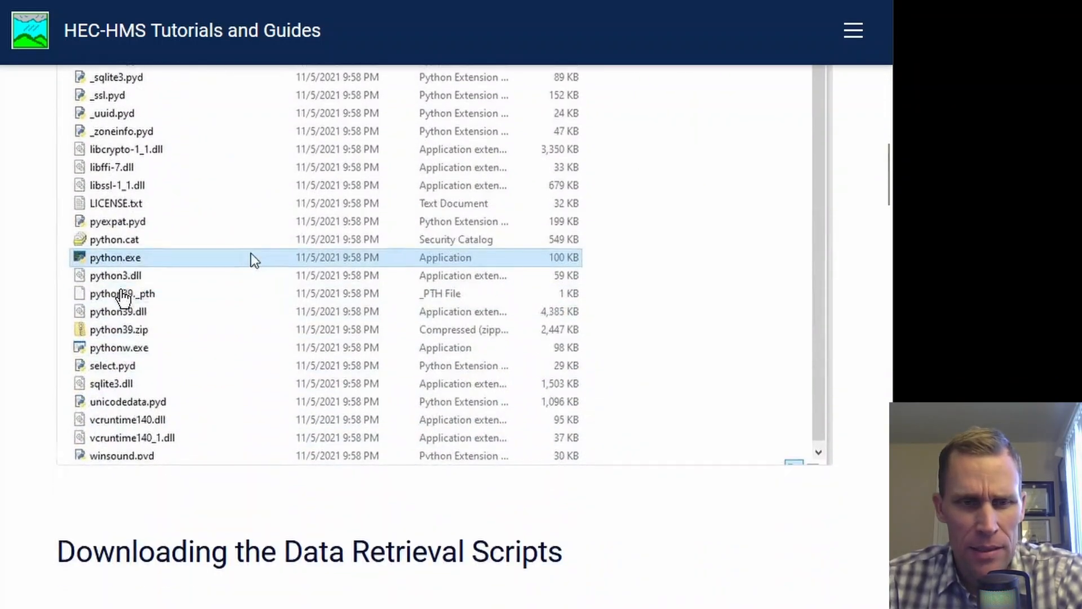
scroll(121, 290, down, 2)
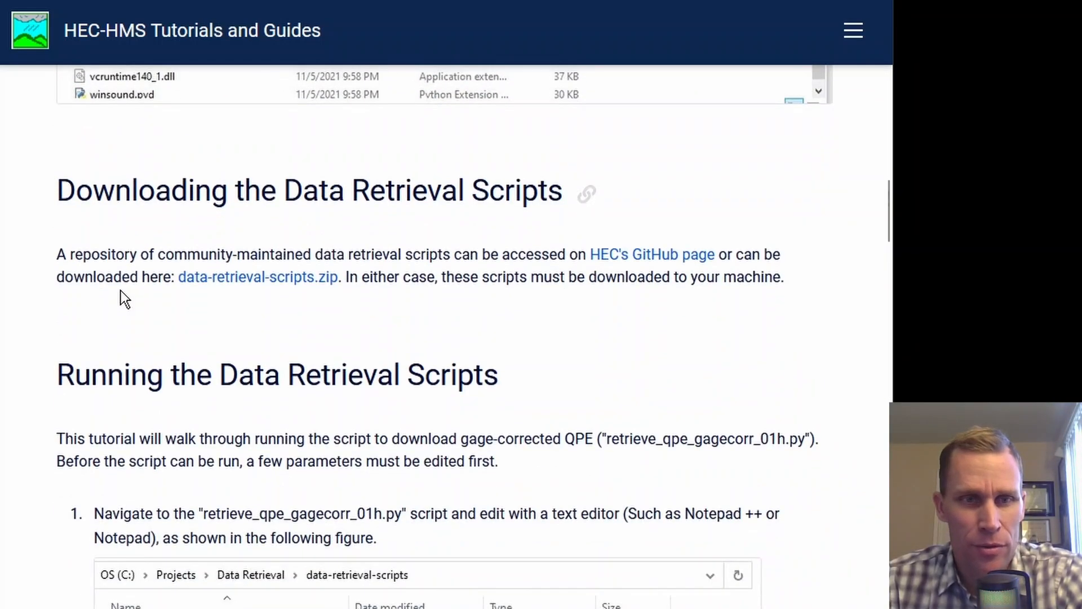
scroll(121, 290, up, 2)
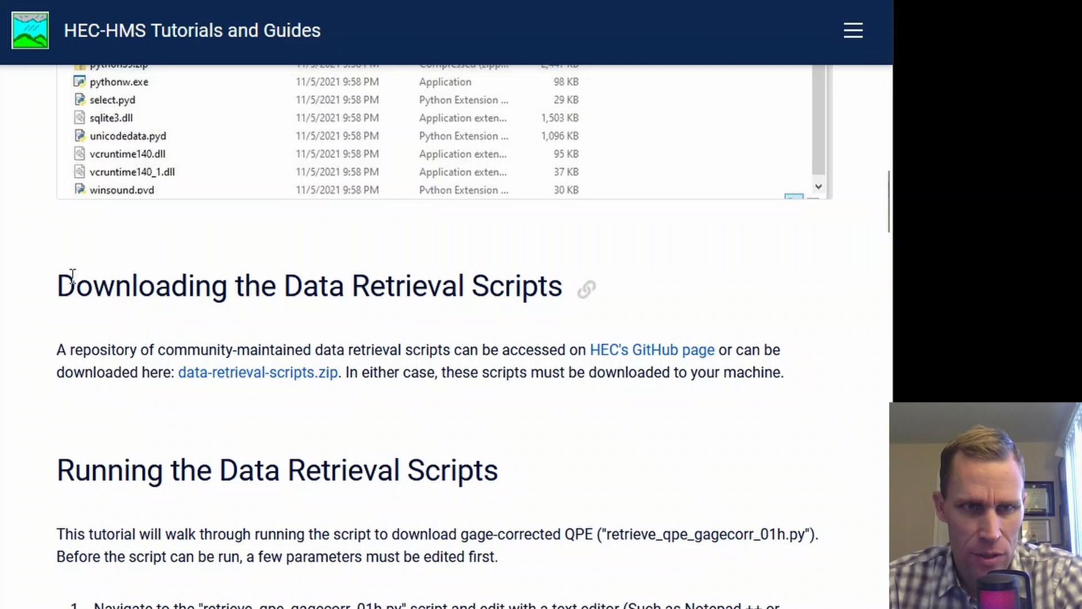
drag(75, 284, 451, 320)
click(447, 329)
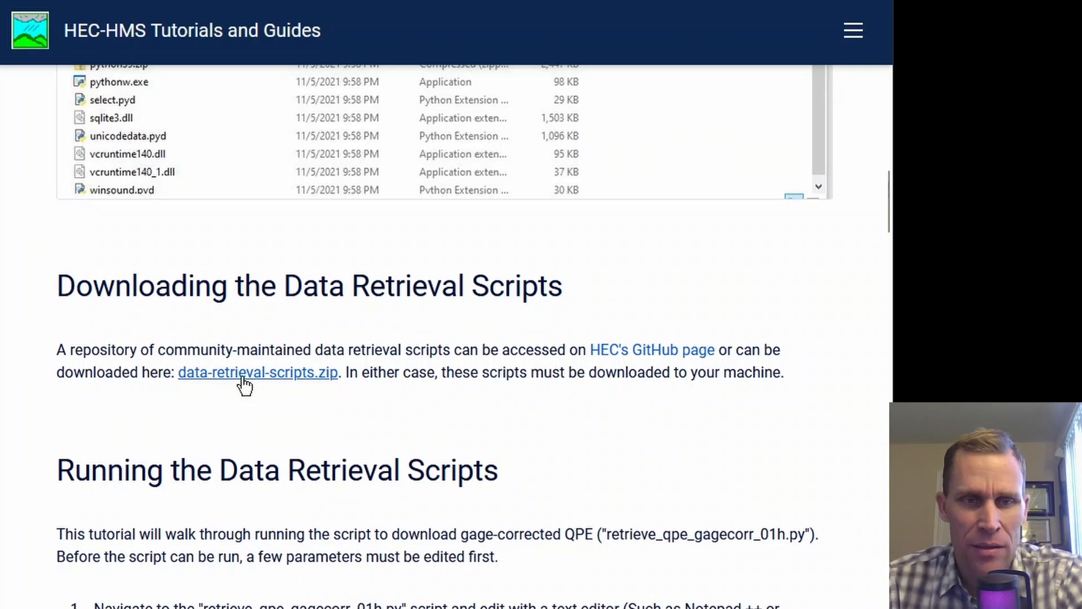
click(264, 379)
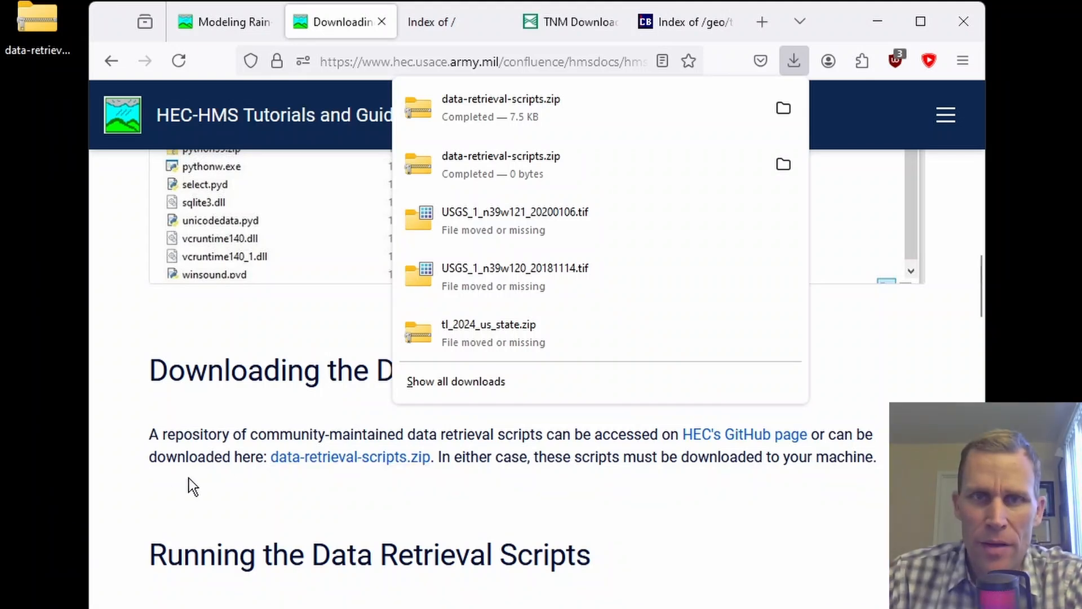
click(797, 59)
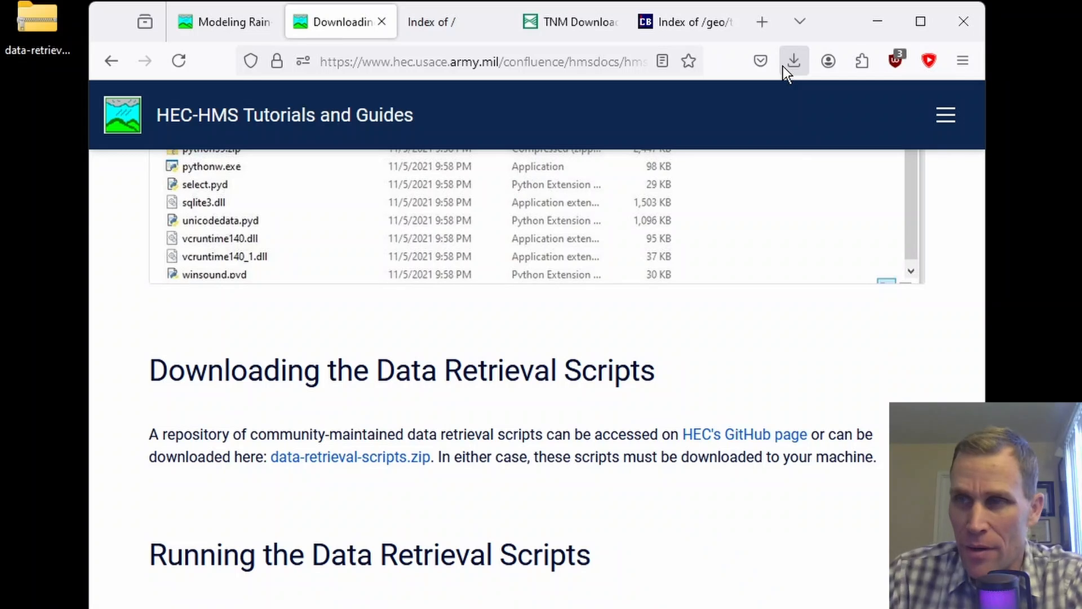
Step: Open data-retrieval-scripts.zip and copy retrieve_qpe_gagecorr_01h.py and retrieve_rtma_temperature.py out of it onto the desktop
drag(45, 54, 49, 157)
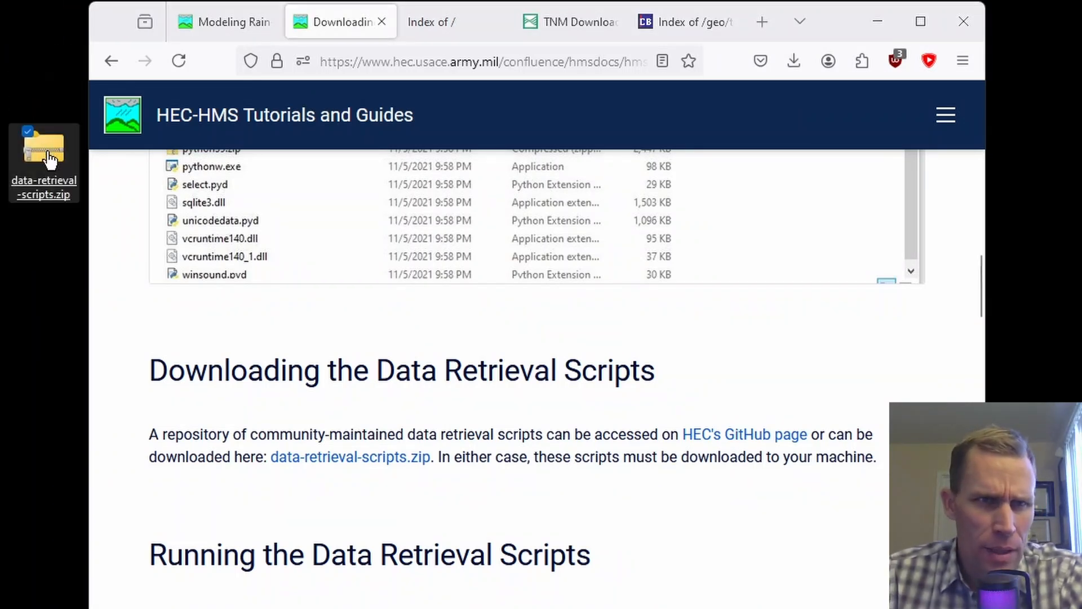
double_click(48, 152)
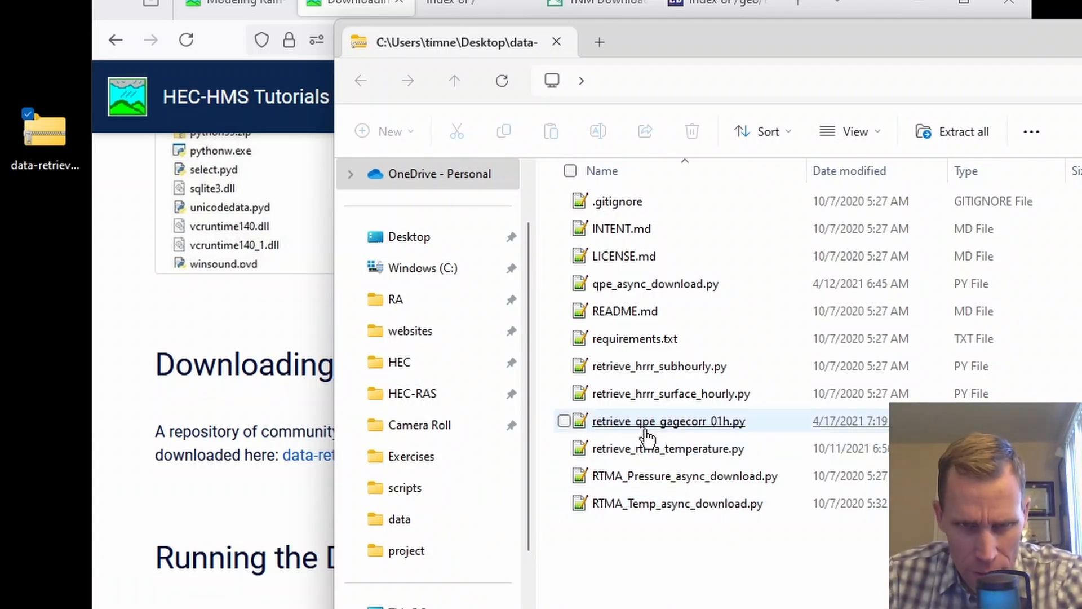
drag(665, 435, 22, 333)
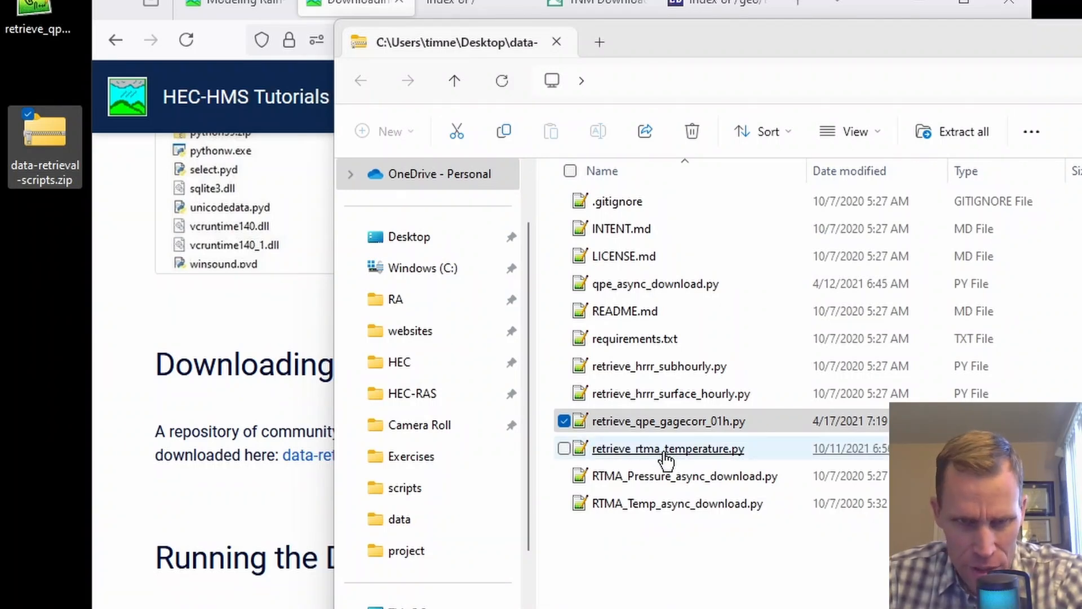
drag(671, 458, 57, 361)
click(1081, 42)
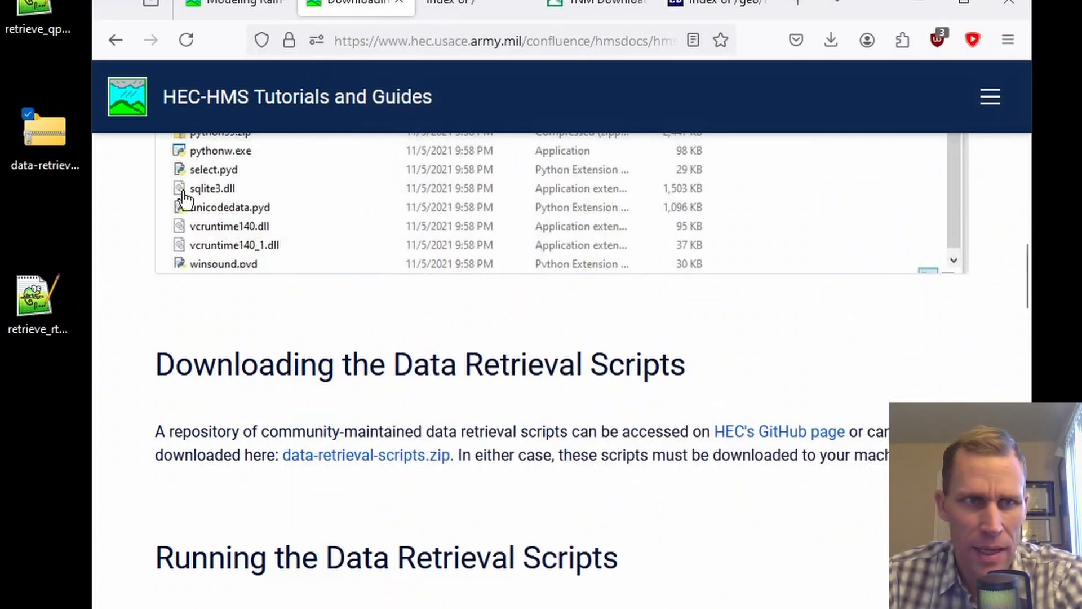
Step: Delete data-retrieval-scripts.zip from the desktop and place the precipitation script near the temperature script
drag(45, 124, 42, 159)
drag(31, 89, 53, 220)
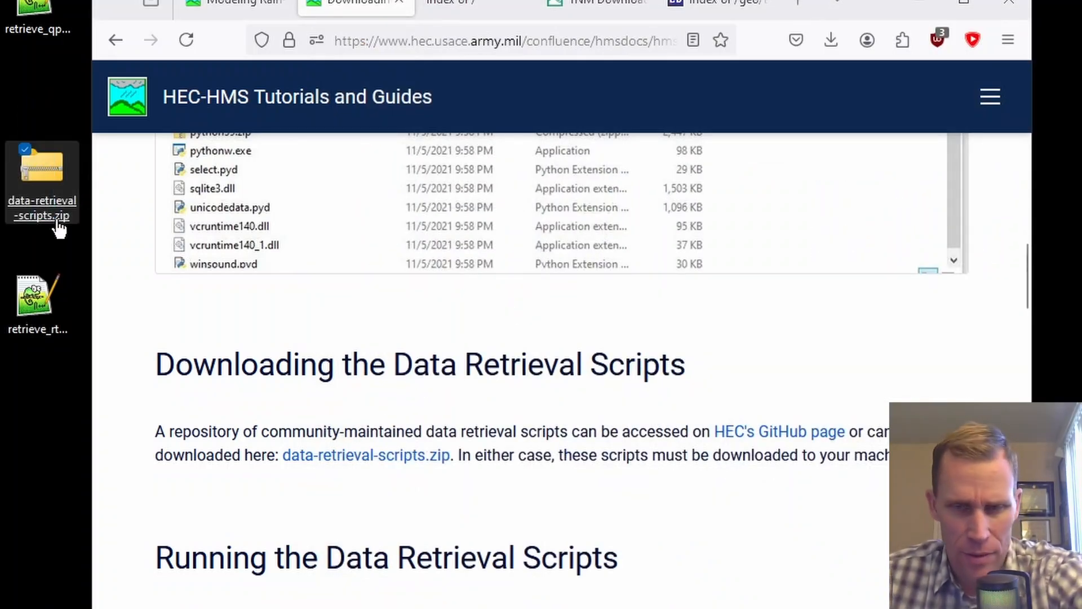
key(Delete)
drag(33, 8, 31, 189)
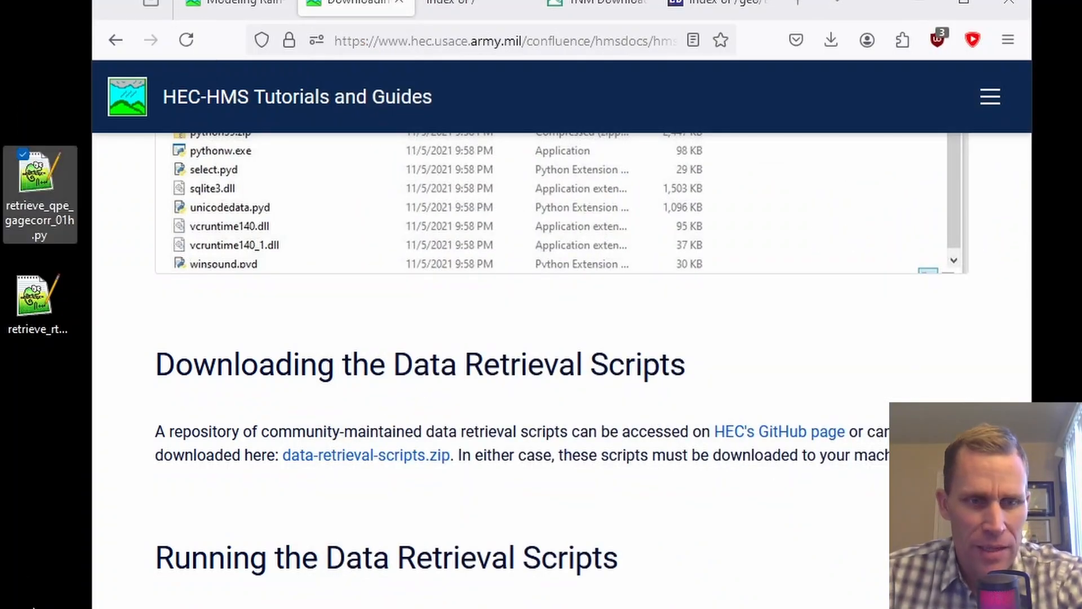
Step: Create a folder named scripts inside the exercise_43 project folder in File Explorer and open it
key(alt+Tab)
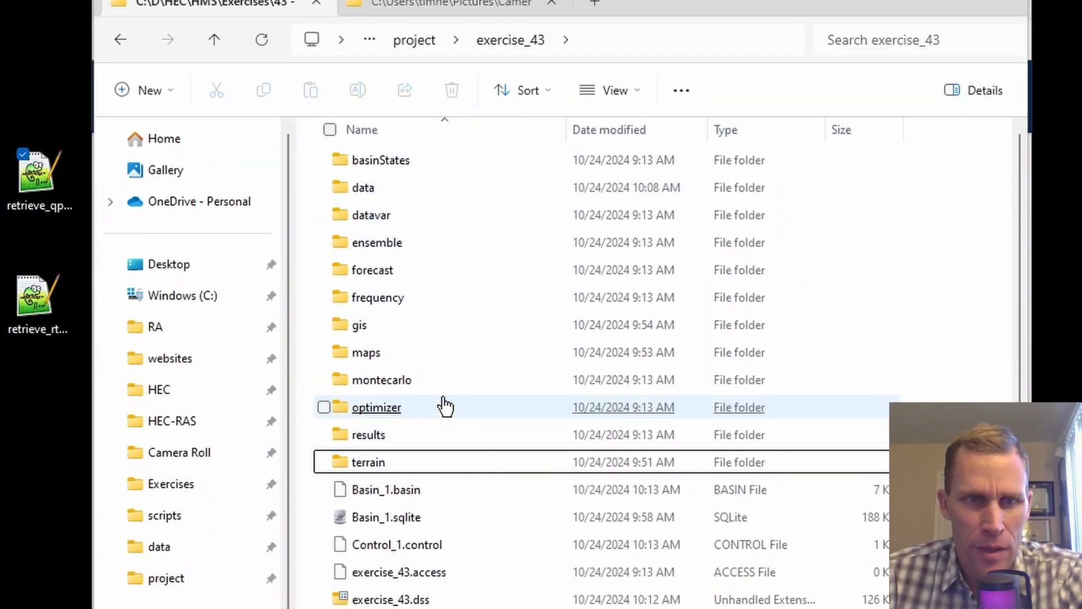
right_click(312, 308)
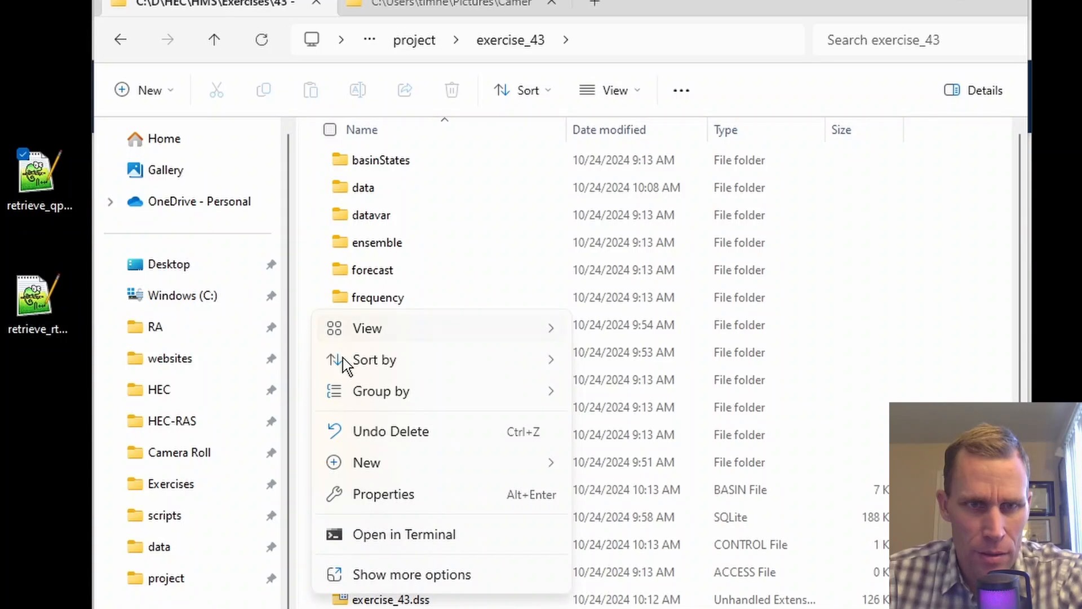
mouse_move(425, 460)
click(604, 463)
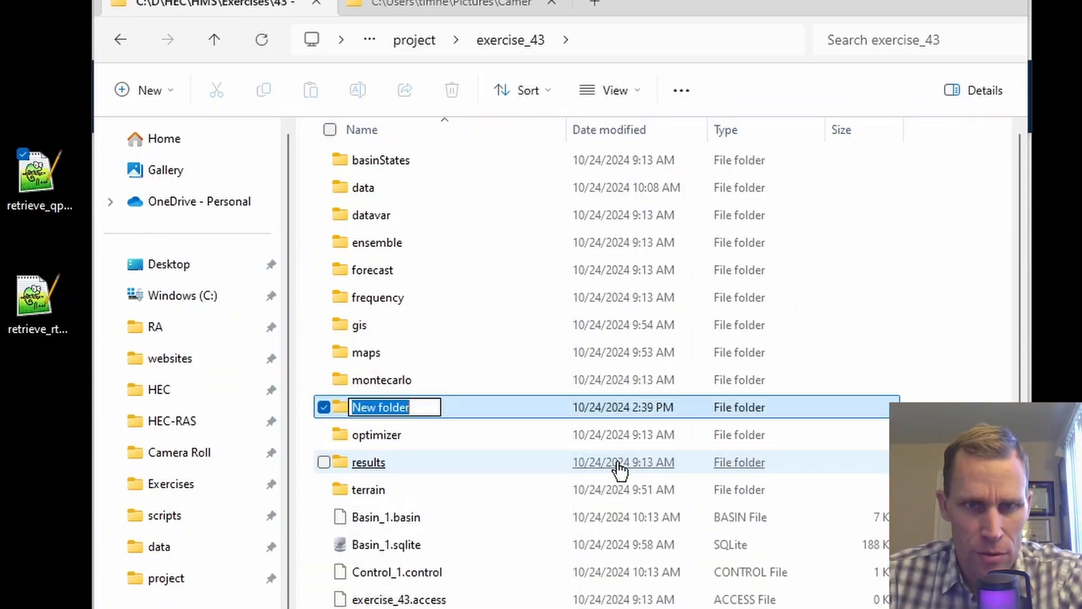
text(scripts)
key(Return)
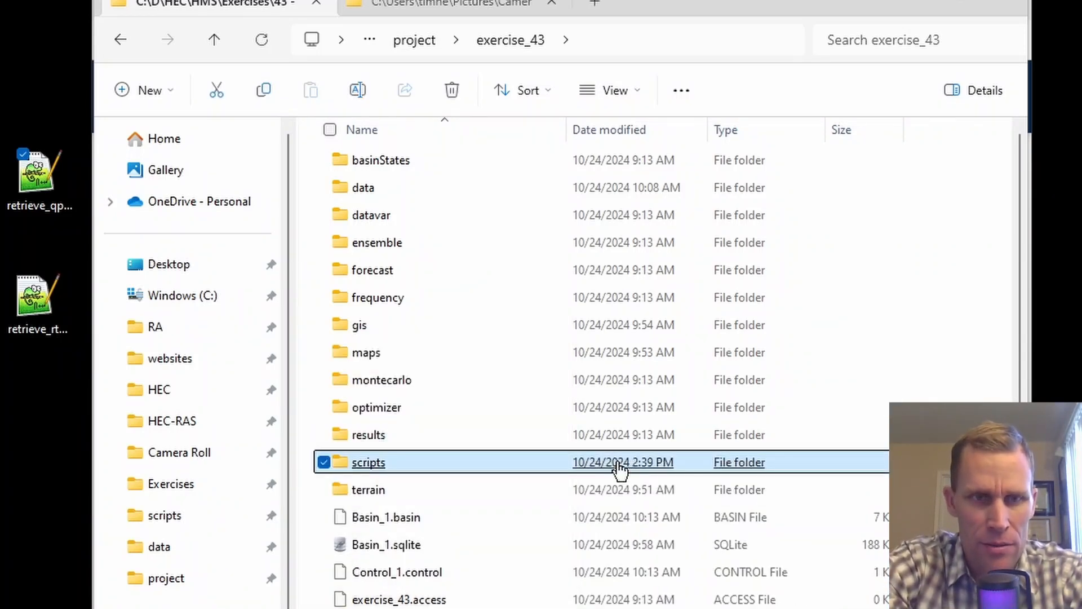
key(Return)
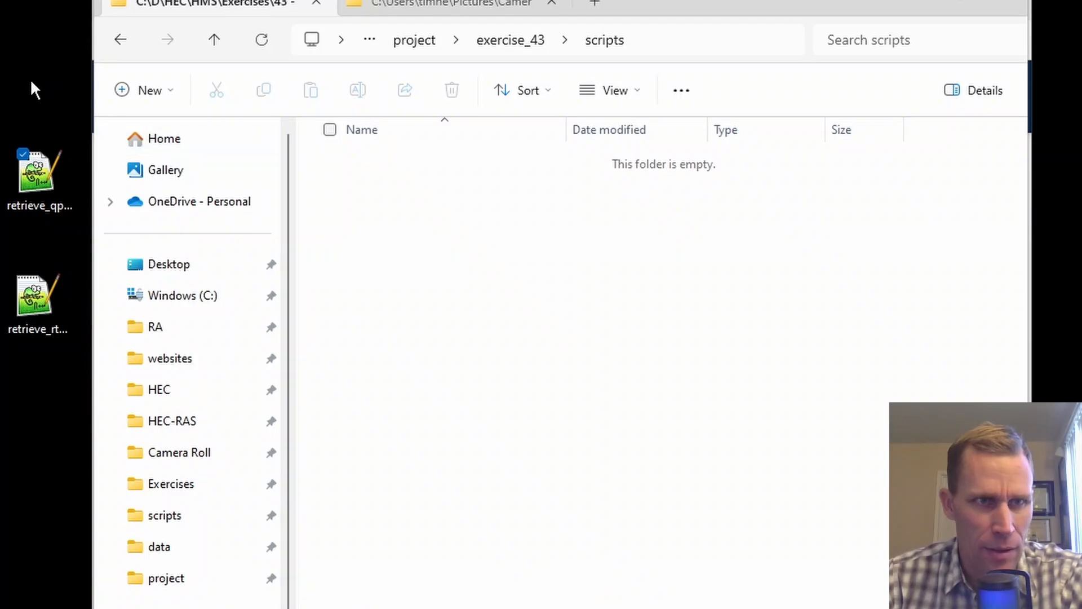
Step: Move both retrieval scripts from the desktop into the project's scripts folder
drag(73, 84, 12, 373)
drag(522, 373, 513, 393)
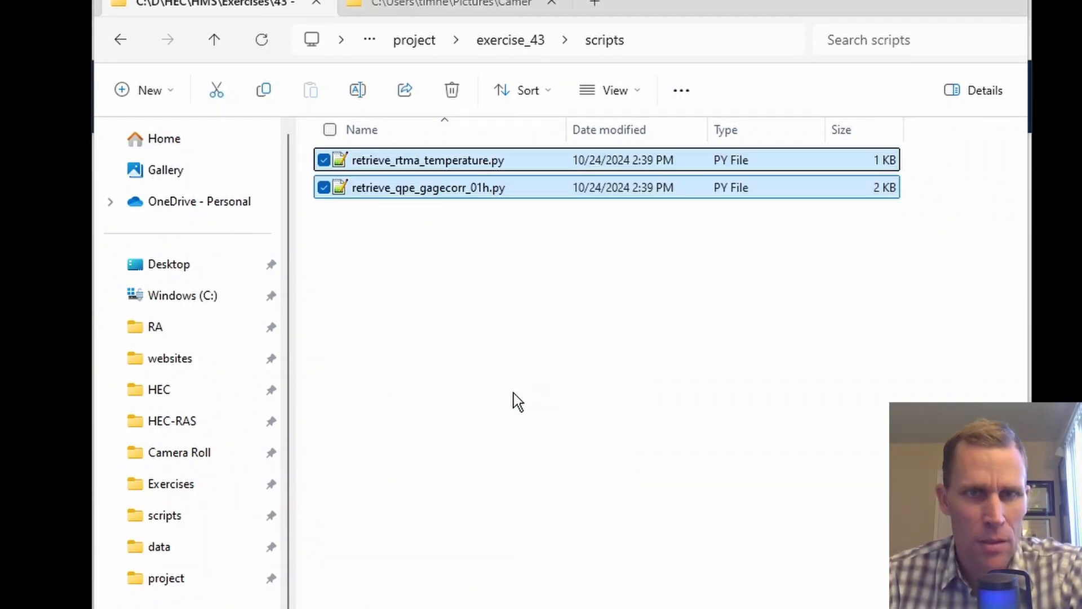
click(487, 375)
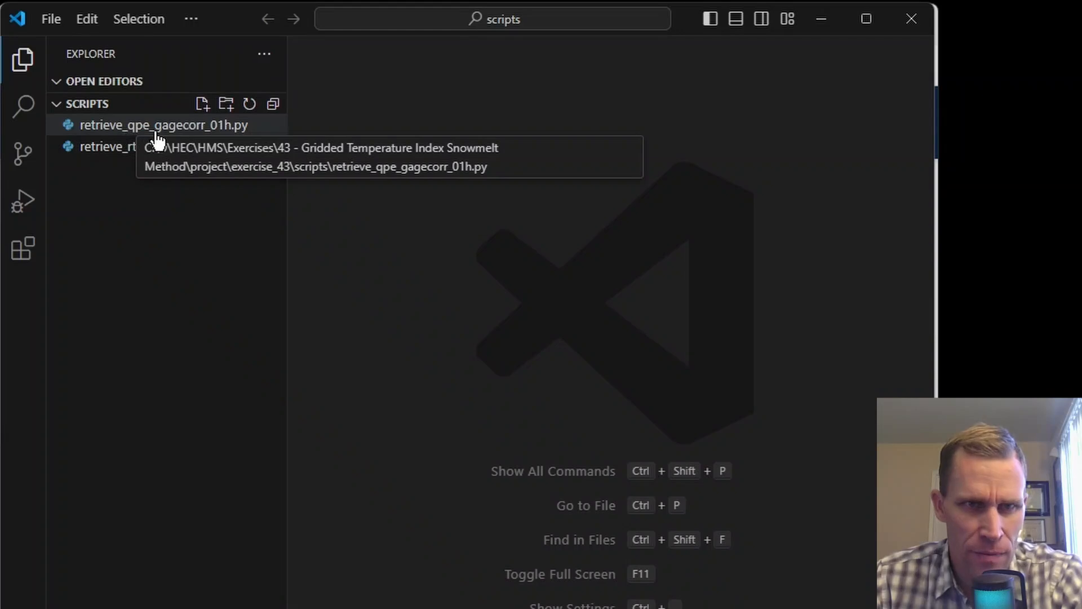
Step: Open retrieve_qpe_gagecorr_01h.py in Visual Studio Code and examine its start and end dates, hour interval, destination path and download URL
click(178, 133)
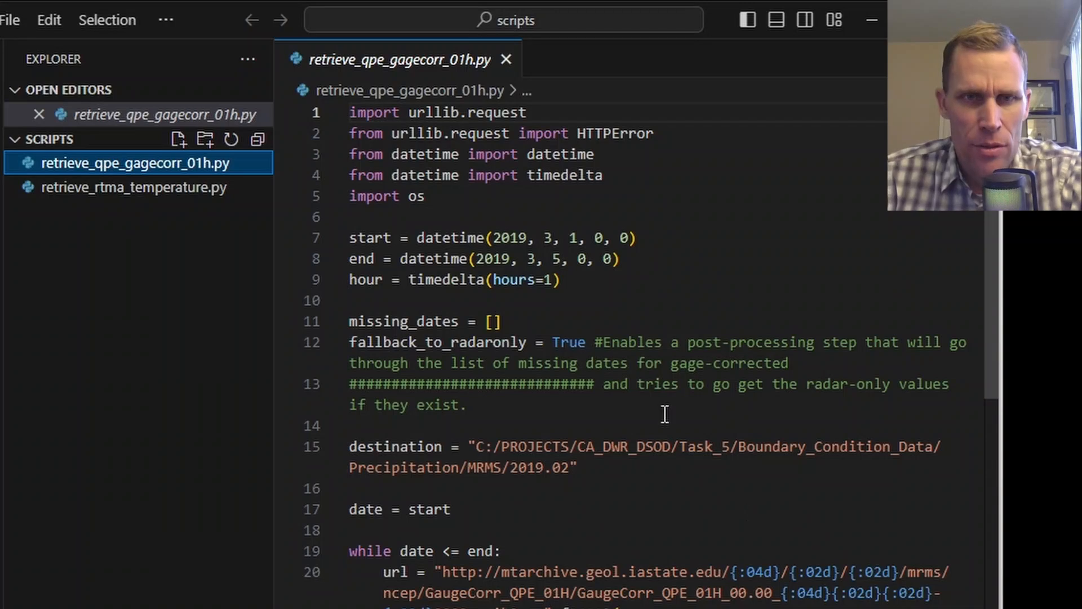
drag(642, 268, 296, 239)
click(355, 279)
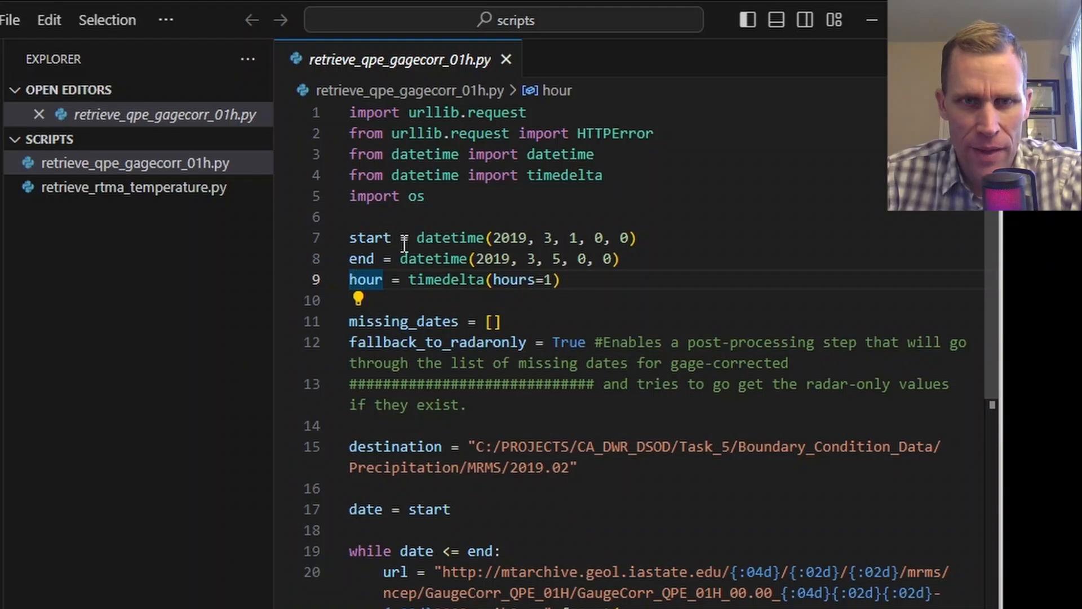
drag(579, 468, 350, 447)
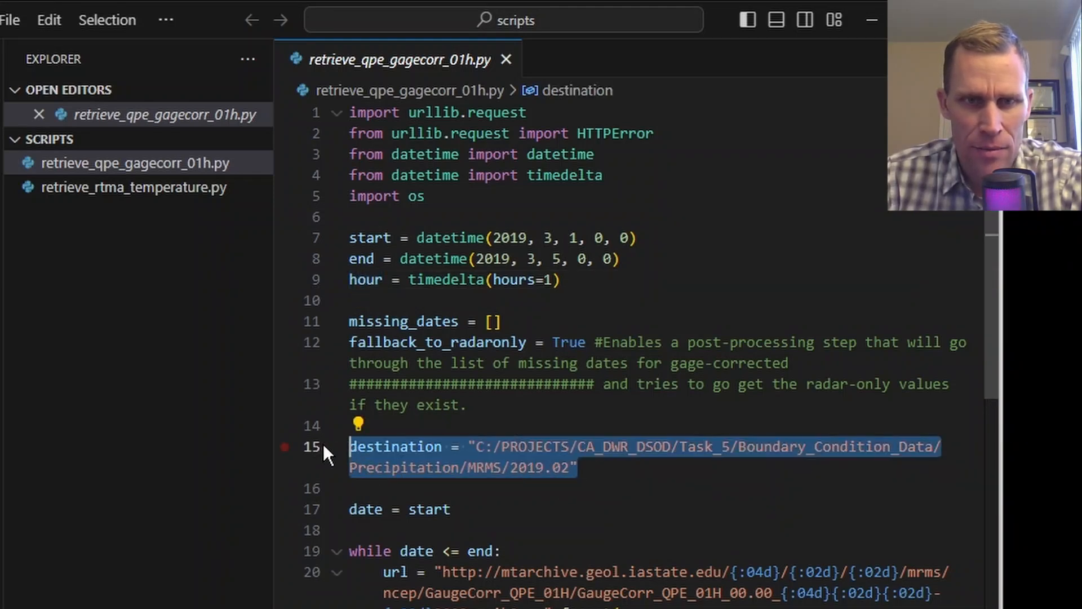
click(624, 481)
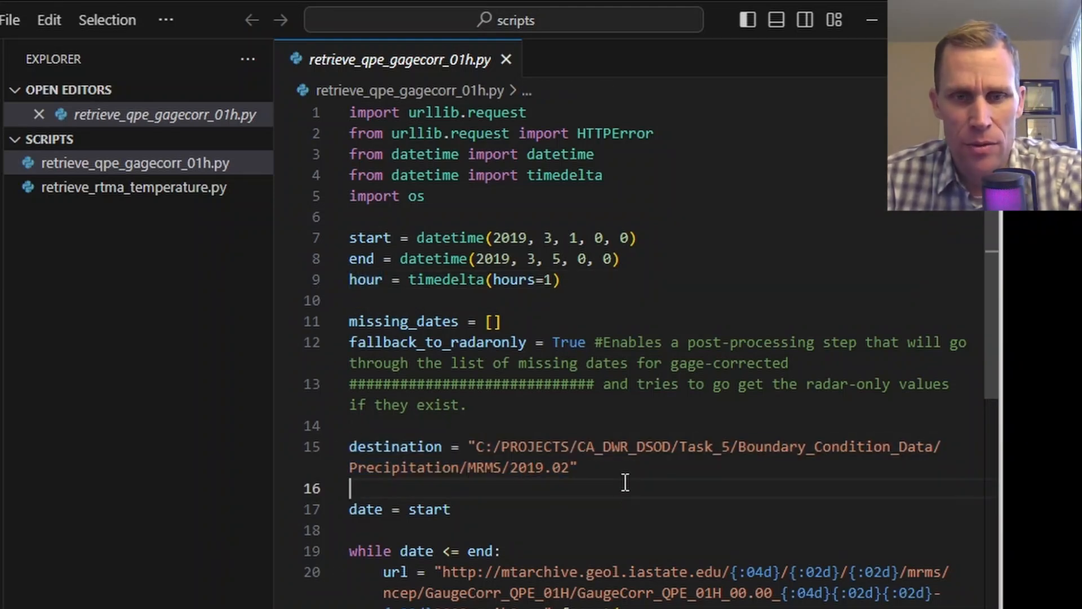
scroll(626, 494, down, 1)
click(626, 494)
drag(445, 519, 720, 519)
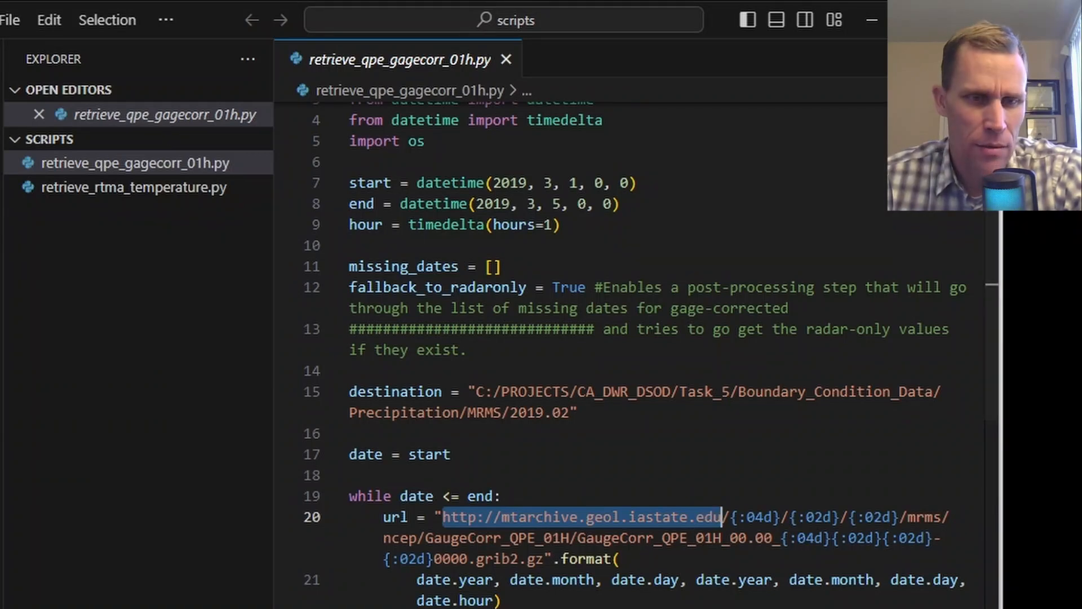
Step: Switch to Firefox, close the census tab, and browse mtarchive.geol.iastate.edu to the 2016/10/01/mrms/ncep/GaugeCorr_QPE_01H directory
key(alt+Tab)
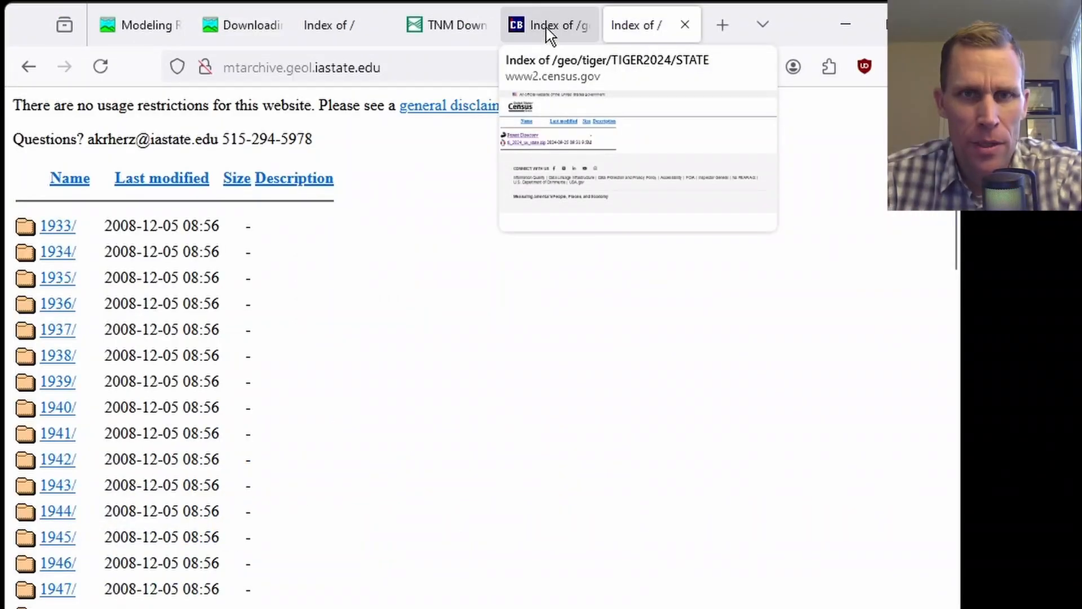
middle_click(550, 35)
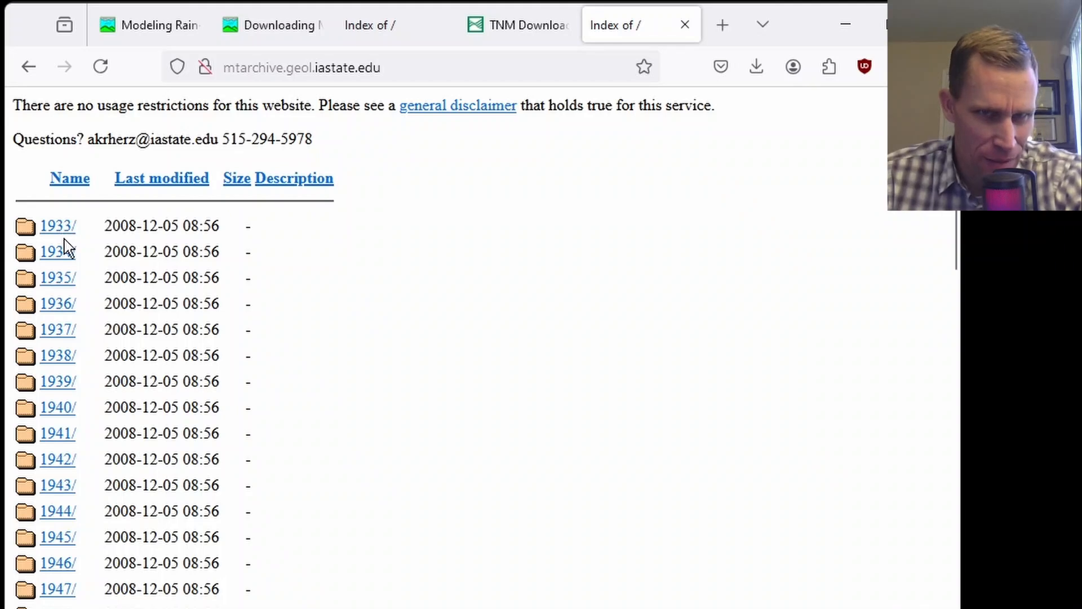
scroll(64, 239, down, 20)
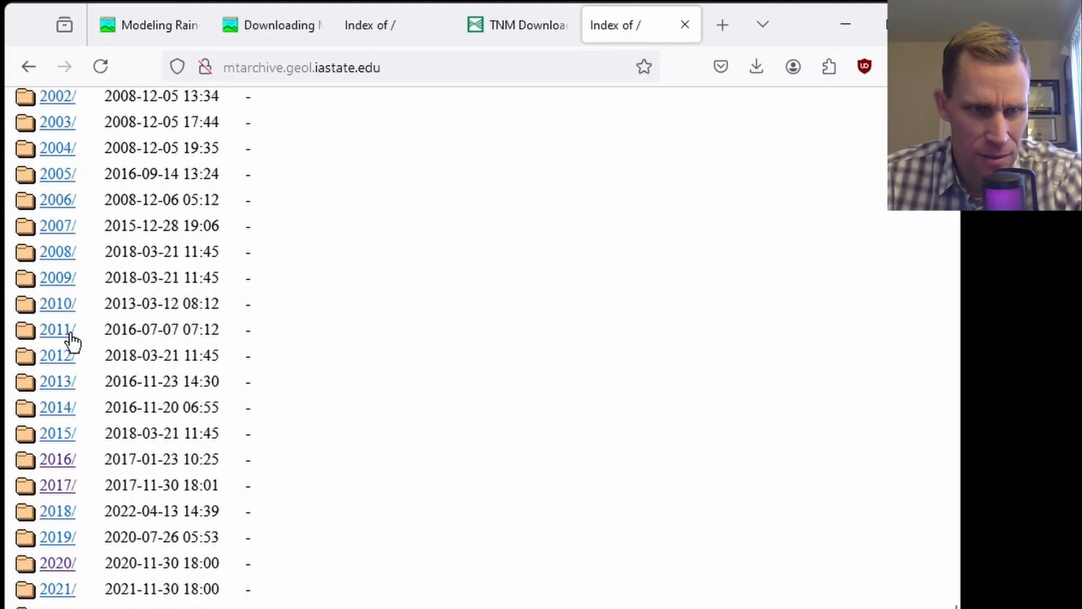
click(61, 461)
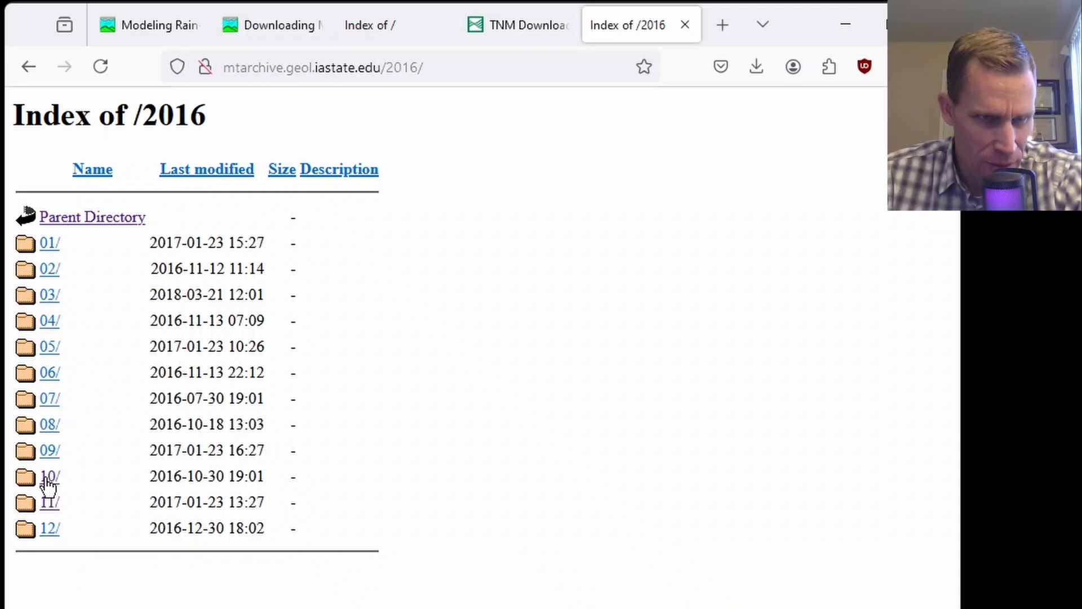
click(47, 480)
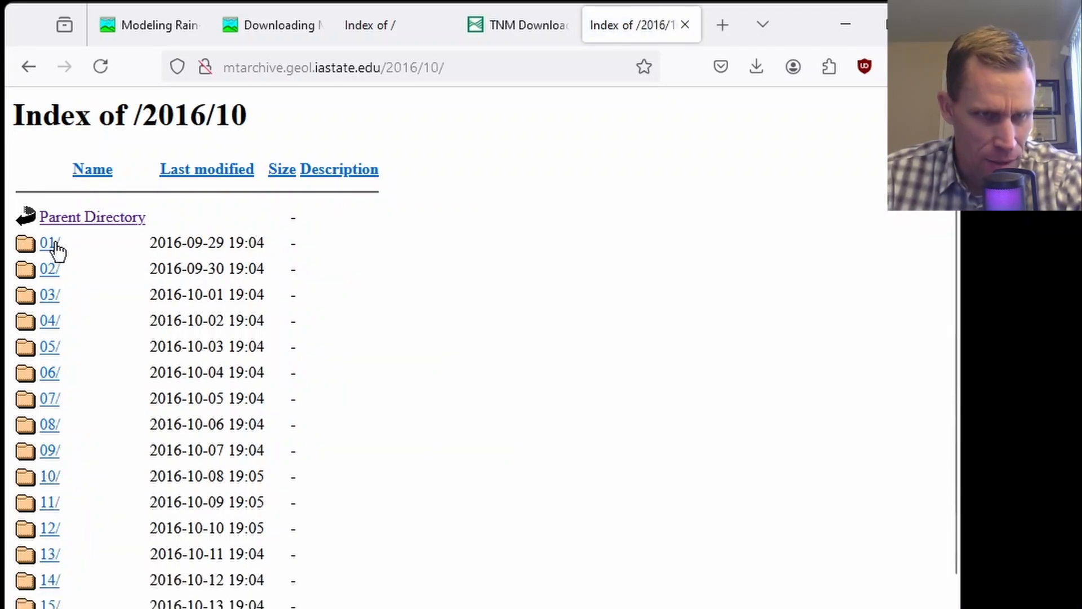
click(49, 246)
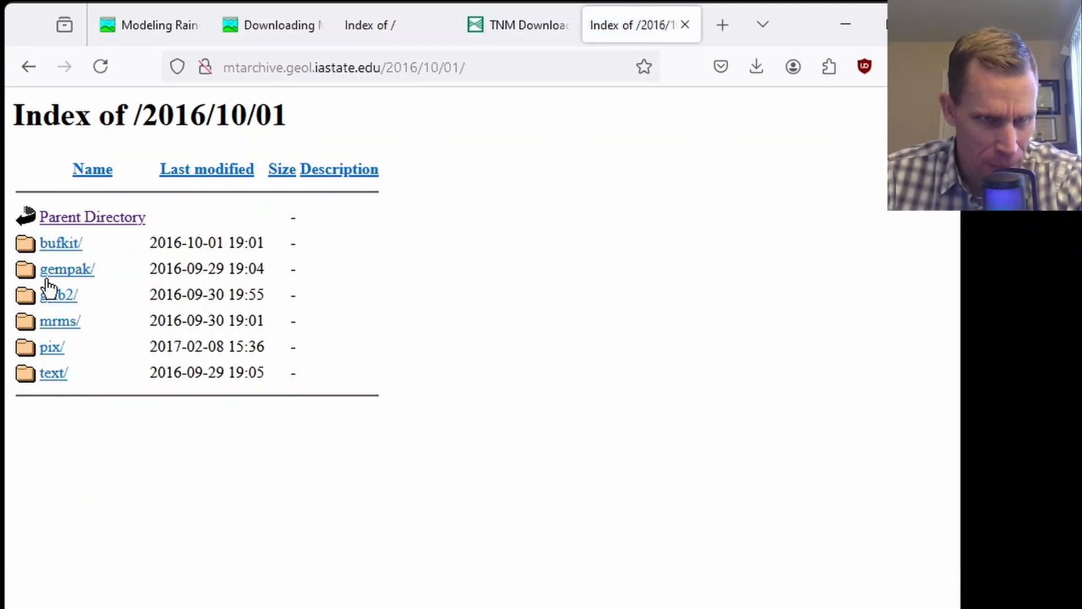
click(55, 328)
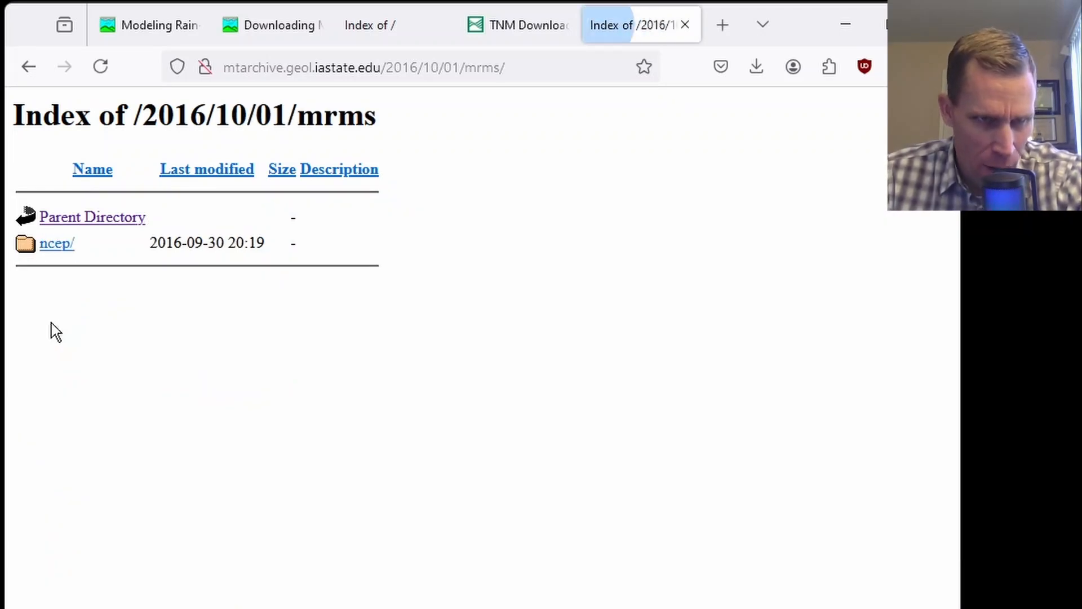
click(56, 254)
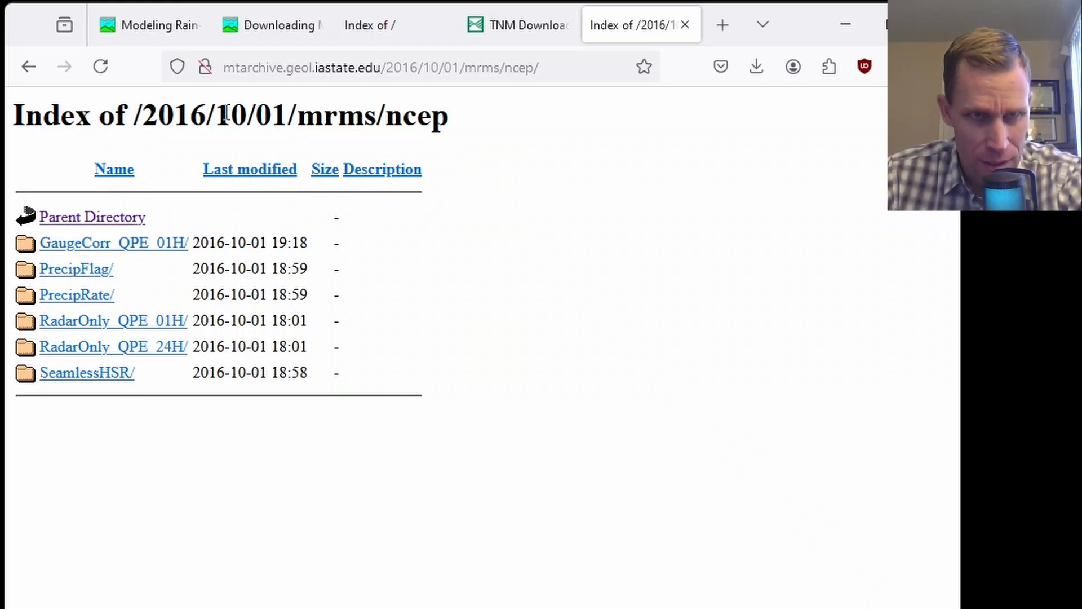
drag(225, 113, 295, 116)
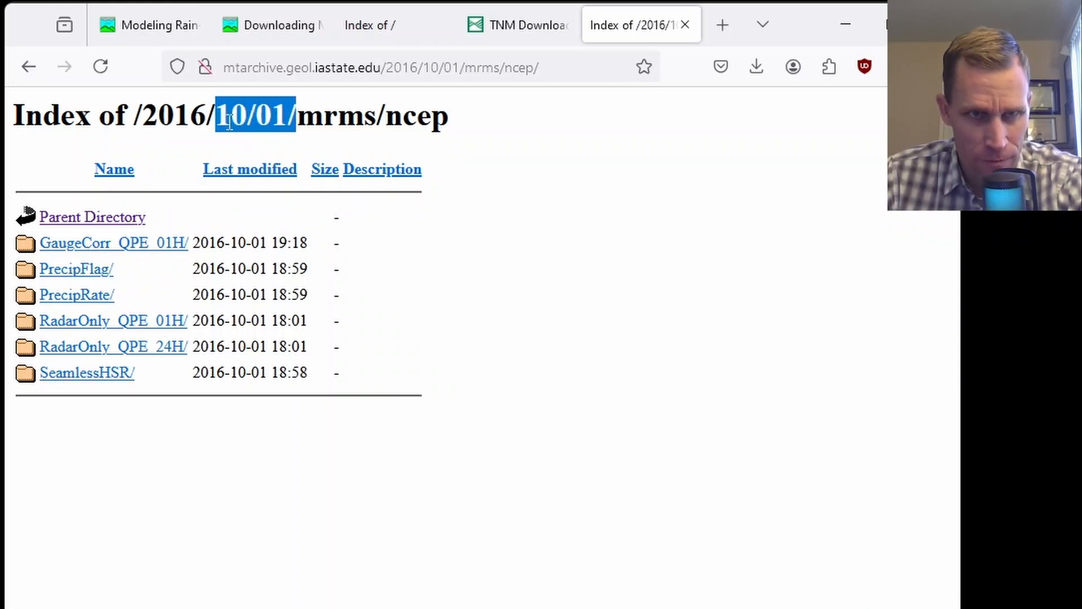
click(147, 245)
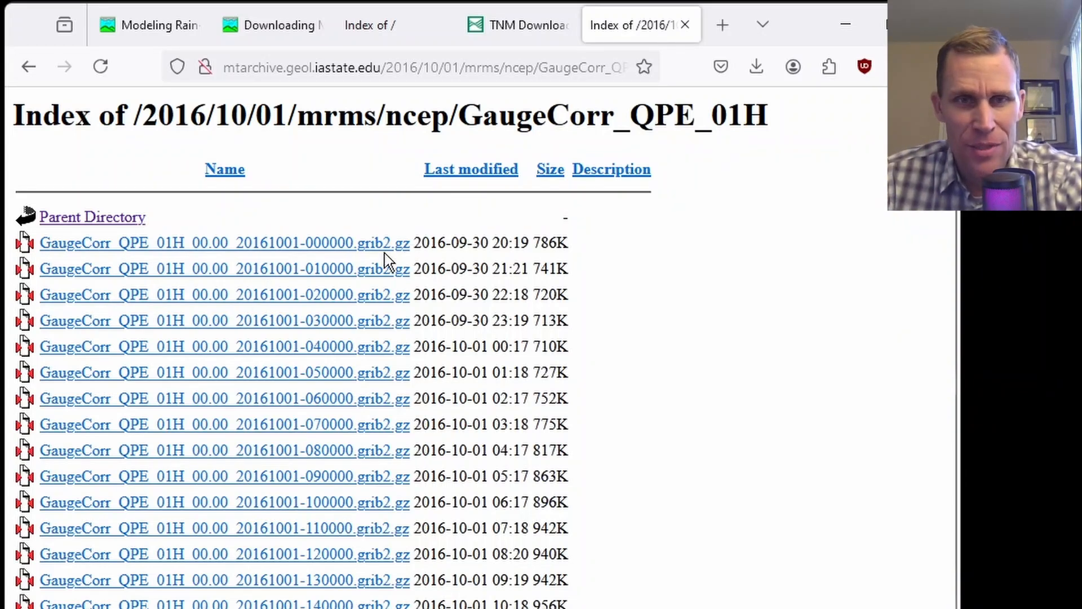
Step: Download the 000000 and 010000 GaugeCorr_QPE_01H grib2.gz files for 20161001
click(385, 231)
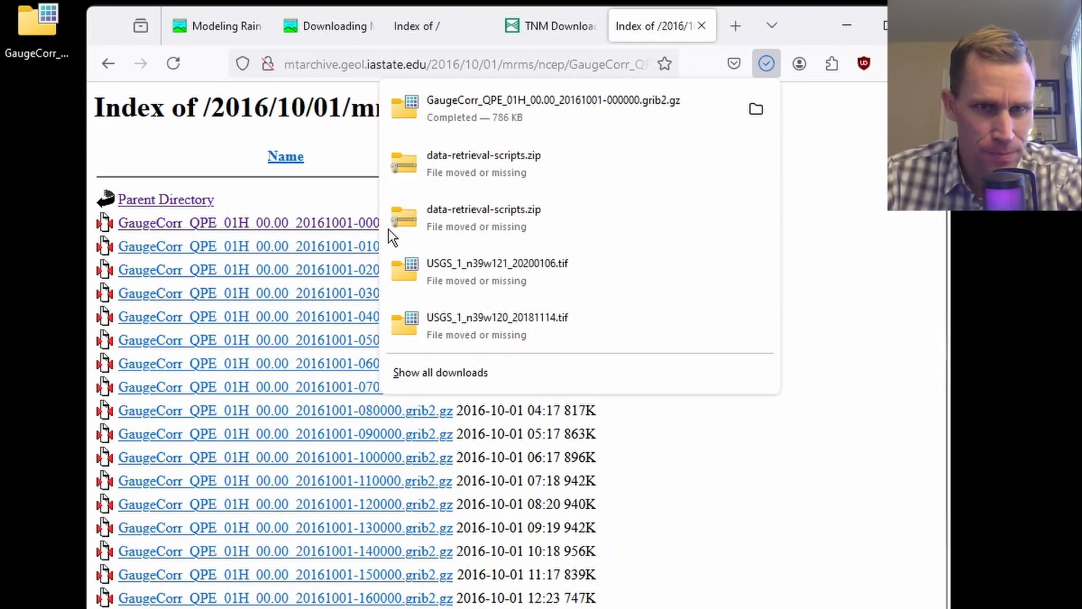
click(822, 309)
click(398, 251)
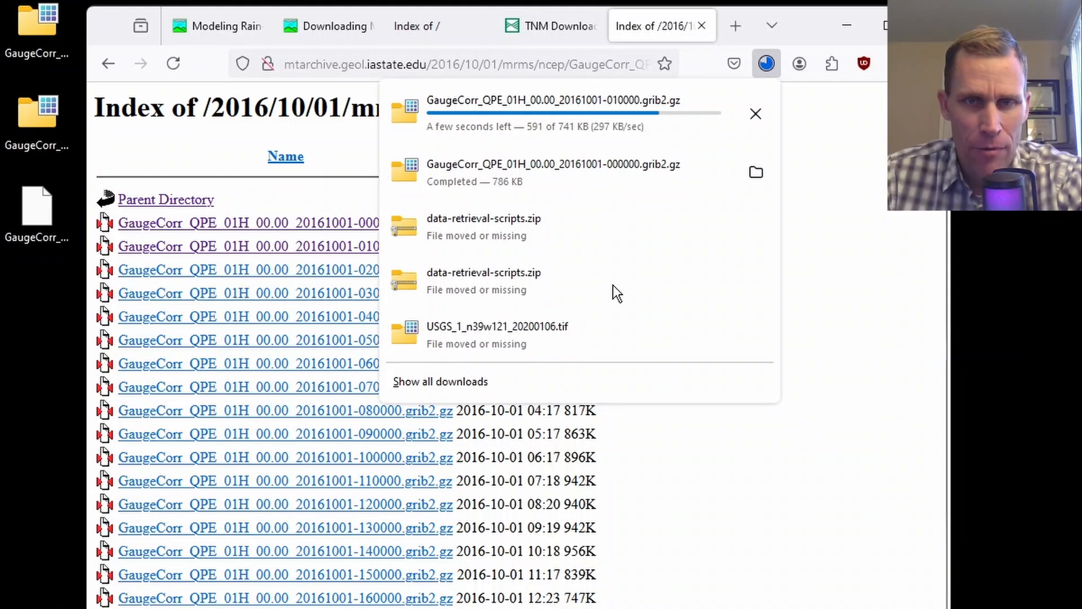
click(834, 298)
Step: Delete the two downloaded GaugeCorr grib2.gz files from the desktop
drag(39, 19, 37, 116)
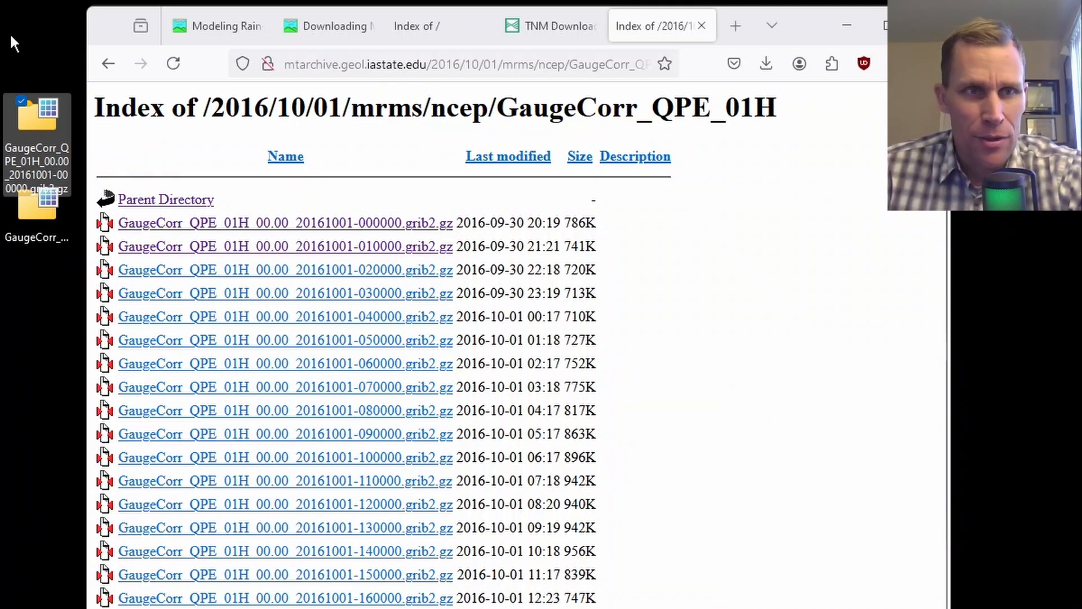
drag(12, 42, 55, 326)
key(Delete)
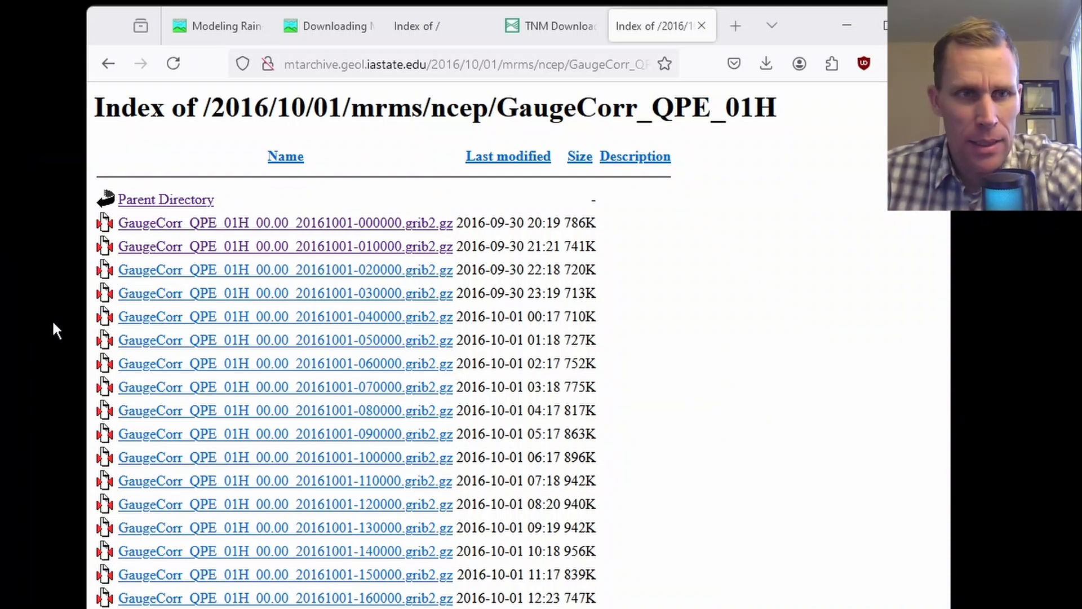
Step: Switch to Visual Studio Code and set the start date's year to 2016 and month to 10 in retrieve_qpe_gagecorr_01h.py
key(alt+Tab)
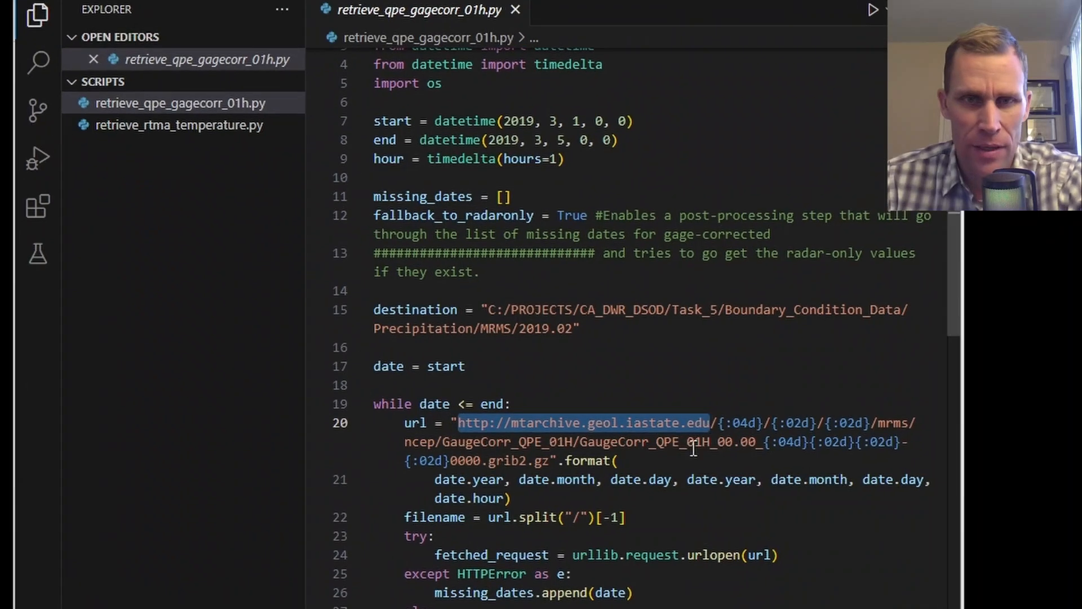
click(501, 92)
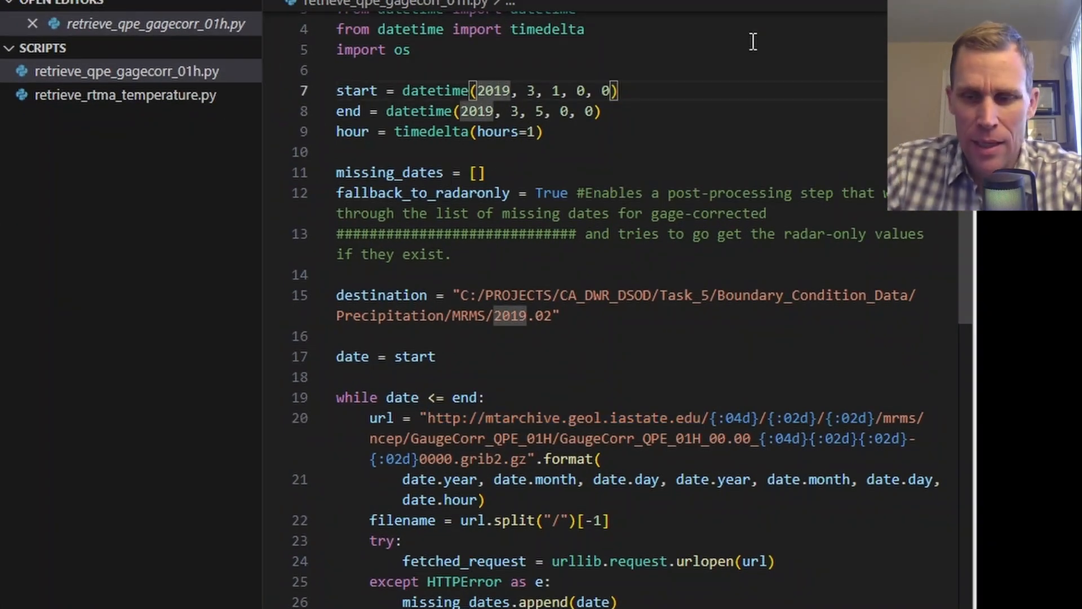
scroll(754, 41, up, 1)
key(Right)
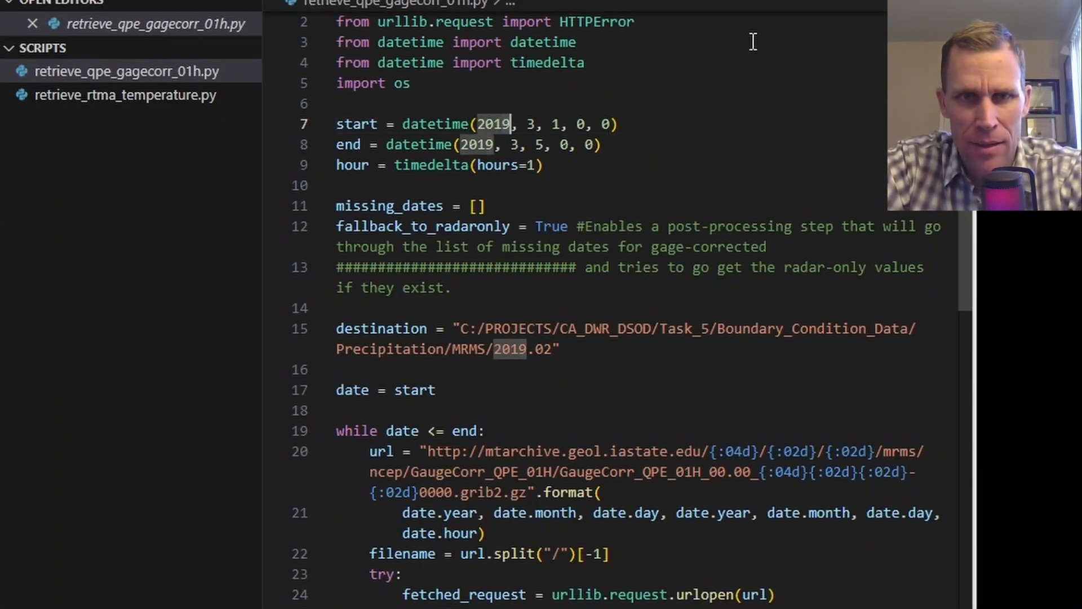
key(BackSpace)
text(6)
key(Right)
key(Right)
key(shift+Right)
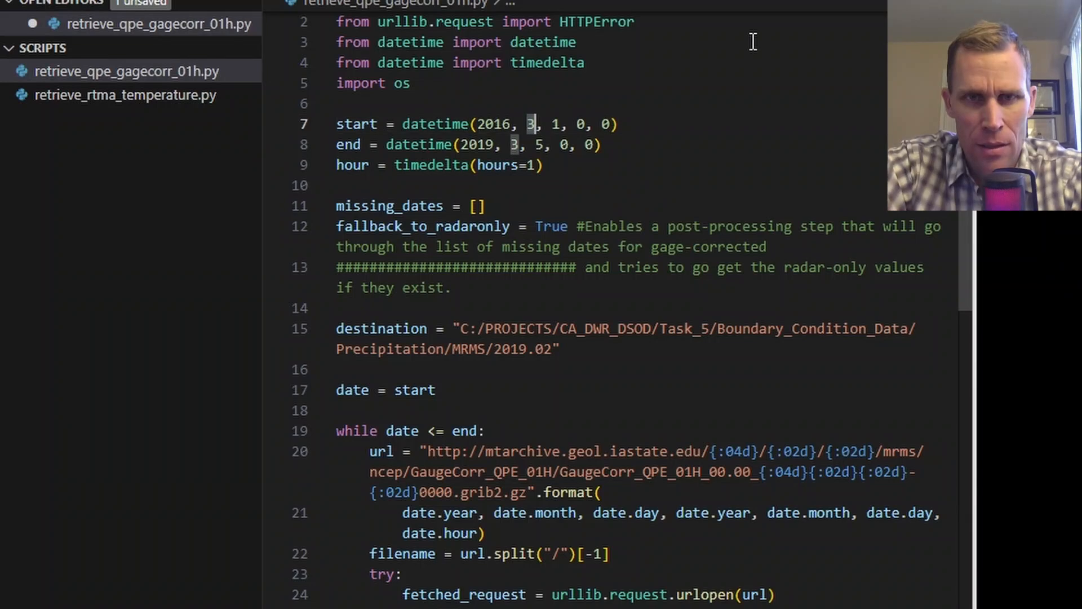
text(10)
Step: Set the script's end date to 2017, 1, 1
key(Down)
key(Left)
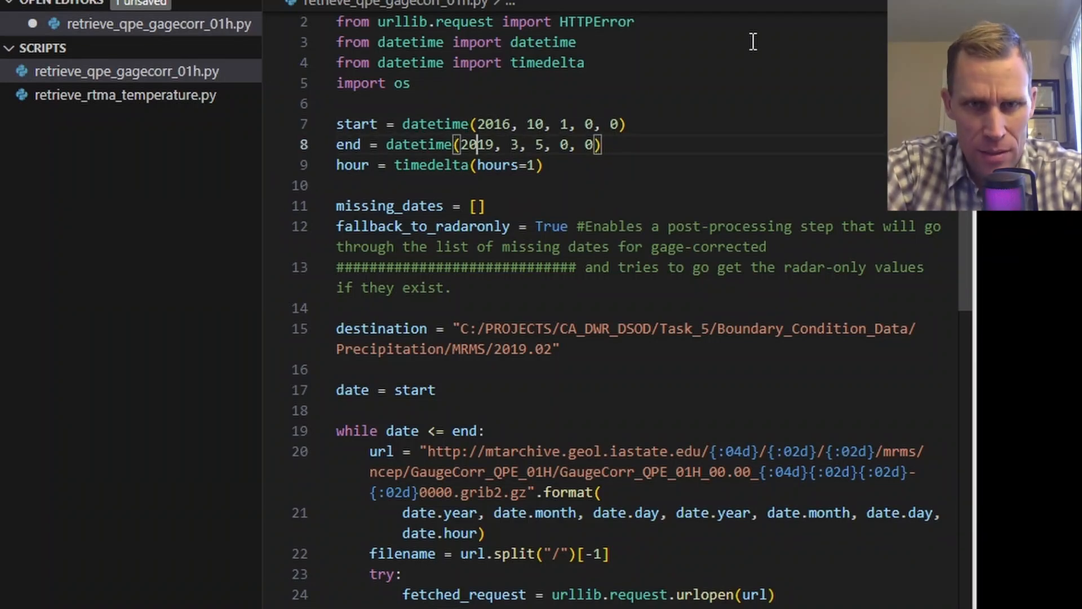
key(ctrl+shift+Right)
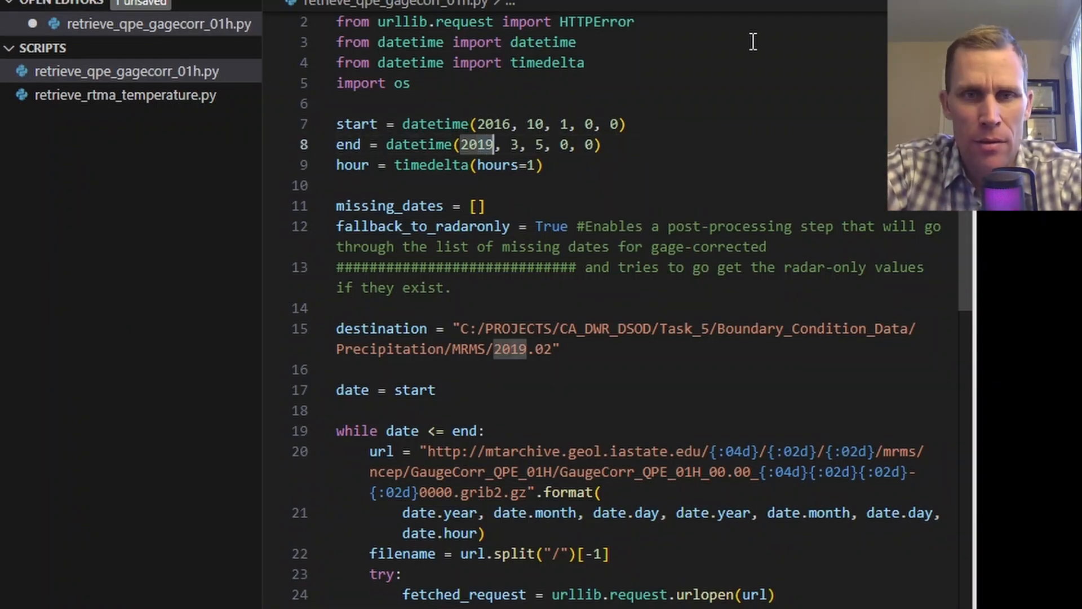
text(2017)
key(Right)
key(Right)
key(ctrl+shift+Right)
text(1)
key(Right)
key(Right)
key(ctrl+shift+Right)
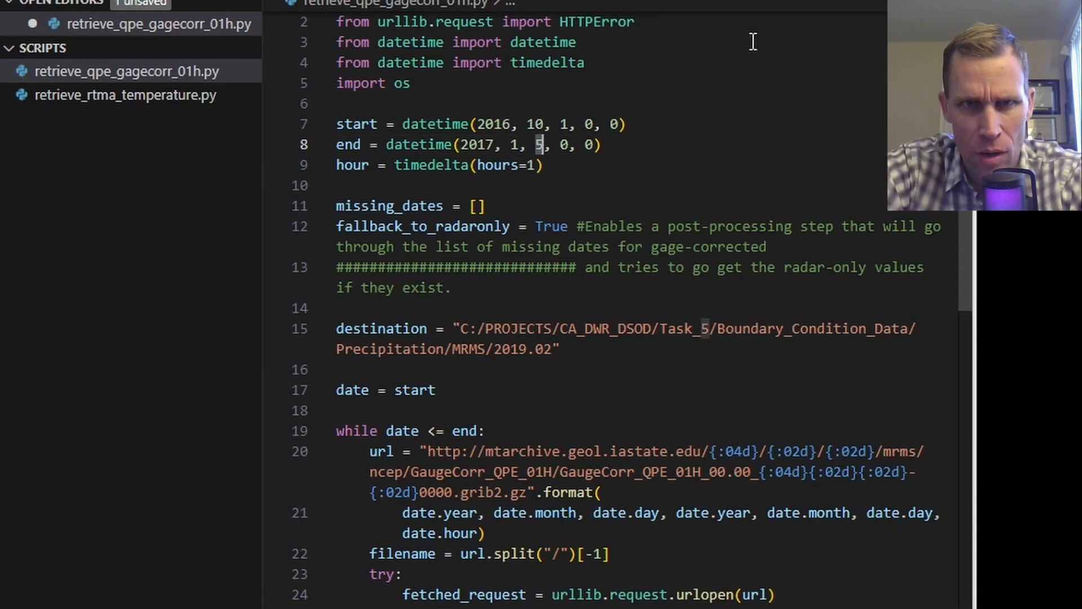
text(1)
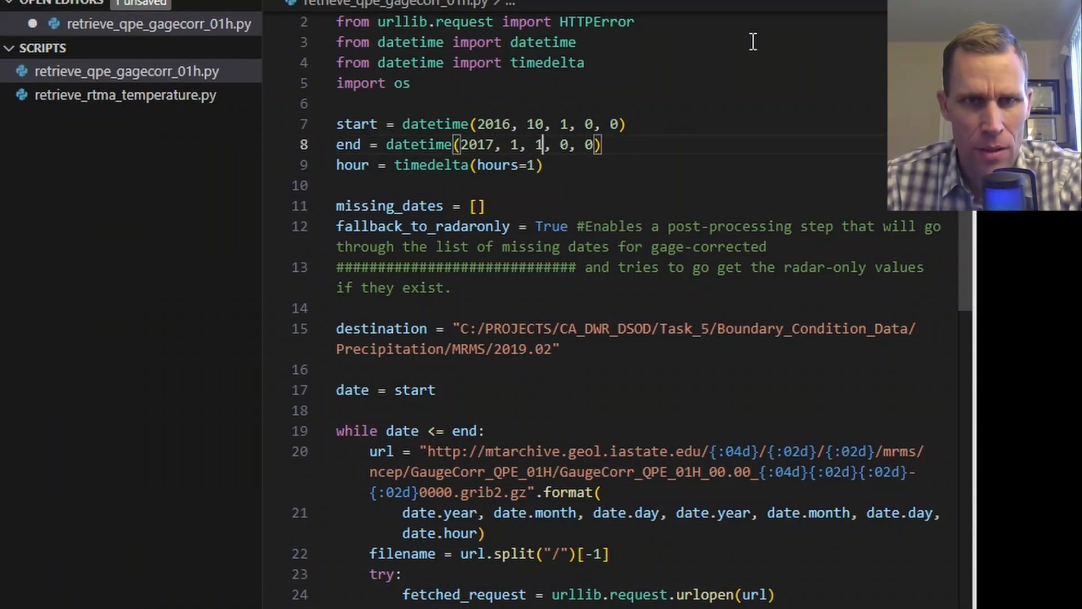
Step: Examine the hour interval definition and the URL and filename code inside the download loop
drag(549, 168, 328, 167)
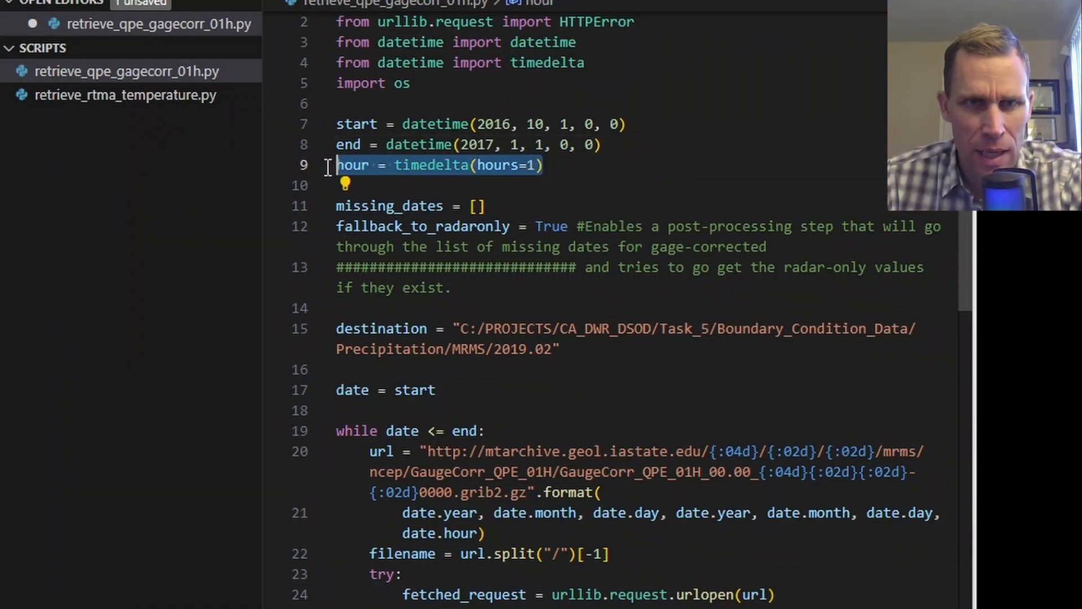
click(553, 165)
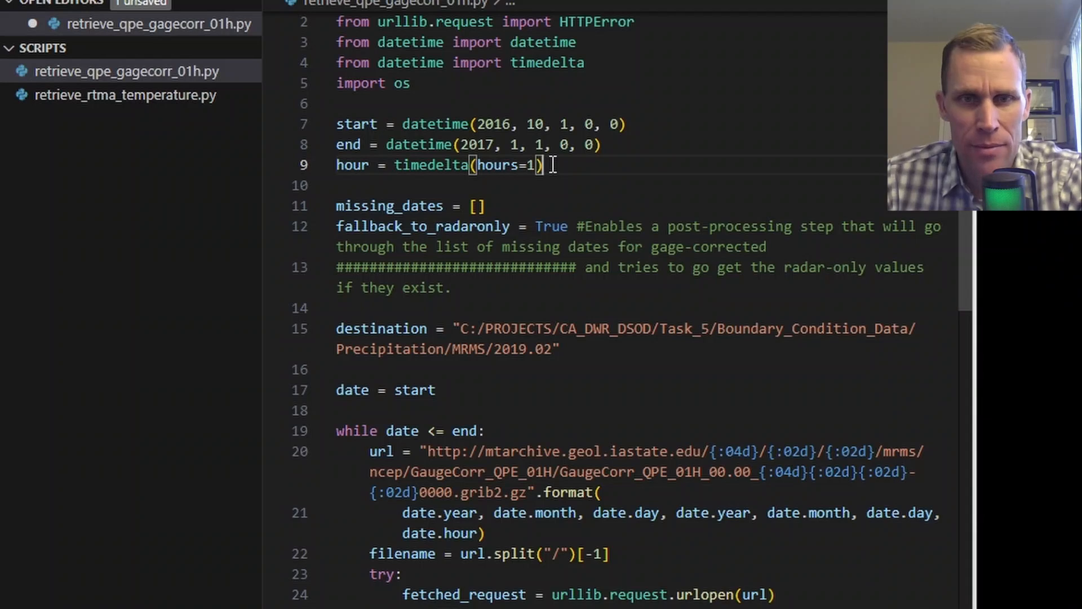
drag(421, 450, 612, 554)
Step: Select the script's destination path value and create a folder named precipitation_data on the desktop
drag(559, 349, 457, 321)
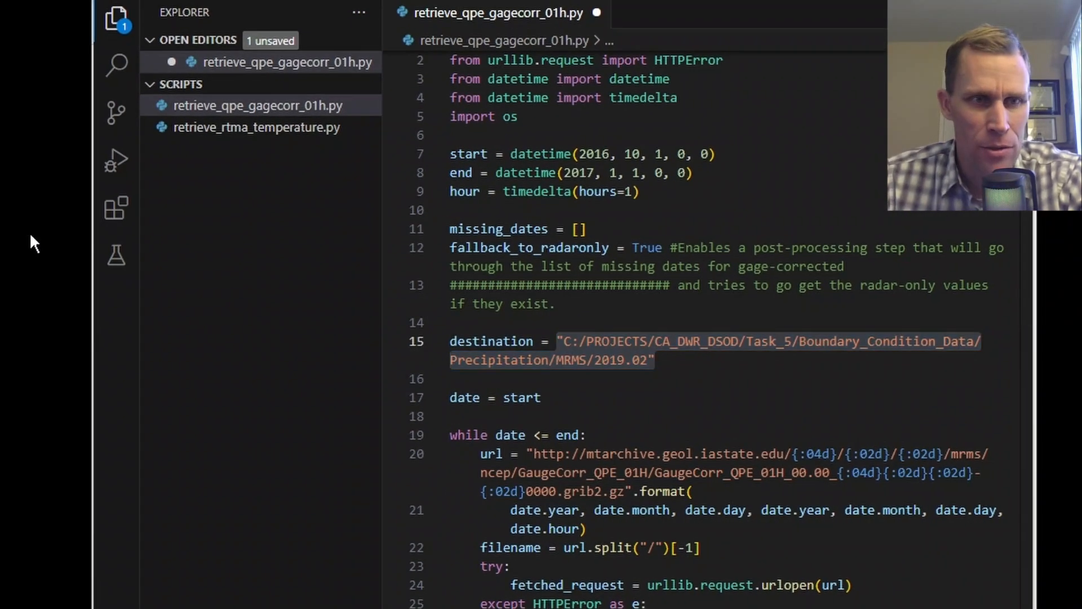
right_click(31, 241)
mouse_move(248, 394)
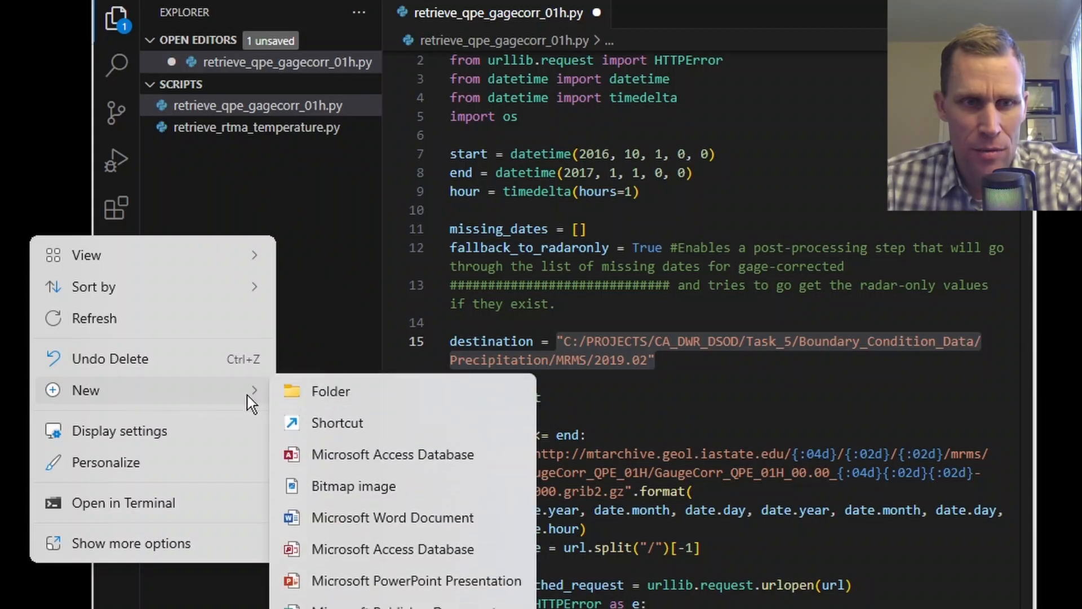
click(316, 393)
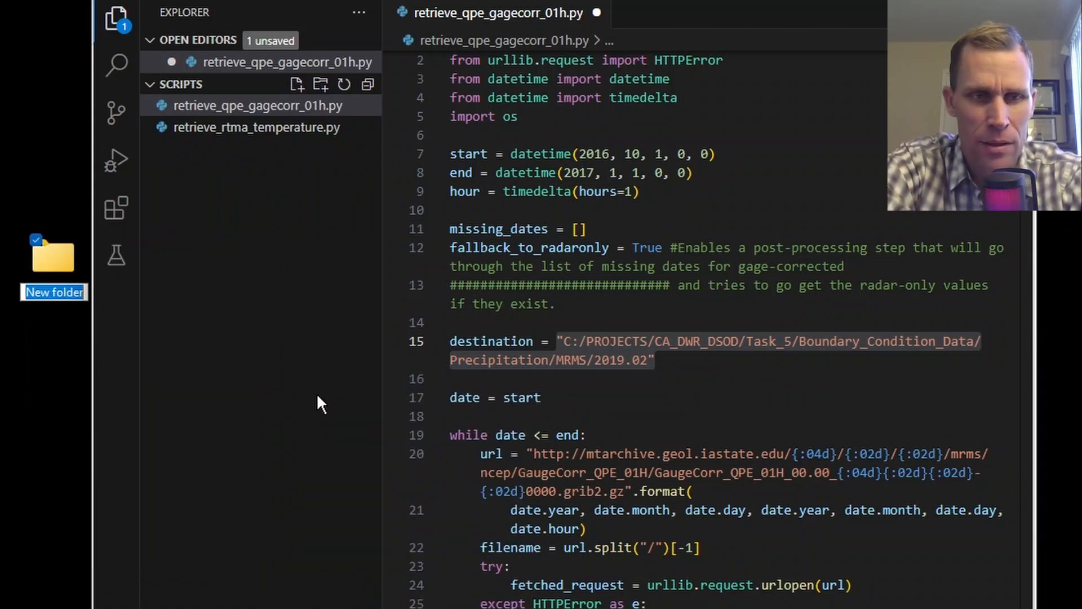
text(precipitation_data)
key(Return)
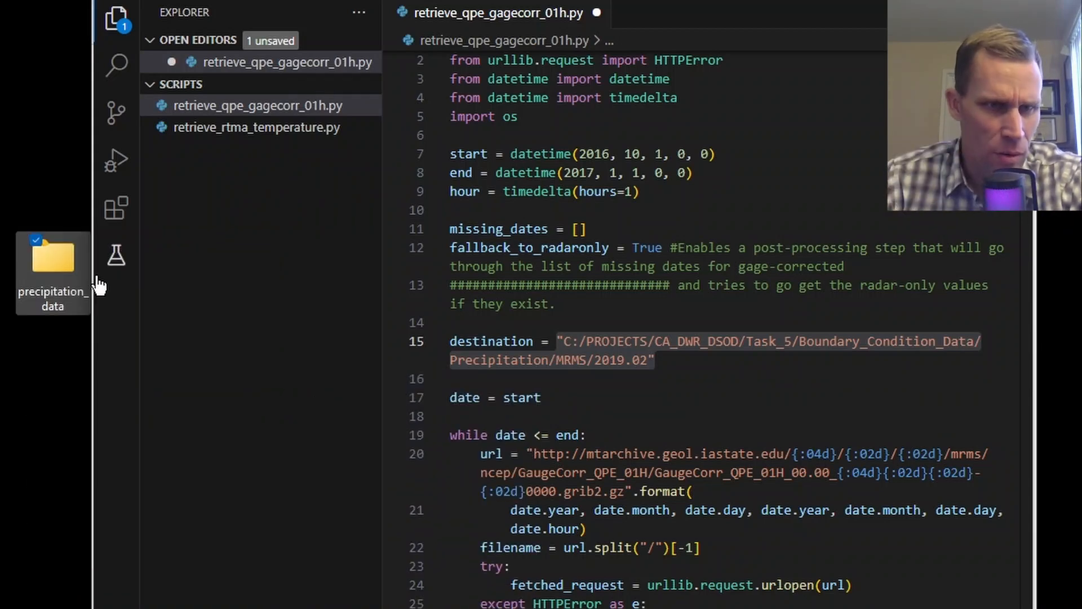
drag(56, 253, 54, 285)
Step: Replace the destination value with the precipitation_data folder's copied path as a raw string, and save the script
right_click(54, 285)
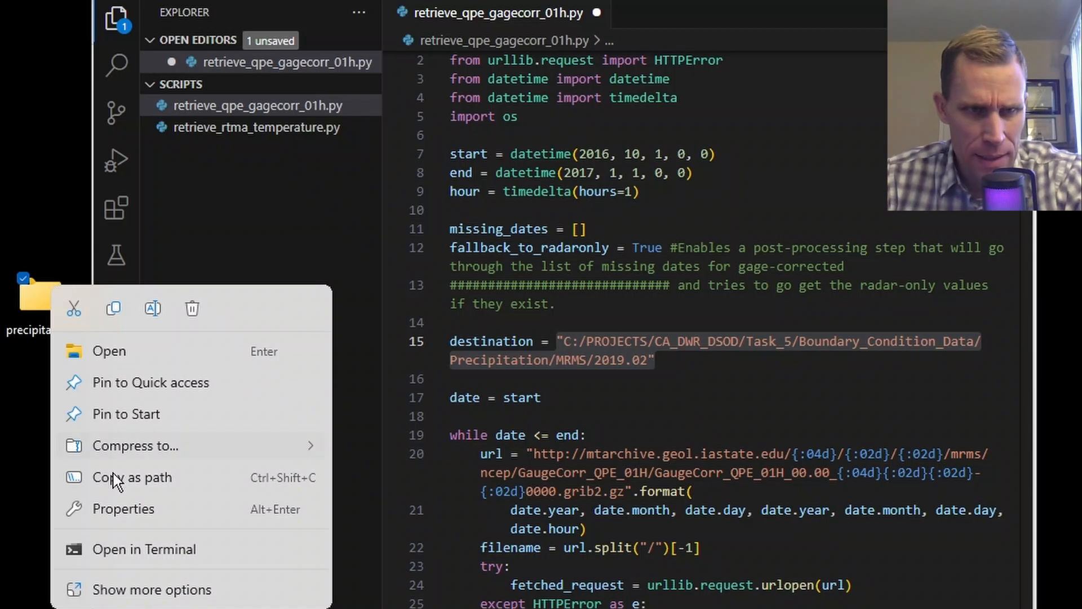
click(123, 481)
key(alt+Tab)
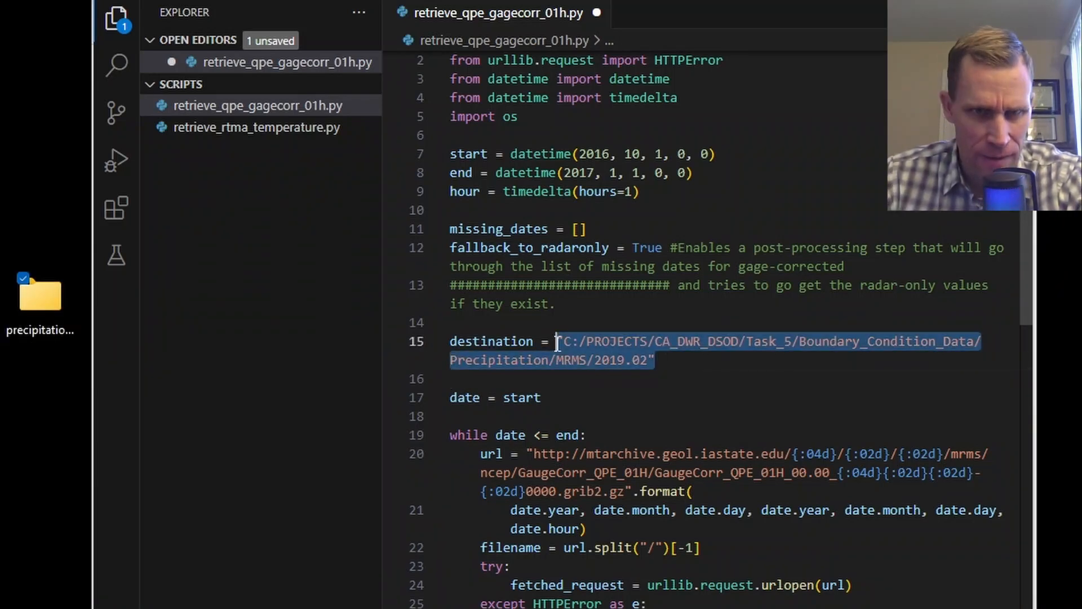
text(r)
text("C:\Users\timne\Desktop\precipitation_data")
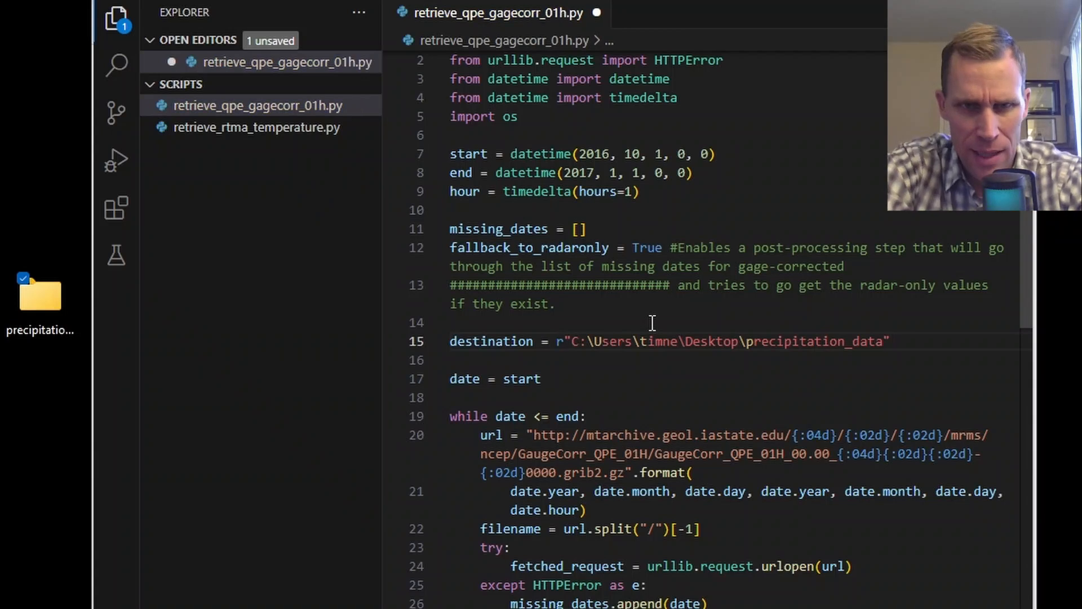
key(ctrl+s)
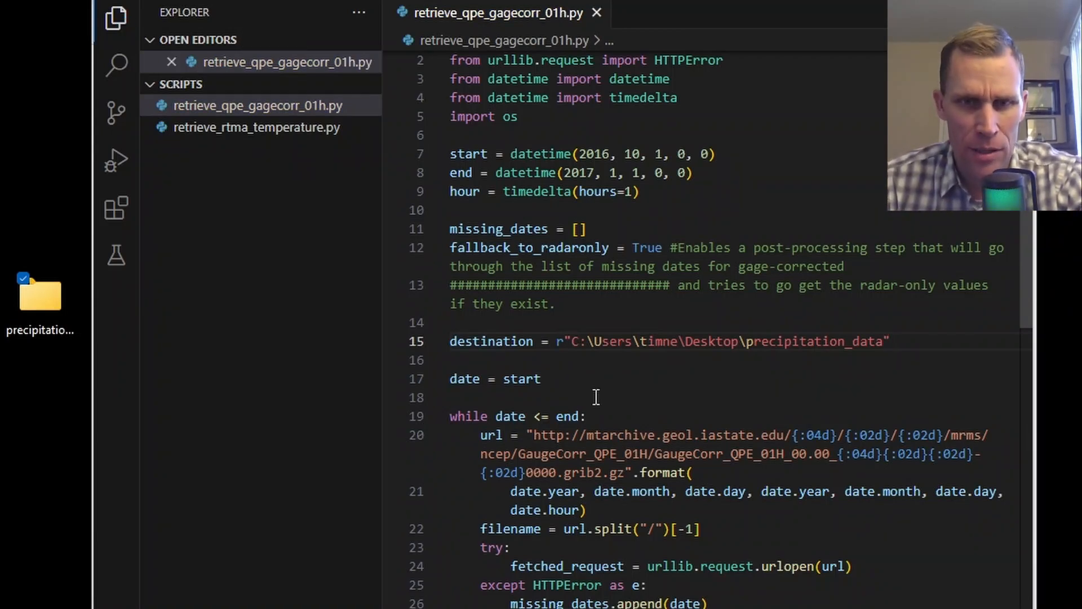
Step: Open the integrated terminal and run python .\retrieve_qpe_gagecorr_01h.py from the scripts folder
key(ctrl+grave)
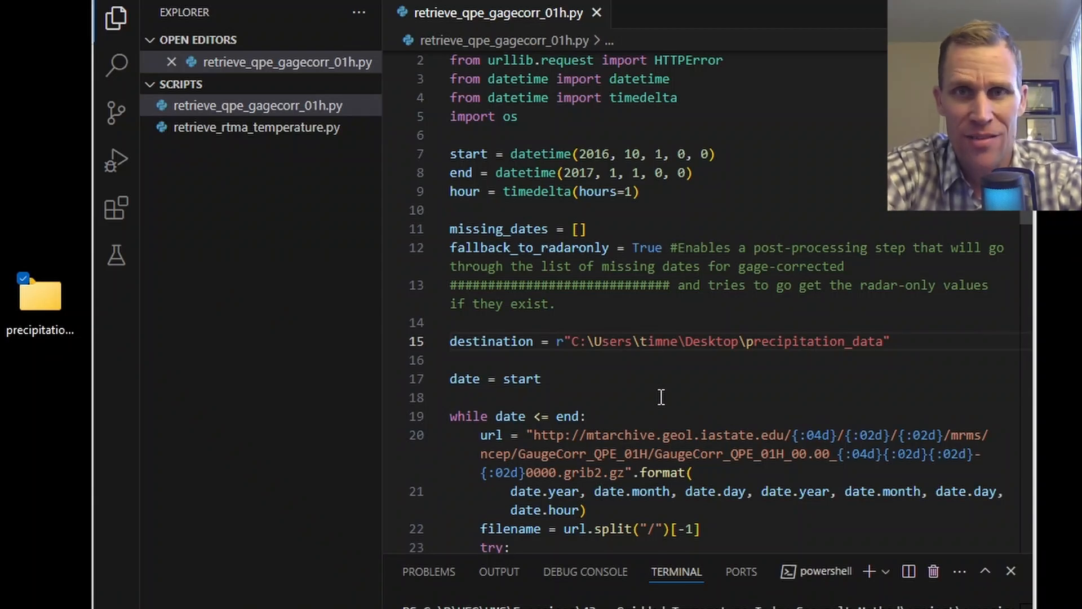
key(Up)
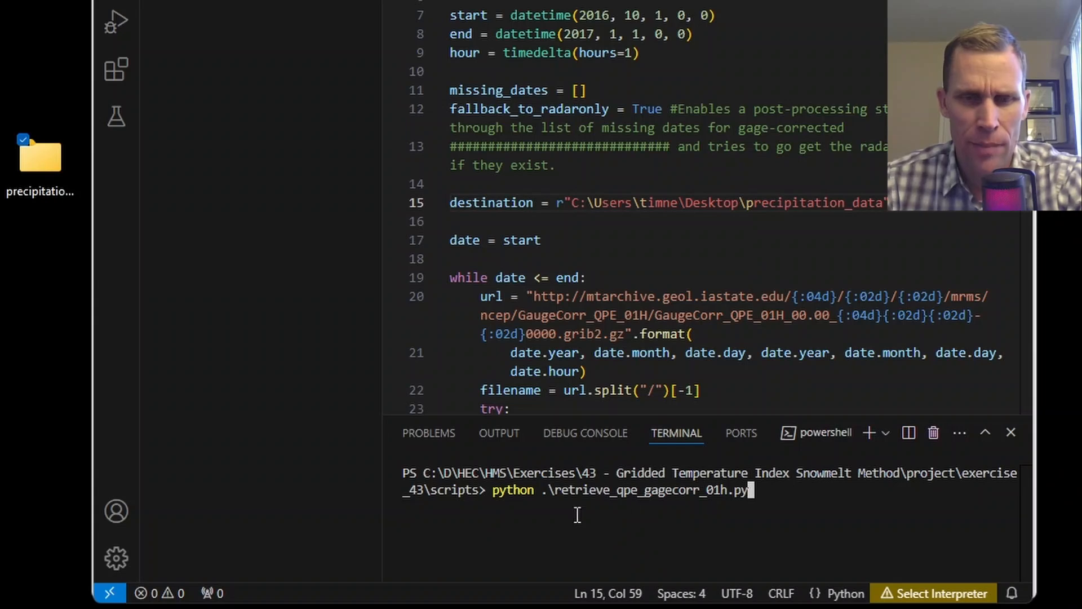
key(Return)
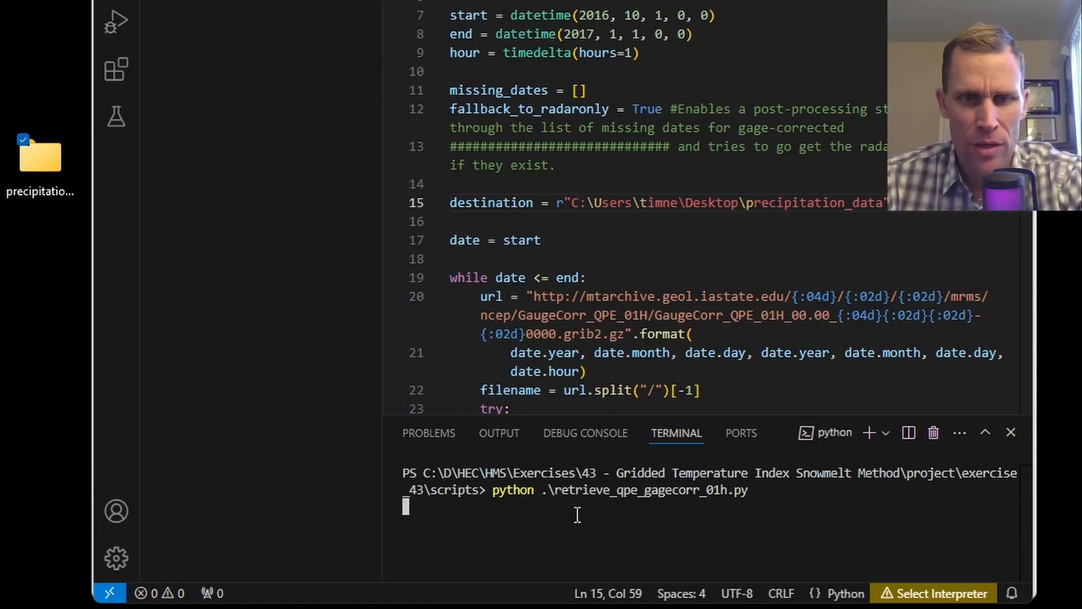
Step: Open the precipitation_data folder on the desktop and widen the Name column to check the full names of the downloaded files
double_click(40, 158)
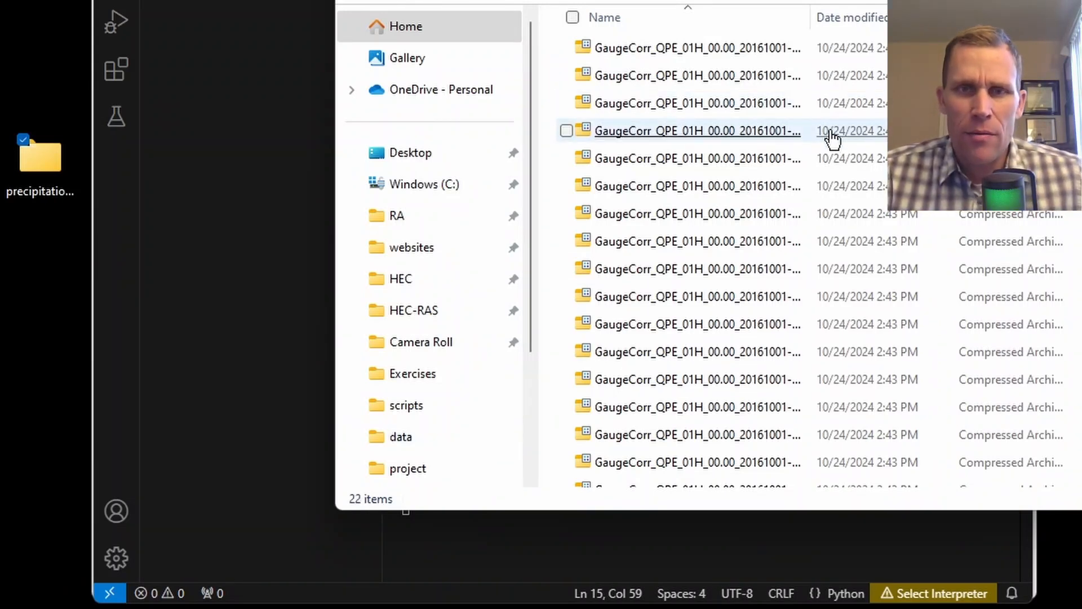
double_click(811, 17)
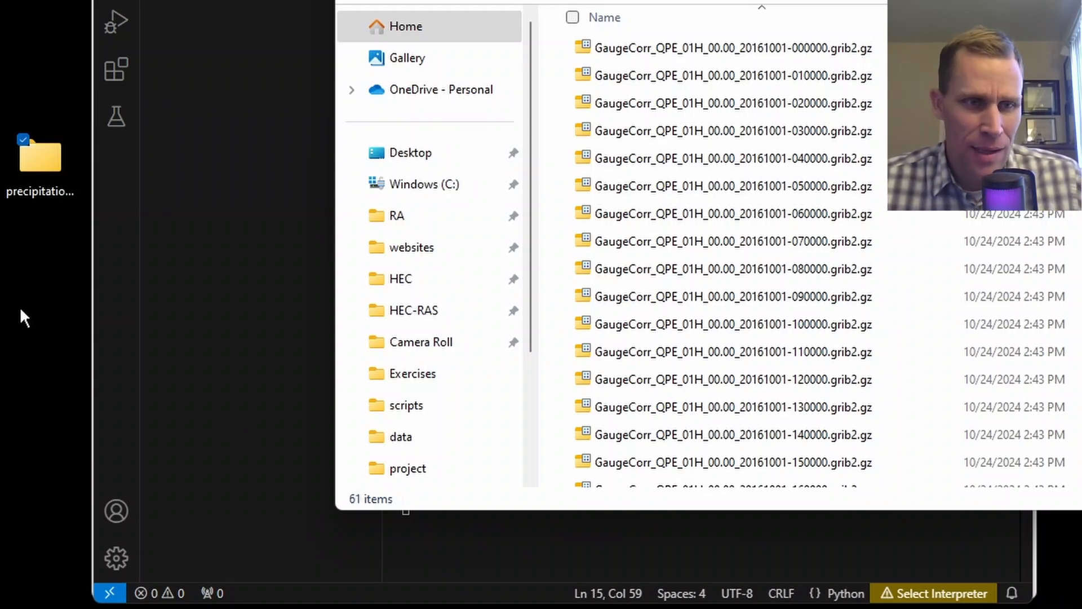
Step: Create a folder named temperature_data on the desktop
right_click(23, 282)
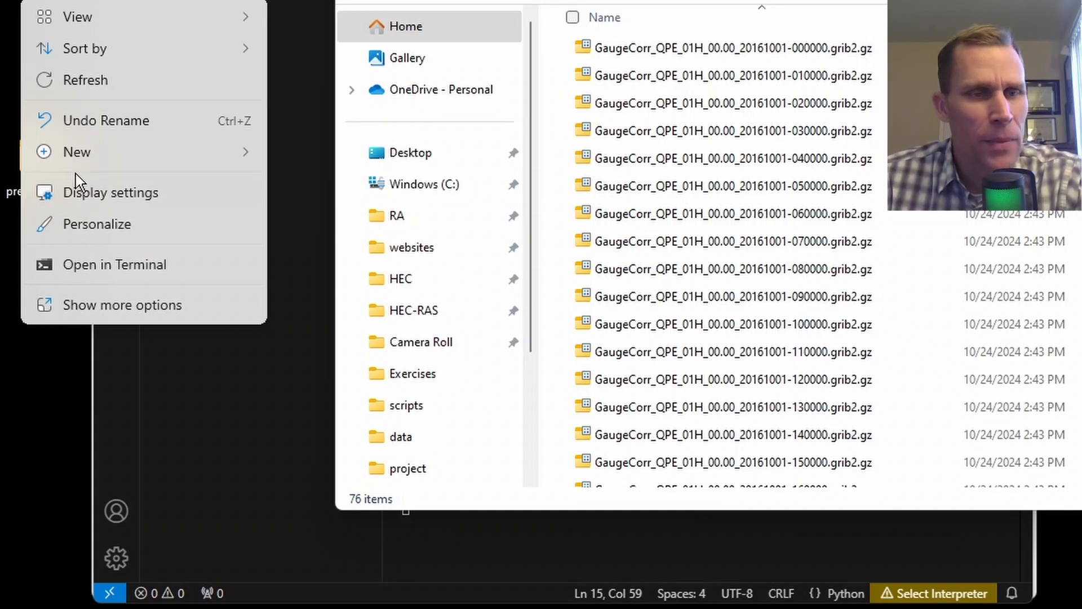
mouse_move(98, 160)
click(312, 160)
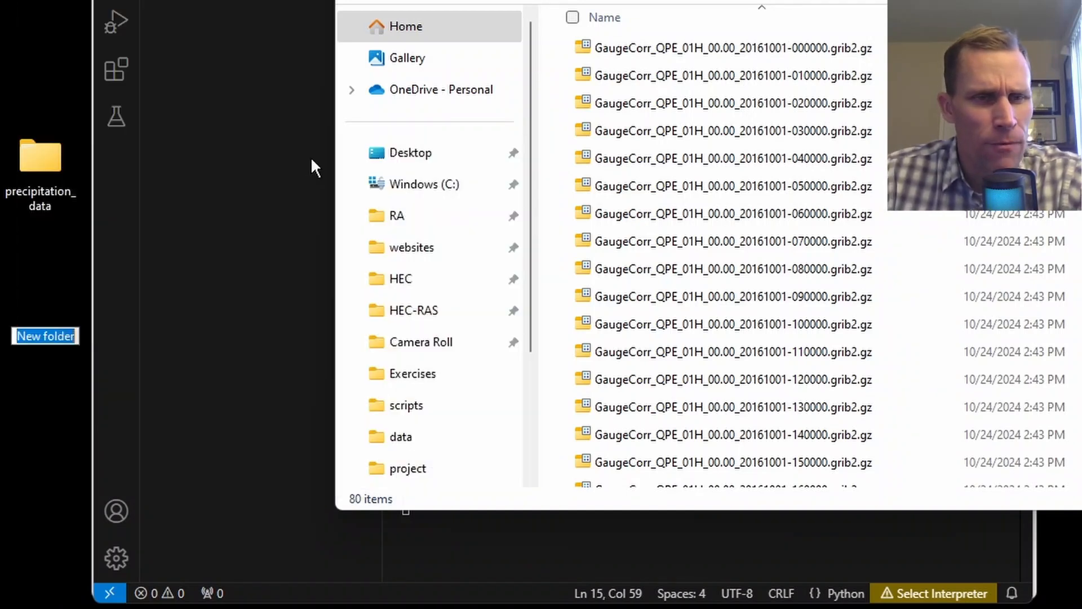
text(temperature_dtaa)
key(Return)
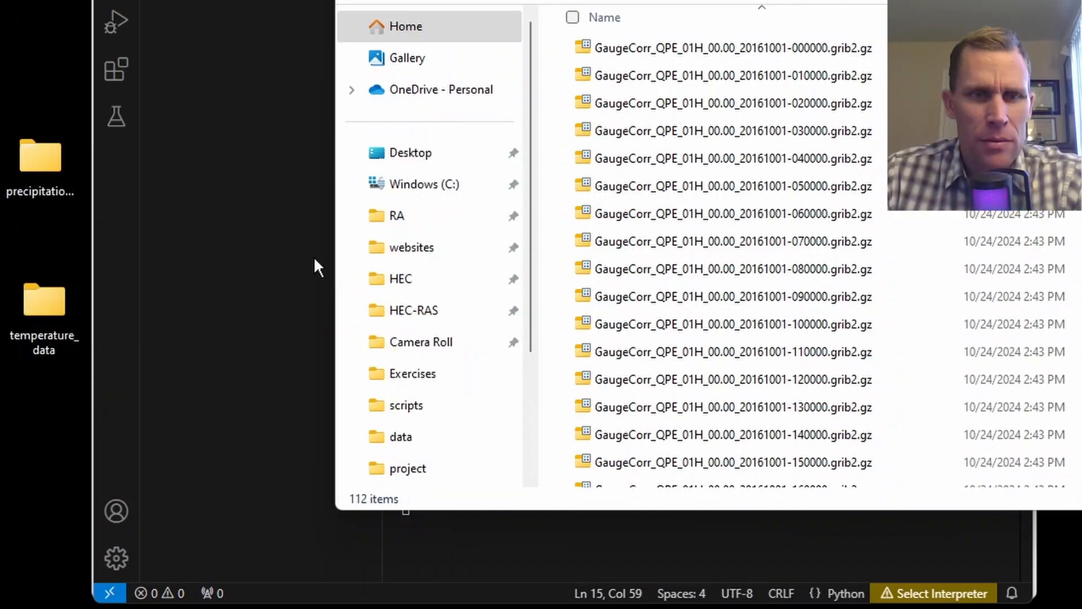
Step: In retrieve_rtma_temperature.py, replace the start and end lines with the precipitation script's datetime(2016, 10, 1, 0, 0) and datetime(2017, 1, 1, 0, 0)
click(313, 256)
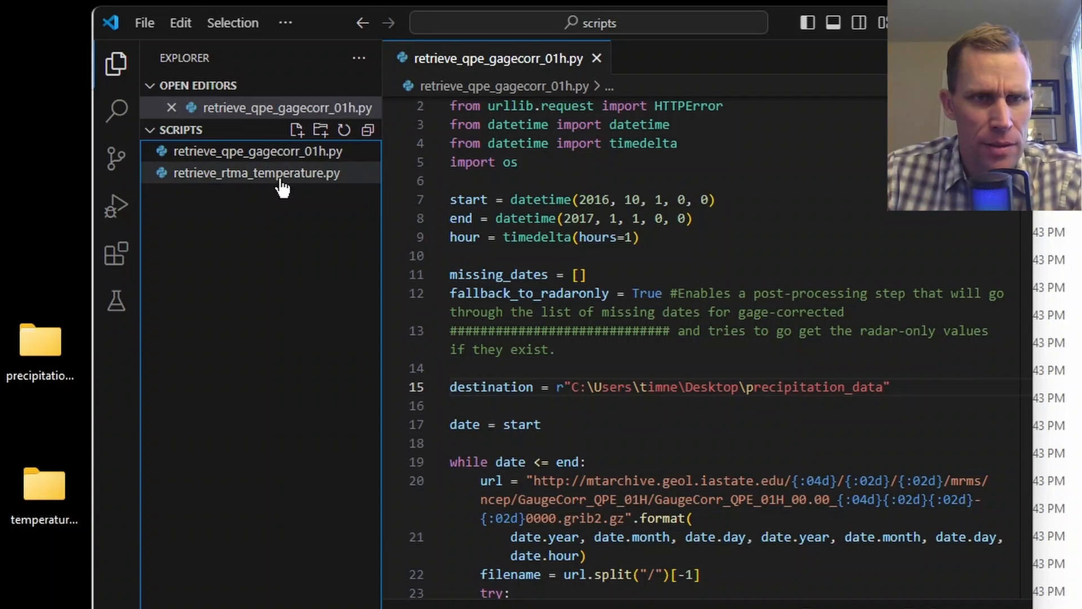
click(276, 179)
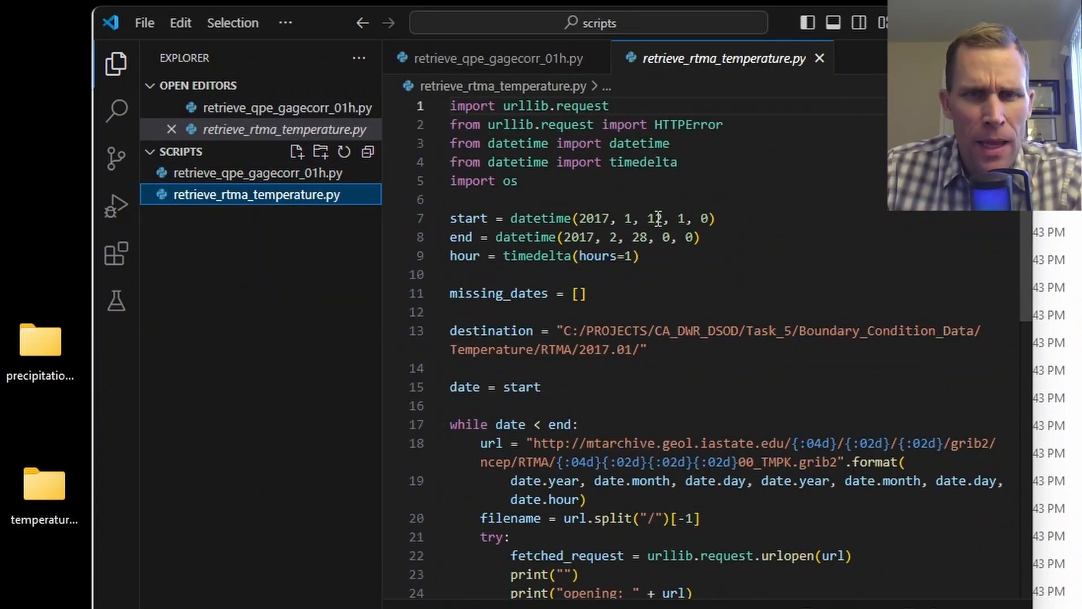
drag(715, 237, 408, 225)
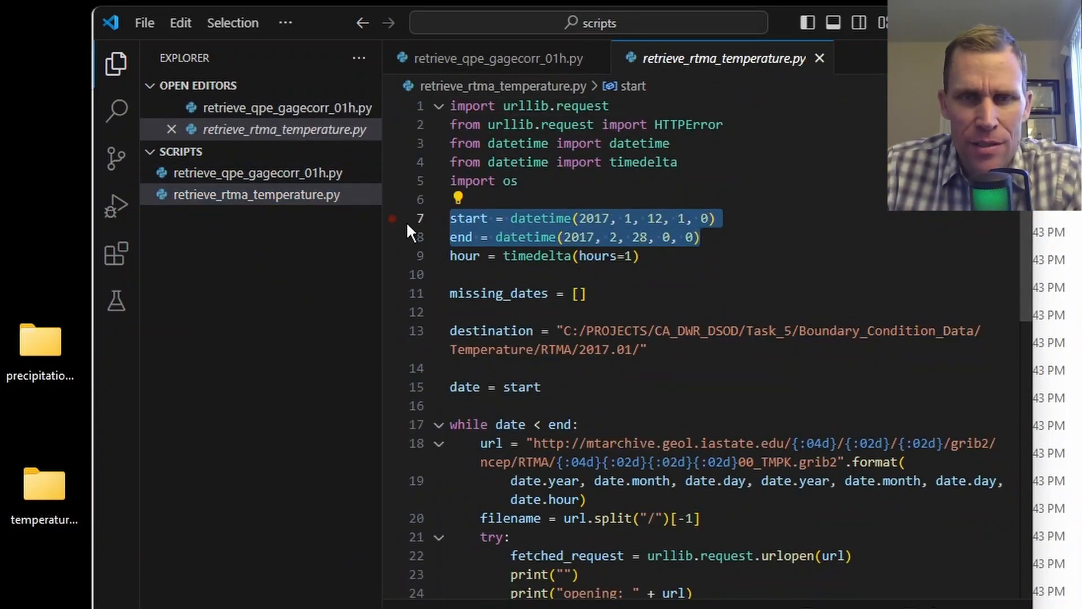
click(444, 57)
drag(721, 222, 443, 201)
key(ctrl+c)
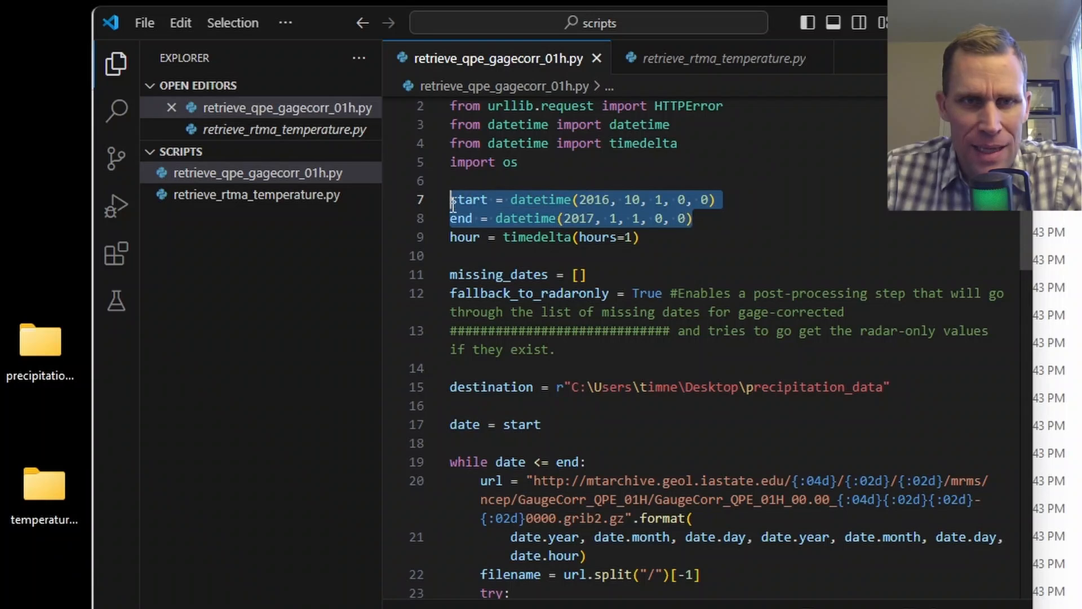
click(724, 58)
drag(701, 237, 427, 223)
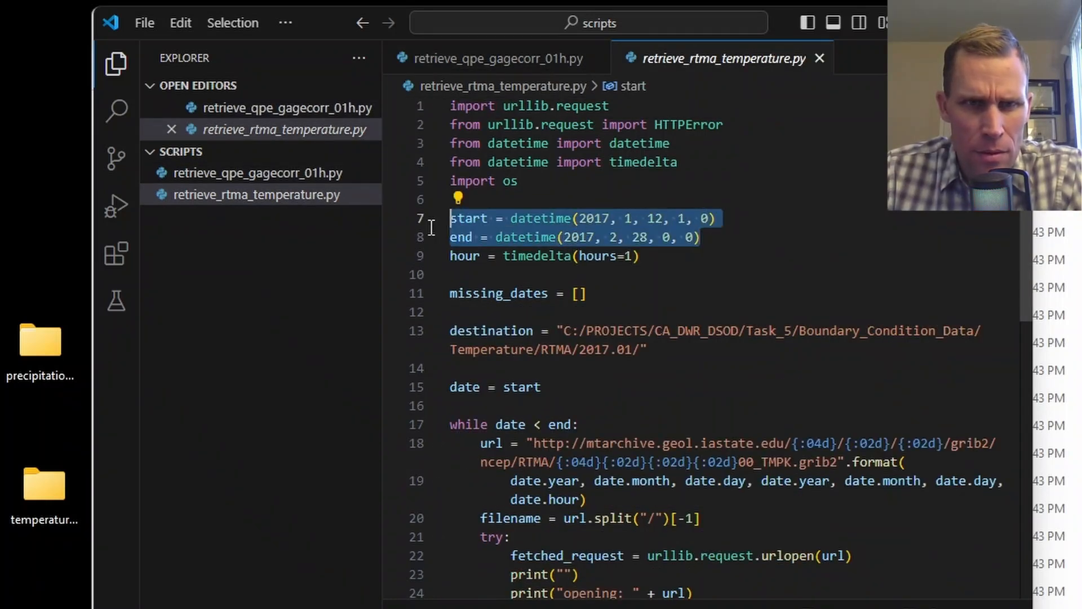
key(ctrl+v)
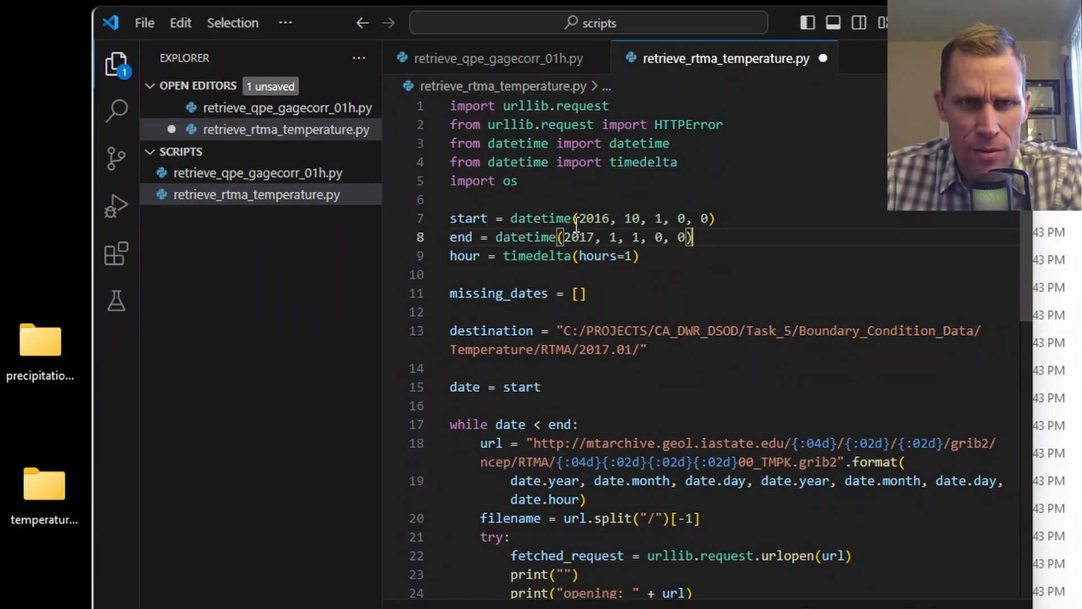
drag(572, 219, 701, 237)
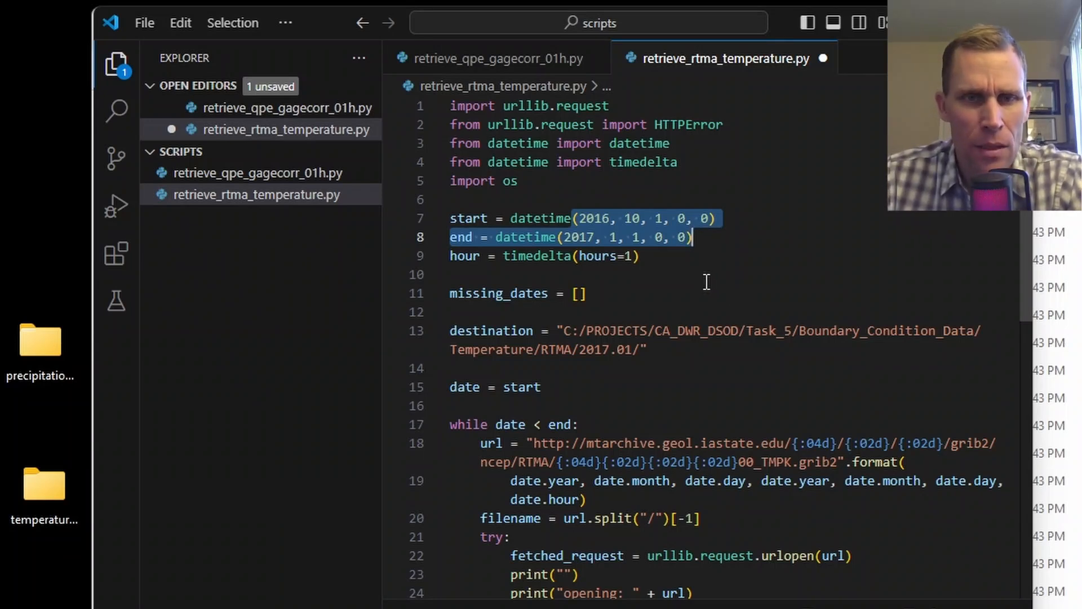
Step: Replace the temperature script's destination value with the temperature_data folder's copied path as a raw string, and save the script
drag(557, 330, 647, 350)
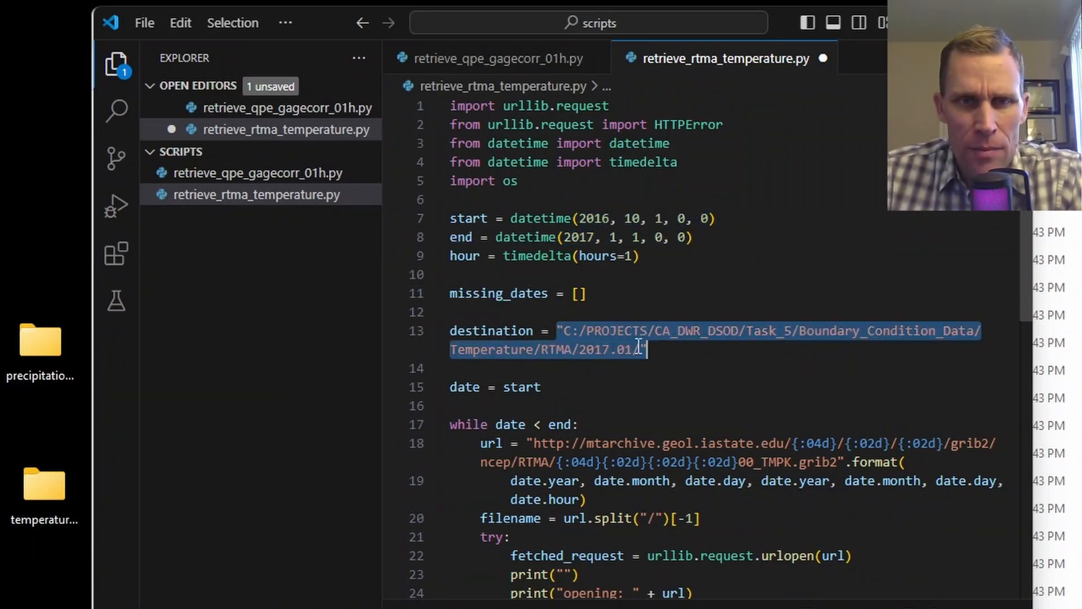
right_click(41, 484)
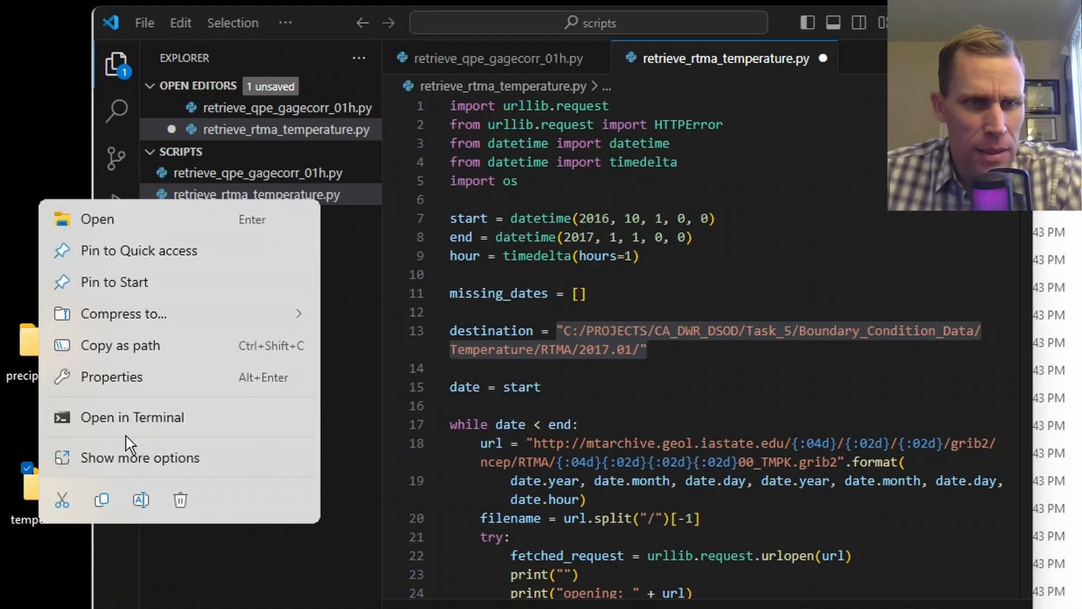
click(140, 345)
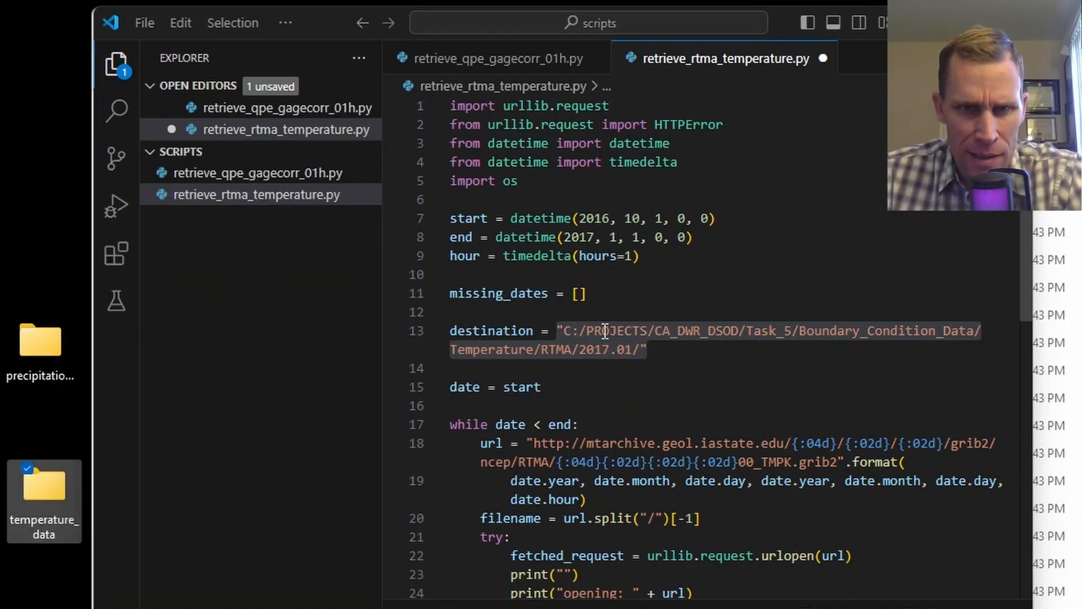
drag(558, 331, 679, 344)
text("C:\Users\timne\Desktop\temperature_data")
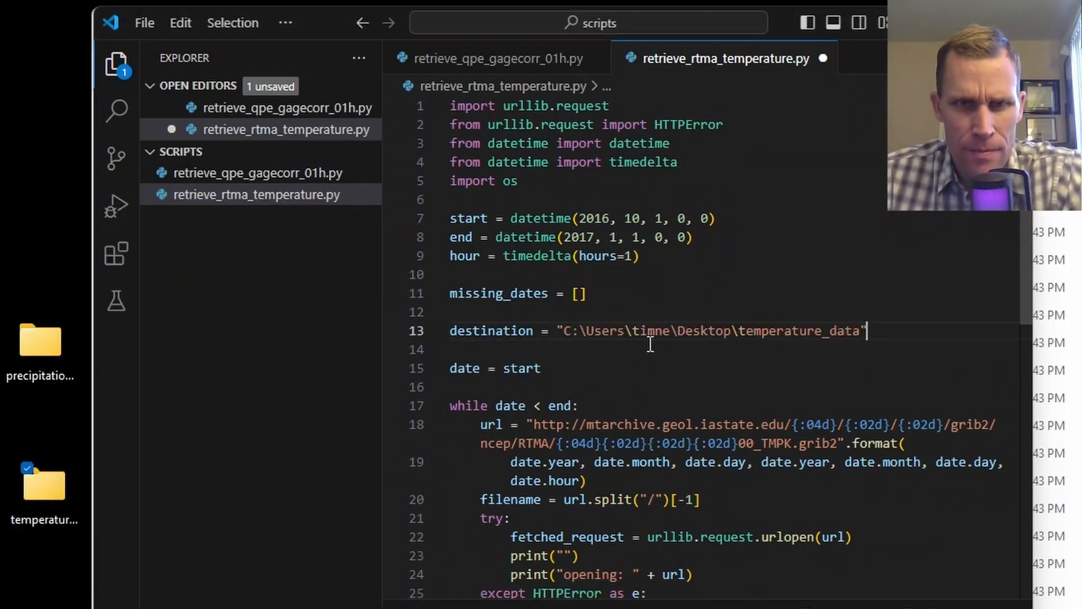
click(558, 331)
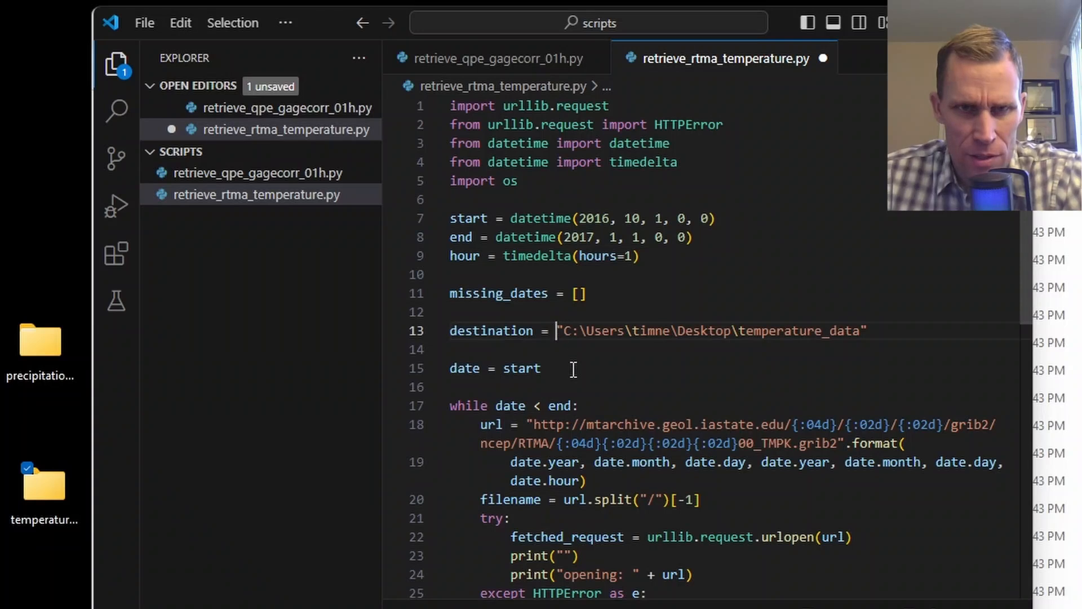
text(r)
key(ctrl+s)
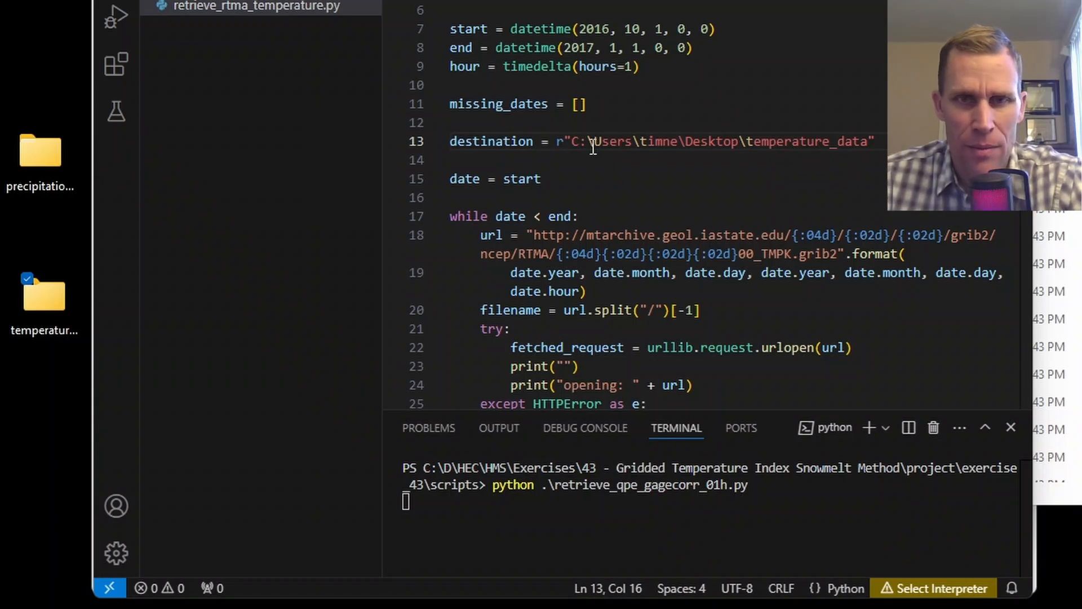
Step: Switch to the blank new 1 document in Notepad++ and add four blank lines
key(alt+Tab)
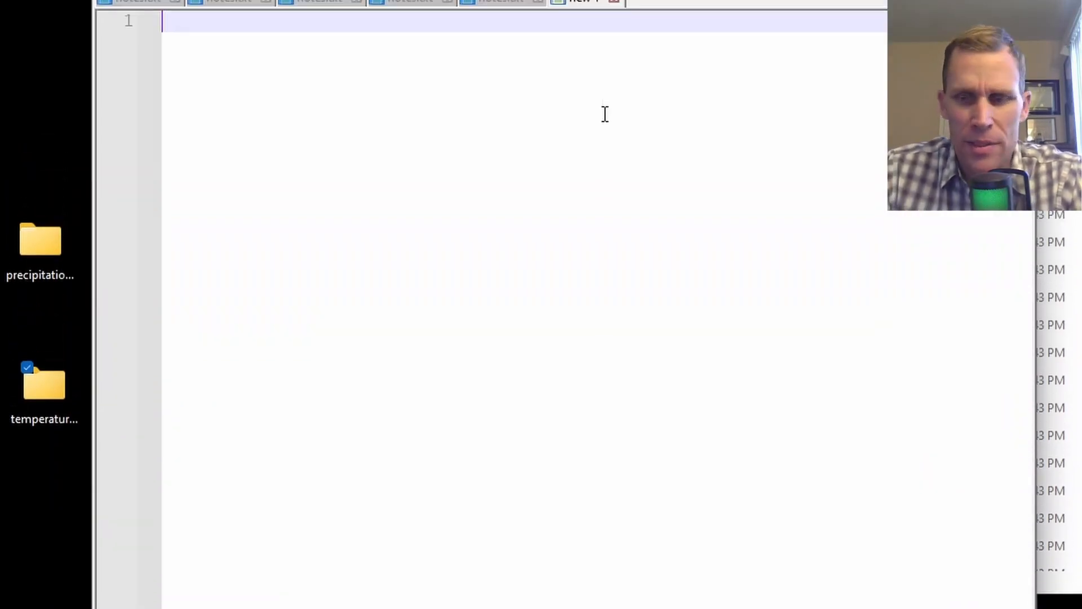
key(Return)
key(Return)
key(Return)
key(Return)
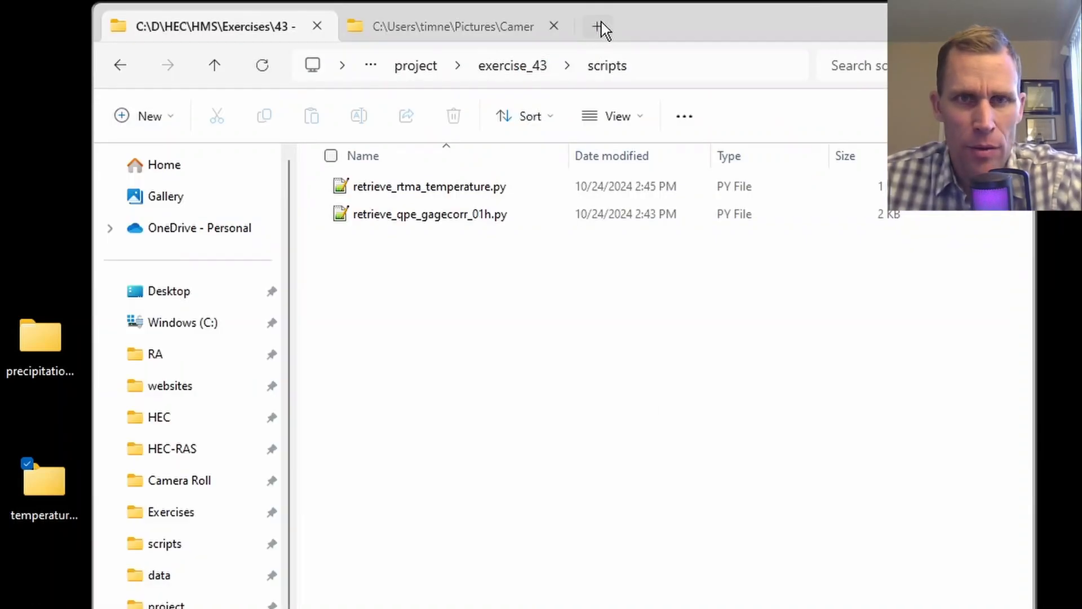
Step: In a new File Explorer tab, browse from the C: drive to the user's AppData\Local\Programs\Python\Python313 folder
click(600, 23)
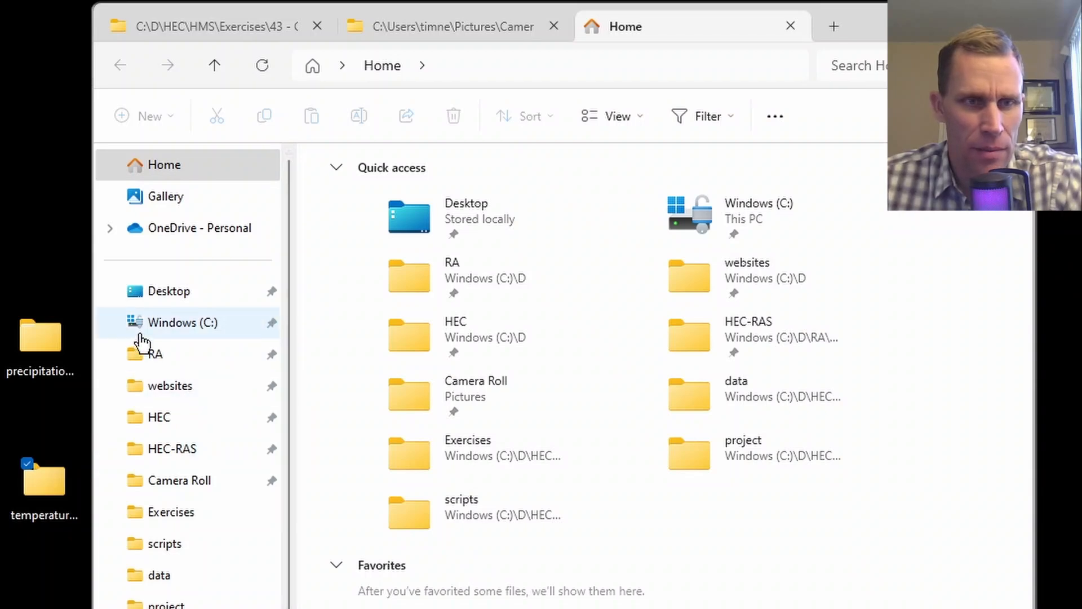
click(173, 326)
double_click(366, 489)
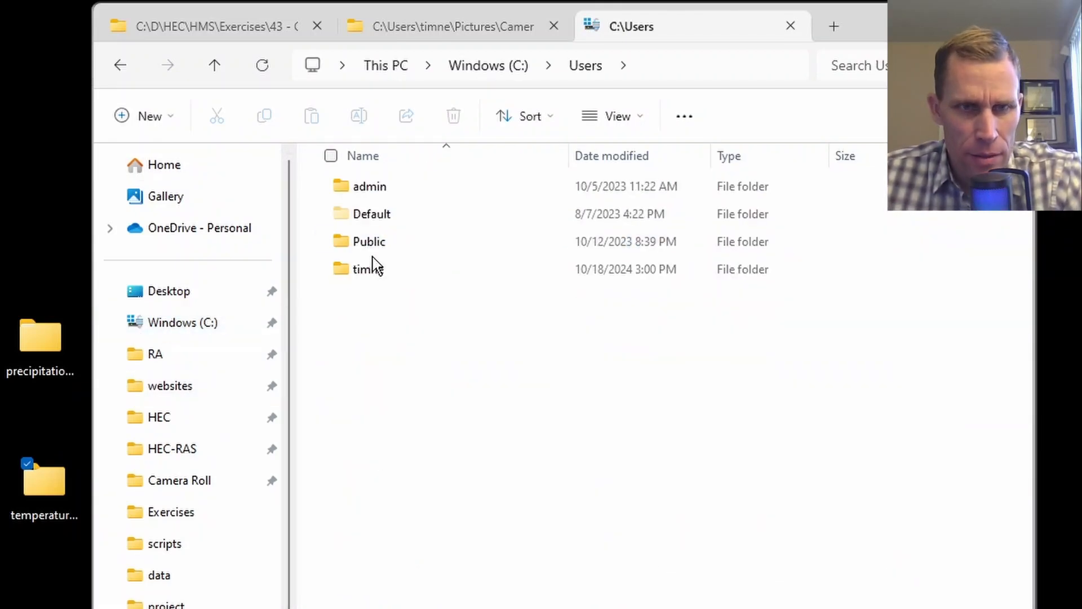
double_click(367, 268)
scroll(382, 444, down, 1)
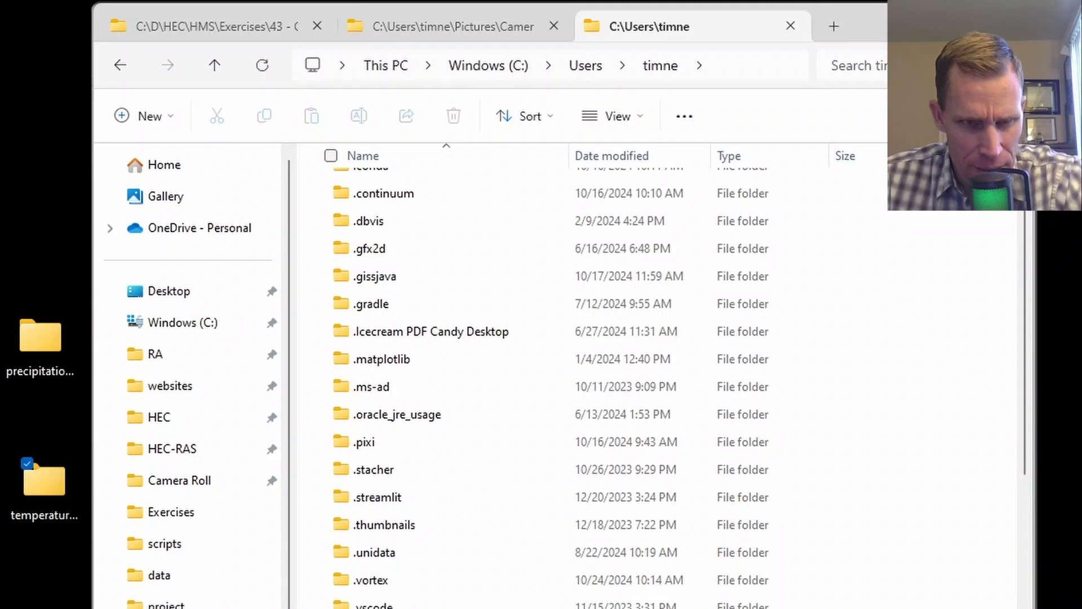
click(383, 607)
click(366, 196)
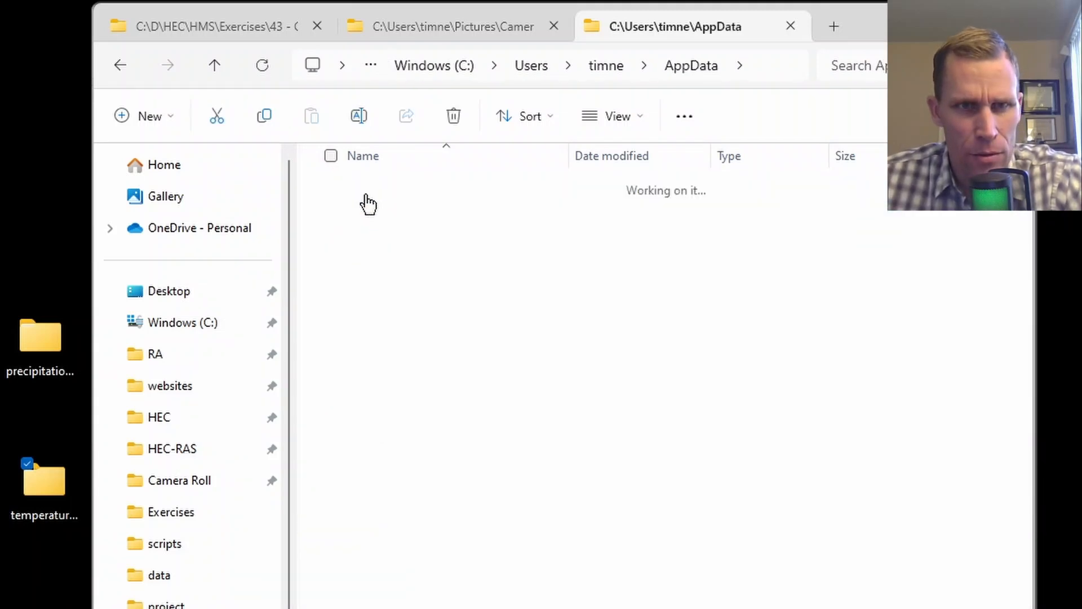
scroll(400, 416, down, 8)
click(393, 605)
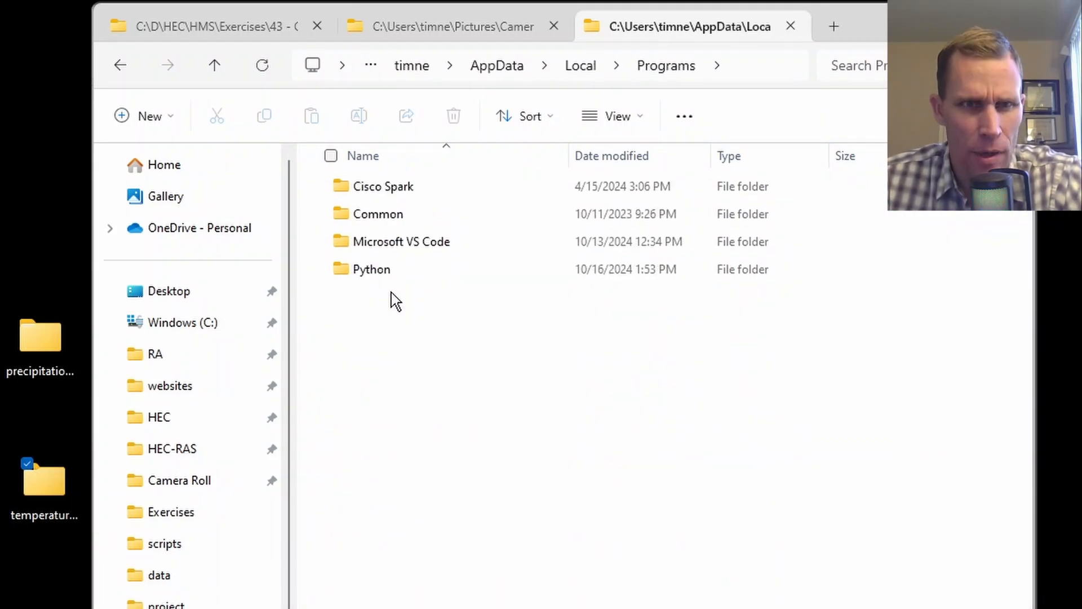
double_click(378, 271)
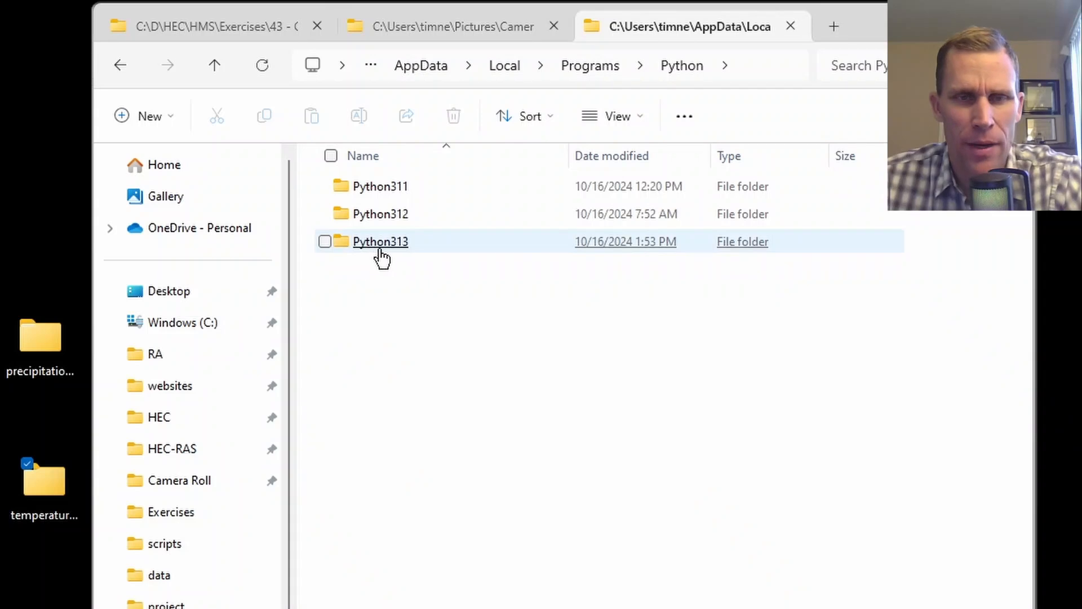
double_click(379, 257)
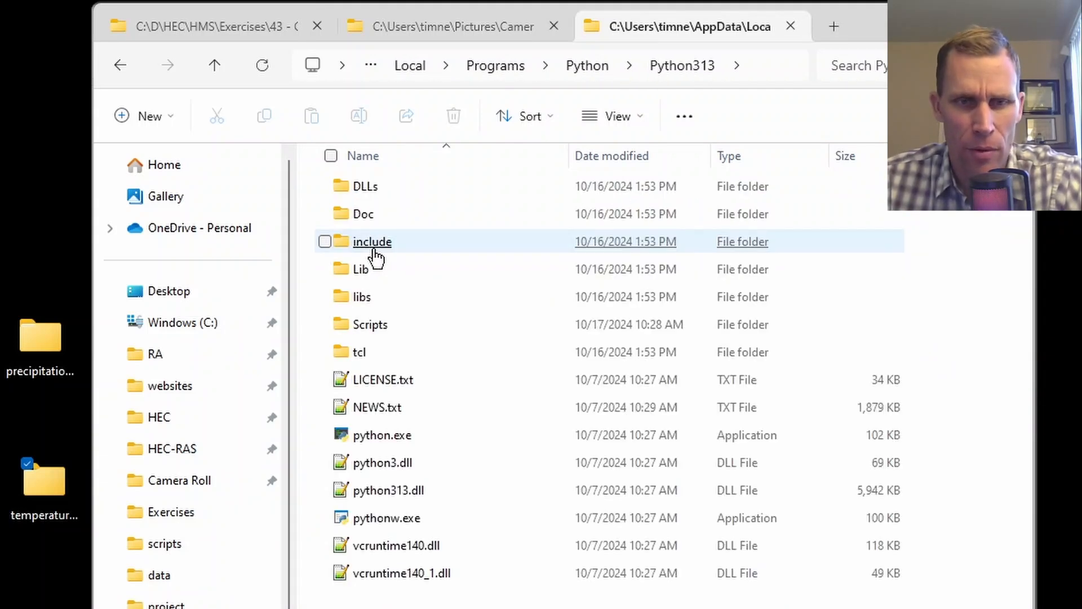
Step: Copy the path of python.exe and paste it on line 5 of the Notepad++ document, followed by a space
click(383, 439)
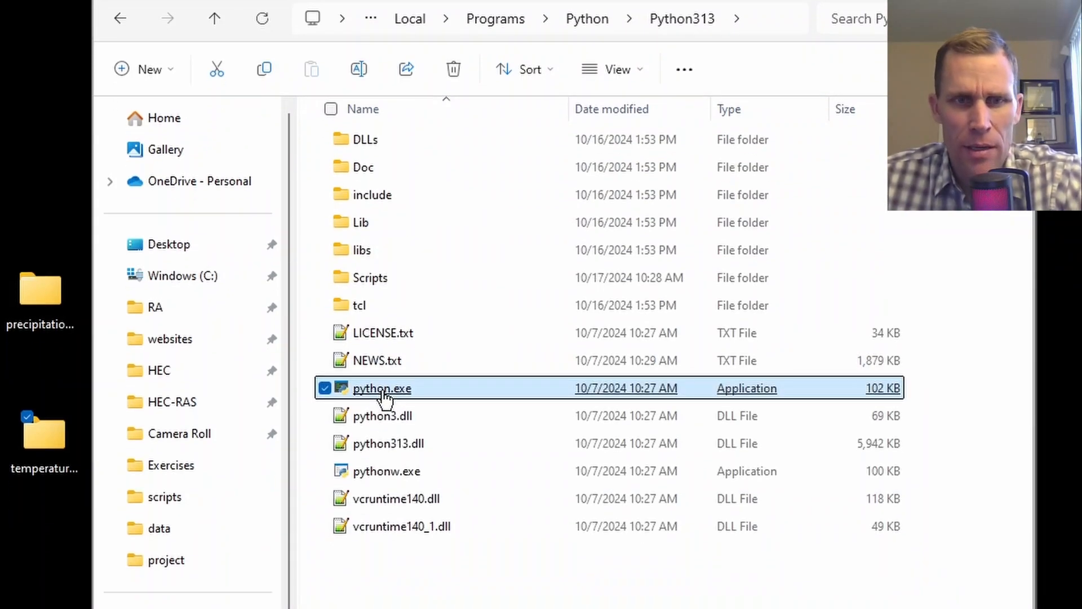
right_click(384, 393)
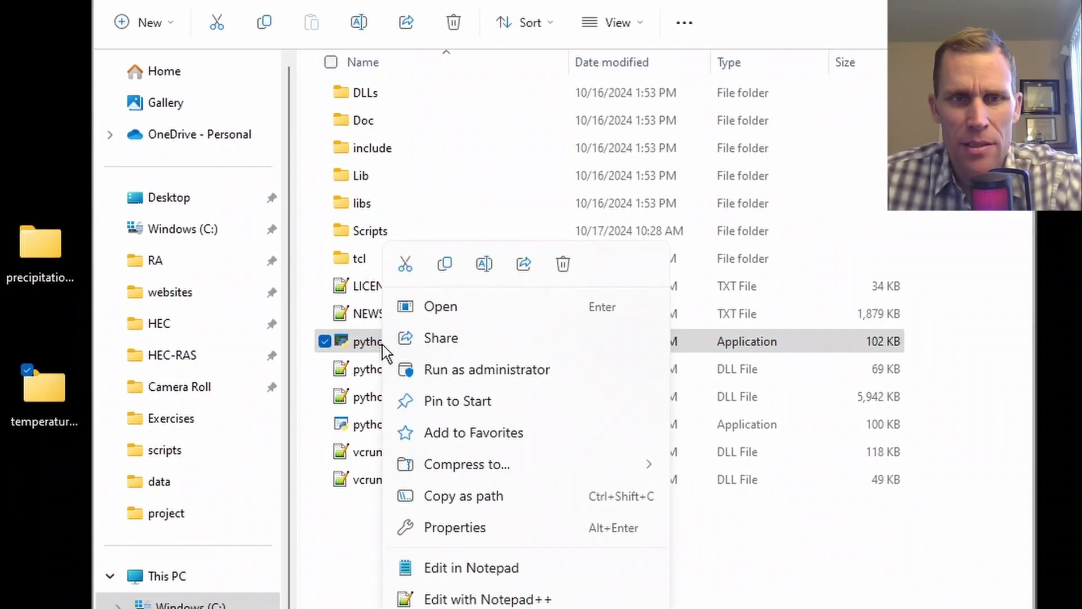
click(451, 497)
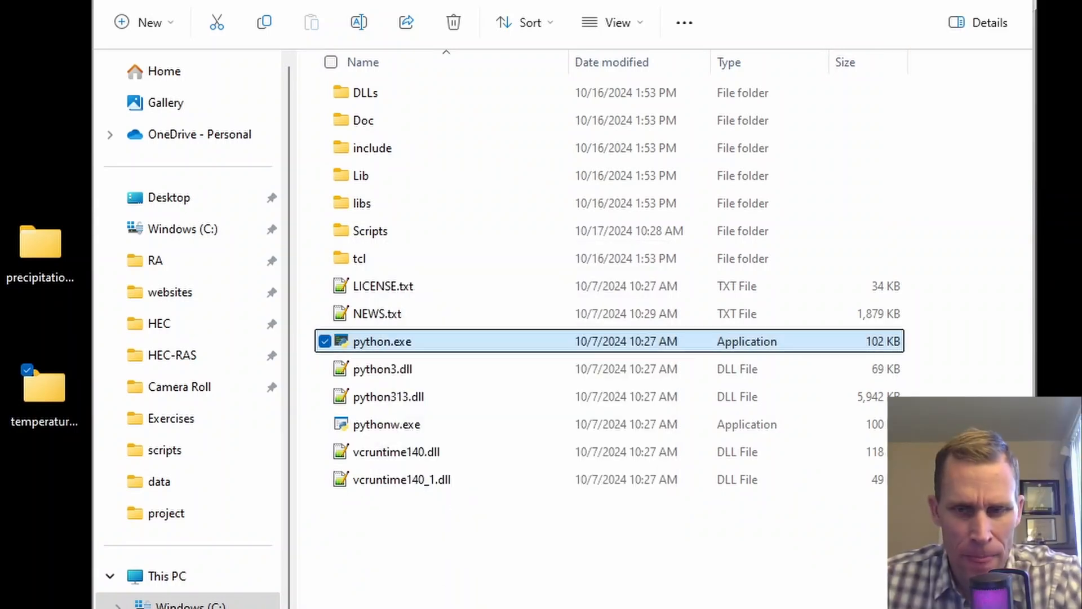
key(alt+Tab)
key(ctrl+v)
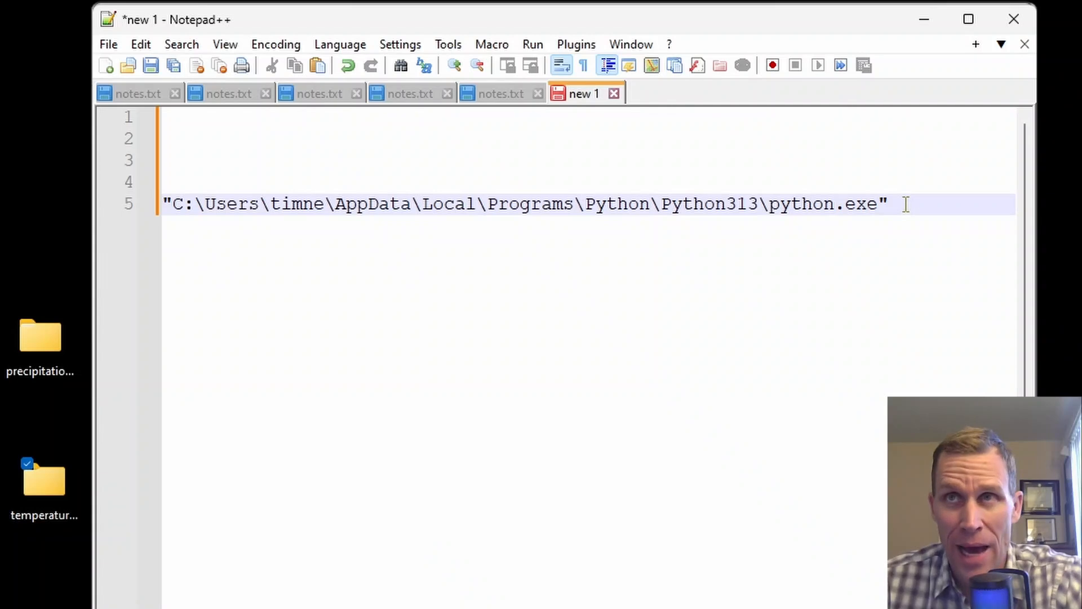
Step: Copy the path of retrieve_rtma_temperature.py from the scripts folder and paste it after the python.exe path in the Notepad++ document
click(524, 575)
click(251, 32)
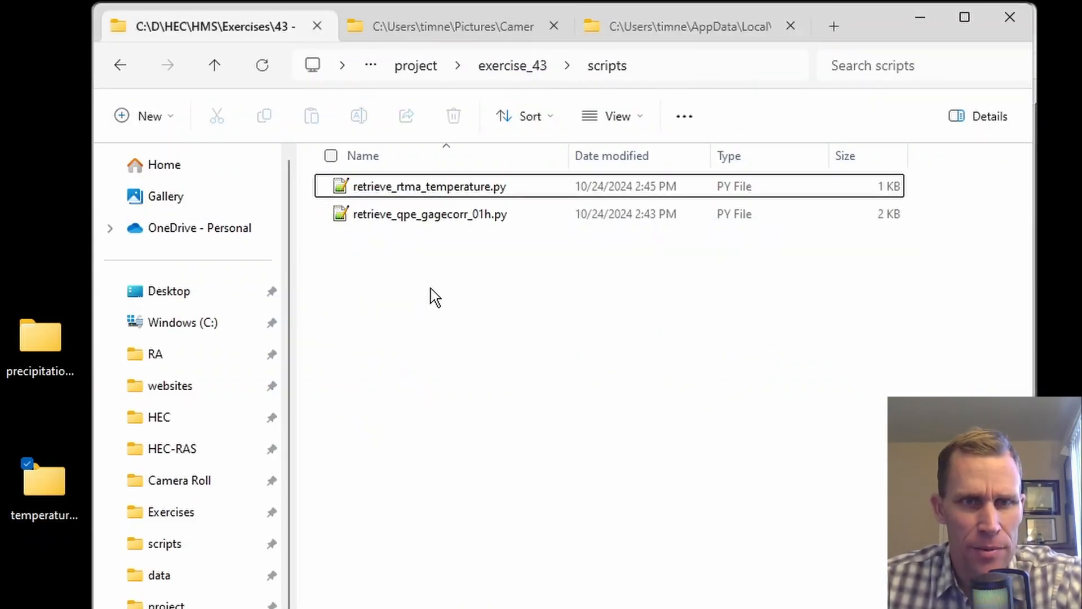
right_click(443, 191)
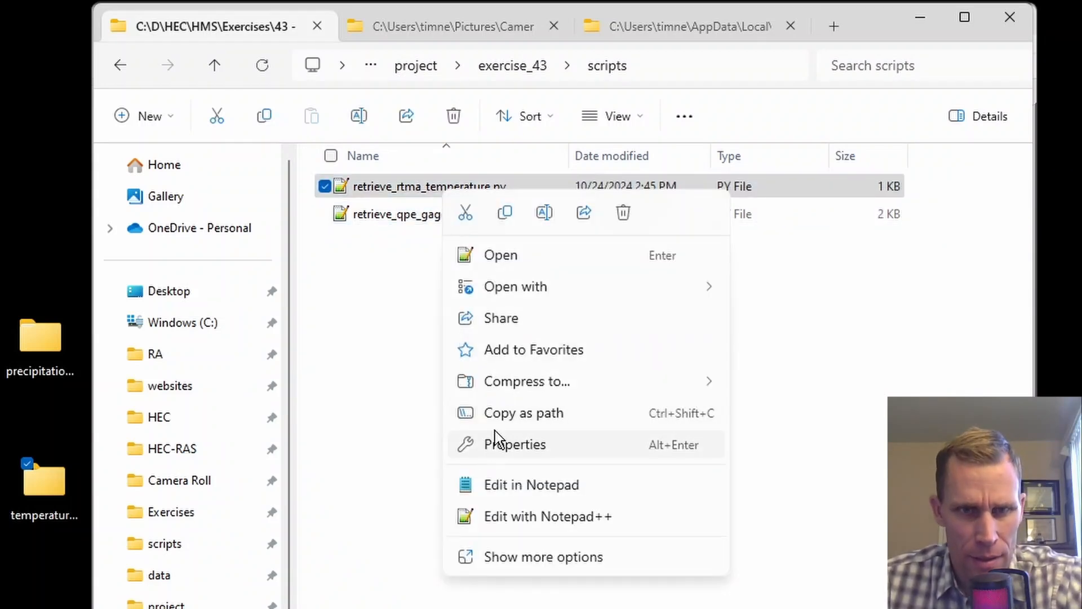
click(502, 413)
key(alt+Tab)
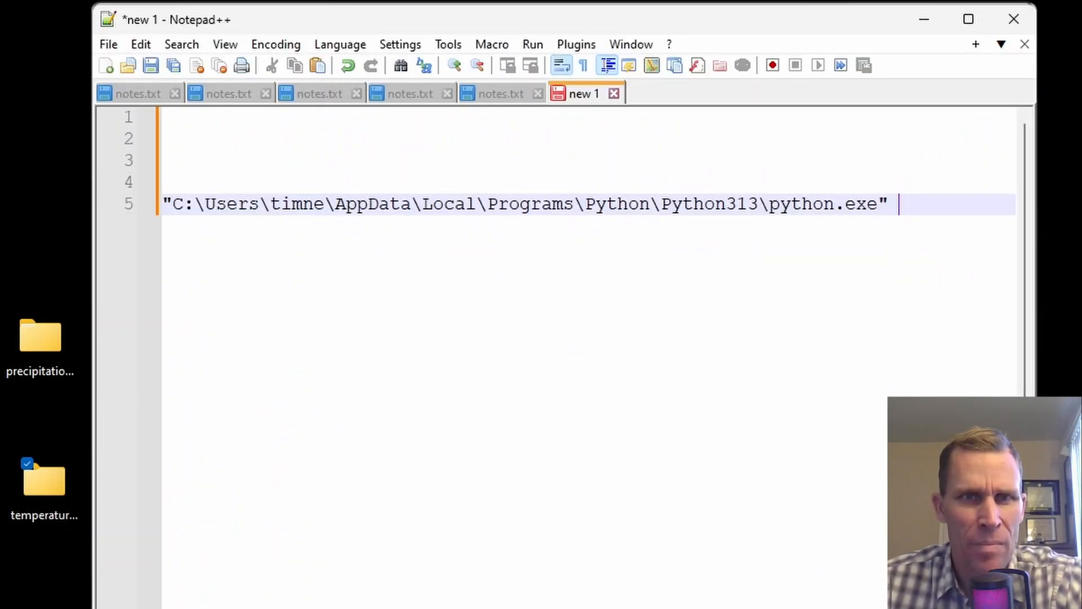
right_click(908, 209)
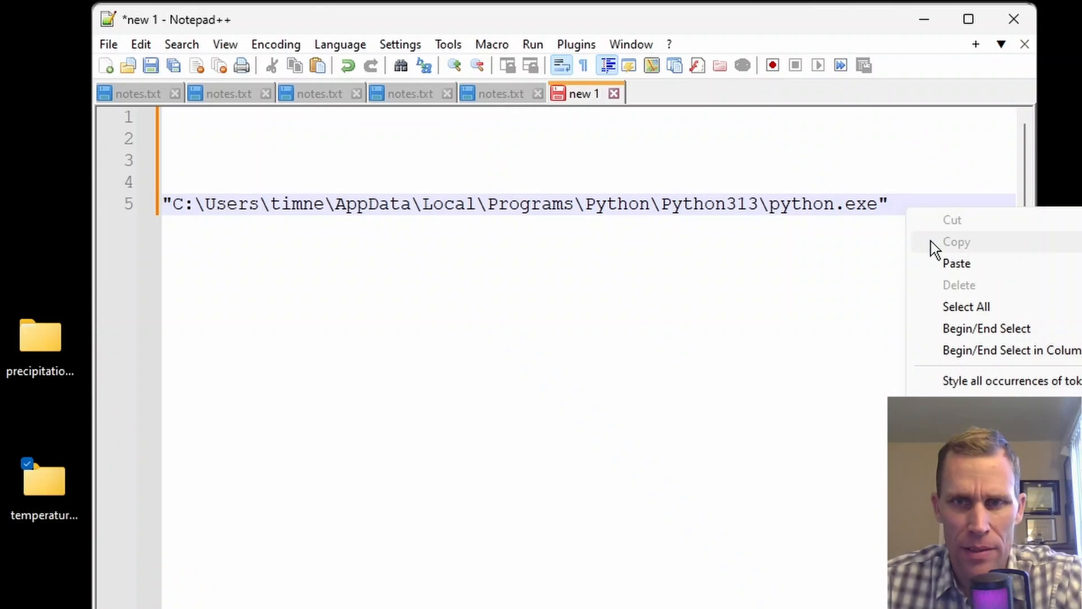
click(956, 263)
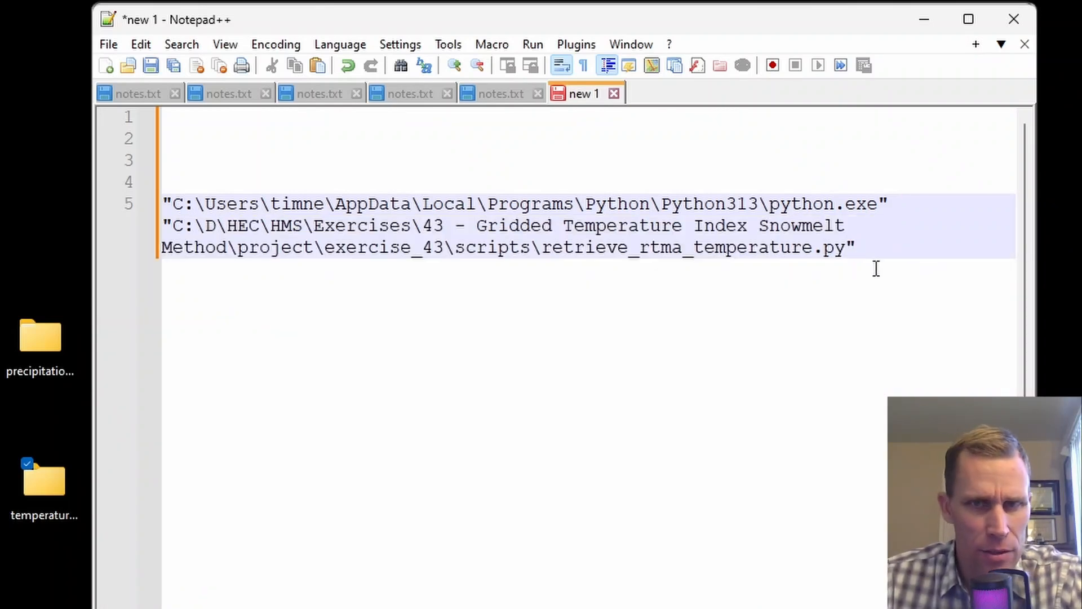
Step: Search Windows for cmd and open the Command Prompt
key(super)
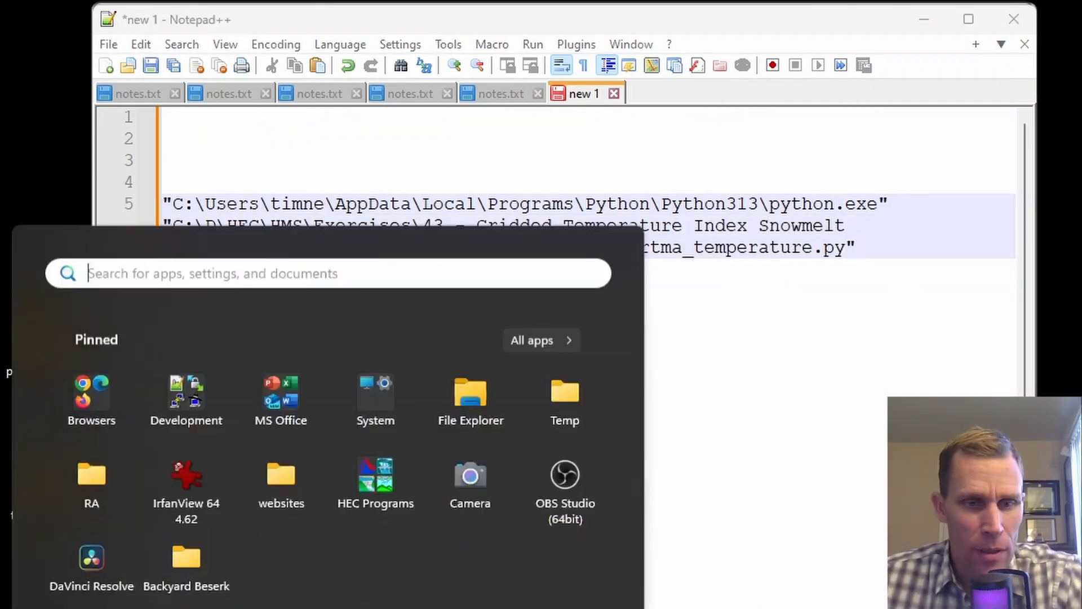
text(cmad)
key(BackSpace)
key(BackSpace)
key(BackSpace)
key(BackSpace)
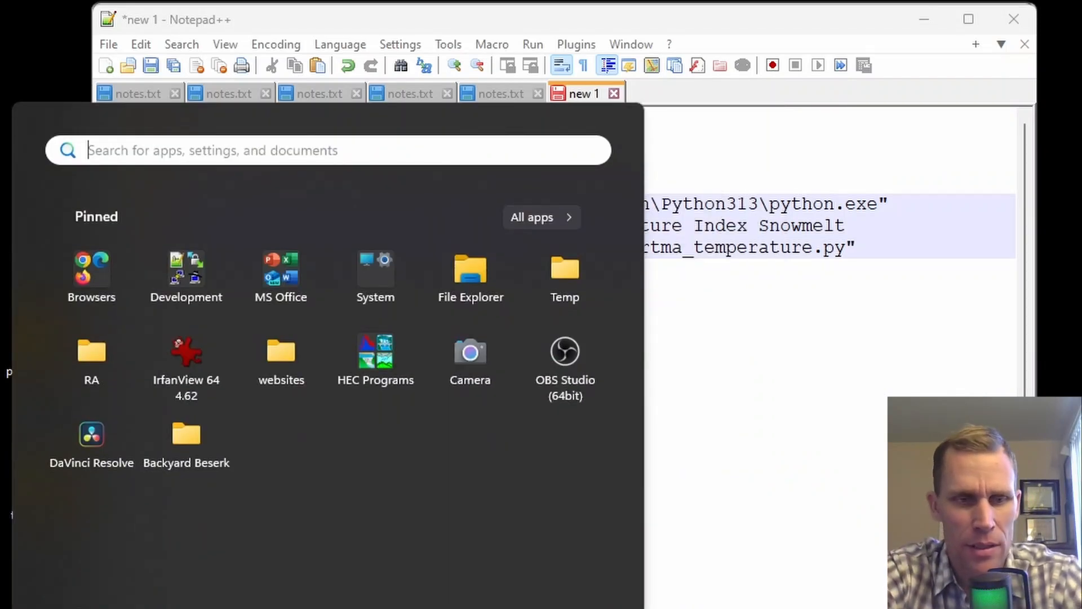
text(cmd)
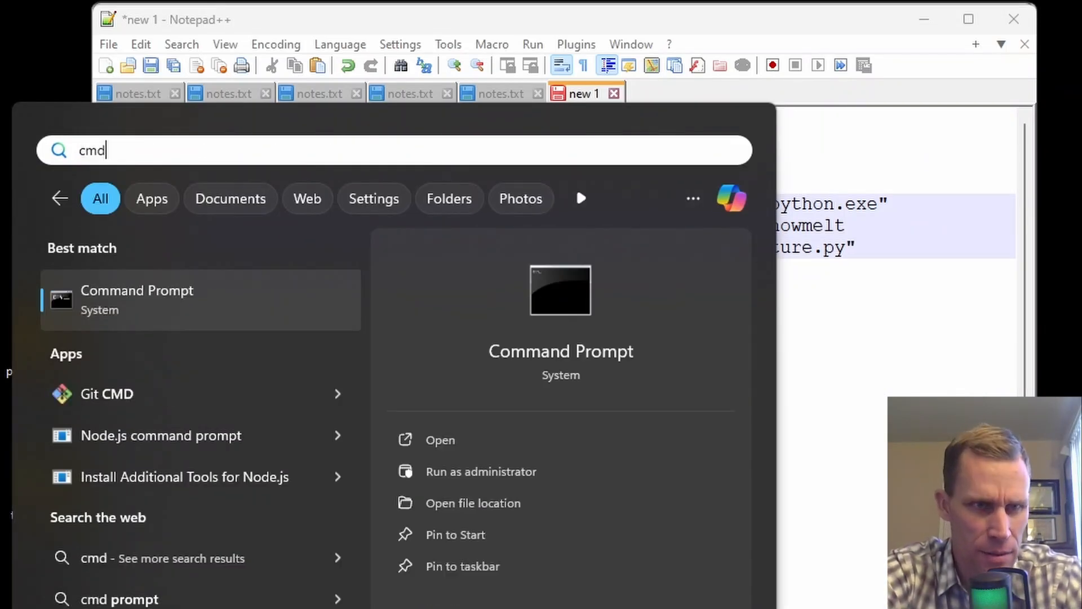
key(Return)
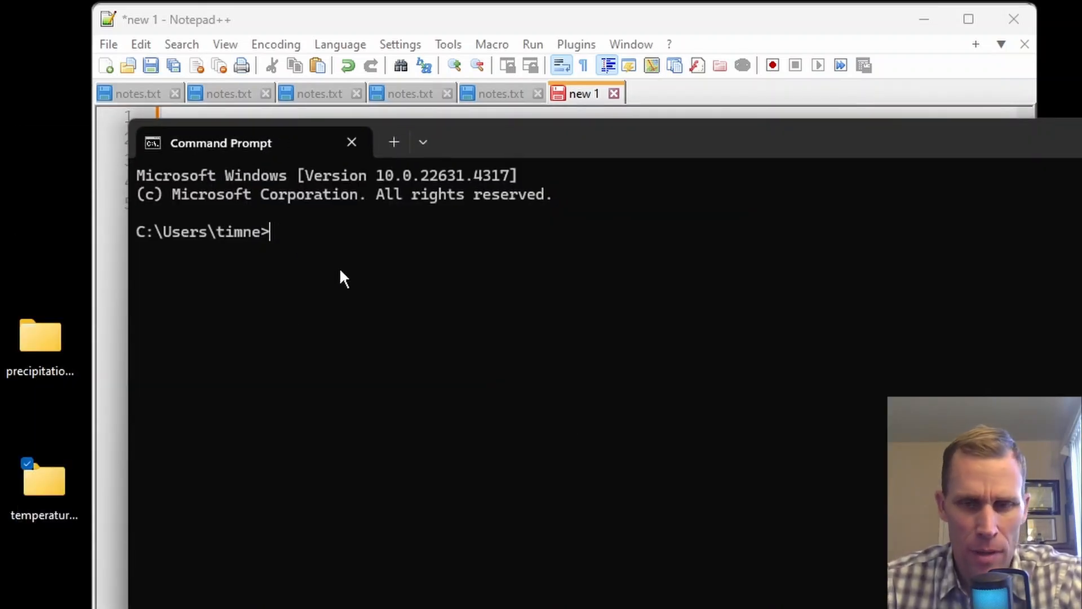
Step: Copy the full python.exe and retrieve_rtma_temperature.py command from Notepad++, run it in the Command Prompt, and open the desktop's temperature_data folder
key(alt+Tab)
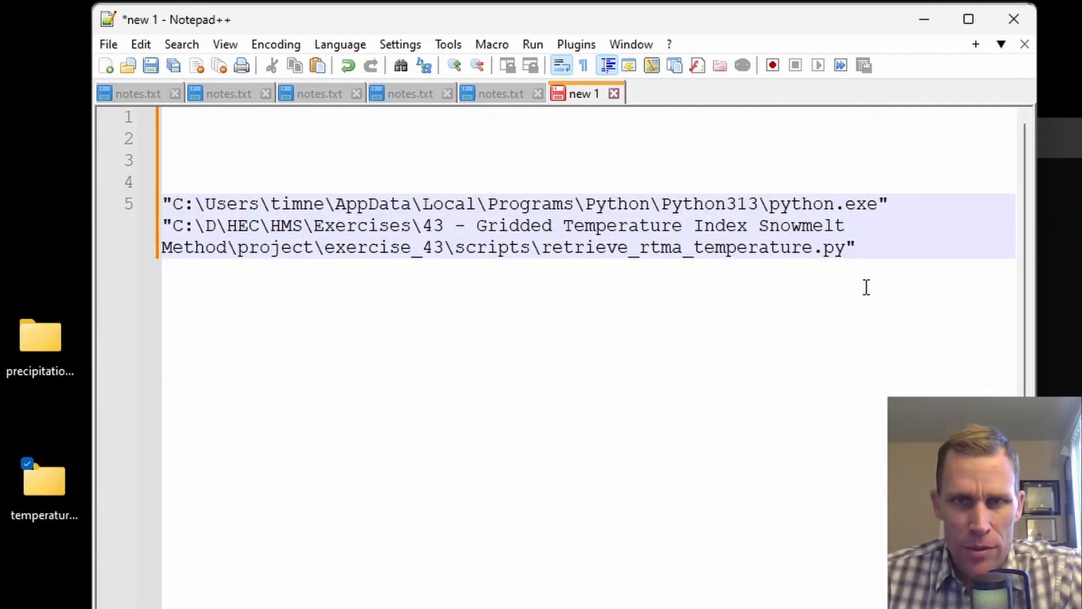
drag(861, 248, 3, 205)
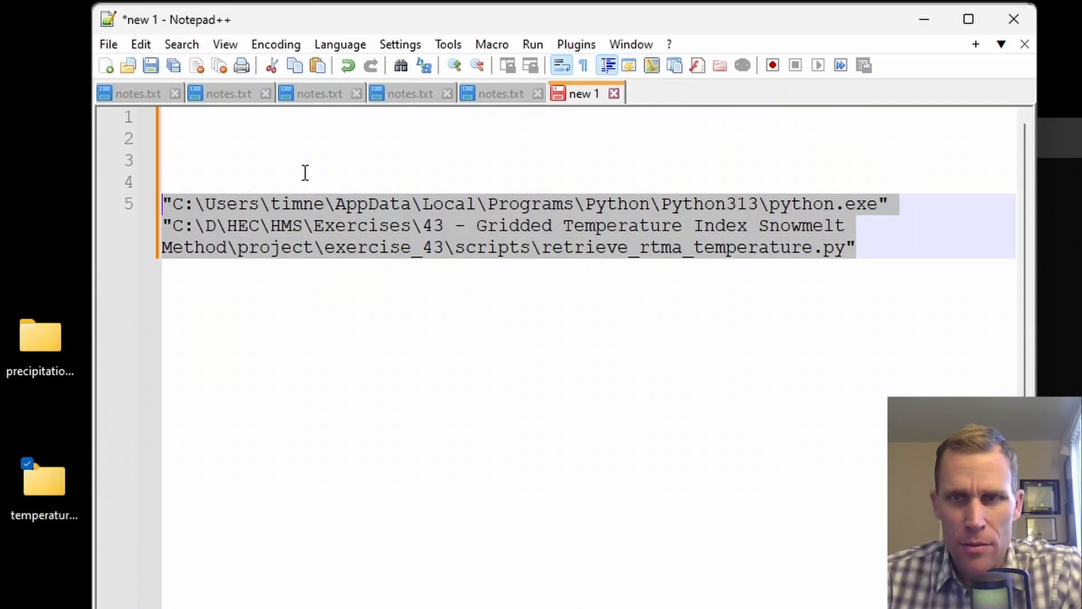
click(1069, 149)
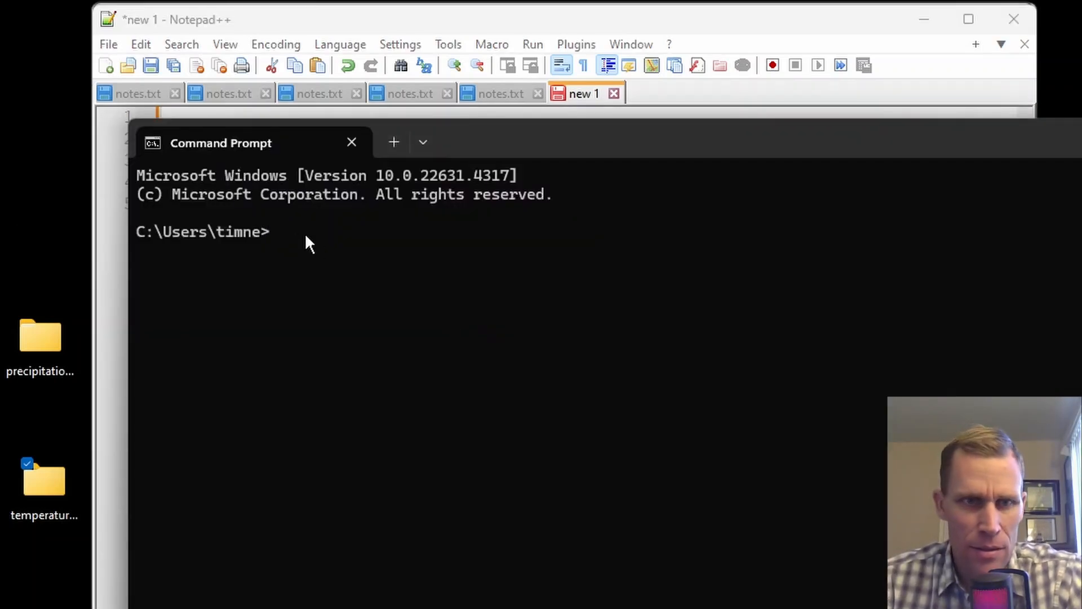
key(ctrl+v)
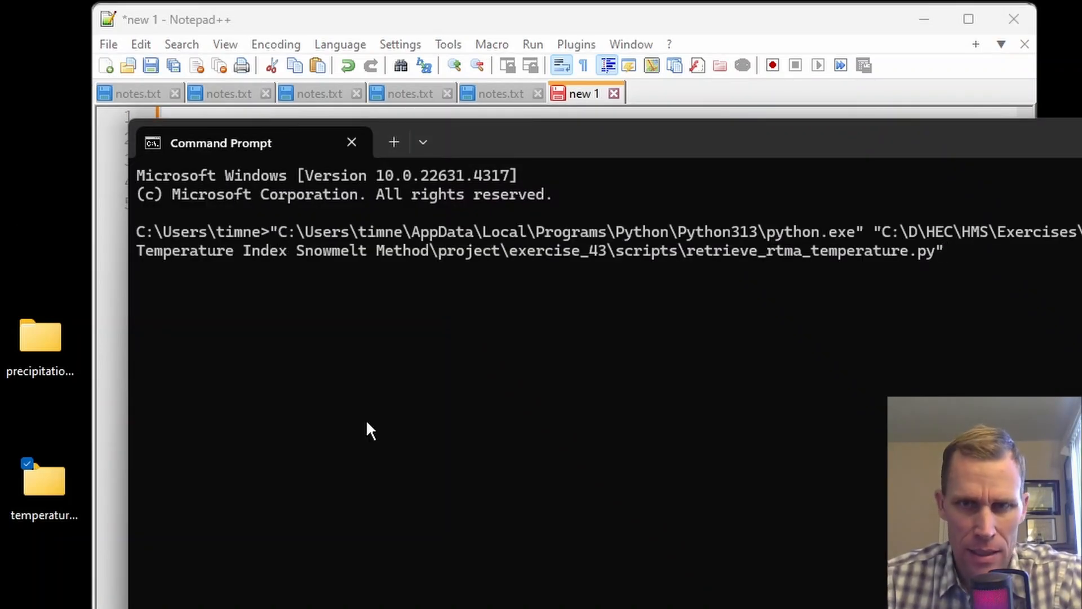
key(Return)
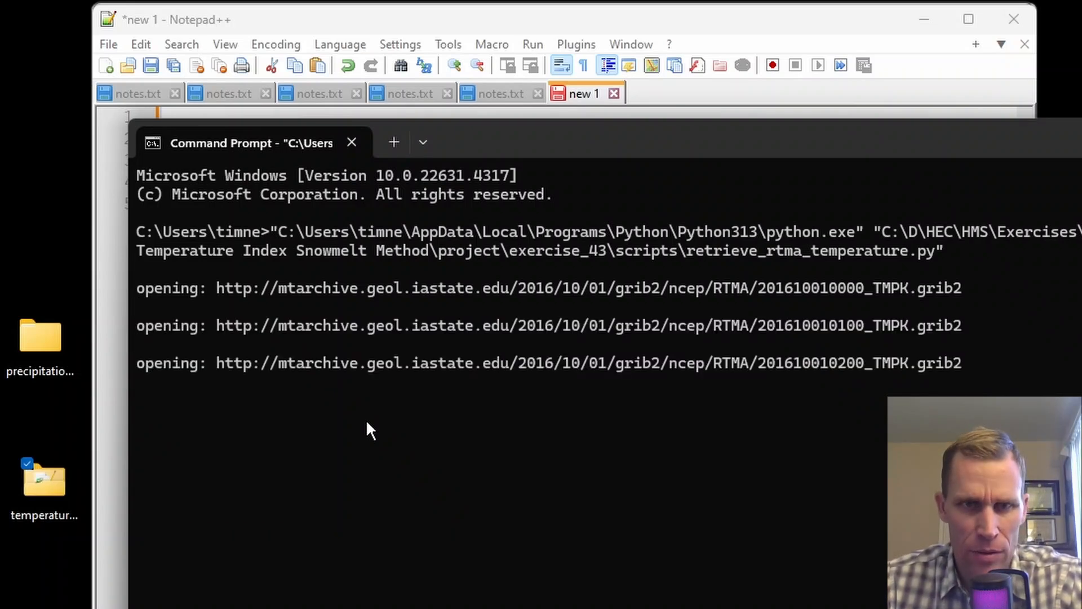
double_click(40, 483)
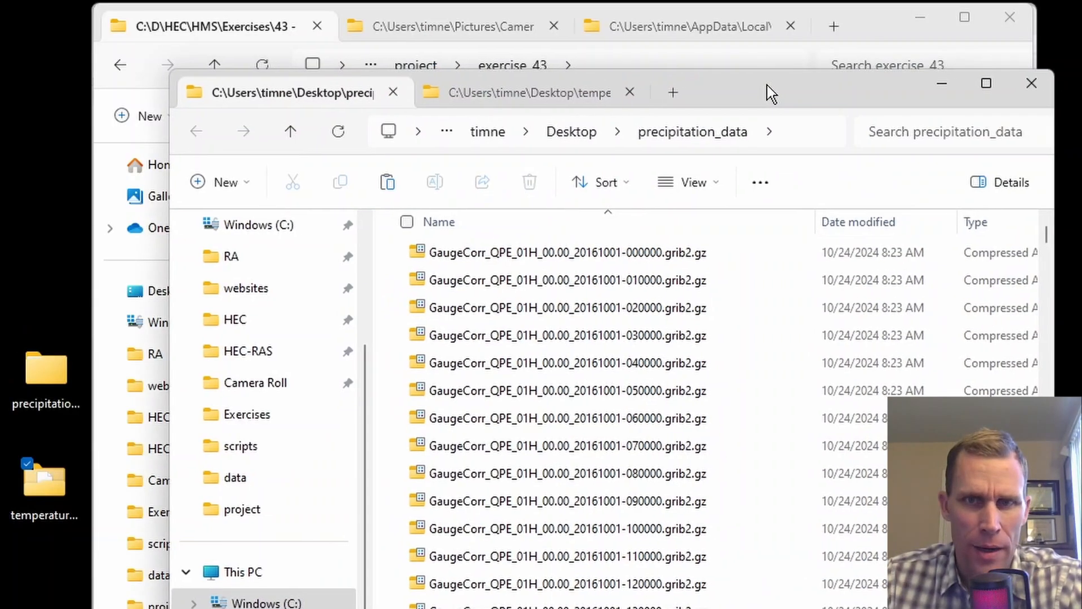
Step: Extract all the .grib2.gz archives in the precipitation_data folder into that same folder with 7-Zip
drag(767, 86, 740, 82)
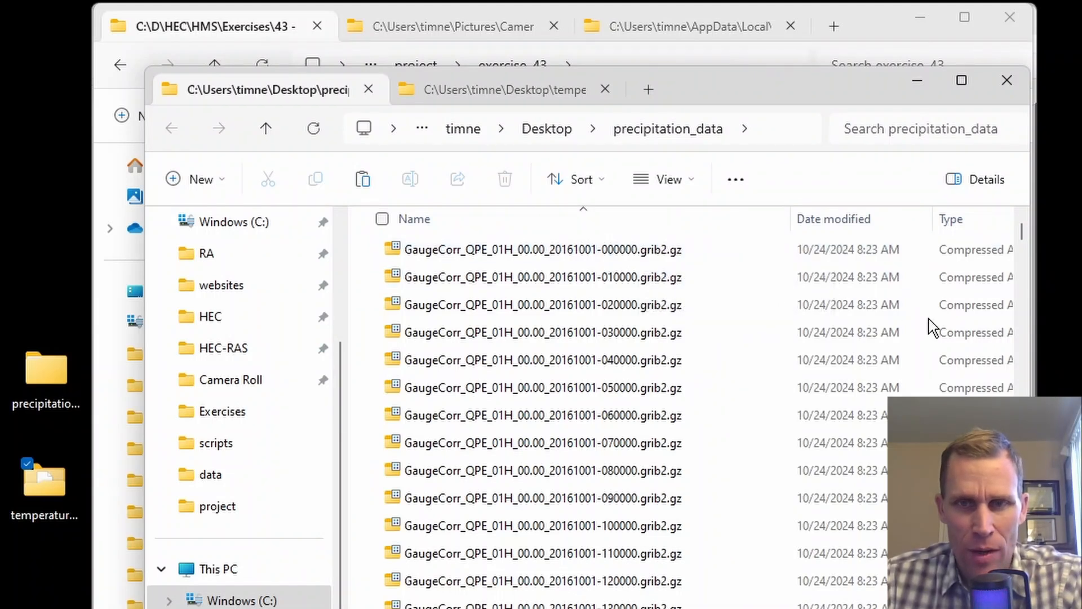
key(ctrl+a)
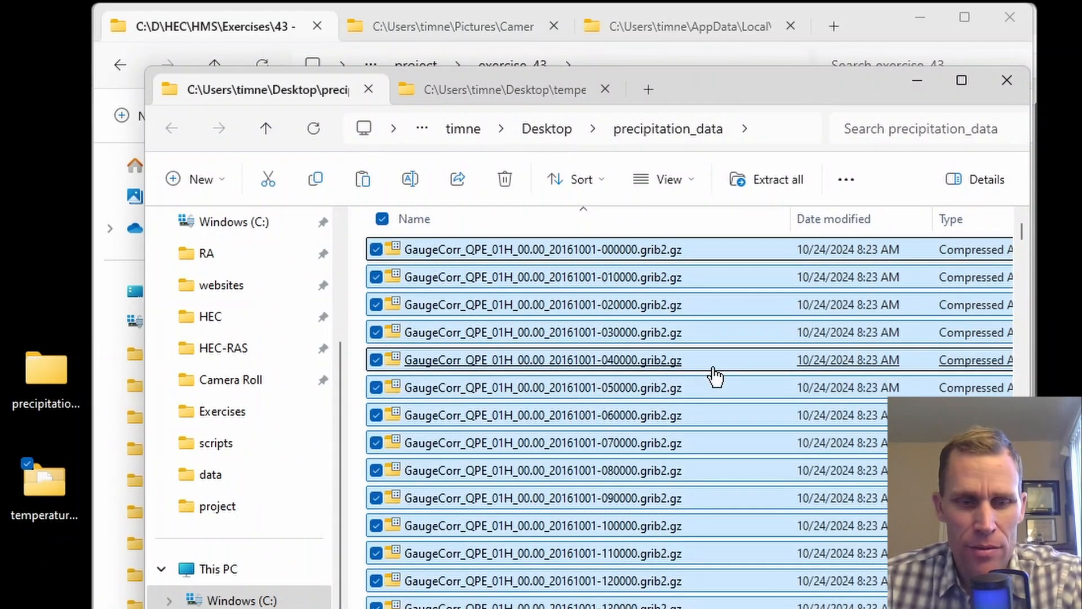
right_click(419, 307)
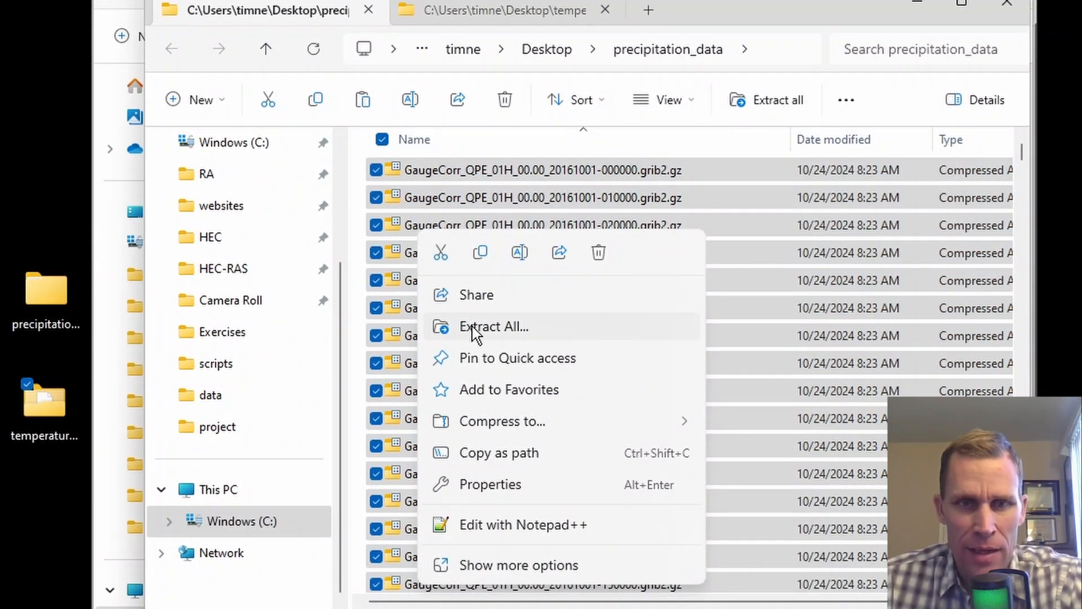
click(529, 565)
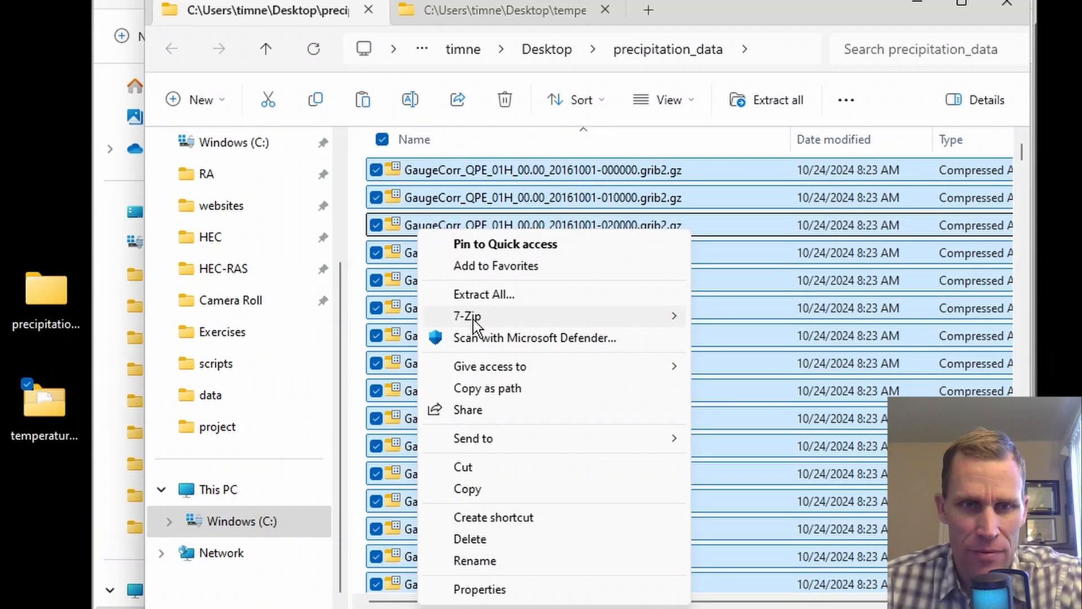
mouse_move(474, 318)
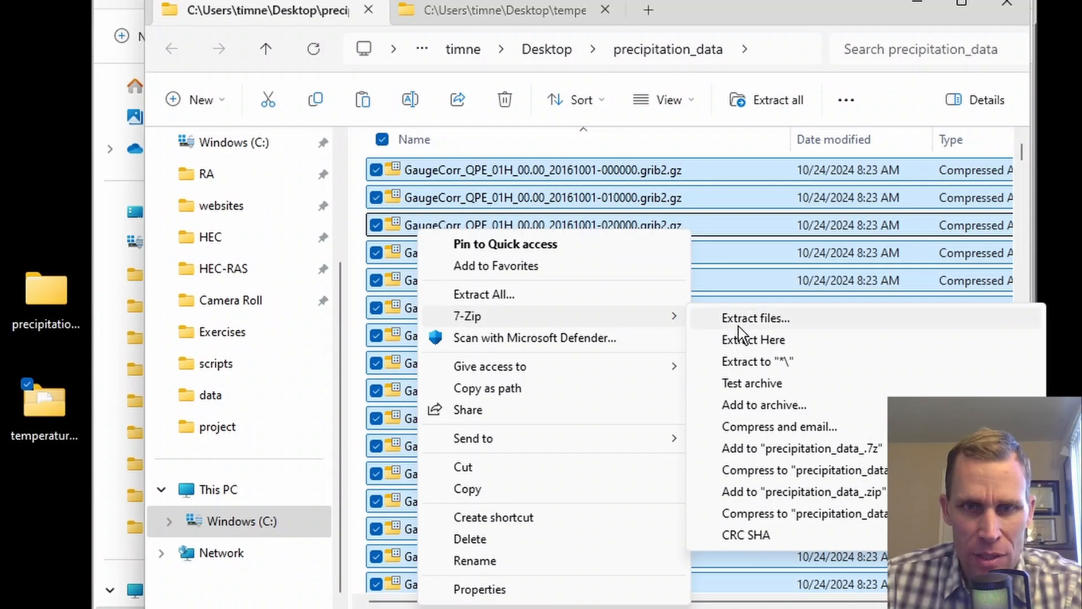
click(776, 344)
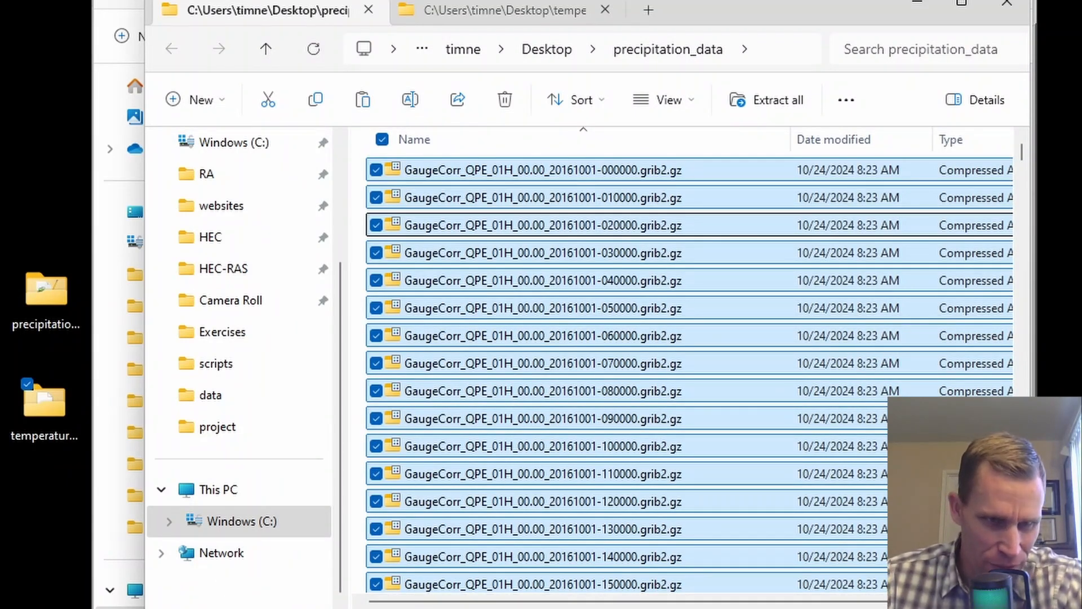
drag(845, 7, 819, 0)
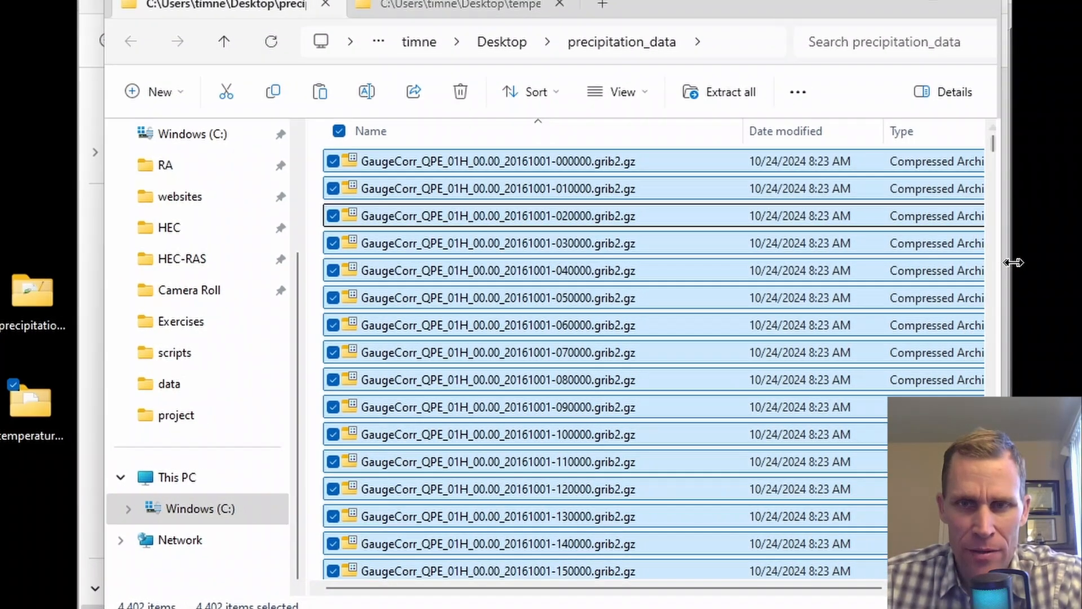
drag(1013, 262, 1055, 280)
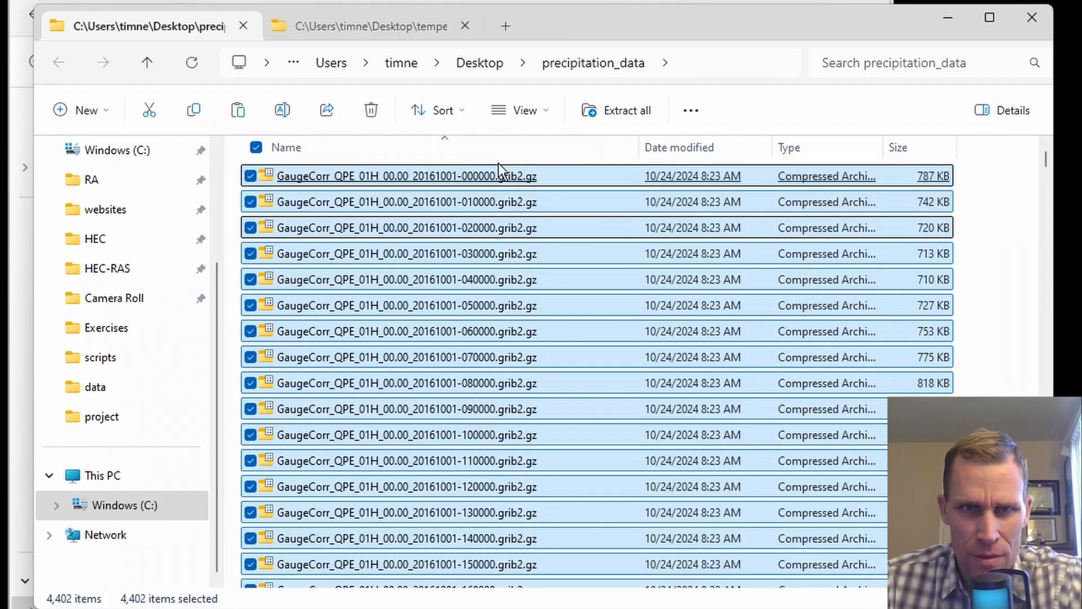
click(969, 180)
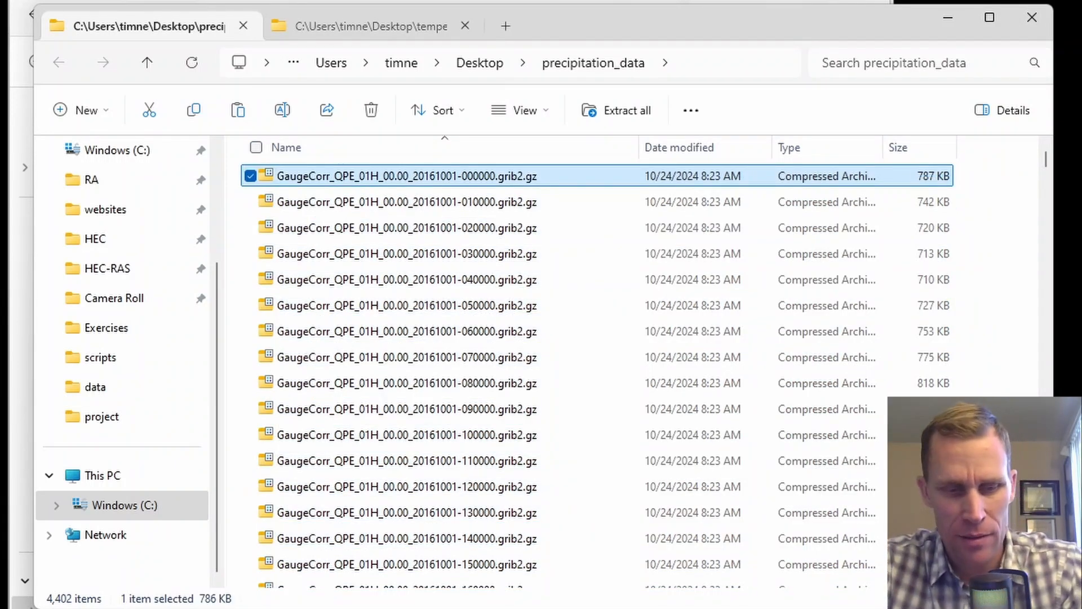
key(shift+Page_Down)
key(shift+Page_Down)
key(shift+Page_Down)
key(shift+Page_Down)
key(shift+Page_Down)
key(shift+Page_Down)
key(shift+Page_Down)
key(shift+Page_Down)
key(shift+Page_Down)
key(shift+Page_Down)
key(shift+Page_Down)
key(shift+Page_Down)
key(shift+Page_Down)
key(shift+Page_Down)
key(shift+Page_Down)
key(shift+Page_Down)
key(shift+Page_Down)
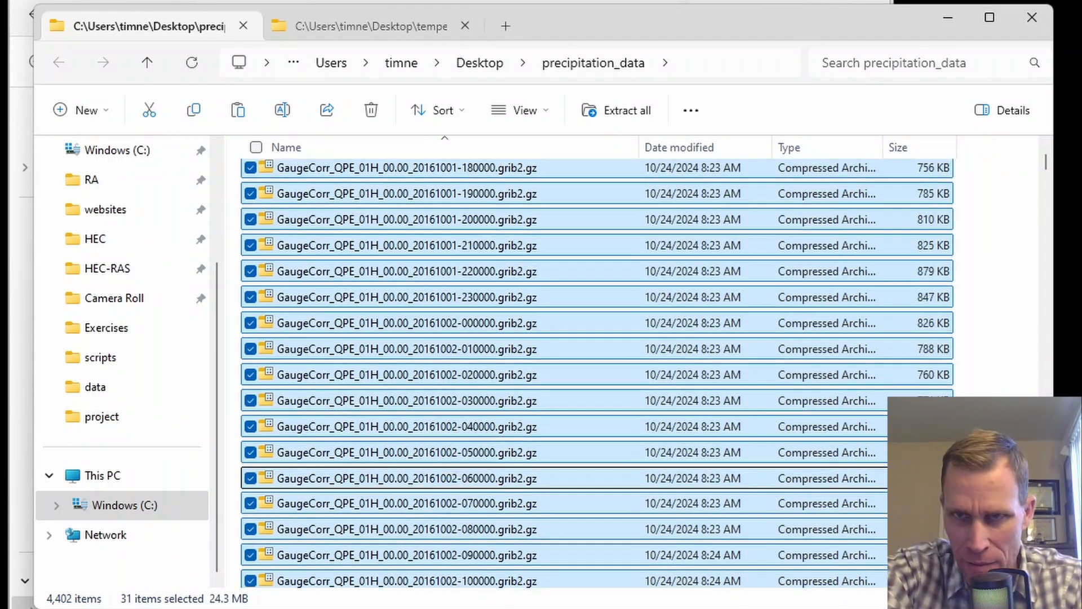
key(shift+Page_Down)
key(shift+Page_Down)
key(shift+Page_Down)
key(shift+Page_Down)
key(shift+Page_Down)
key(shift+Page_Down)
key(shift+Page_Down)
key(shift+Page_Down)
key(shift+Page_Down)
key(shift+Page_Down)
key(shift+Page_Down)
key(shift+Page_Down)
key(shift+Page_Down)
key(shift+Page_Down)
key(shift+Page_Down)
key(shift+Page_Down)
key(shift+Page_Down)
key(shift+Page_Down)
key(shift+Page_Down)
key(shift+Page_Down)
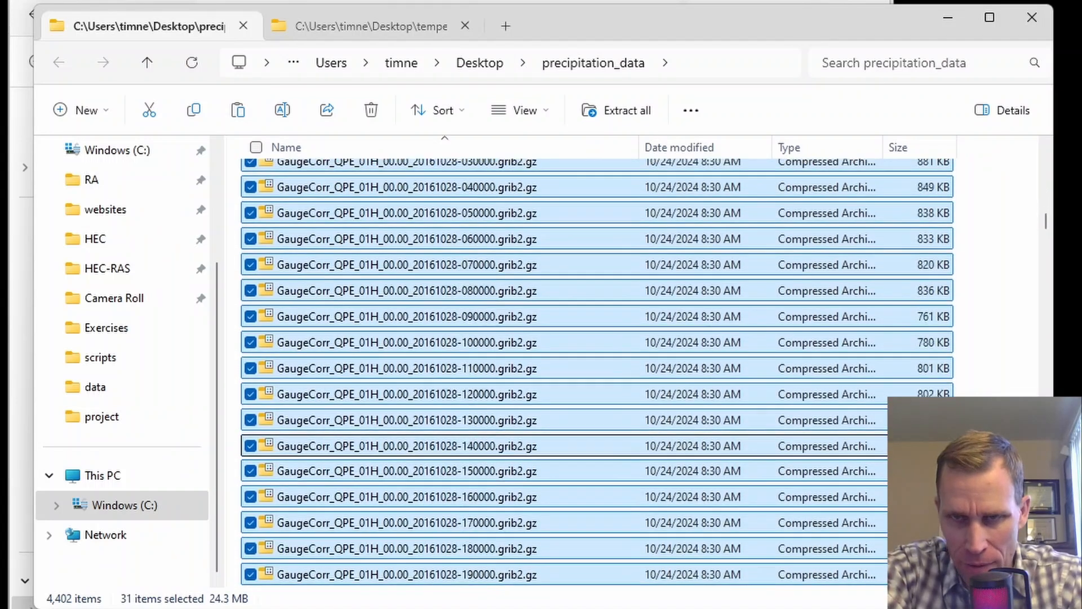
key(shift+Page_Down)
key(shift+Page_Down)
key(shift+Page_Down)
key(shift+Page_Down)
key(shift+Page_Down)
key(shift+Page_Down)
key(shift+Page_Down)
key(shift+Down)
key(shift+Down)
key(shift+Down)
key(shift+Down)
key(shift+Down)
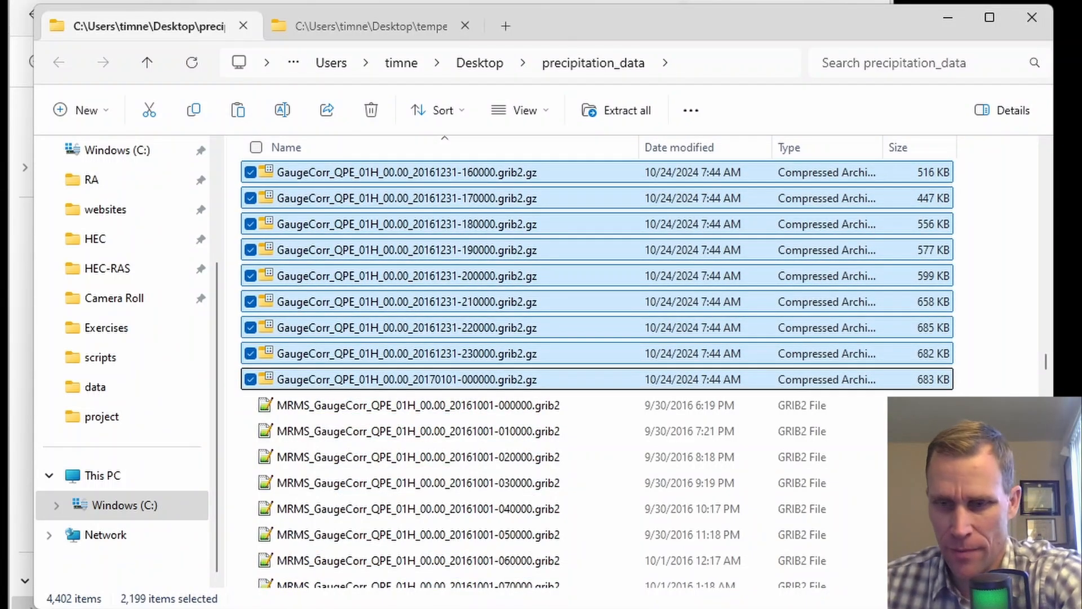
key(Delete)
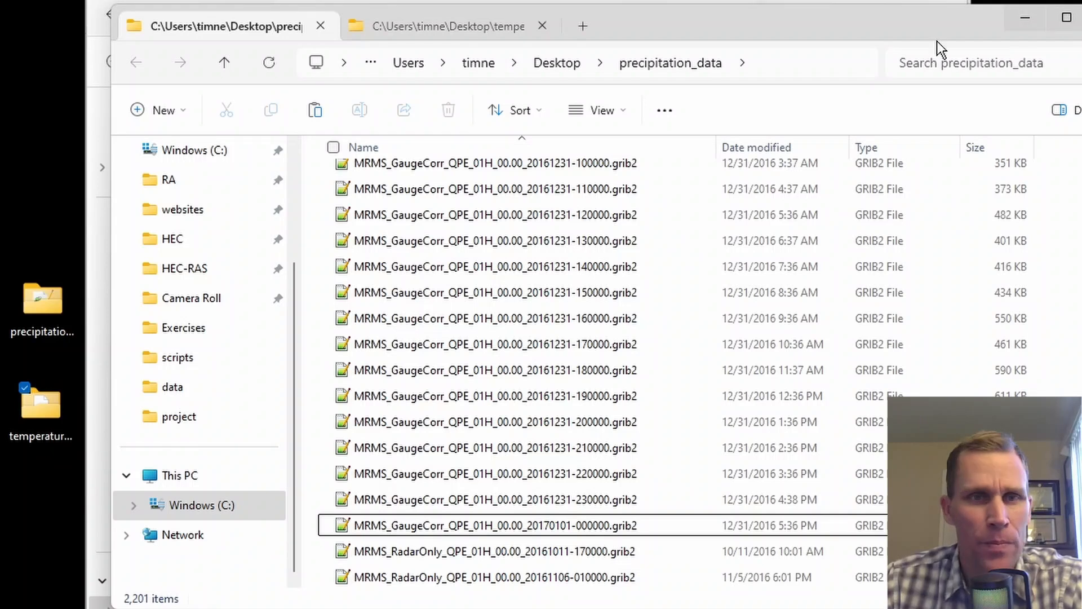
Step: Move the precipitation_data and temperature_data folders from the desktop into the exercise_43 project's data folder
click(476, 34)
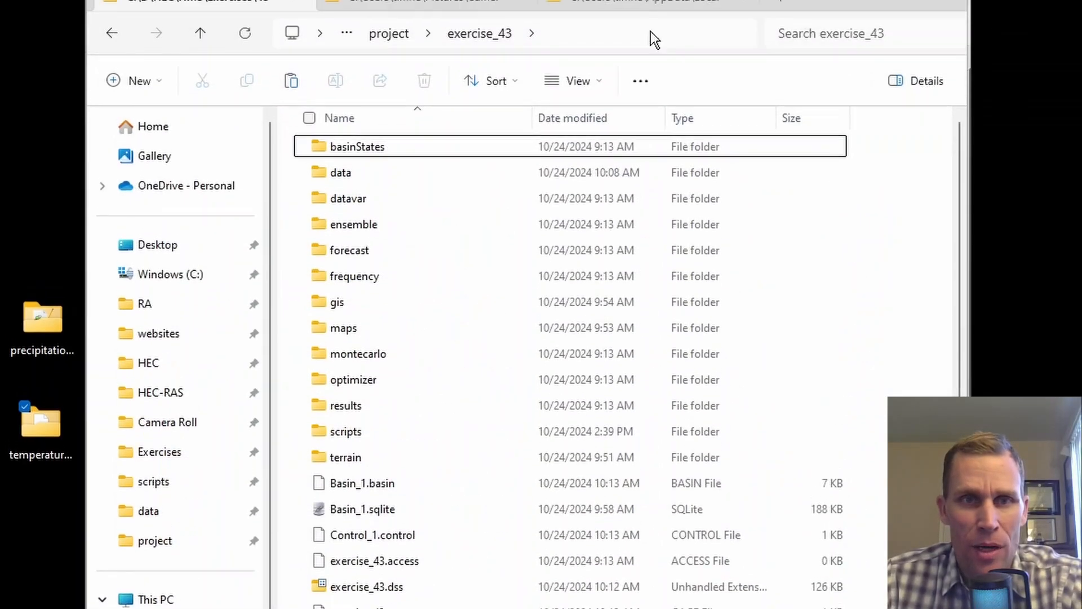
double_click(343, 202)
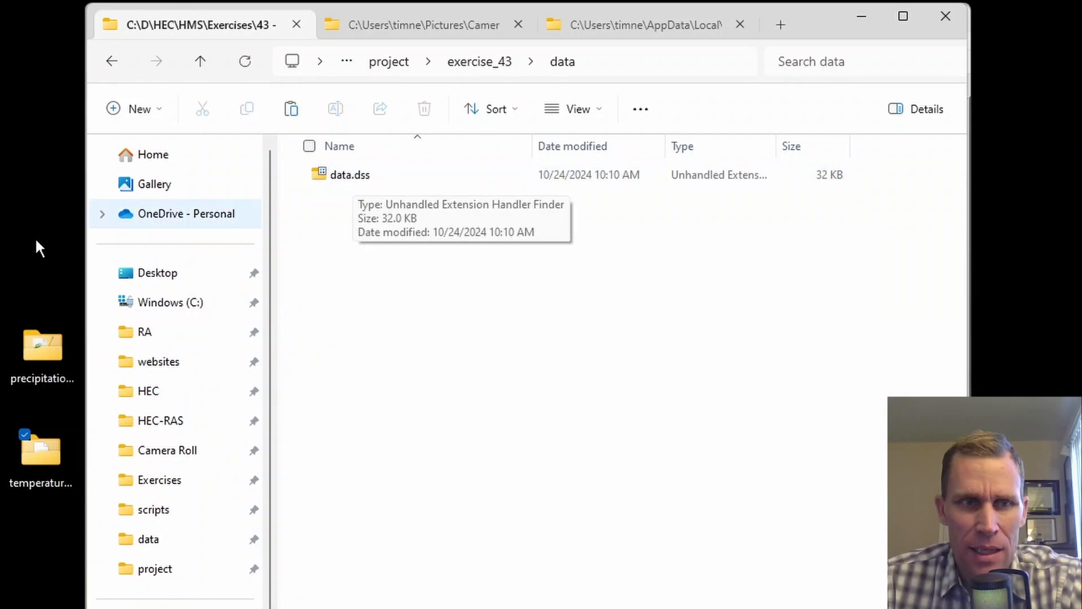
drag(16, 227, 61, 511)
drag(47, 450, 372, 502)
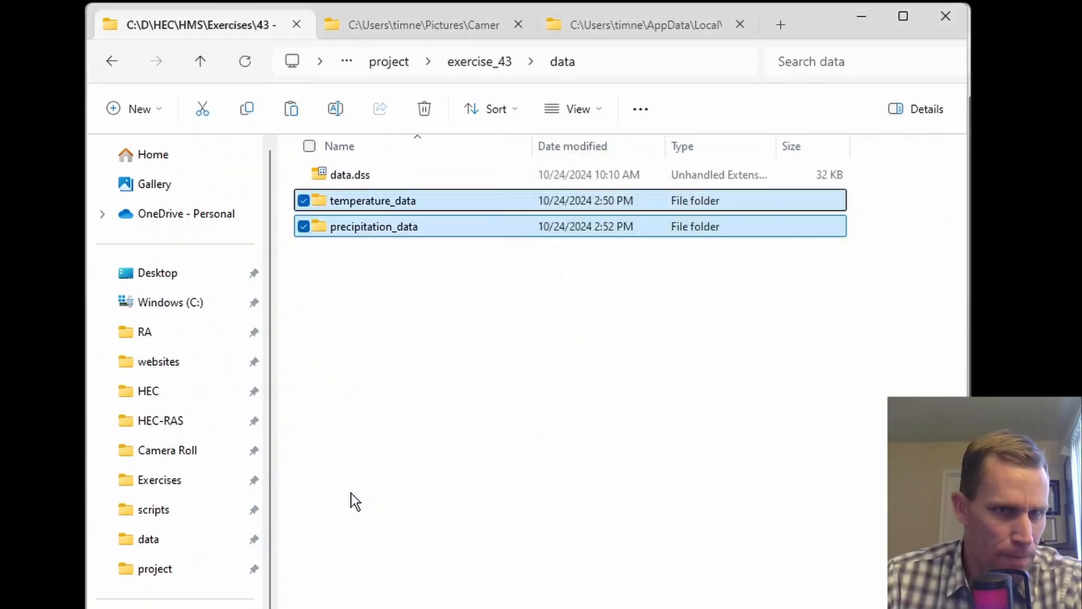
click(387, 312)
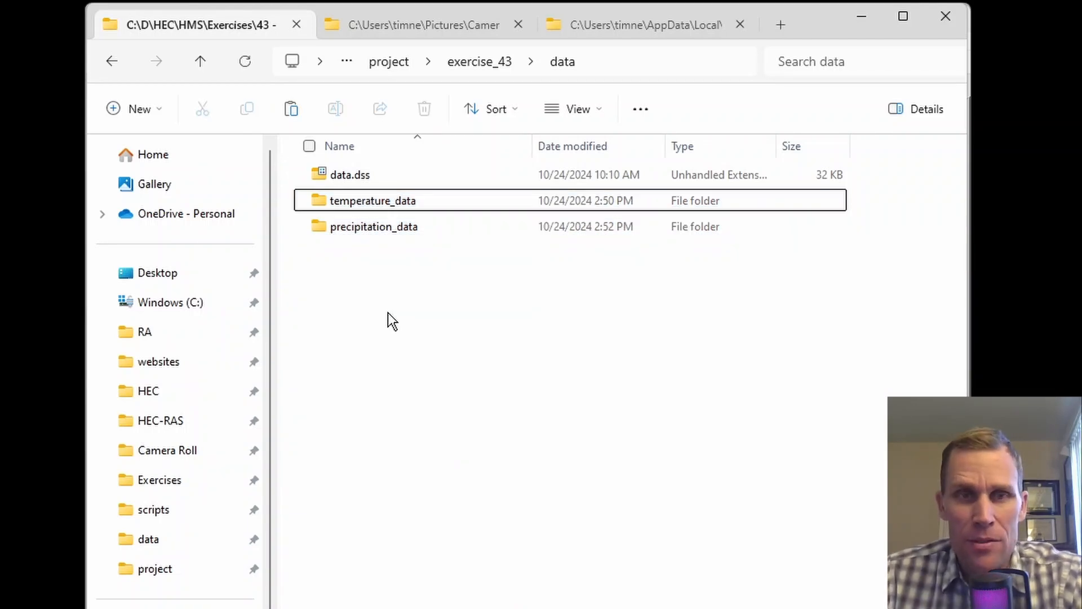
Step: Switch to the exercise_43 project in HEC-HMS
mouse_move(350, 212)
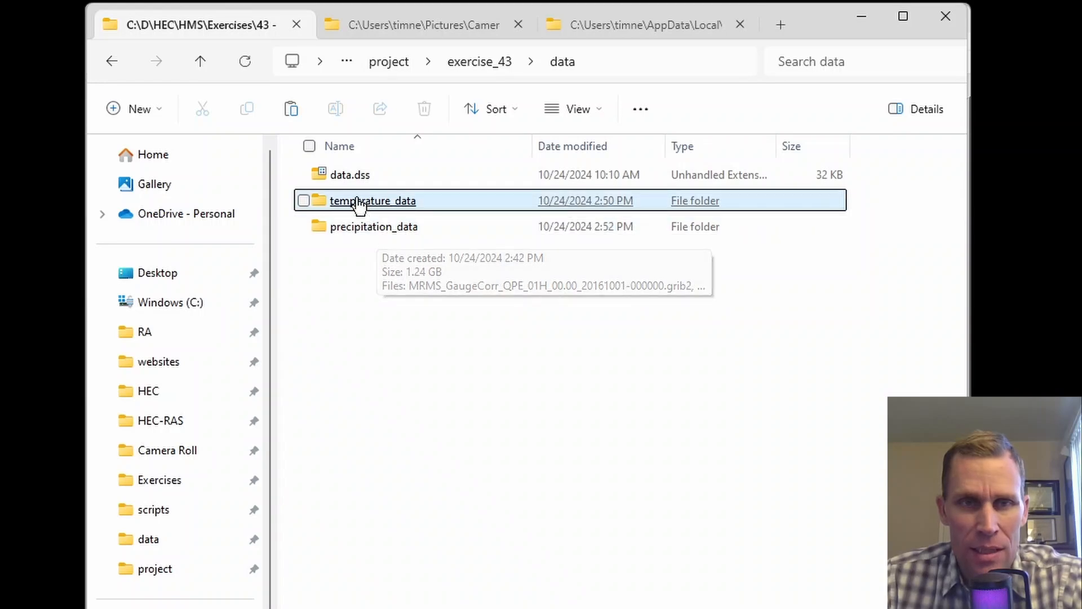
mouse_move(348, 185)
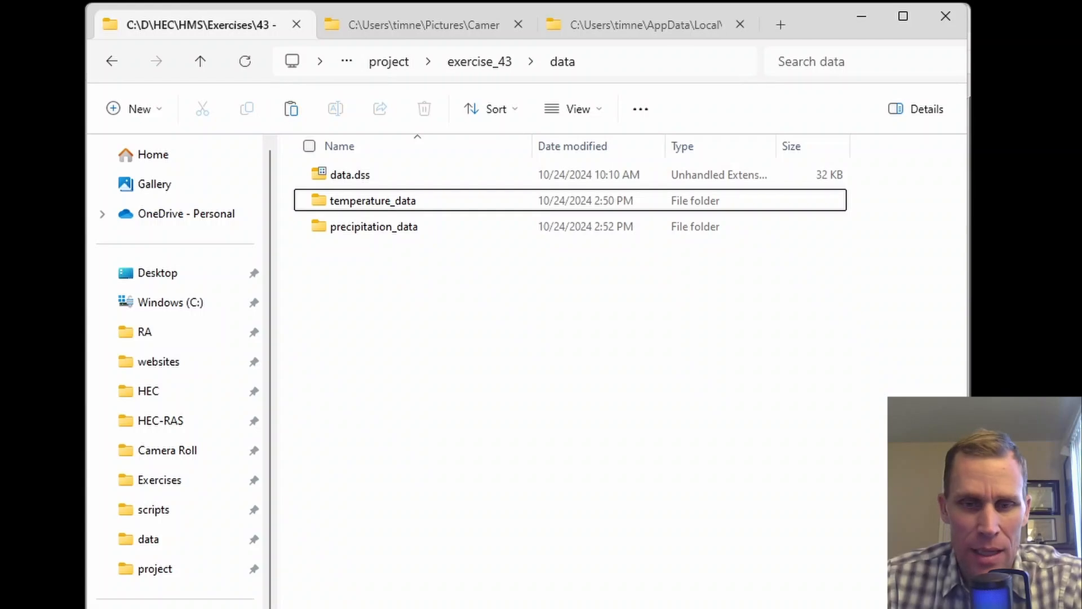
key(alt+Tab)
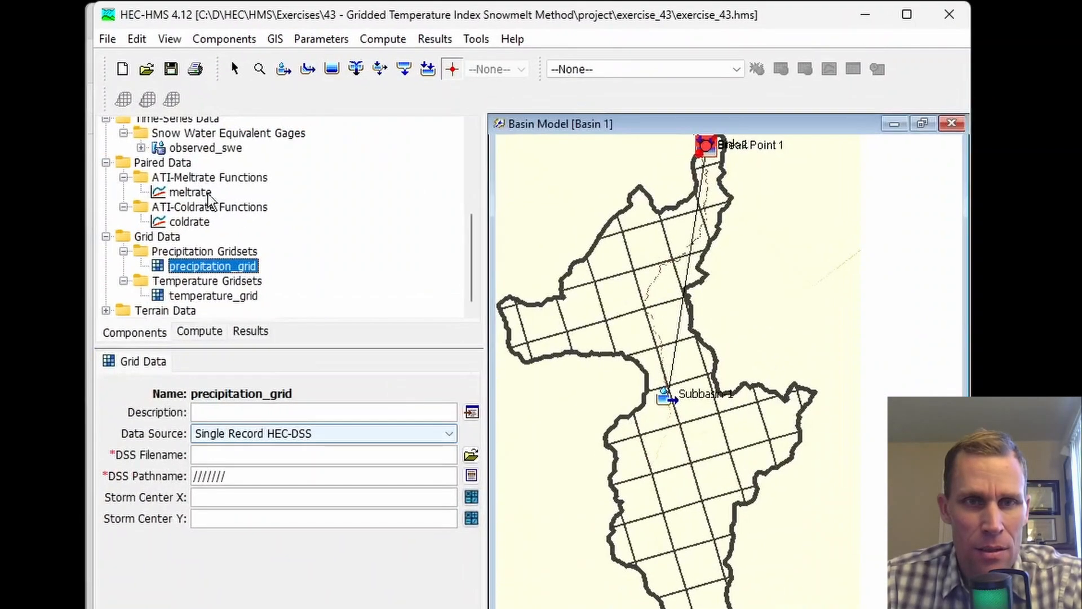
Step: Start a gridded data import and add all the MRMS .grib2 files from the project's data/precipitation_data folder as sources
click(107, 39)
mouse_move(134, 115)
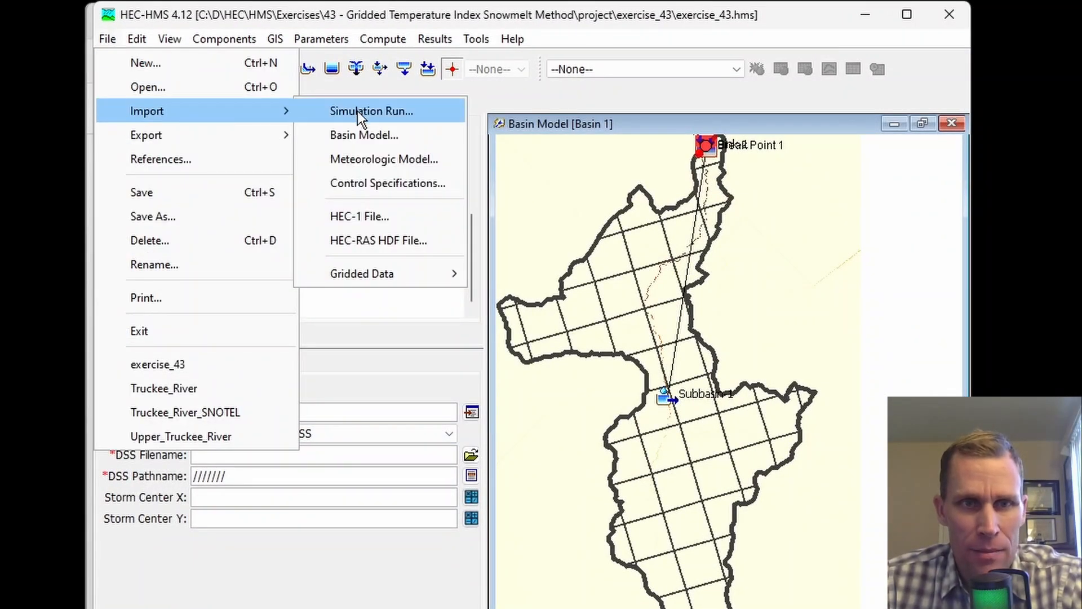
mouse_move(369, 272)
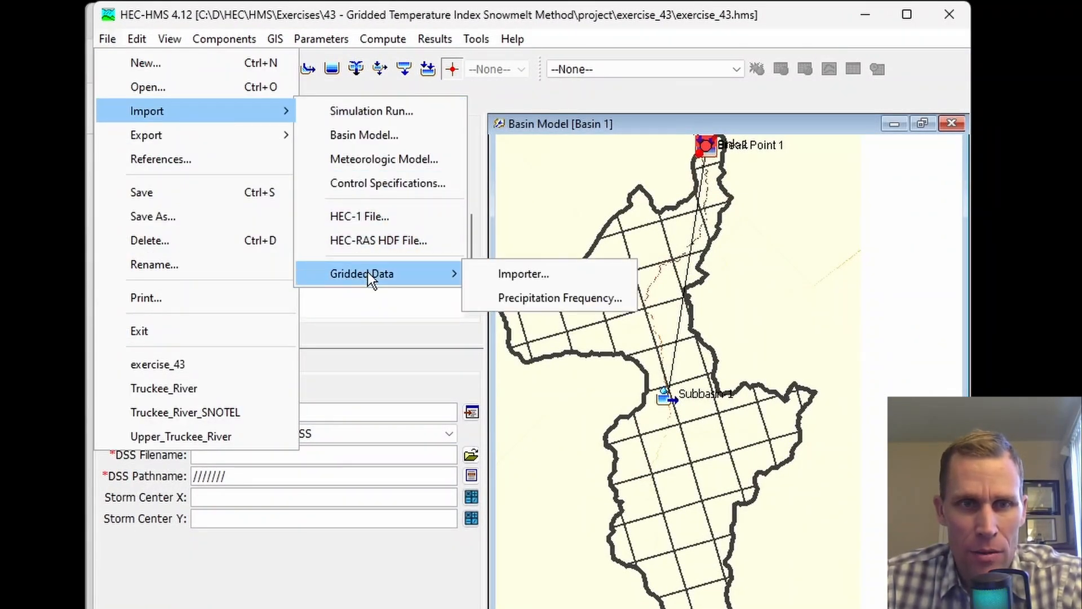
click(511, 273)
drag(439, 204, 332, 130)
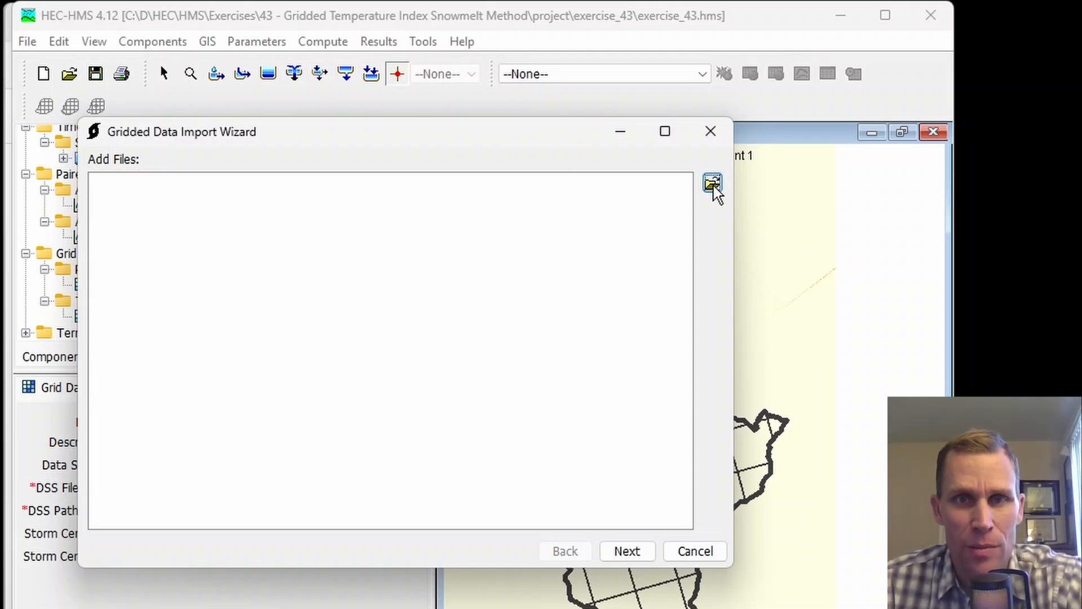
click(712, 183)
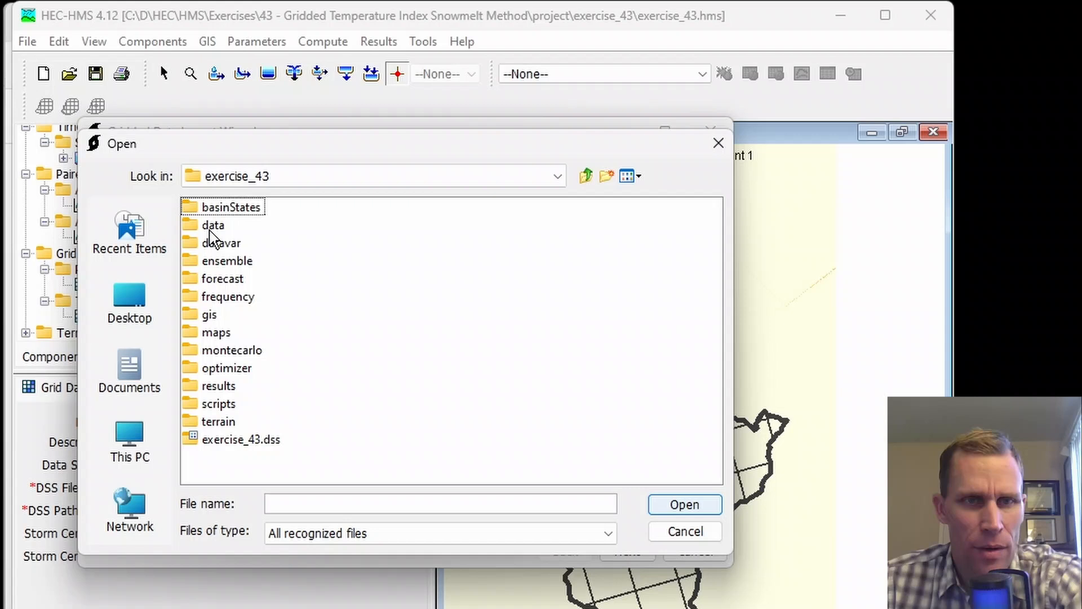
double_click(210, 226)
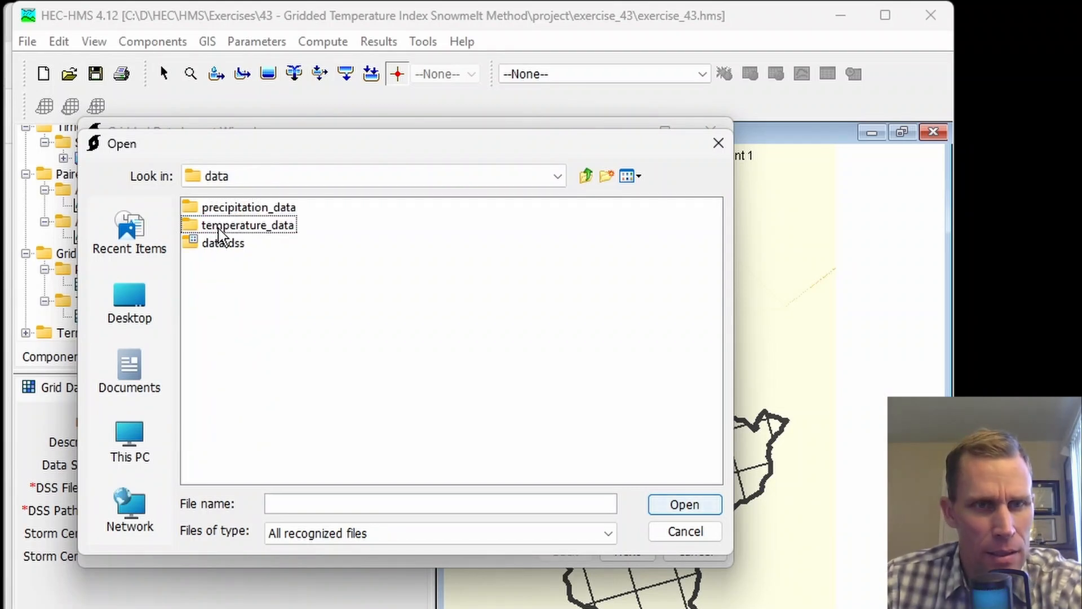
click(223, 209)
double_click(222, 208)
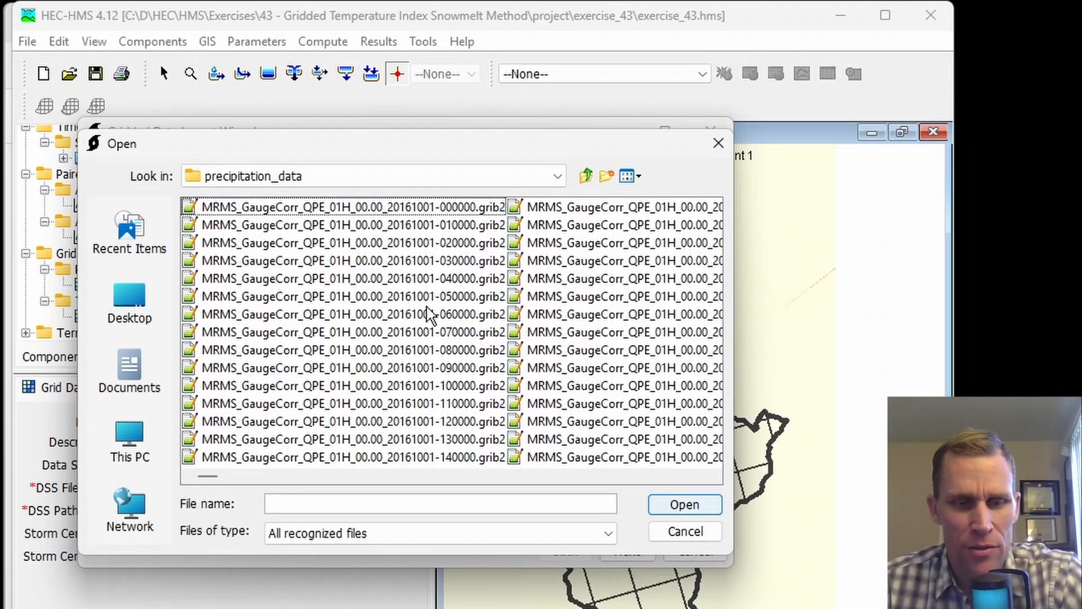
key(ctrl+a)
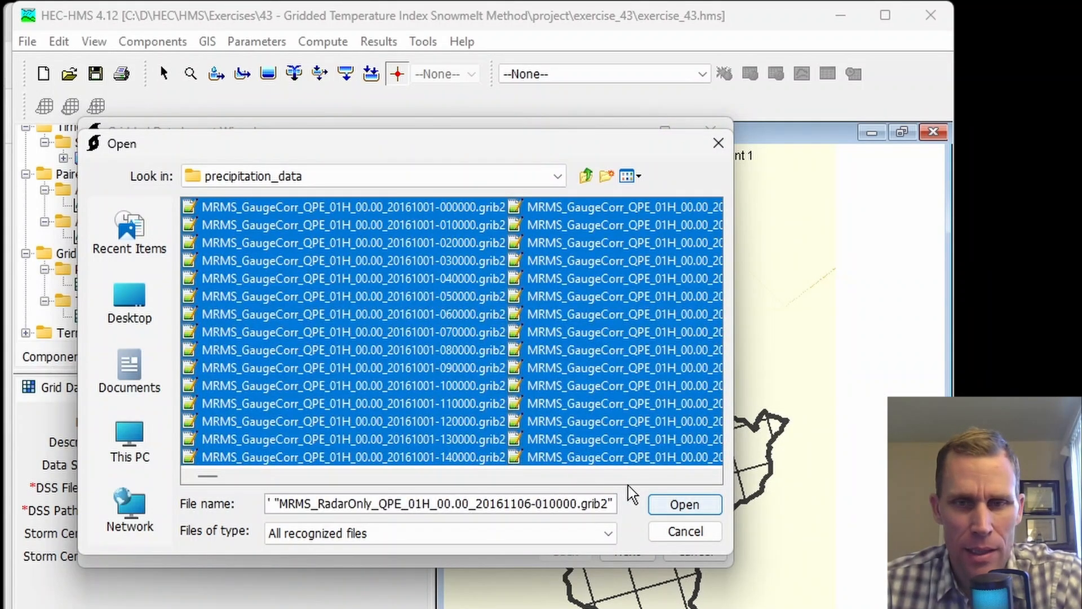
click(671, 510)
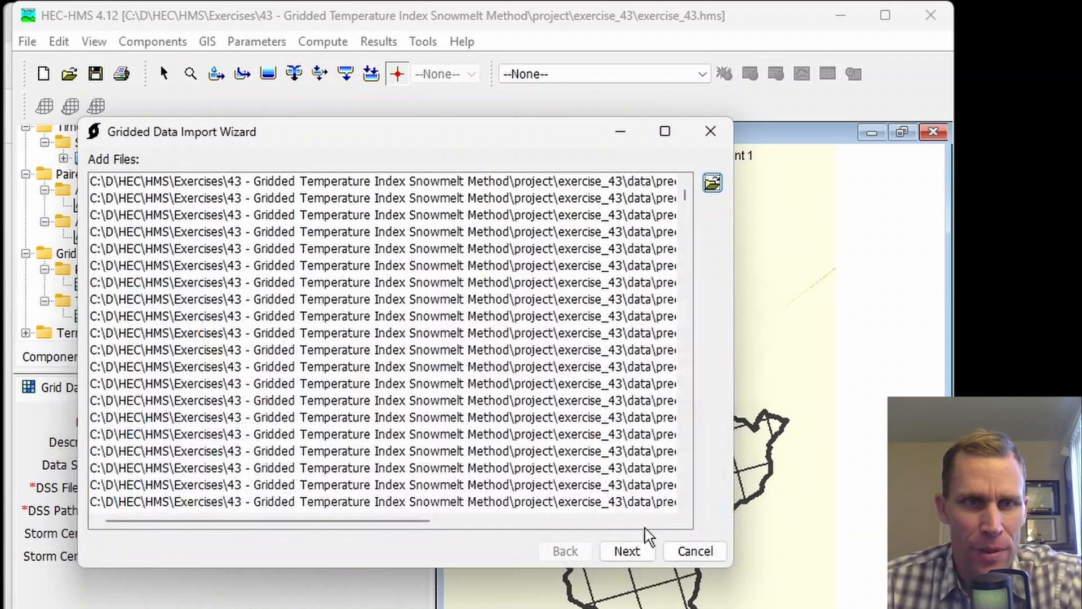
click(626, 551)
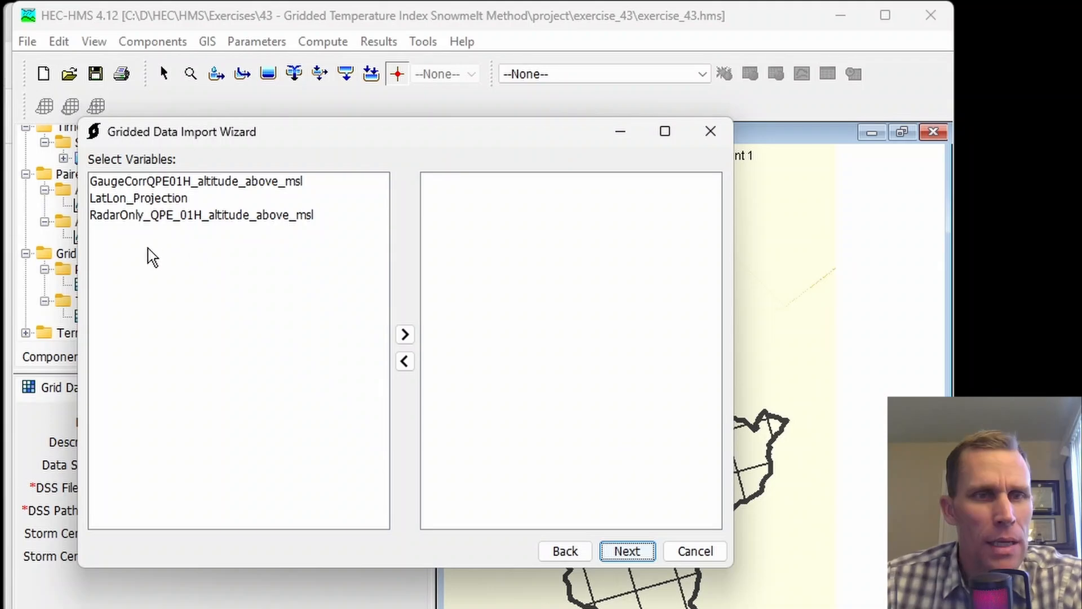
Step: Choose GaugeCorrQPE01H_altitude_above_msl as the variable to import and continue to the clipping and projection settings
click(210, 183)
click(404, 334)
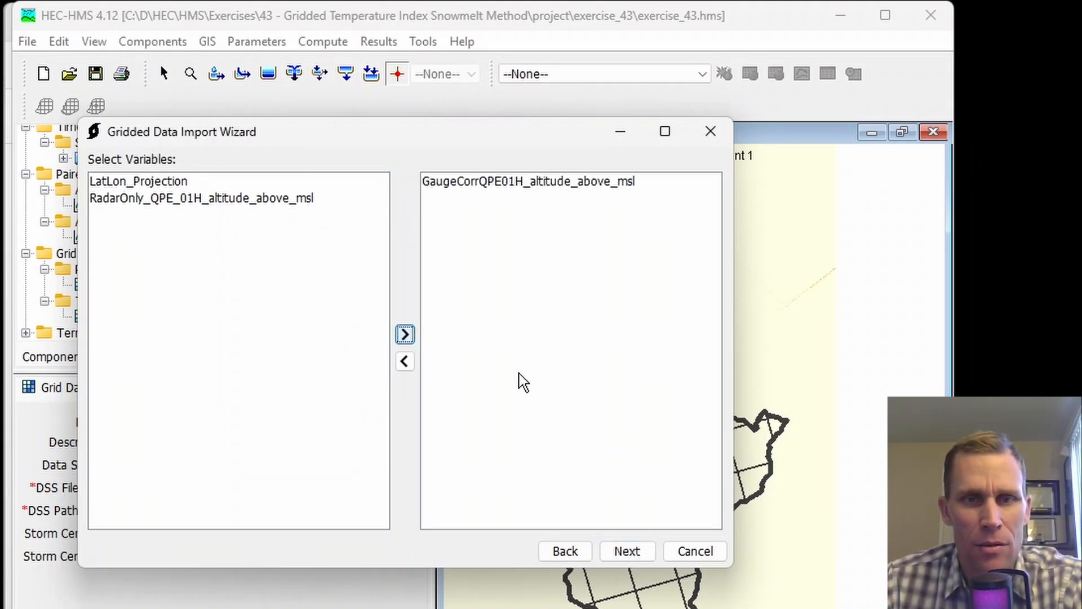
click(630, 550)
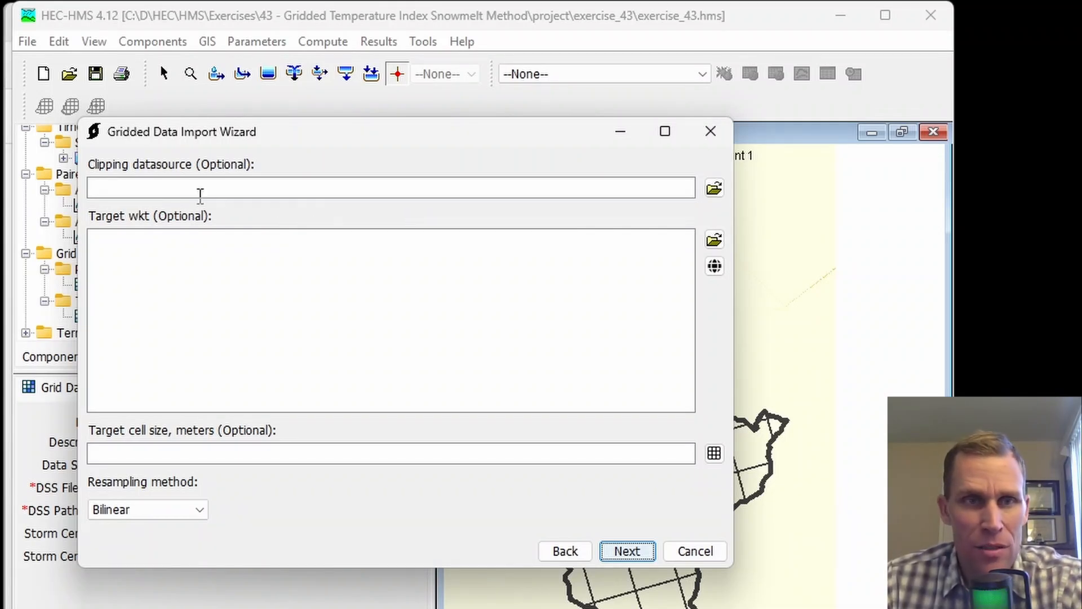
Step: Set the clipping datasource to the shapefile in the project's gis/subbasin_buffer_shapefile folder
click(714, 190)
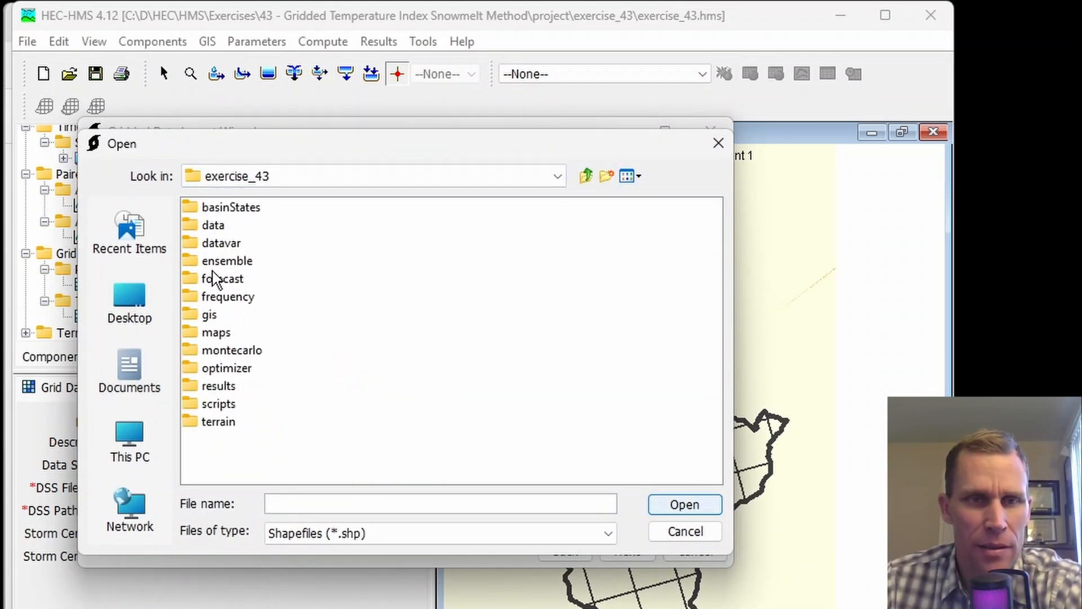
click(217, 315)
double_click(217, 316)
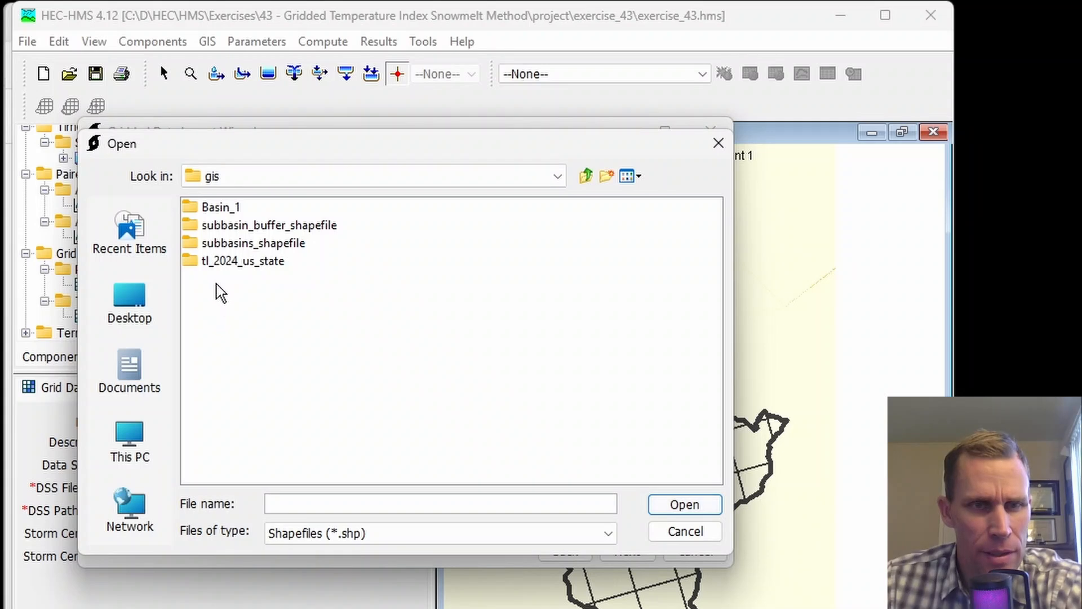
click(230, 226)
double_click(229, 225)
double_click(240, 208)
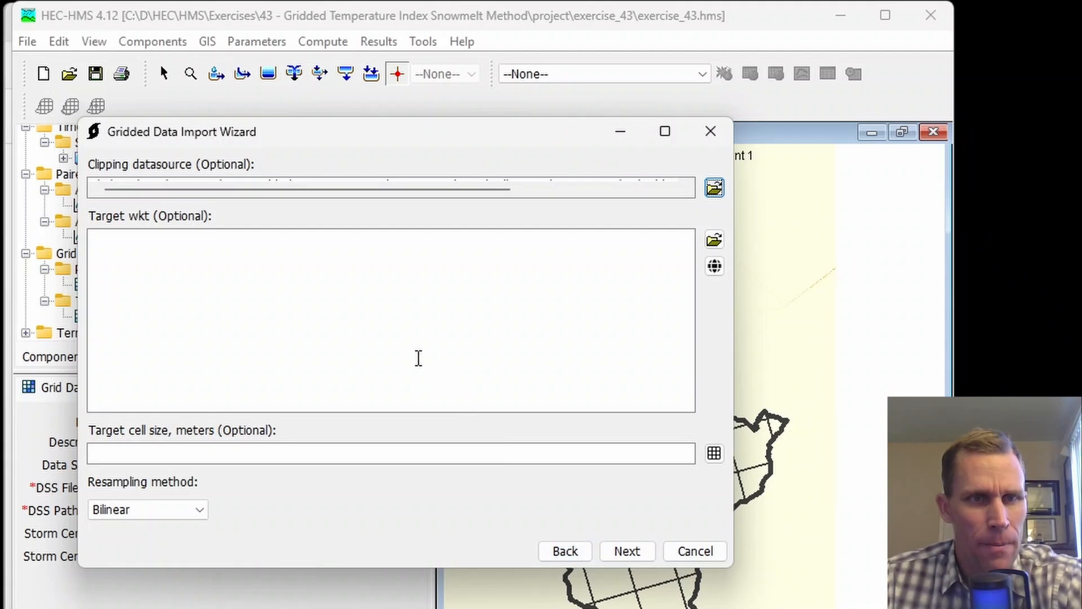
Step: Set the target projection to SHG and the target cell size to 2000 meters, keeping Bilinear resampling, and continue
click(715, 266)
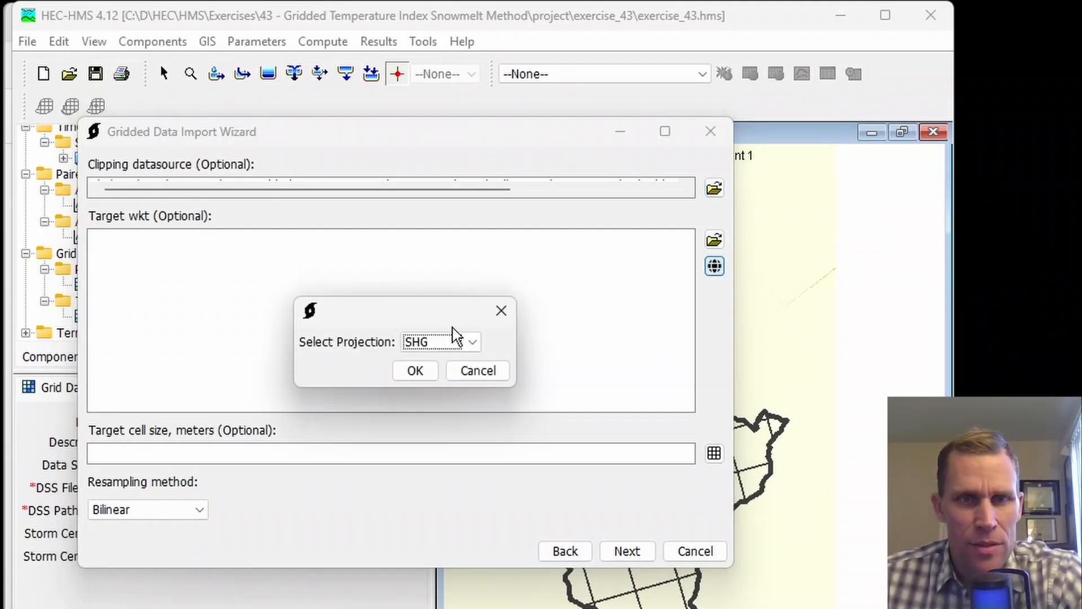
click(417, 370)
click(416, 455)
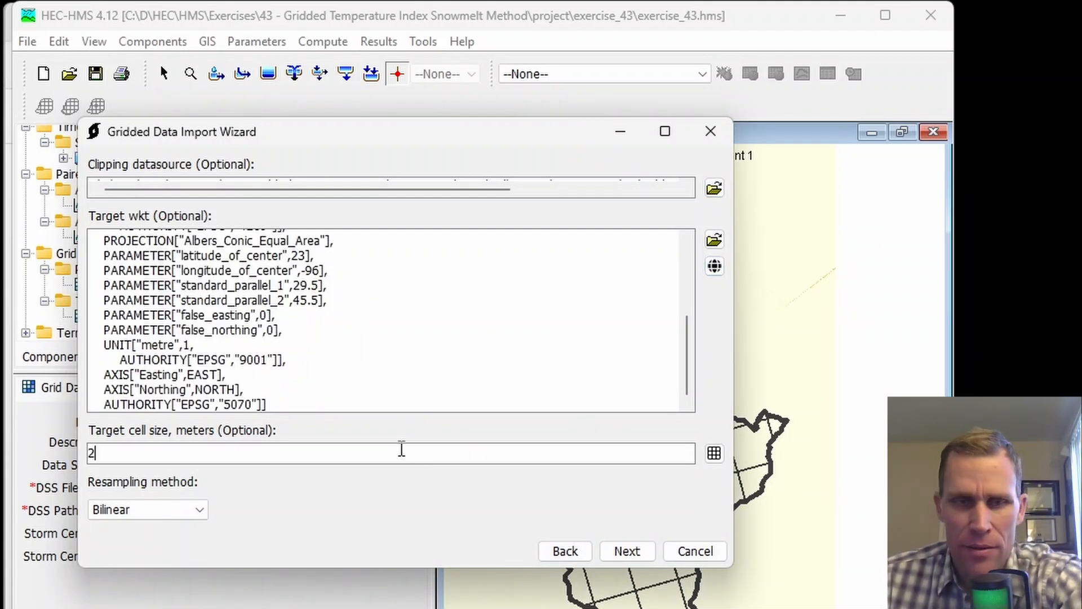
text(2000)
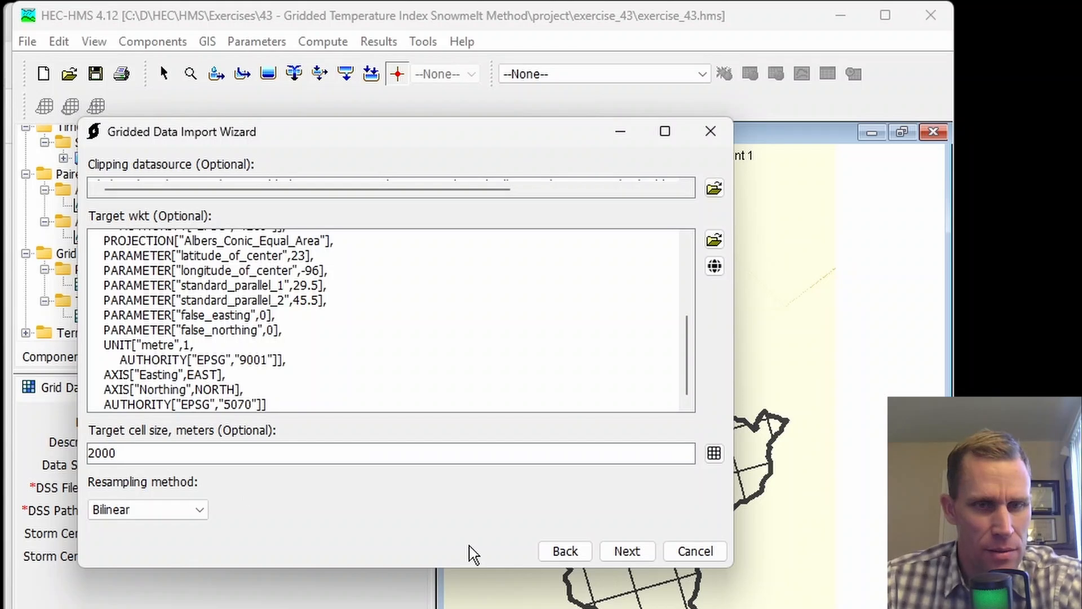
click(619, 551)
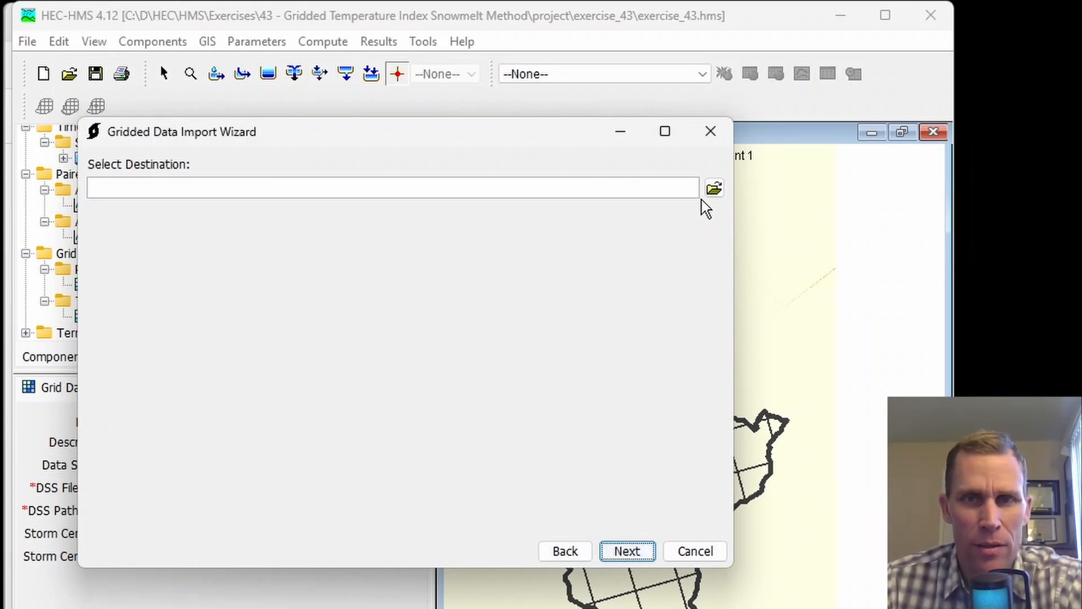
Step: Choose data.dss in the project's data folder as the import destination and accept overriding the existing file
click(713, 190)
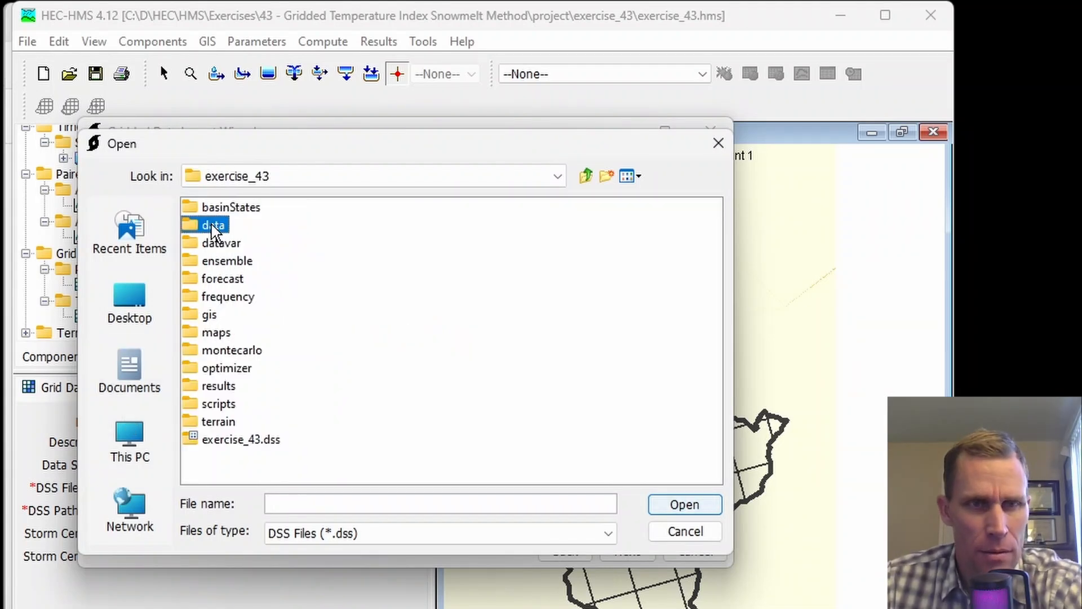
double_click(227, 225)
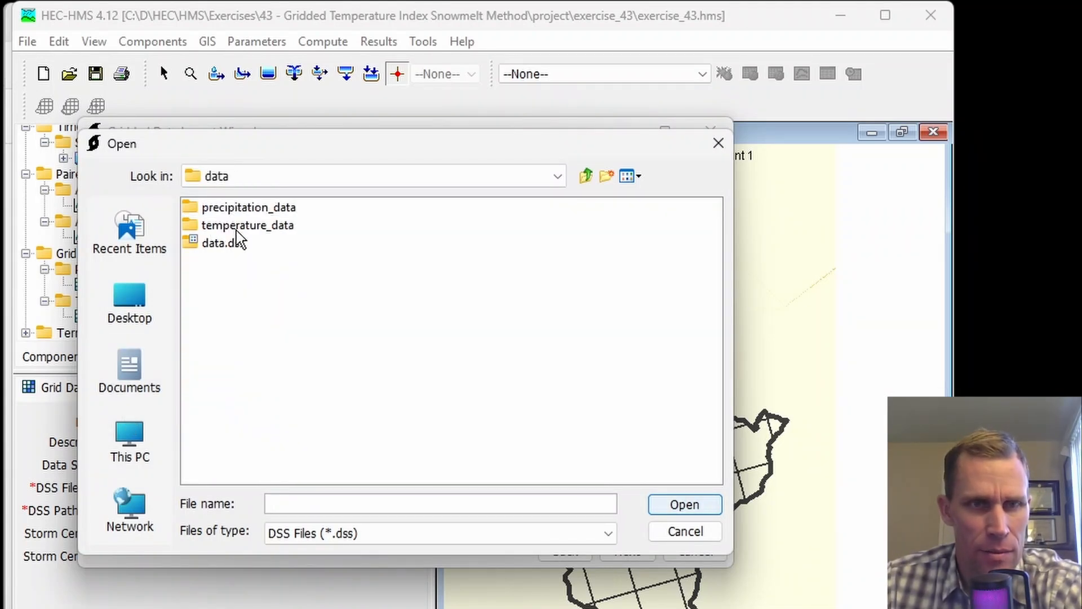
click(220, 247)
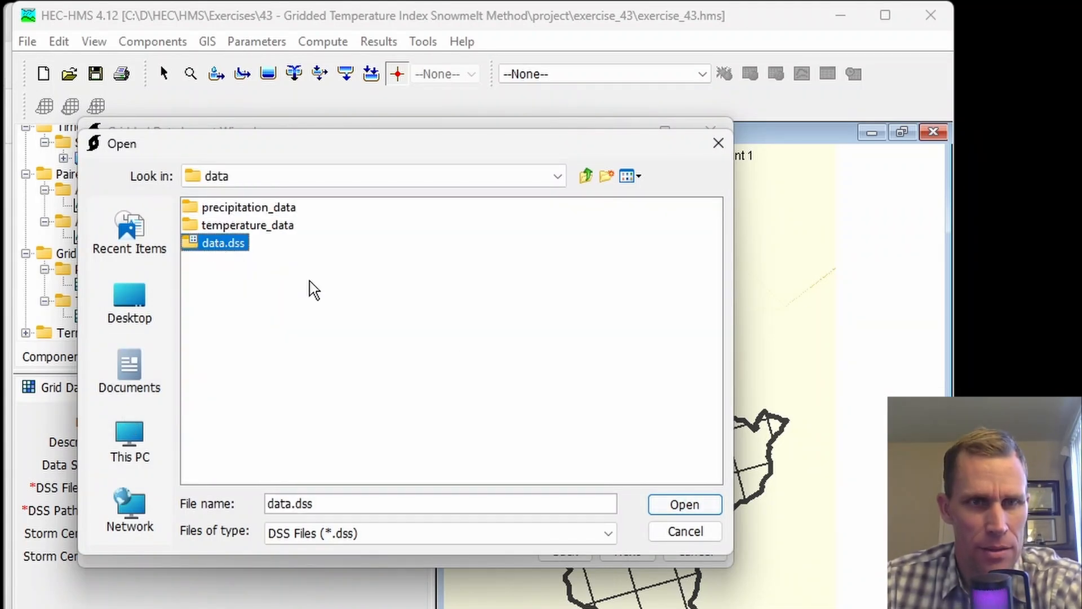
click(683, 507)
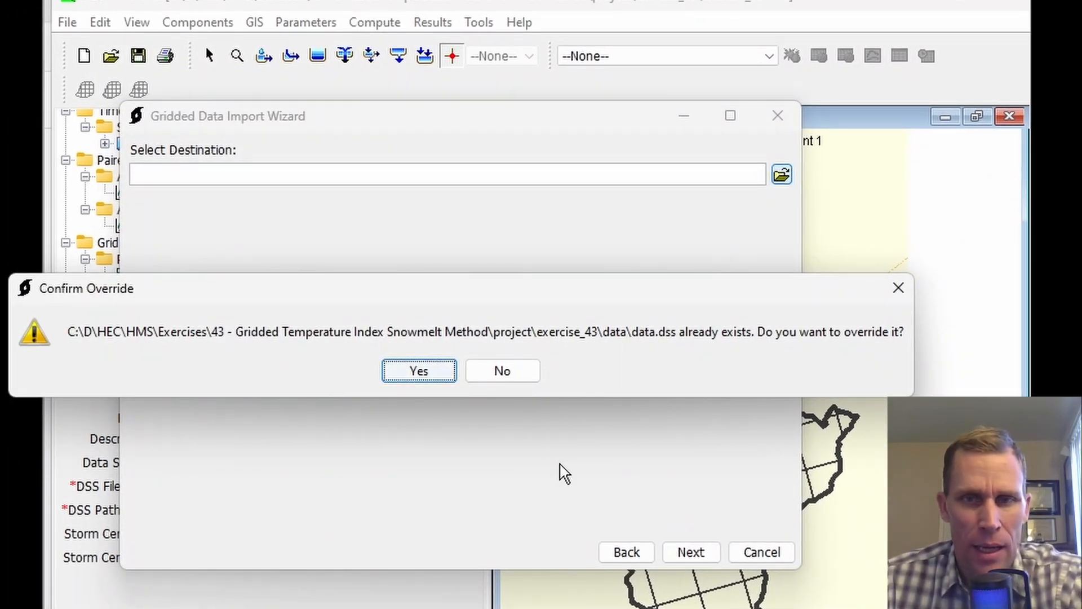
click(419, 372)
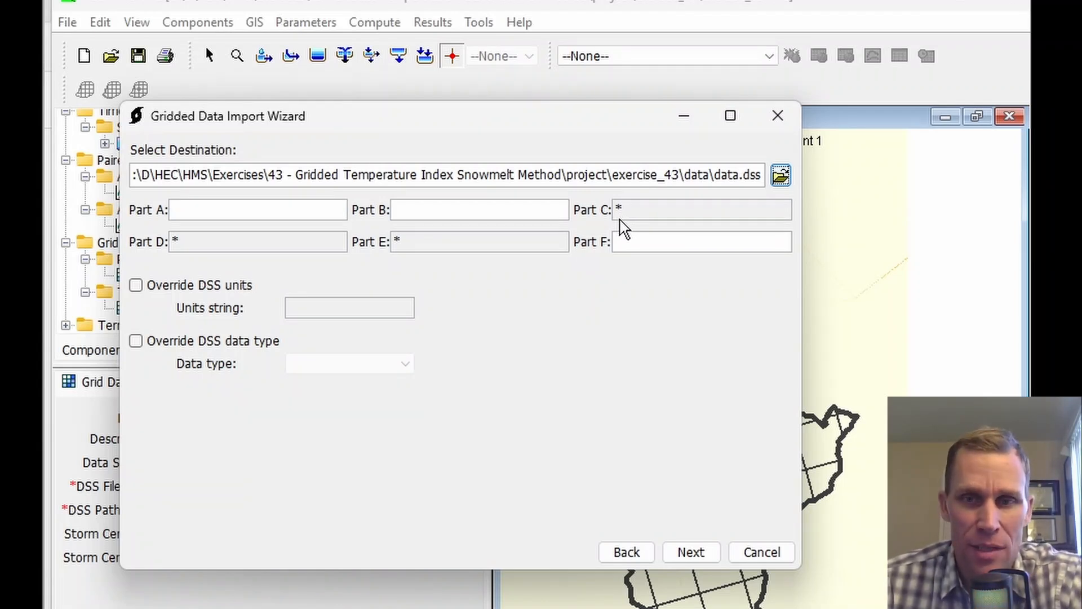
Step: Set pathname Part F to MRMS and run the precipitation grid import
click(650, 244)
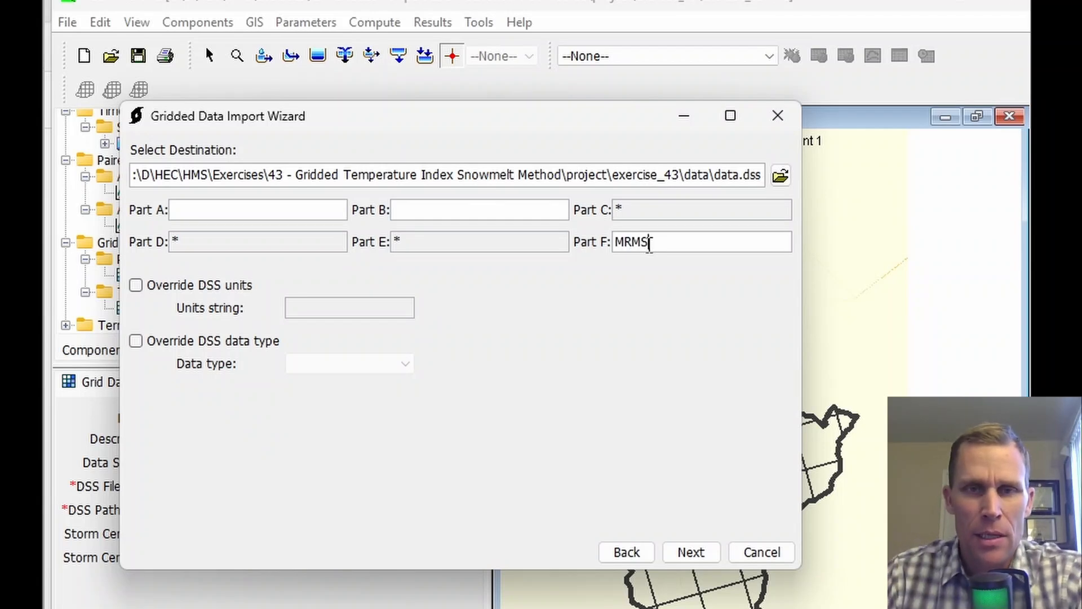
drag(649, 244, 616, 243)
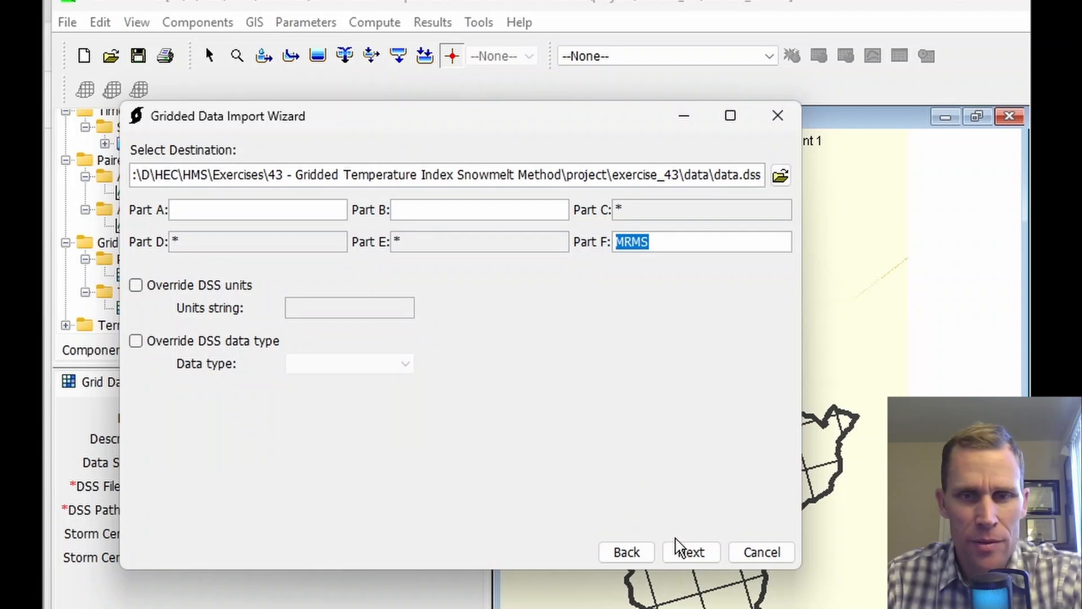
click(692, 553)
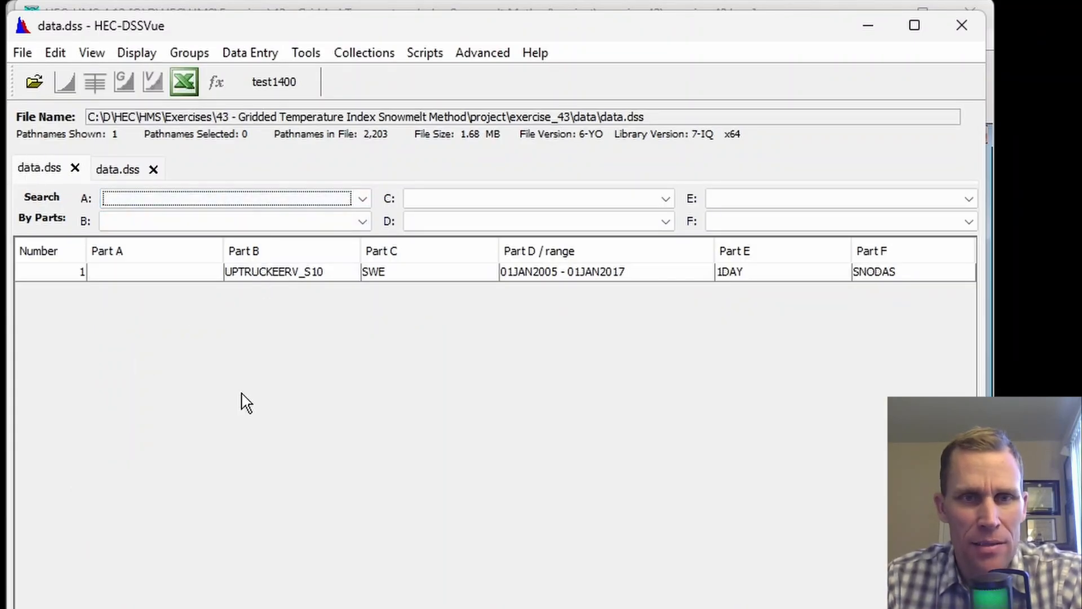
Step: Refresh the data.dss catalog in HEC-DSSVue and examine the imported MRMS precipitation records
click(91, 53)
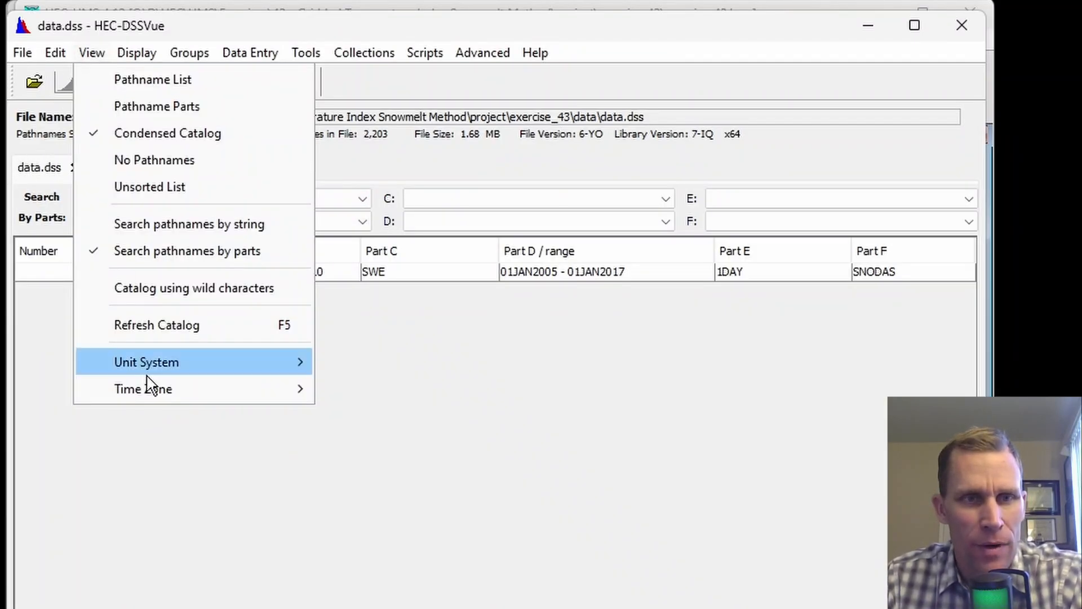
click(157, 326)
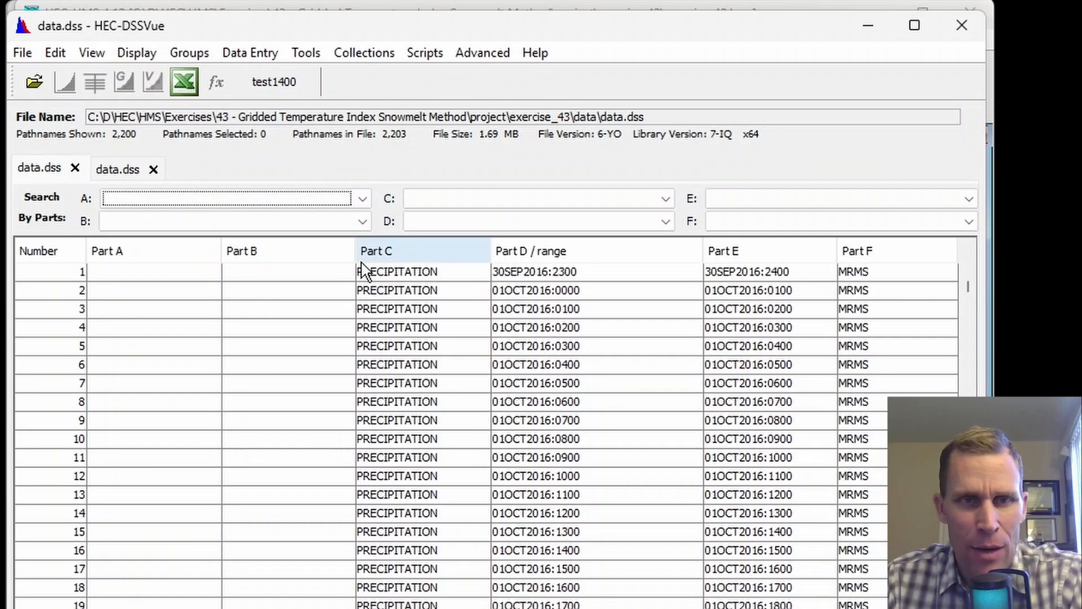
click(371, 271)
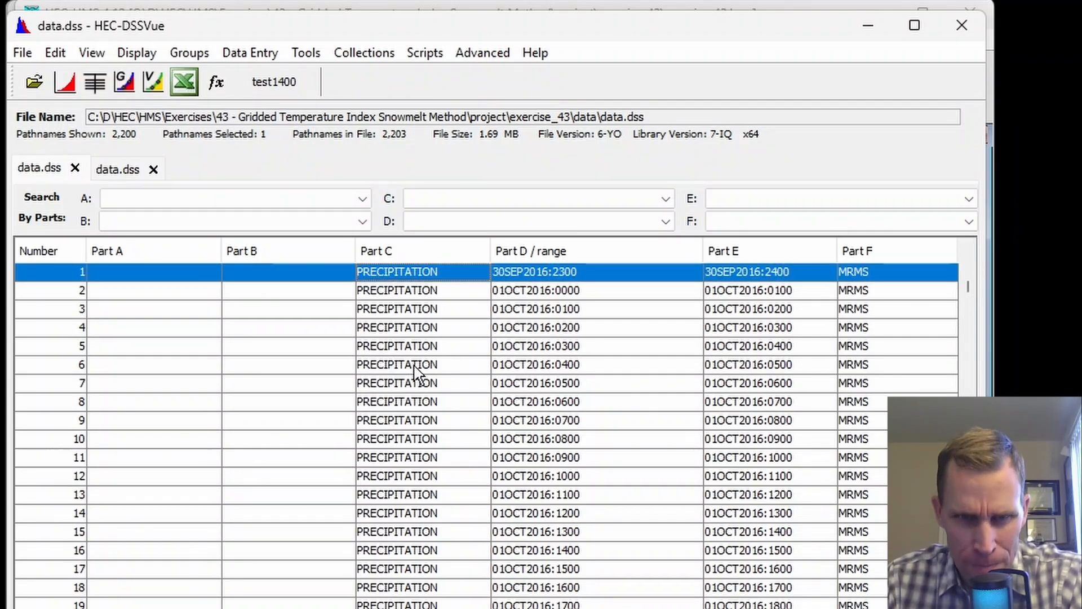
click(498, 293)
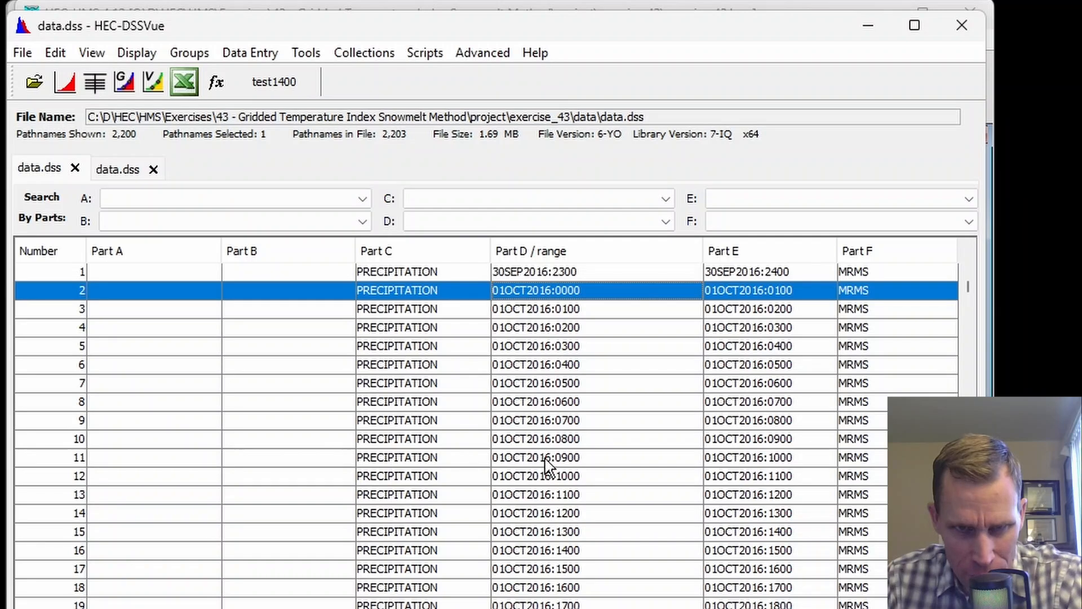
scroll(539, 496, down, 7)
scroll(527, 538, up, 7)
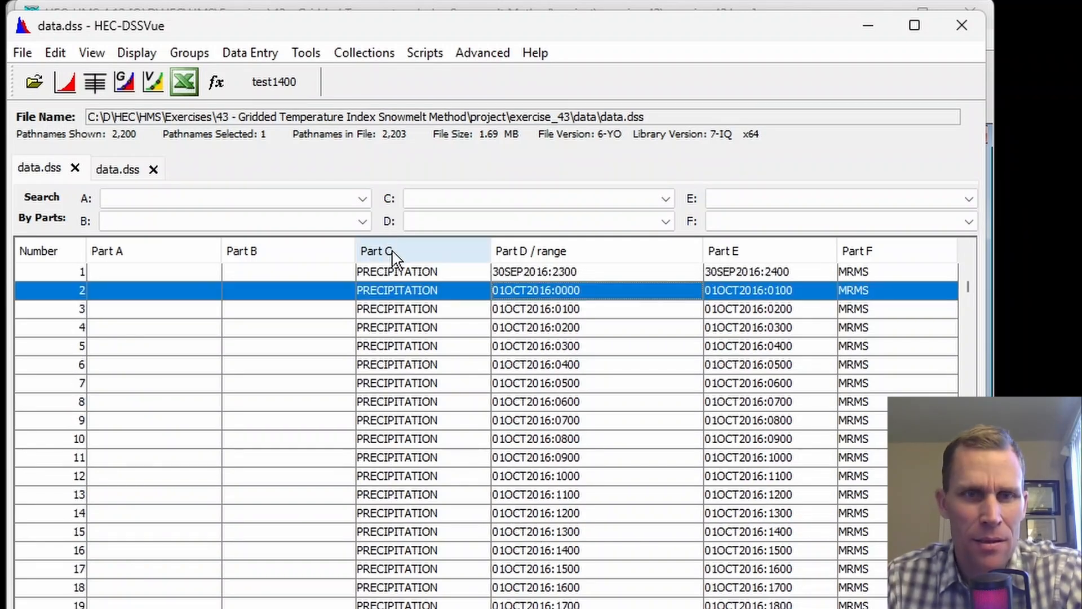
Step: Plot the MRMS precipitation grids from the 30SEP2016:2300 record through the 03OCT2016:0100 record
click(409, 271)
scroll(411, 429, down, 7)
scroll(409, 440, down, 5)
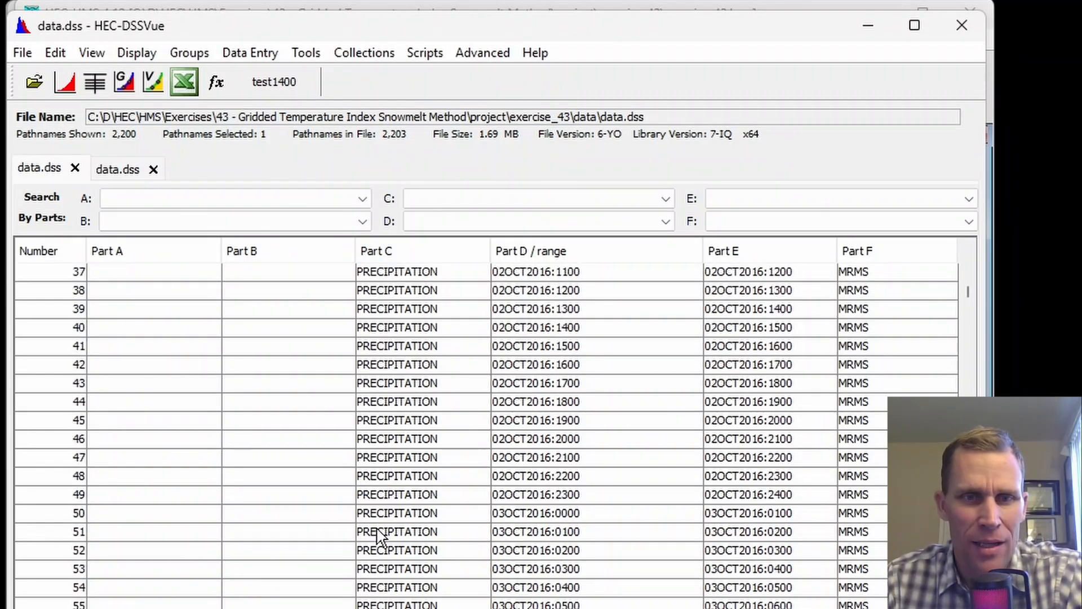
shift+click(383, 529)
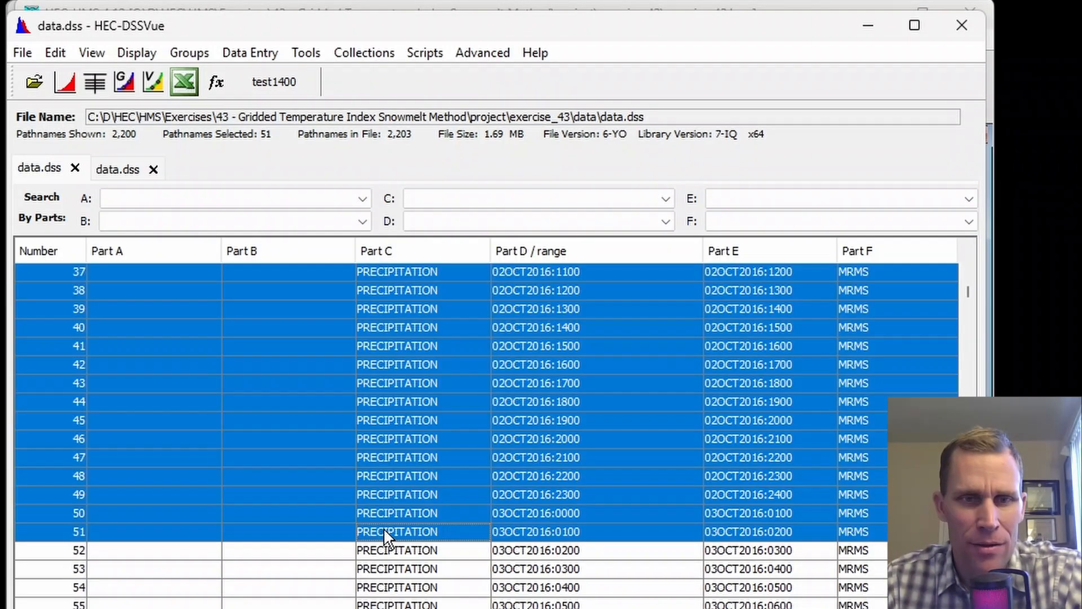
click(62, 80)
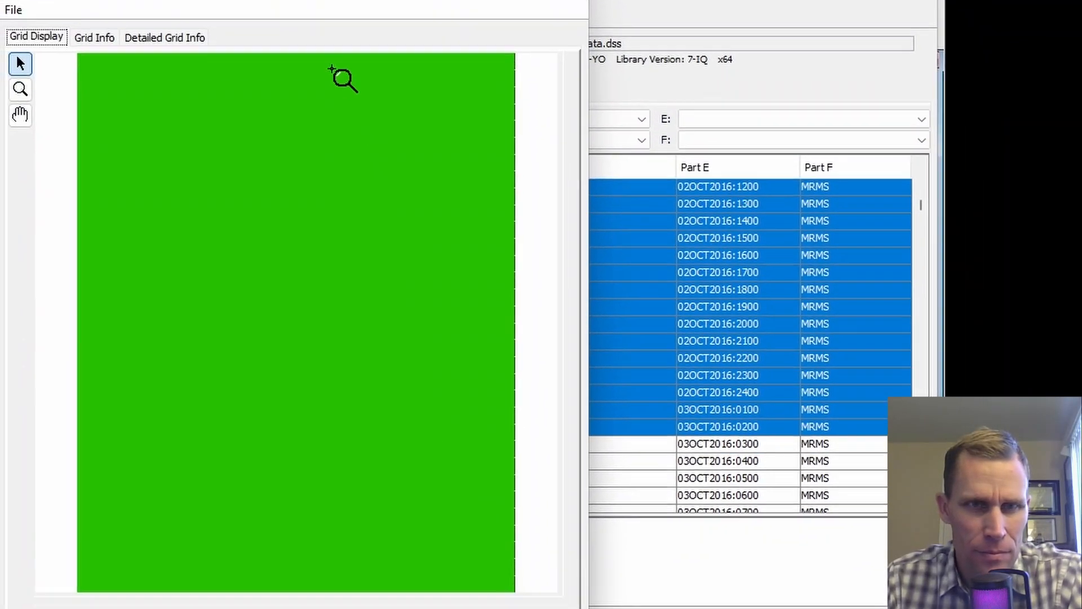
drag(366, 44, 465, 25)
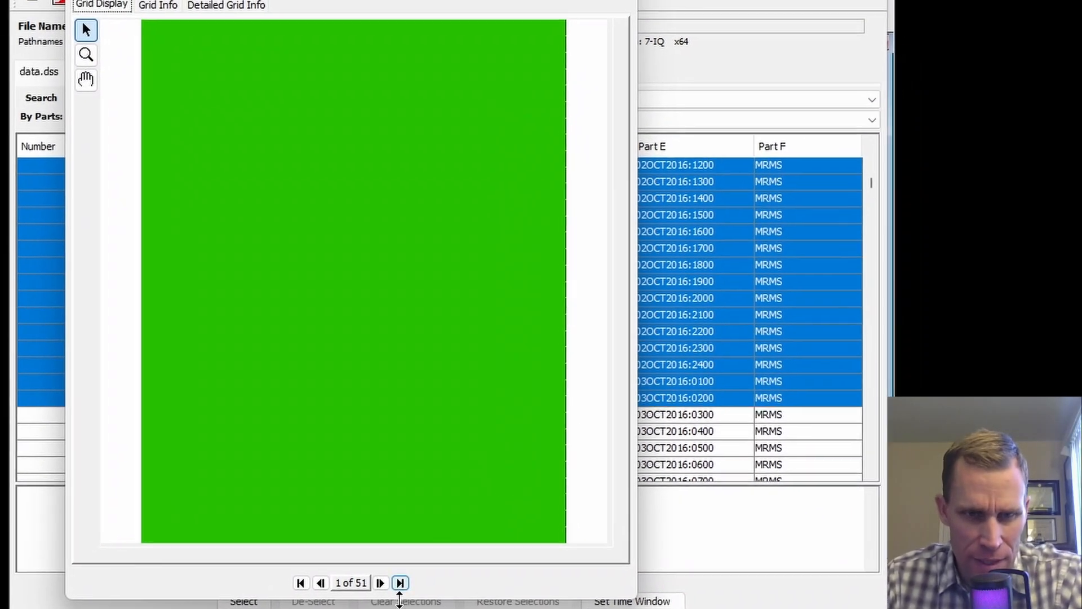
Step: Step through the plotted MRMS precipitation grids and review the grid information of the 02OCT2016:2200 to 02OCT2016:2300 record
click(413, 574)
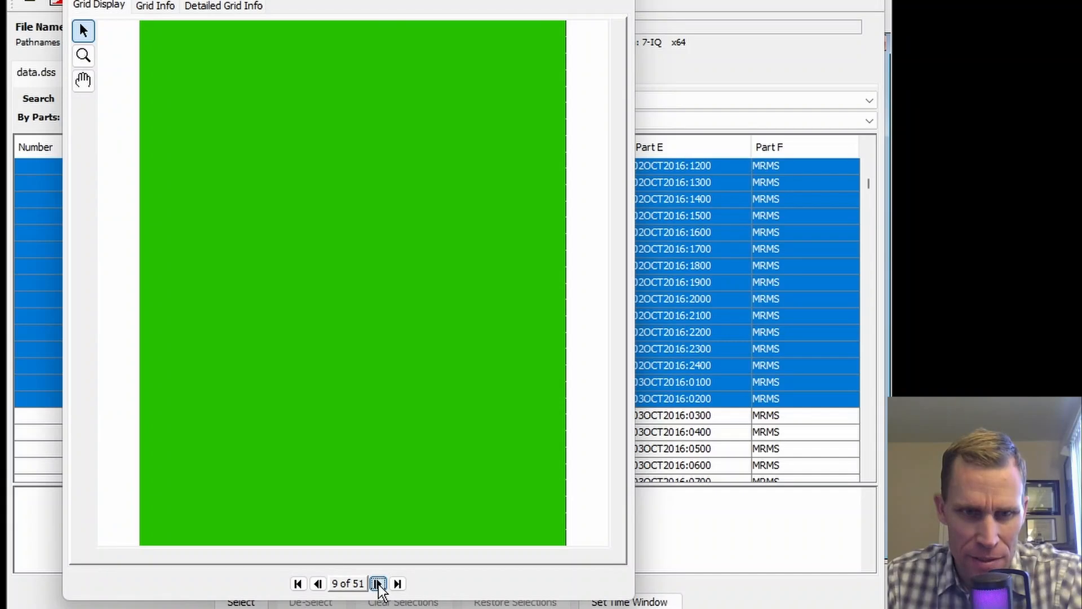
click(377, 584)
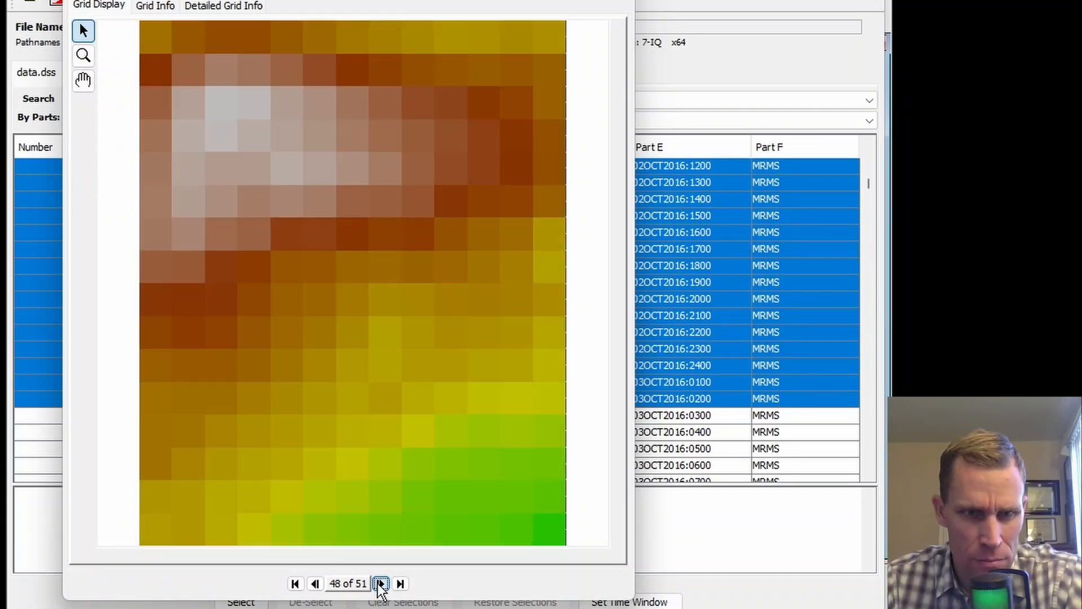
click(317, 585)
click(317, 585)
click(317, 585)
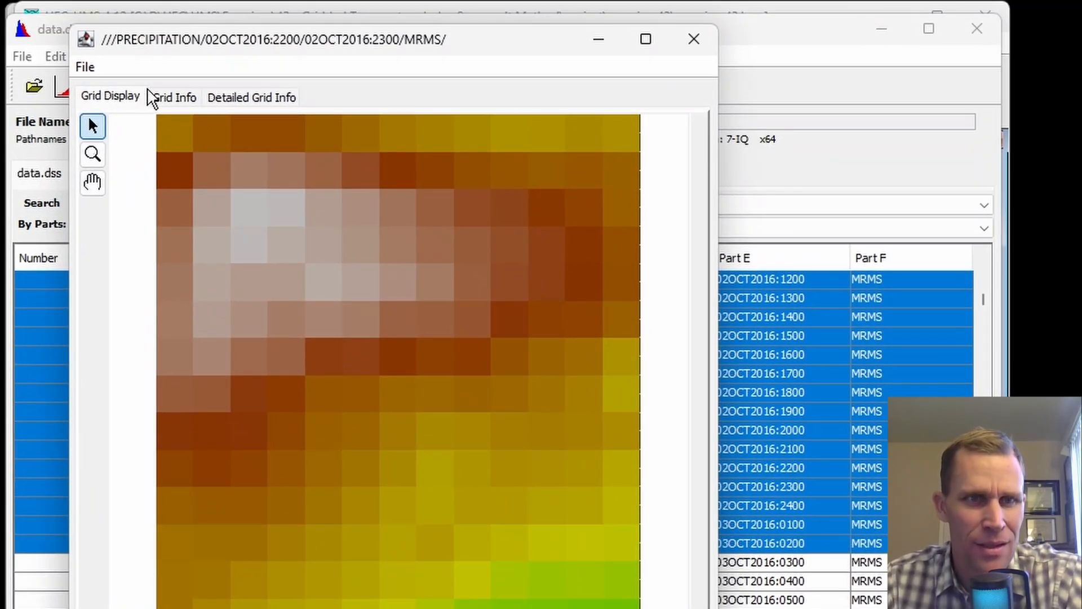
click(156, 6)
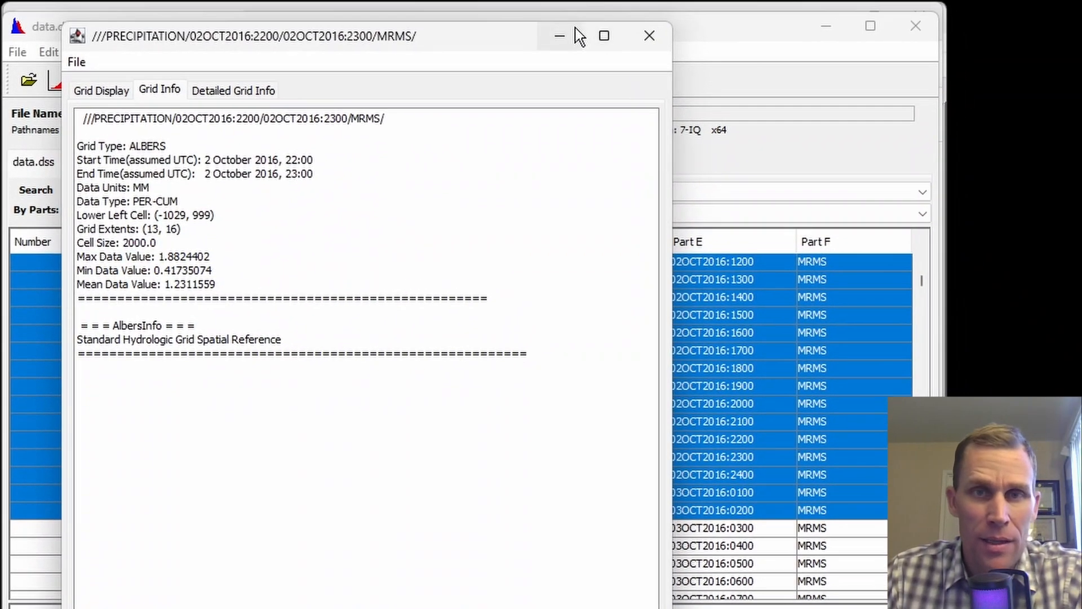
click(640, 32)
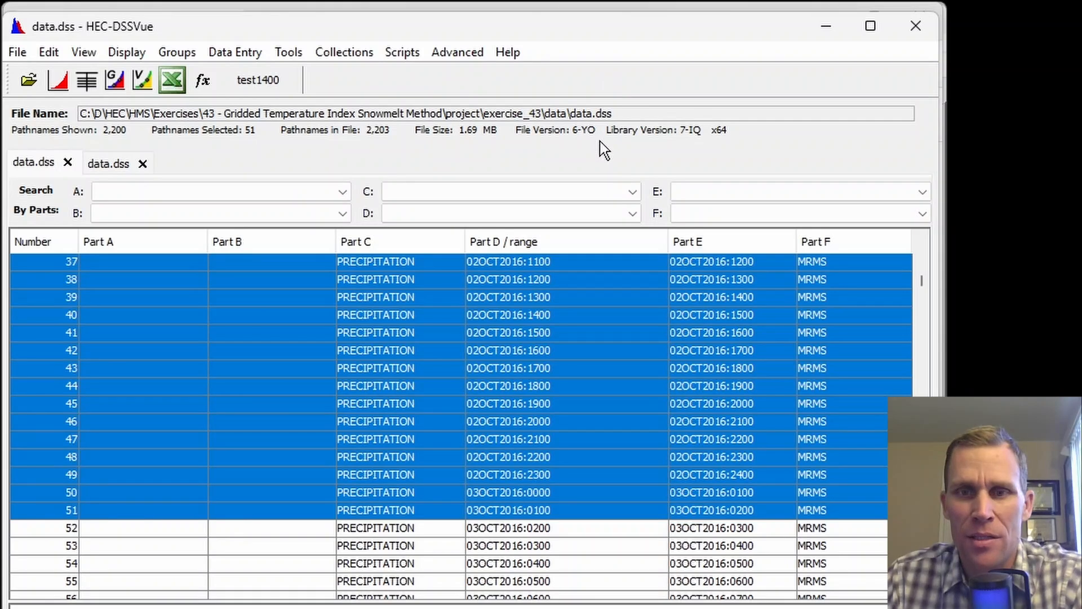
Step: Switch to HEC-HMS and start a gridded data import with all the TMPK grib2 files from the temperature_data folder
click(826, 26)
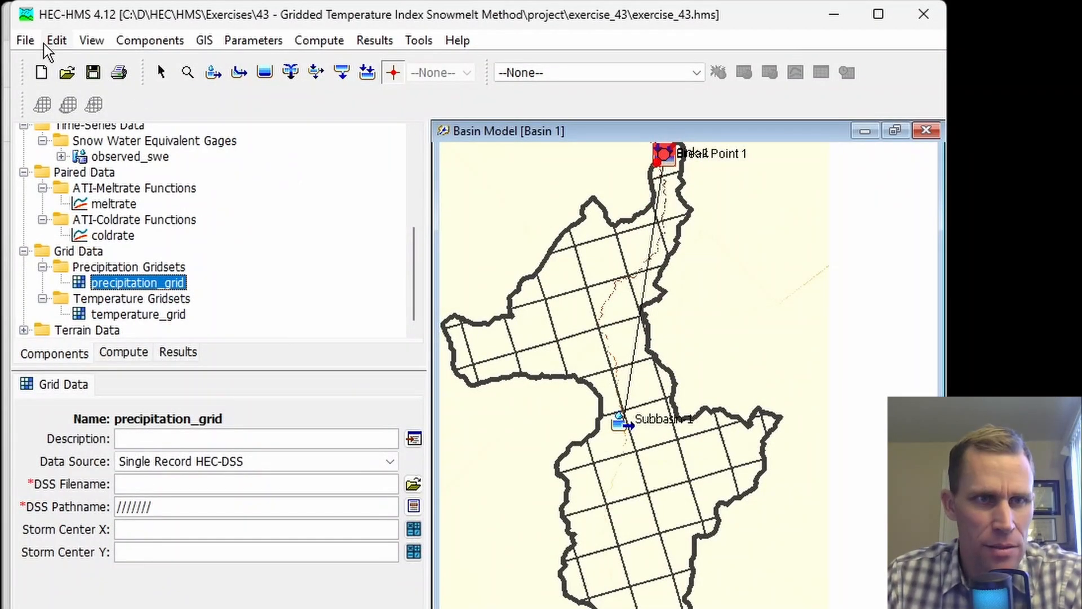
click(44, 45)
mouse_move(25, 44)
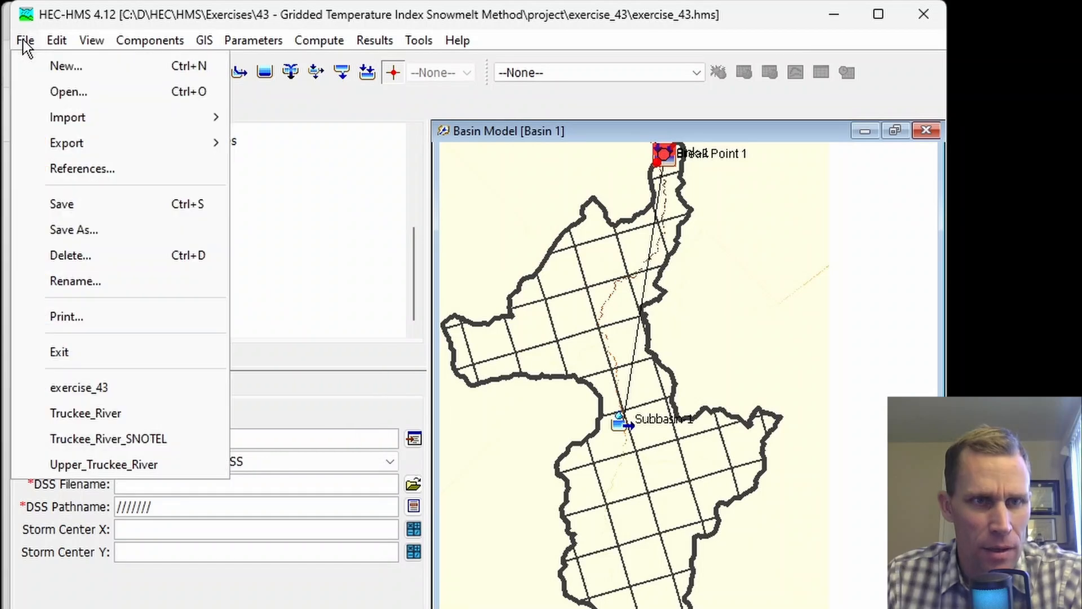
mouse_move(101, 117)
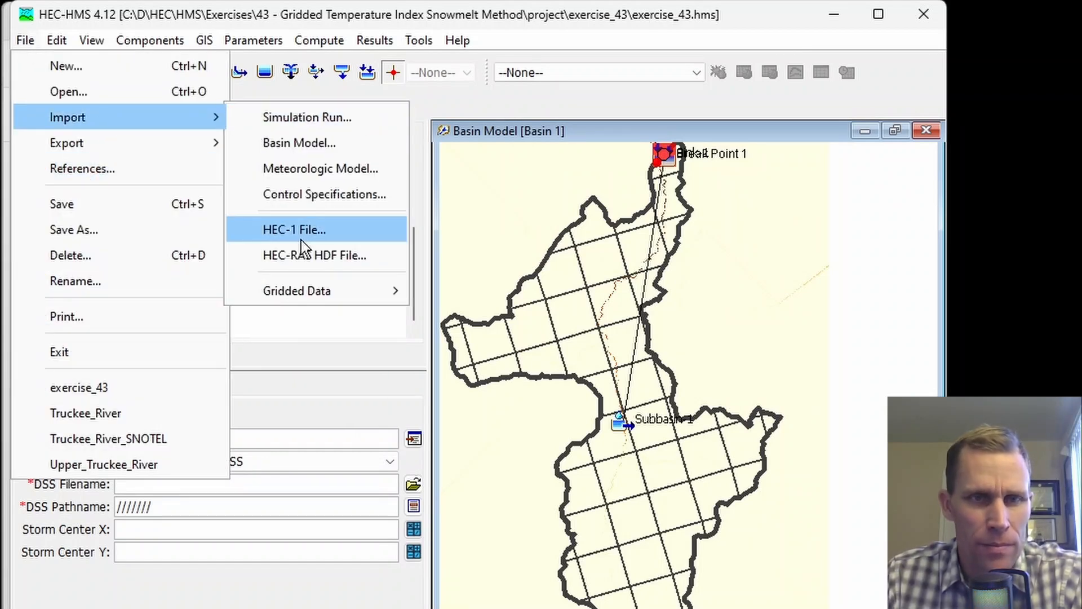
mouse_move(312, 293)
click(459, 292)
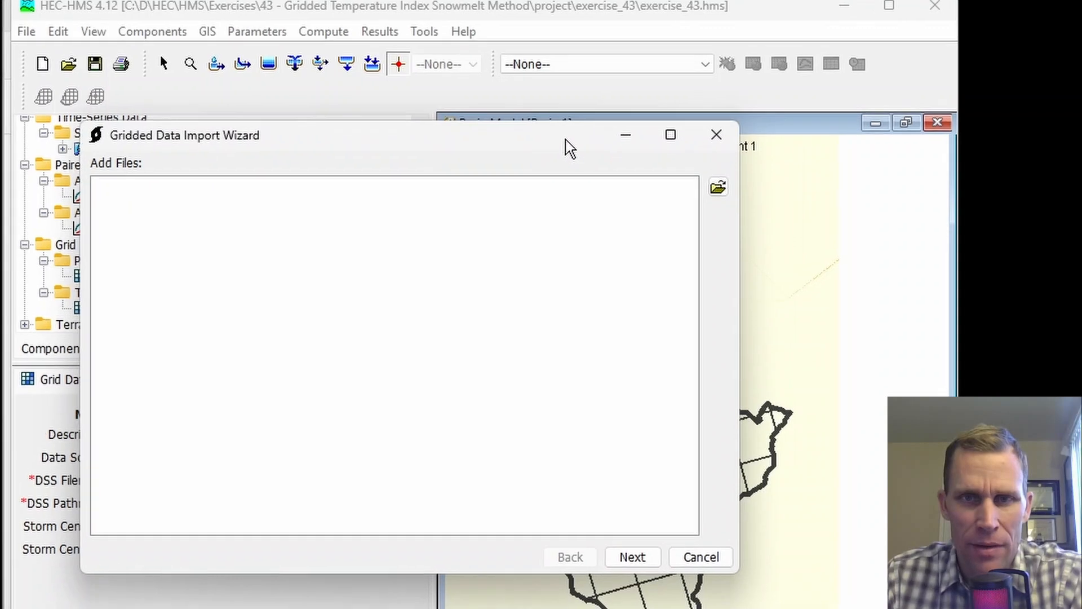
click(750, 216)
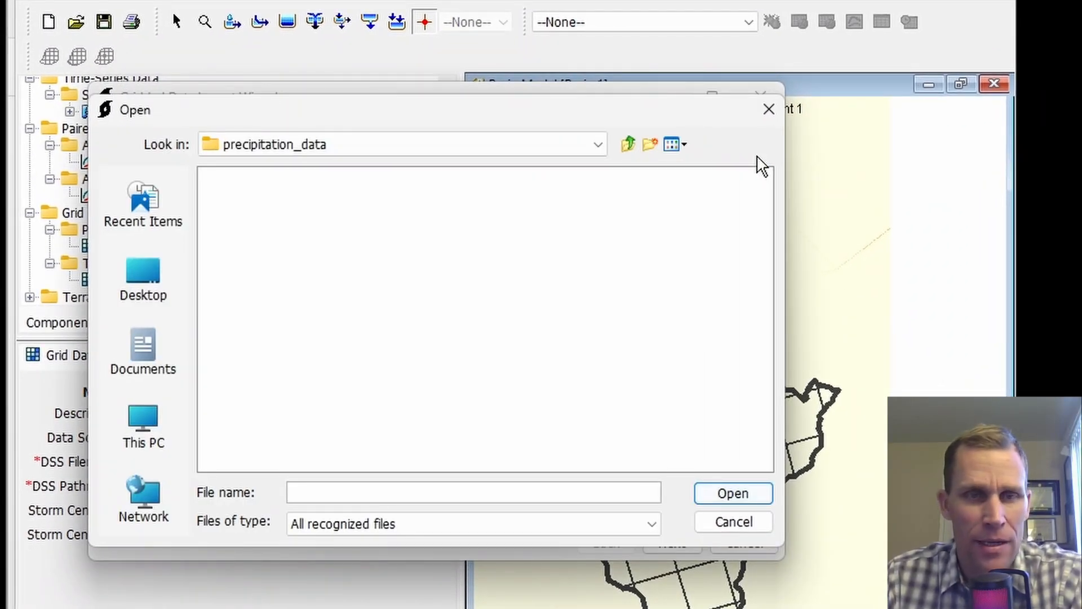
click(628, 145)
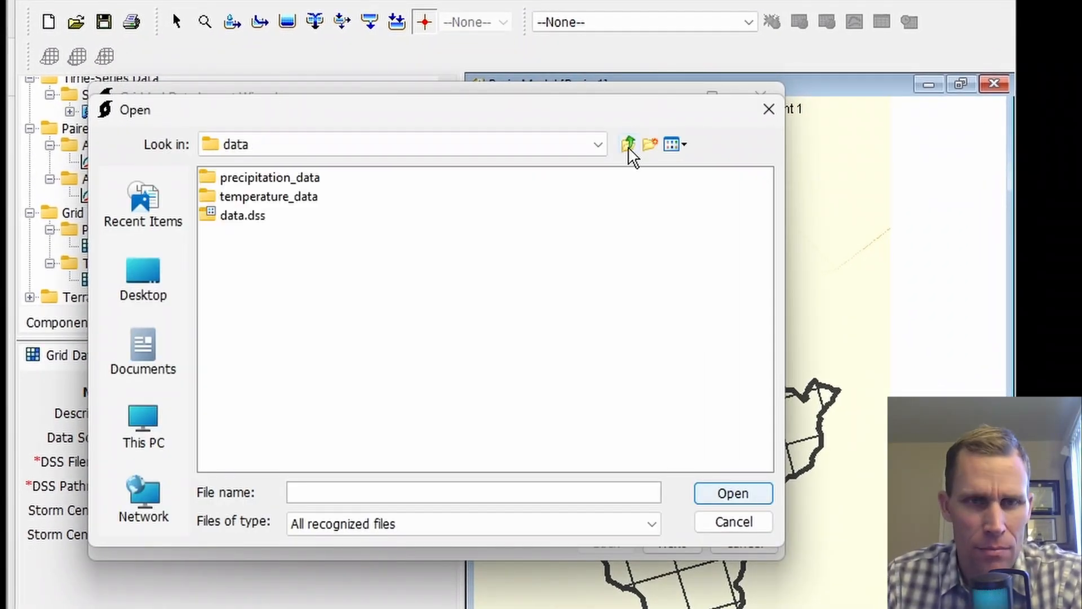
double_click(270, 199)
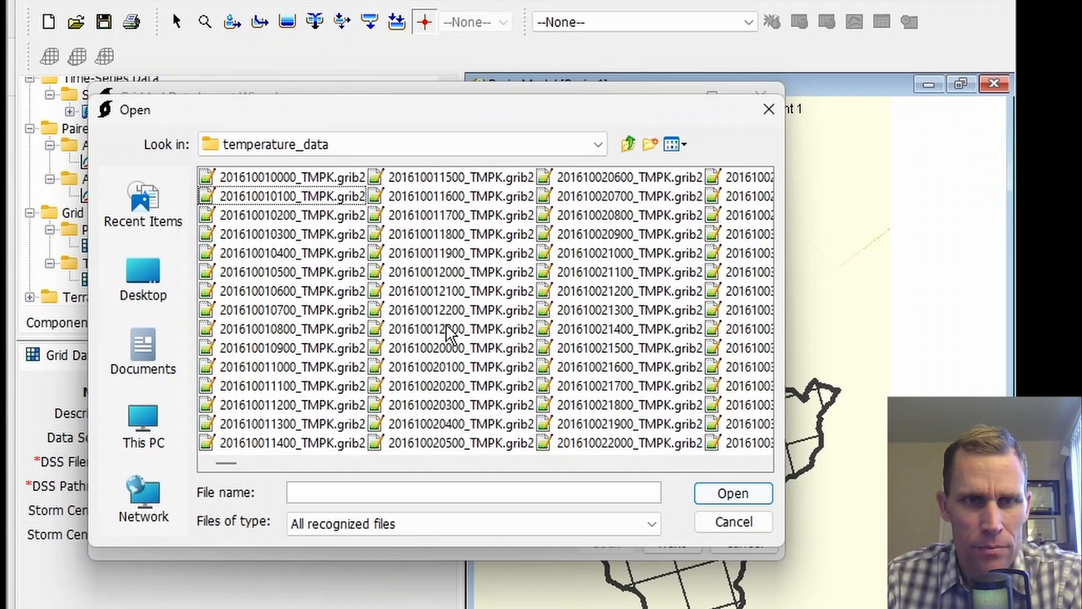
key(ctrl+a)
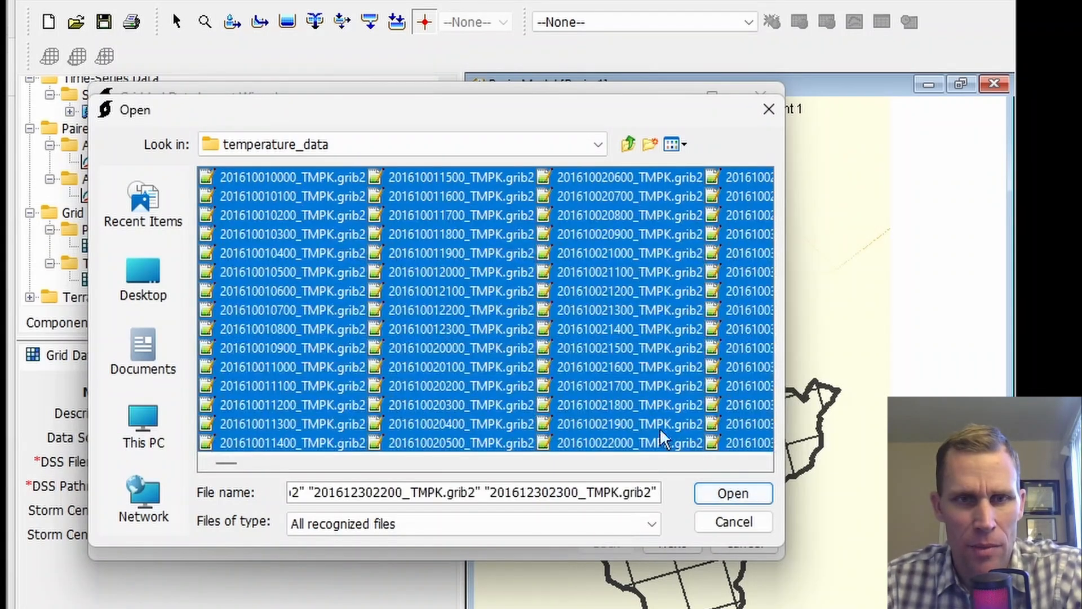
click(734, 494)
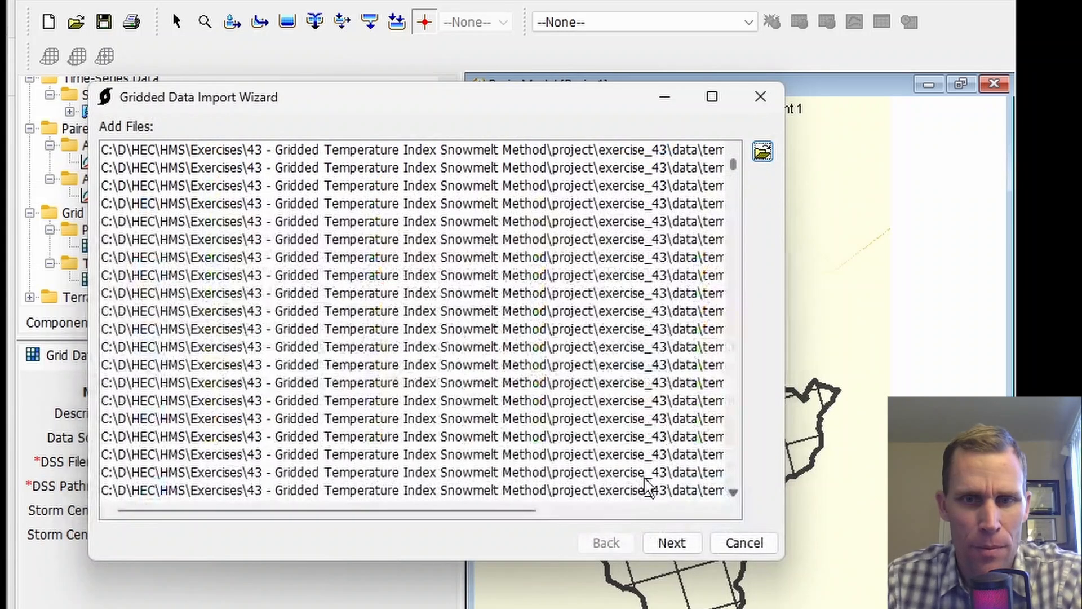
click(653, 538)
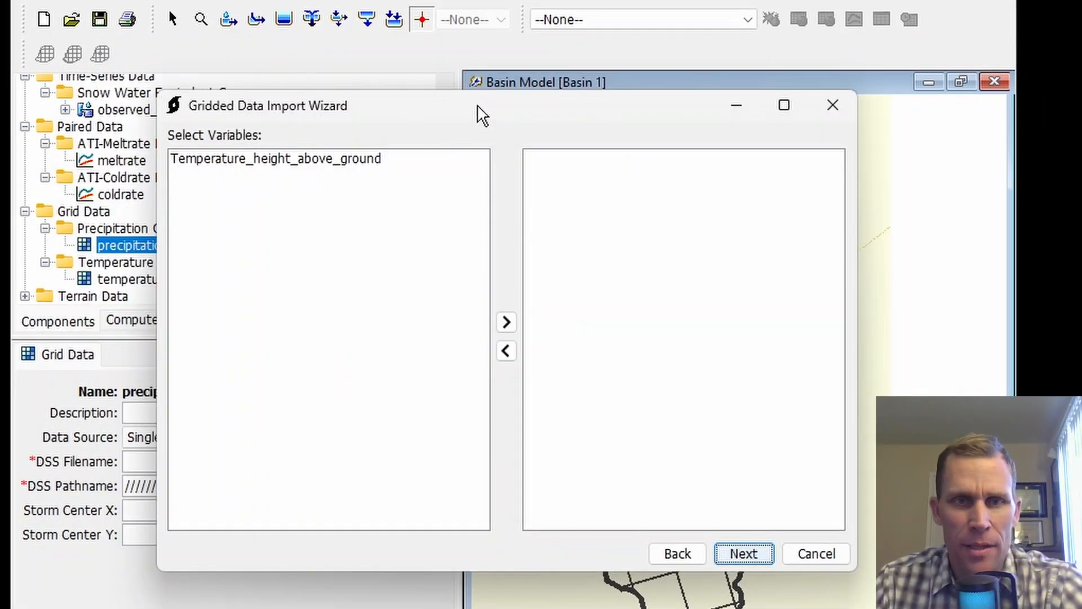
Step: Choose Temperature_height_above_ground as the variable to import
drag(481, 115, 475, 117)
click(348, 160)
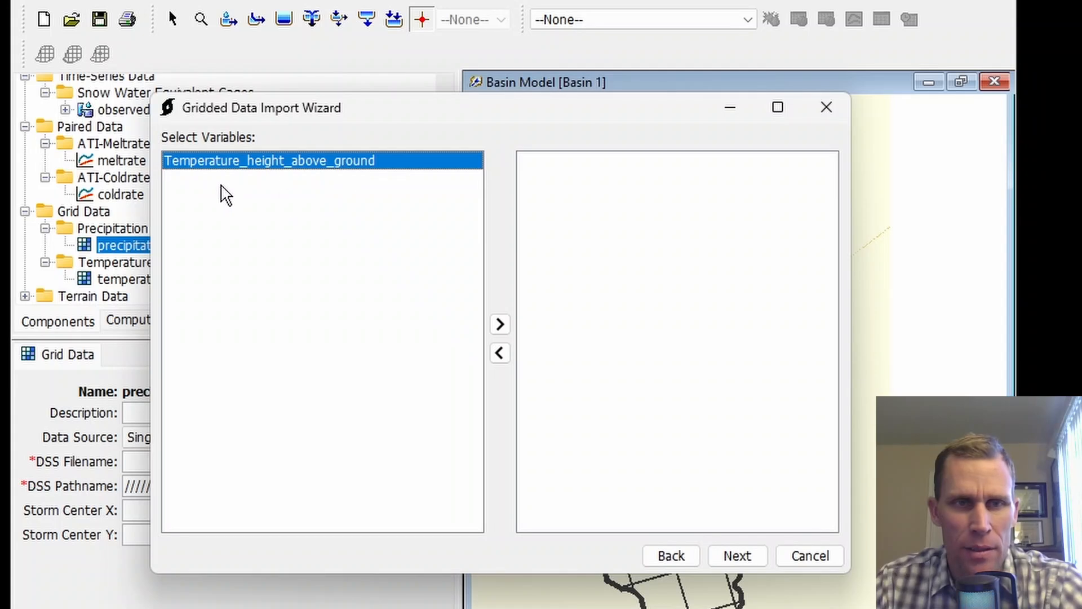
click(499, 322)
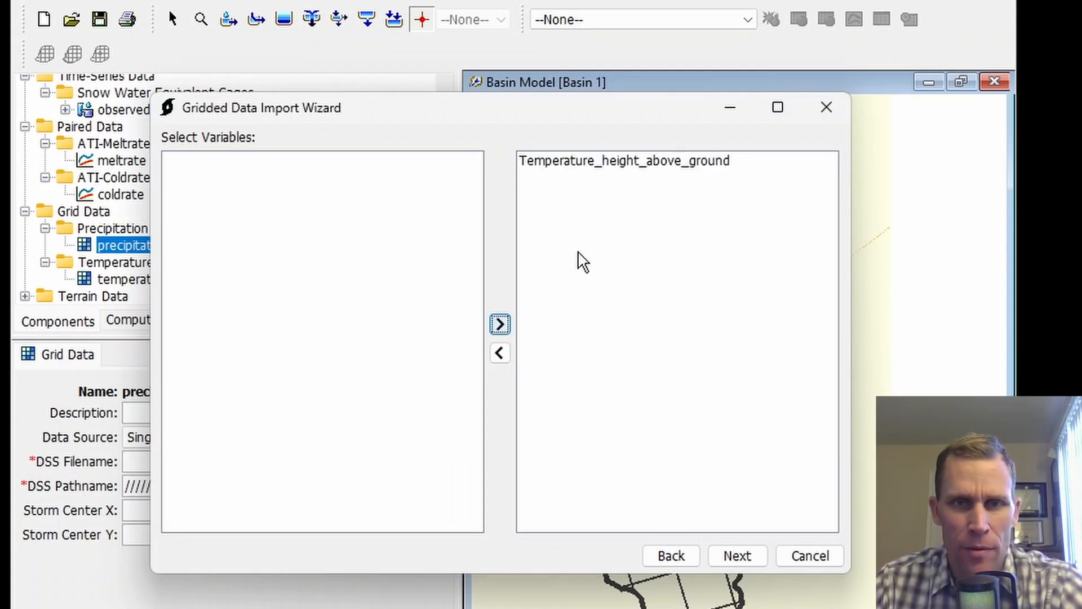
click(742, 557)
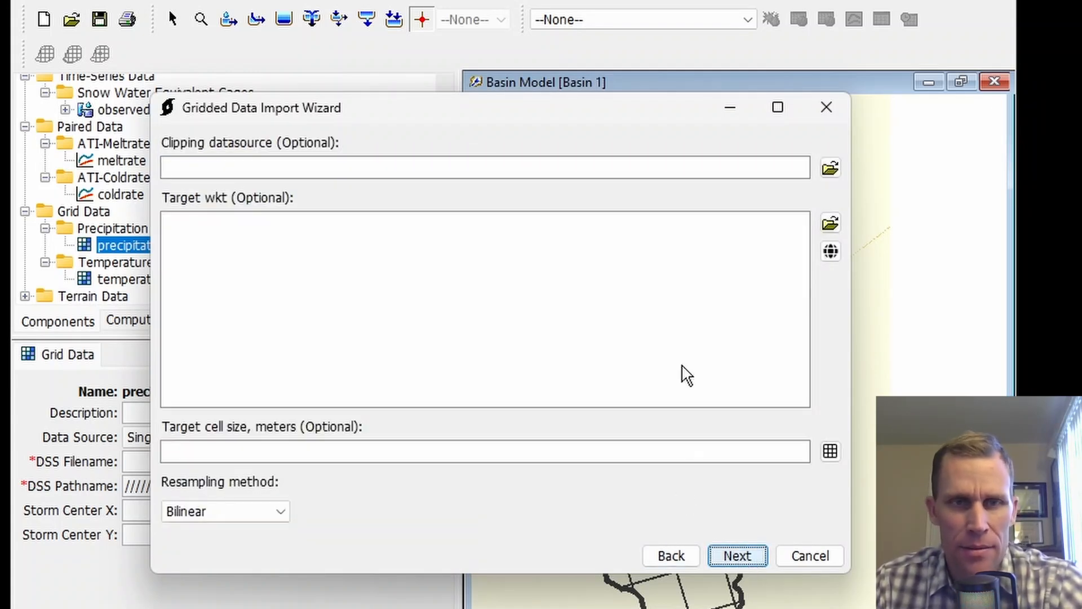
Step: Clip the temperature import to subbasin_buffer.shp, using the SHG projection and a 2000 m target cell size
drag(540, 110, 522, 113)
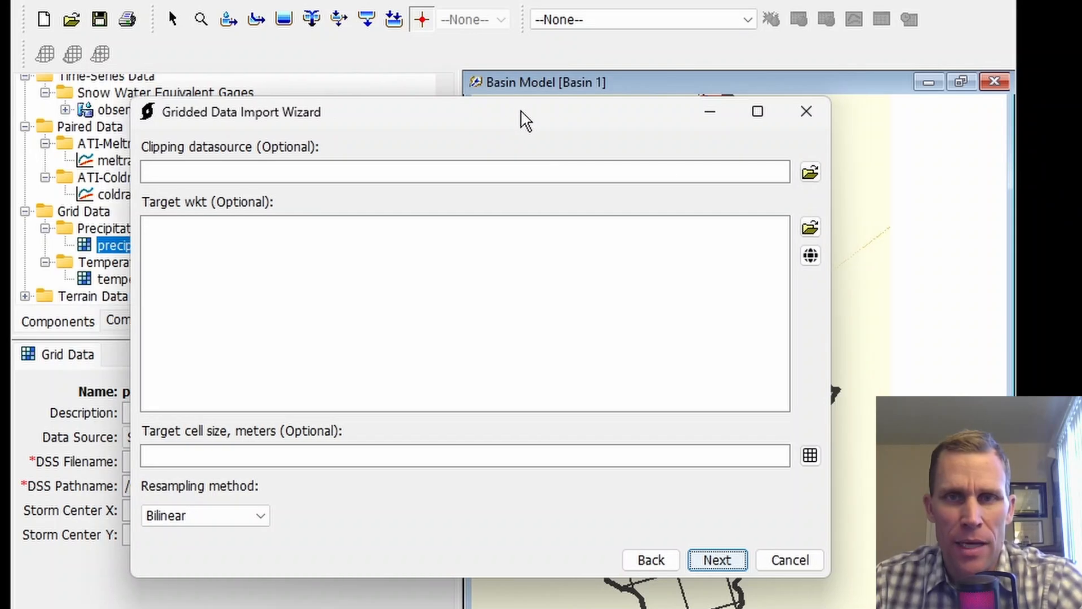
click(809, 173)
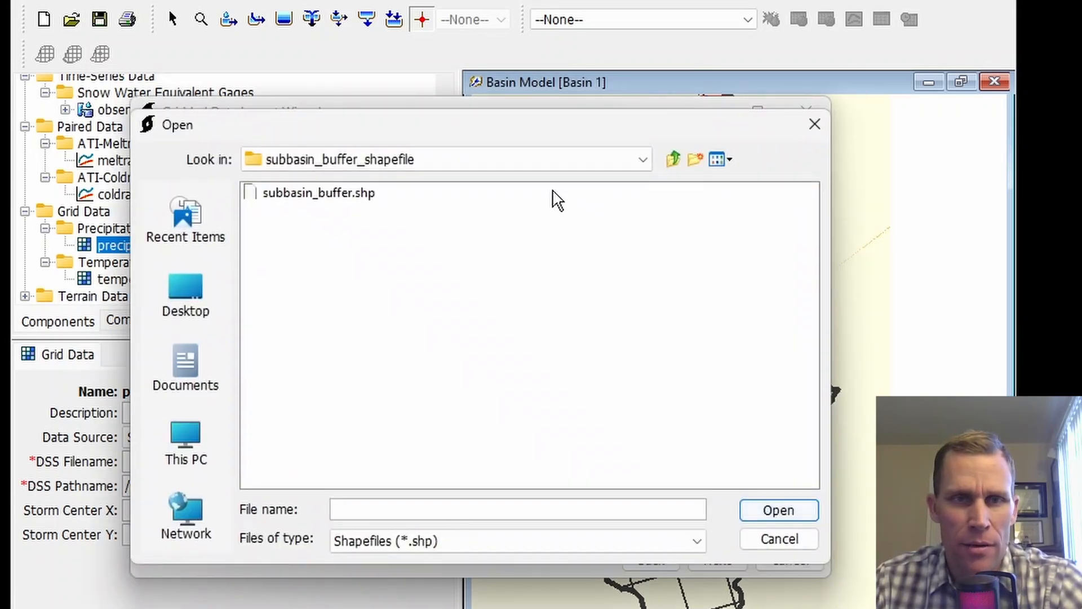
click(356, 194)
click(756, 510)
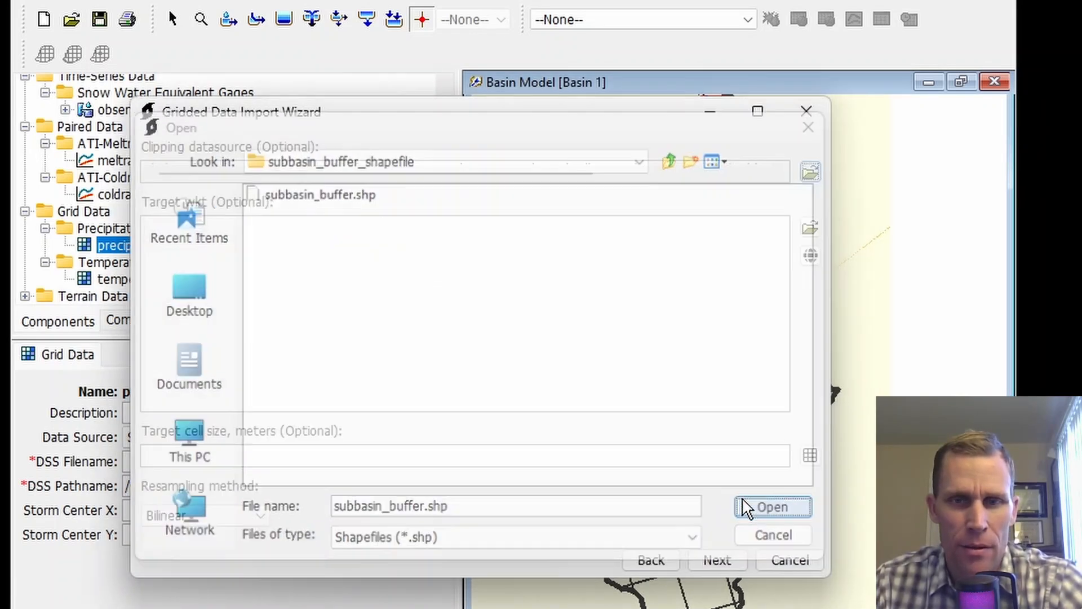
click(809, 256)
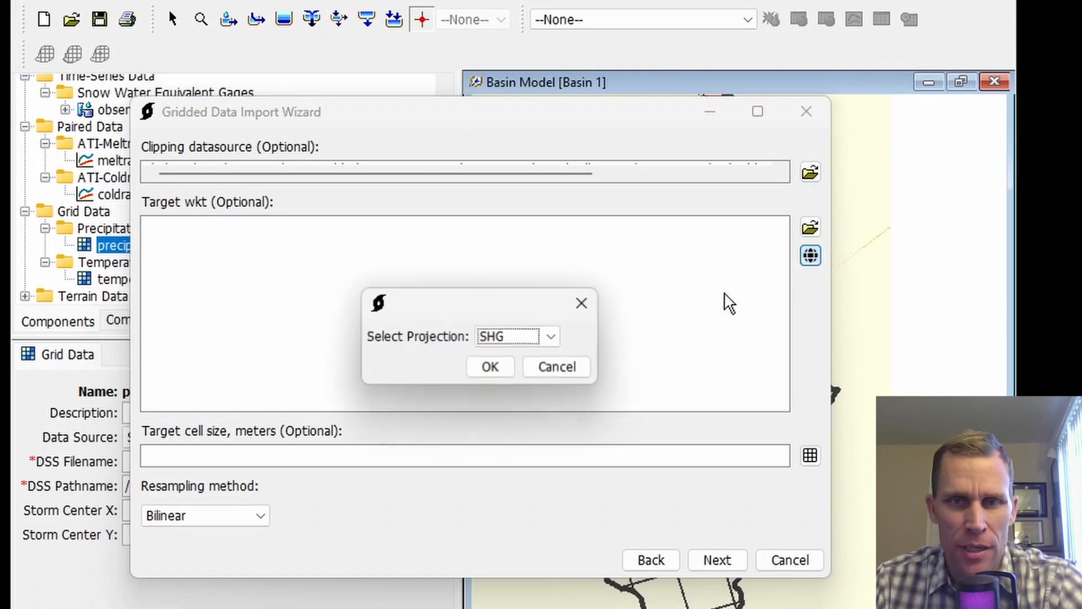
click(493, 373)
click(463, 454)
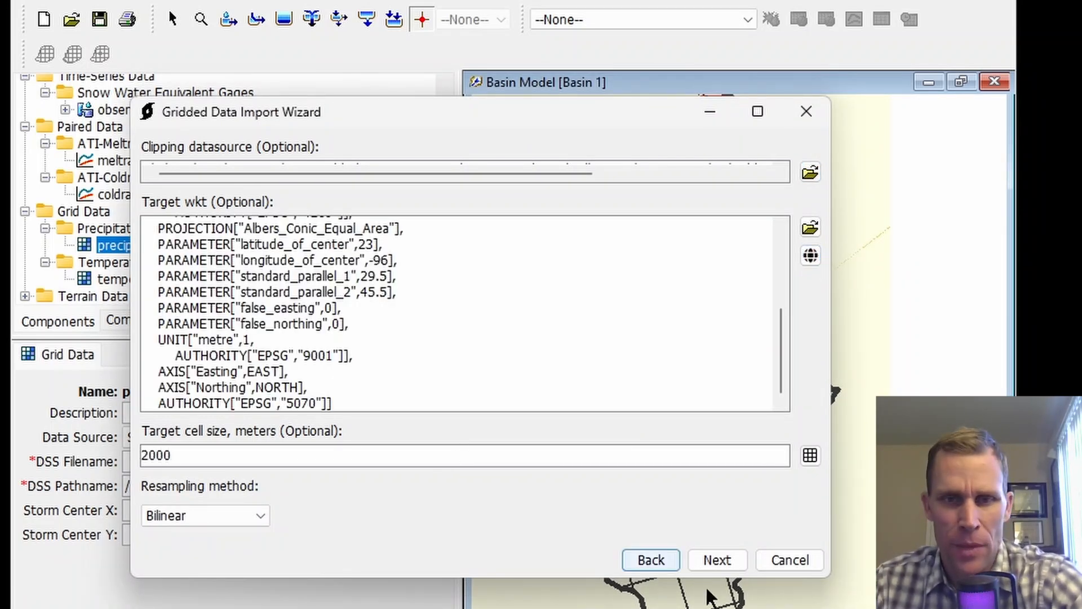
click(716, 559)
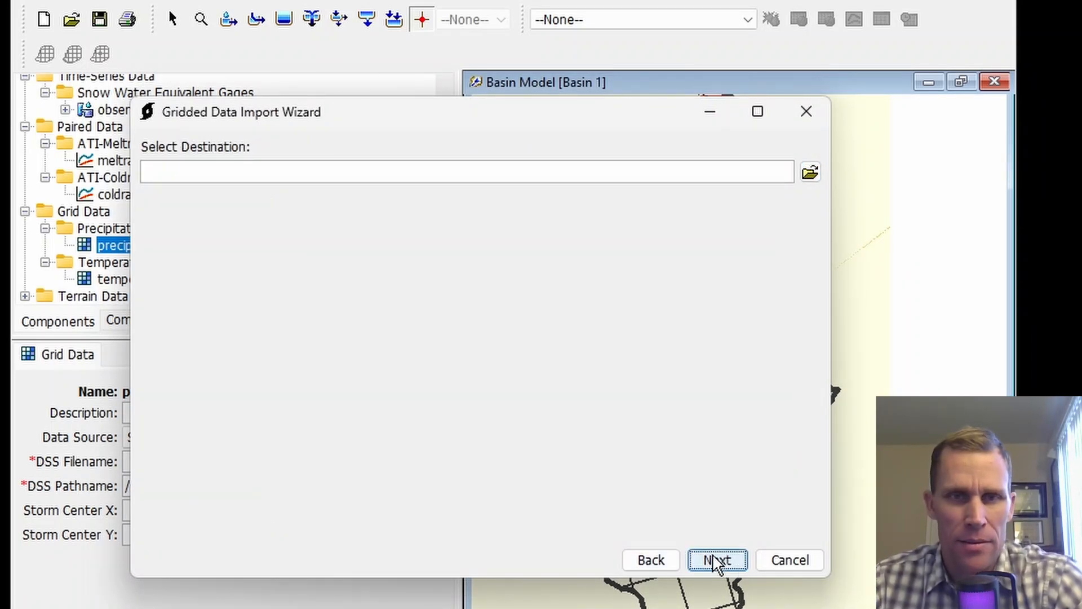
Step: Set data.dss as the destination, accepting the override, and run the temperature import with pathname Part F MRMS
click(810, 172)
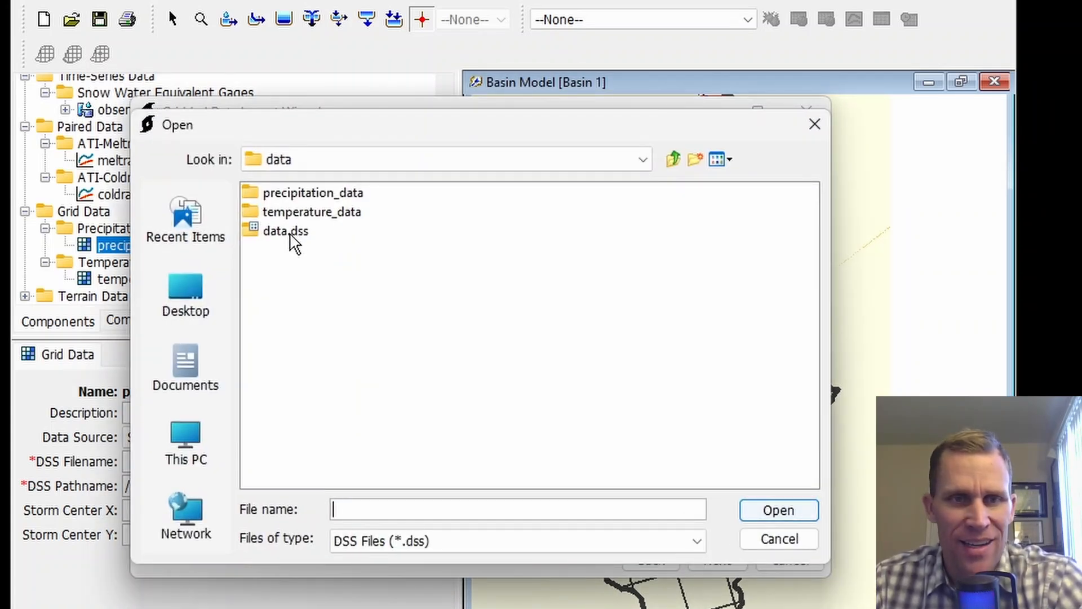
click(285, 236)
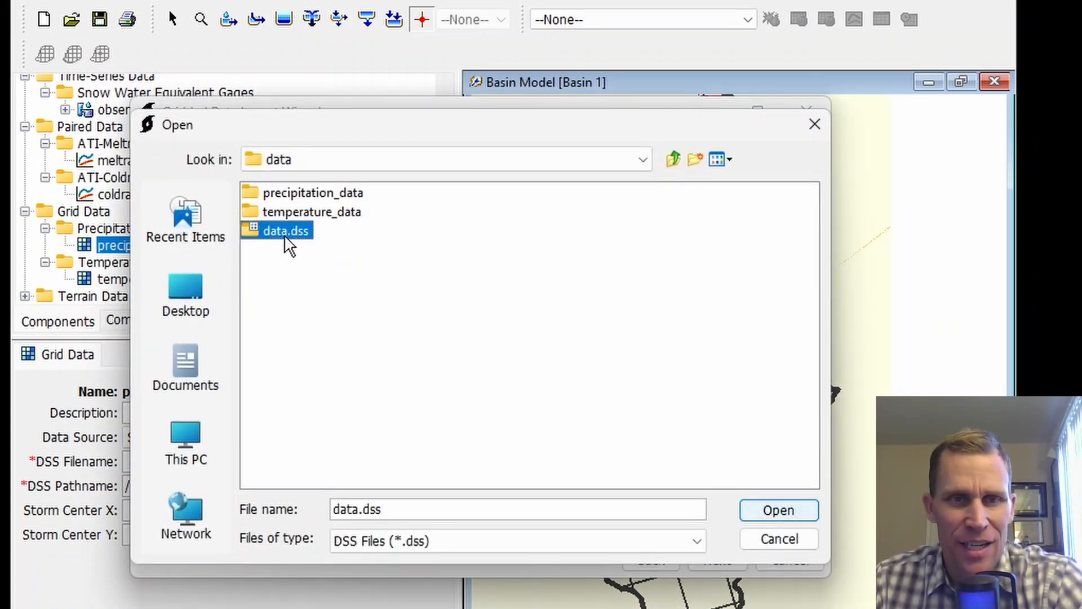
click(779, 510)
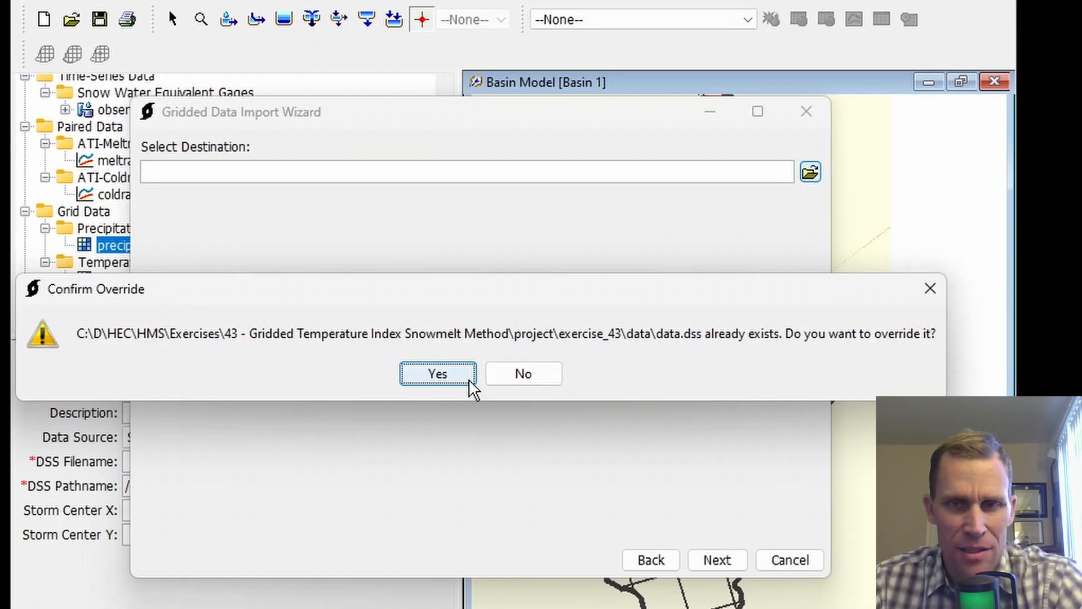
click(426, 374)
click(671, 246)
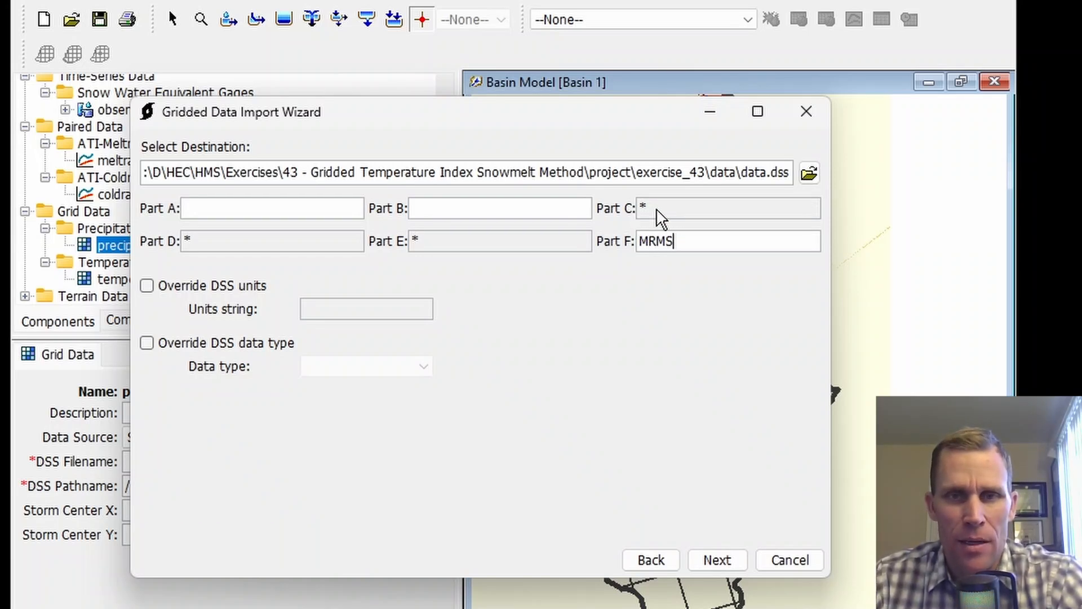
click(704, 561)
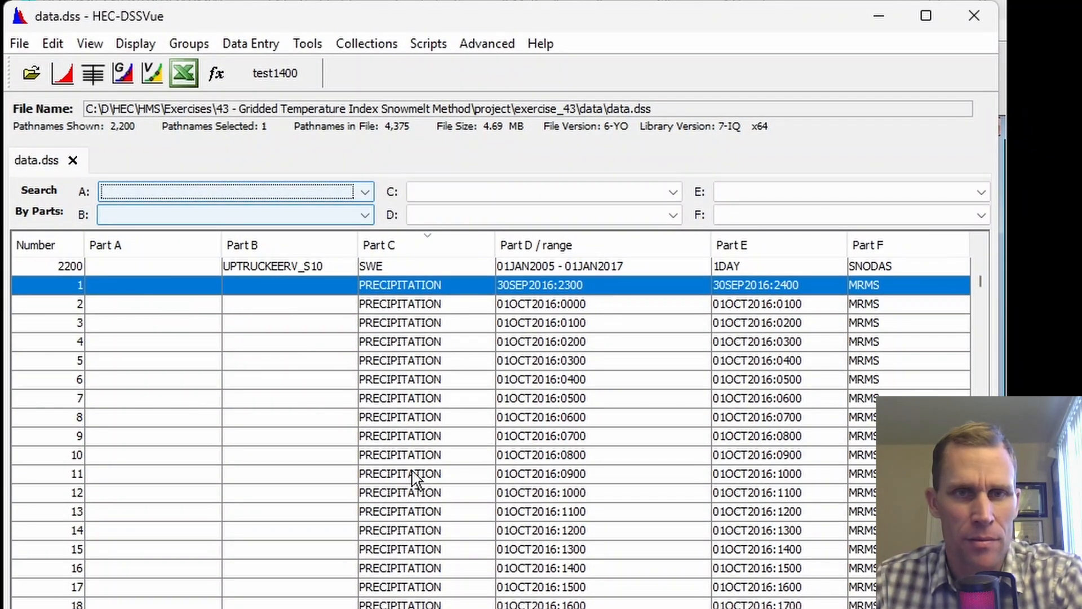
Step: Refresh the data.dss catalog in HEC-DSSVue to list the imported temperature records
click(52, 45)
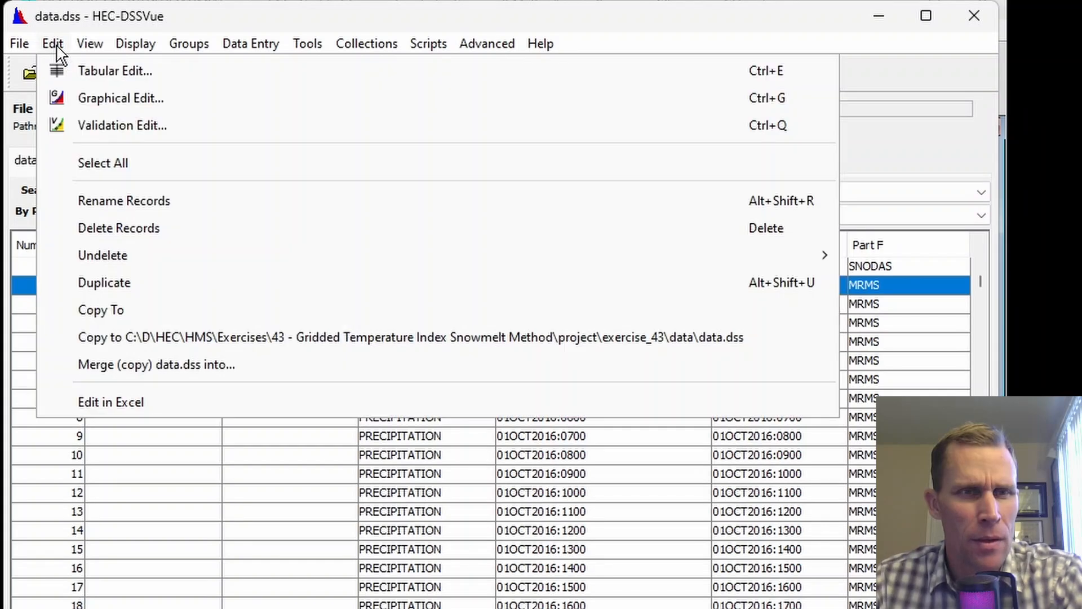
mouse_move(88, 47)
click(155, 324)
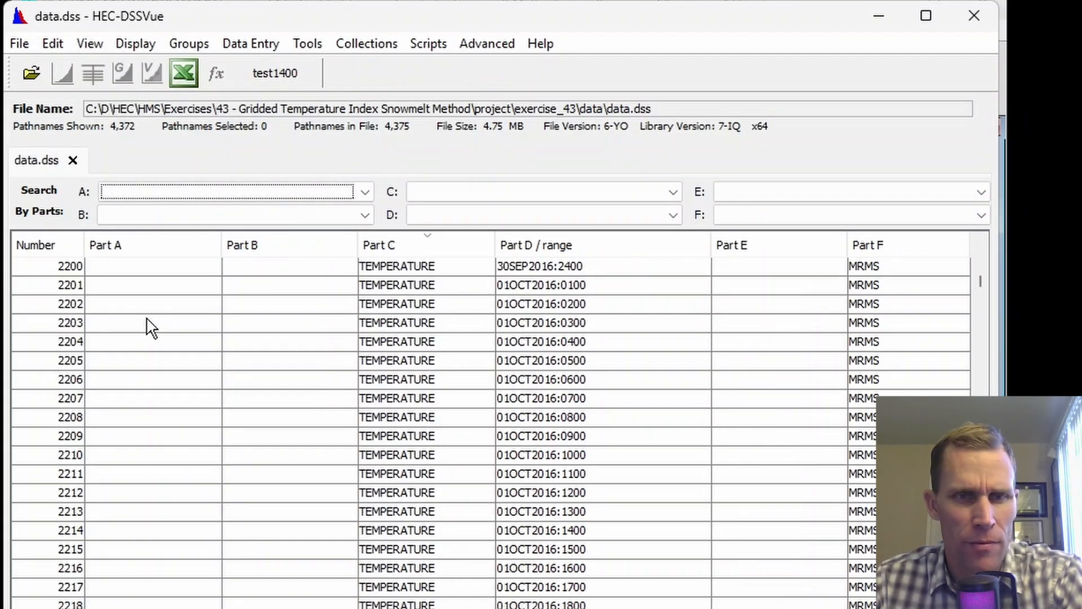
Step: Plot the temperature records from 30SEP2016:2400 through 03OCT2016:0800 and enlarge the grid plot window
click(384, 266)
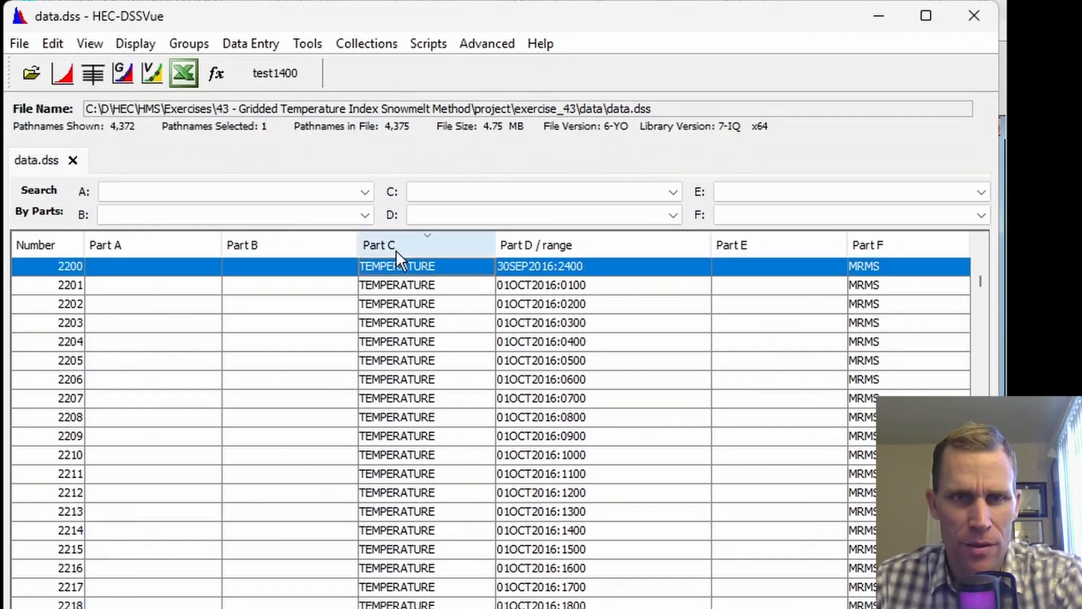
click(444, 194)
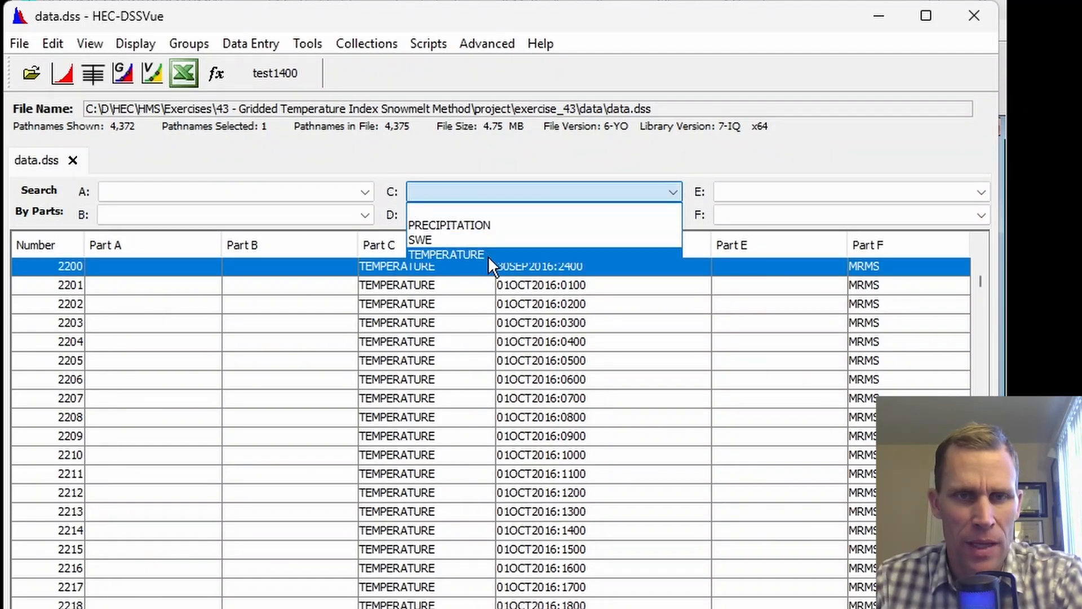
click(432, 312)
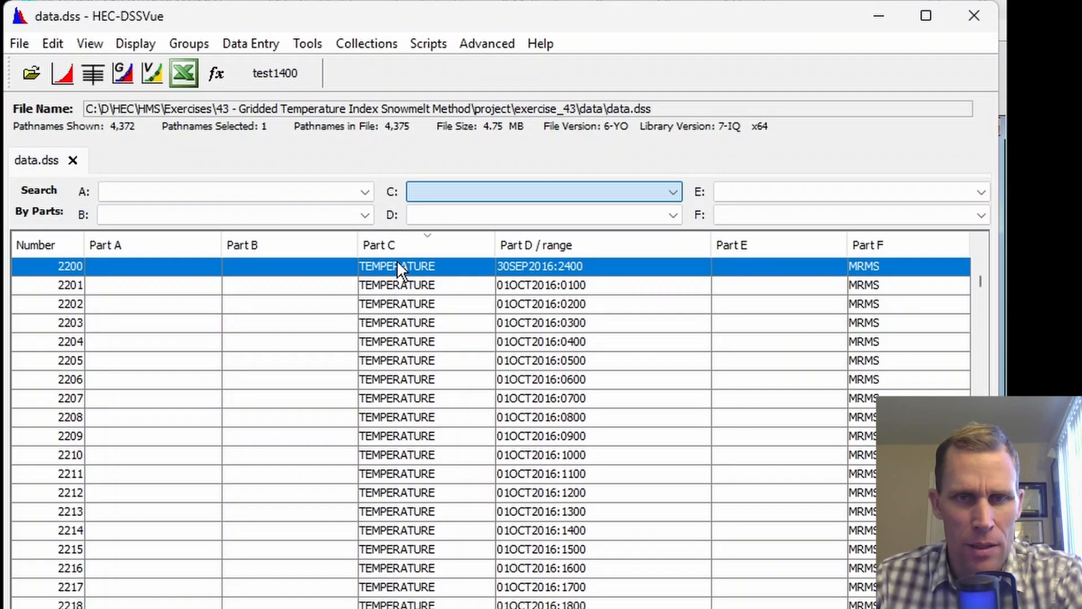
scroll(424, 465, down, 15)
shift+click(420, 474)
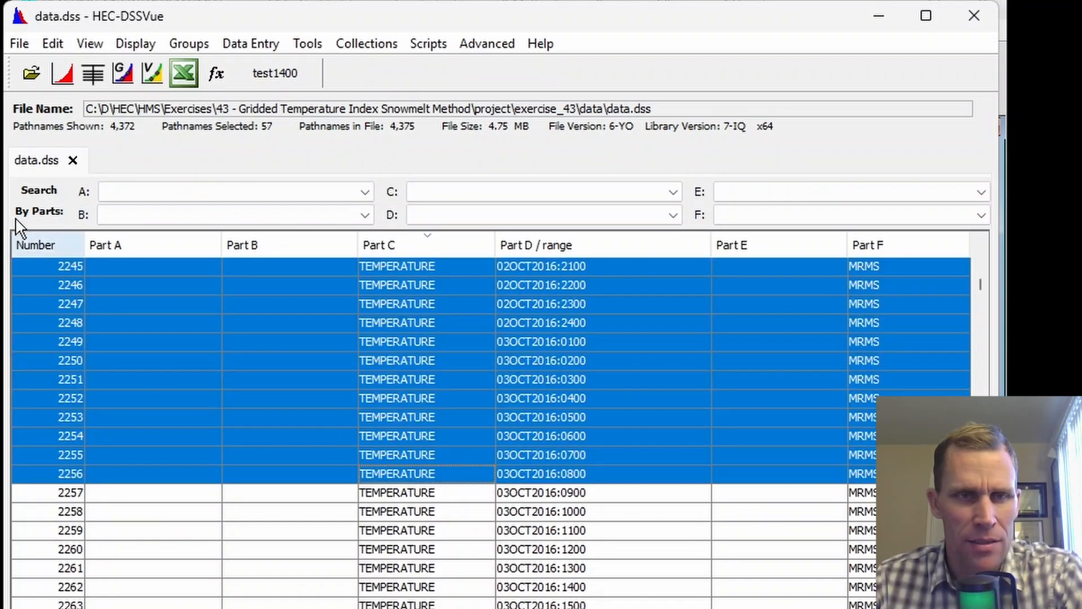
click(62, 73)
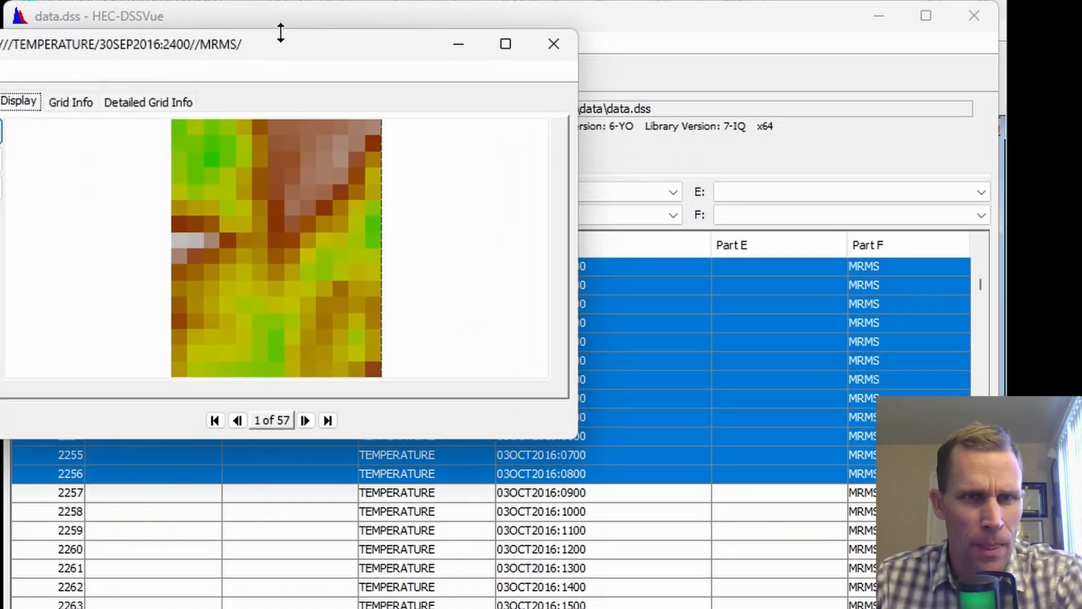
drag(280, 31, 431, 32)
drag(707, 416, 625, 599)
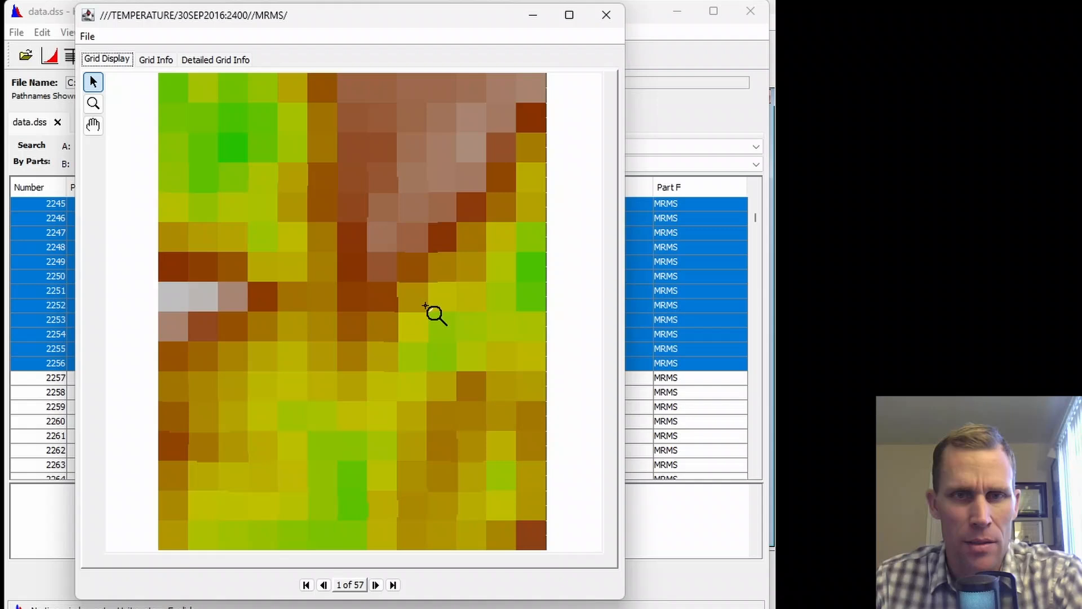
Step: Examine cell values in the plotted temperature grids up to 01OCT2016:0900, including that record's grid information
mouse_move(209, 199)
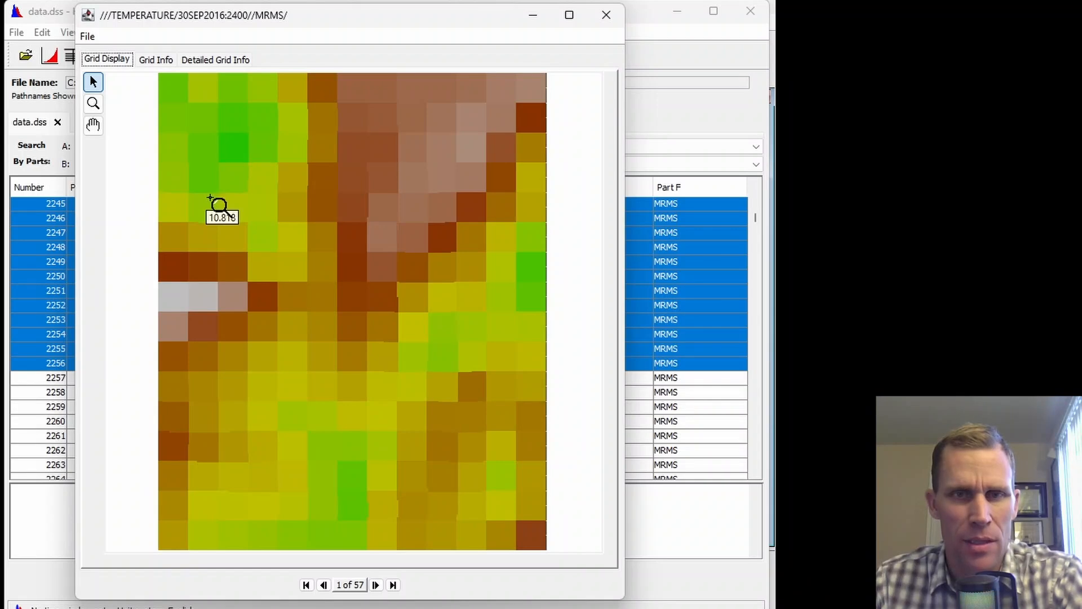
click(376, 585)
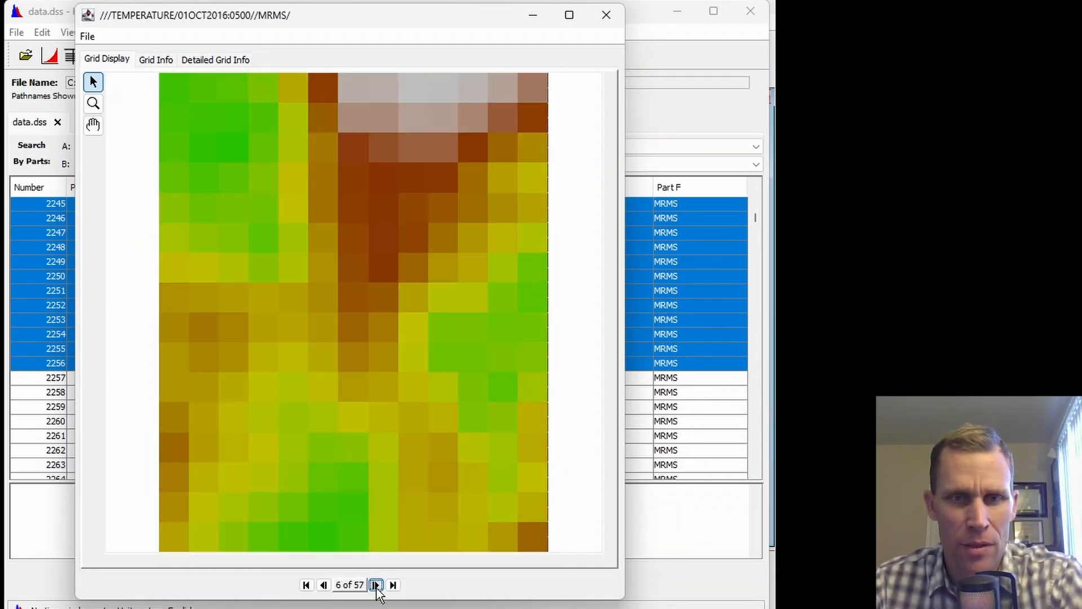
click(377, 586)
click(376, 587)
click(377, 586)
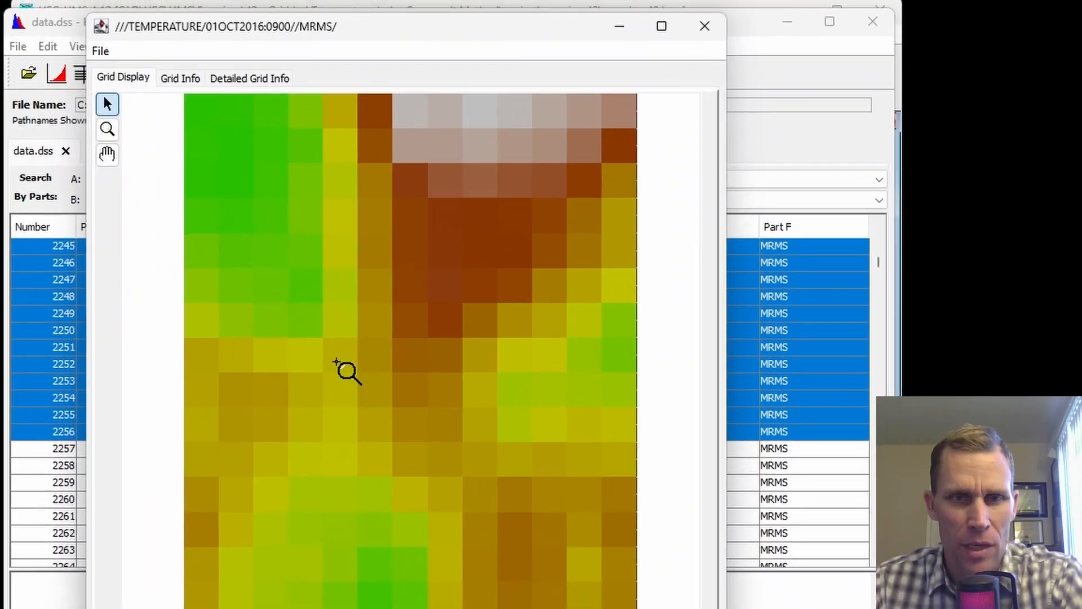
mouse_move(290, 302)
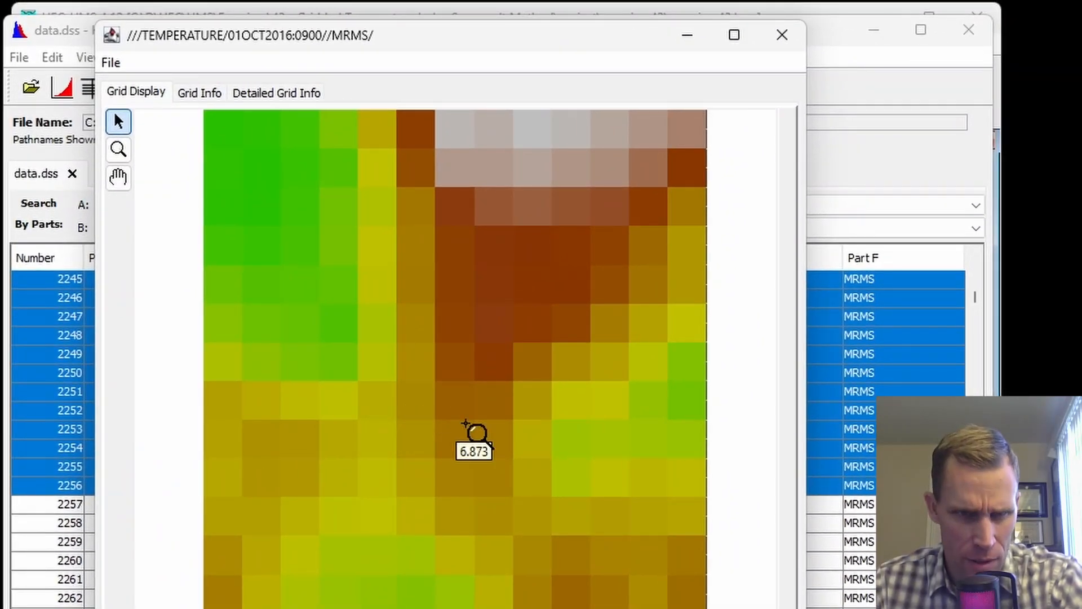
click(198, 93)
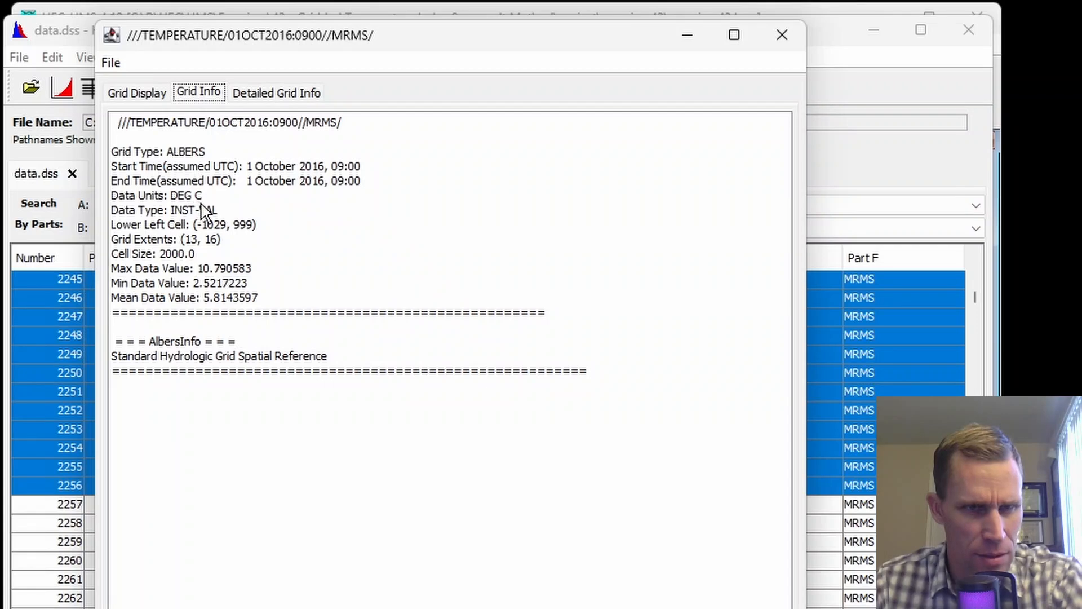
Step: Close the temperature grid plot, switch to HEC-HMS, and close the Gridded Data Import Wizard
click(782, 36)
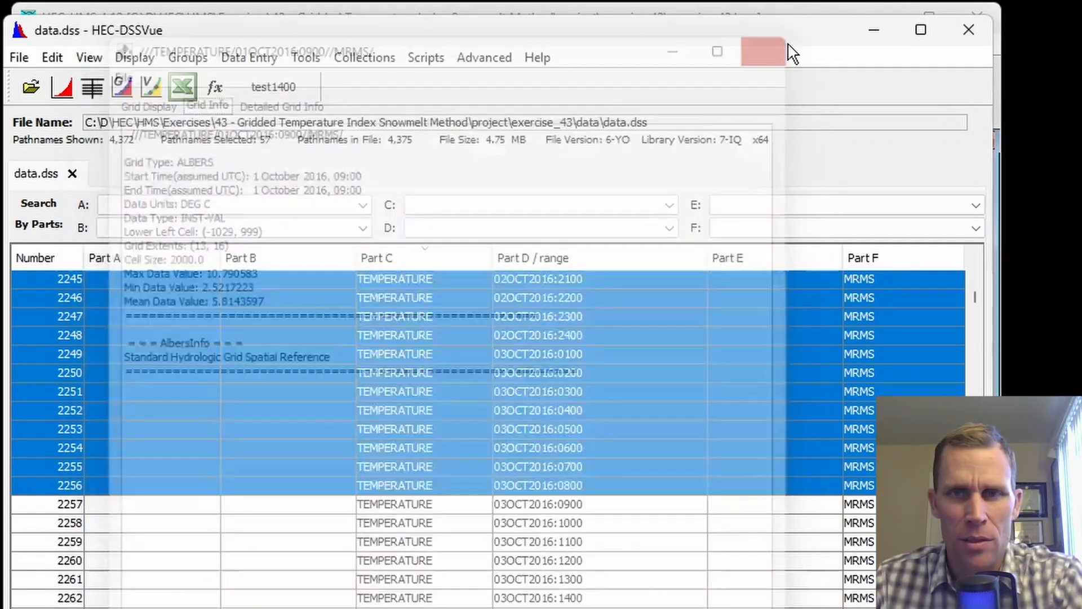
click(874, 31)
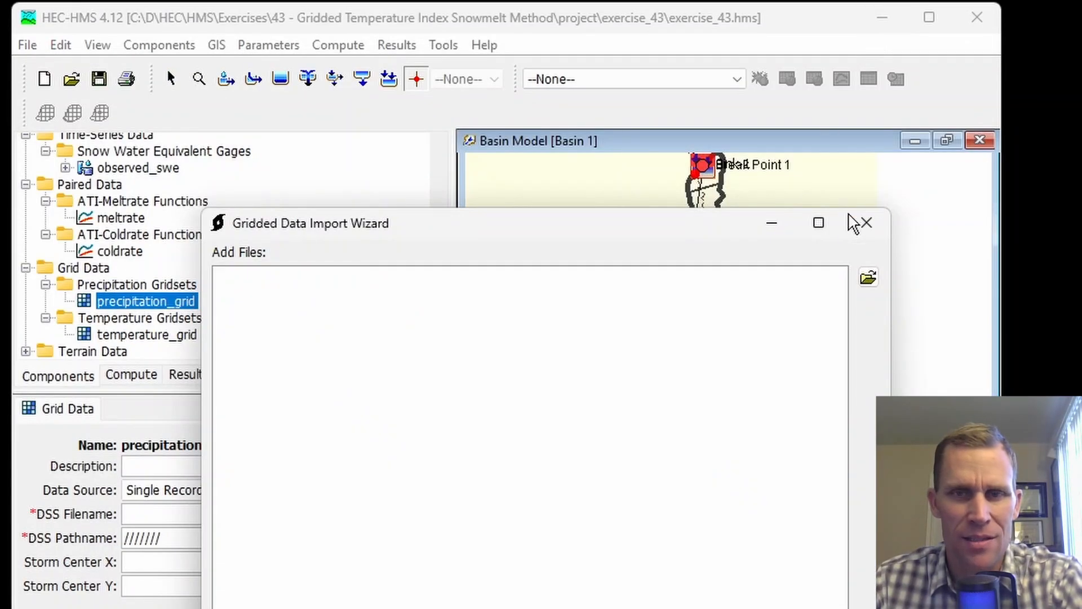
click(852, 223)
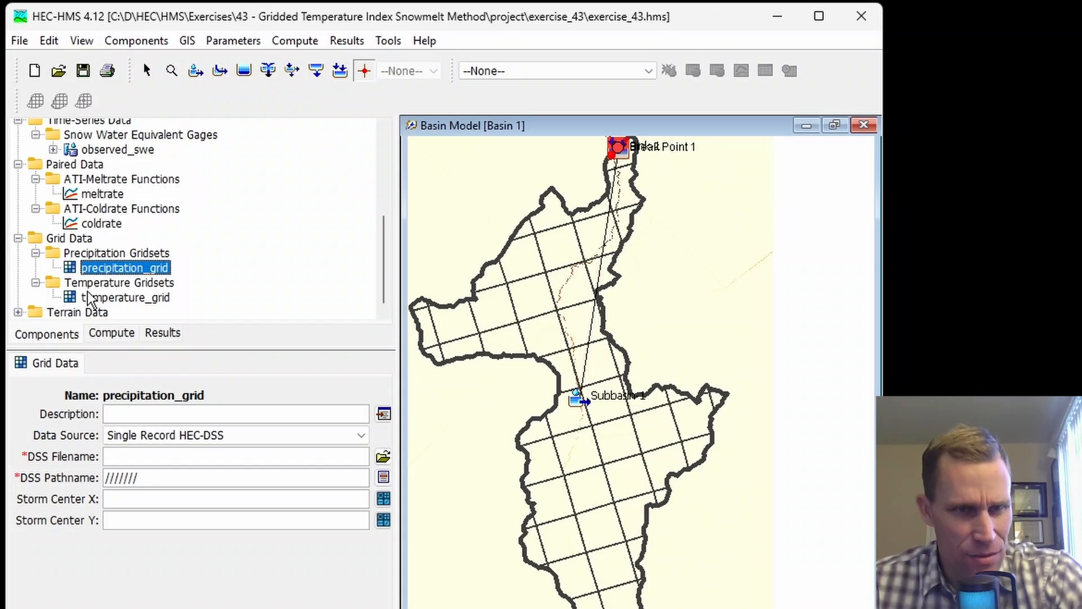
Step: Set data.dss from the project's data folder as the DSS file for precipitation_grid
click(102, 267)
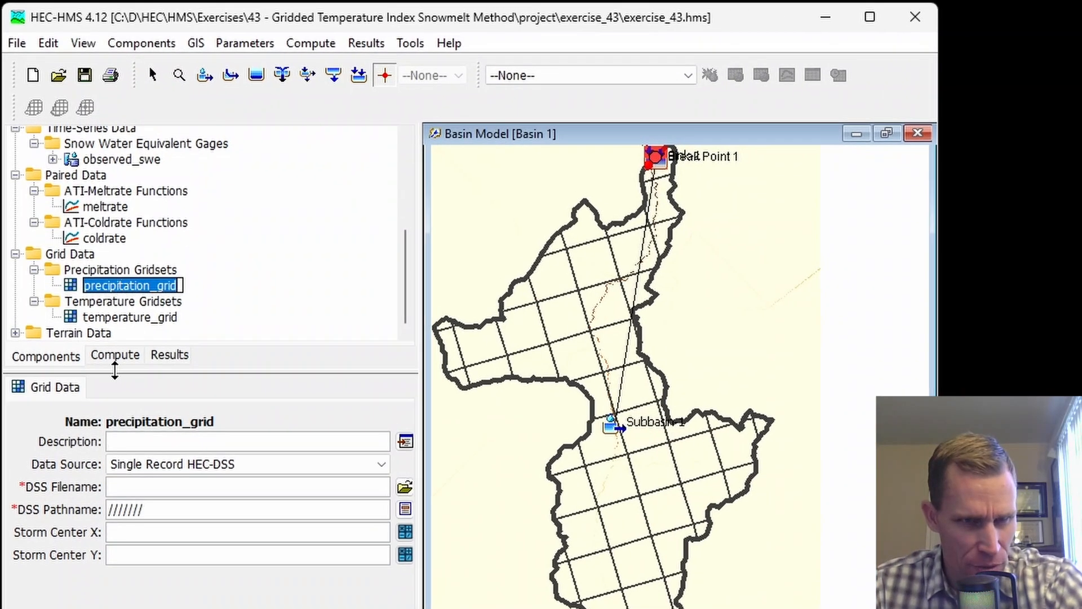
click(217, 487)
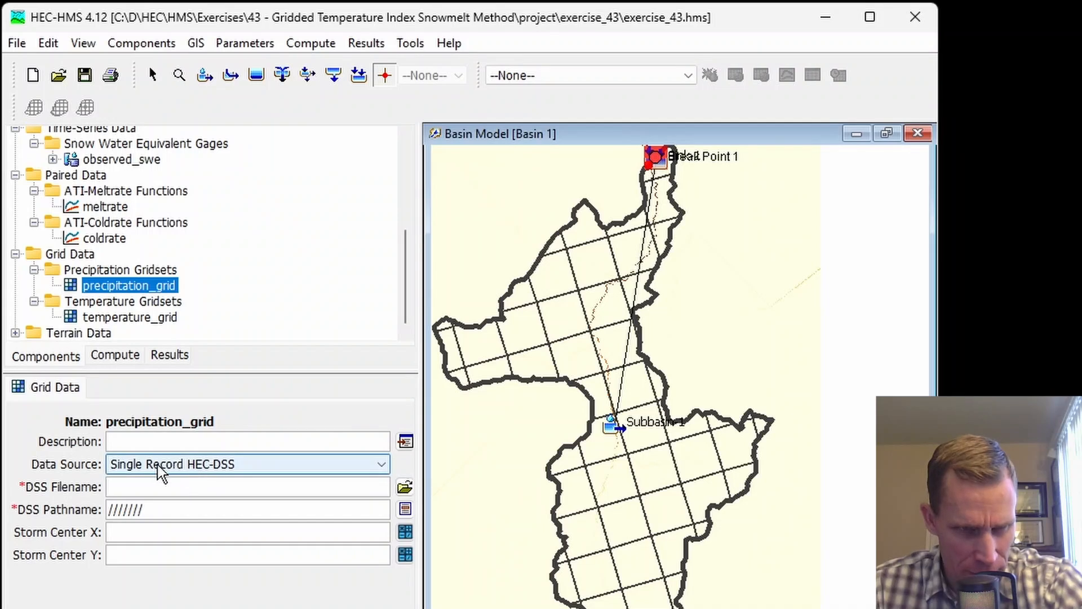
click(407, 487)
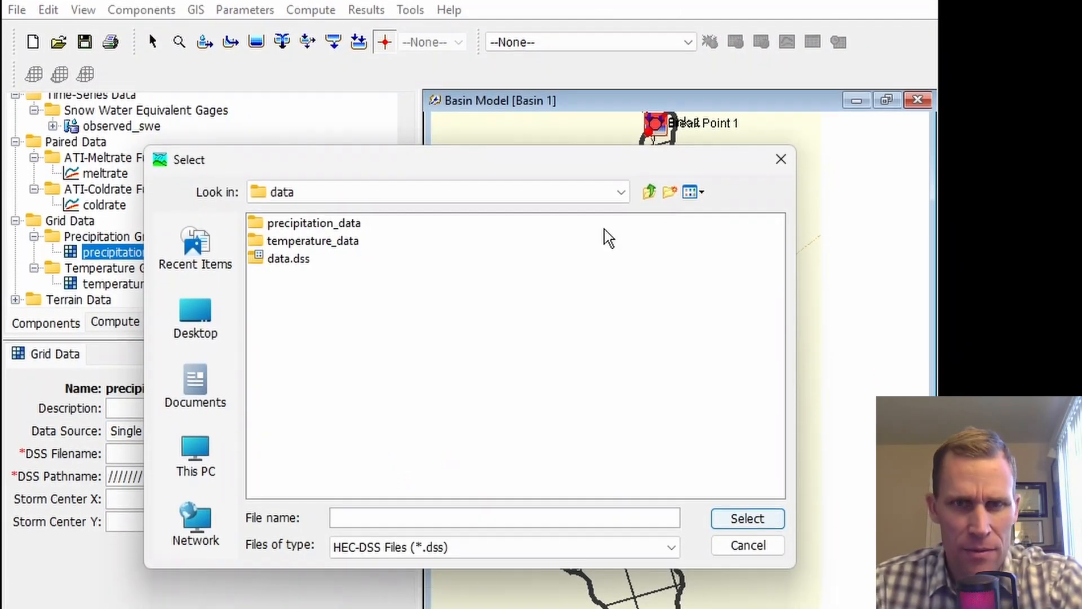
click(649, 192)
double_click(279, 241)
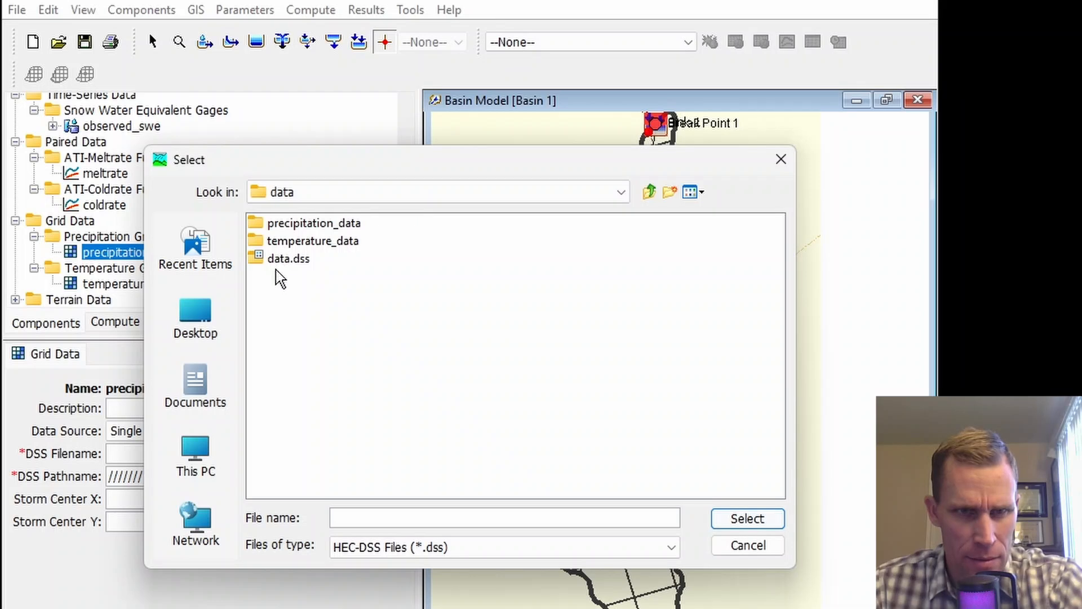
click(280, 260)
click(734, 521)
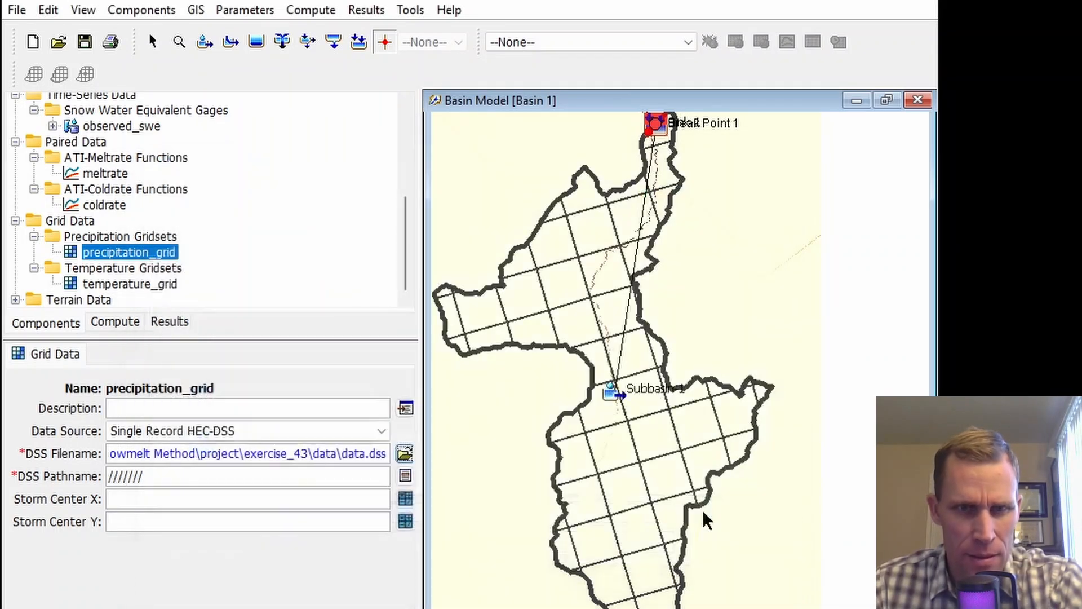
Step: Assign the PRECIPITATION record starting 30SEP2016:2300 as the pathname for precipitation_grid, and save the project
click(405, 475)
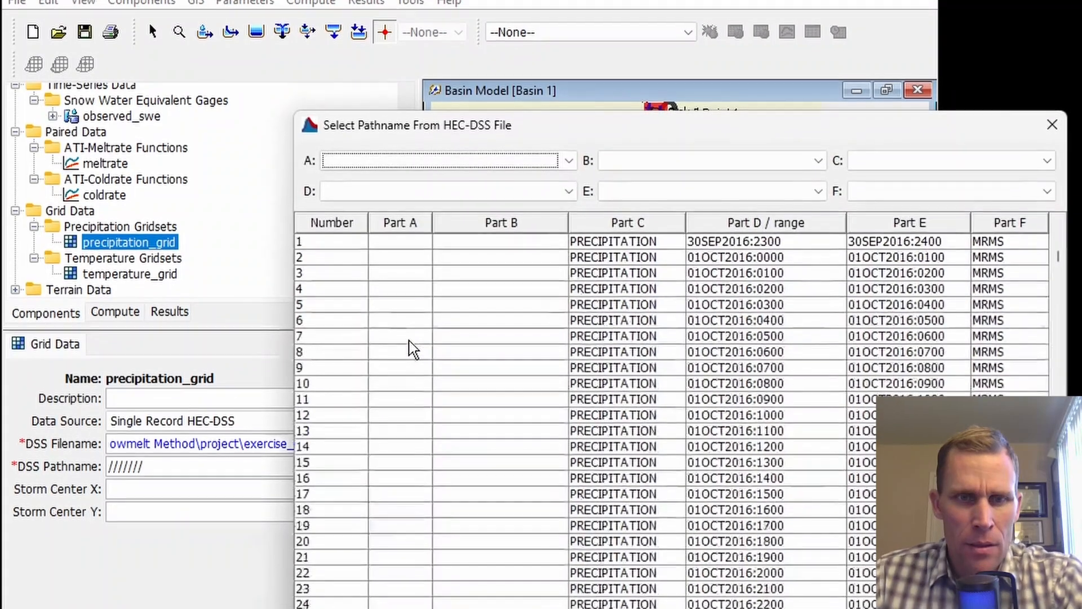
drag(605, 121, 487, 58)
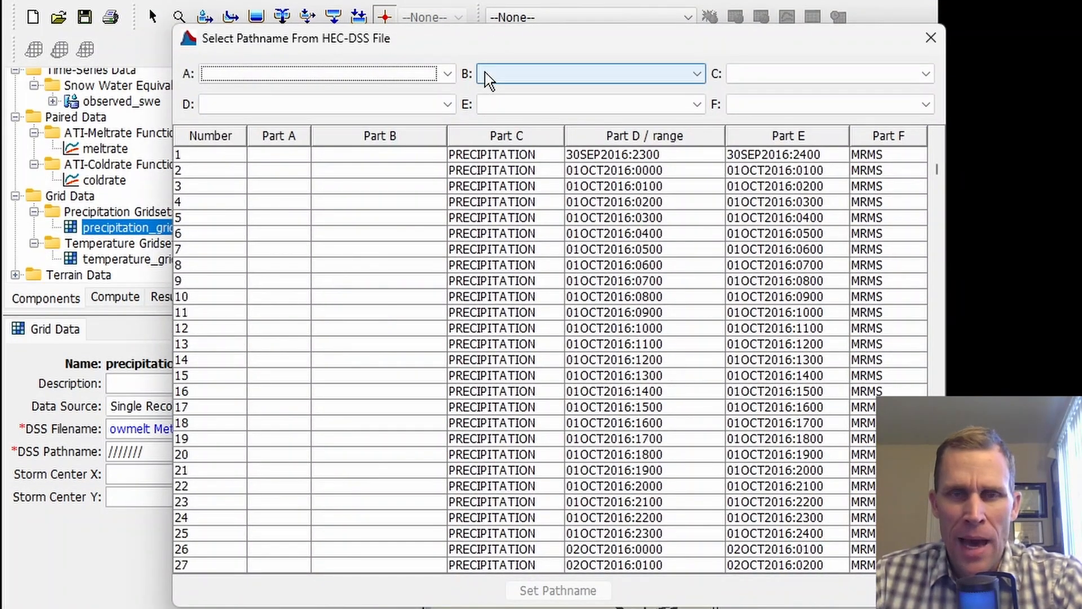
click(732, 77)
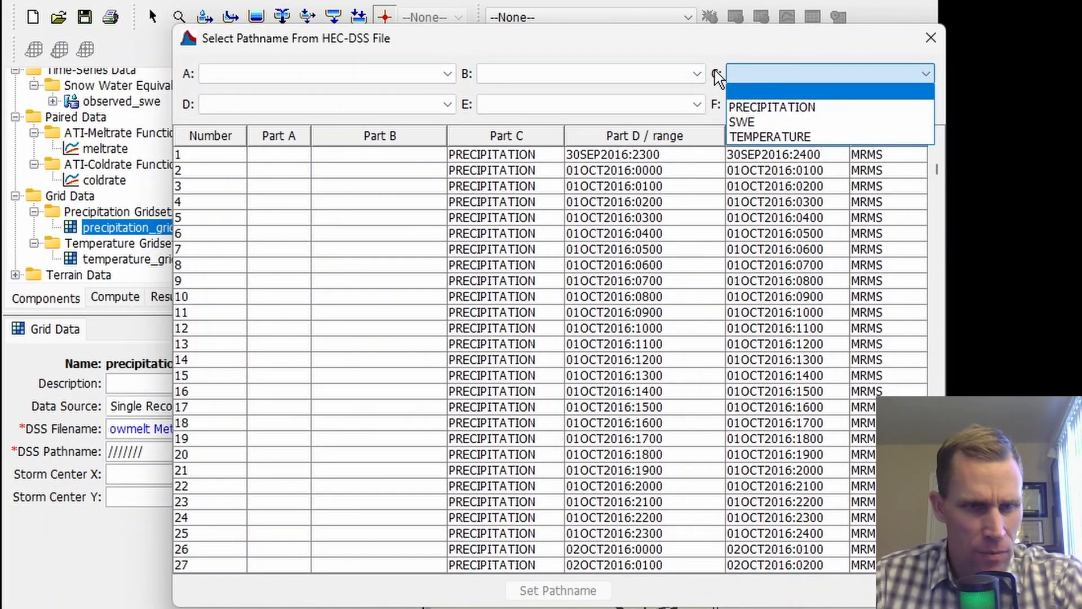
drag(590, 44, 618, 62)
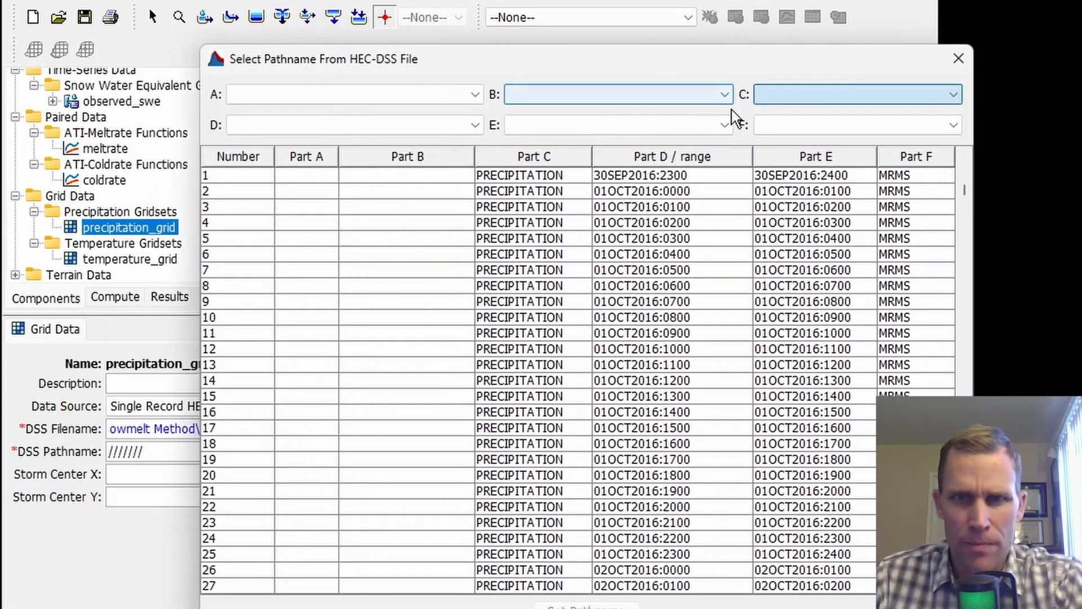
click(763, 95)
click(771, 100)
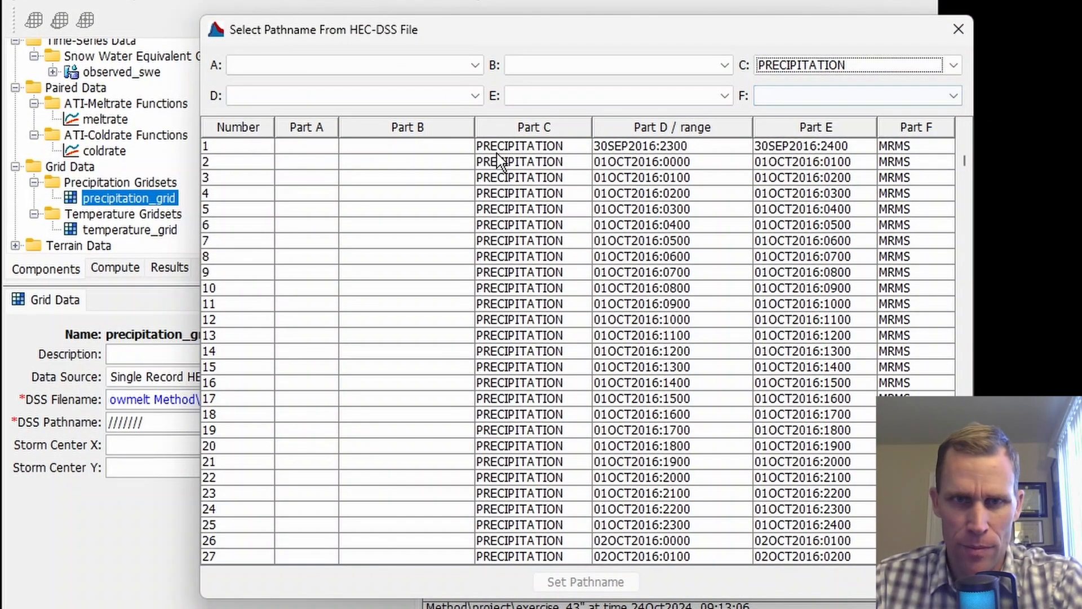
click(507, 148)
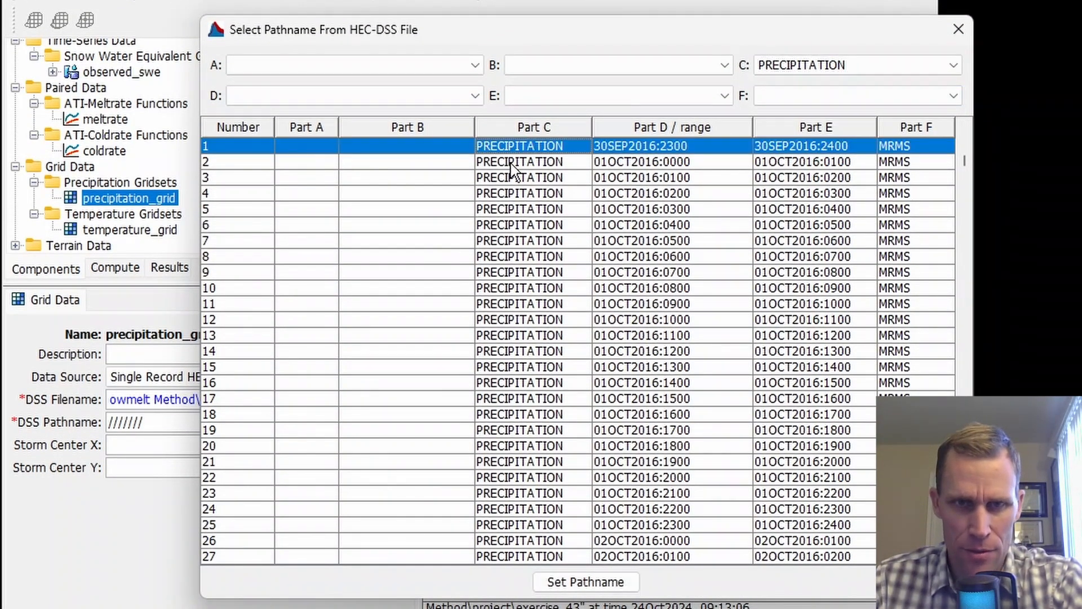
click(578, 582)
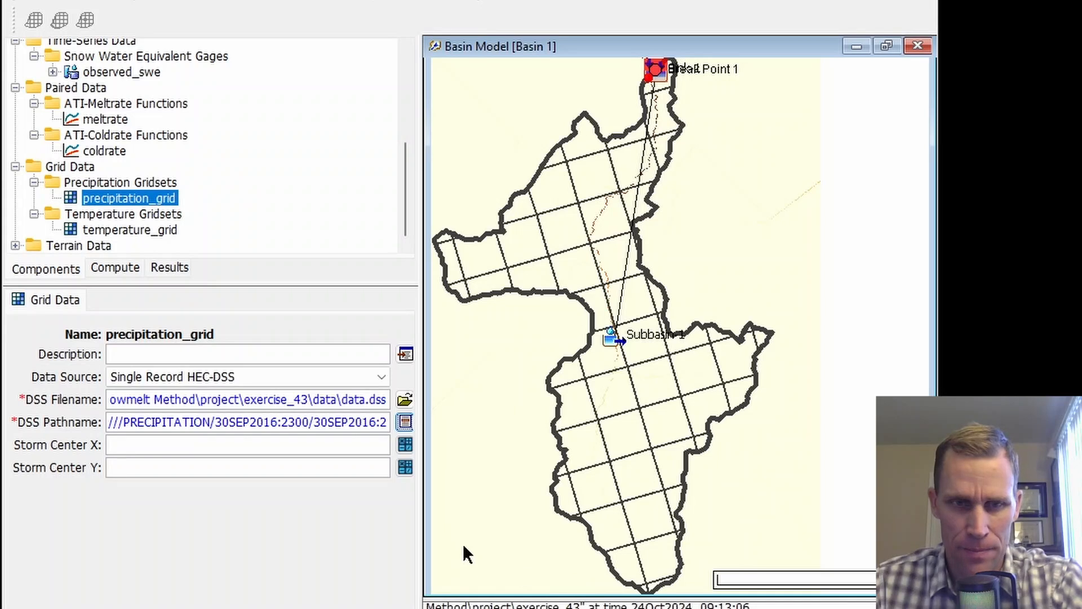
click(85, 47)
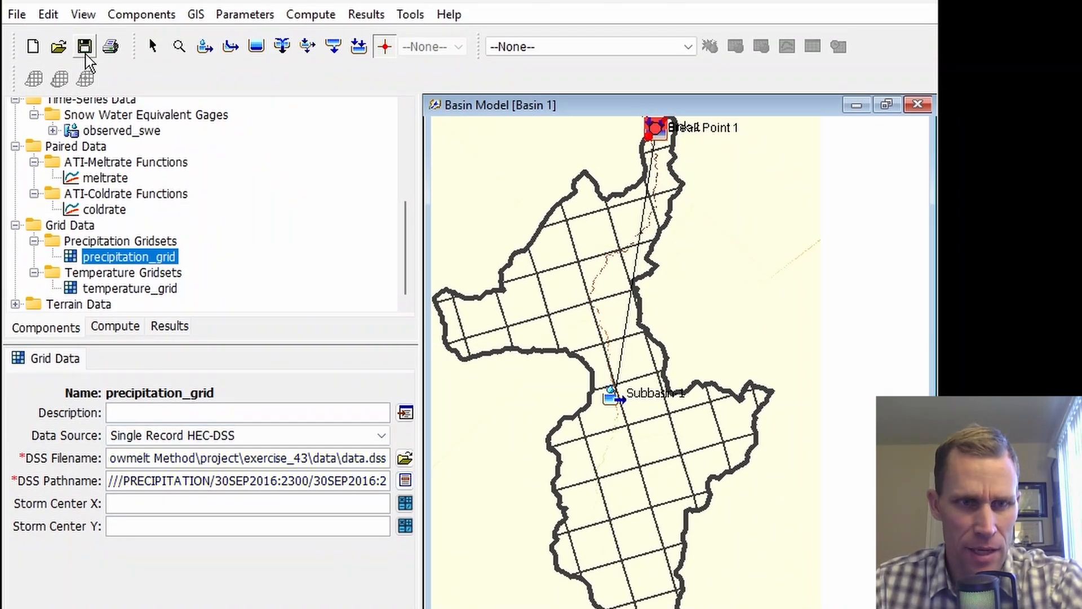
Step: Set data.dss as the DSS file for temperature_grid
click(136, 288)
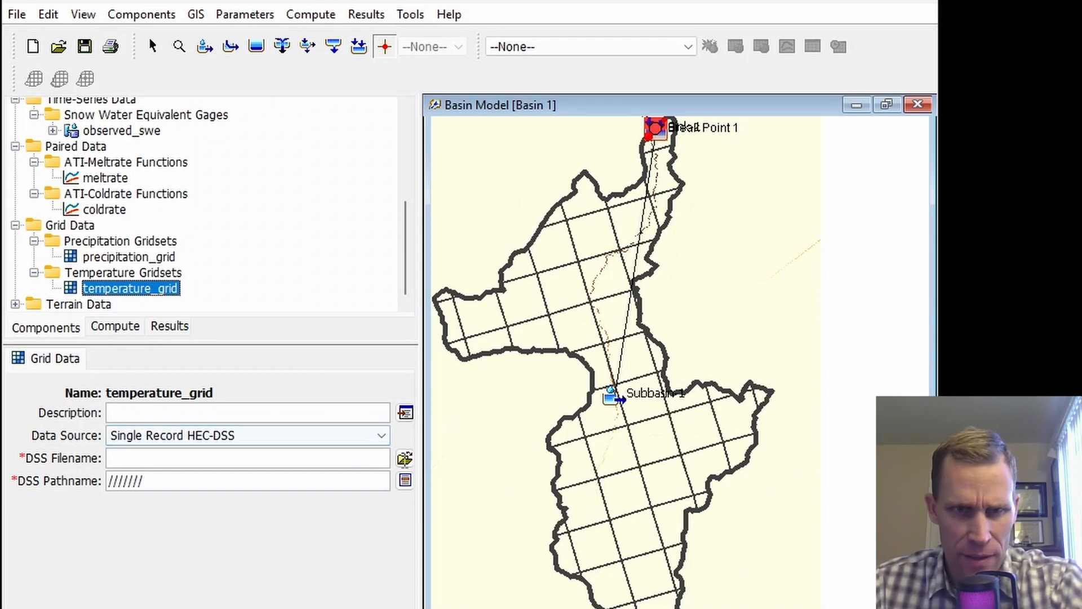
click(405, 458)
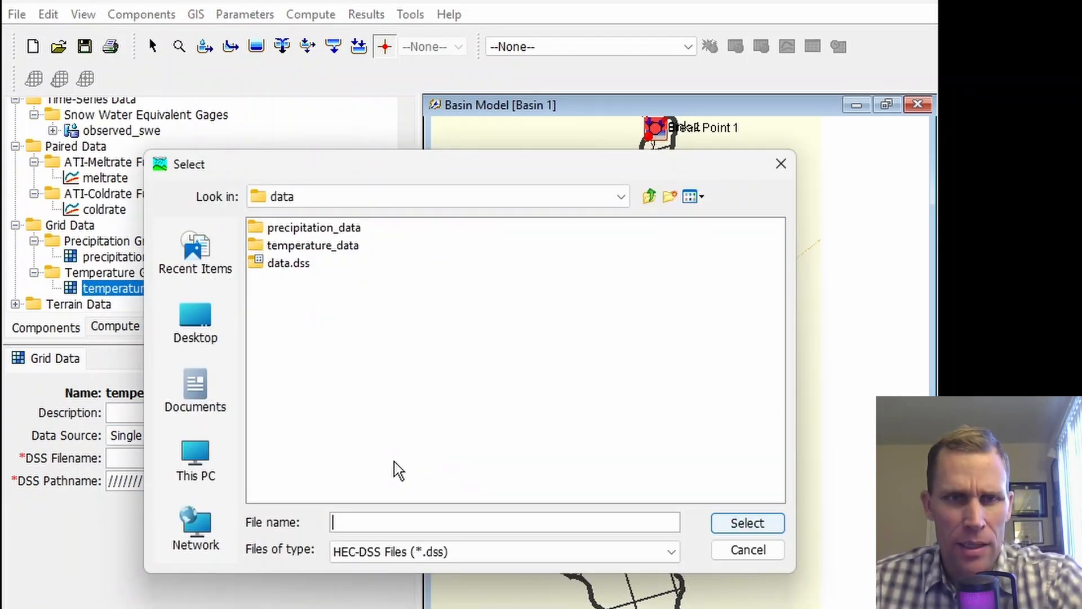
click(276, 264)
click(738, 523)
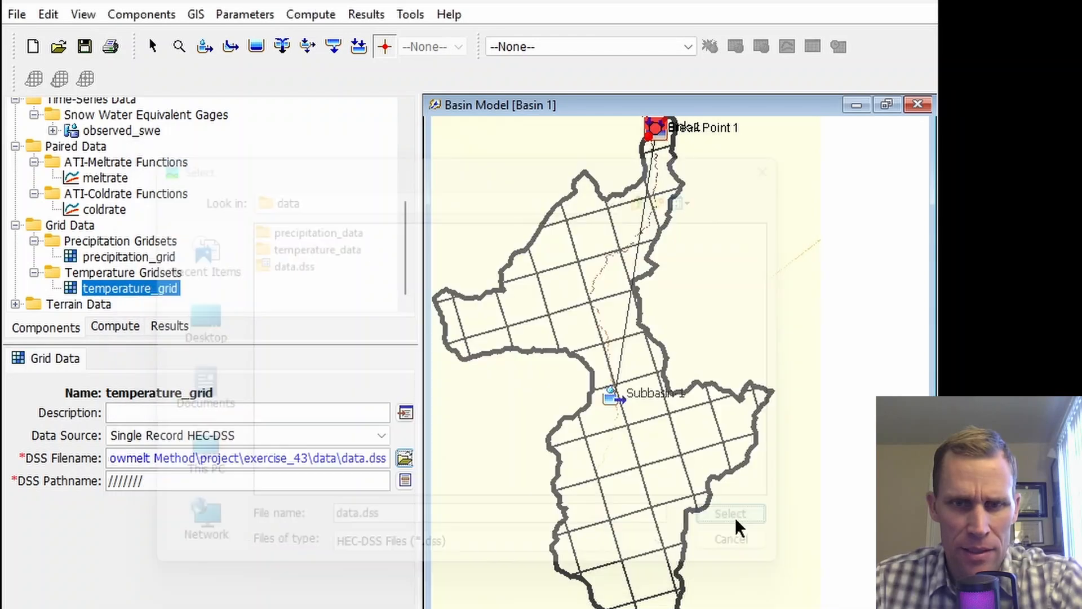
Step: Filter the pathnames by Part C TEMPERATURE and assign the 30SEP2016:2400 record to temperature_grid
click(404, 481)
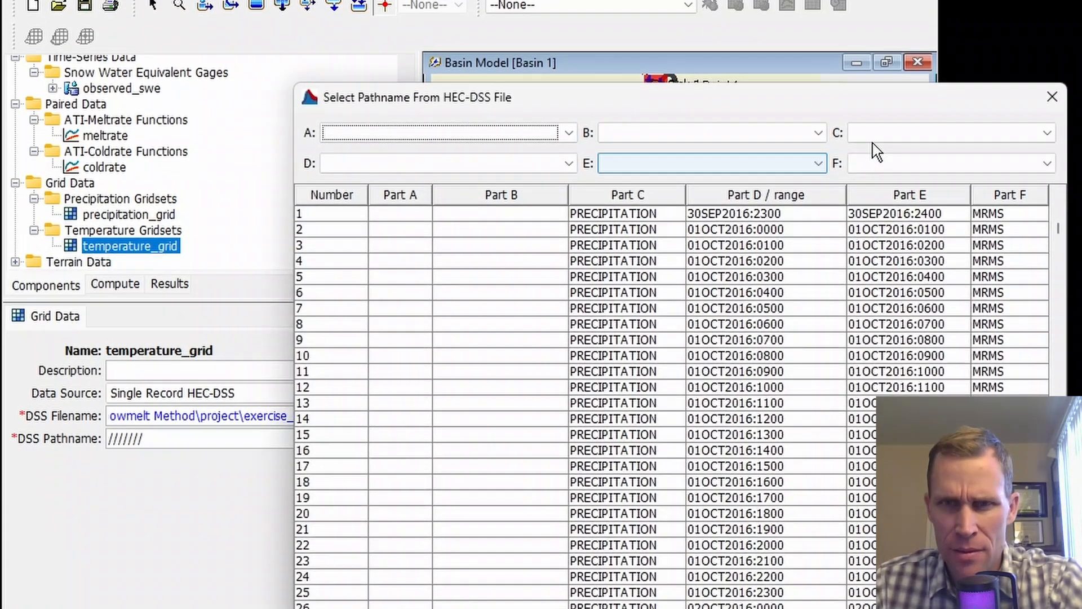
click(877, 176)
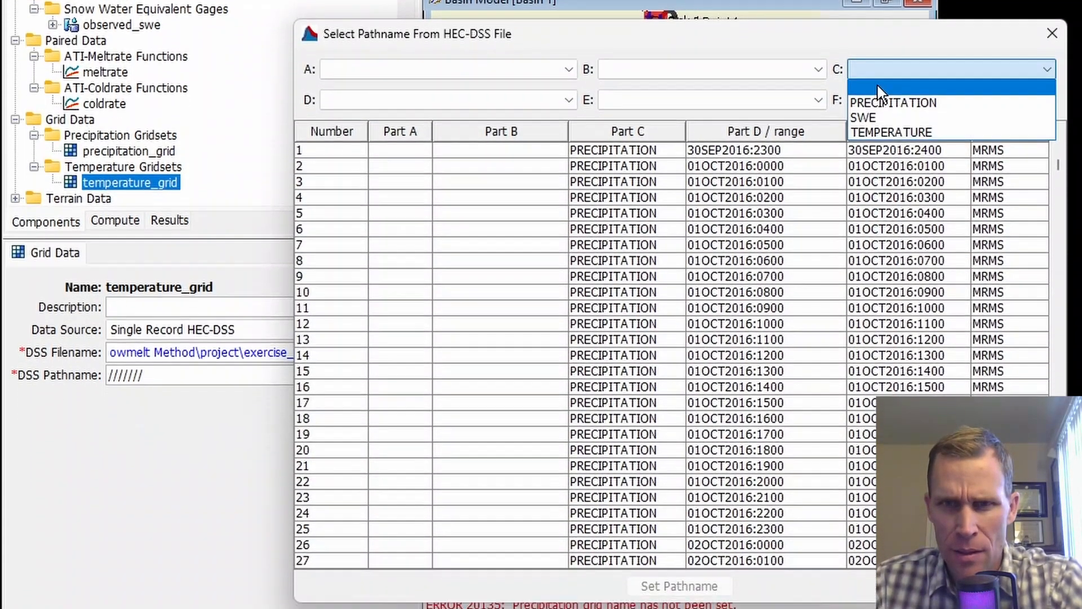
click(889, 132)
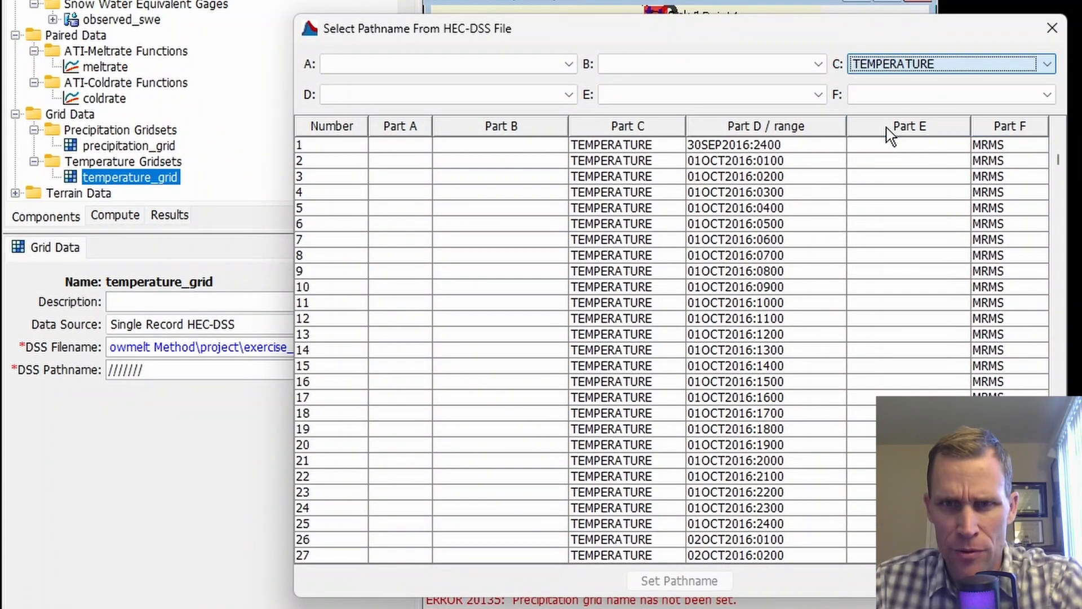
click(636, 148)
click(691, 581)
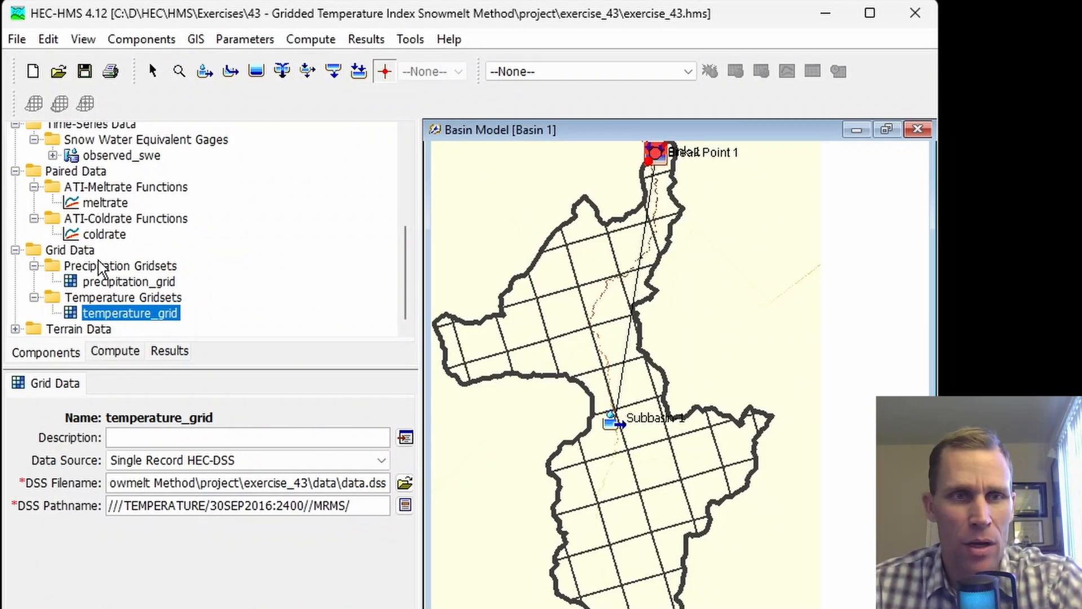
scroll(96, 237, up, 3)
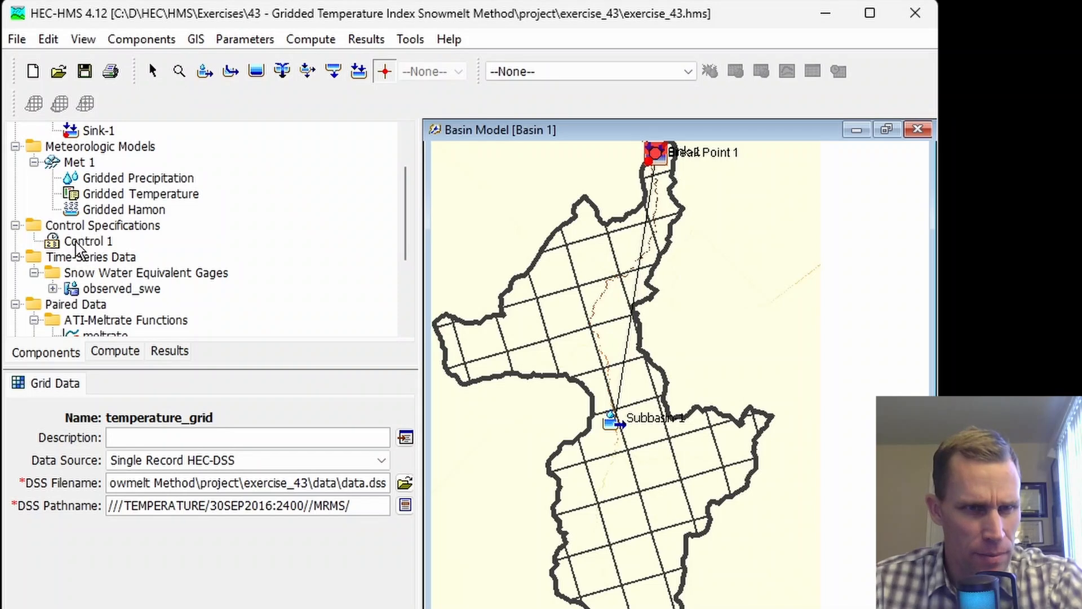
Step: Assign precipitation_grid as the grid for Gridded Precipitation in meteorologic model Met 1
click(78, 163)
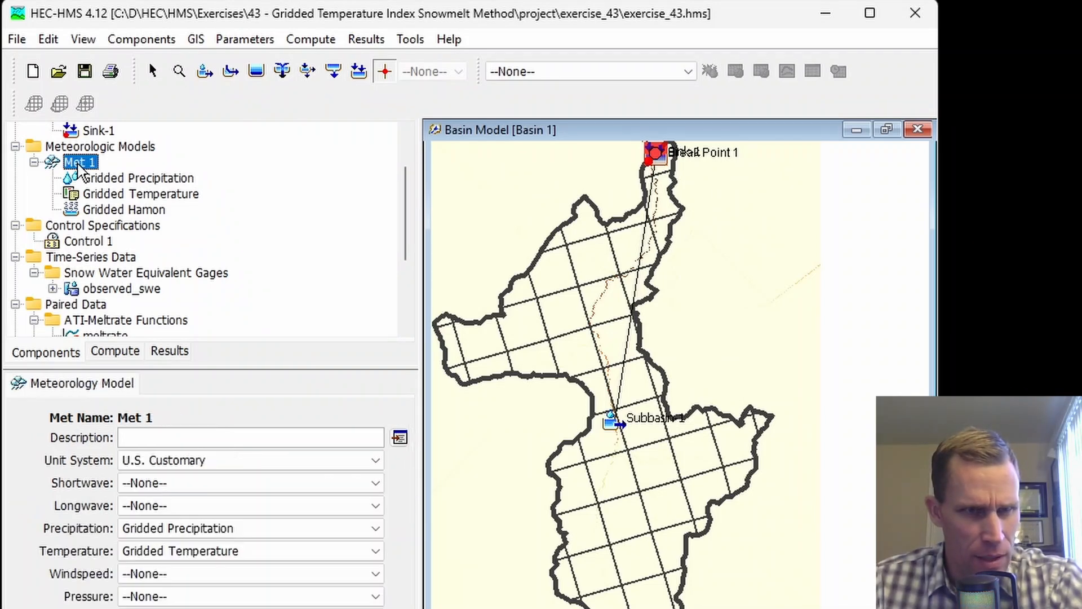
click(102, 180)
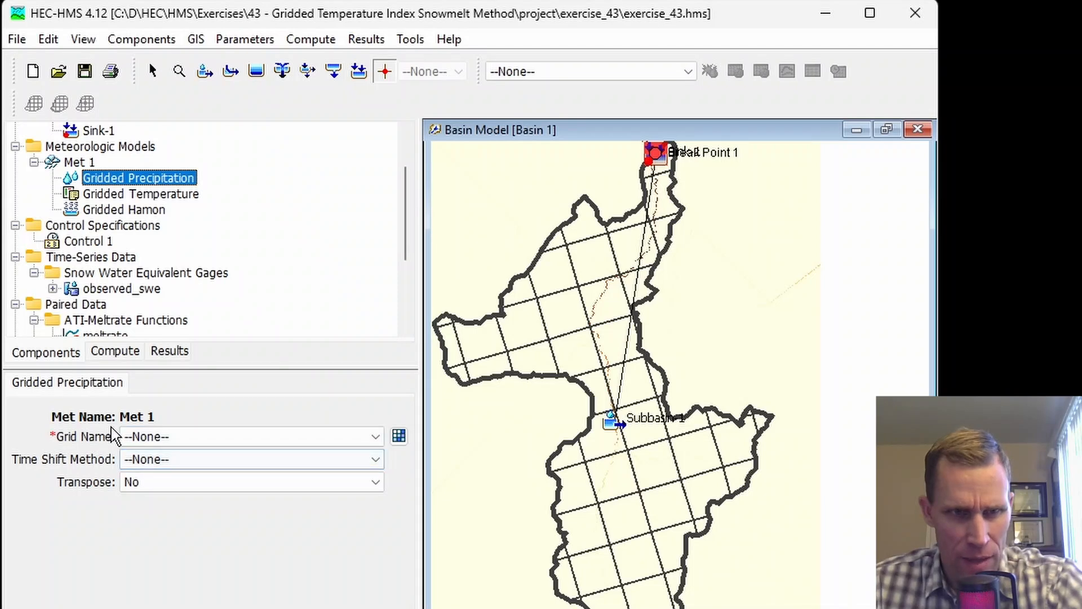
click(187, 438)
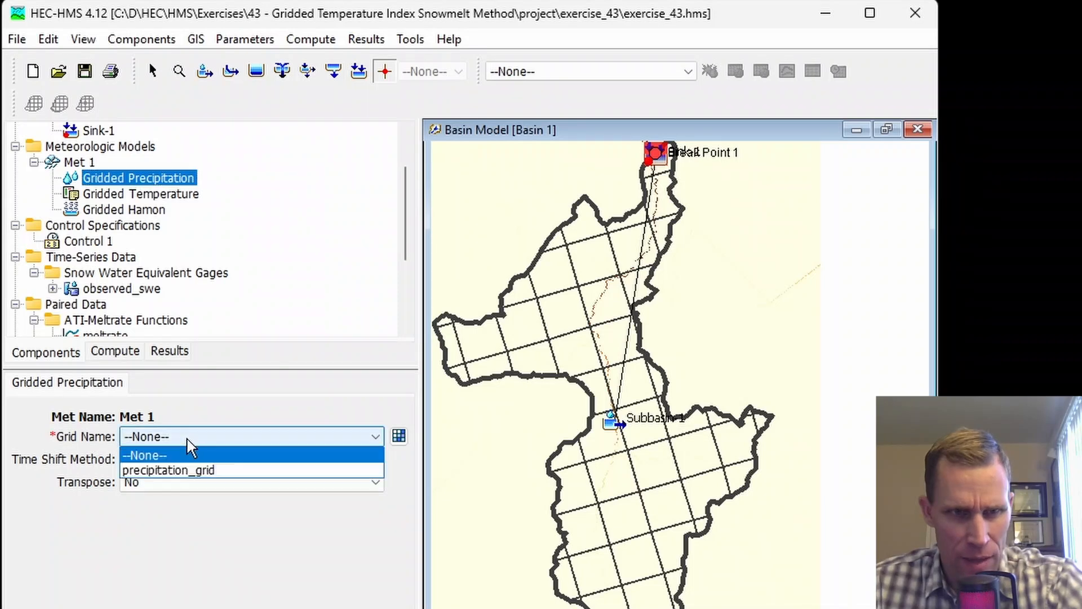
click(175, 472)
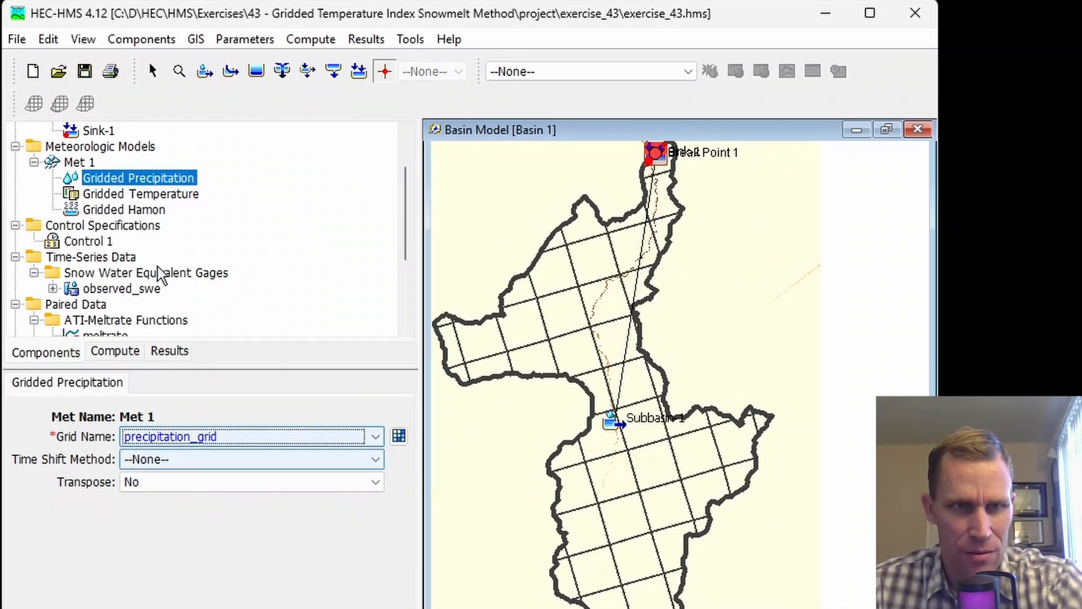
Step: Assign temperature_grid as the grid for Gridded Temperature in Met 1, and save the project
click(149, 194)
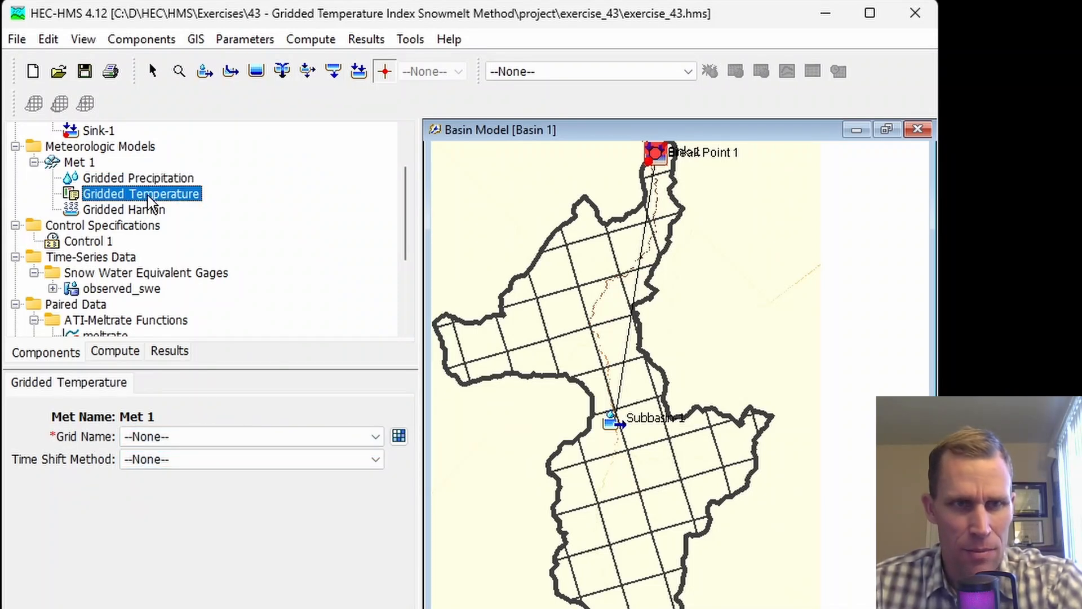
click(197, 443)
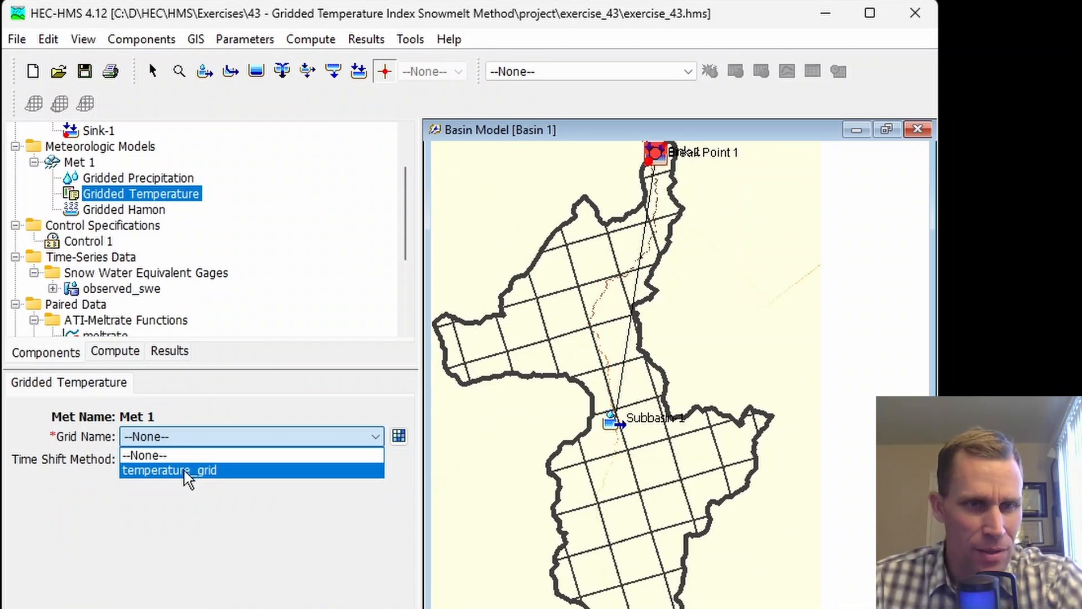
click(169, 470)
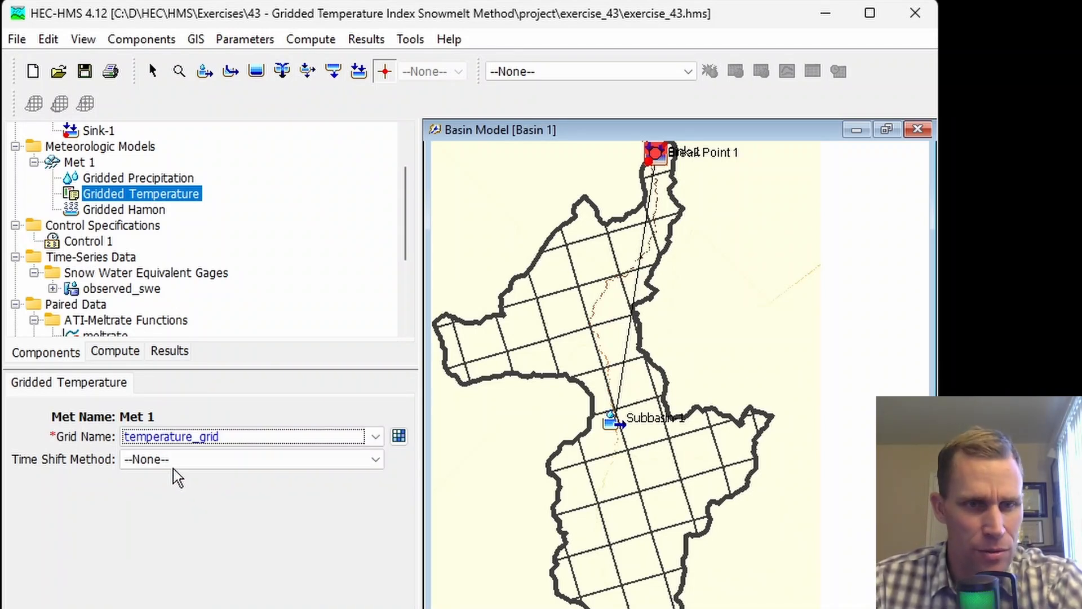
click(85, 72)
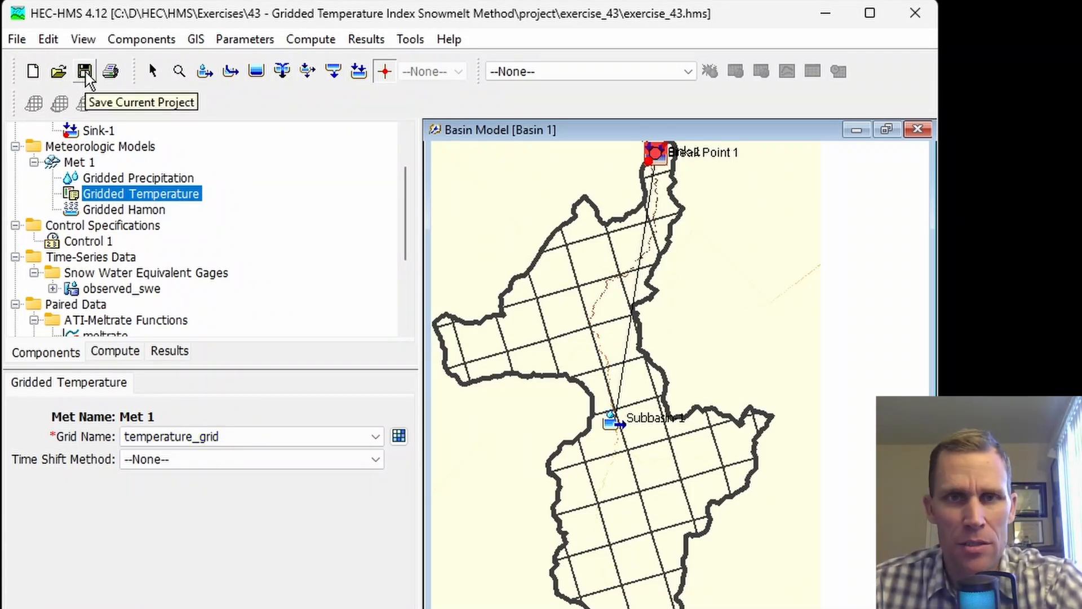
Step: Create a simulation run named Run 1 using Basin 1, Met 1 and Control 1
click(248, 41)
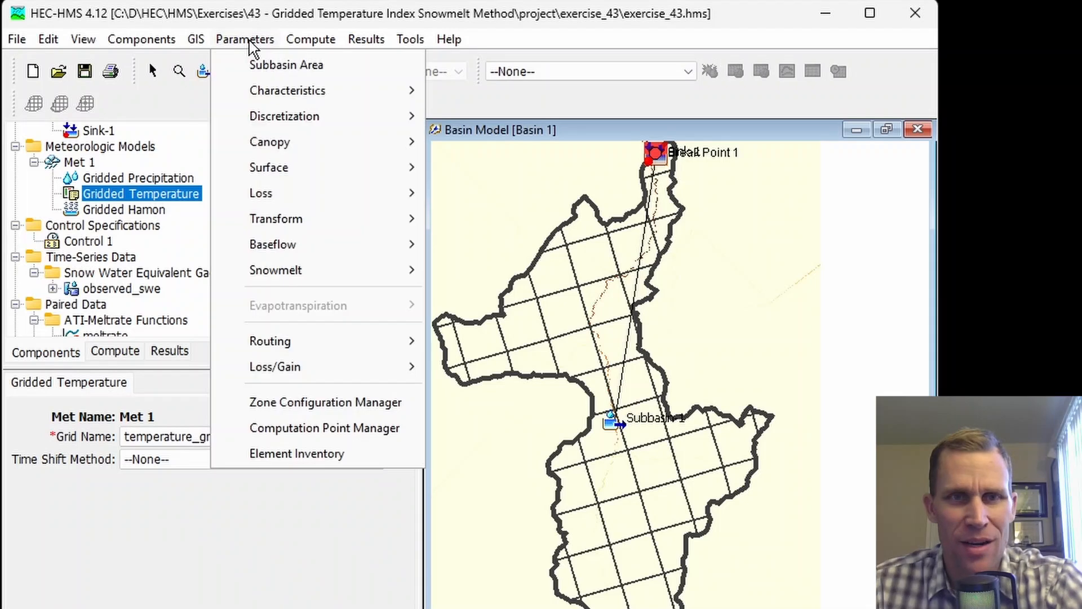
mouse_move(328, 44)
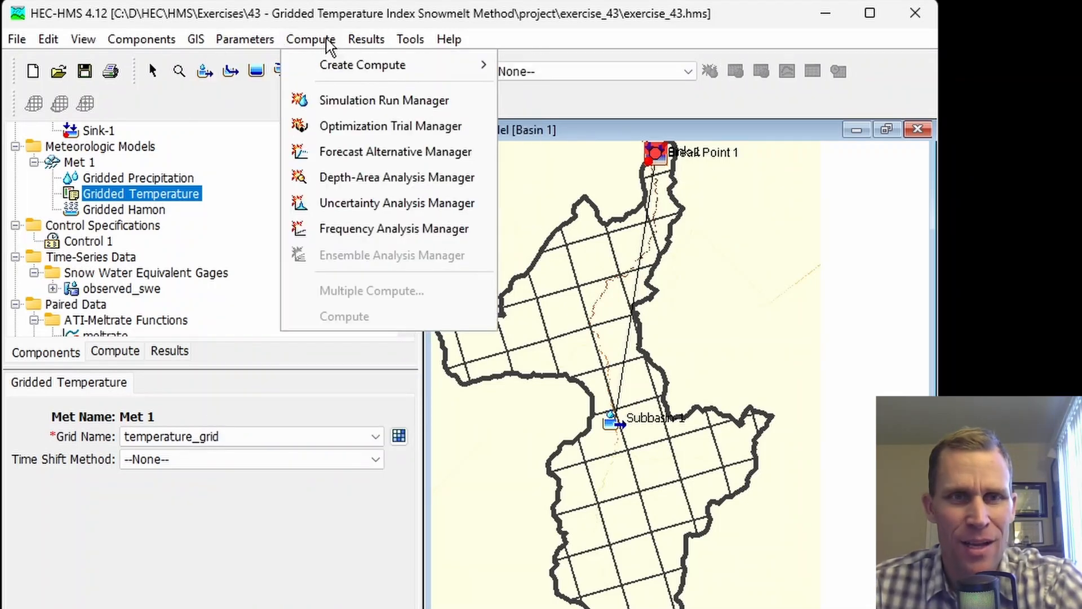
click(344, 102)
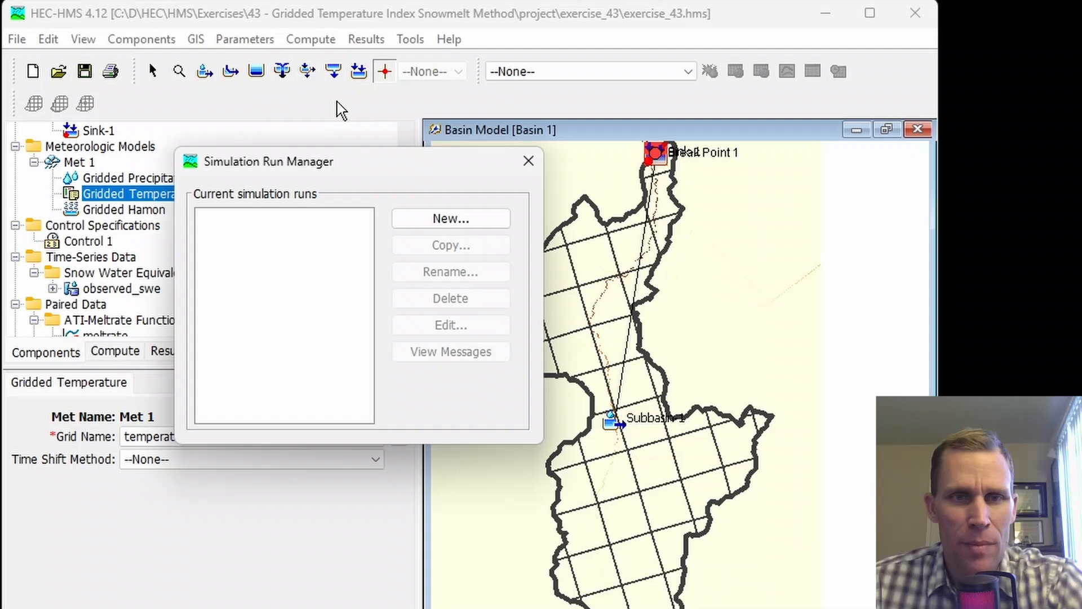
click(428, 218)
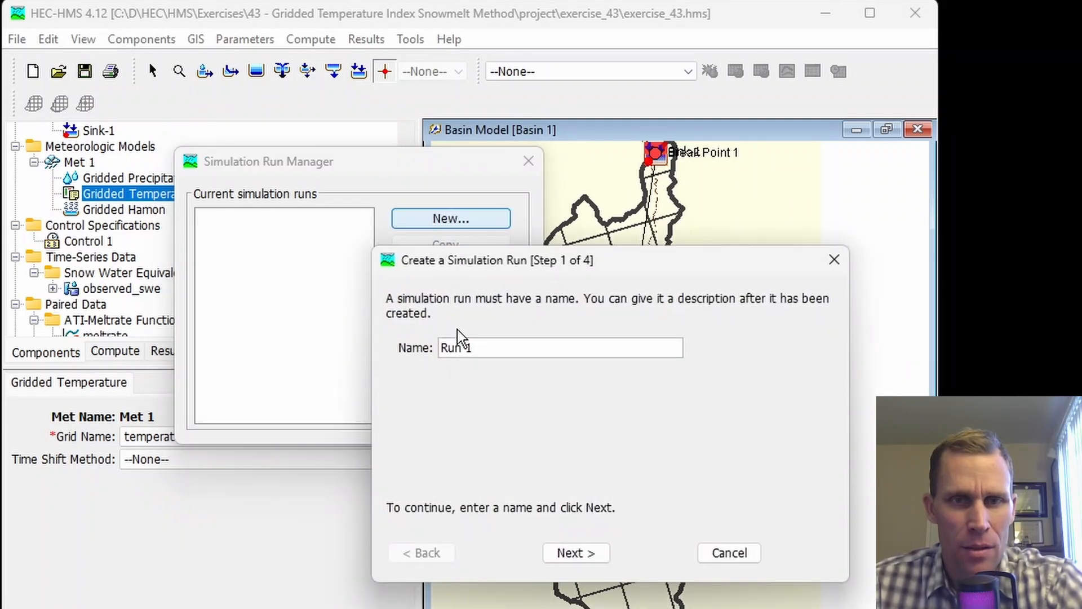
click(581, 554)
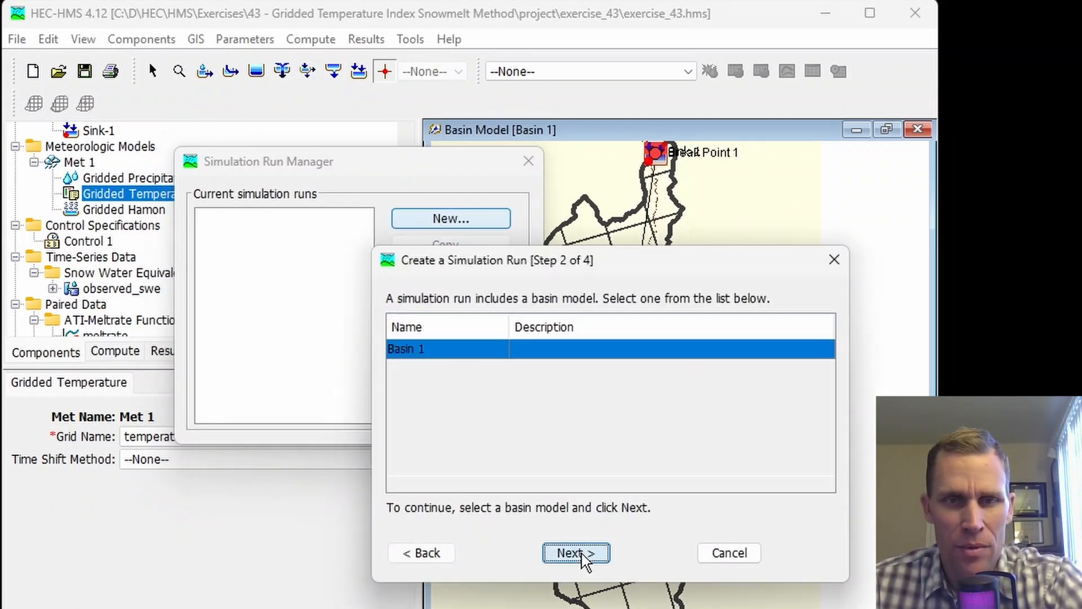
click(576, 554)
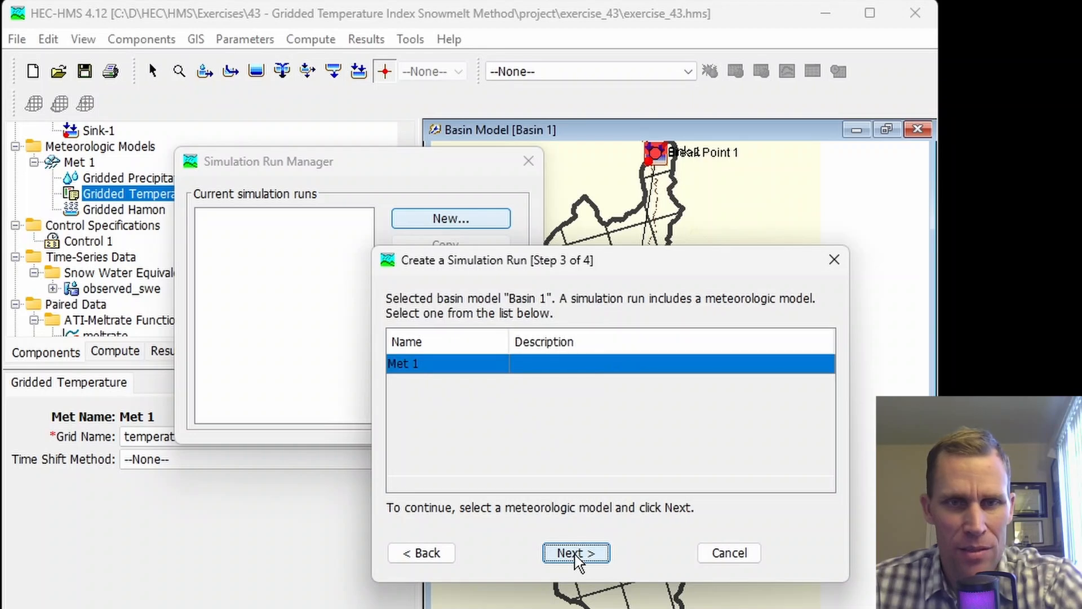
click(577, 553)
click(575, 554)
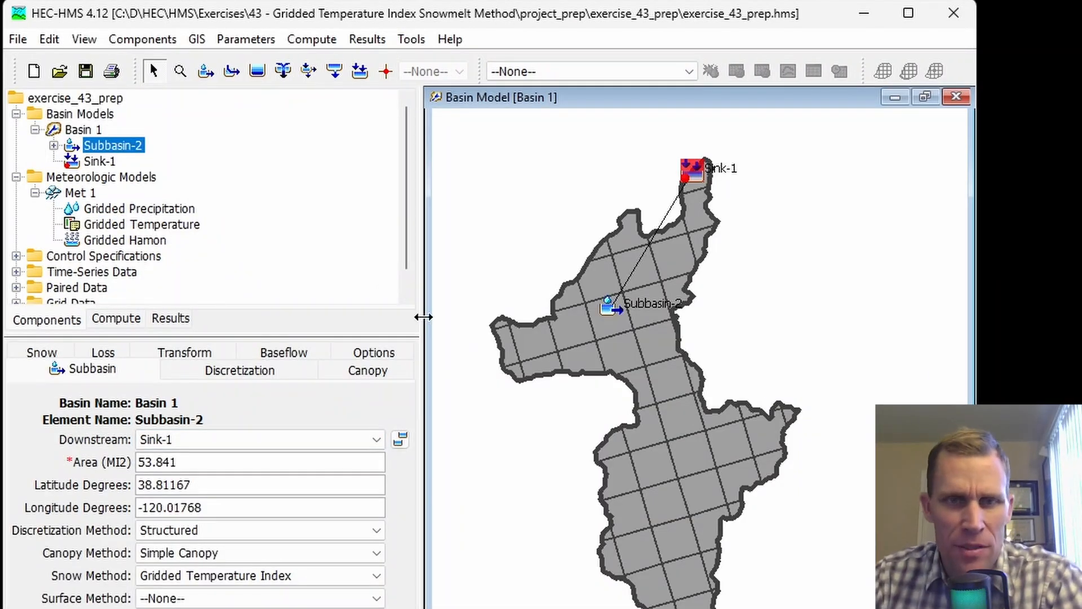
Step: In the exercise_43_prep project, select Subbasin-2, set Run 1 as the current run and compute it
click(96, 161)
click(96, 147)
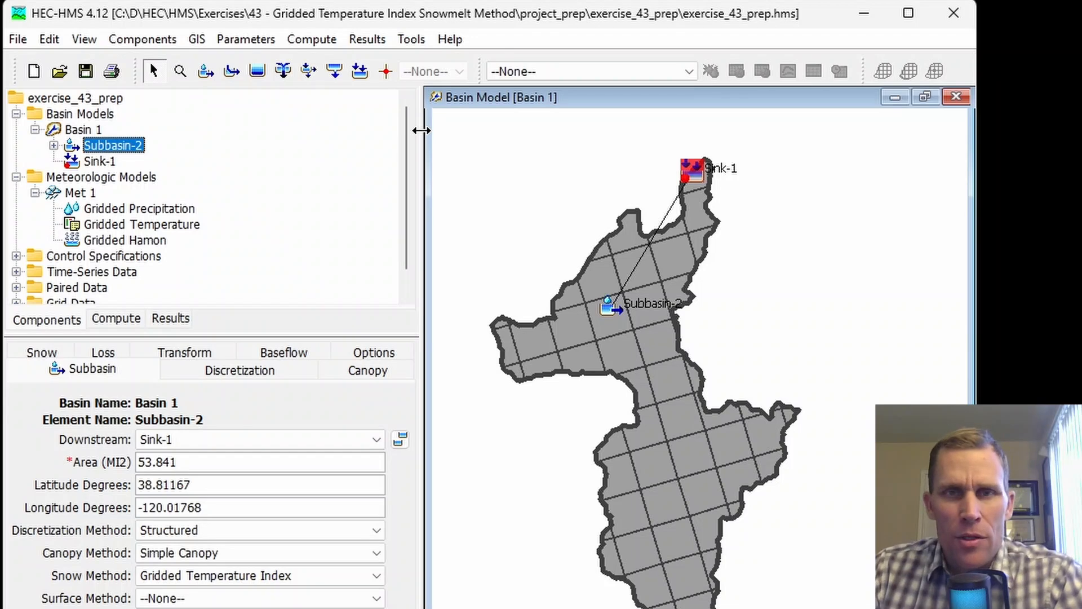
click(597, 71)
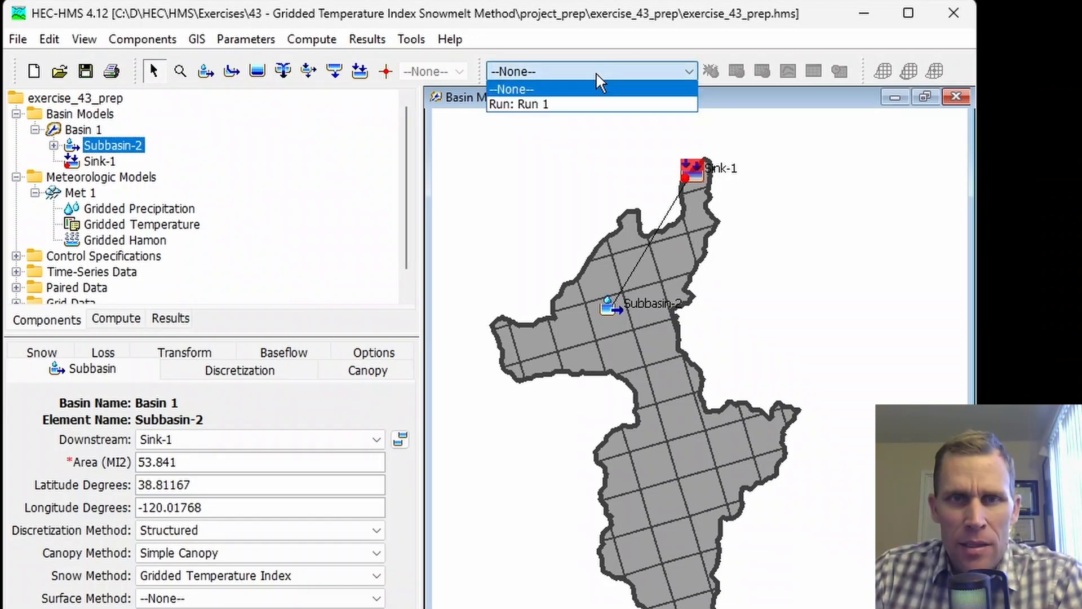
click(560, 104)
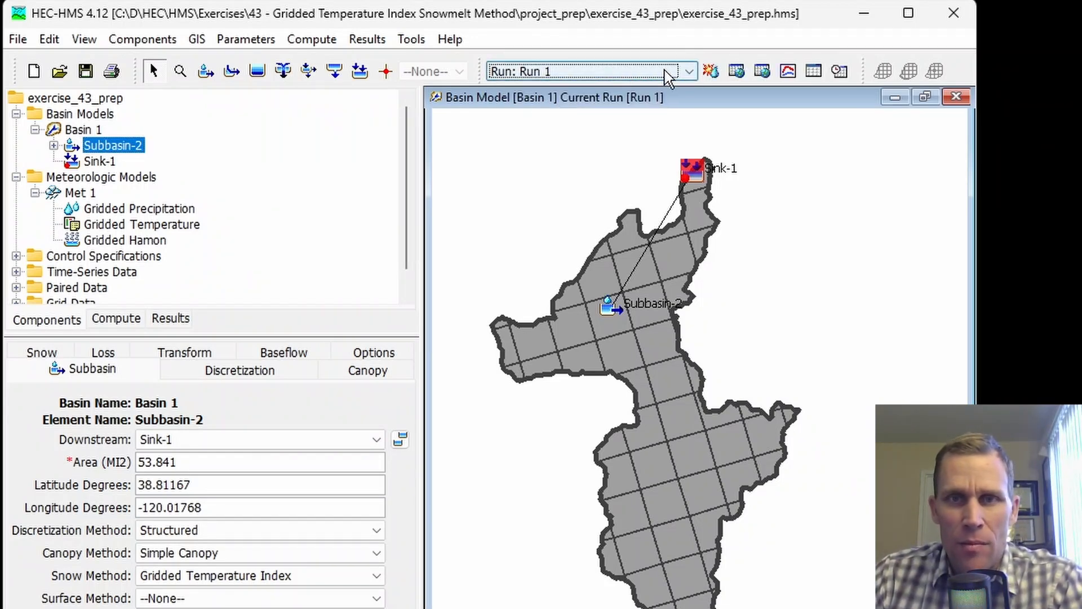
click(710, 71)
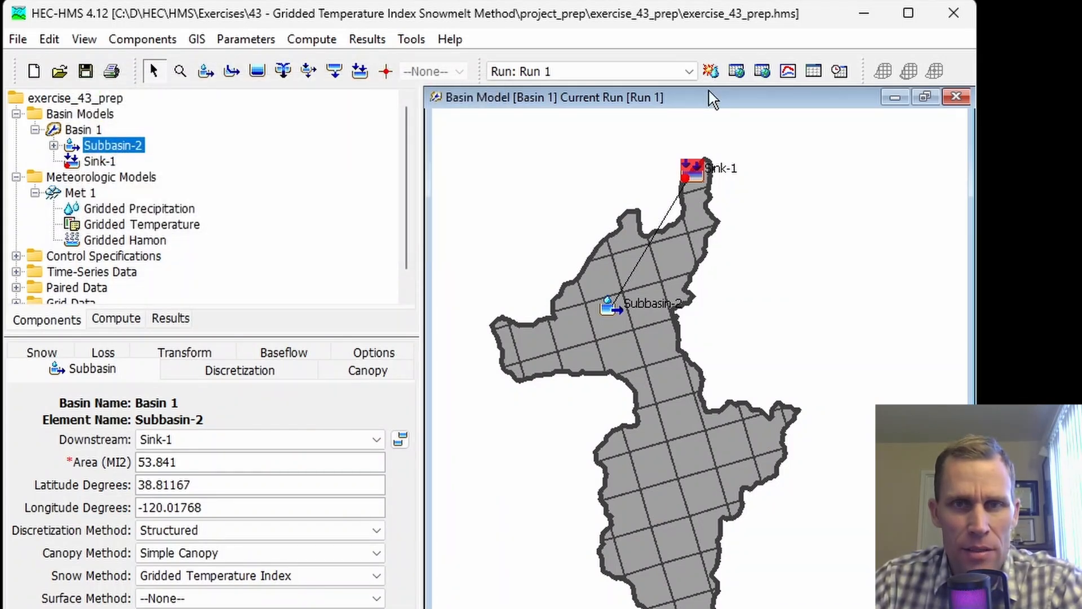
Step: View the Run 1 results graph for Subbasin-2 and close it
right_click(675, 256)
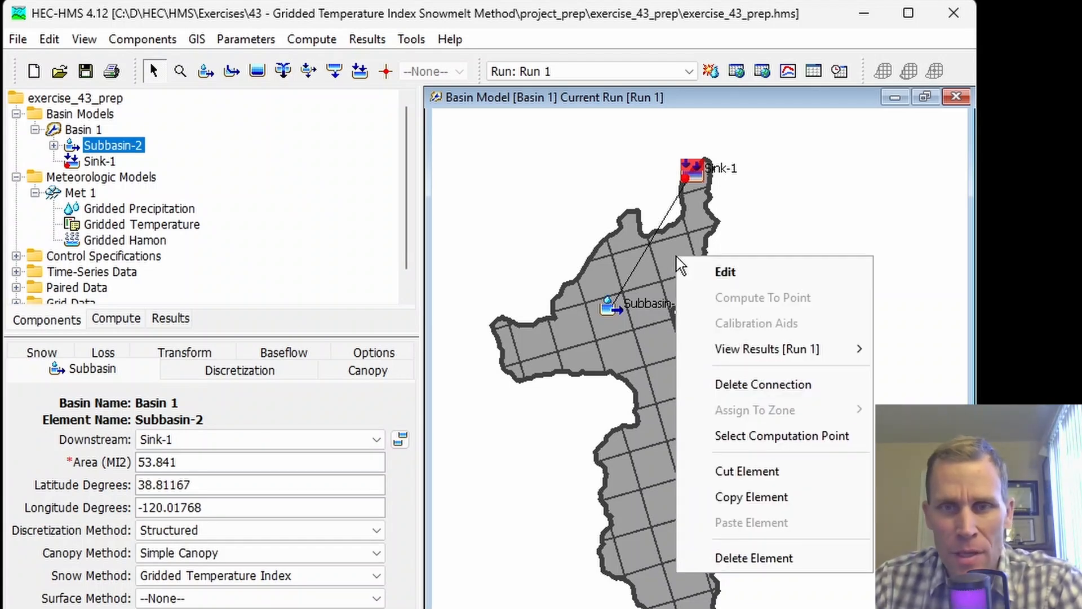
mouse_move(729, 350)
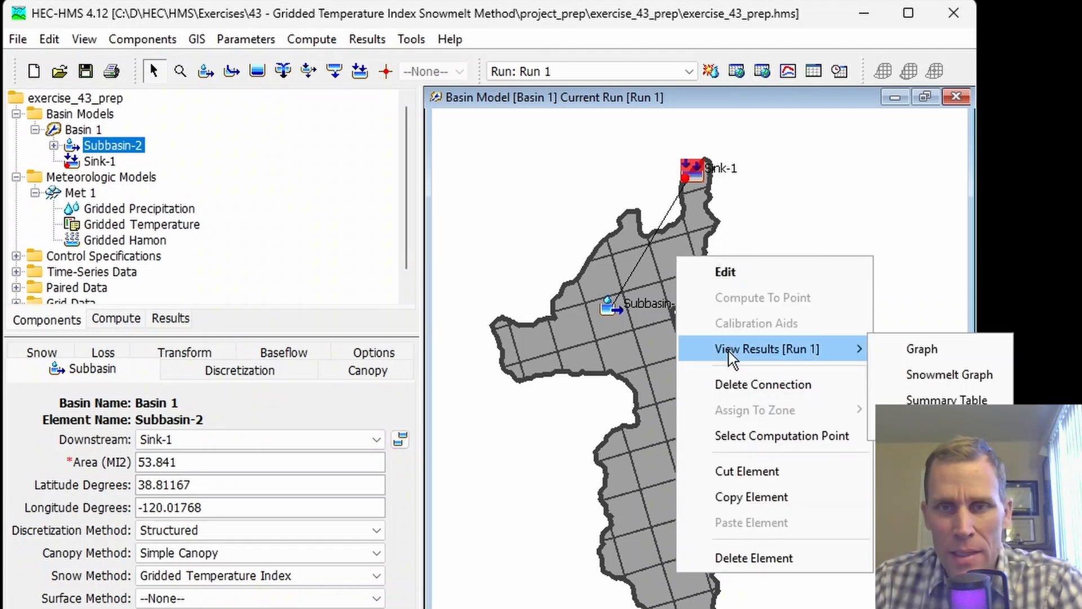
click(905, 350)
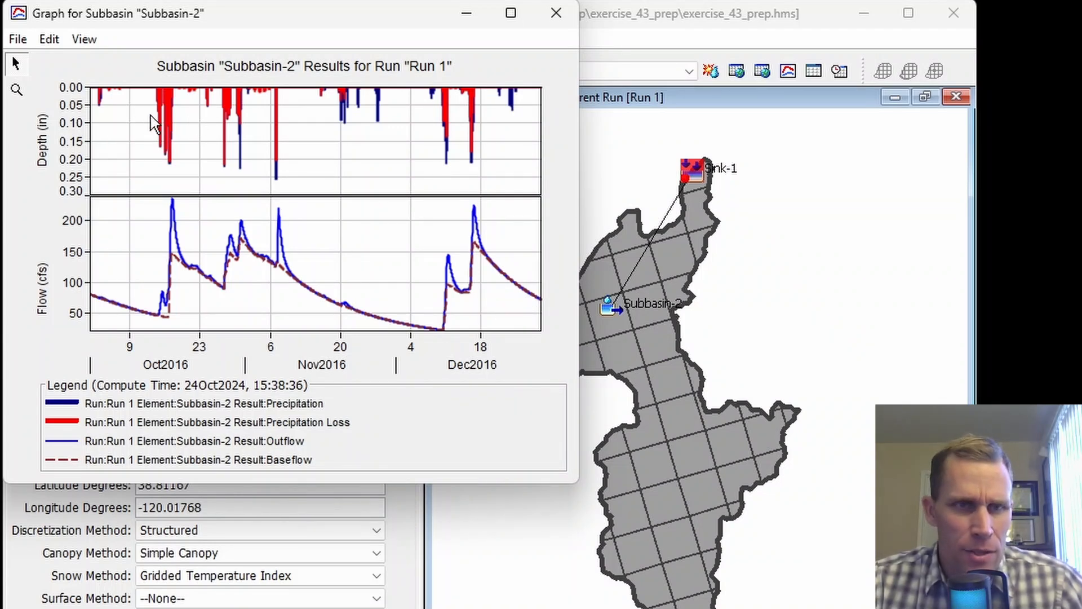
click(557, 12)
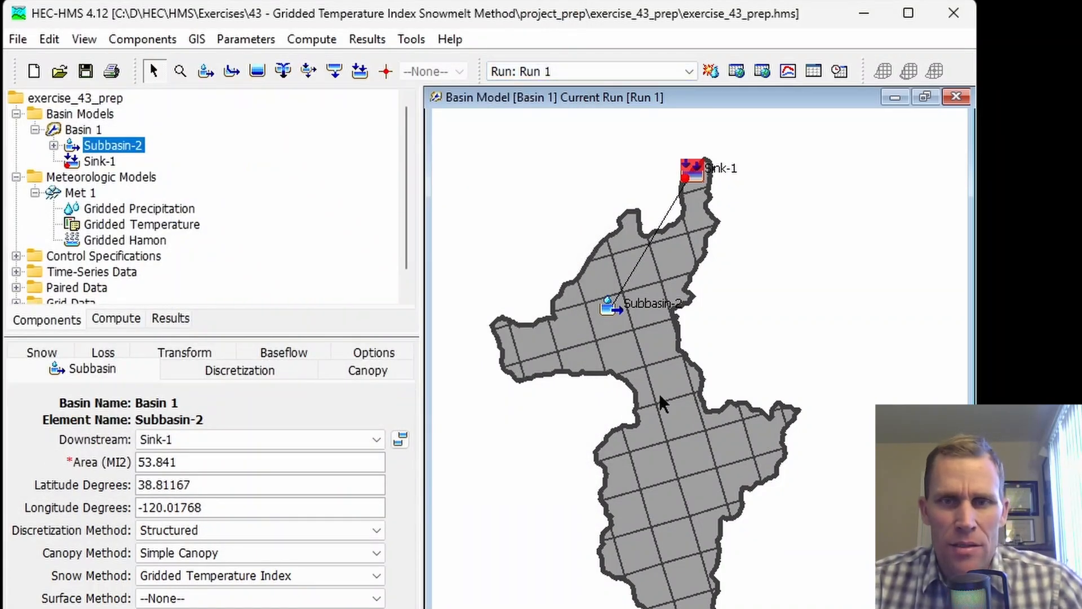
Step: Check Subbasin-2's observed SWE option, and preview its Observed SWE and Snow Water Equivalent results from Run 1 together
click(373, 354)
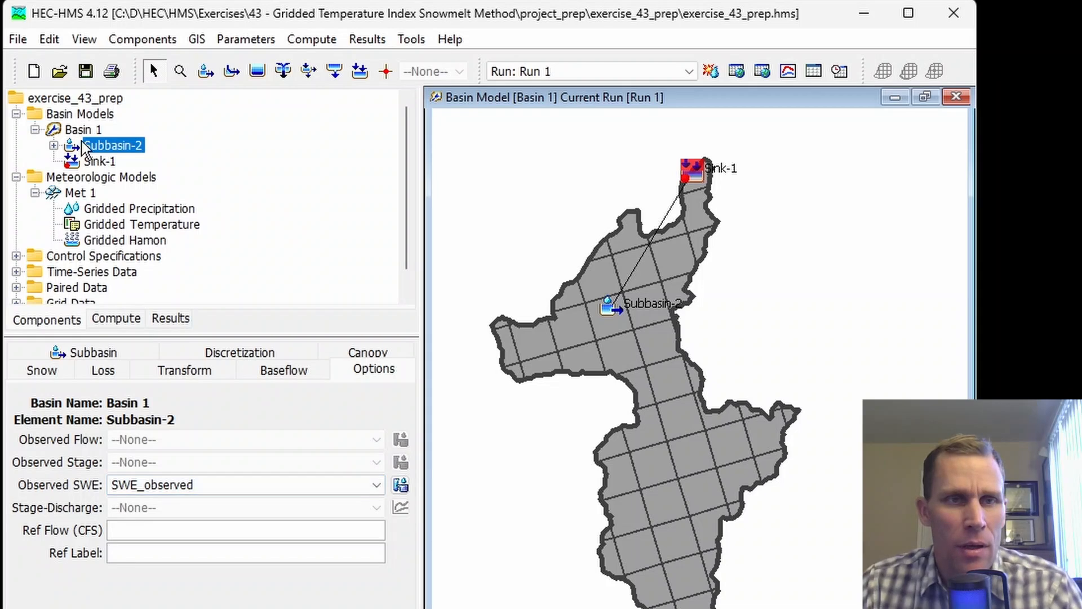
click(165, 319)
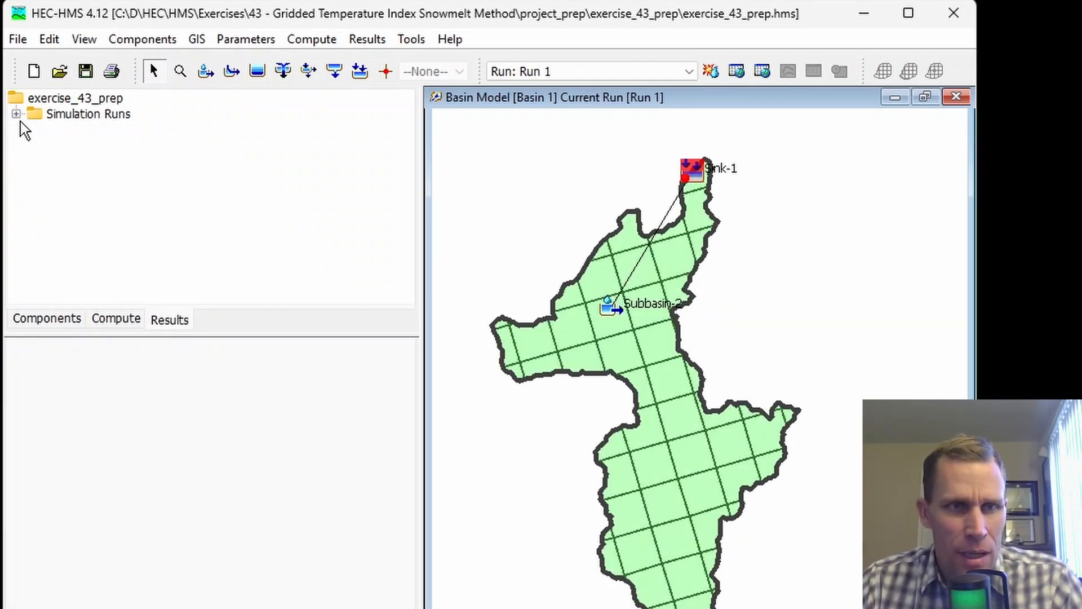
click(16, 113)
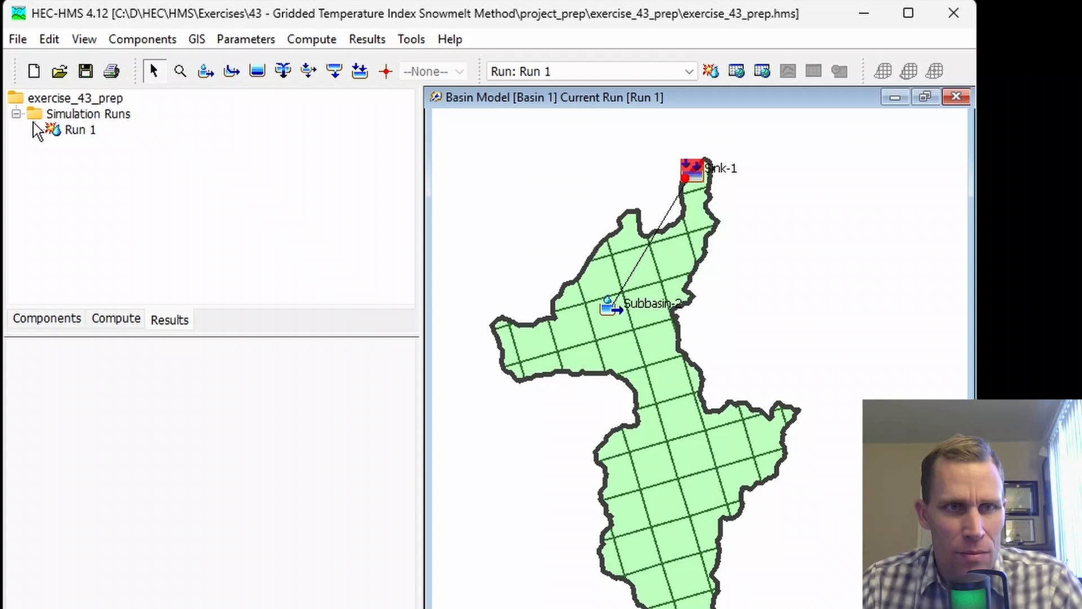
double_click(76, 131)
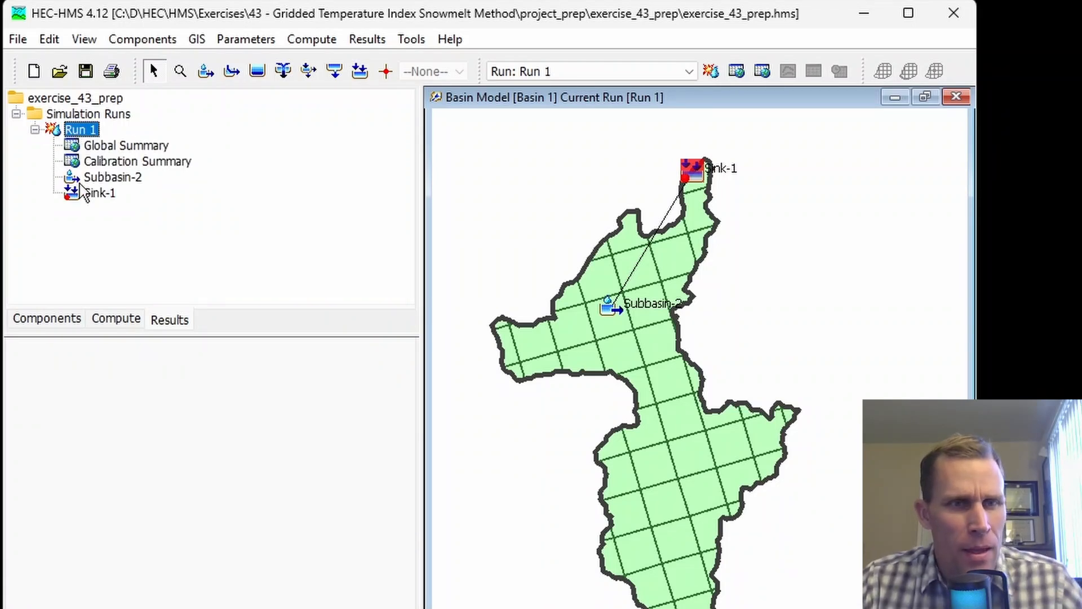
double_click(112, 180)
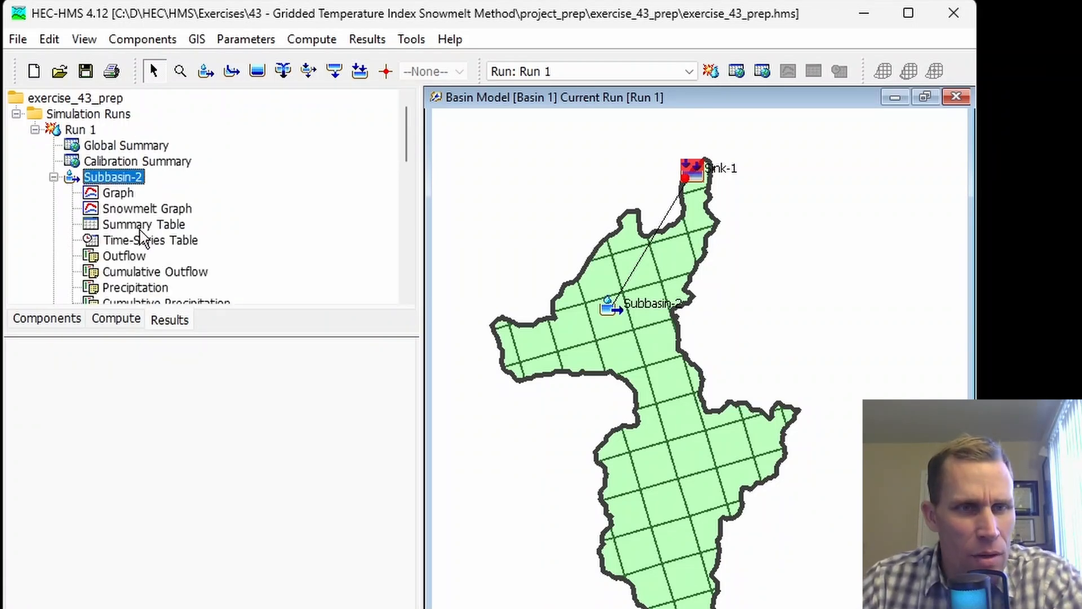
scroll(141, 233, down, 3)
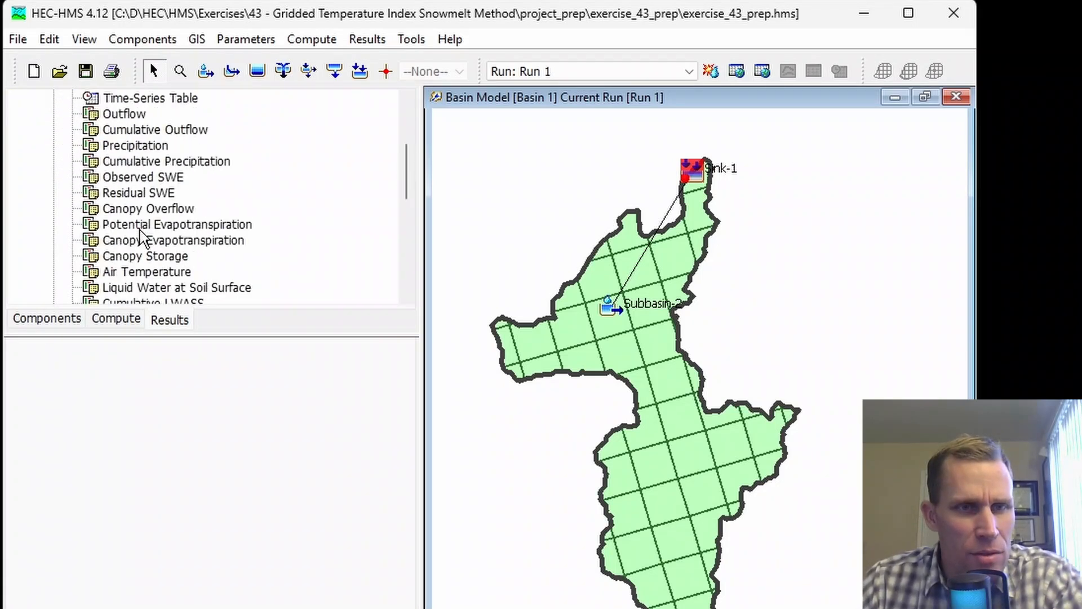
click(151, 175)
scroll(177, 219, down, 1)
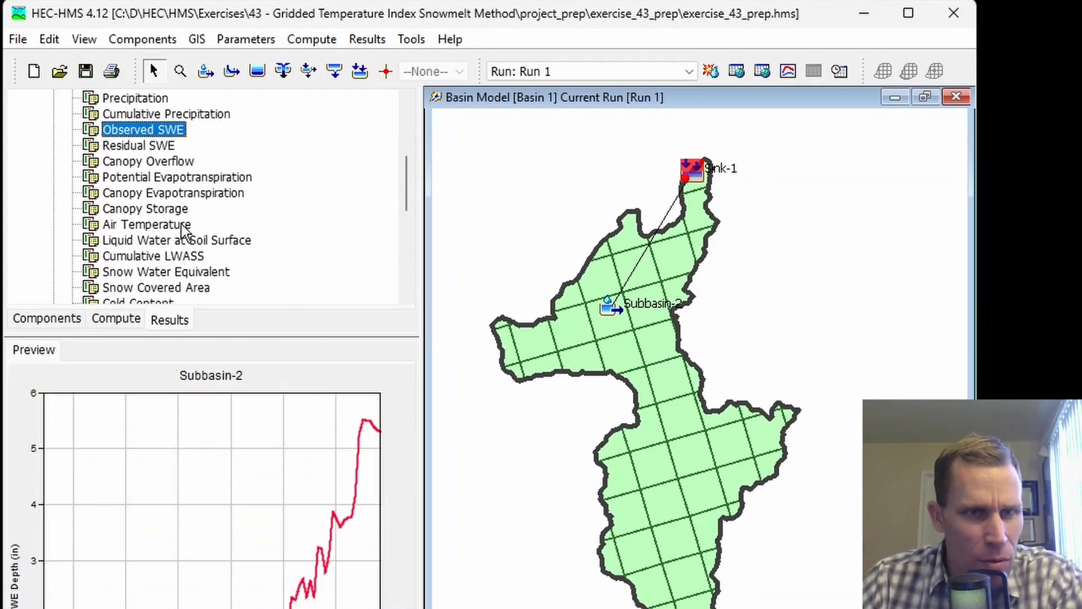
ctrl+click(158, 272)
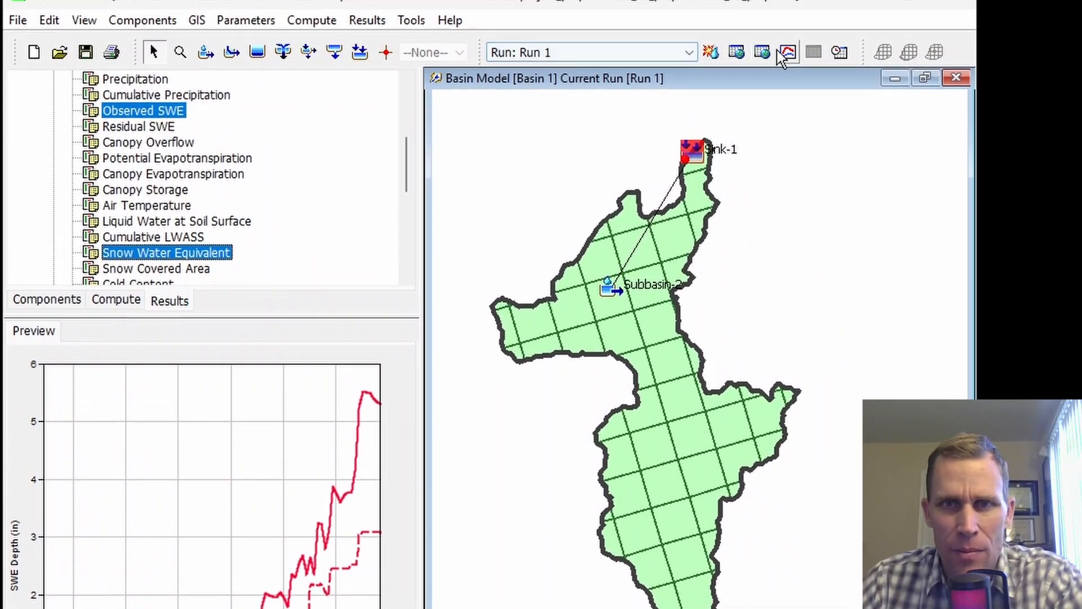
Step: Plot the selected SWE results in a separate graph, compare the observed and simulated curves, and close the graph
click(788, 74)
drag(394, 23, 474, 77)
click(130, 96)
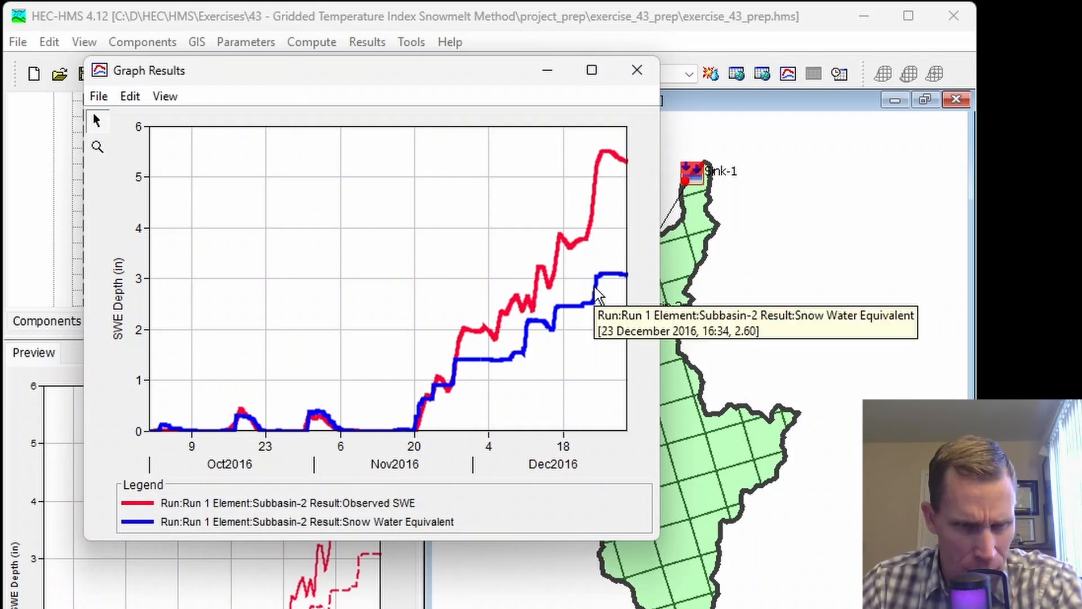
mouse_move(514, 360)
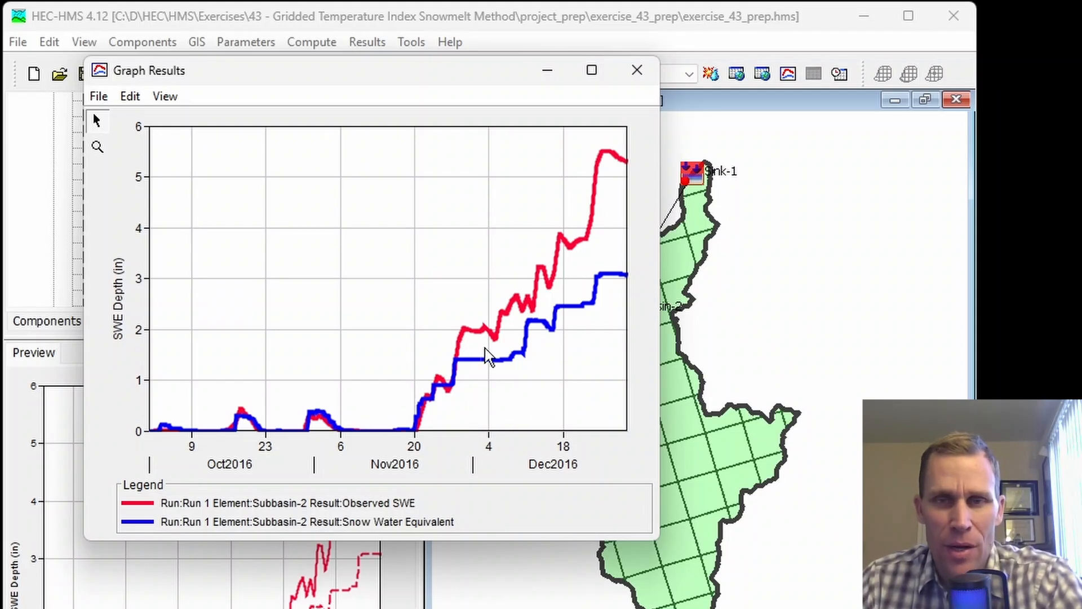
drag(387, 72, 411, 92)
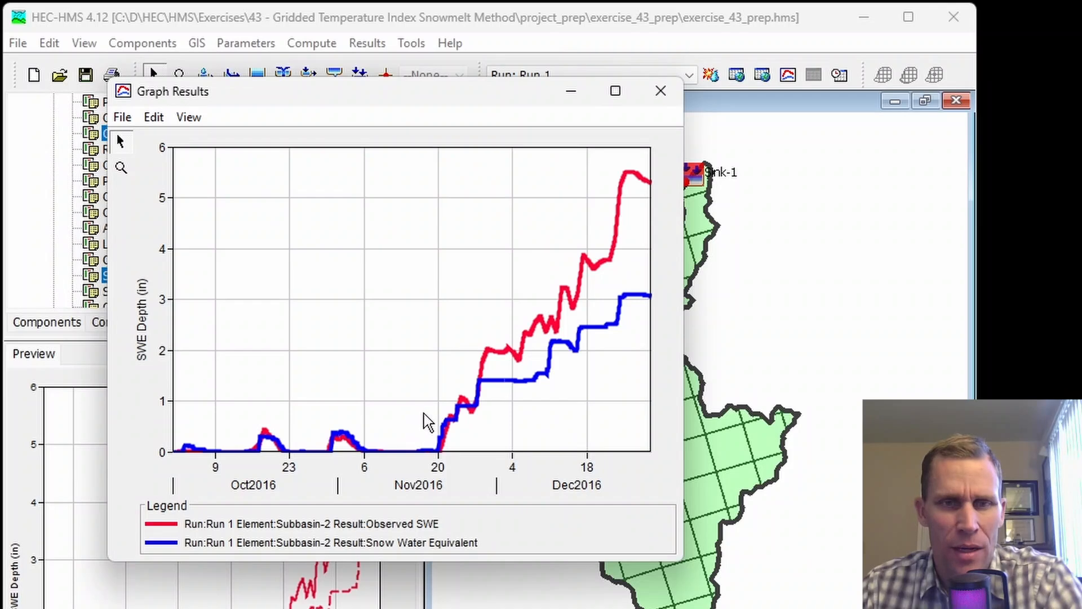
click(660, 91)
Step: Set both the PX Temperature and the Base Temperature of Subbasin-2's gridded temperature index snow method to 37 °F
click(633, 306)
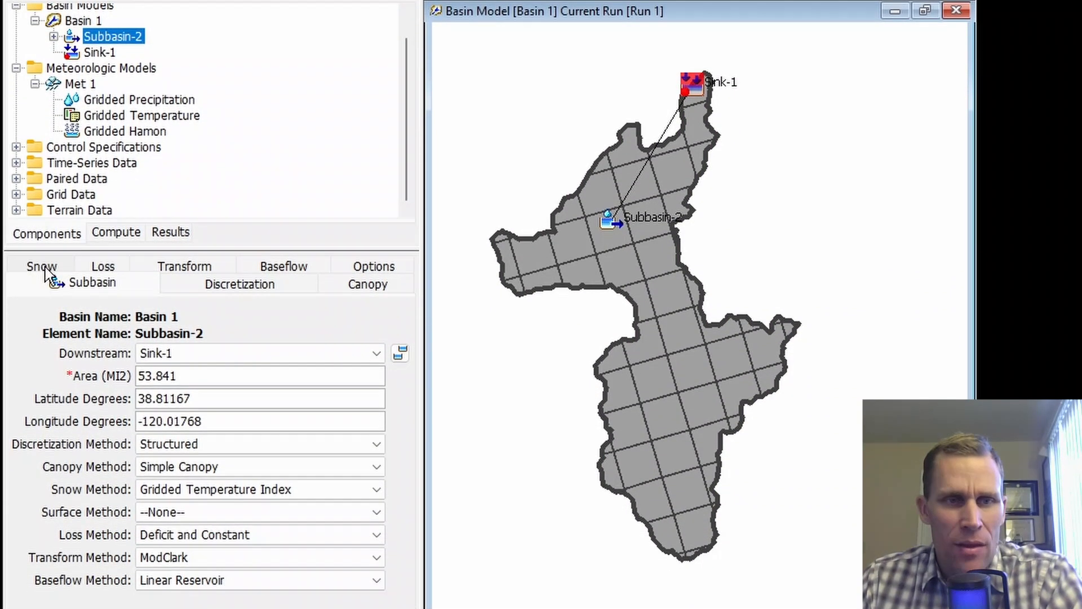
click(44, 268)
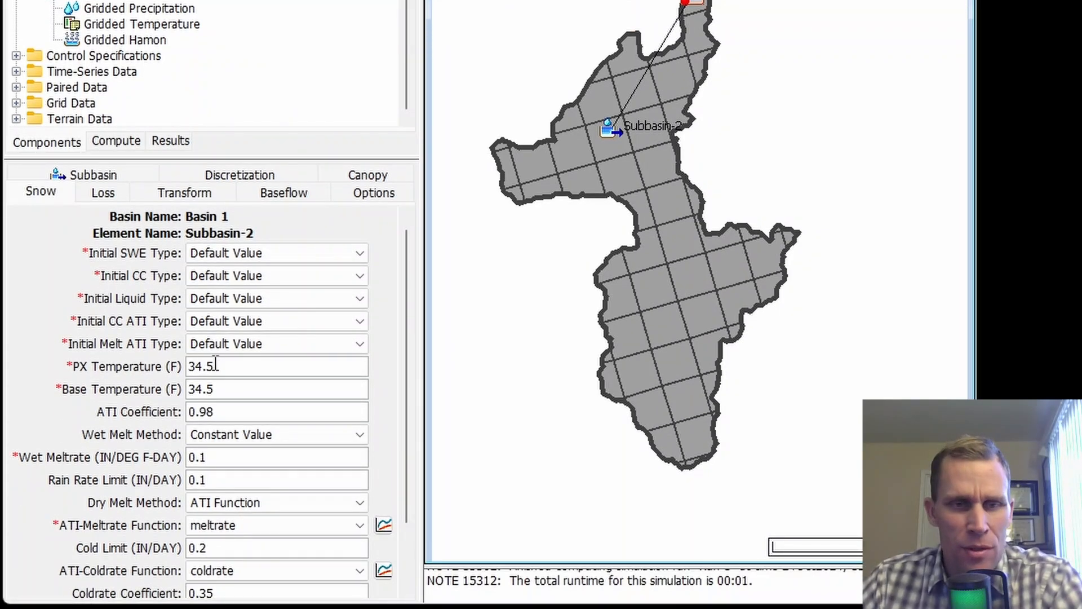
drag(225, 365, 161, 371)
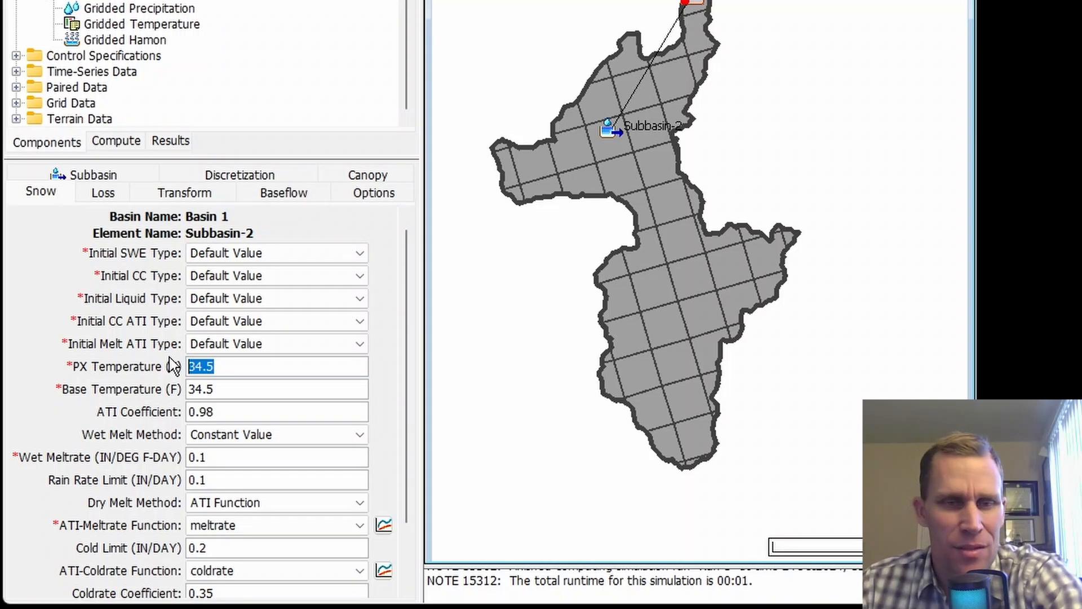
text(37)
drag(226, 390, 168, 386)
text(37)
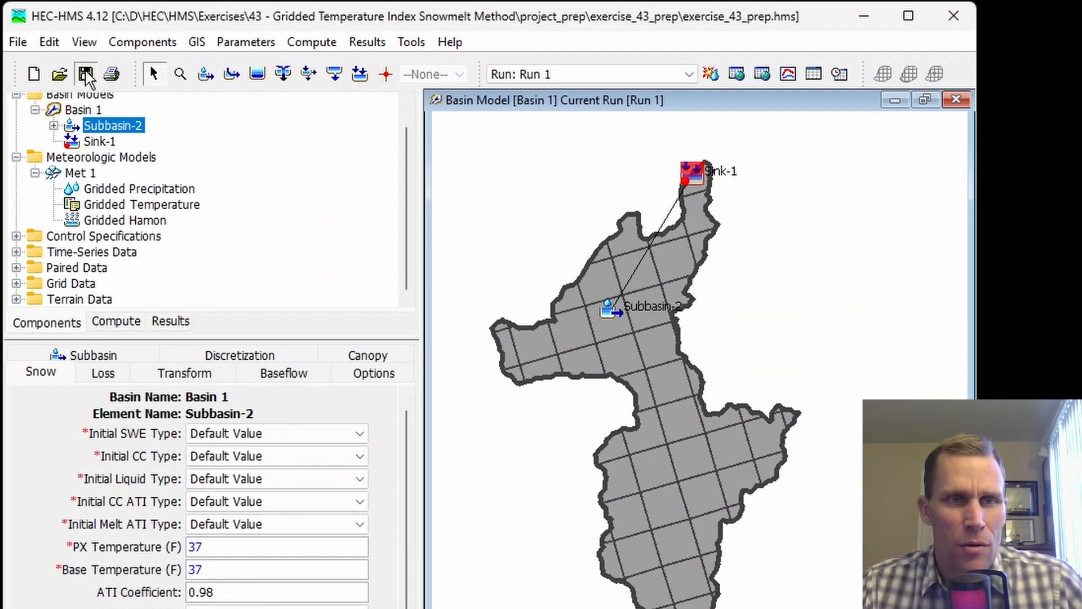
Step: Save the project and recompute Run 1 with the revised snow temperatures
click(85, 68)
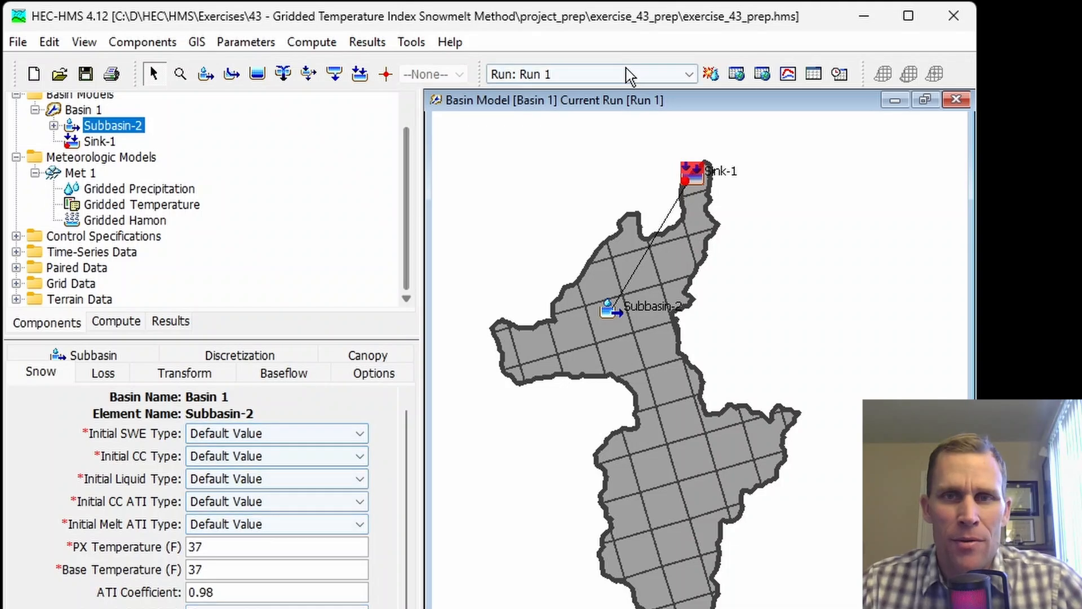
click(711, 75)
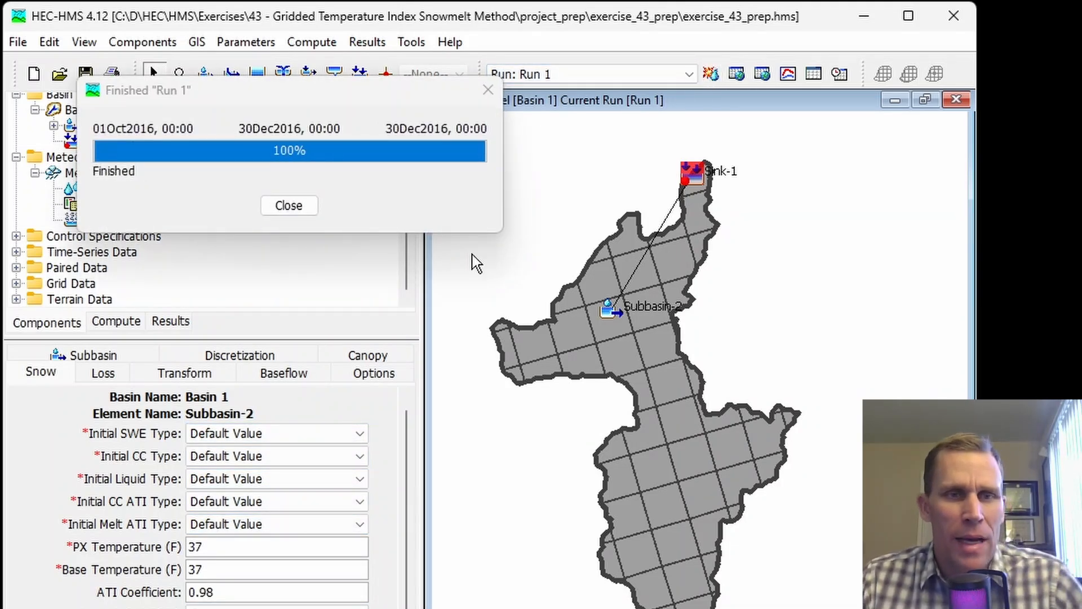
key(Return)
Step: Preview Subbasin-2's Observed SWE and Snow Water Equivalent results together for the recomputed Run 1
click(178, 326)
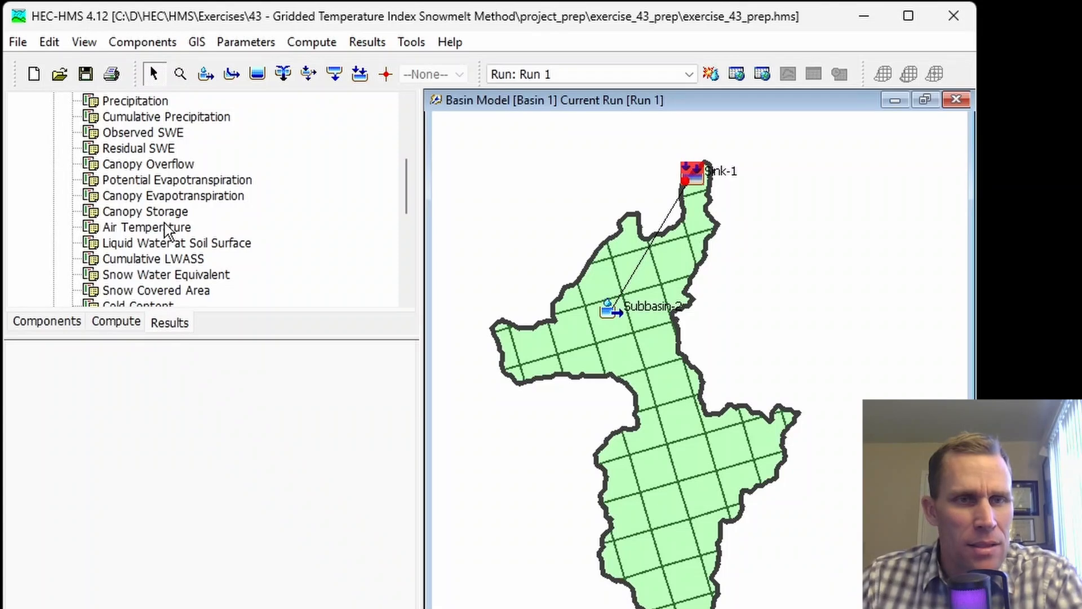
scroll(164, 229, up, 1)
click(144, 180)
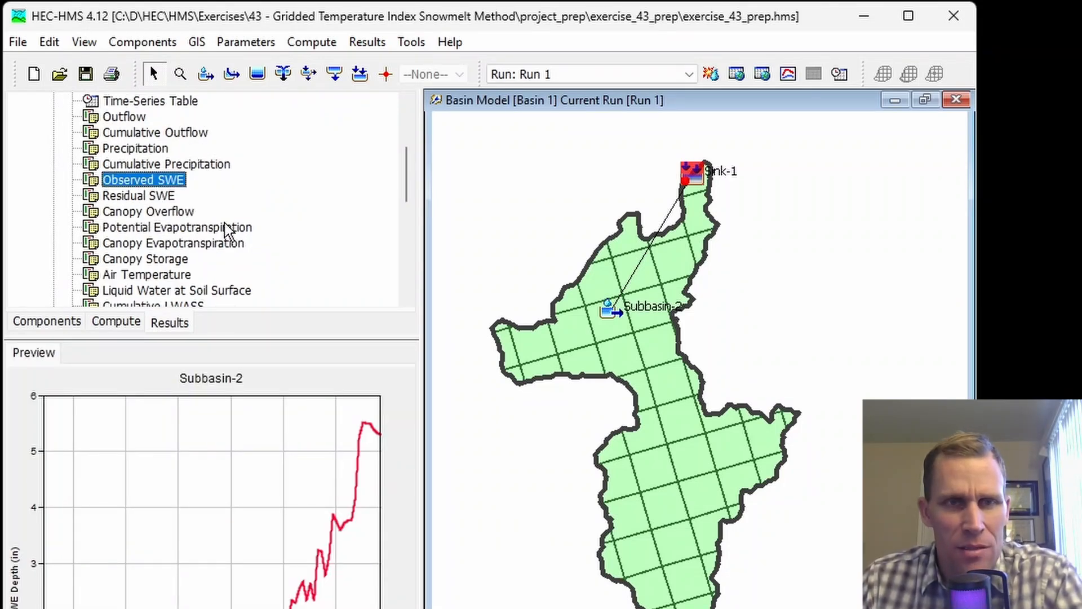
scroll(224, 227, down, 1)
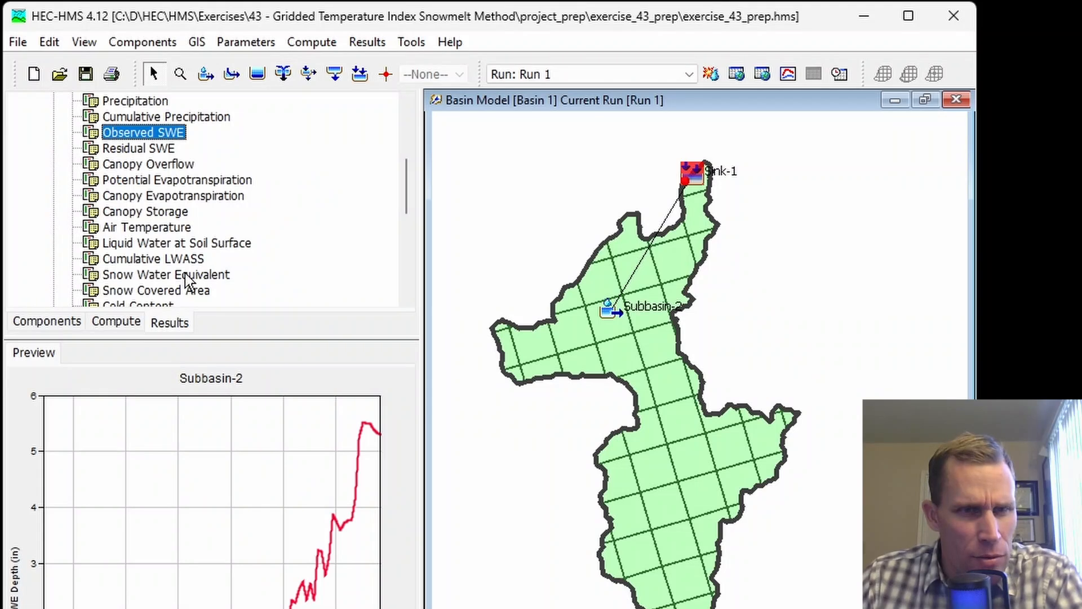
ctrl+click(167, 276)
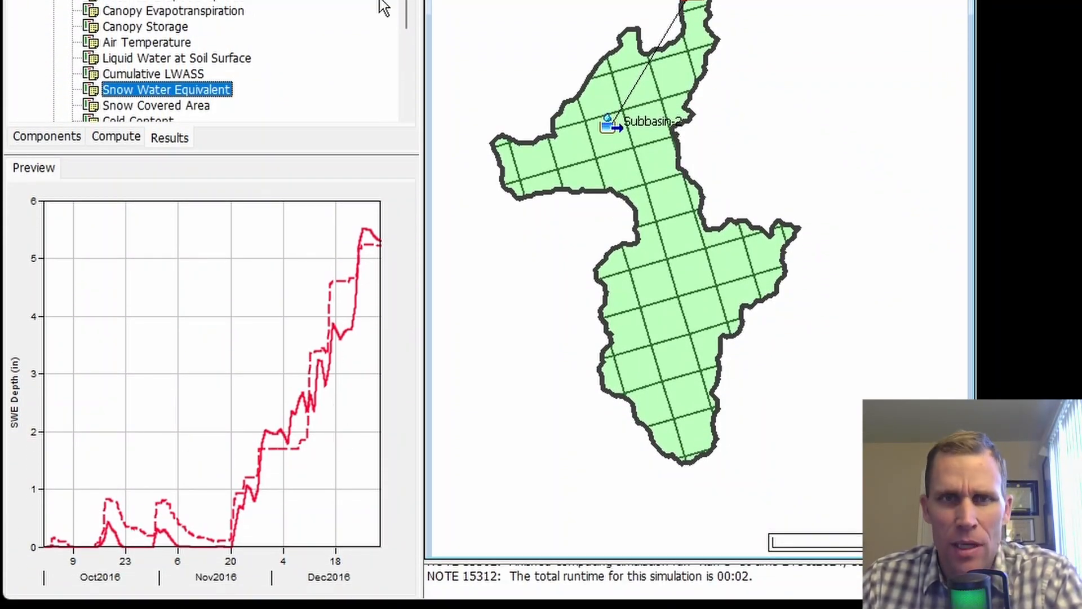
Step: Compare the recomputed SWE curve with the observed one in a separate graph, close it, and return to the project components
click(788, 73)
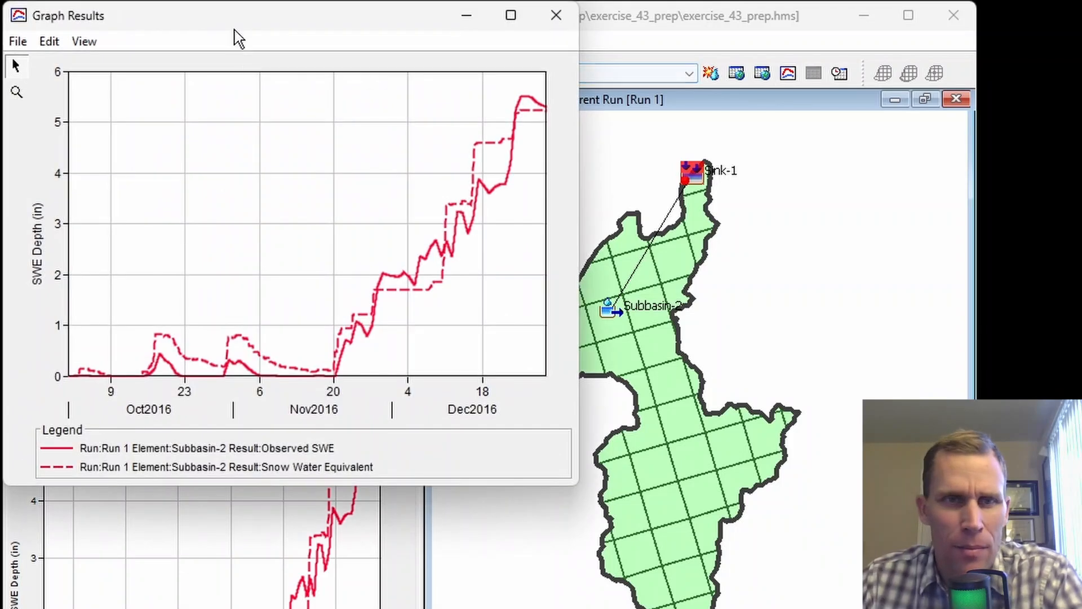
drag(234, 30, 358, 112)
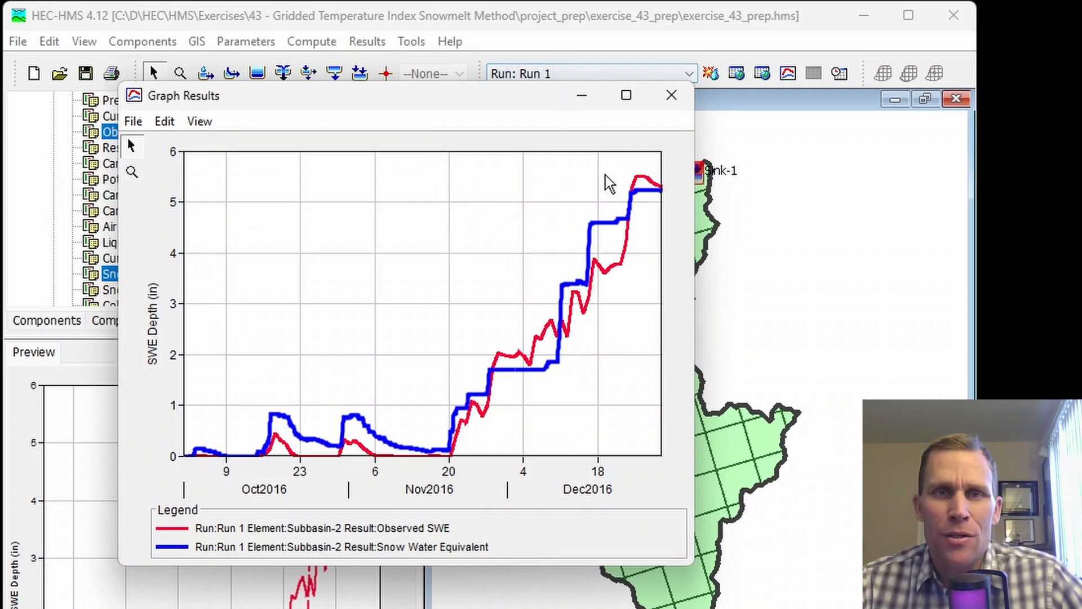
click(674, 105)
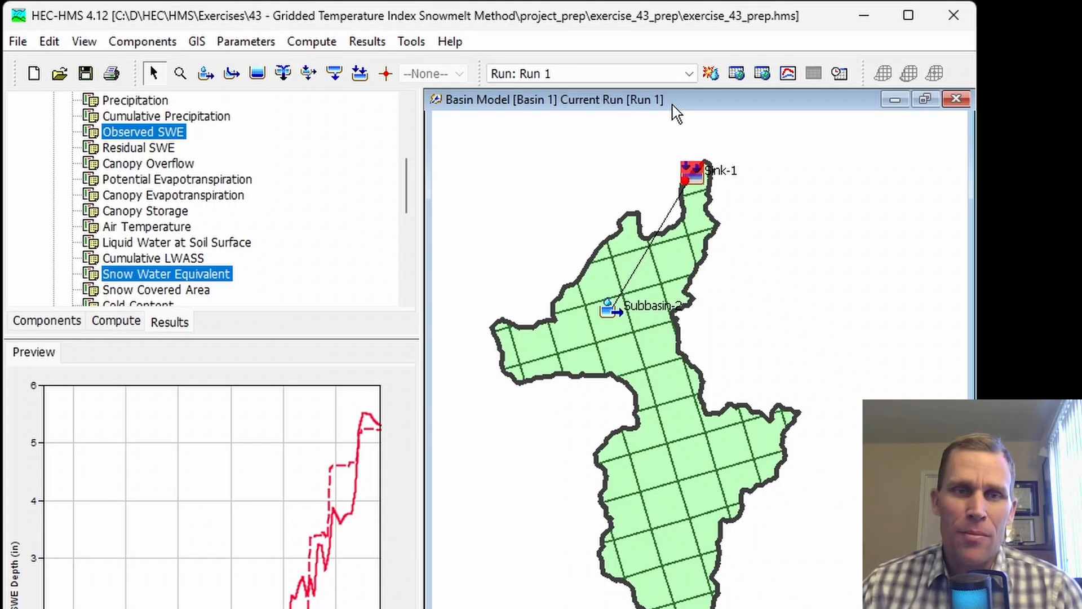
click(47, 323)
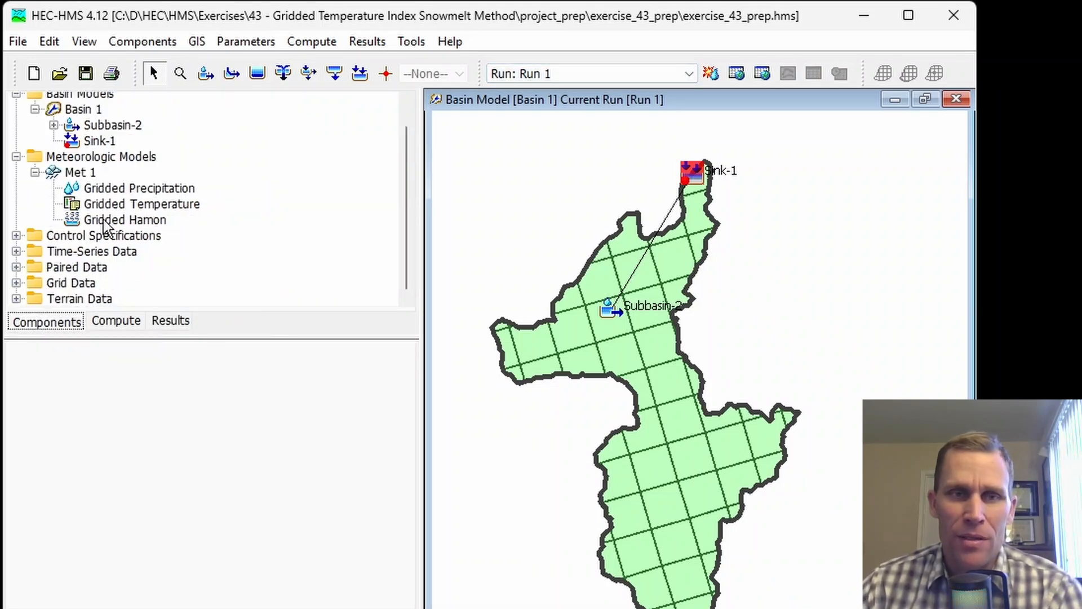